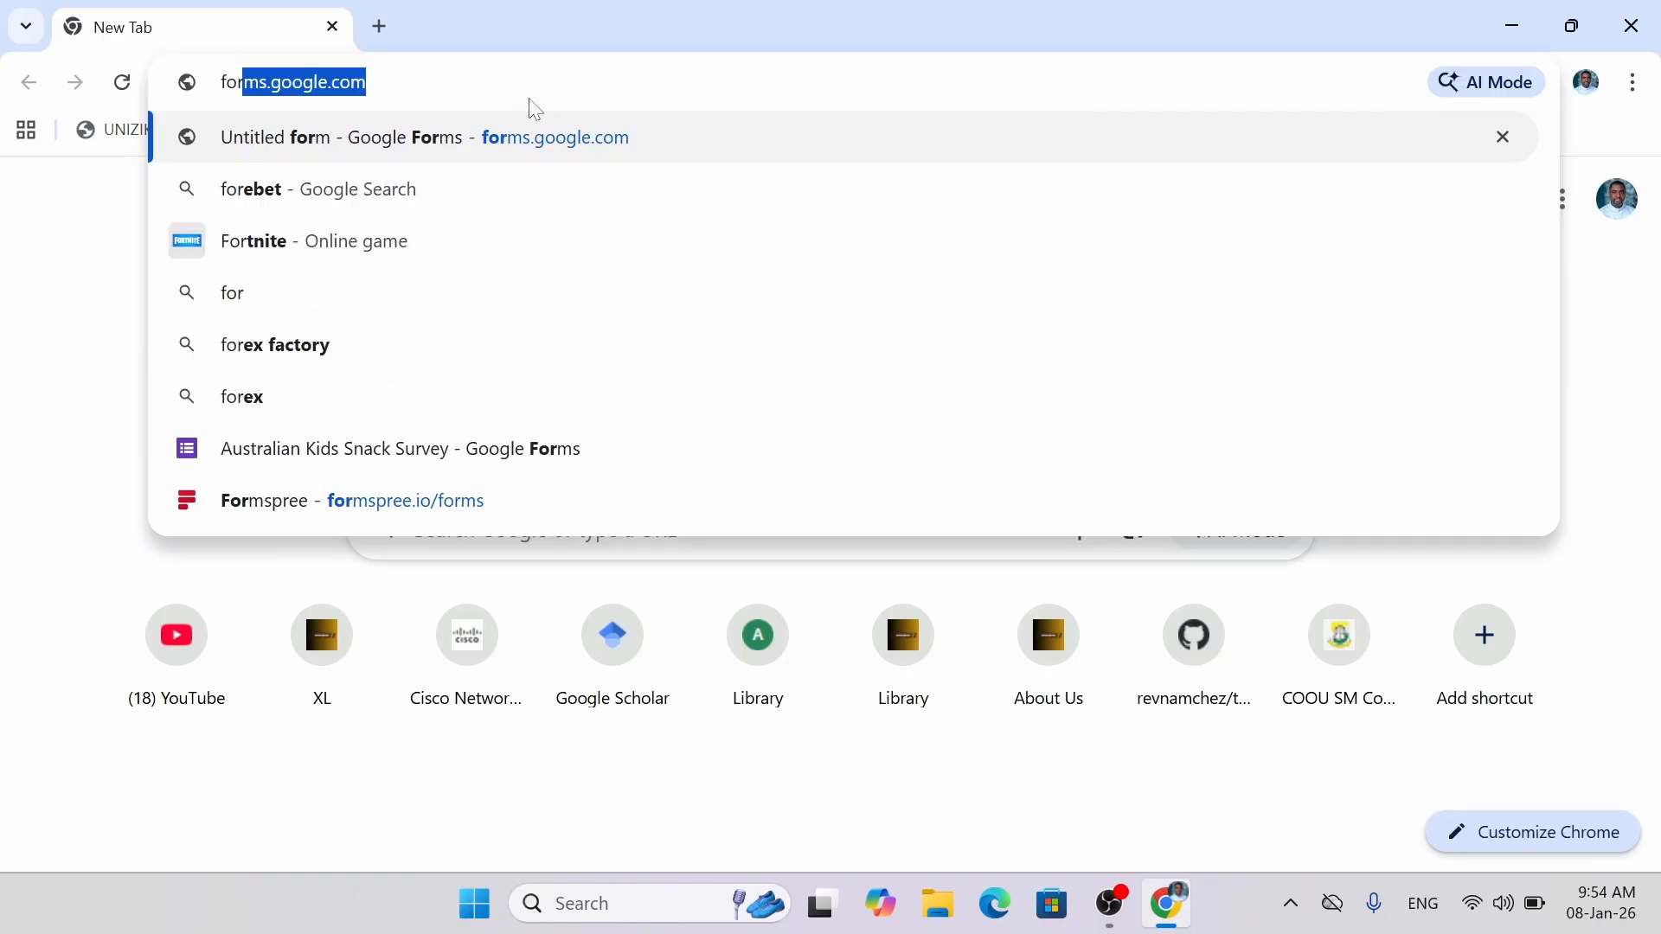
# Load forms.google.com in Chrome, then close the browser window.
pyautogui.write('m')
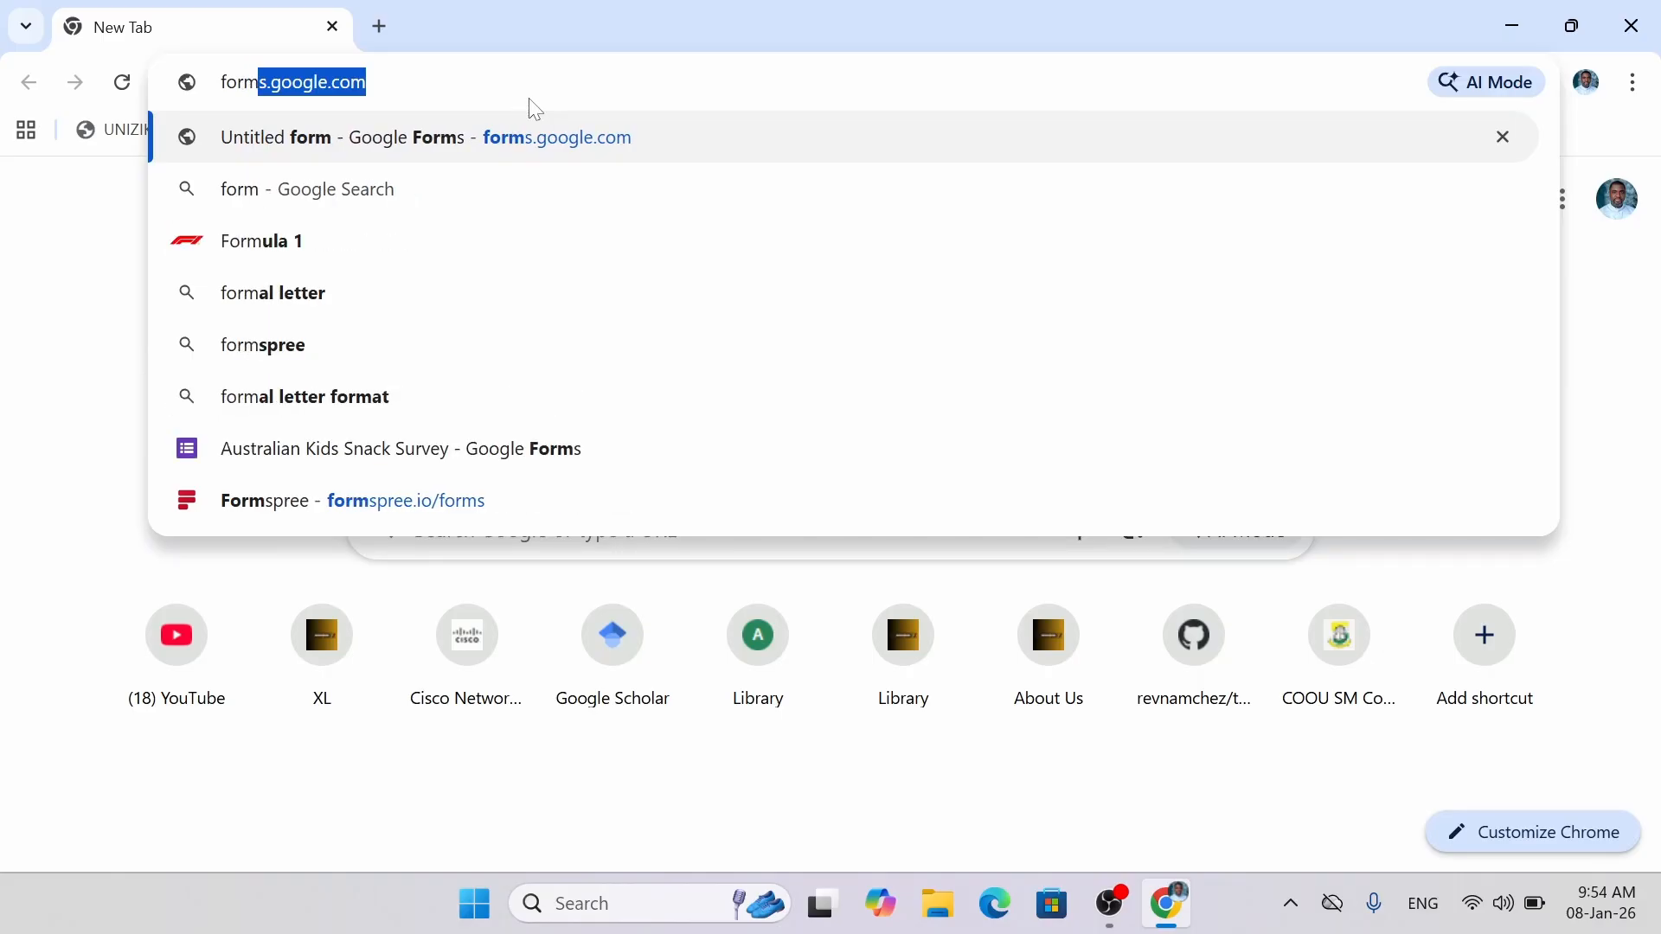
pyautogui.press('Return')
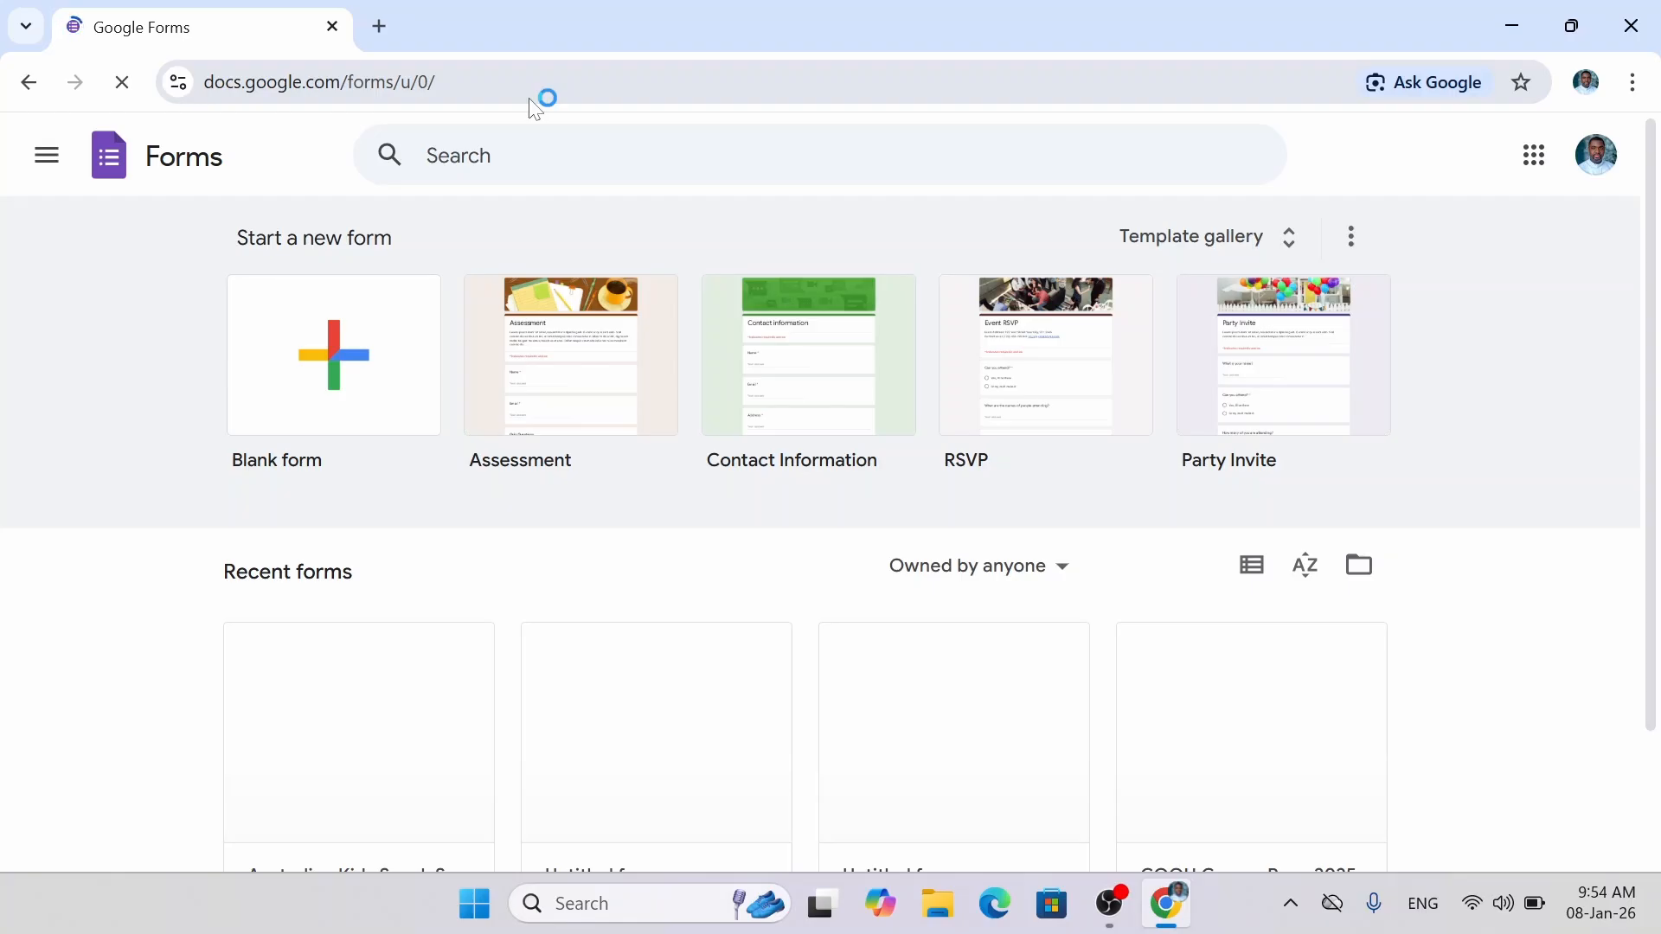
pyautogui.click(331, 27)
# Relaunch Chrome from the profile shortcut and open Forms from the Google apps grid.
pyautogui.click(37, 582)
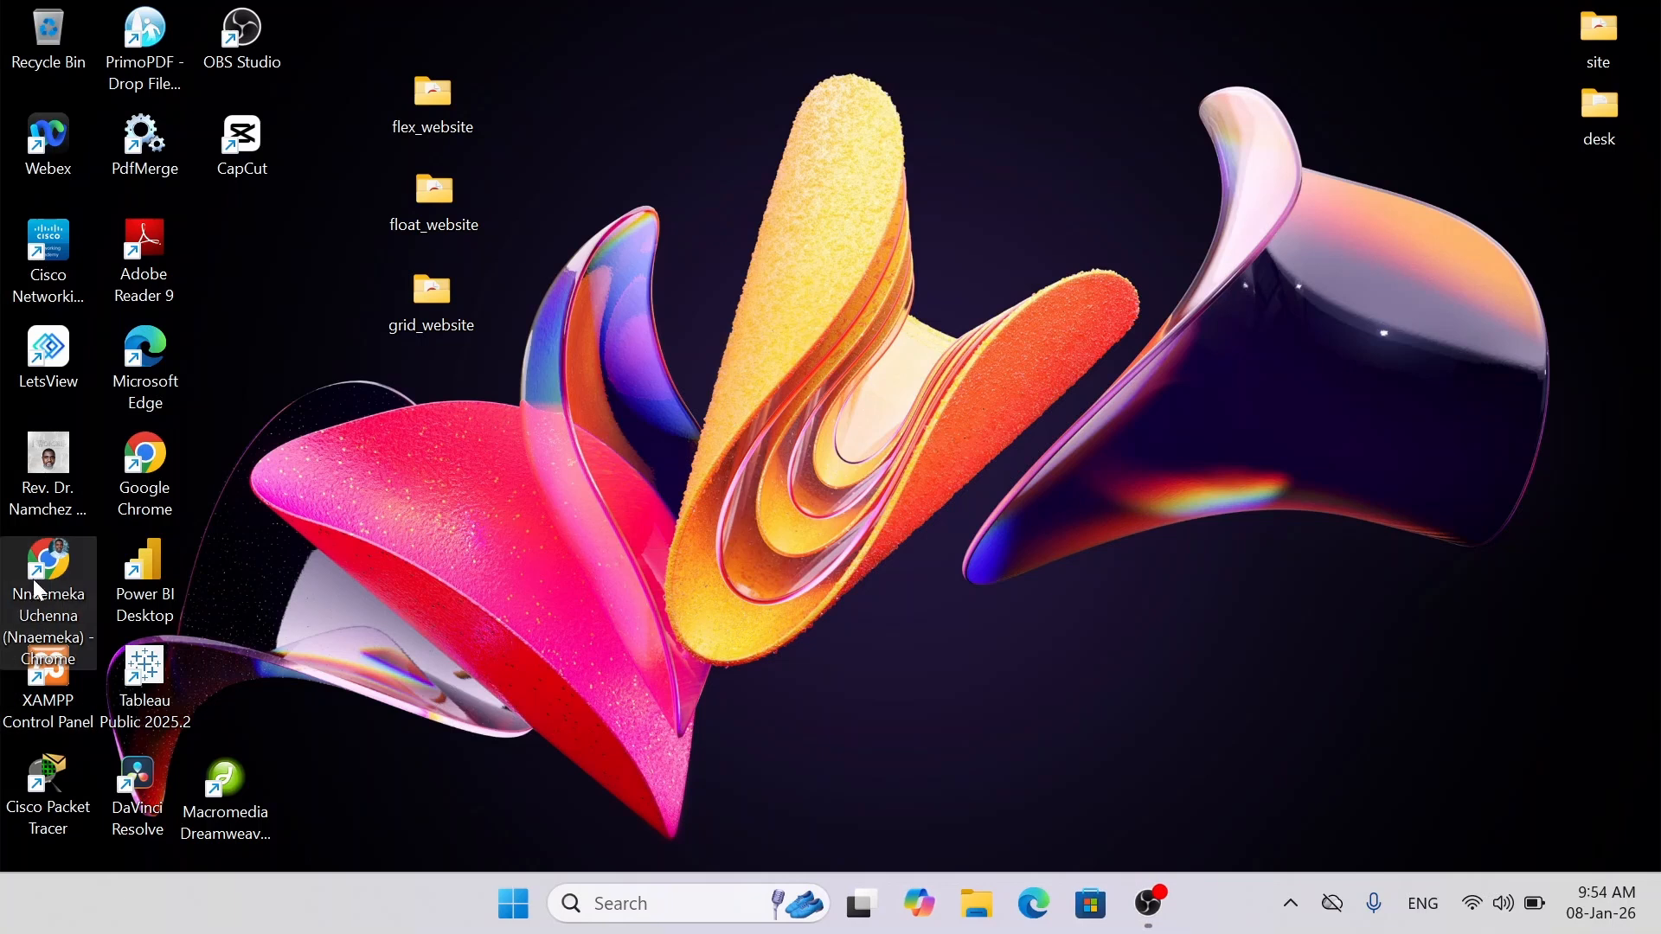
pyautogui.doubleClick(39, 587)
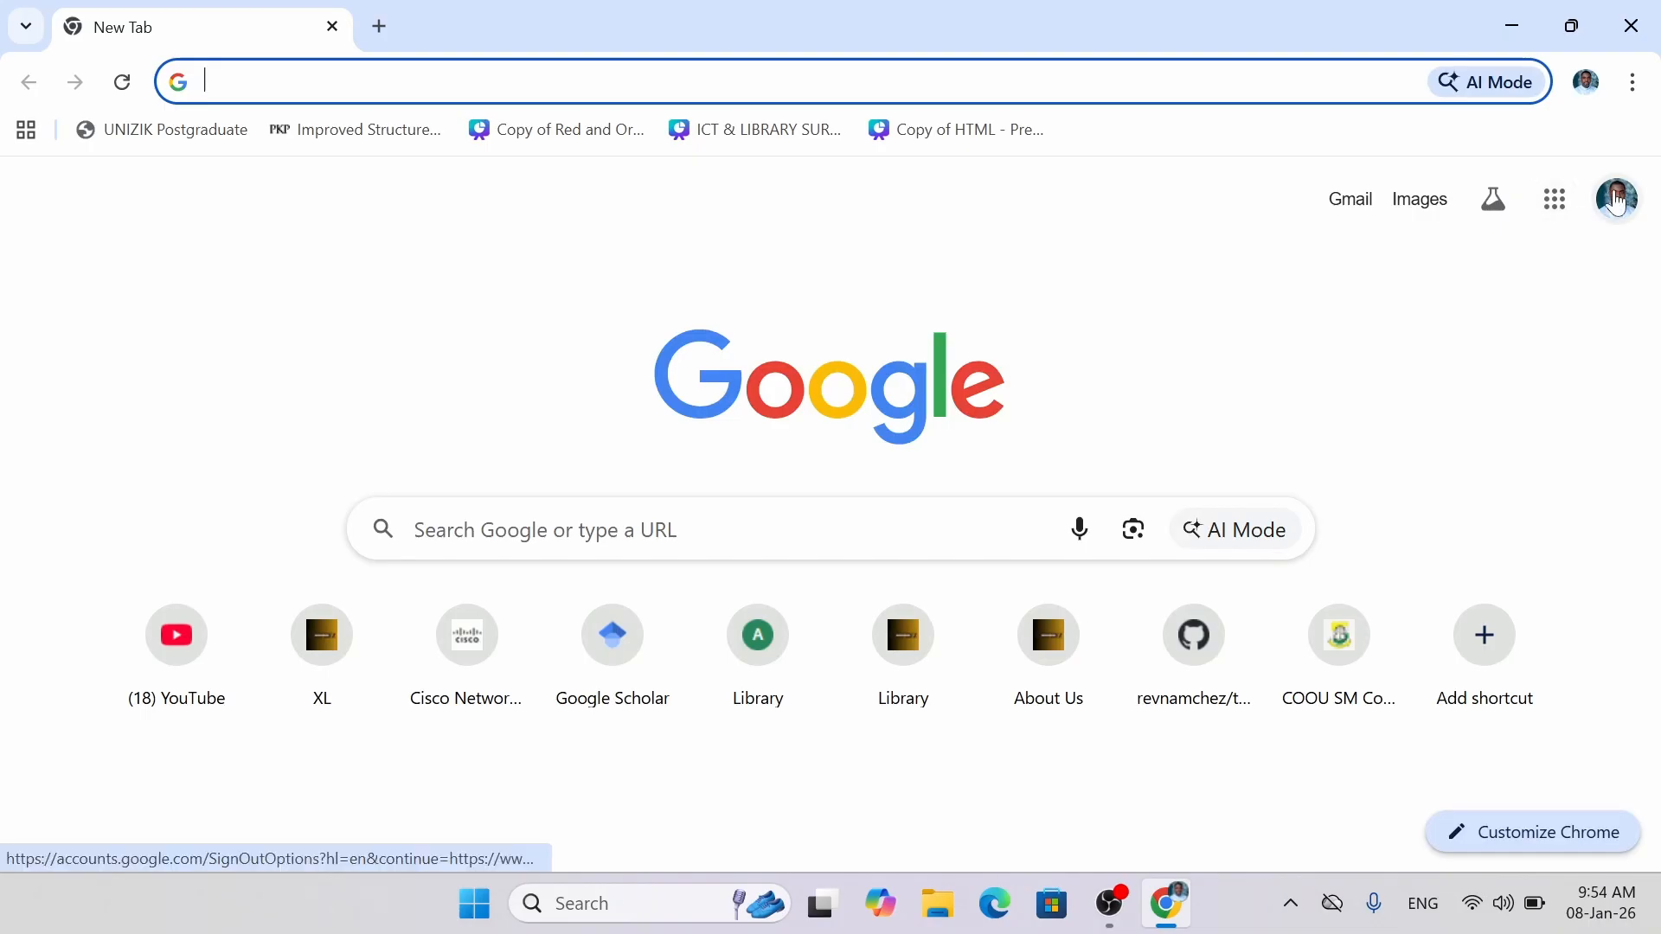
pyautogui.click(1555, 204)
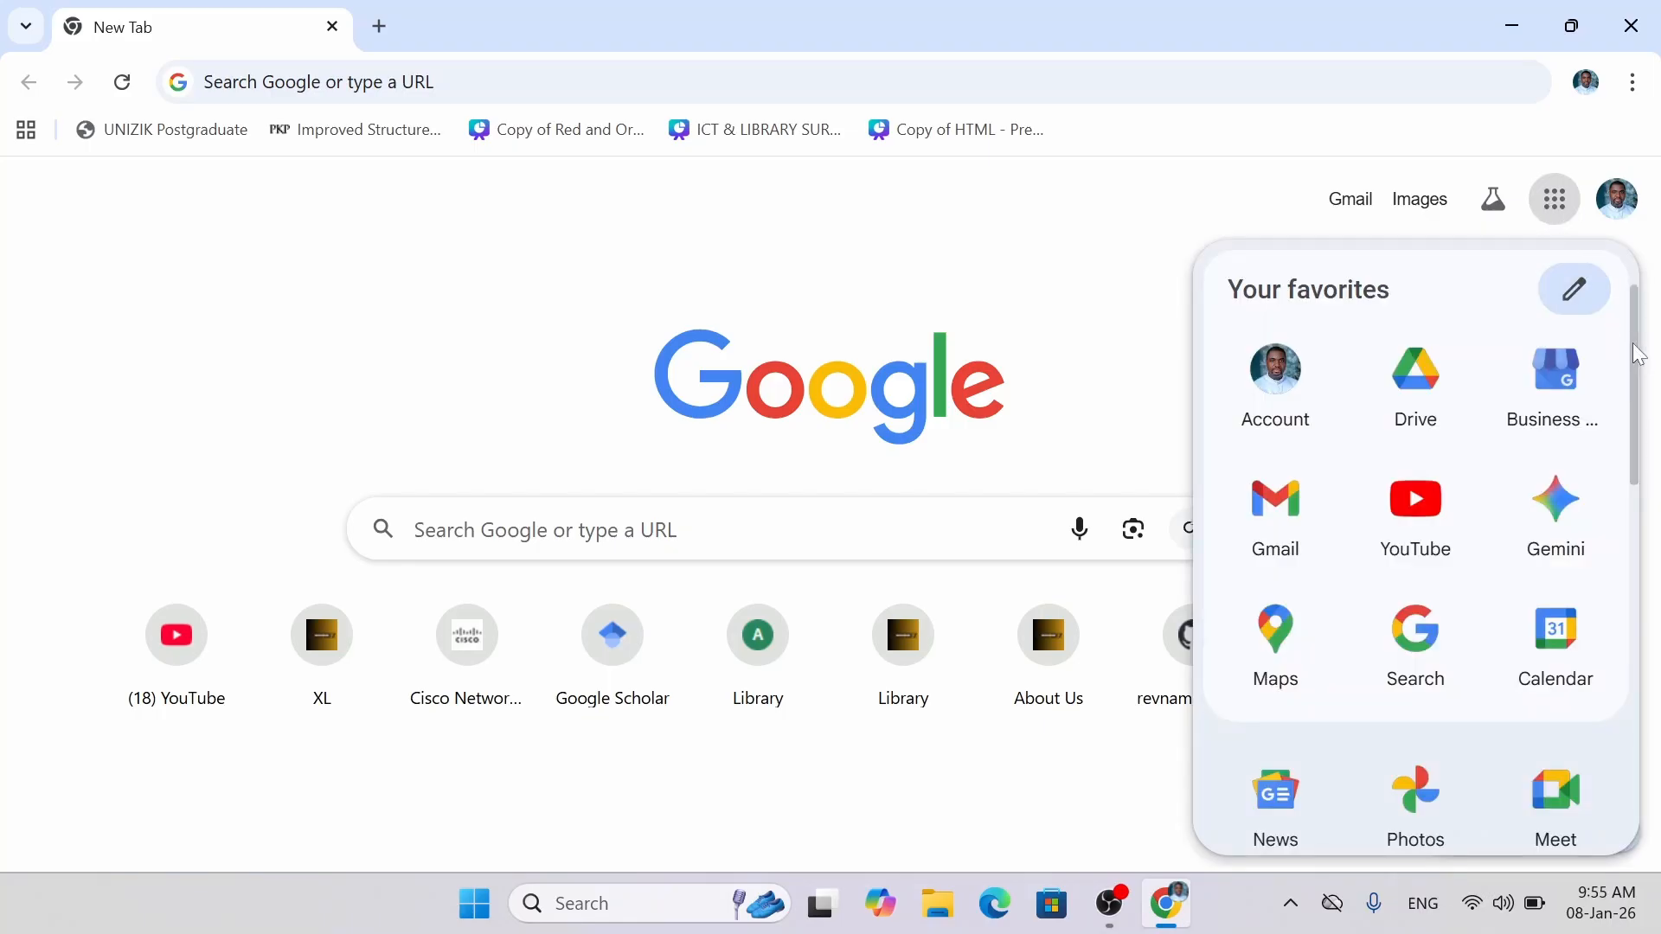
pyautogui.moveTo(1637, 353); pyautogui.dragTo(1622, 599)
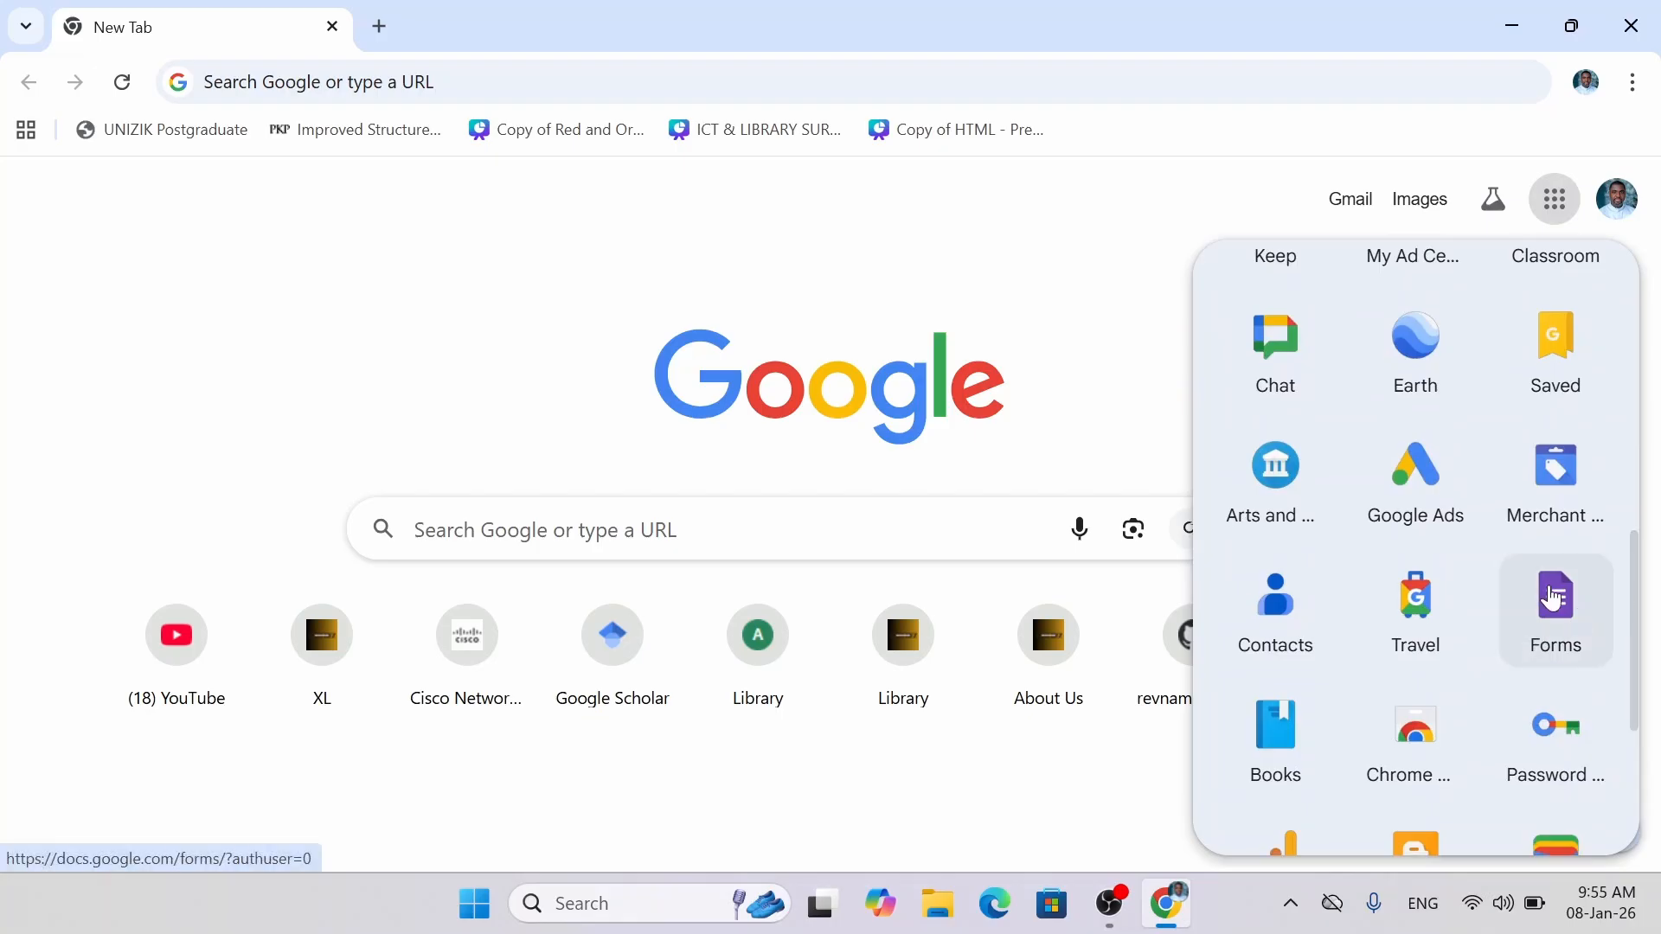
pyautogui.click(1596, 617)
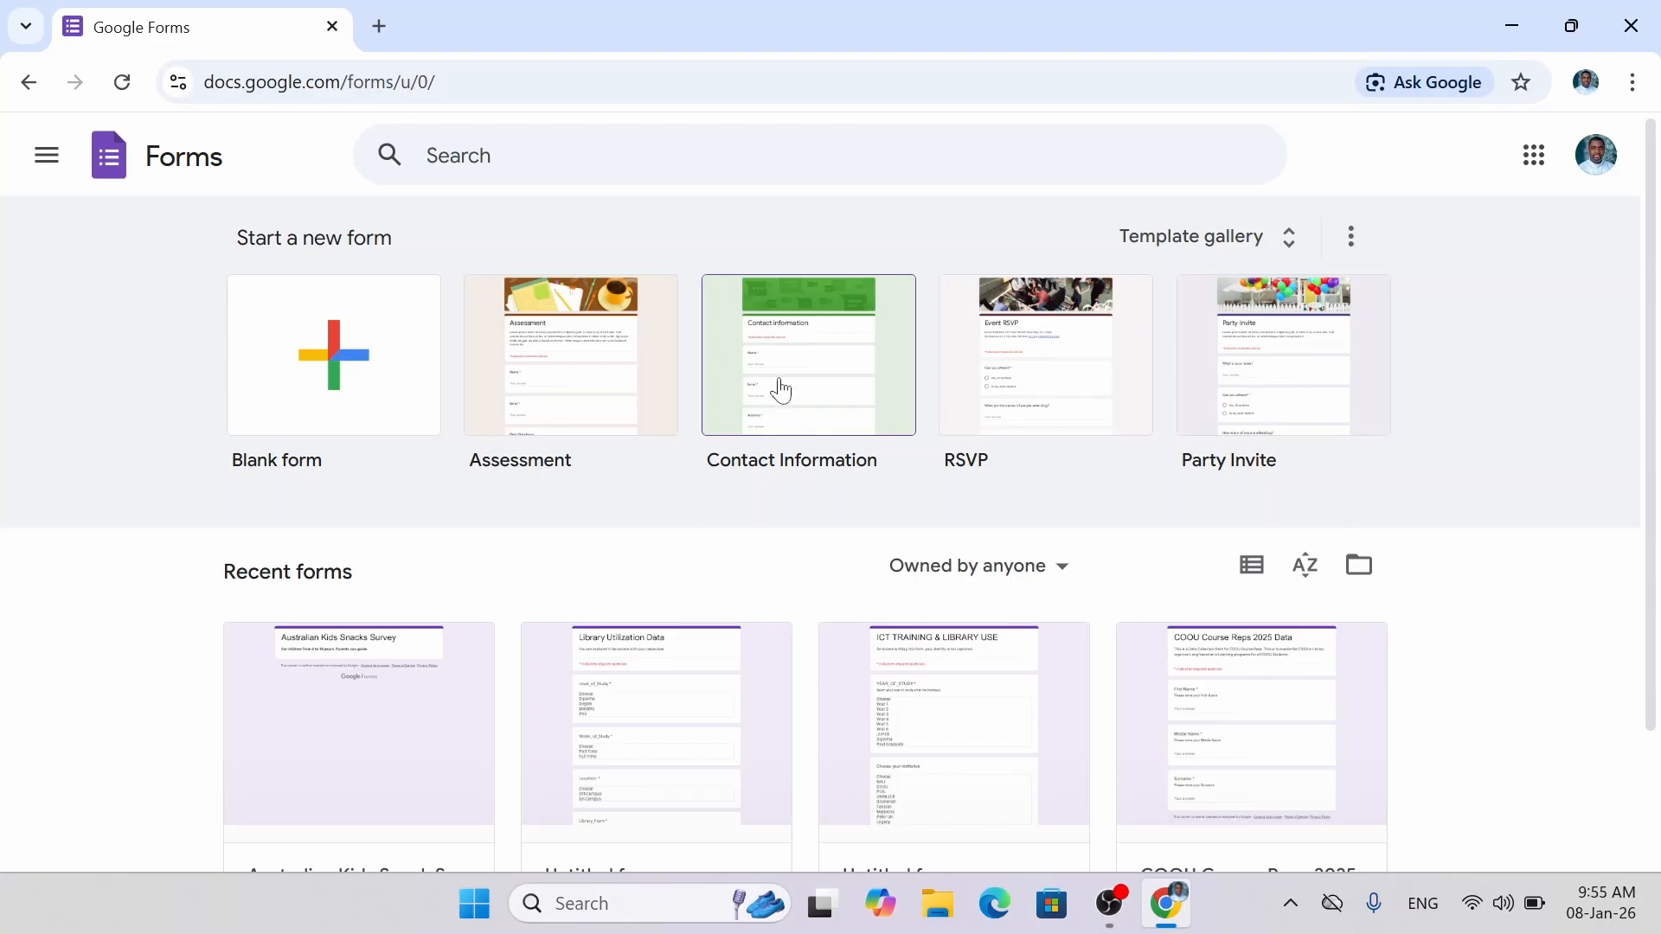
# Start a blank form and title it 'Australian General Demograhics Survey'.
pyautogui.click(350, 392)
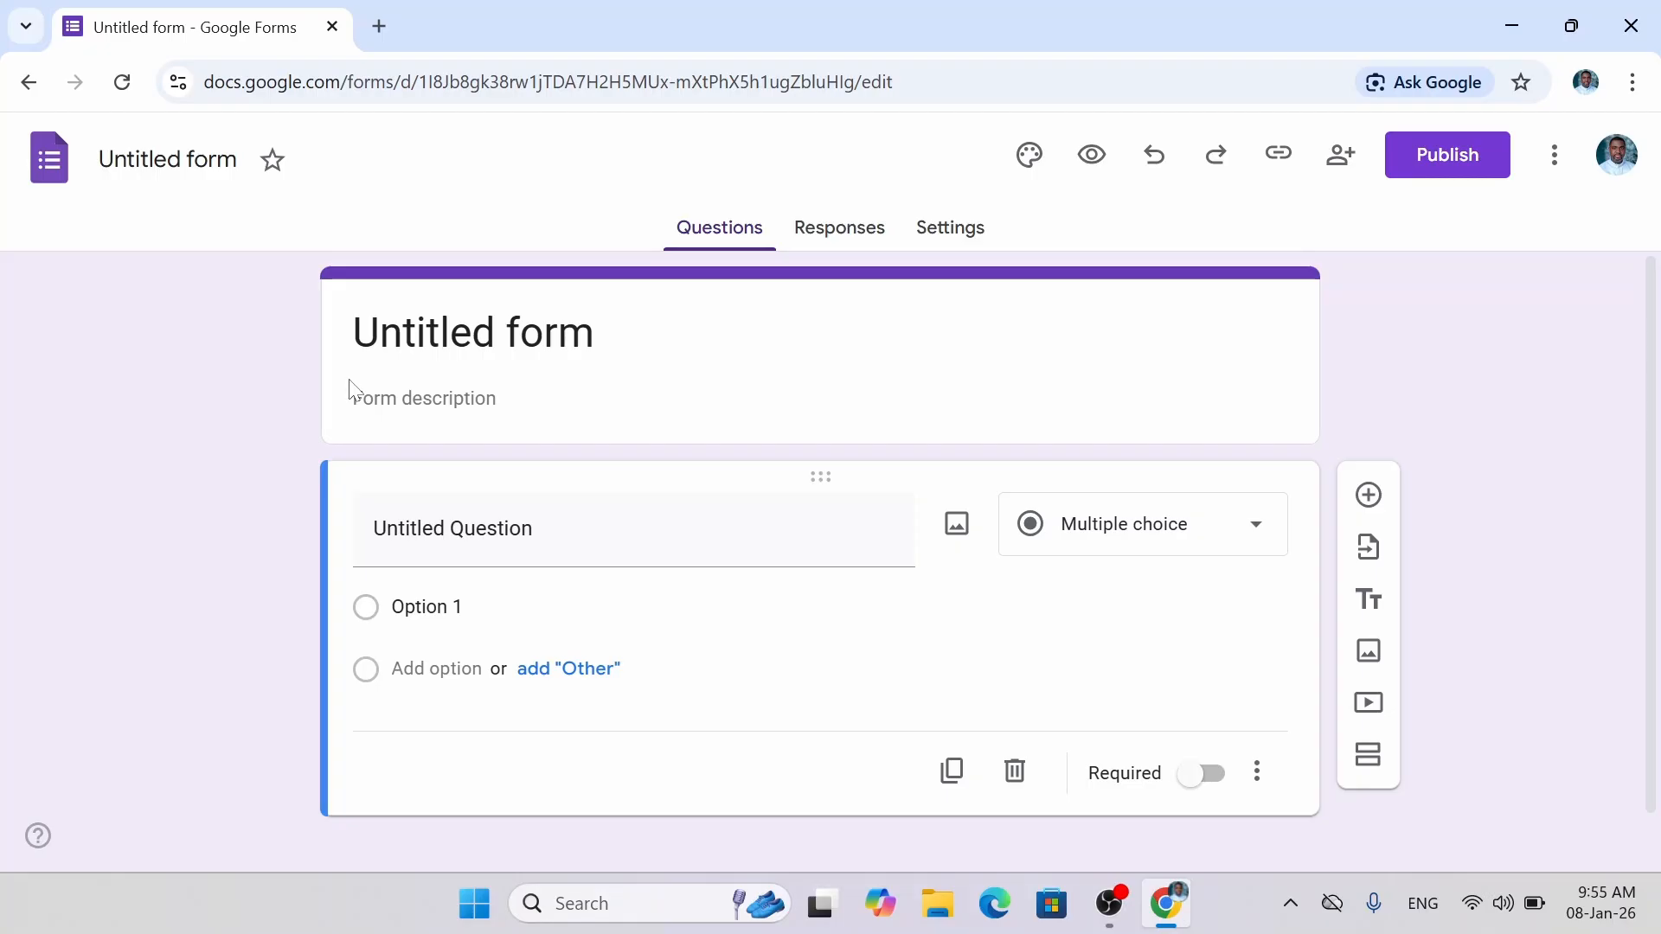
pyautogui.click(598, 333)
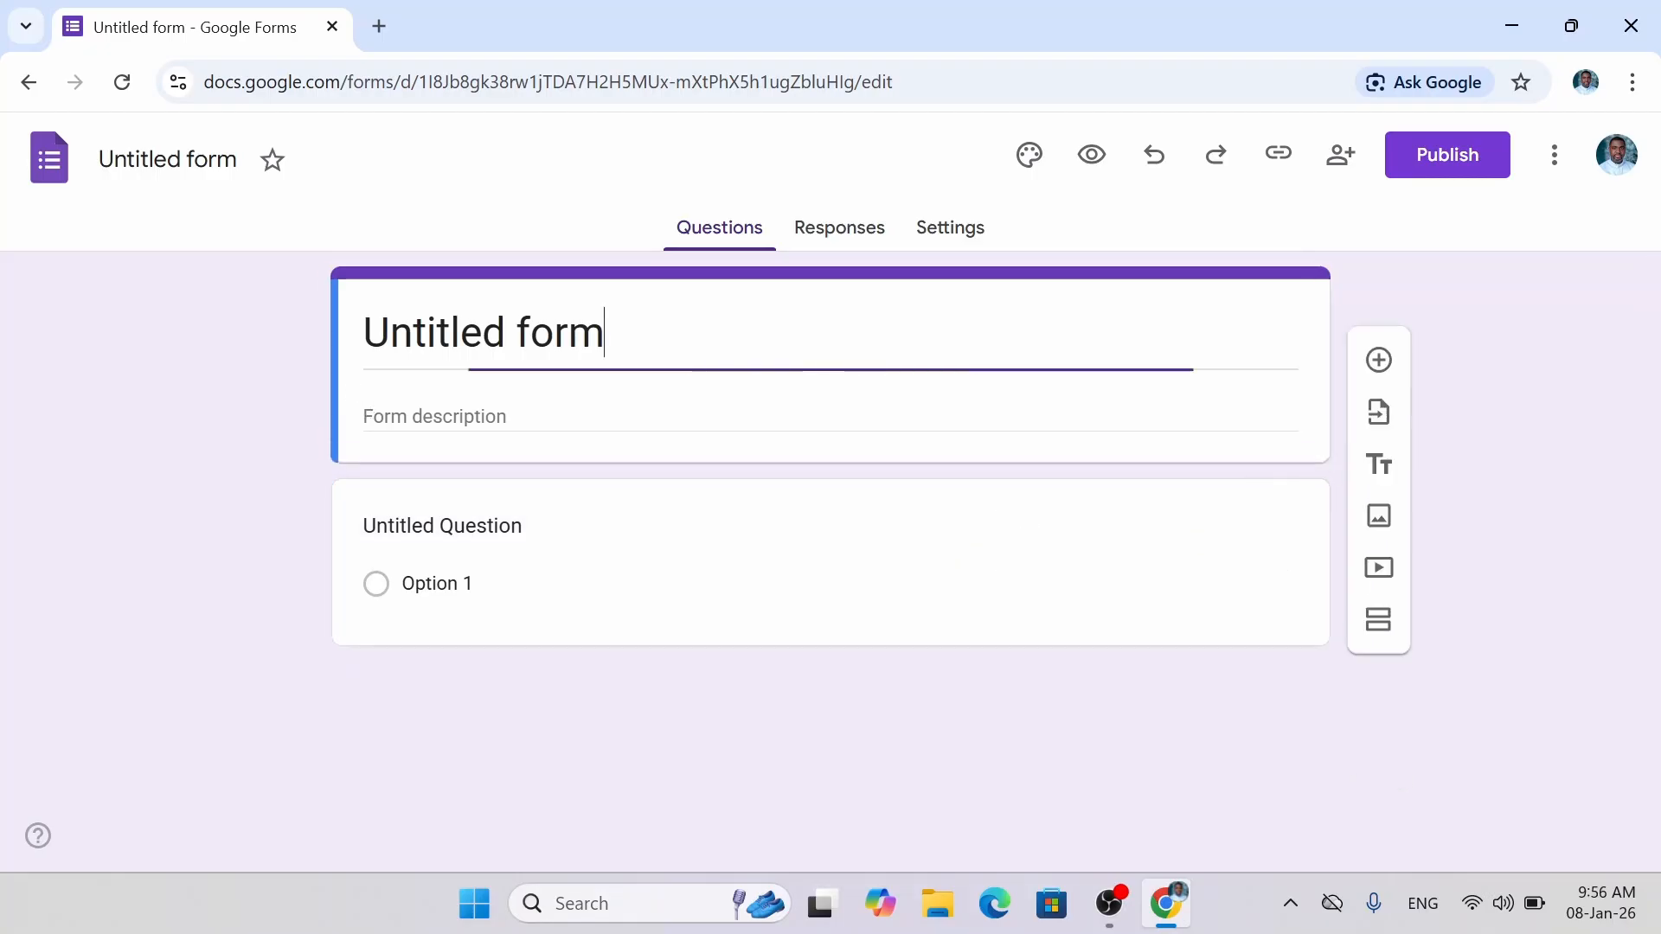
pyautogui.press('BackSpace')
pyautogui.press('BackSpace')
pyautogui.press('BackSpace')
pyautogui.press('BackSpace')
pyautogui.press('BackSpace')
pyautogui.press('BackSpace')
pyautogui.press('BackSpace')
pyautogui.press('BackSpace')
pyautogui.press('BackSpace')
pyautogui.press('BackSpace')
pyautogui.press('BackSpace')
pyautogui.press('BackSpace')
pyautogui.press('BackSpace')
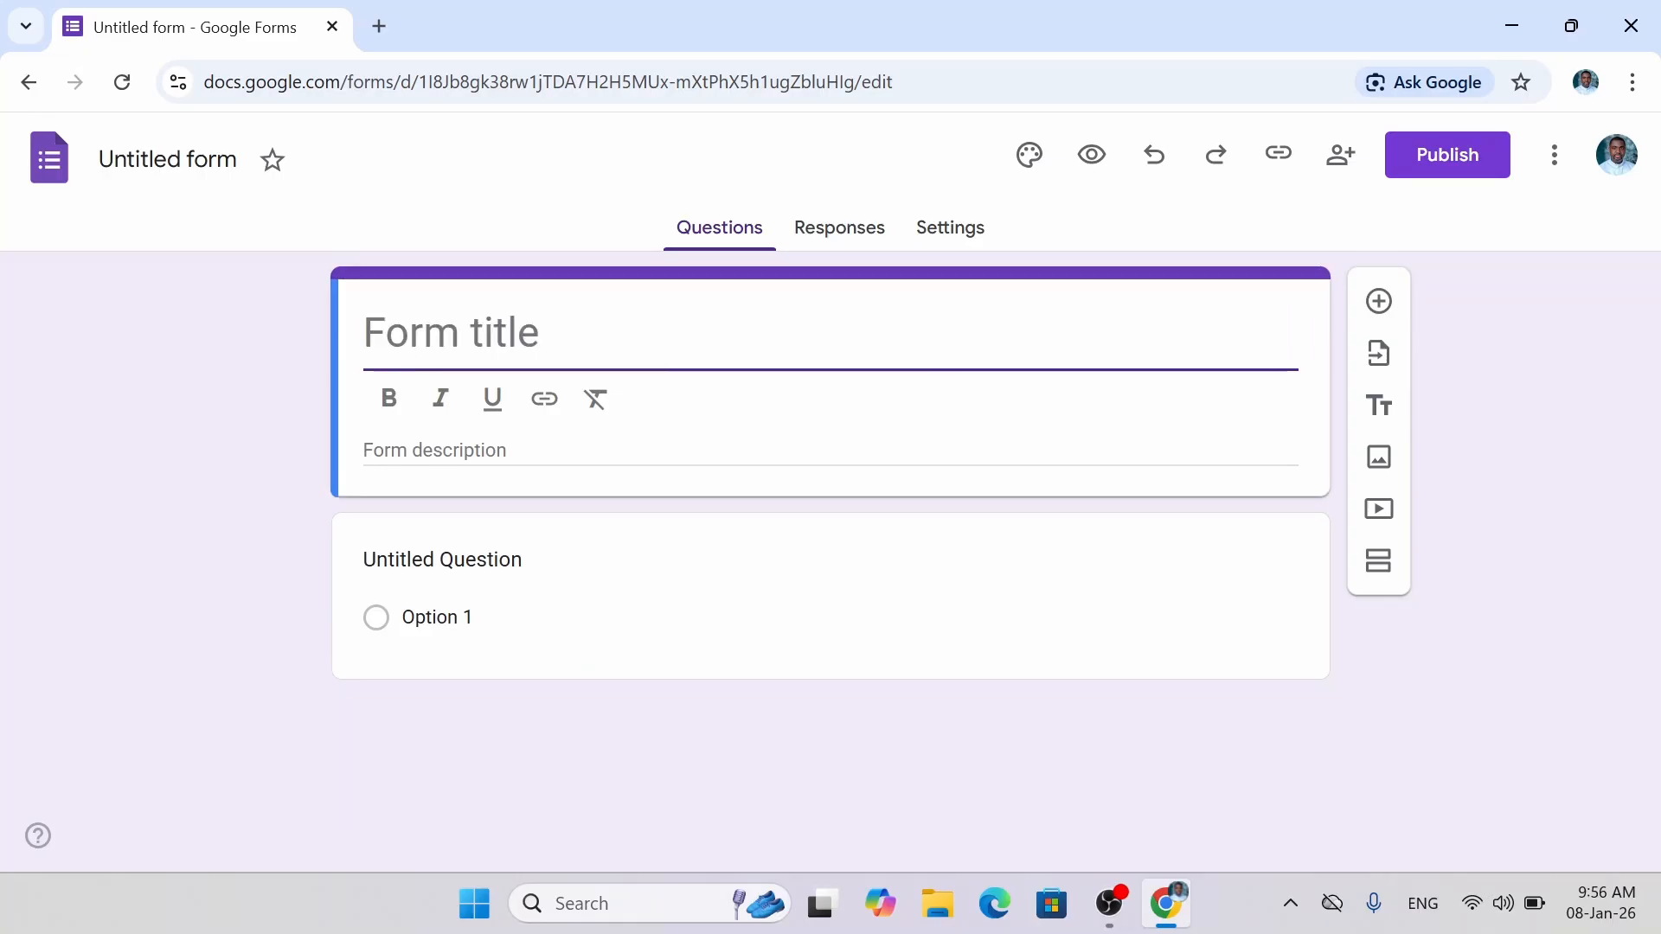
pyautogui.write('Austr')
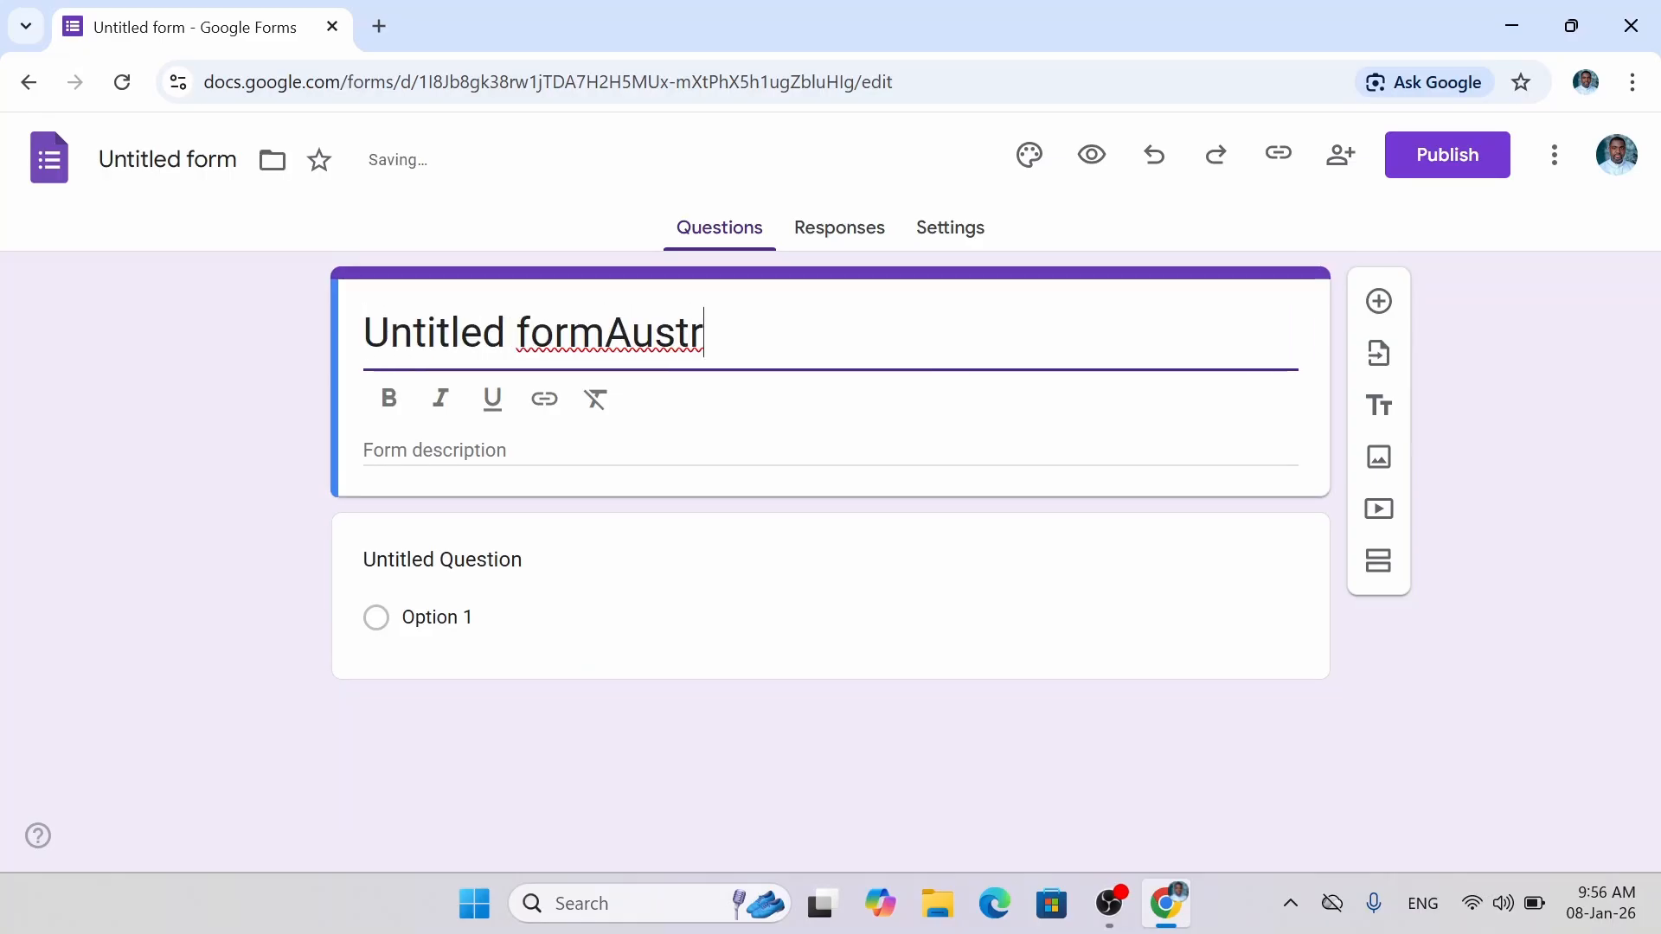
pyautogui.hotkey('ctrl', 'a')
pyautogui.write('A')
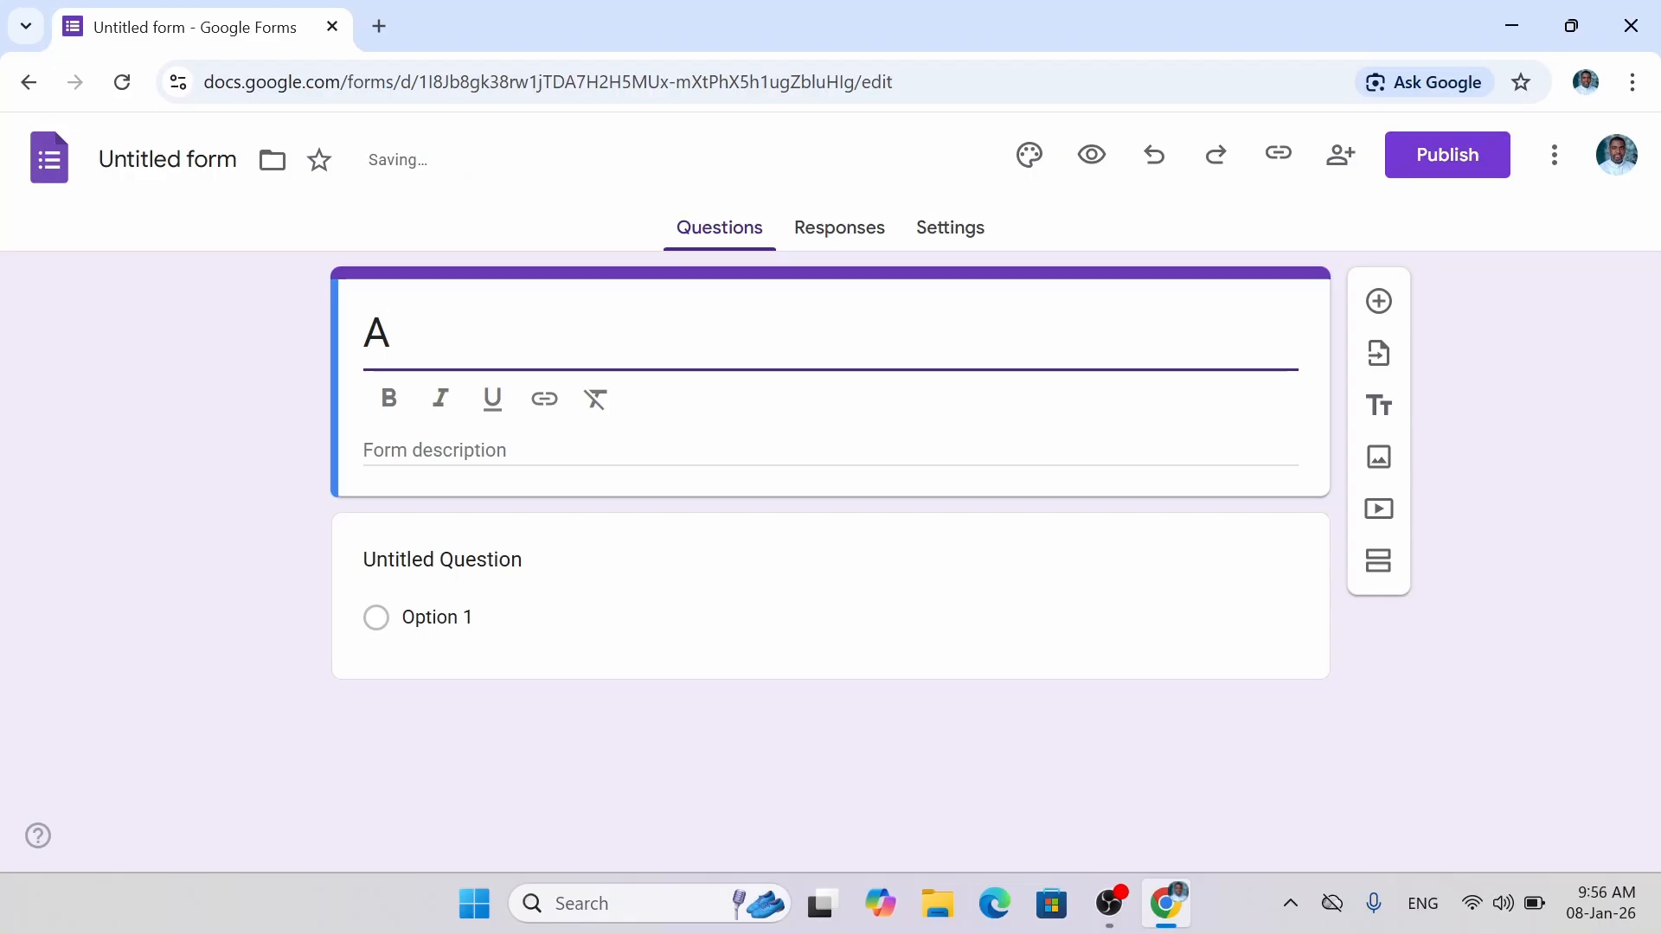
pyautogui.write('ustralian ')
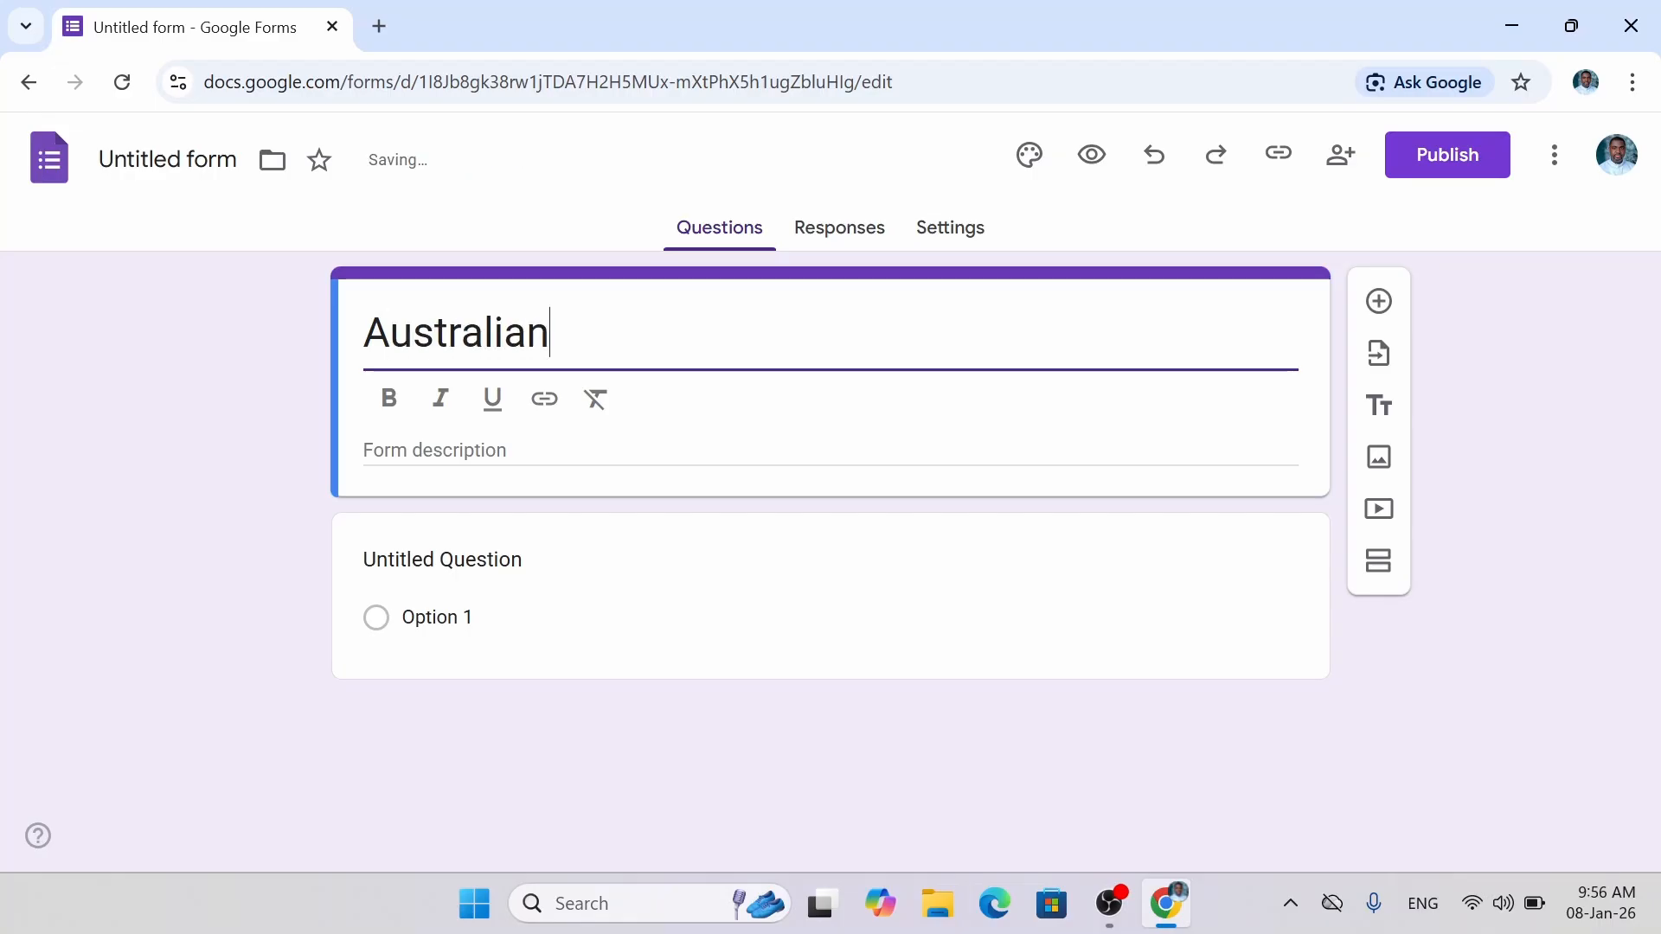
pyautogui.write('General')
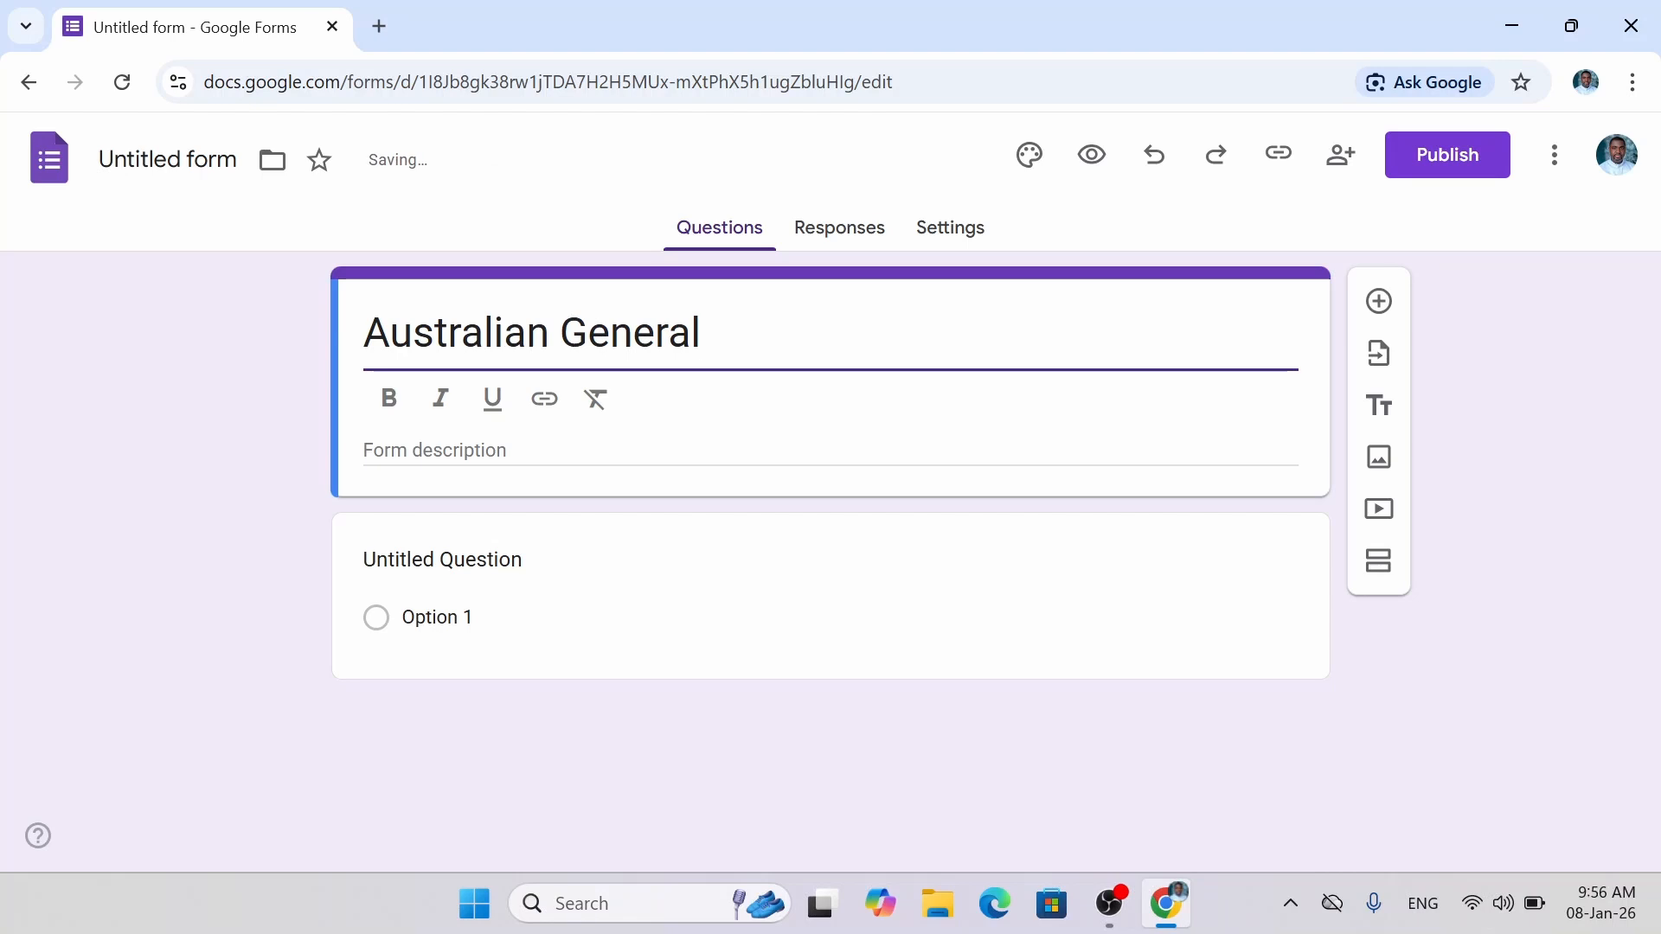
pyautogui.write(' Demogra')
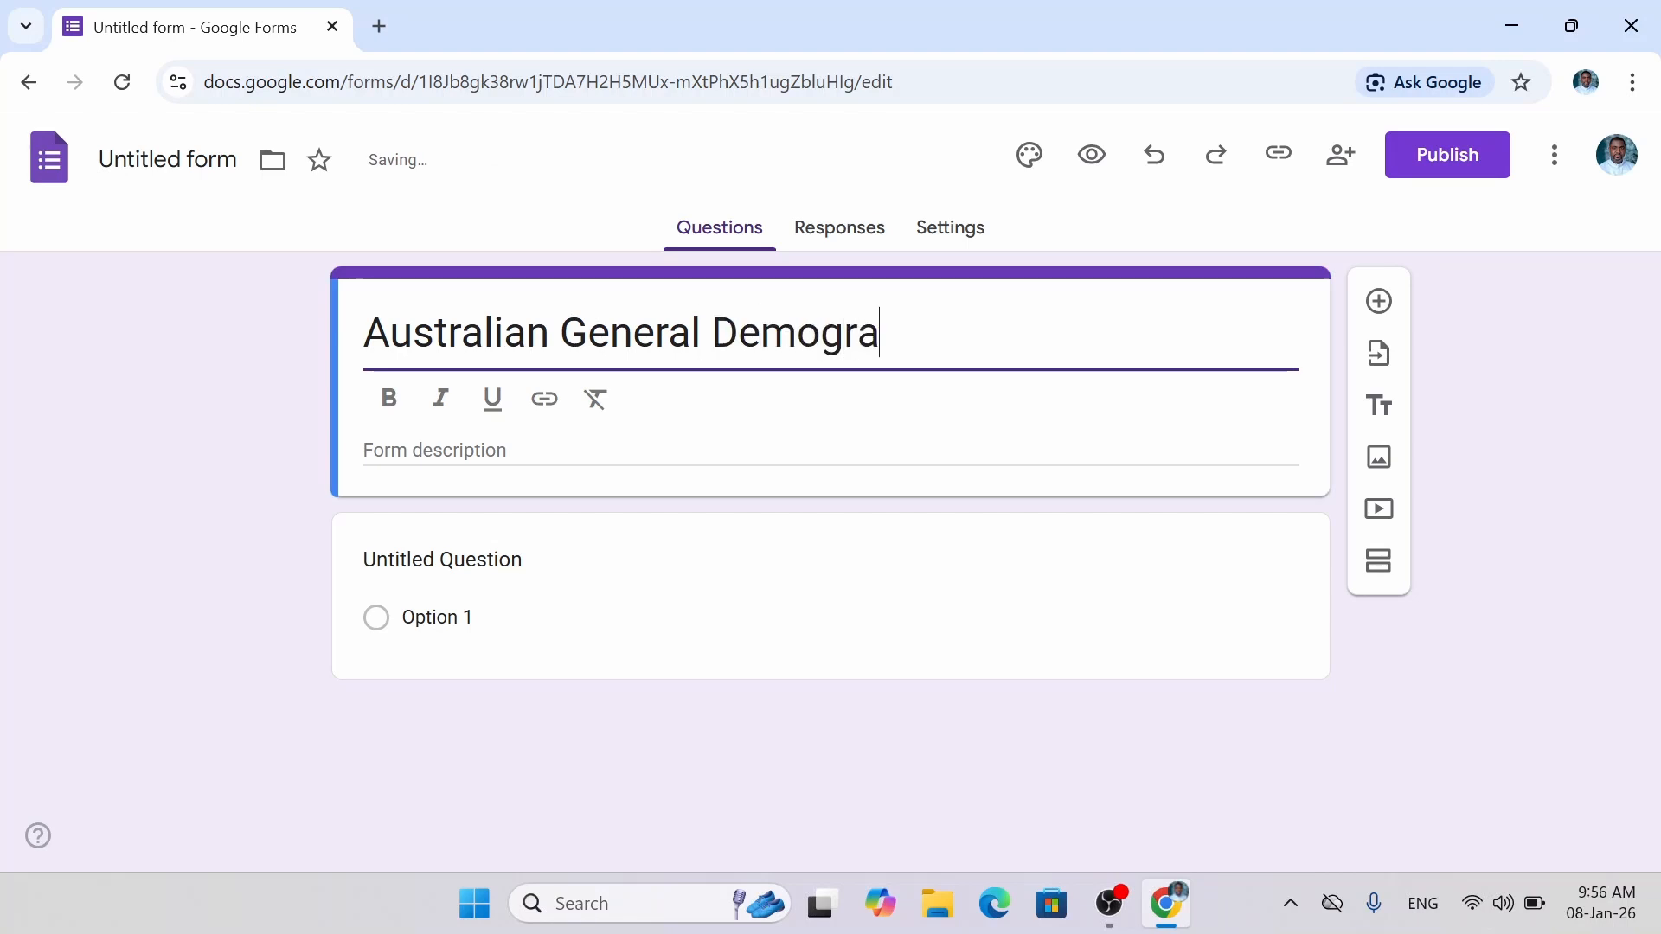
pyautogui.write('hics ')
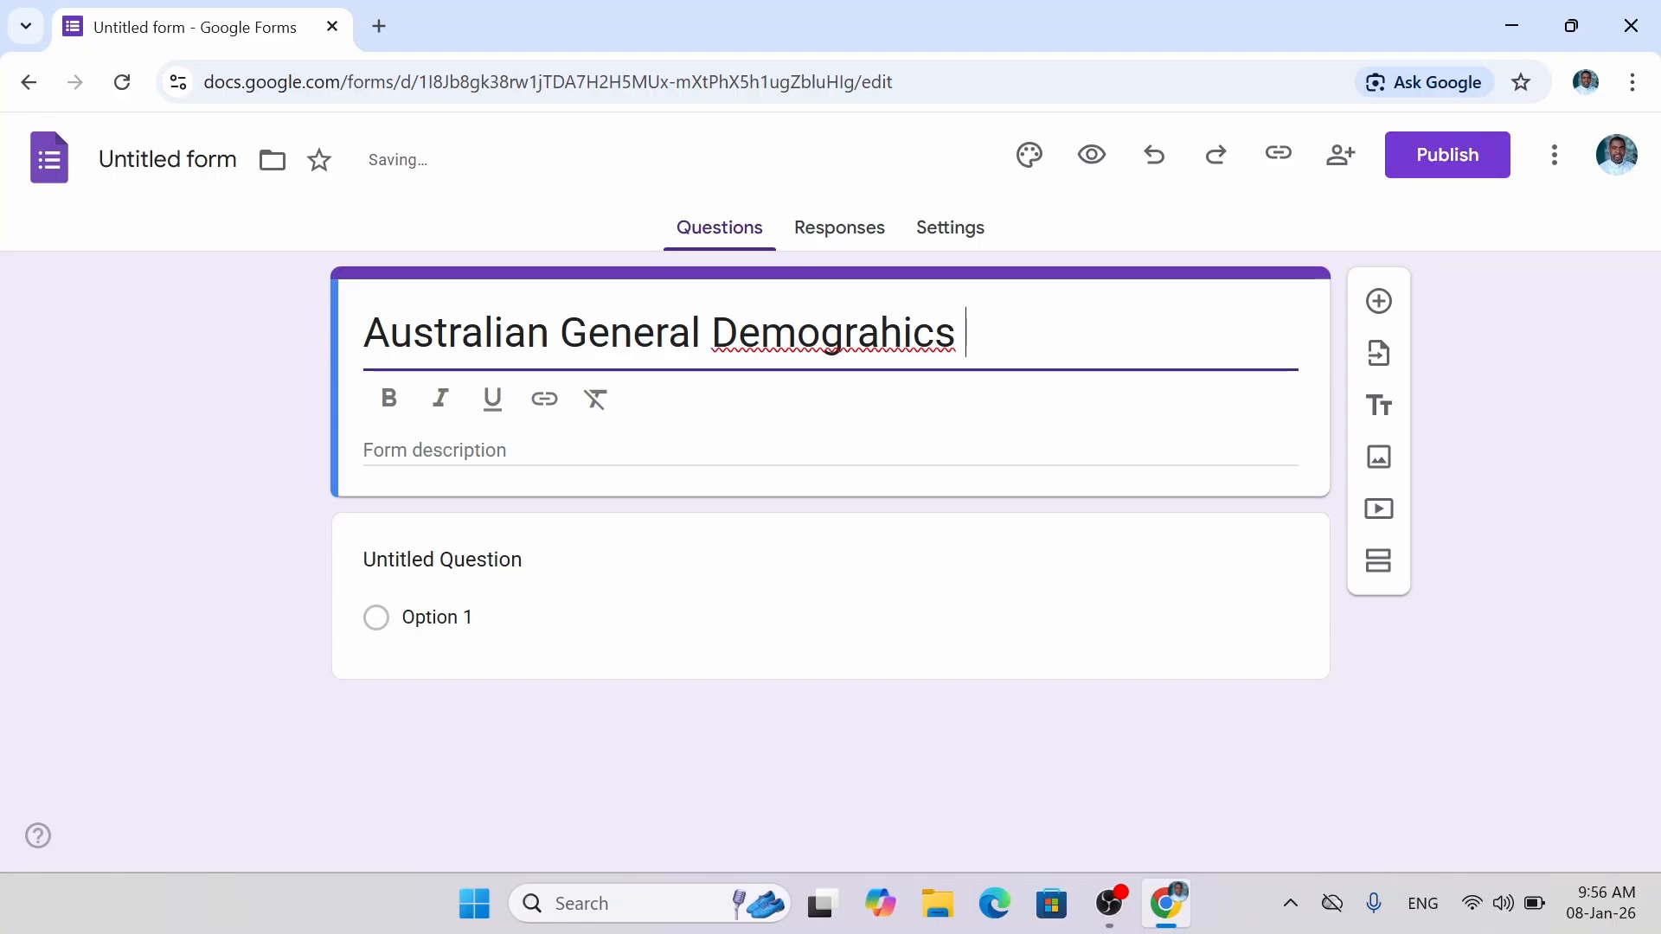
pyautogui.write('Survey')
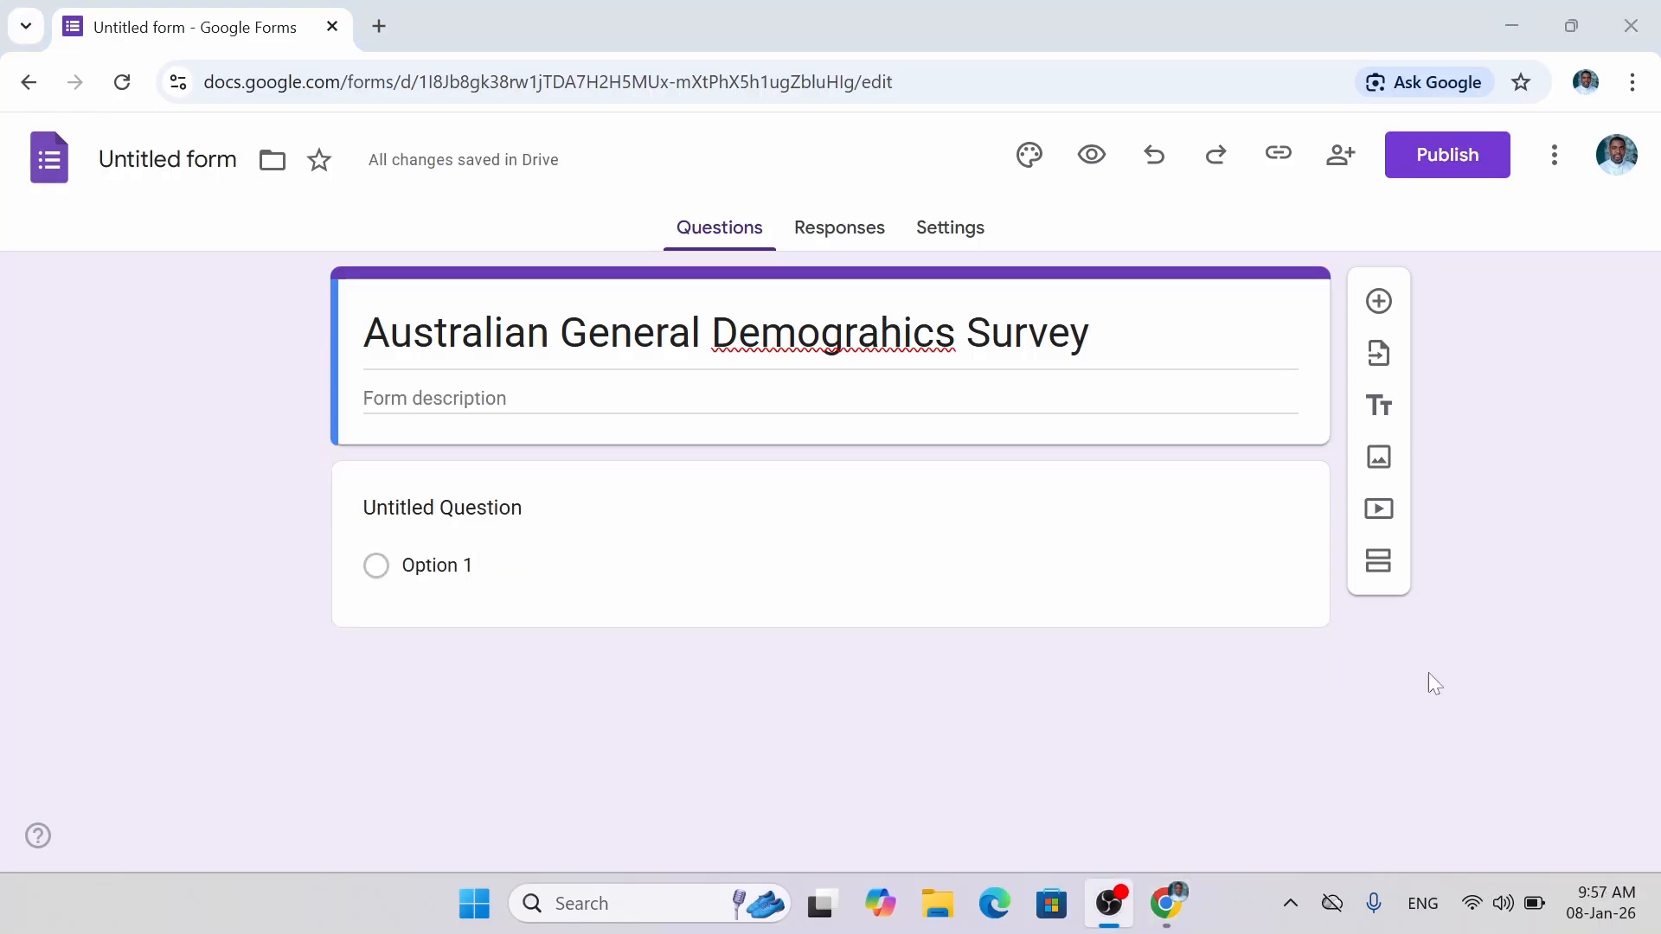
pyautogui.click(1509, 20)
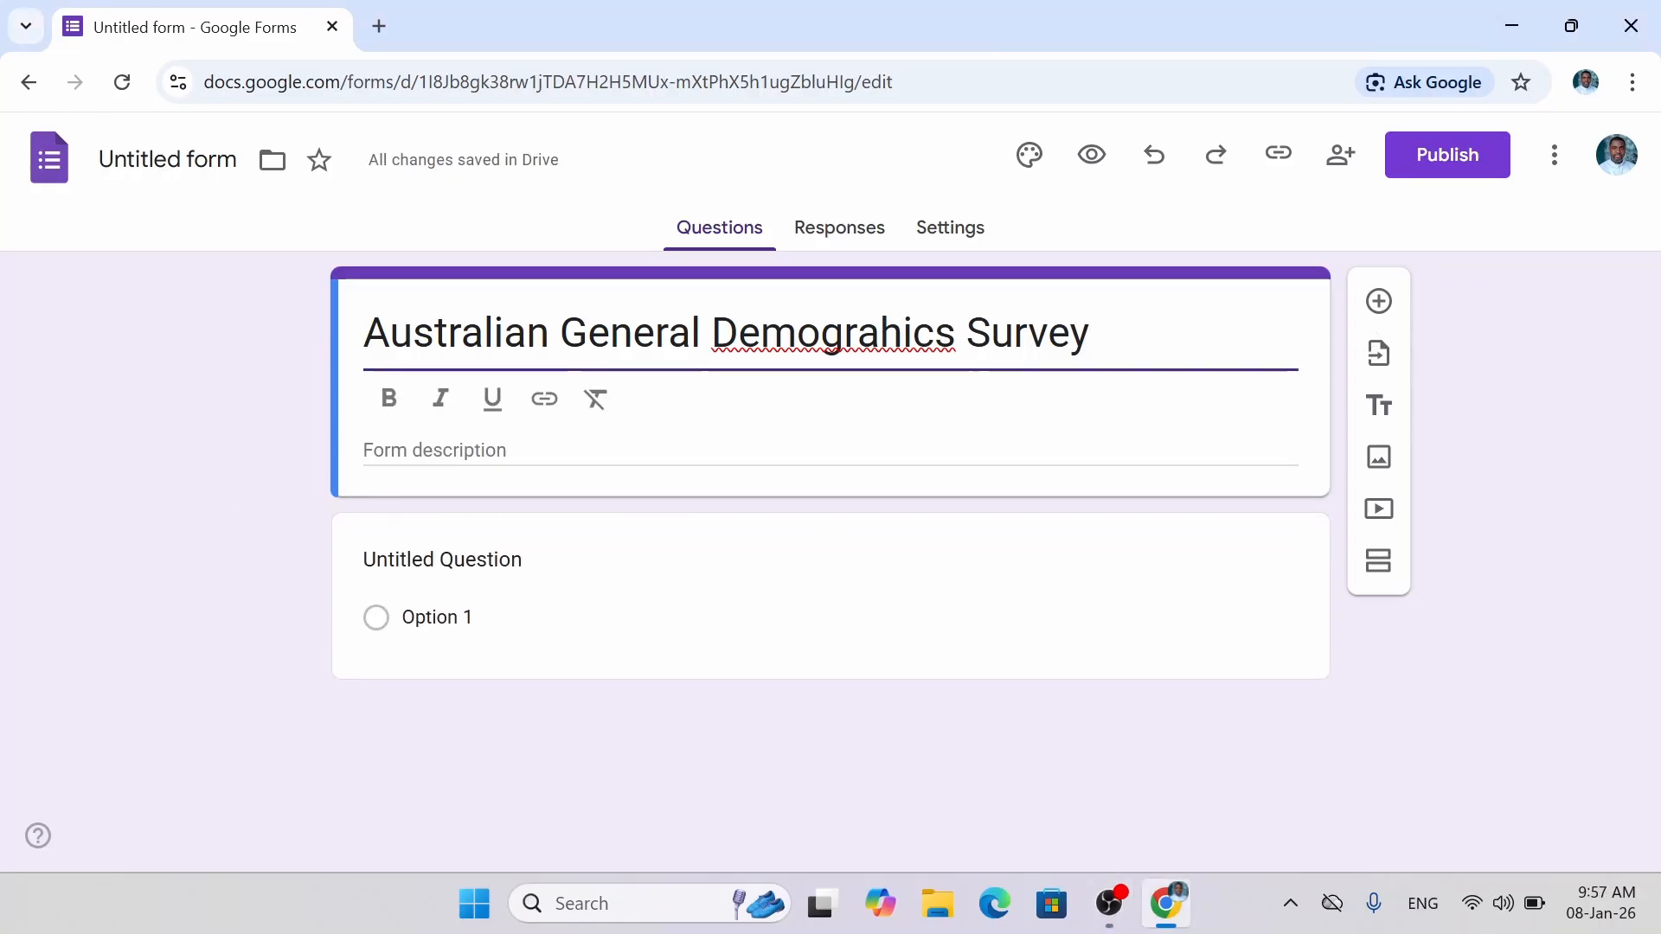
# Open the form description with Bold formatting only, italic and underline off.
pyautogui.click(445, 453)
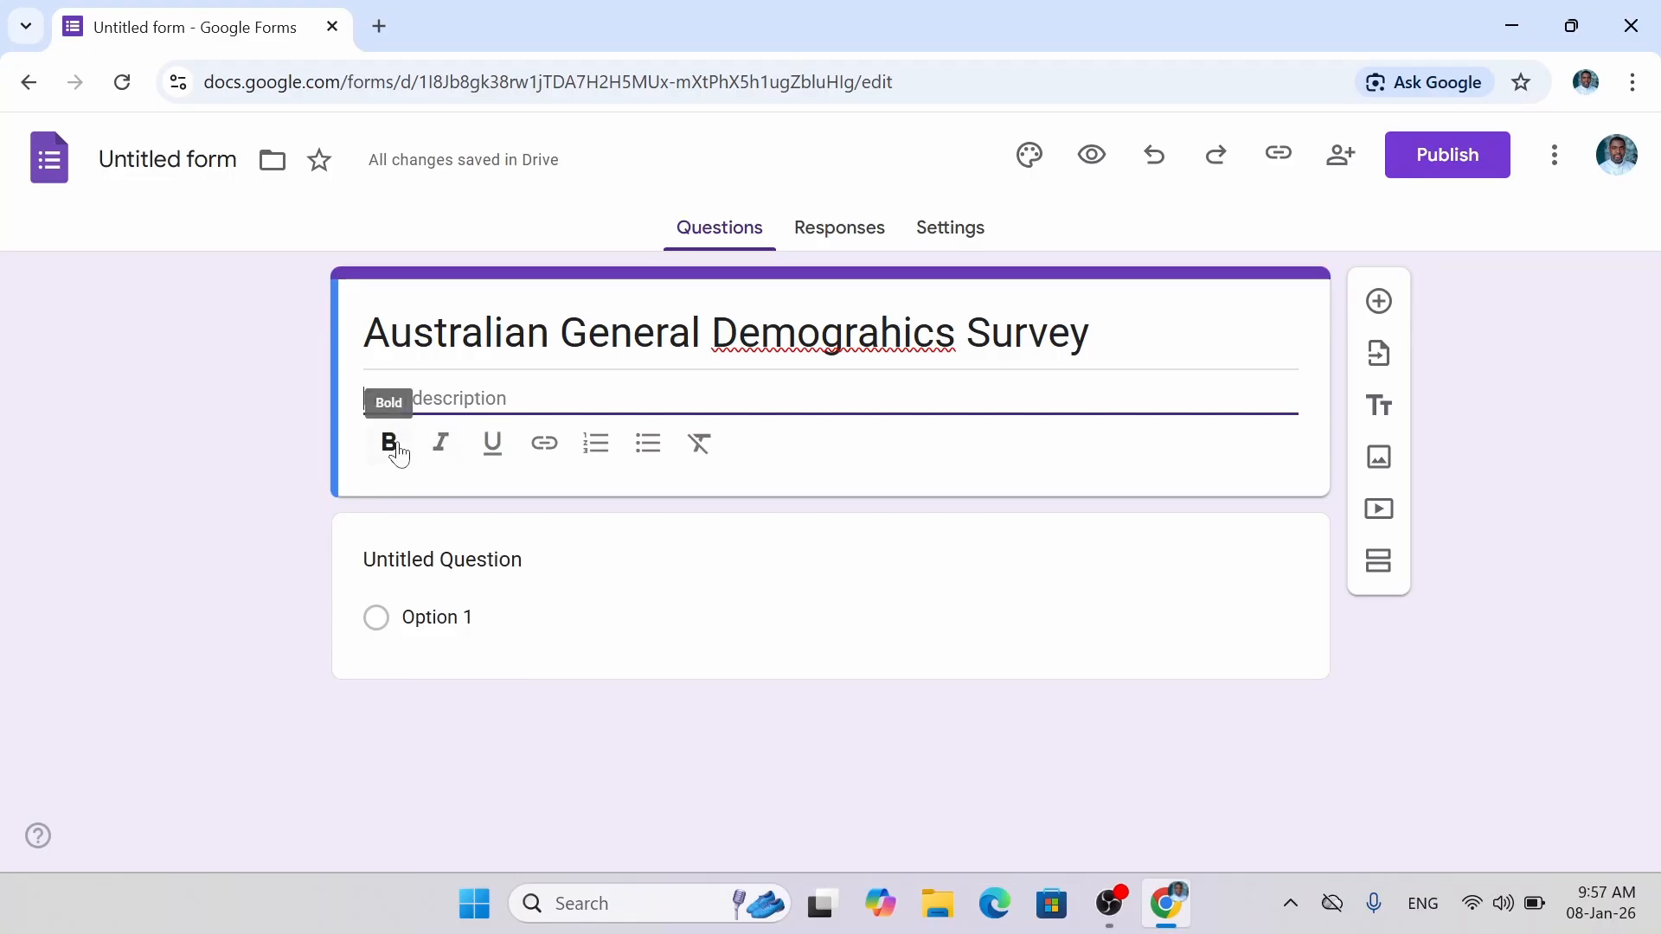
pyautogui.click(443, 450)
pyautogui.click(497, 450)
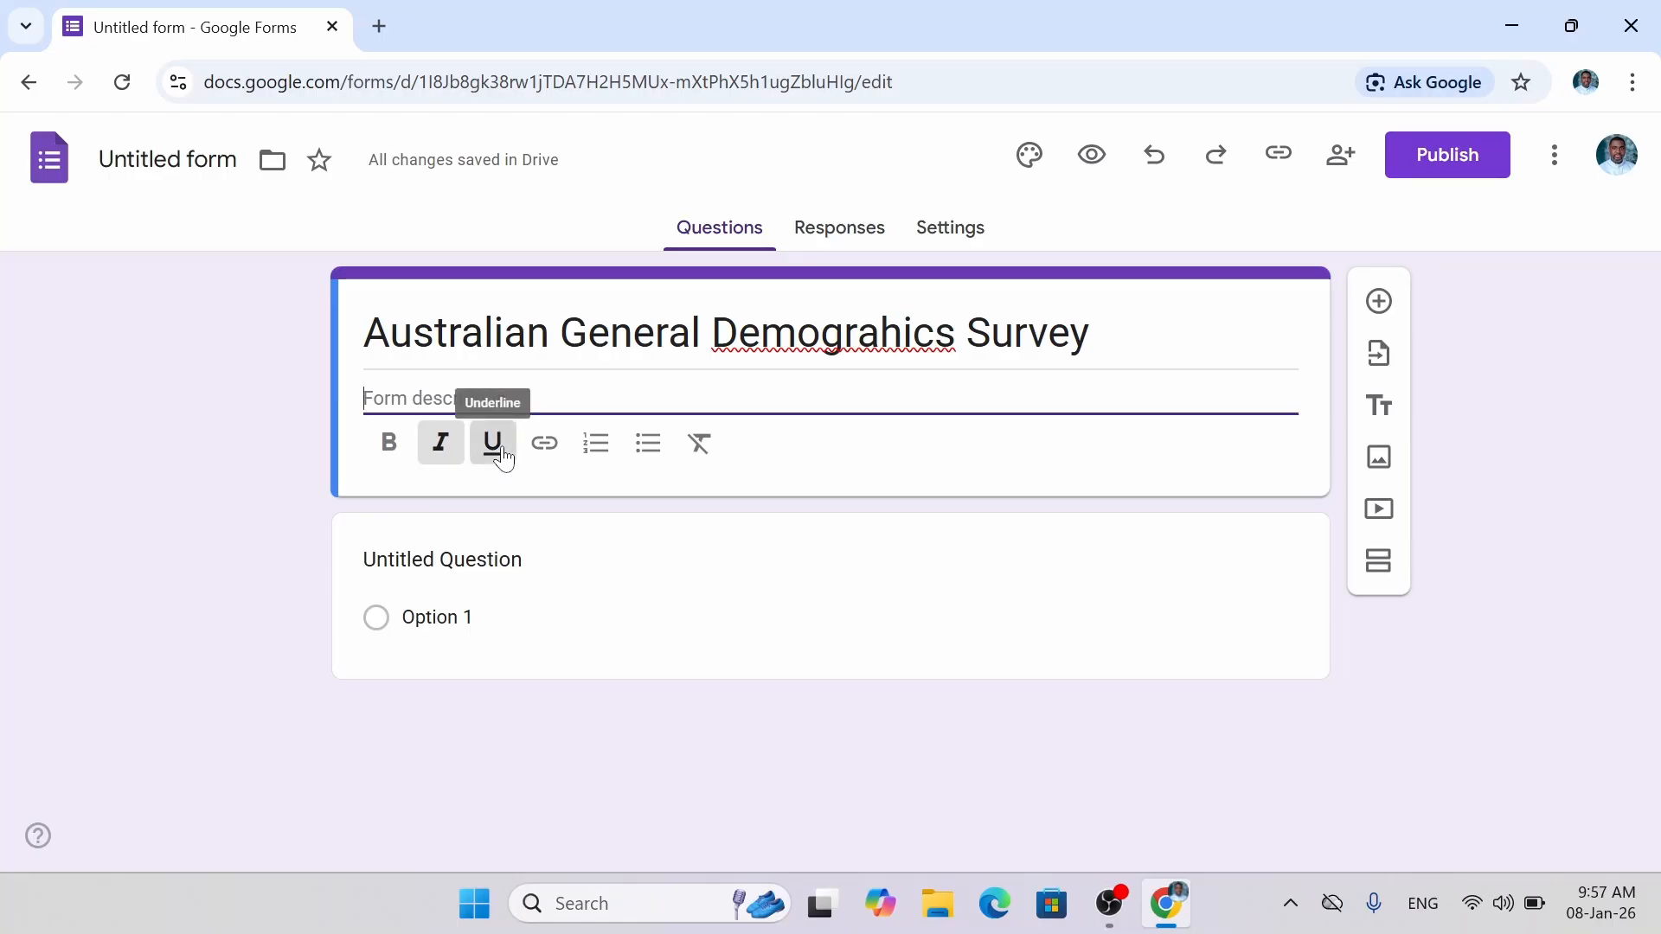
pyautogui.click(413, 454)
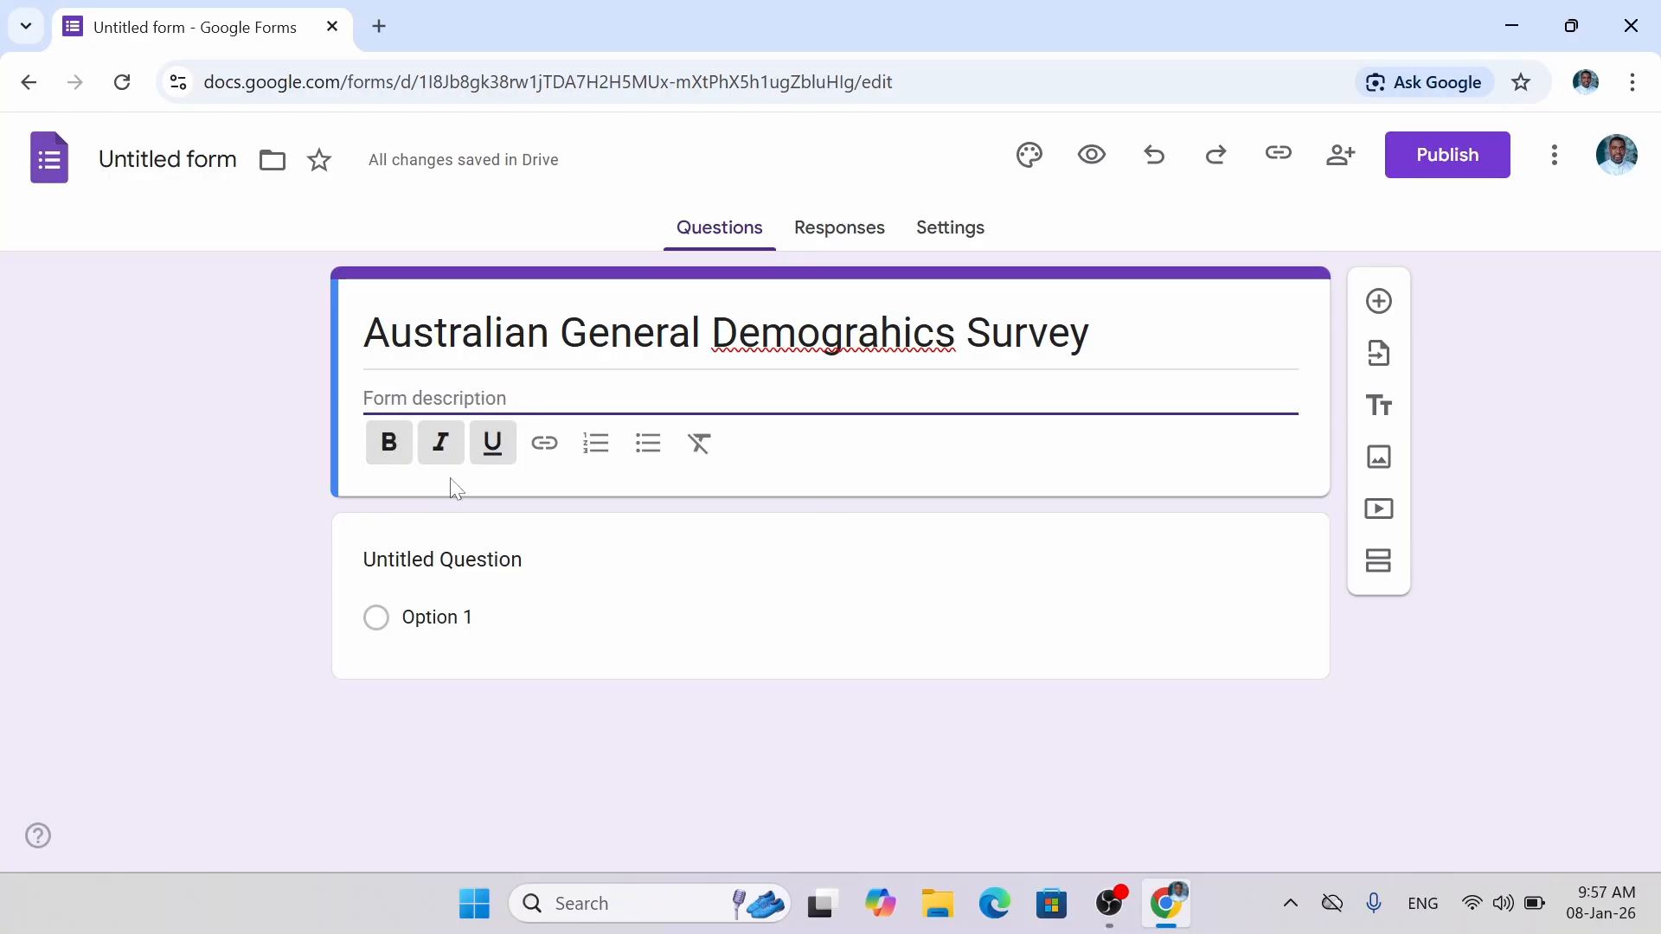
pyautogui.click(452, 448)
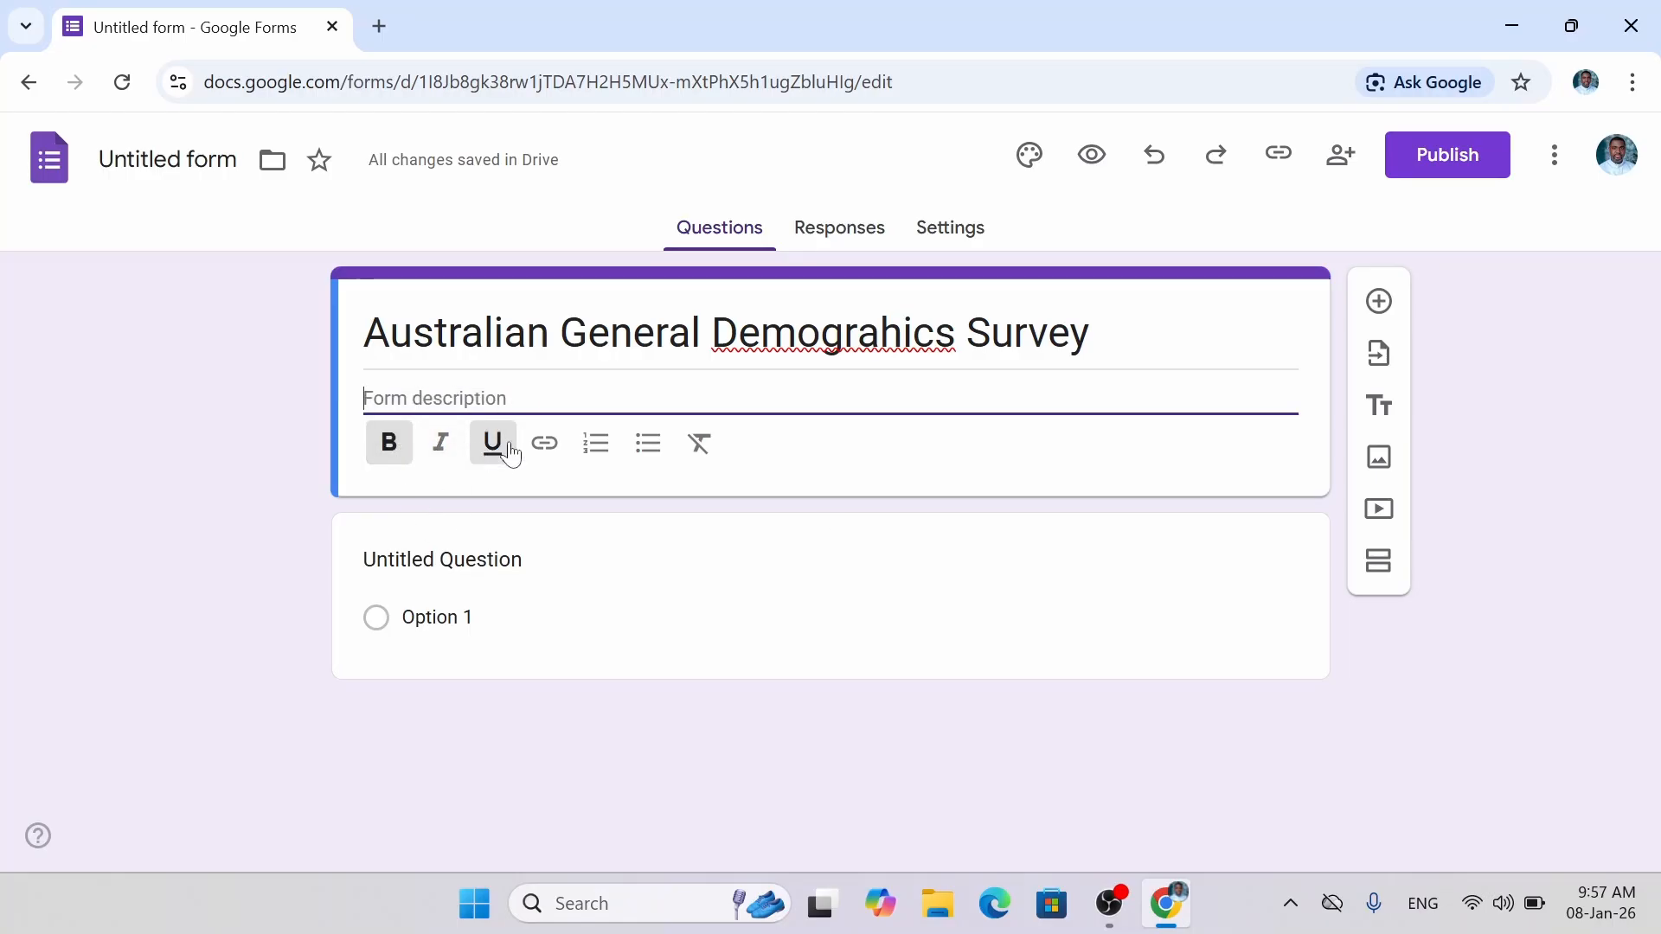
pyautogui.click(509, 451)
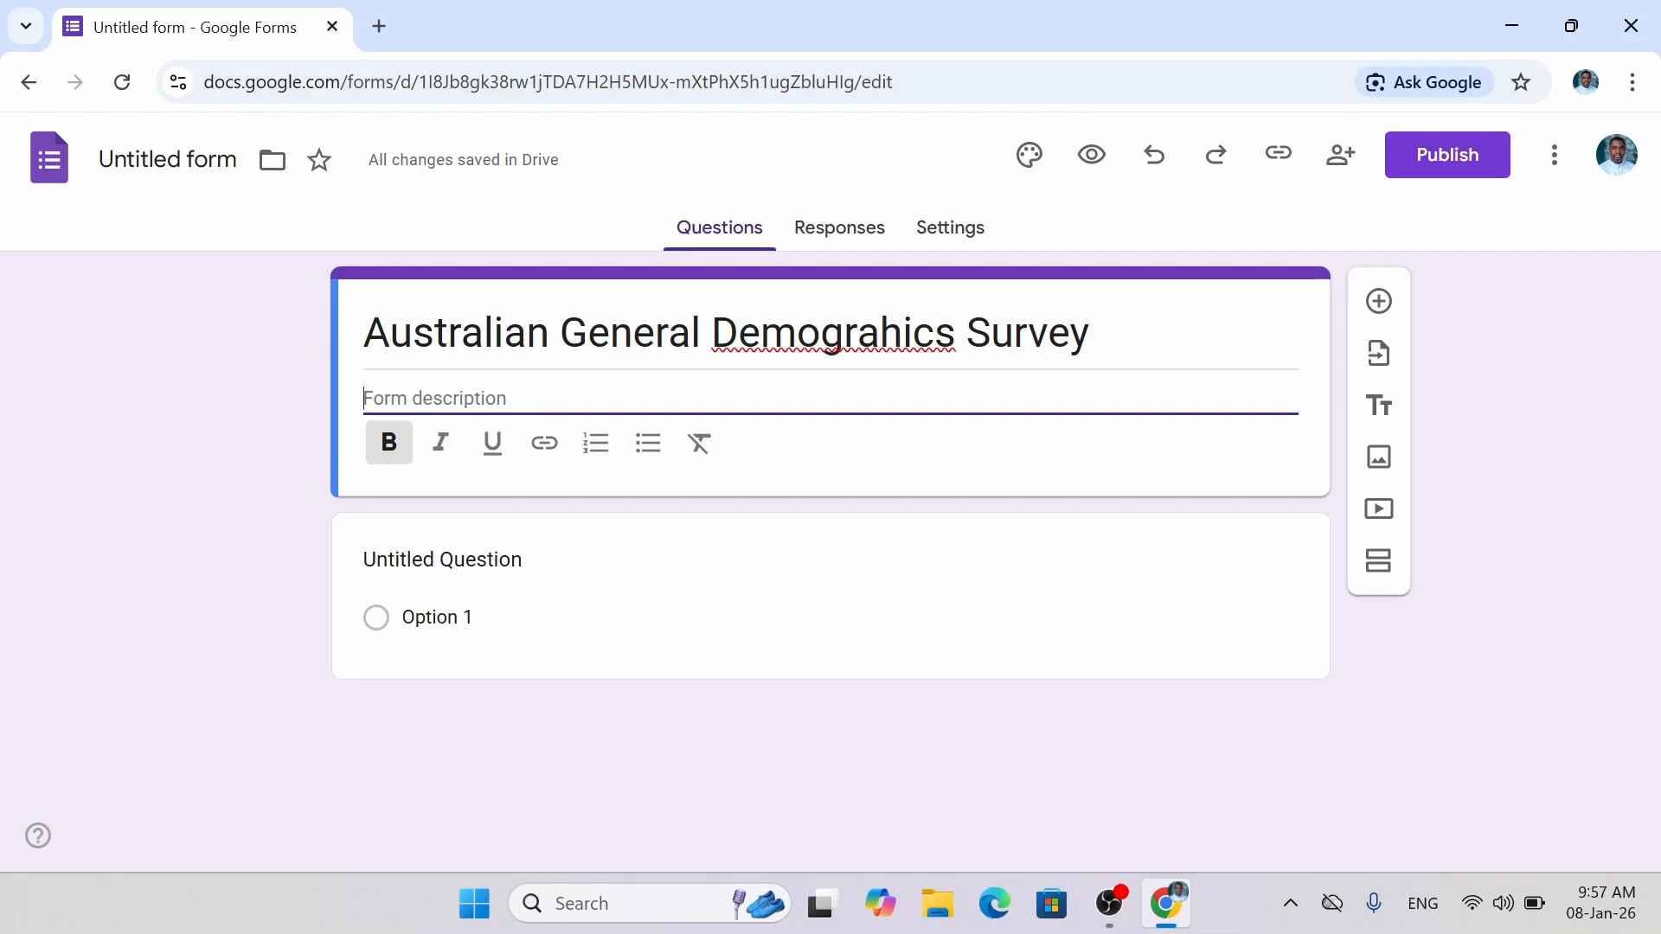
# Enter the description 'For the General Australian Public, Irrespective of background, location and age'.
pyautogui.write('Fo')
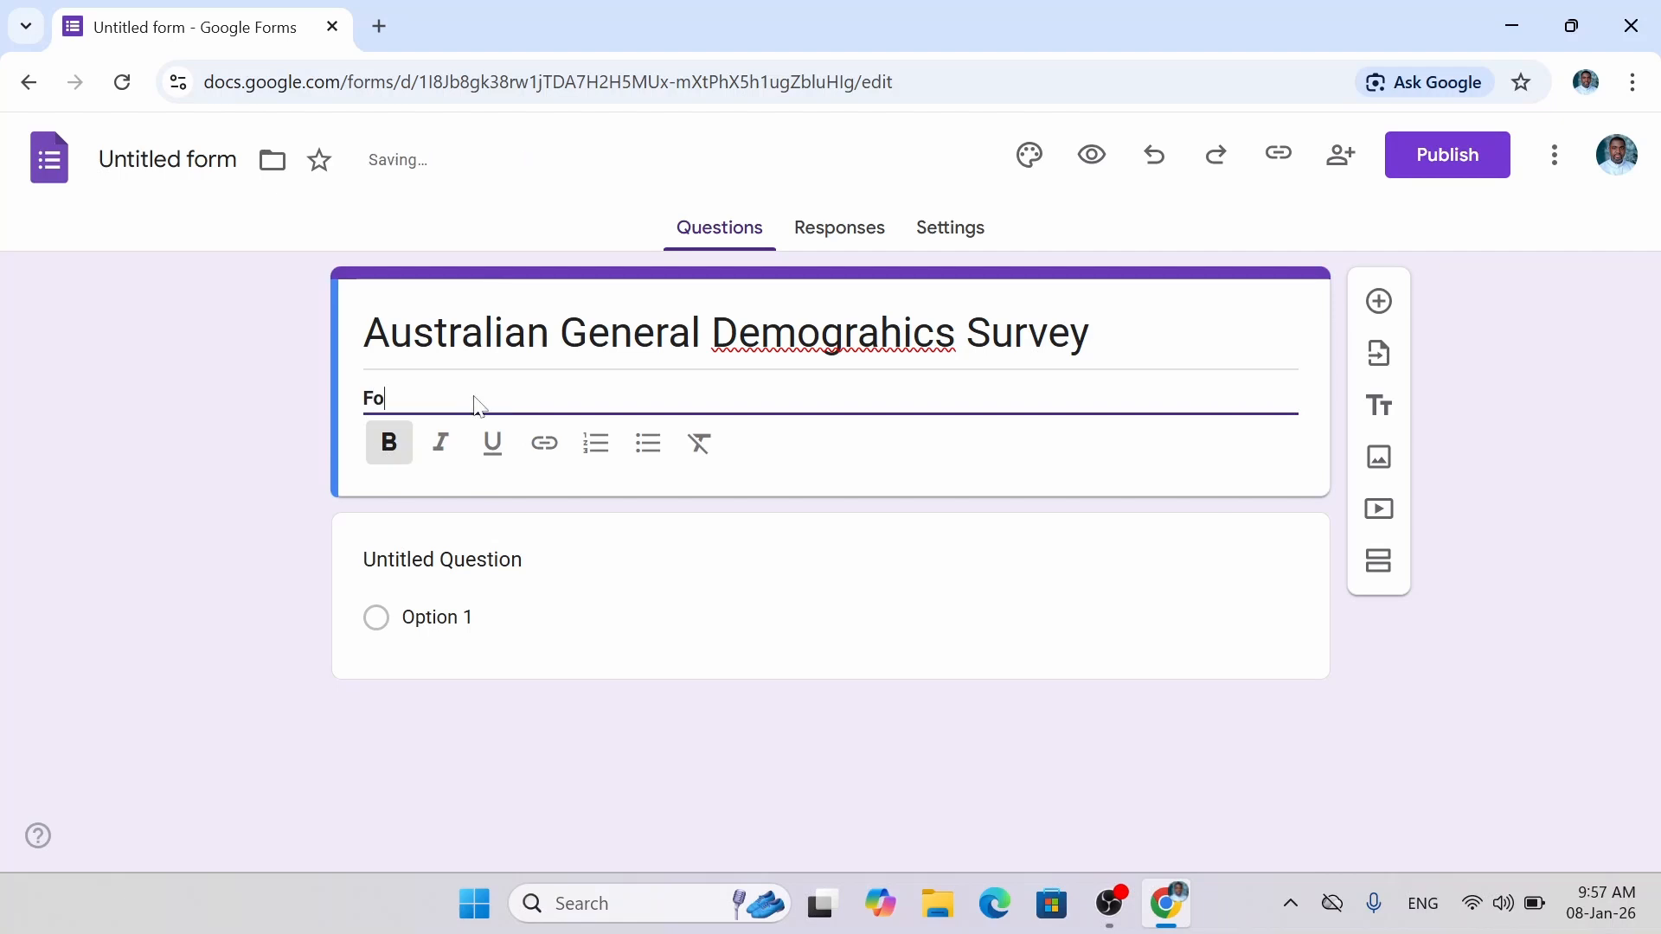
pyautogui.write('r the Genral')
pyautogui.press('BackSpace')
pyautogui.press('BackSpace')
pyautogui.press('BackSpace')
pyautogui.press('BackSpace')
pyautogui.write('eral Austr')
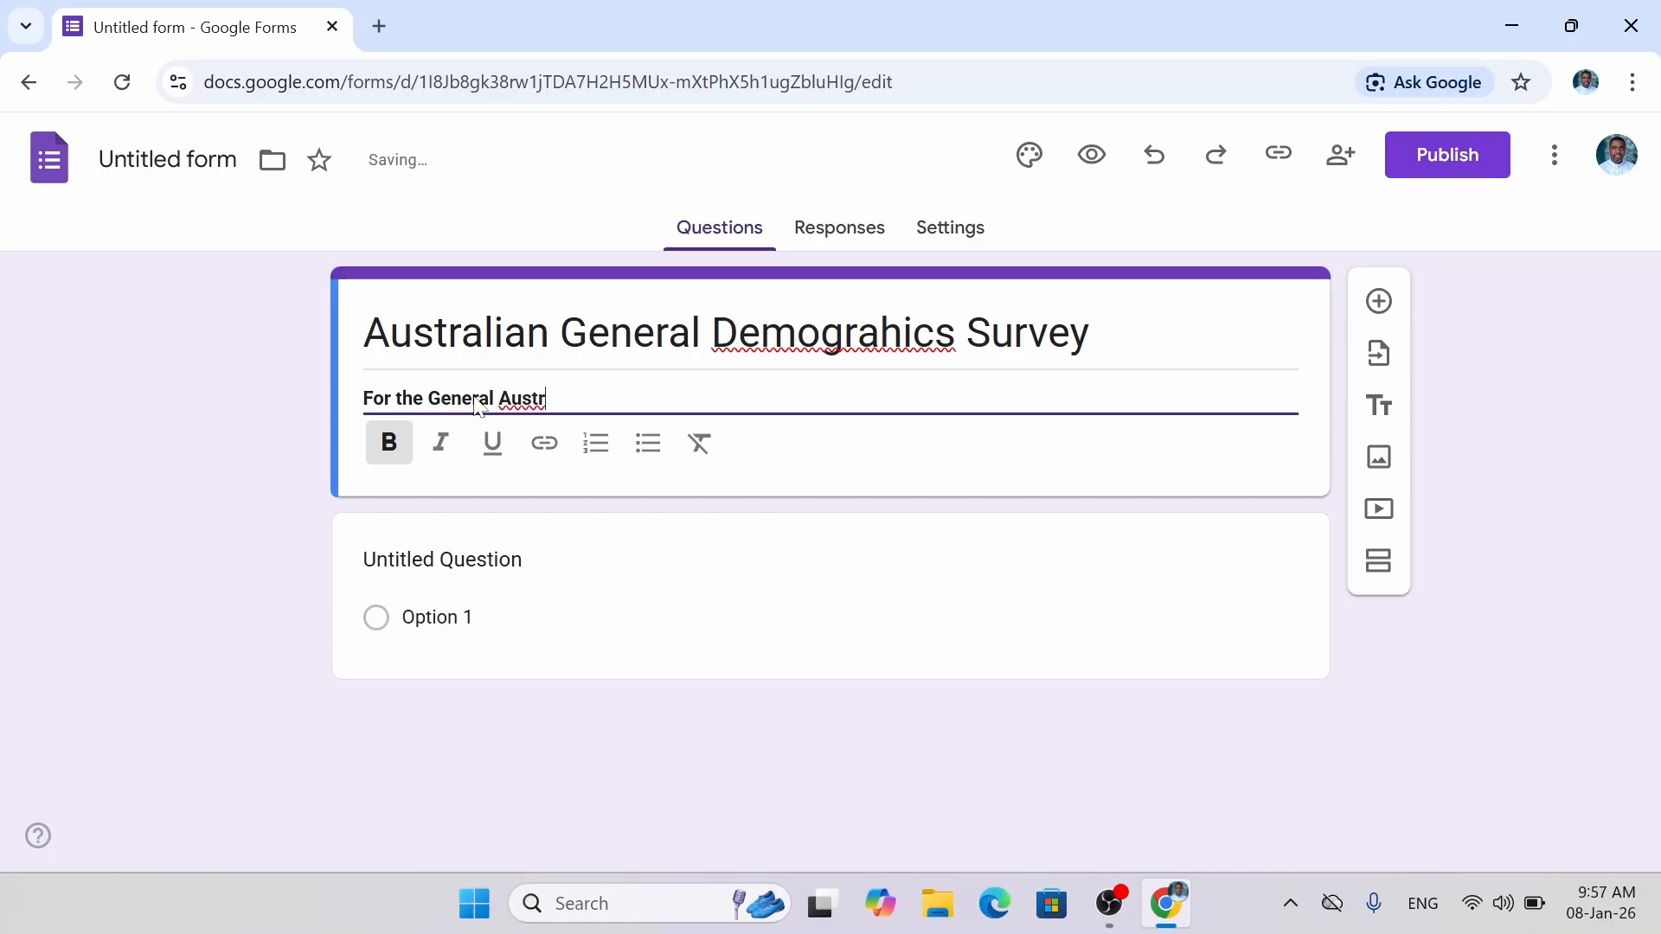
pyautogui.write('alian Public, I')
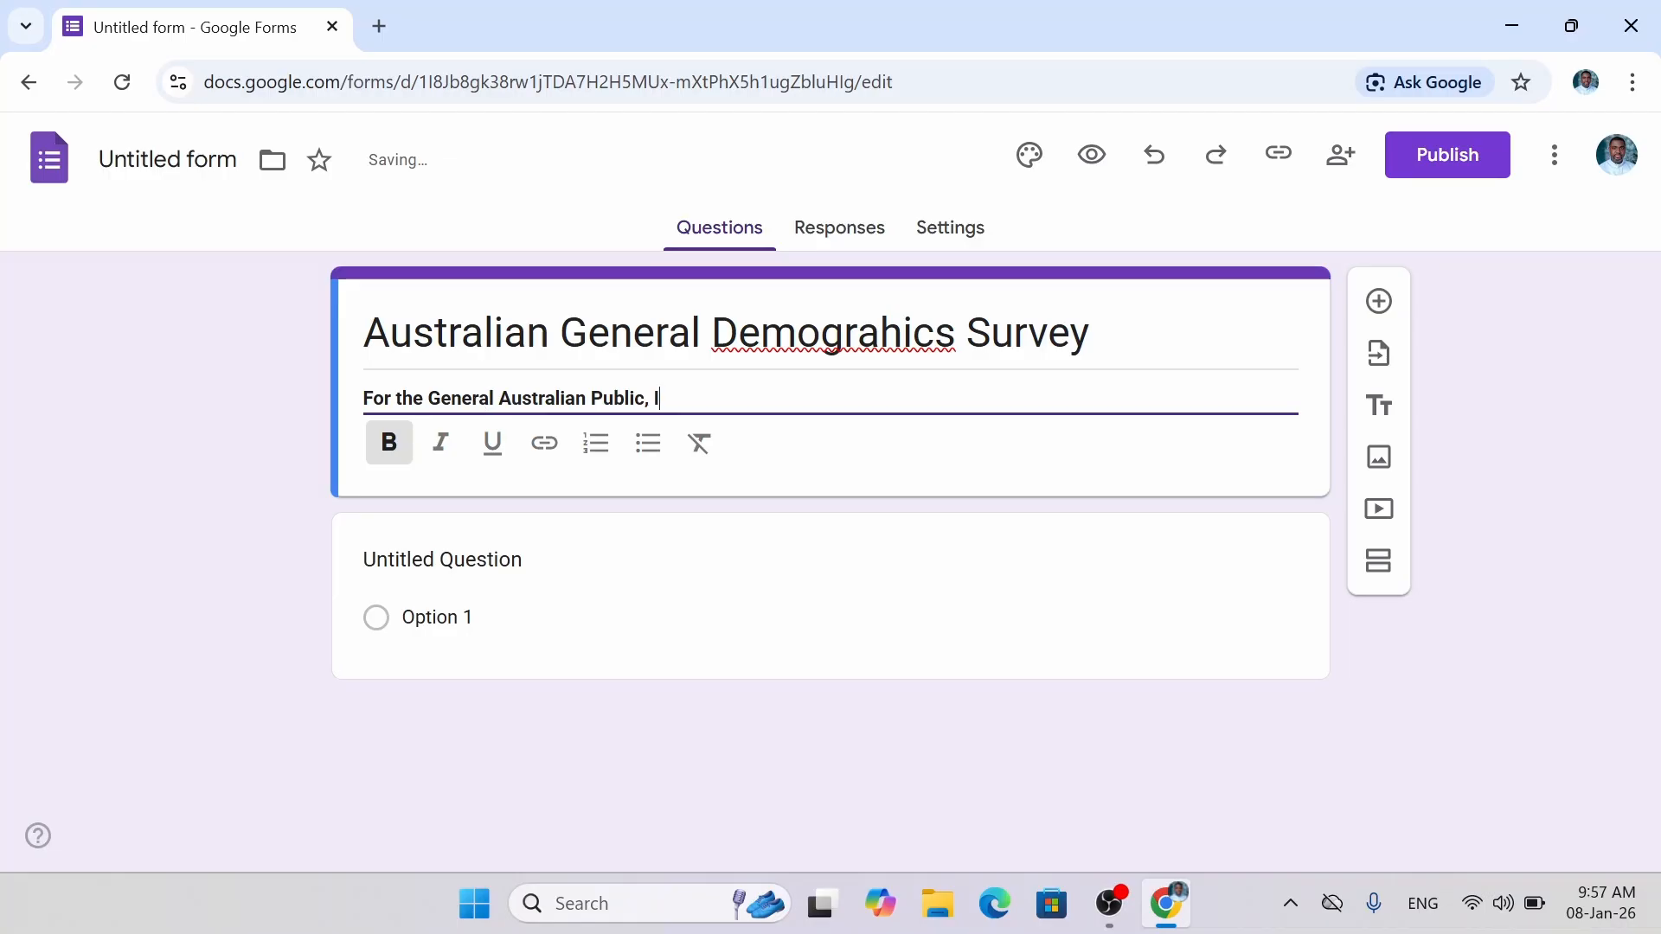
pyautogui.write('rrespective of backg')
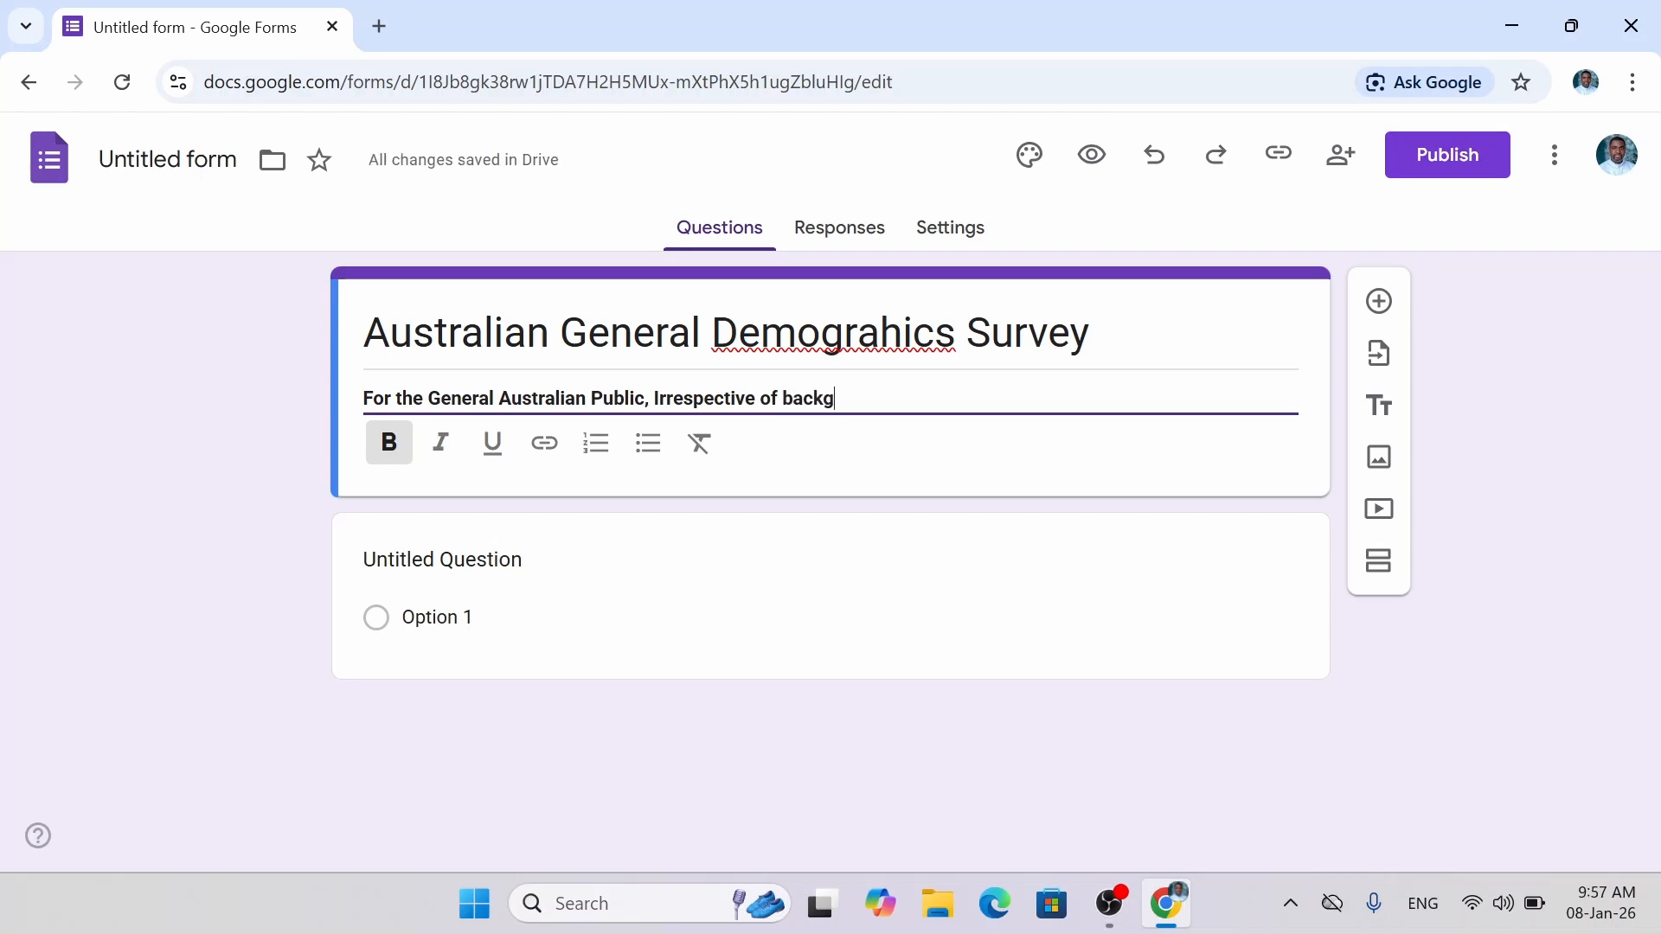
pyautogui.write('round, location and ')
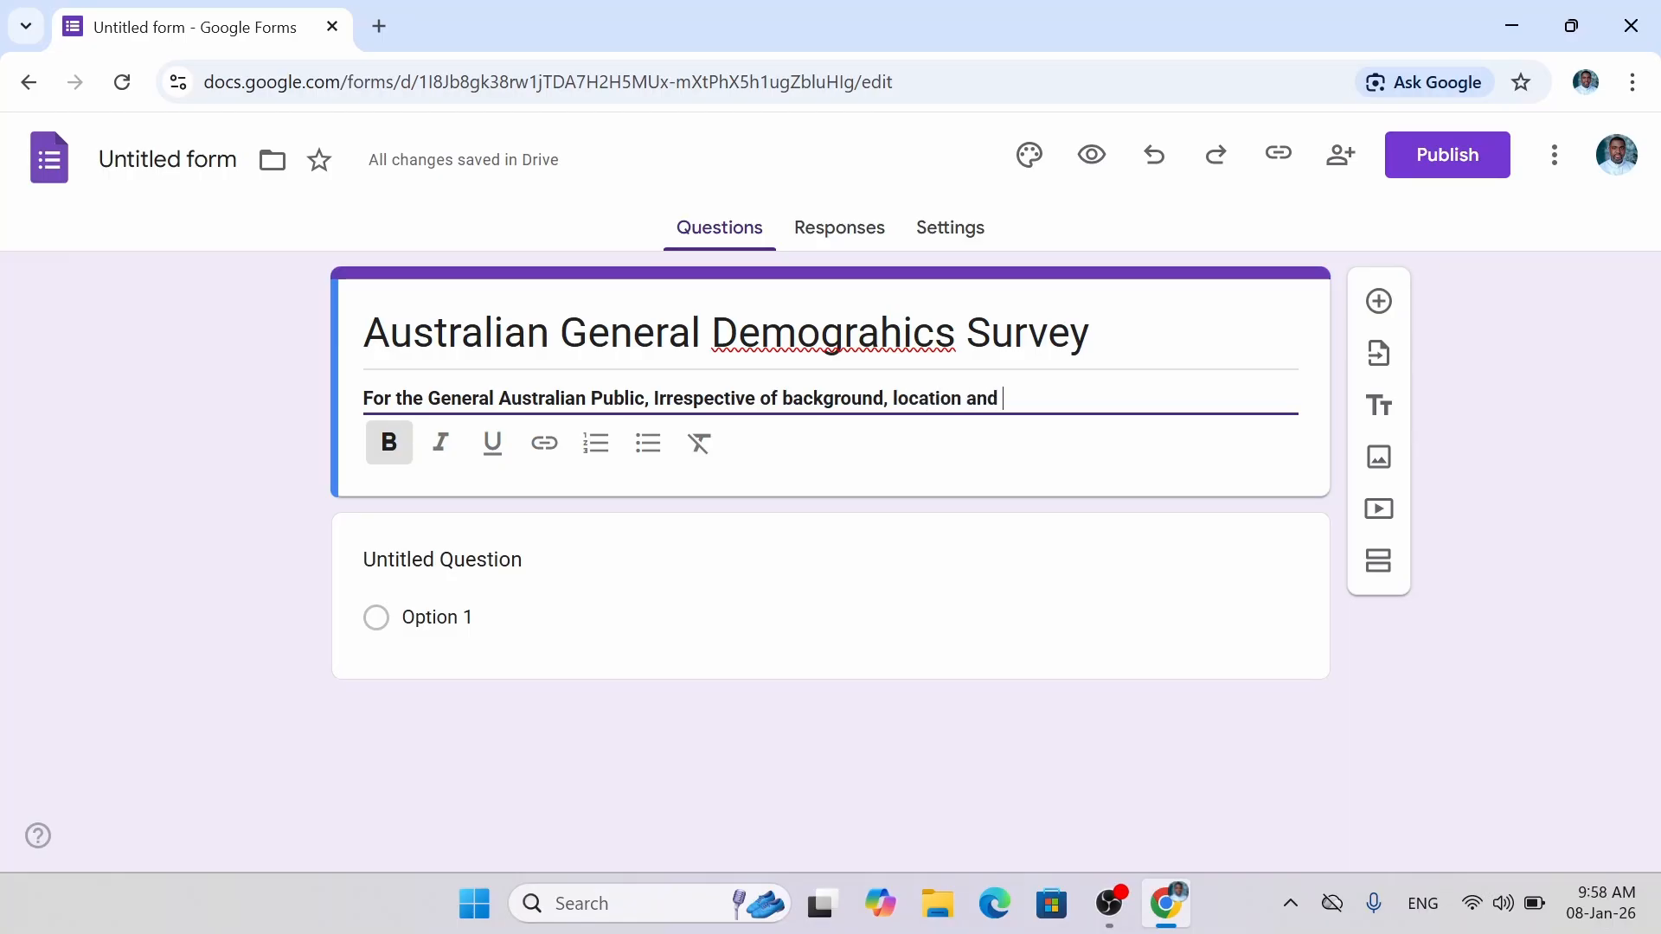
pyautogui.write('age.')
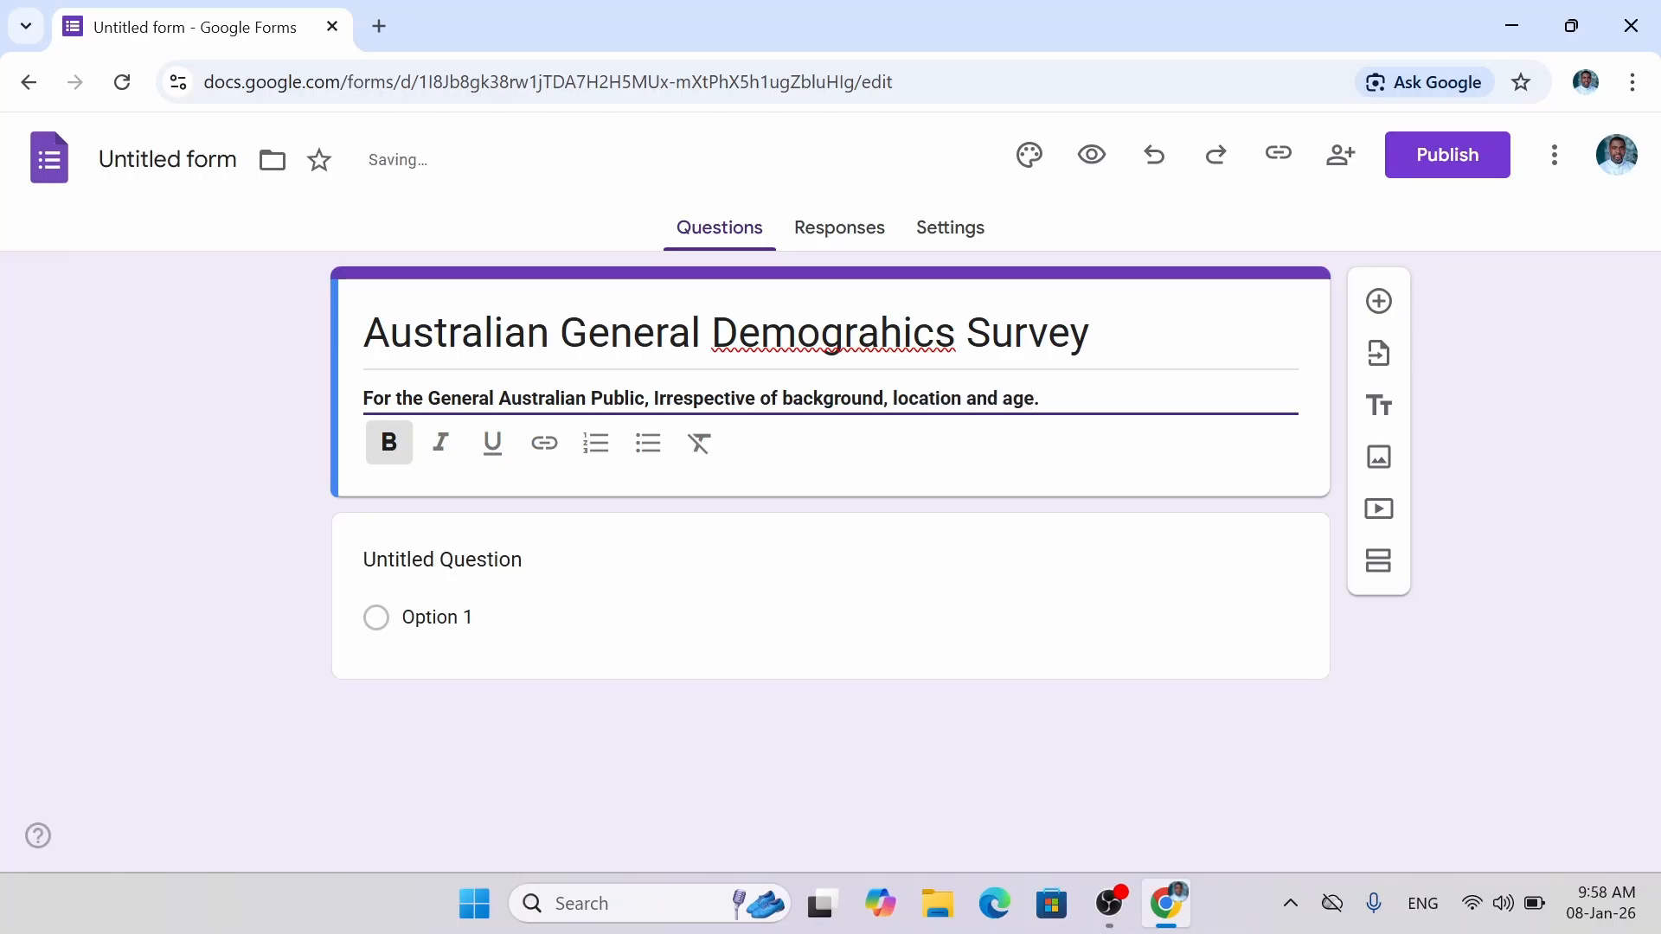
pyautogui.click(256, 440)
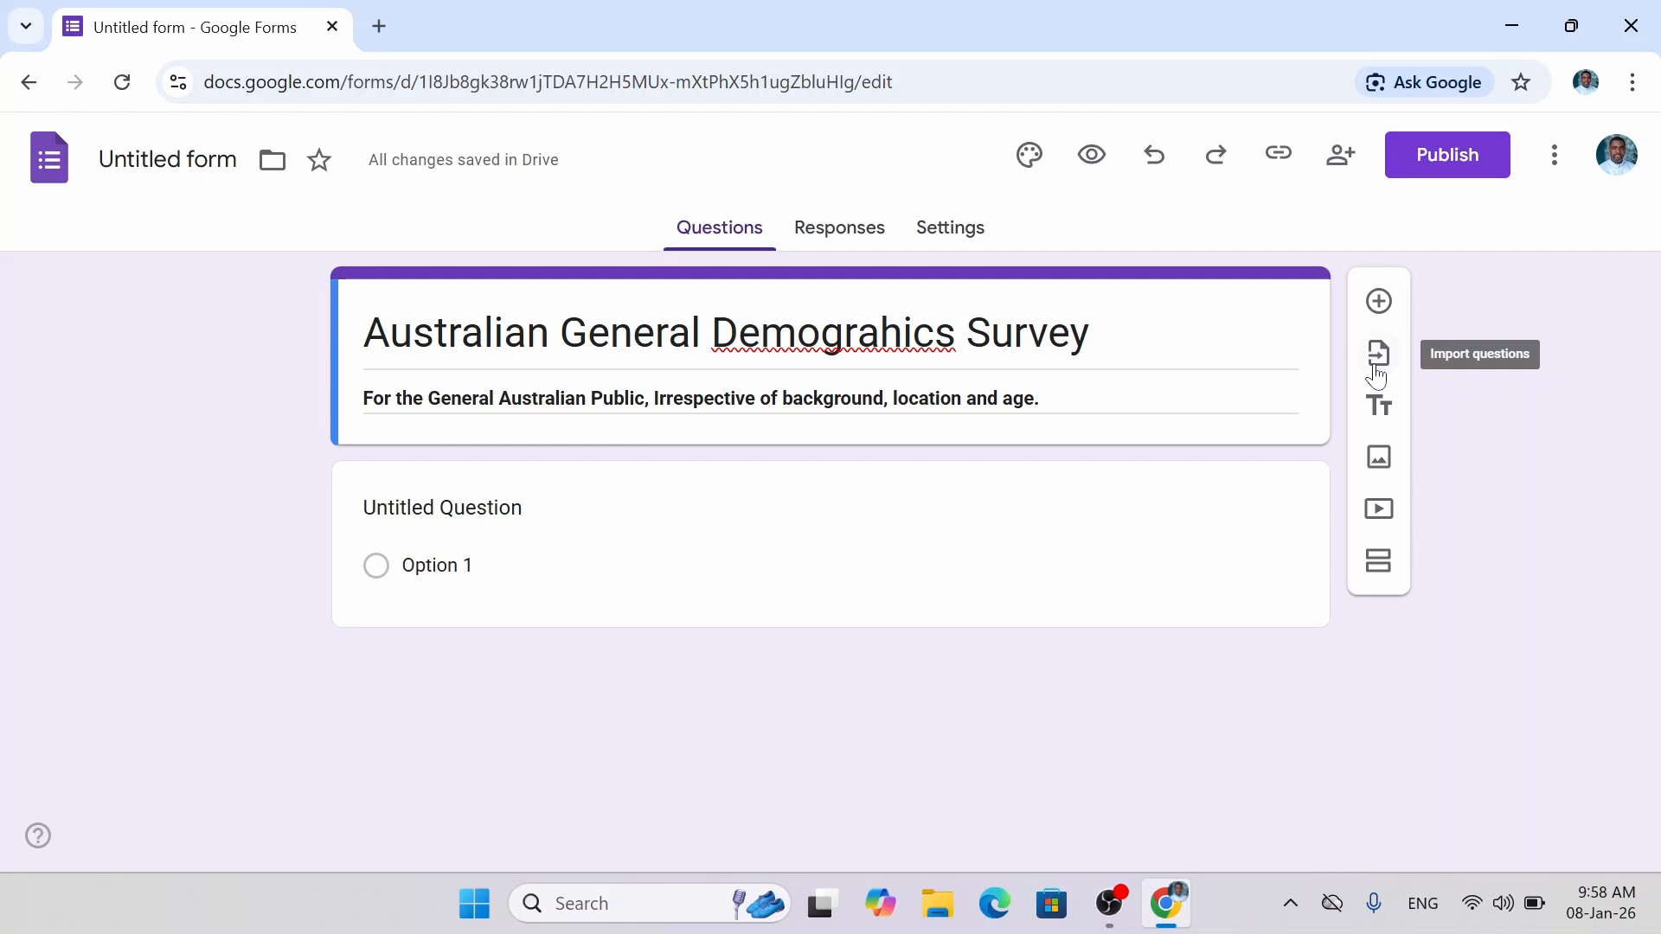
# Add a new question titled 'Name'.
pyautogui.click(1379, 300)
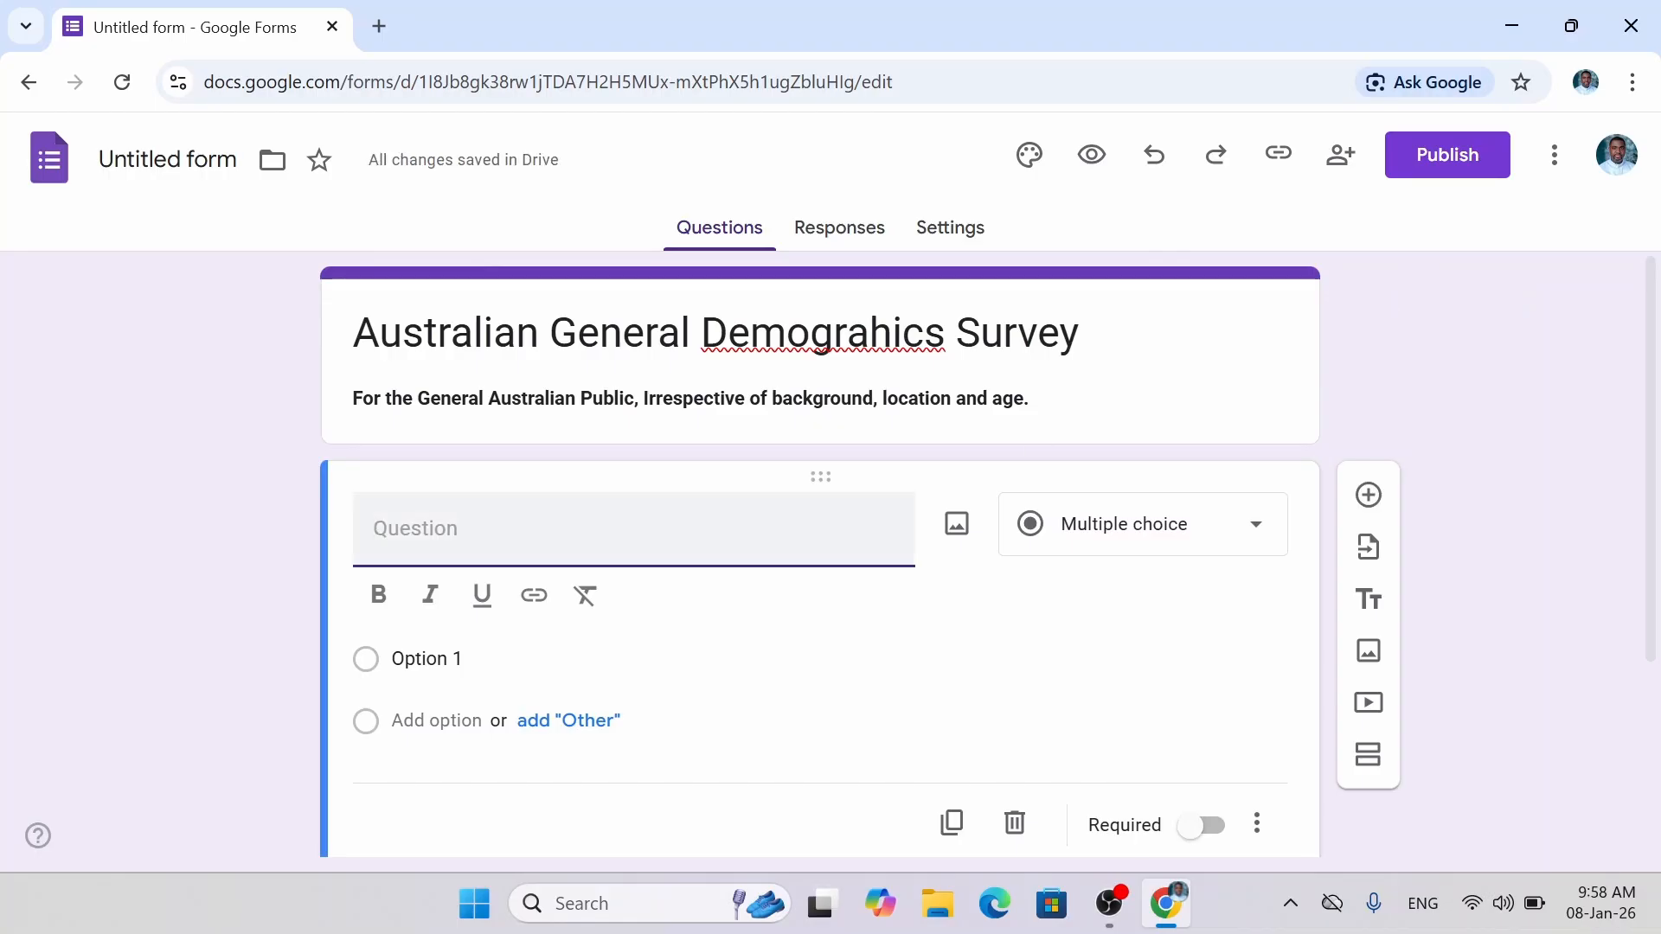
pyautogui.write('Name')
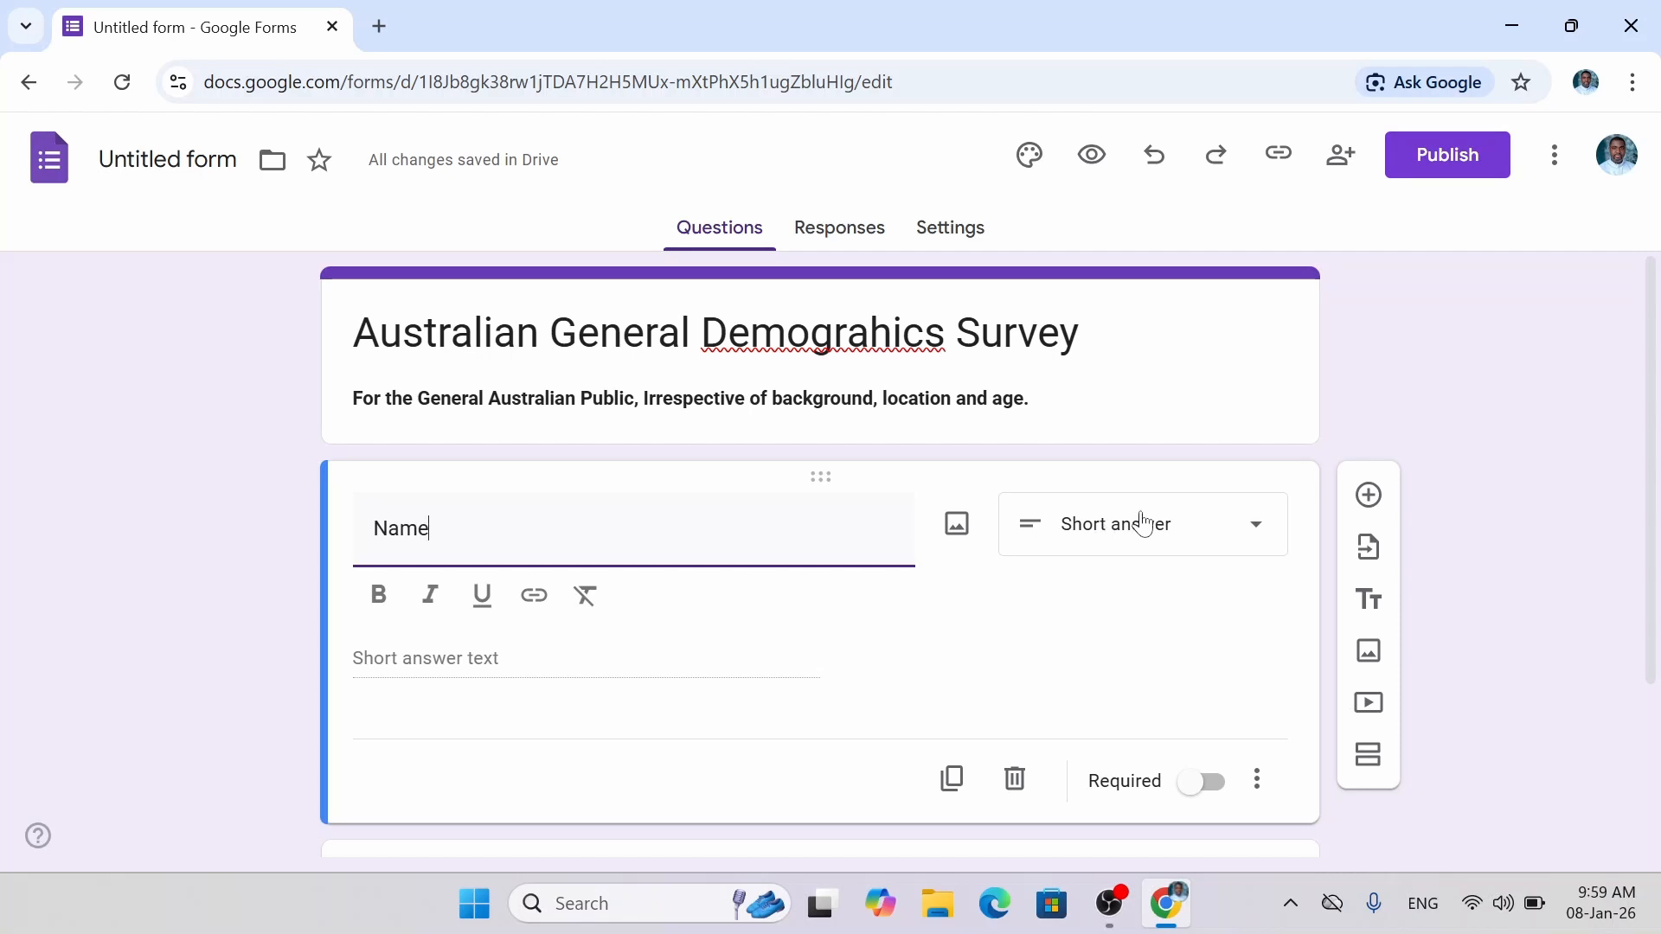
# Keep the Name question as an optional Short answer question.
pyautogui.click(1258, 541)
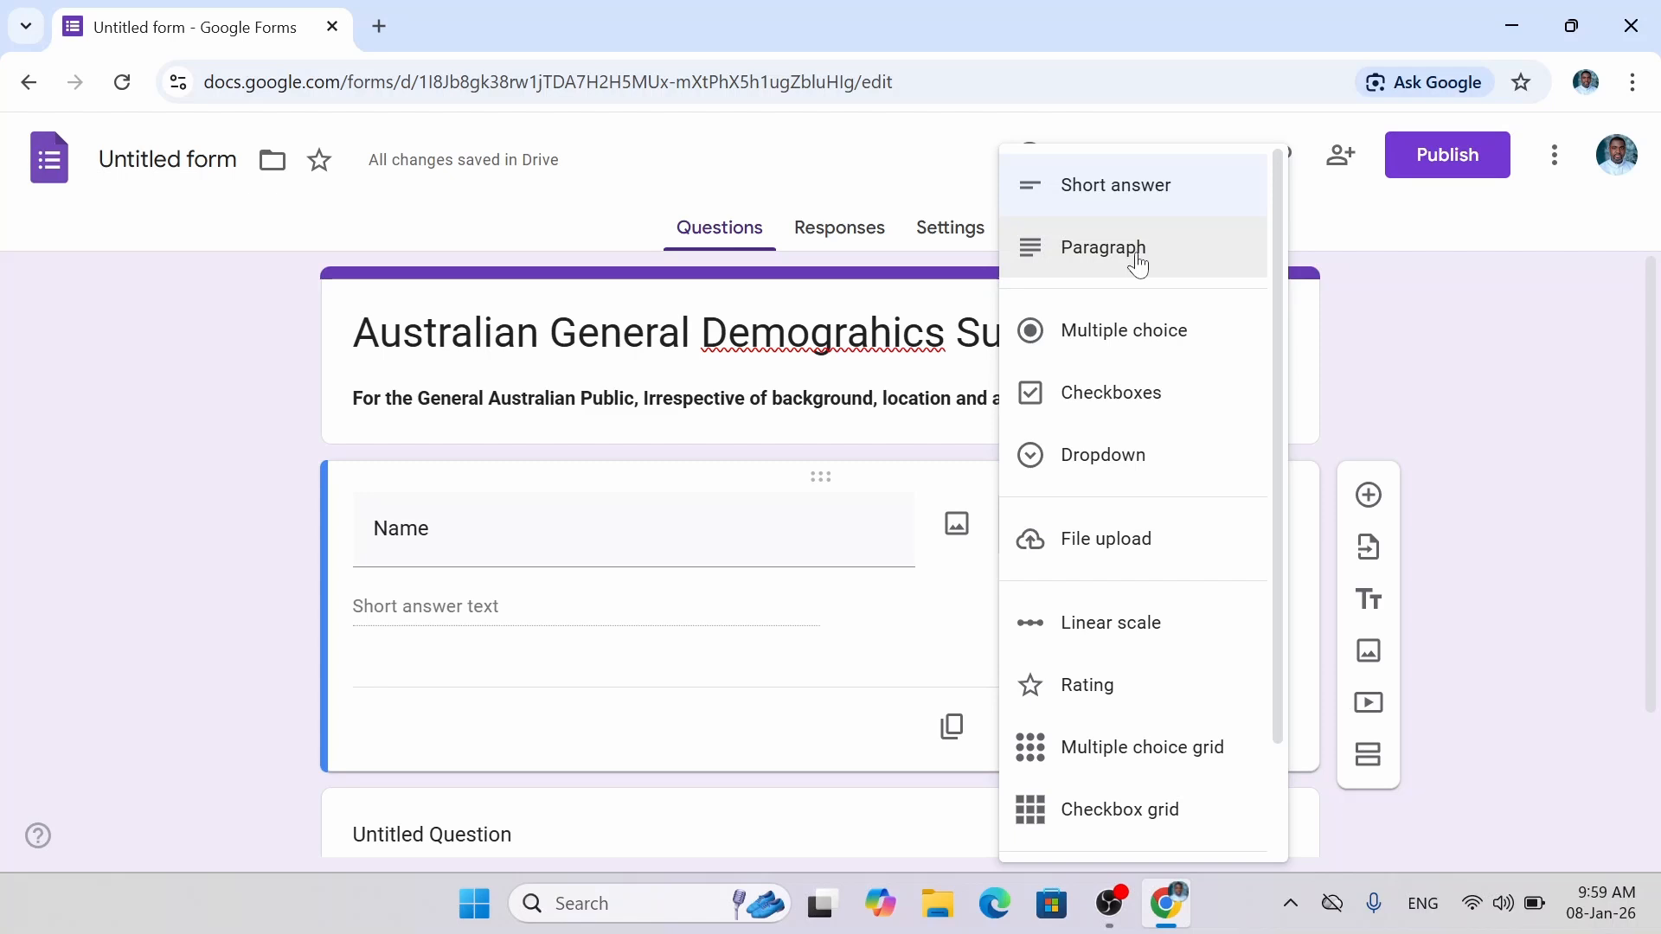
pyautogui.click(1116, 208)
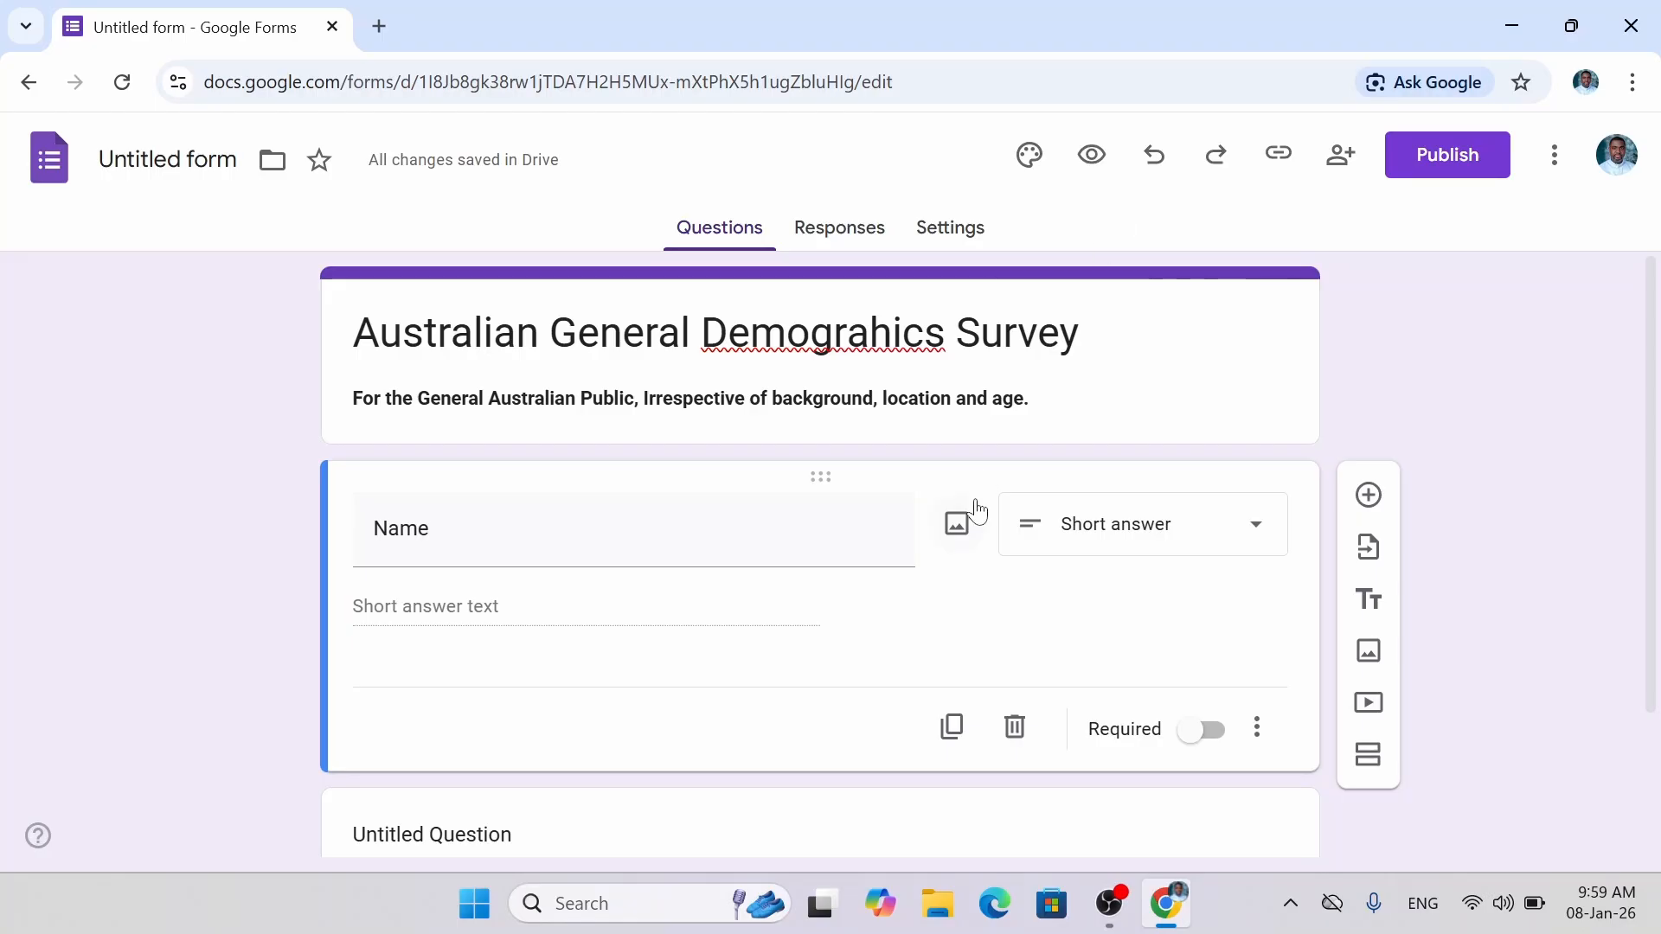
pyautogui.click(1207, 731)
pyautogui.click(1200, 742)
# Duplicate the Name question and delete the leading N from the copy's title.
pyautogui.click(951, 744)
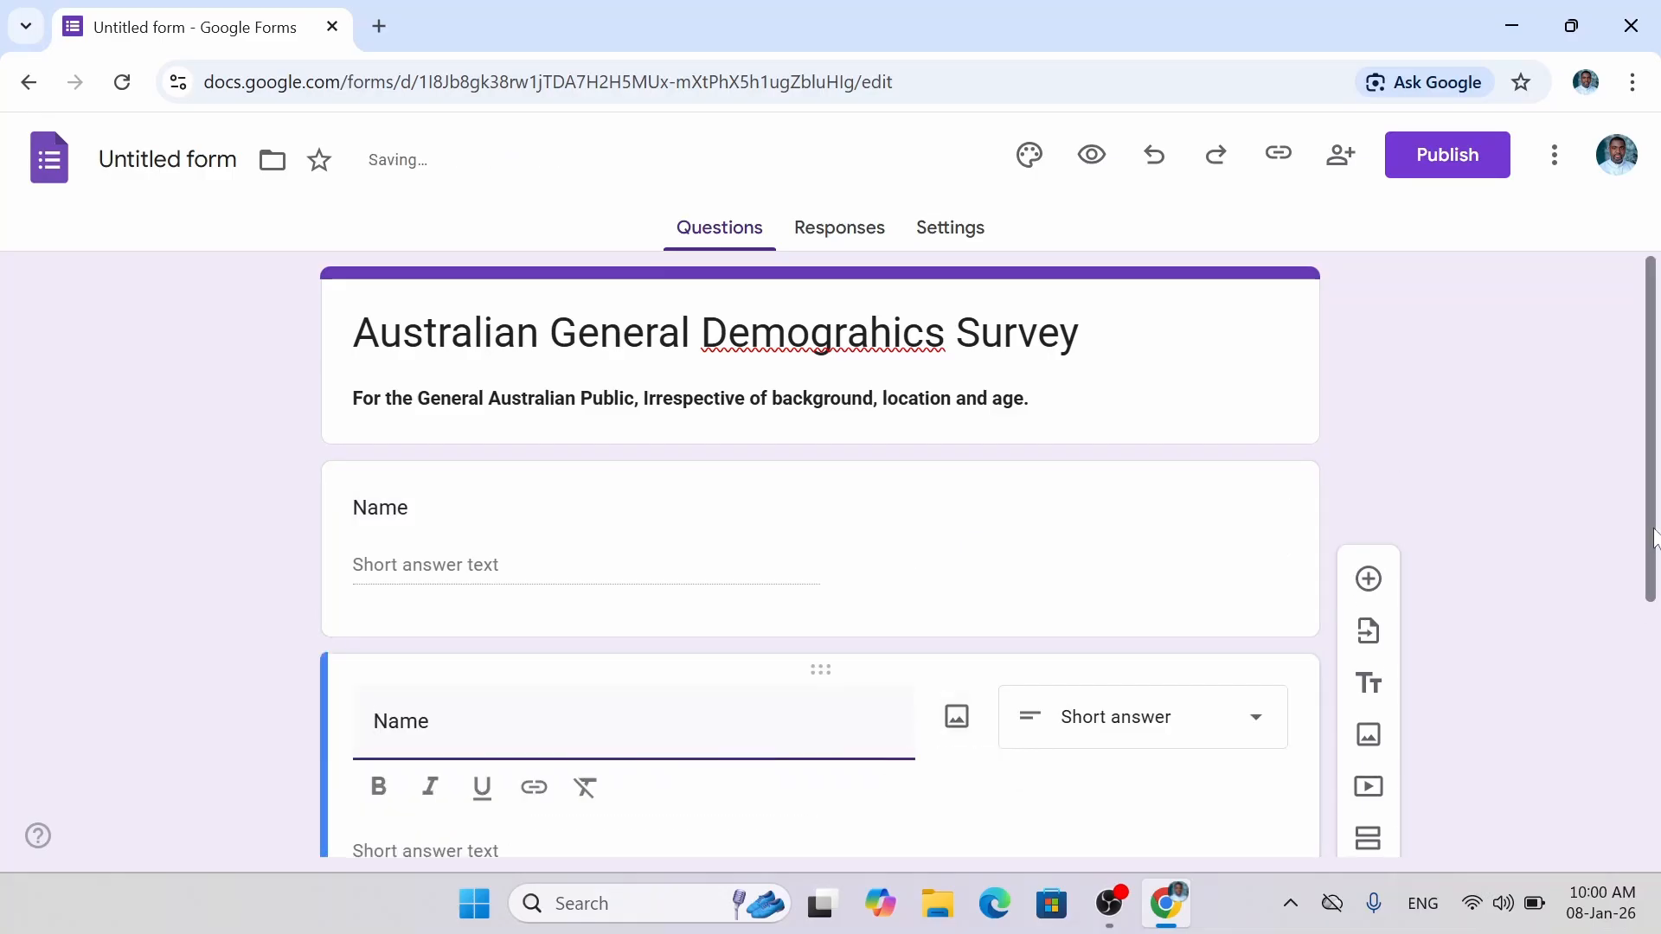
pyautogui.moveTo(1657, 586); pyautogui.dragTo(1658, 599)
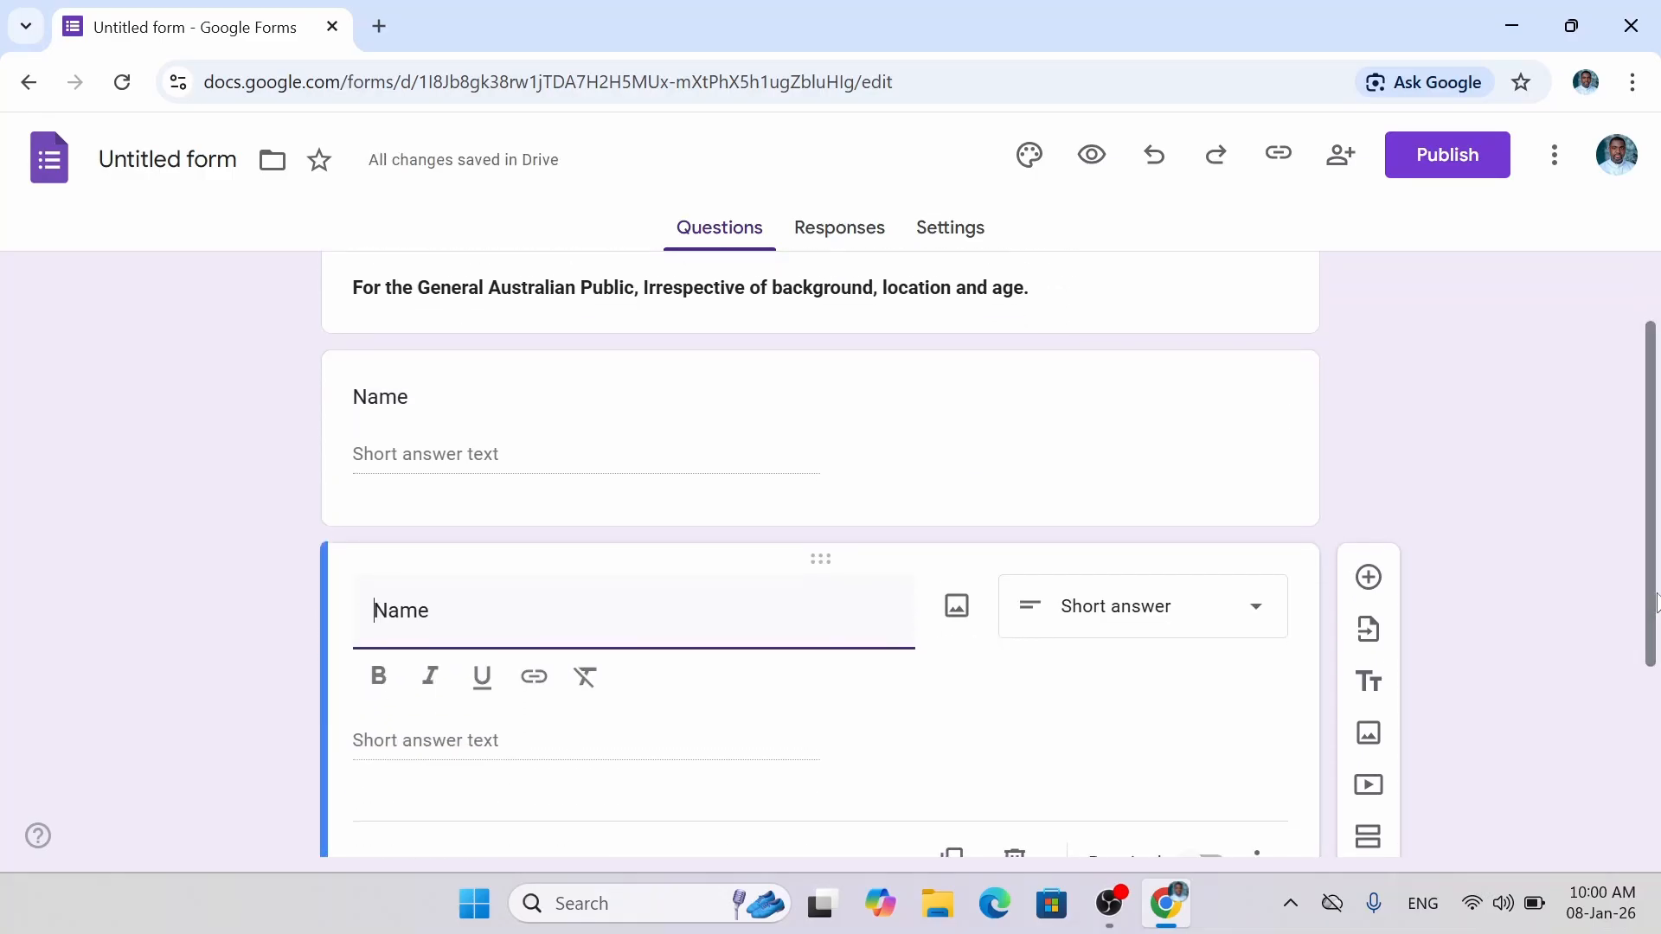
pyautogui.click(413, 424)
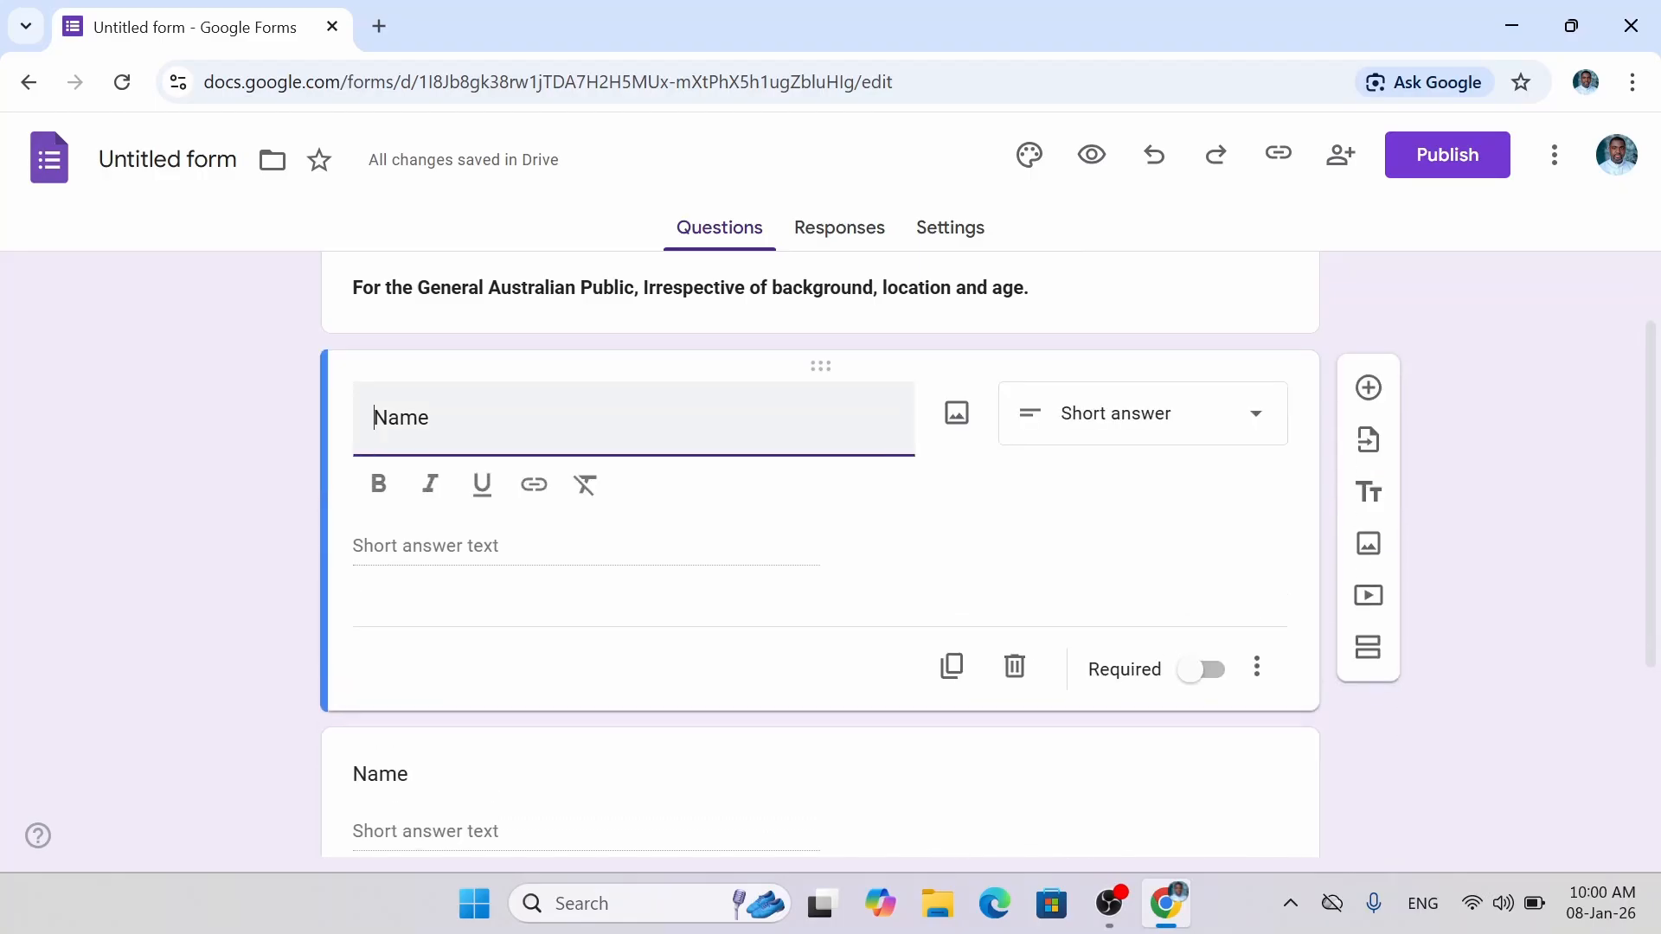
pyautogui.click(506, 749)
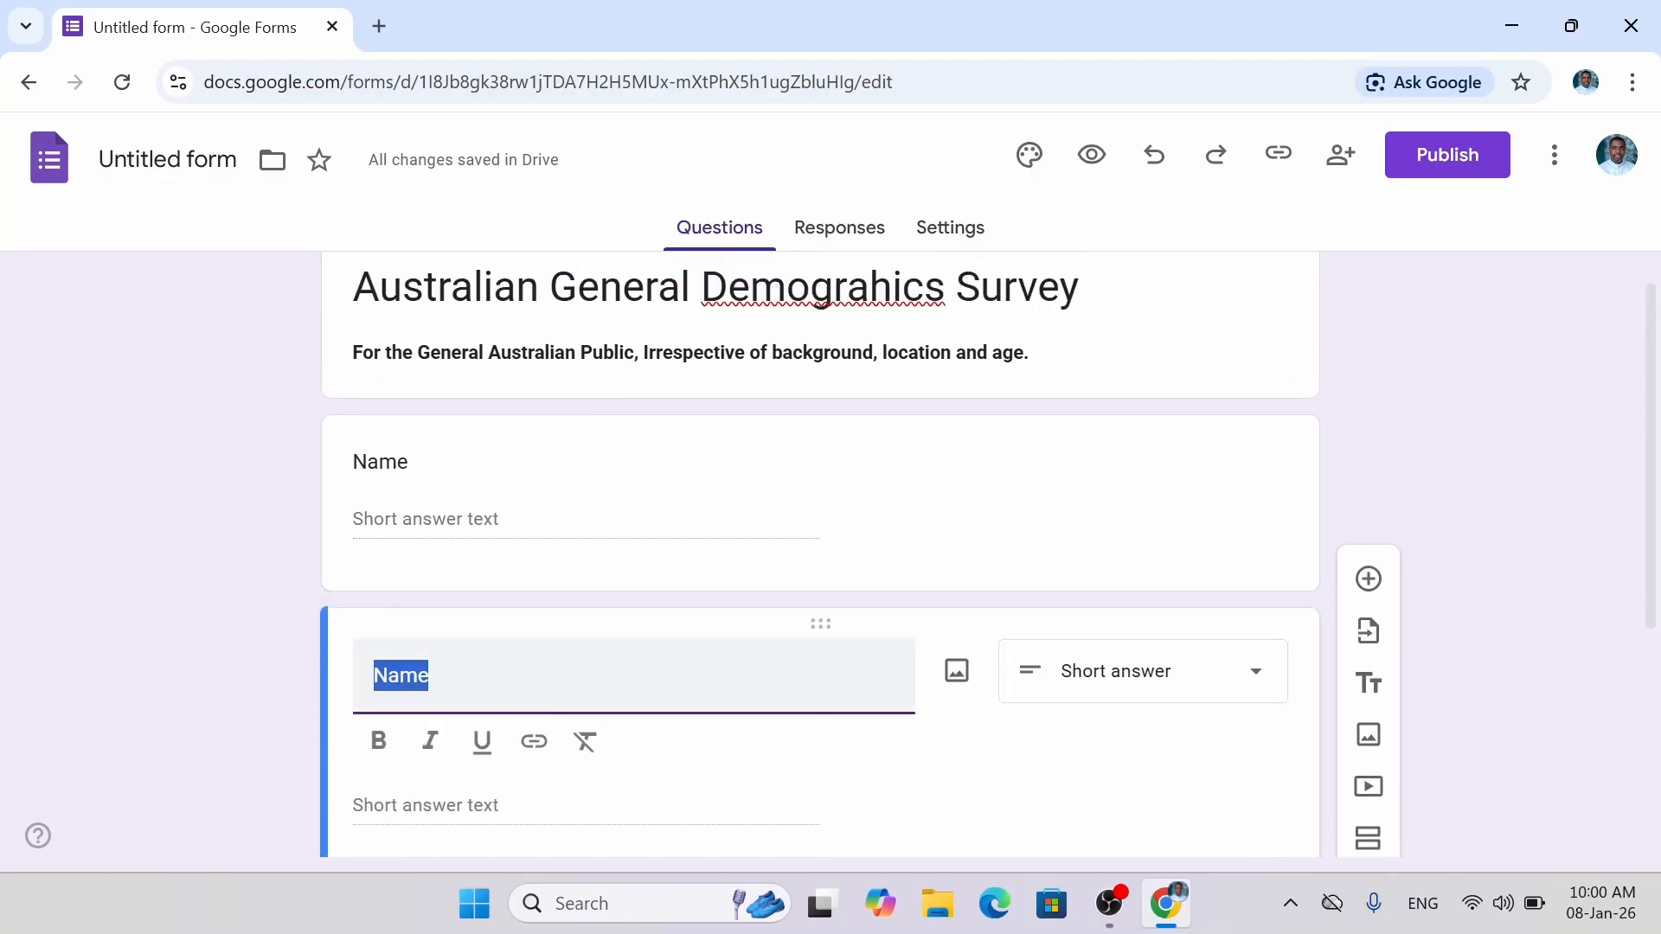
pyautogui.click(387, 676)
pyautogui.press('BackSpace')
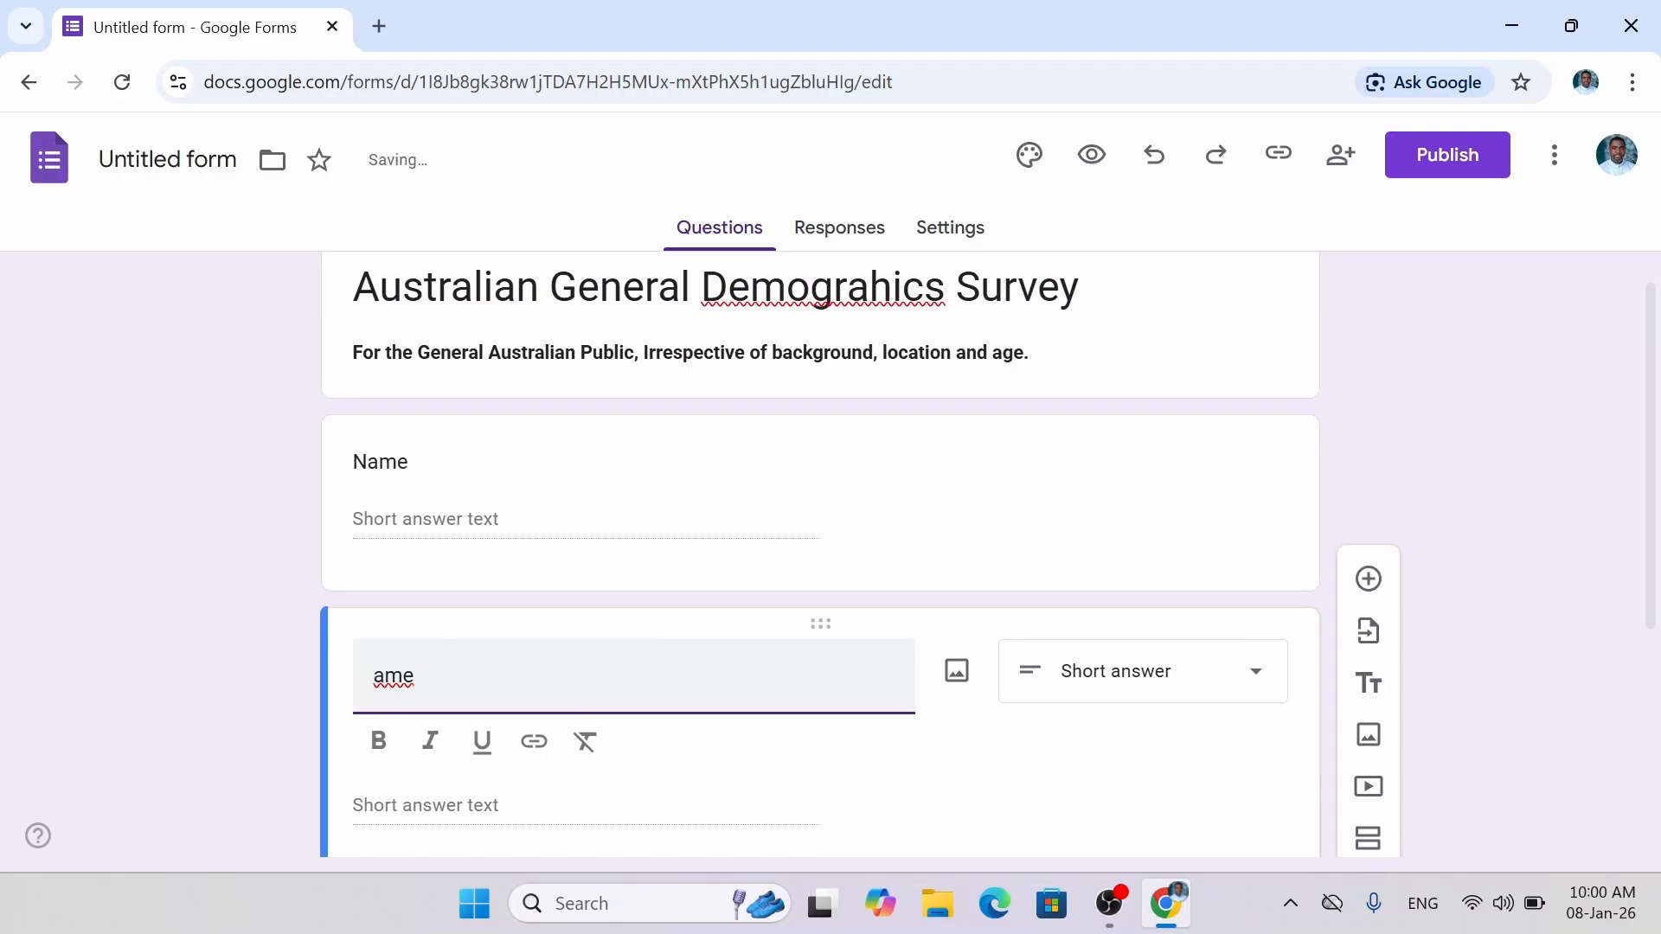
# Retitle the copy 'Surname' and the original question 'First Name'.
pyautogui.write('Surn')
pyautogui.click(385, 462)
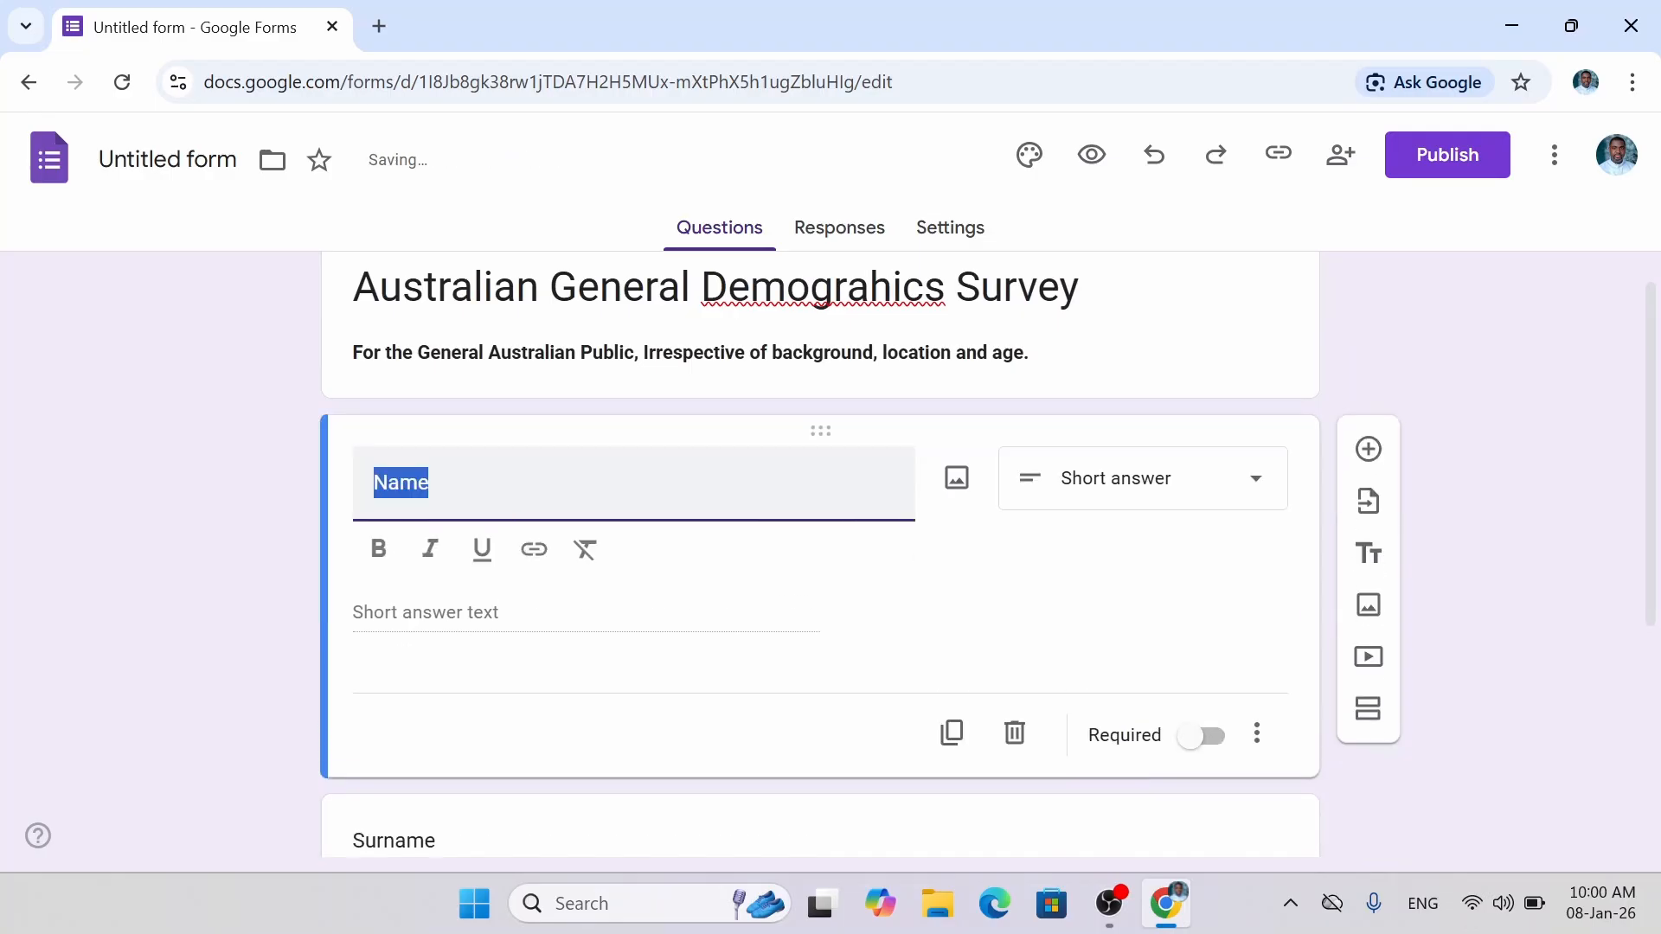
pyautogui.click(354, 463)
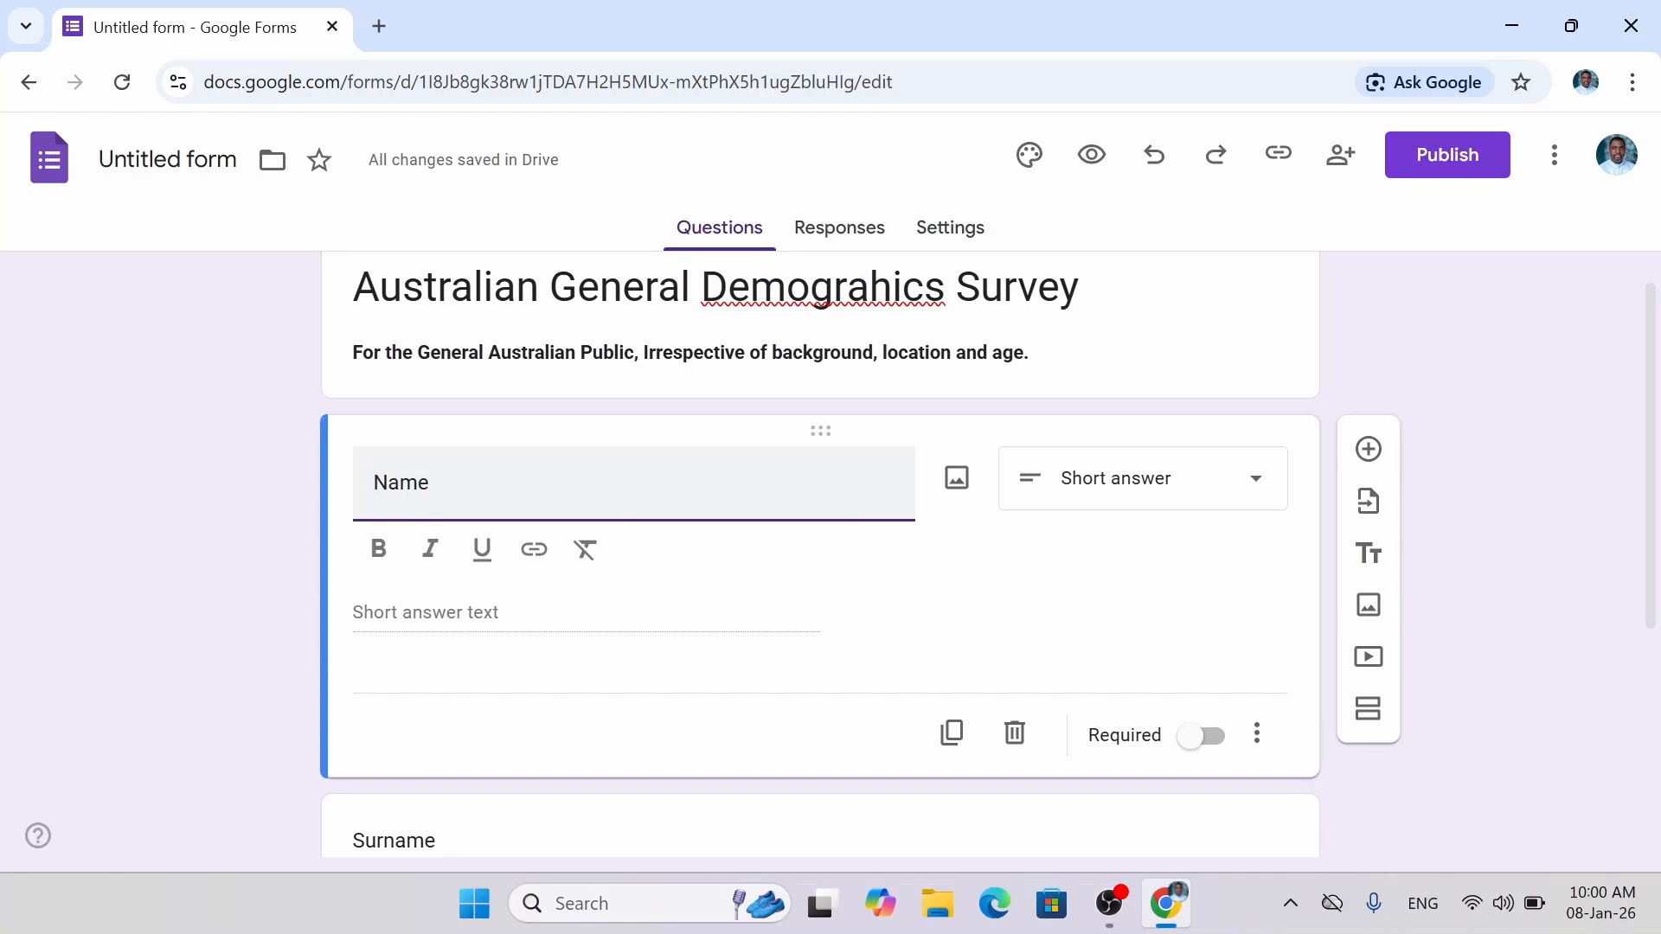
pyautogui.write('First')
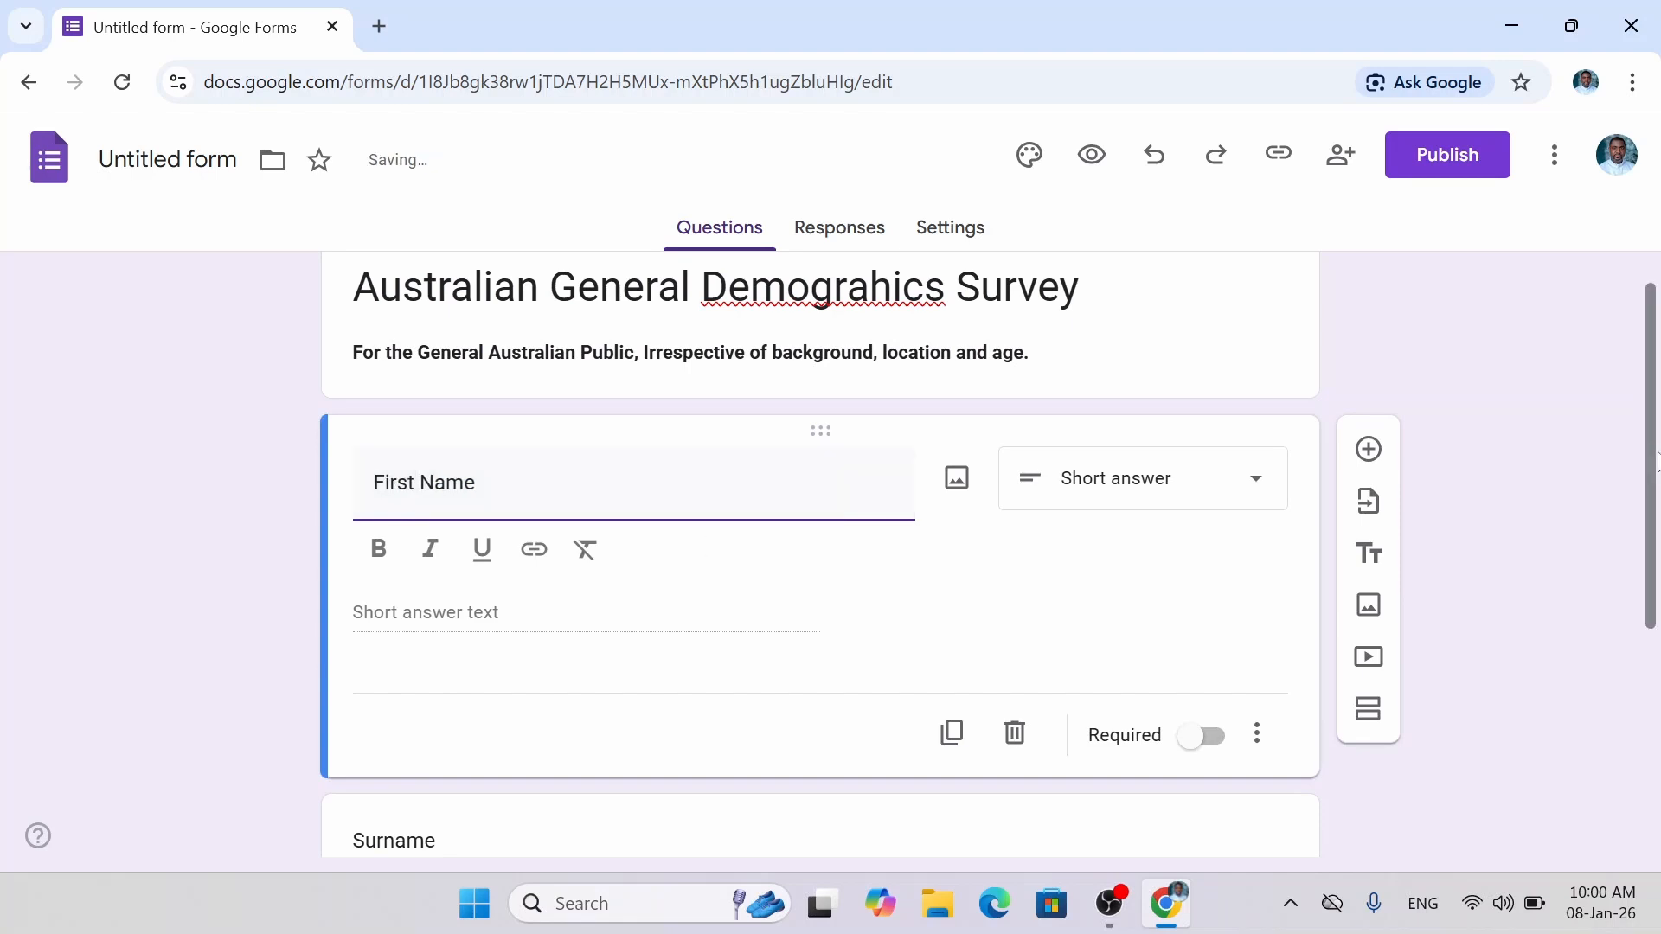
# Select the Surname question and insert a new question directly beneath it.
pyautogui.scroll(-1, 1657, 519)
pyautogui.moveTo(1659, 513); pyautogui.dragTo(1659, 690)
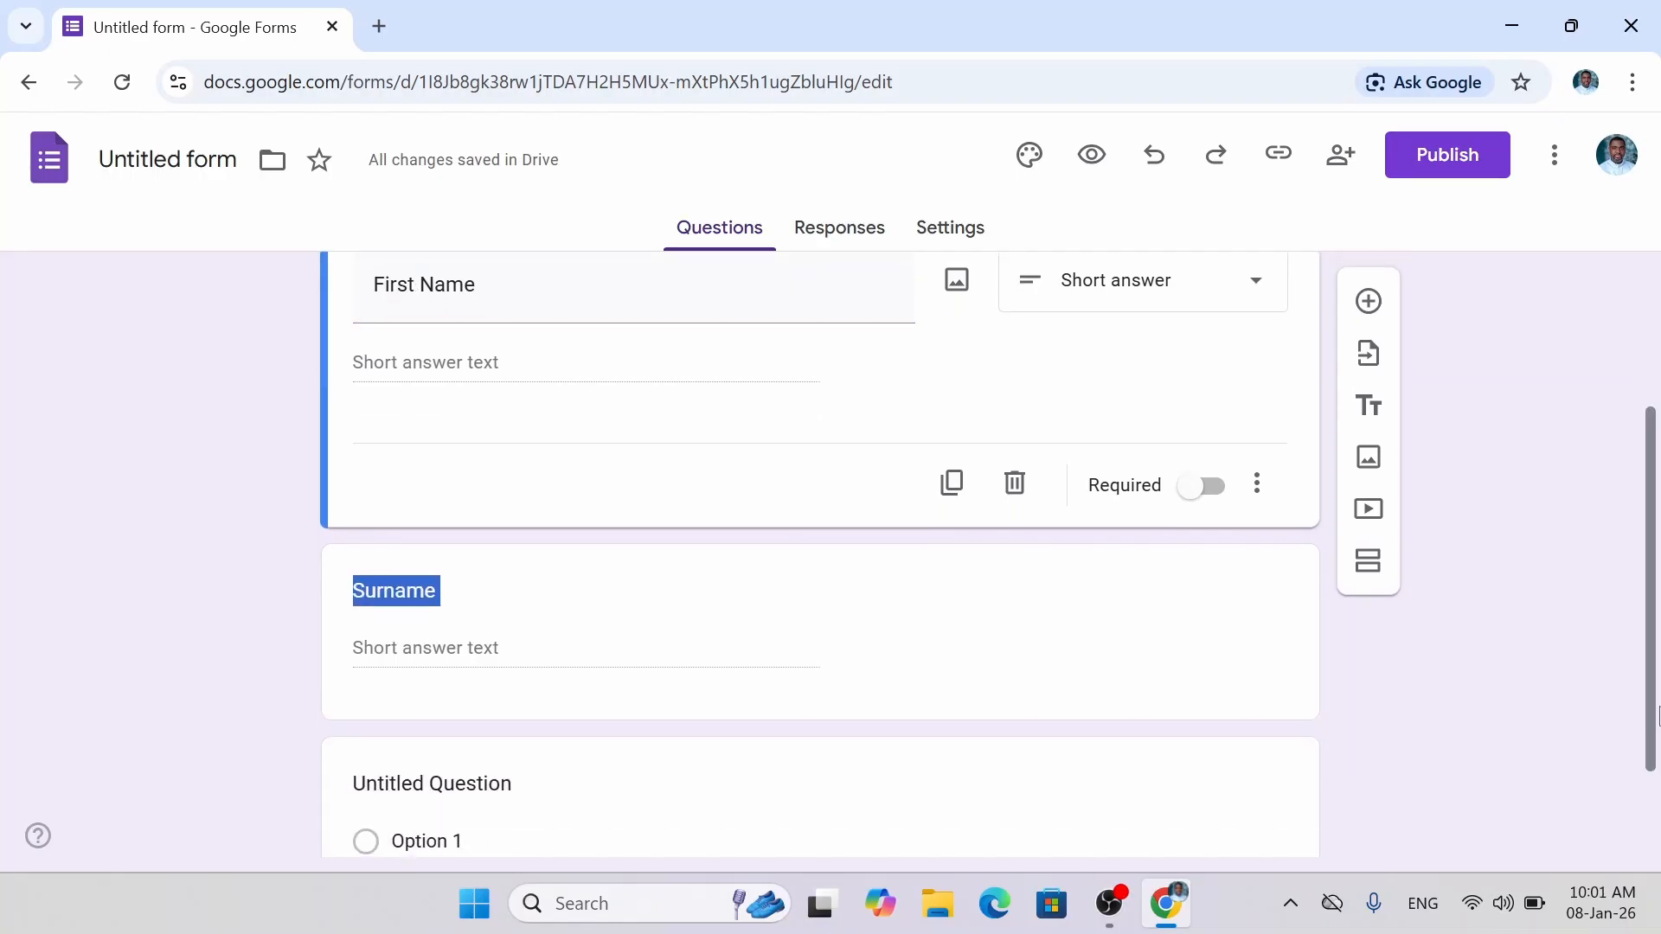
pyautogui.click(493, 644)
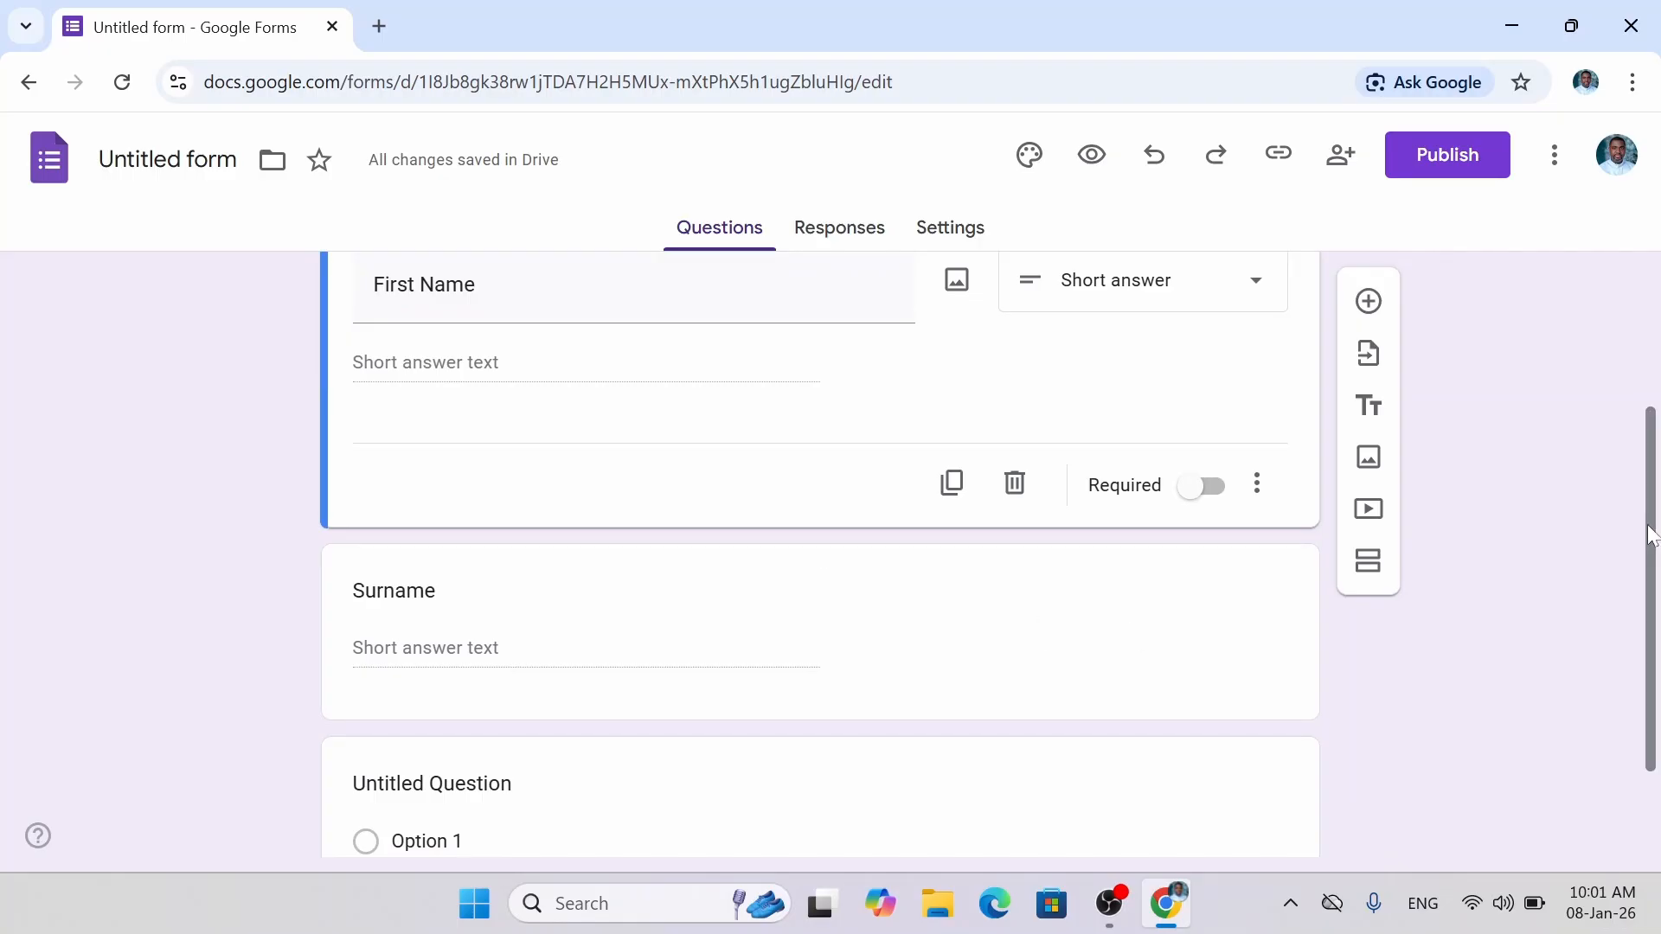
pyautogui.scroll(-1, 1650, 537)
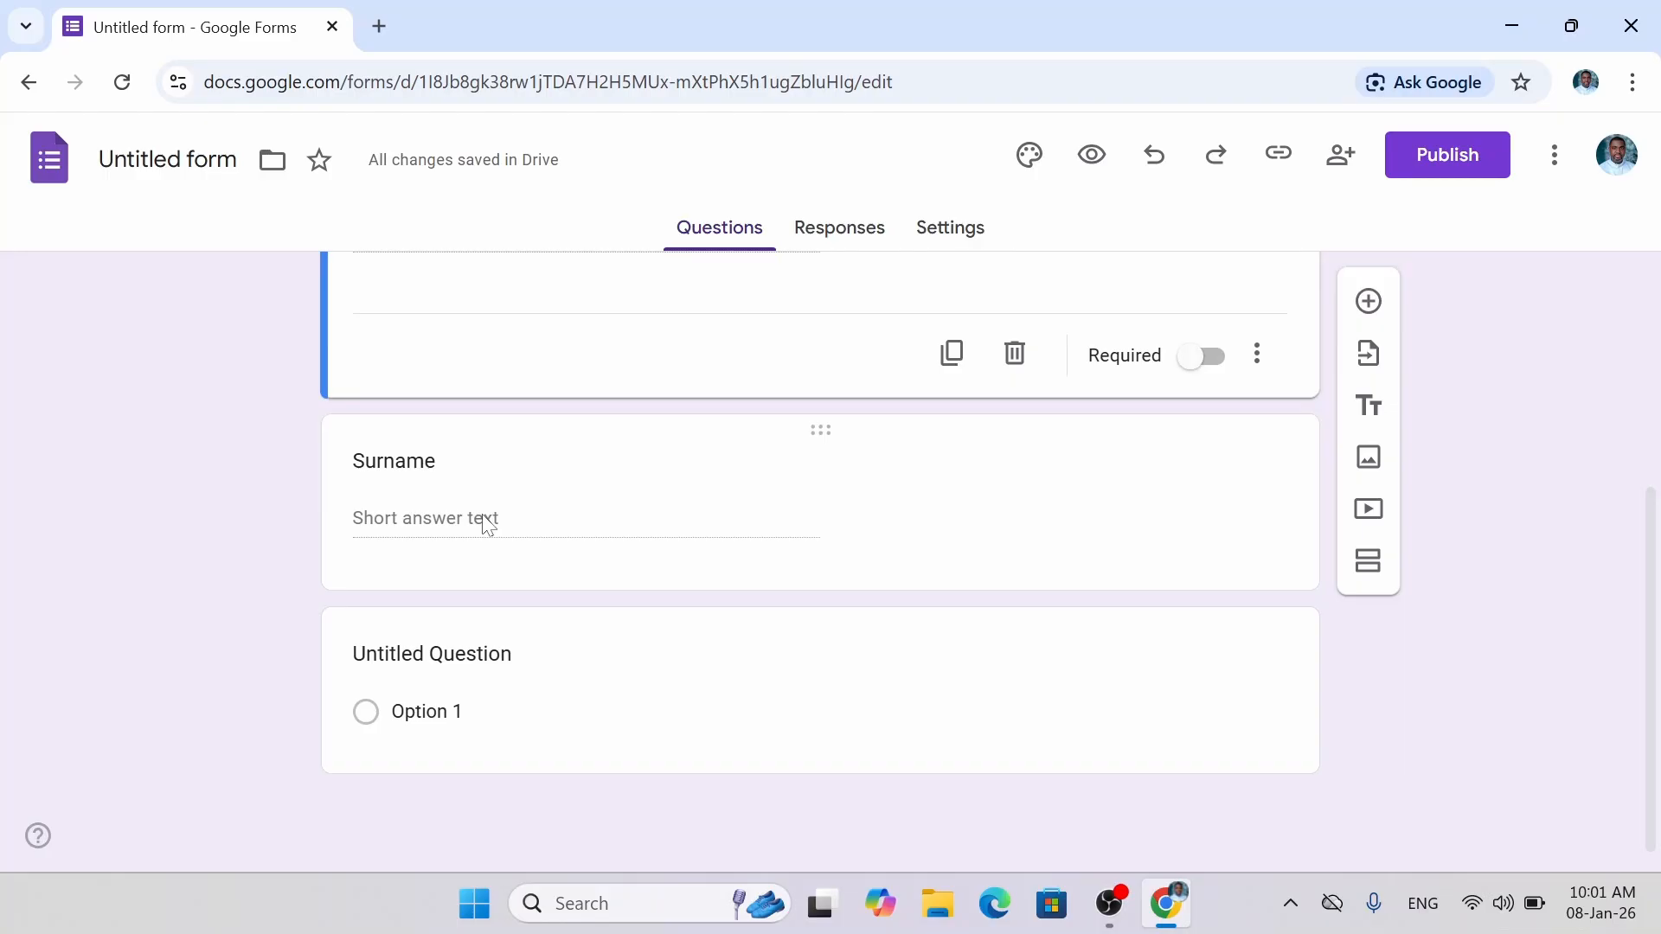
pyautogui.click(655, 491)
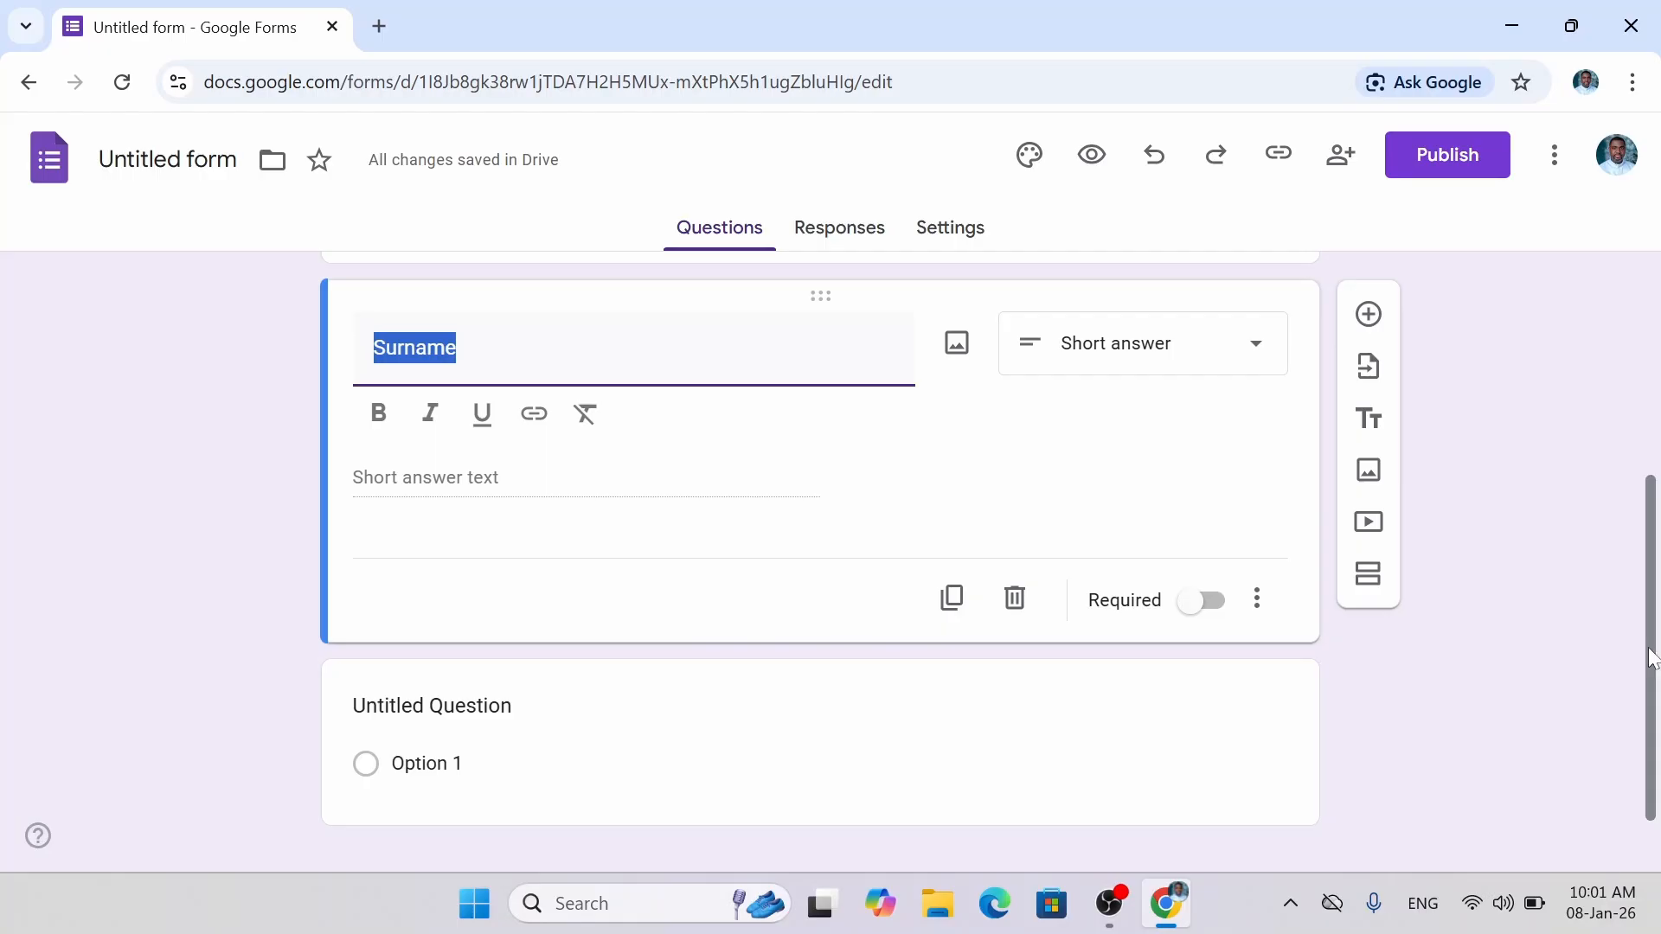
pyautogui.moveTo(1652, 659); pyautogui.dragTo(1657, 779)
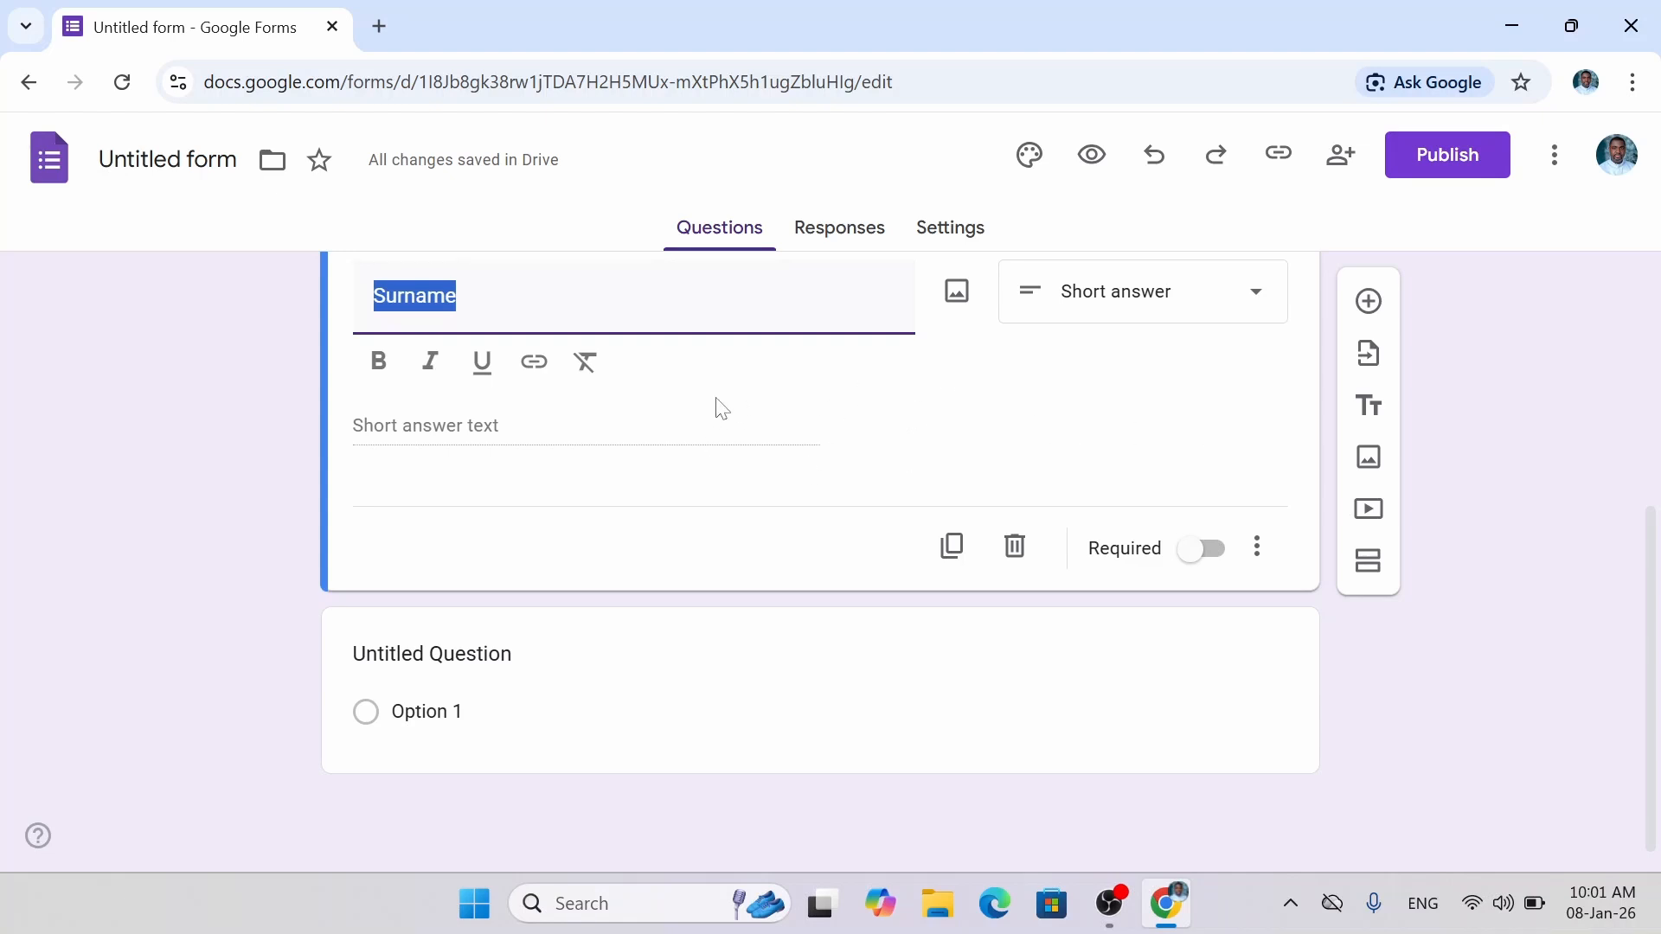
pyautogui.click(765, 404)
pyautogui.click(710, 349)
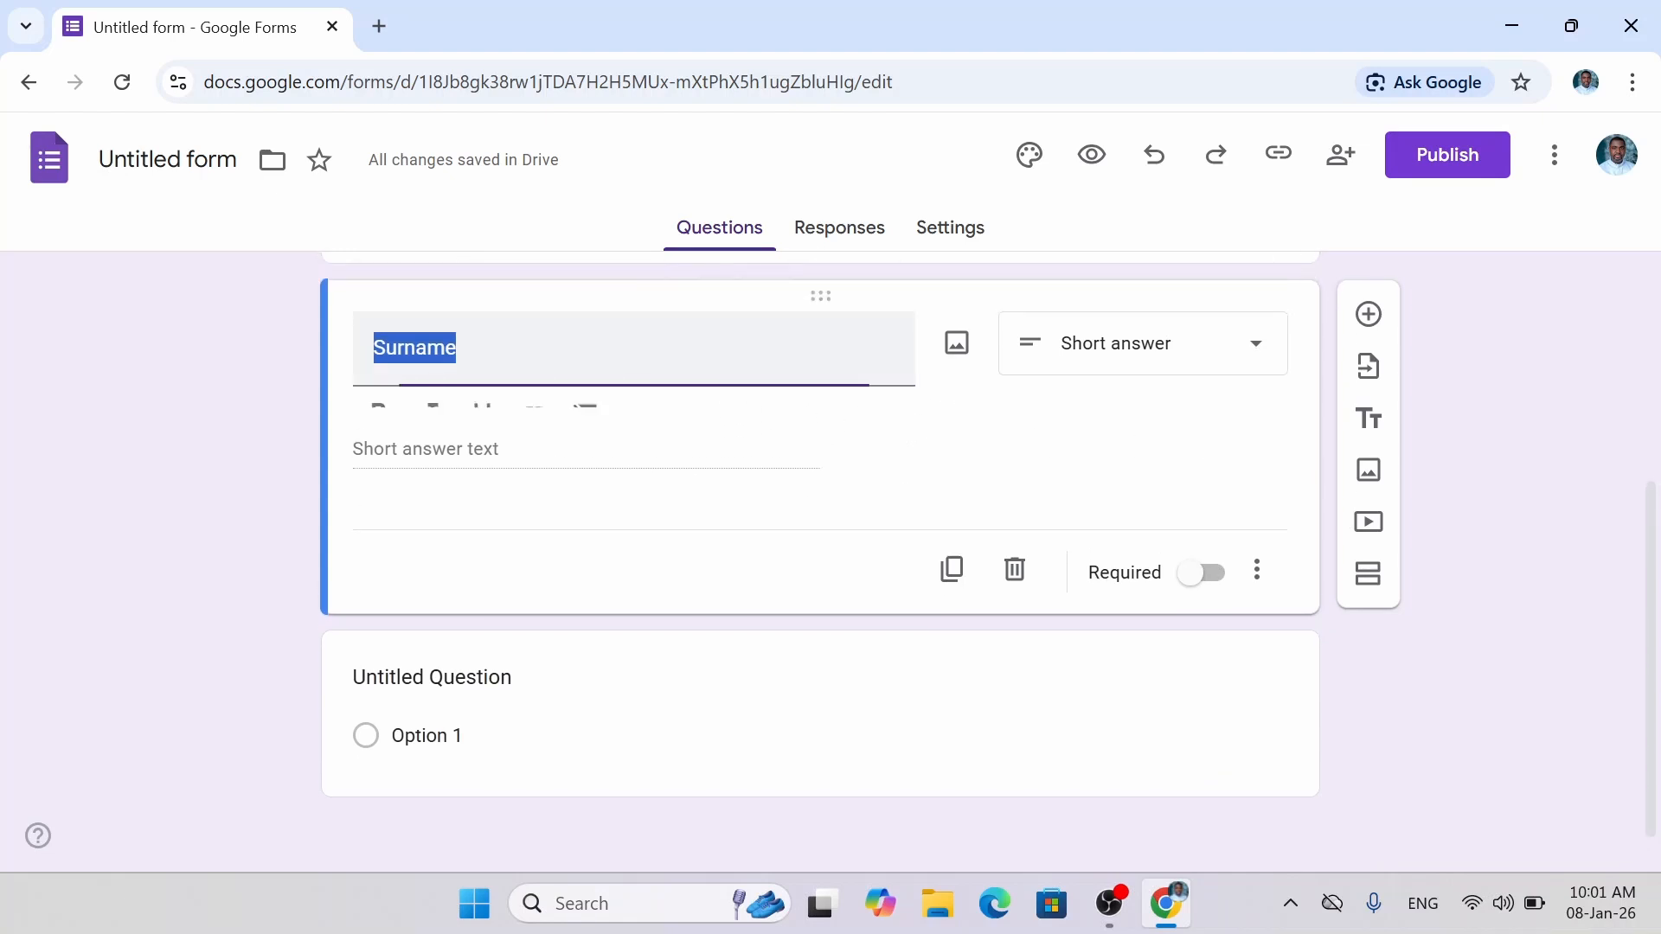
pyautogui.click(458, 347)
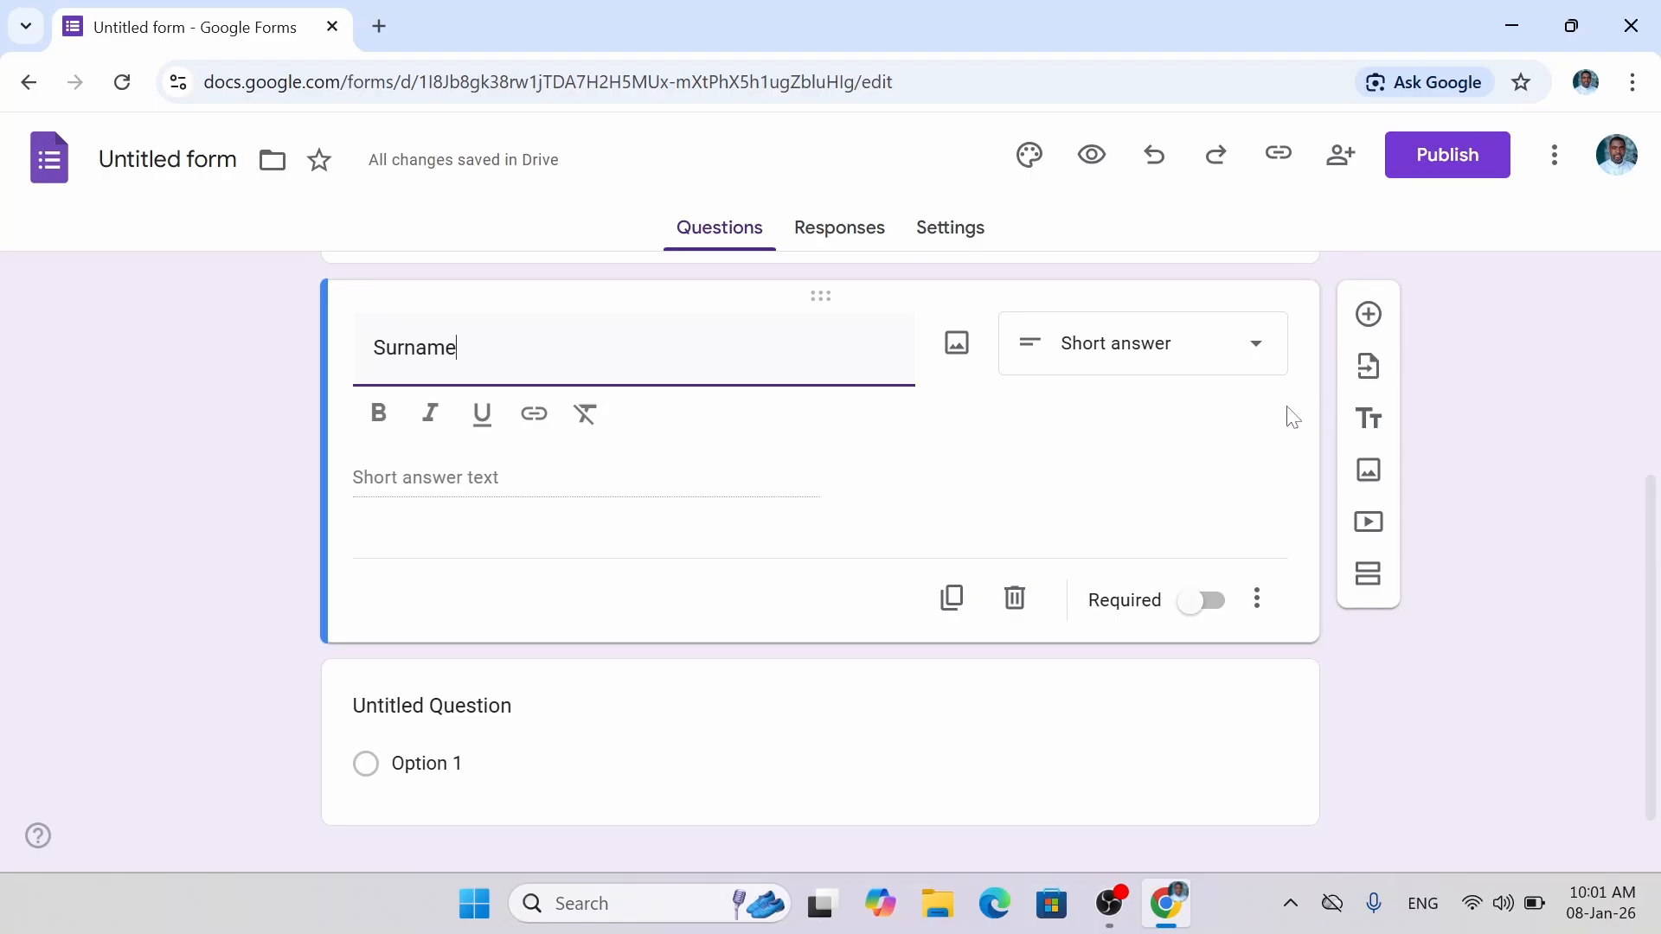
pyautogui.click(1366, 332)
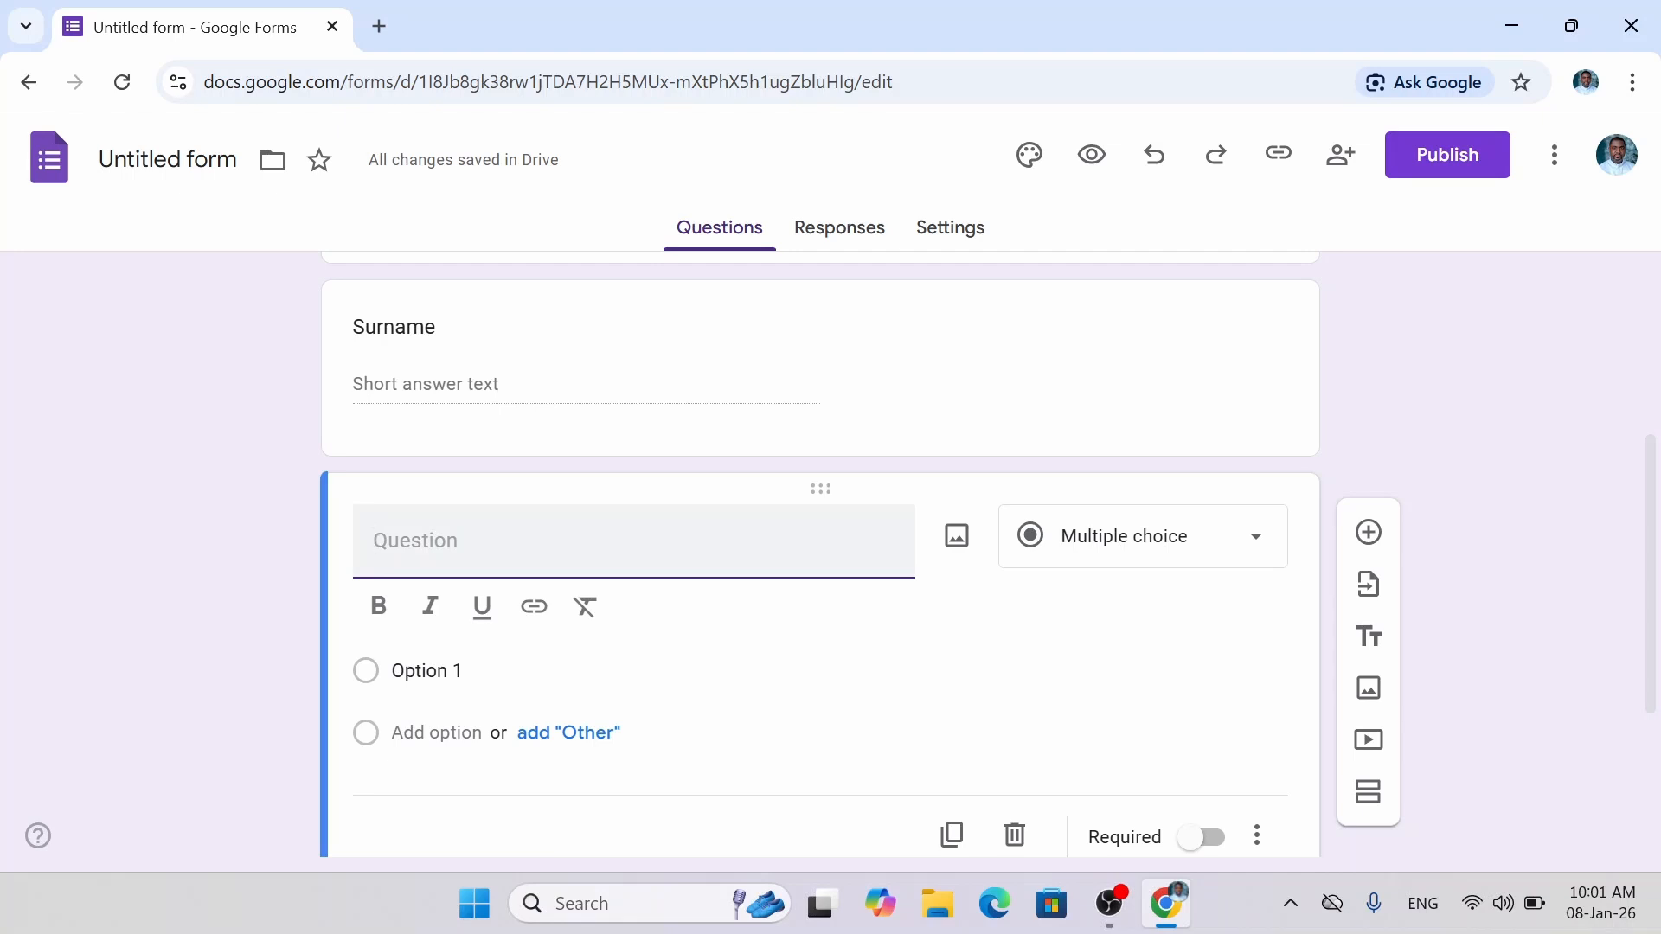
# Title the new question 'Gender' and keep its type as Multiple choice.
pyautogui.write('Gende')
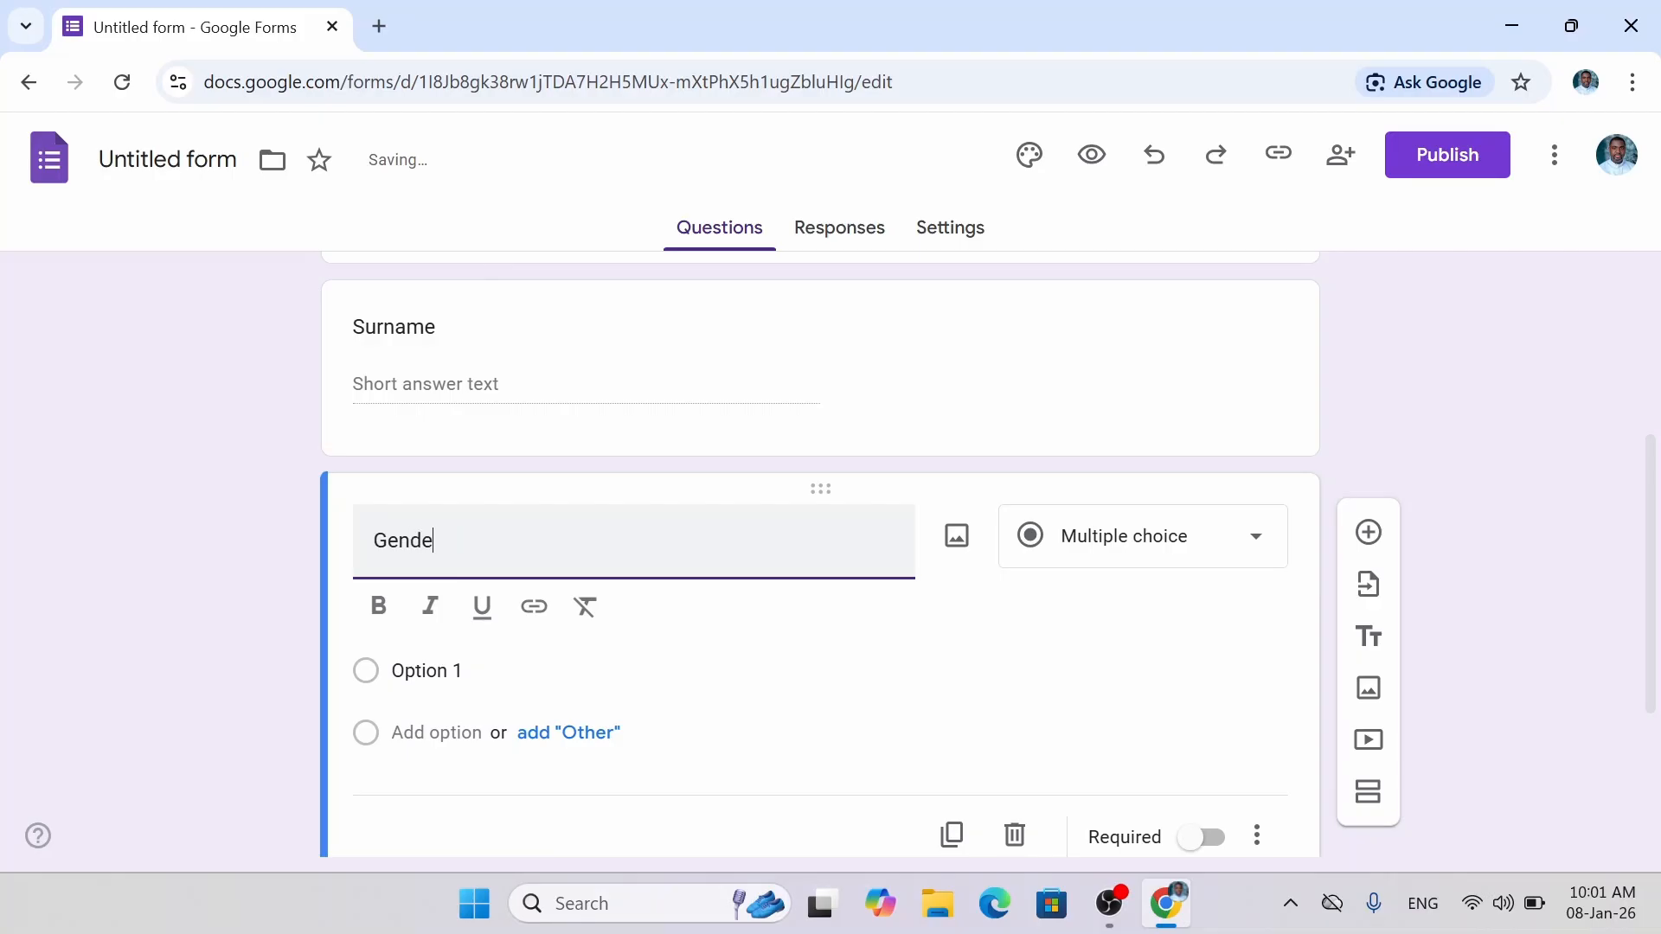
pyautogui.write('r')
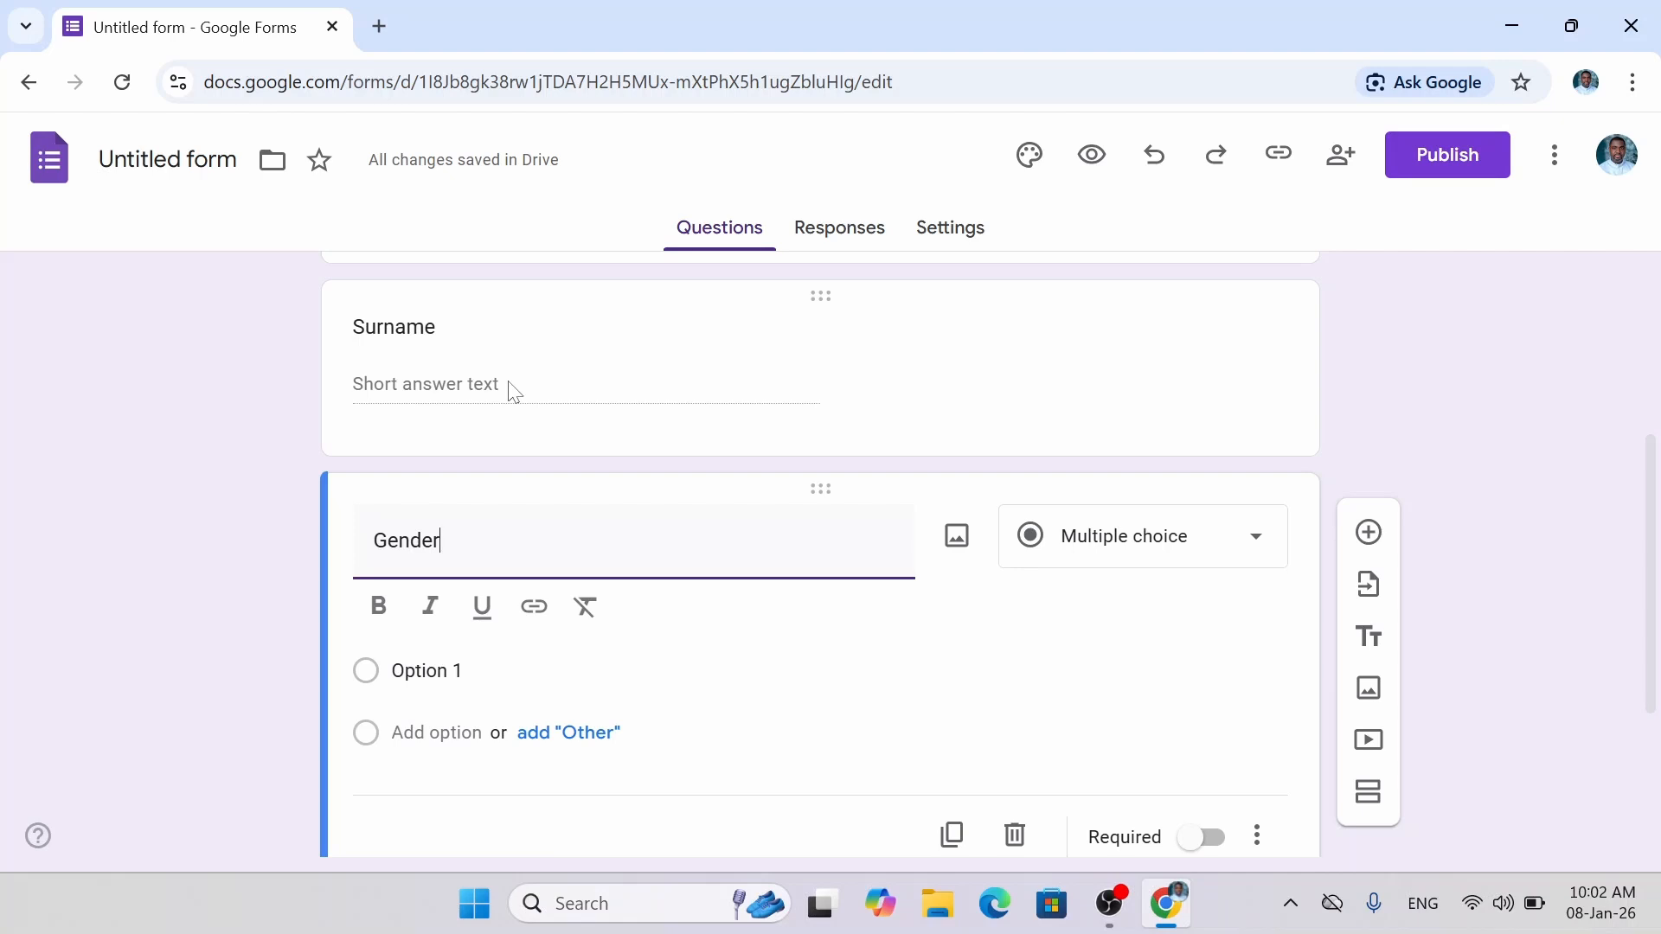
pyautogui.click(1245, 548)
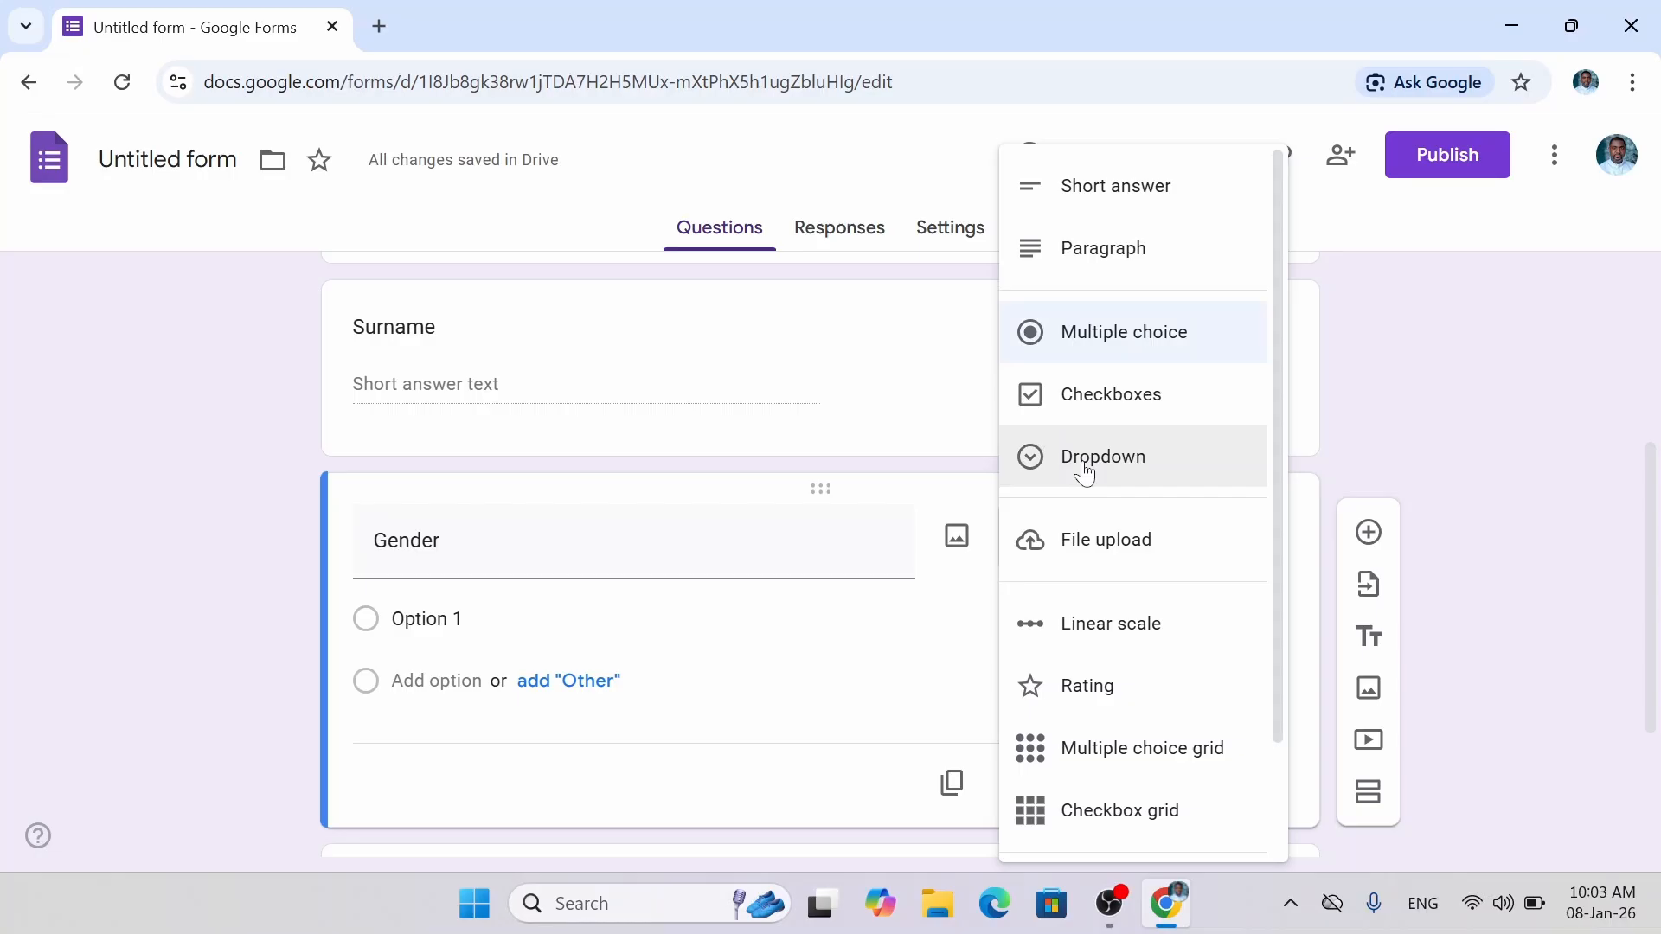
pyautogui.click(1072, 331)
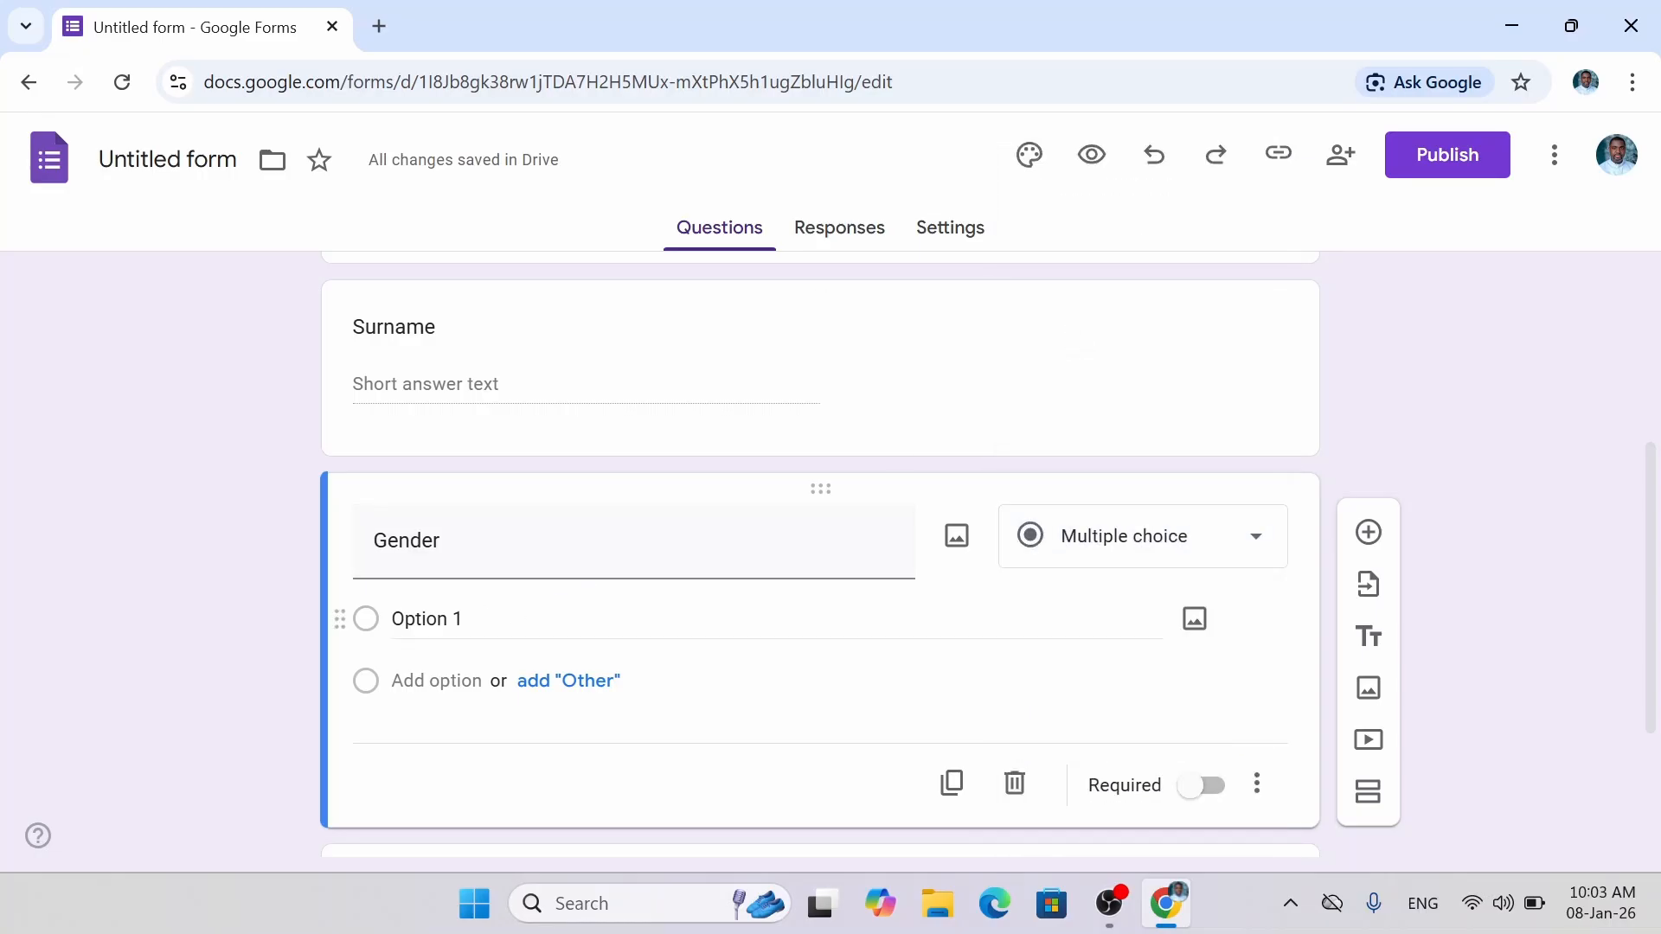
# Enter the Gender options Male, Female and Prefer not to say.
pyautogui.click(579, 618)
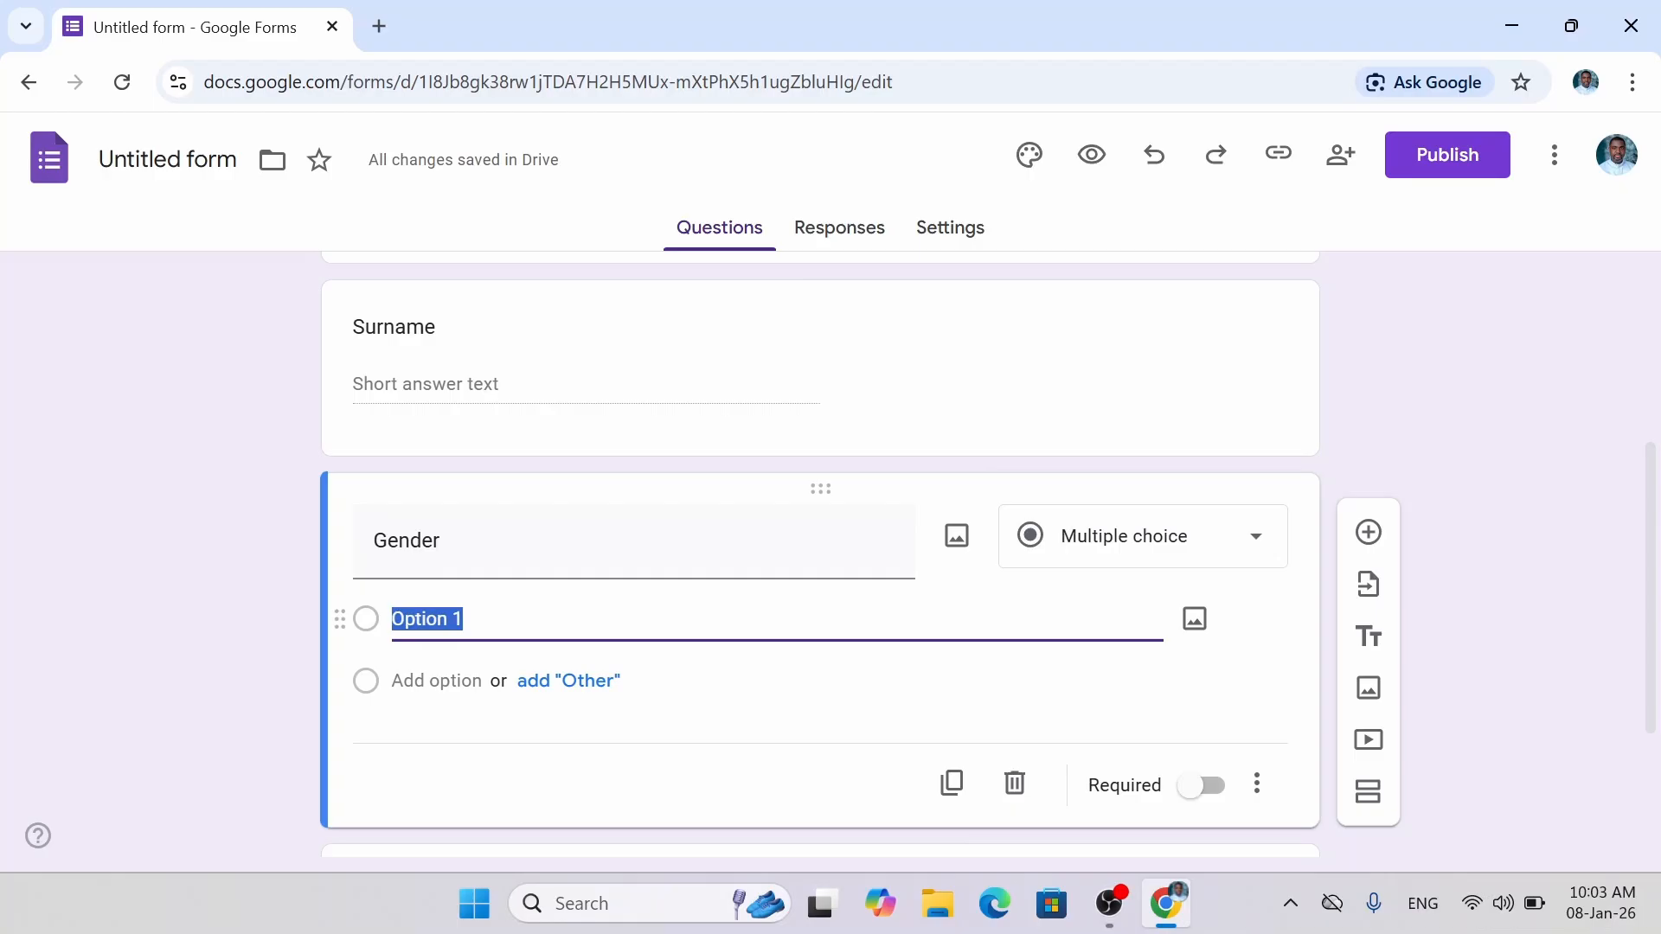
pyautogui.write('Mal')
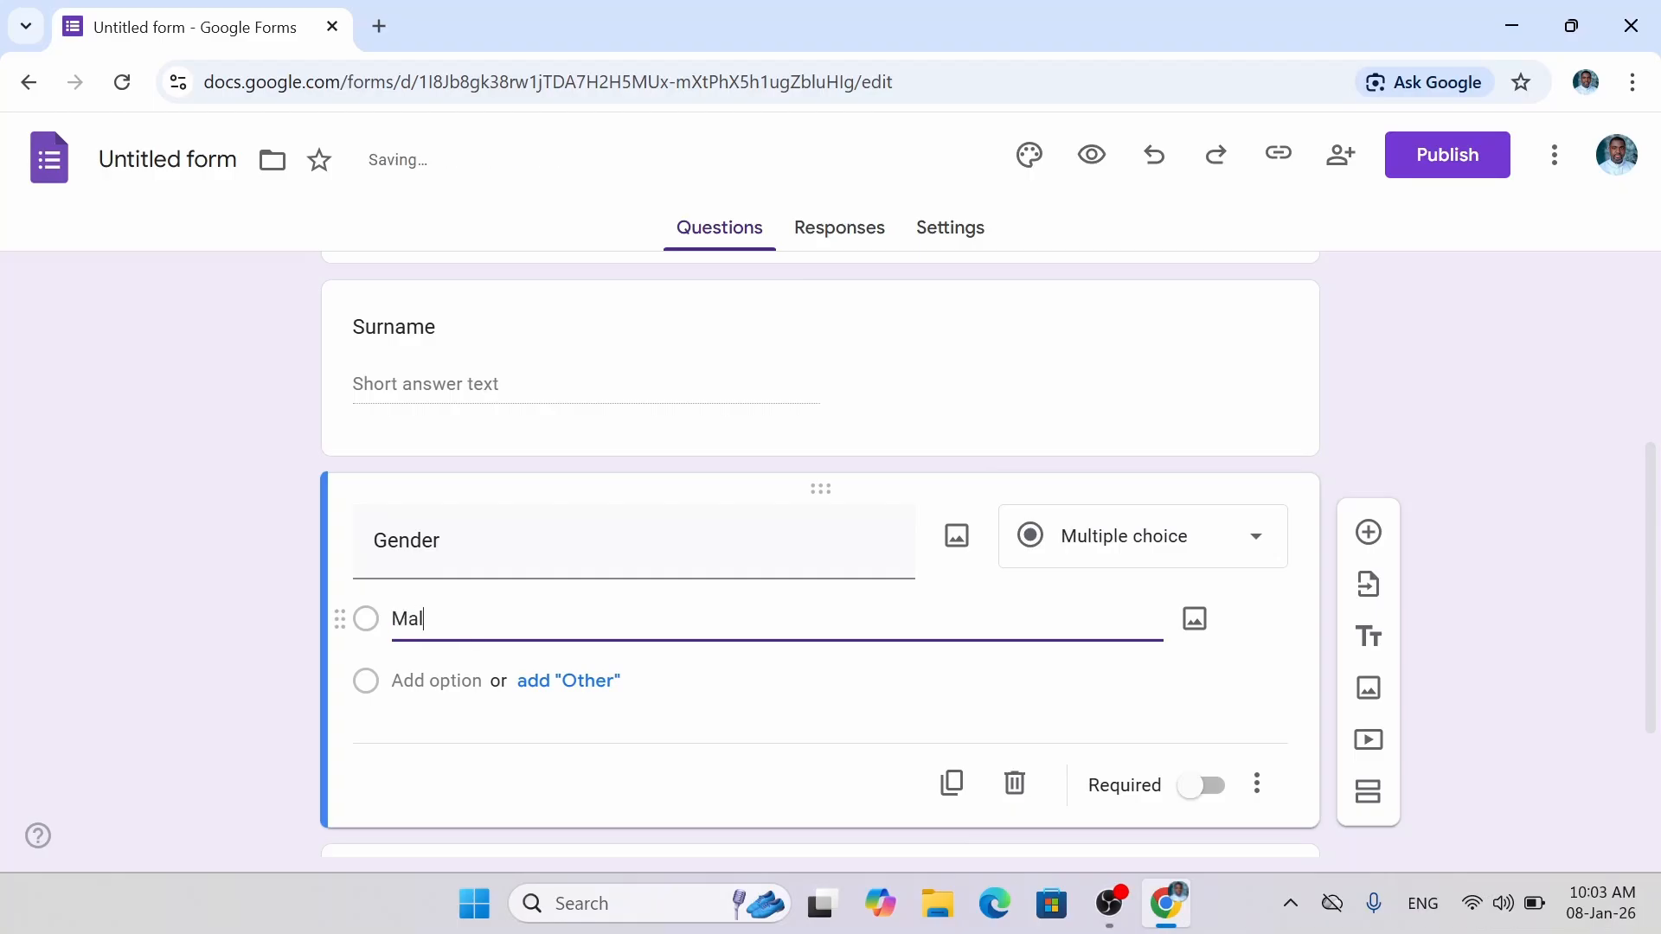
pyautogui.write('e')
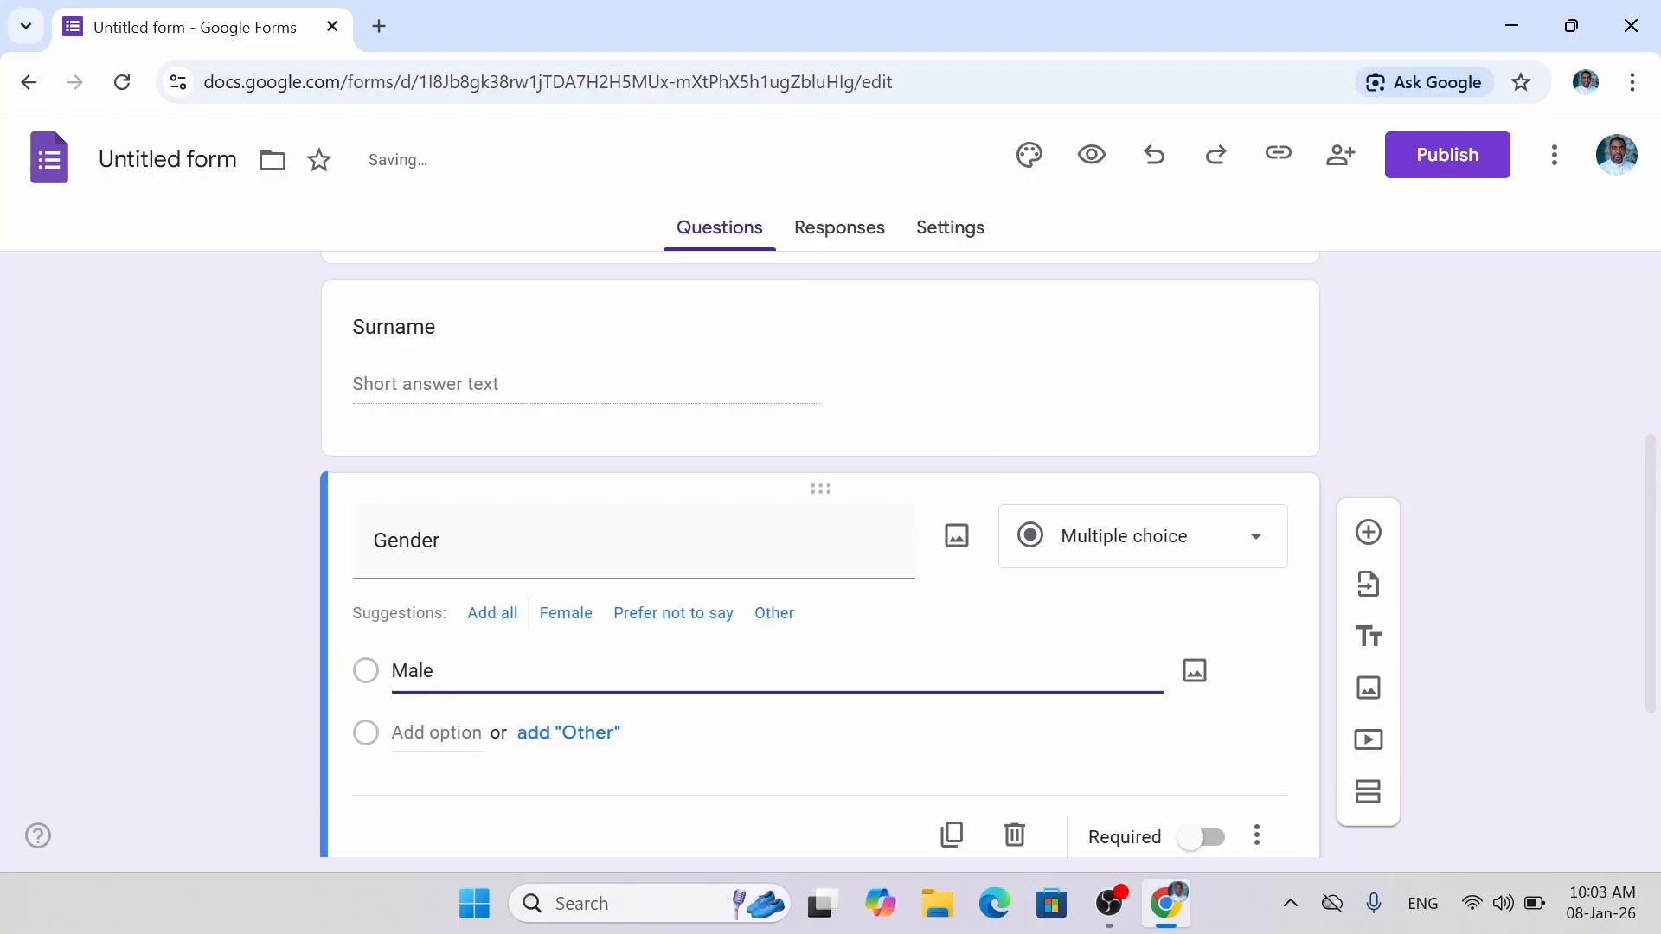
pyautogui.press('Return')
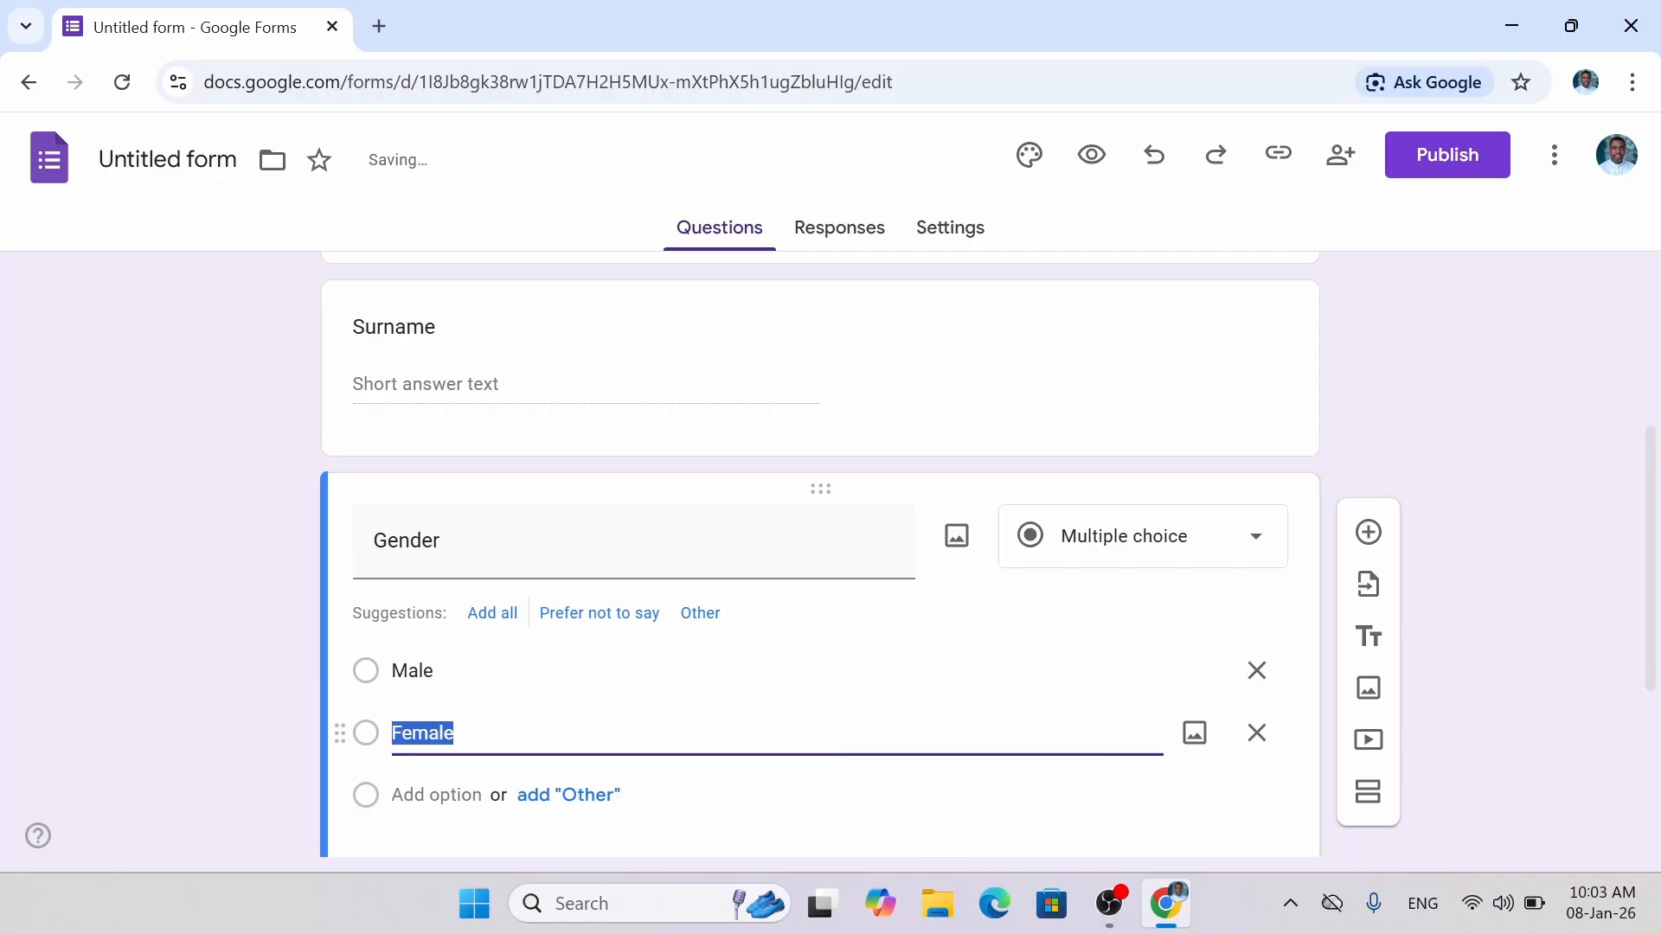
pyautogui.press('Return')
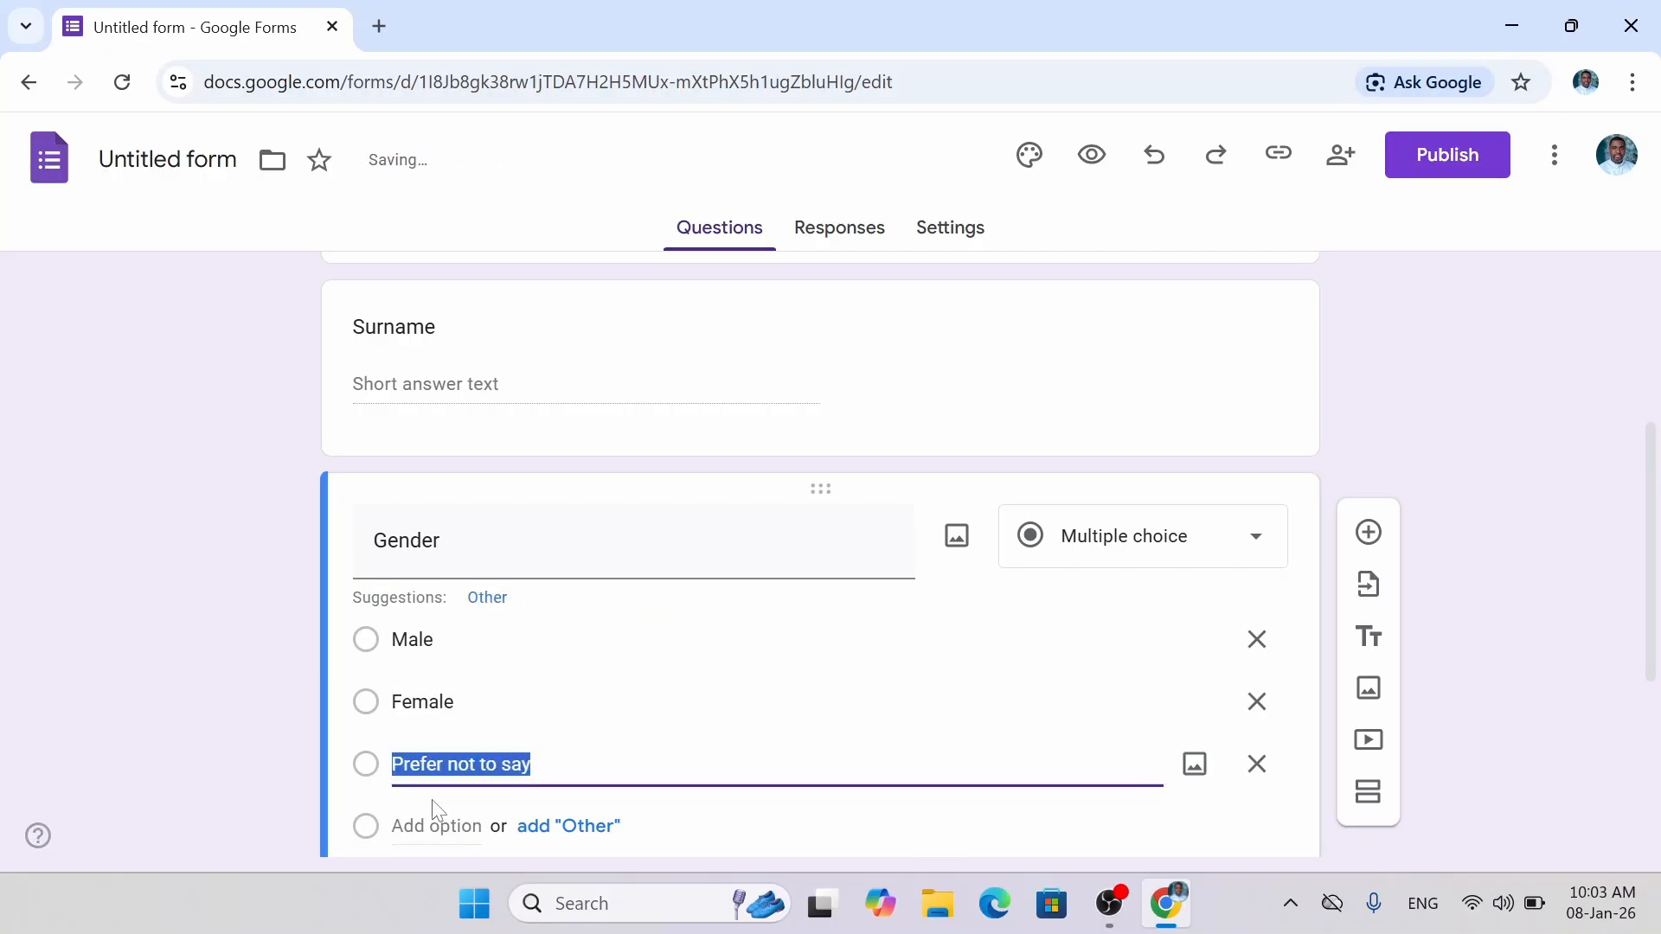
pyautogui.click(439, 836)
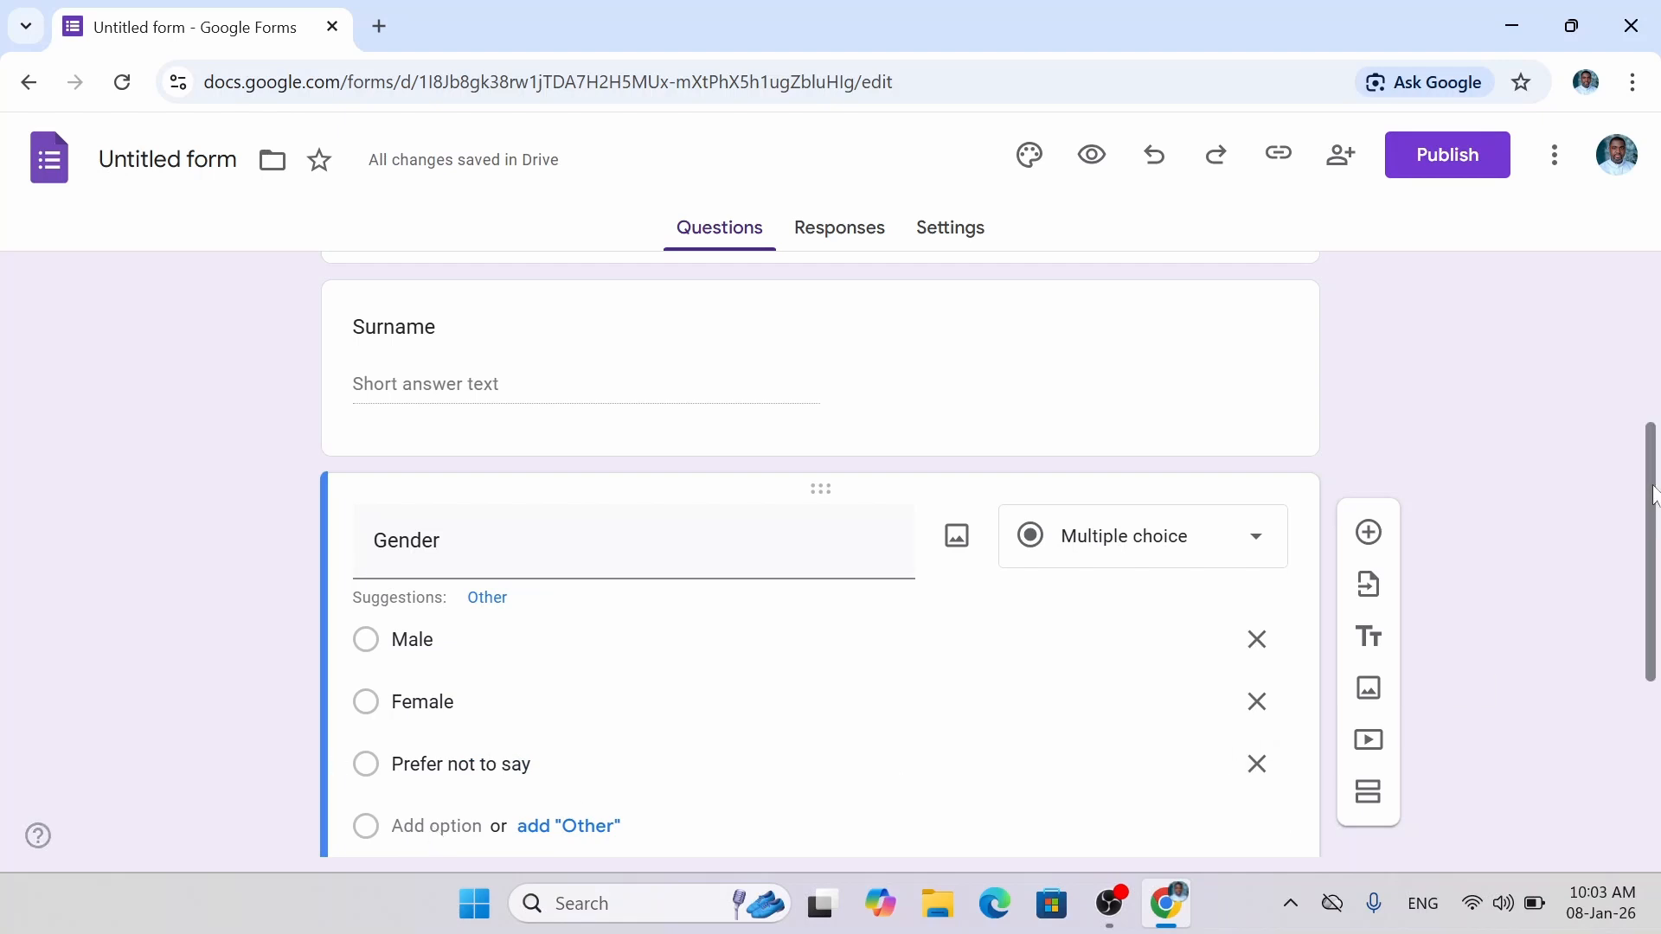
# Add a Non Binary option and delete the leftover empty fifth option.
pyautogui.scroll(-3, 1653, 495)
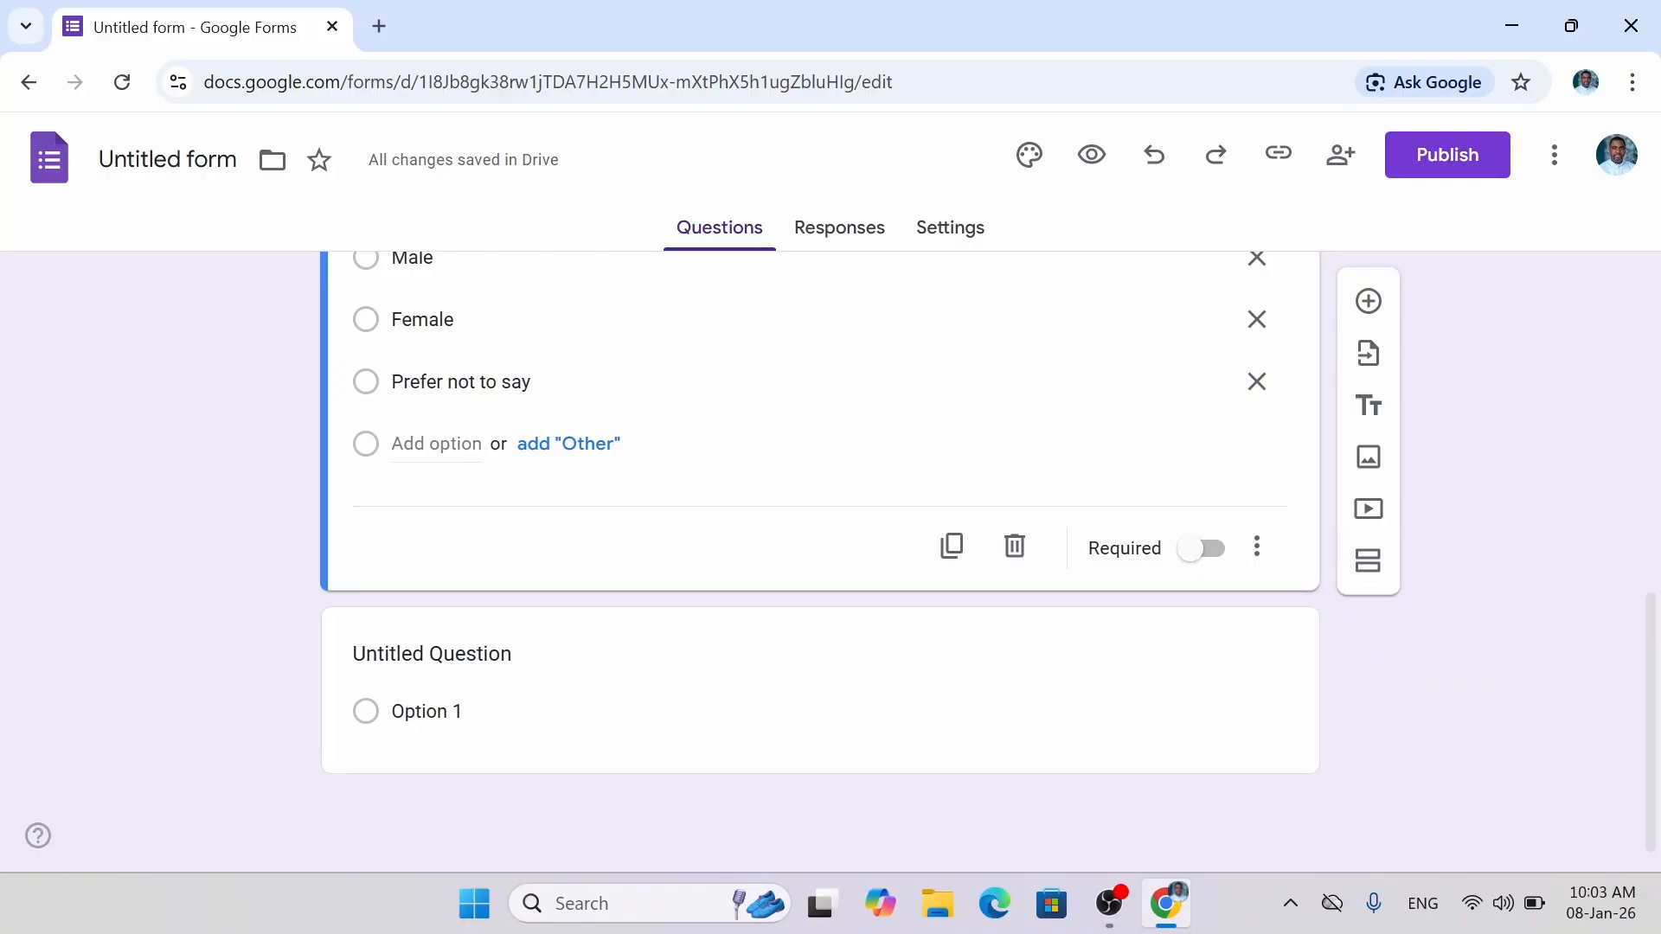
pyautogui.click(428, 445)
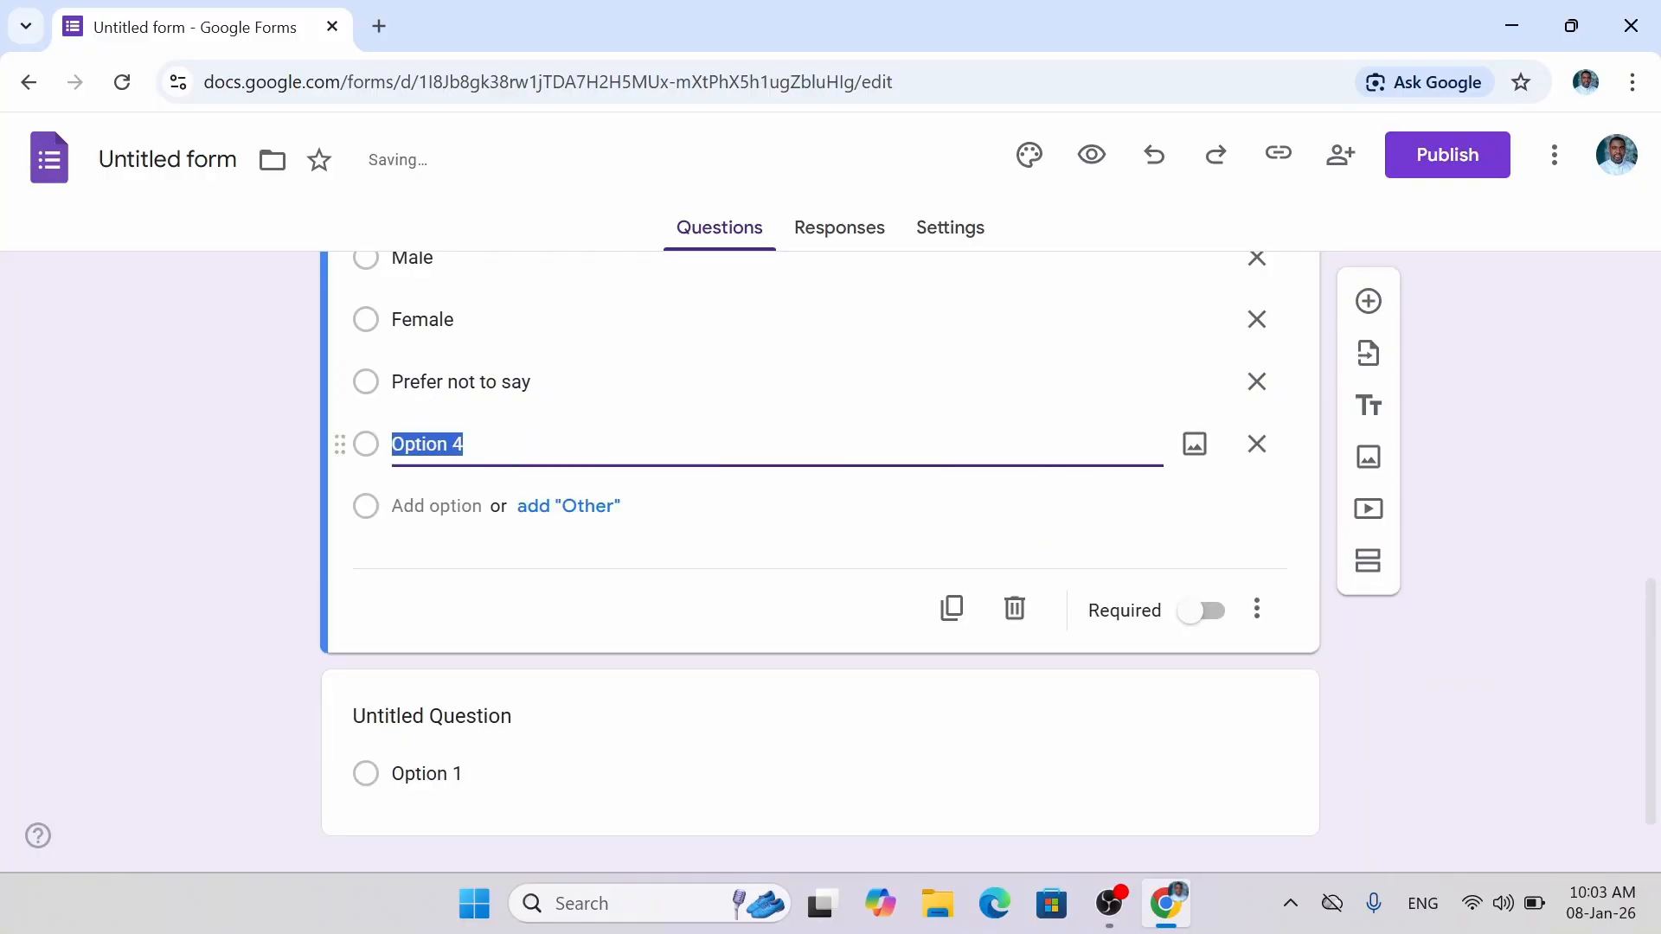
pyautogui.write('Non ')
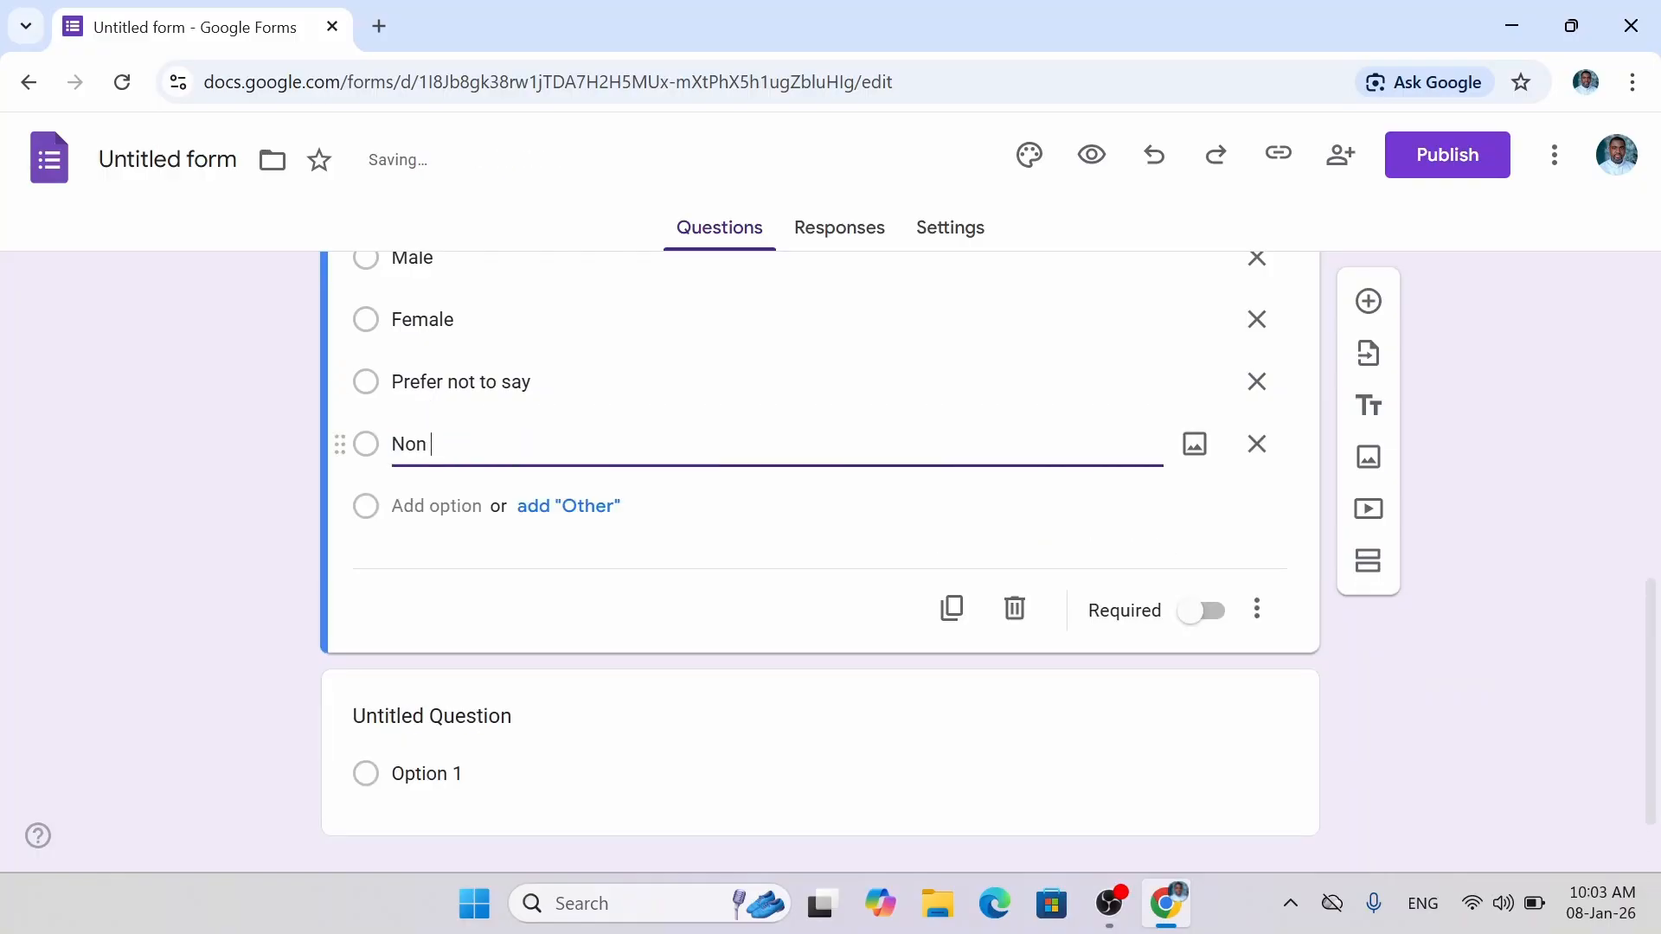
pyautogui.write('Binary')
pyautogui.click(437, 506)
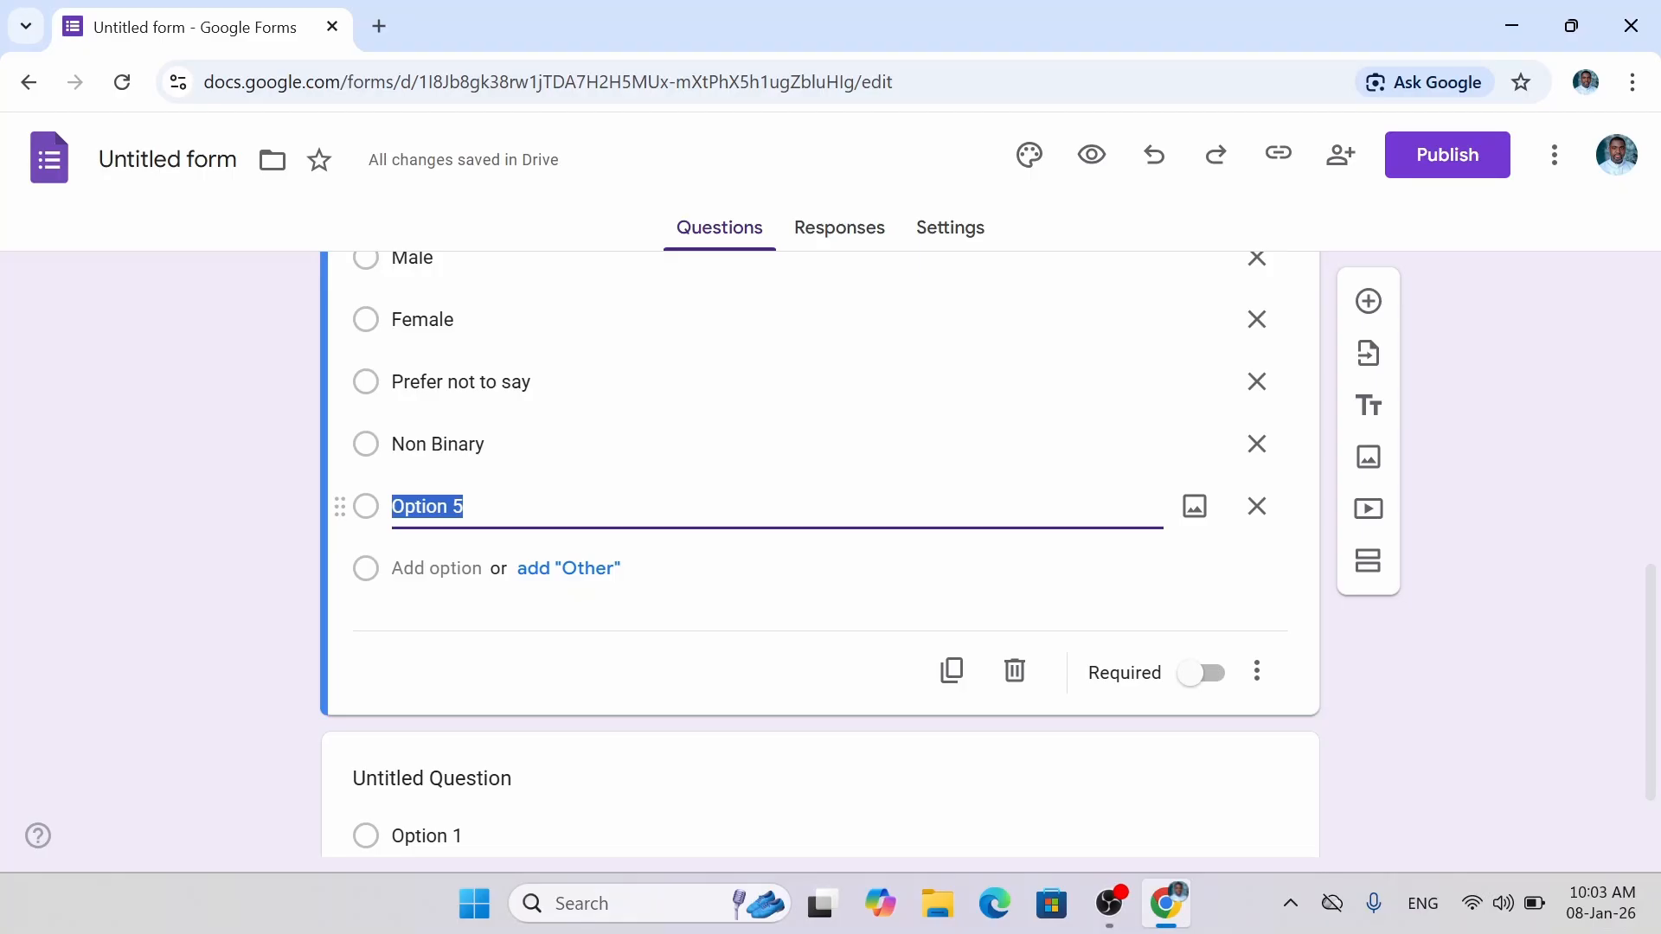
pyautogui.click(1267, 522)
pyautogui.click(1267, 521)
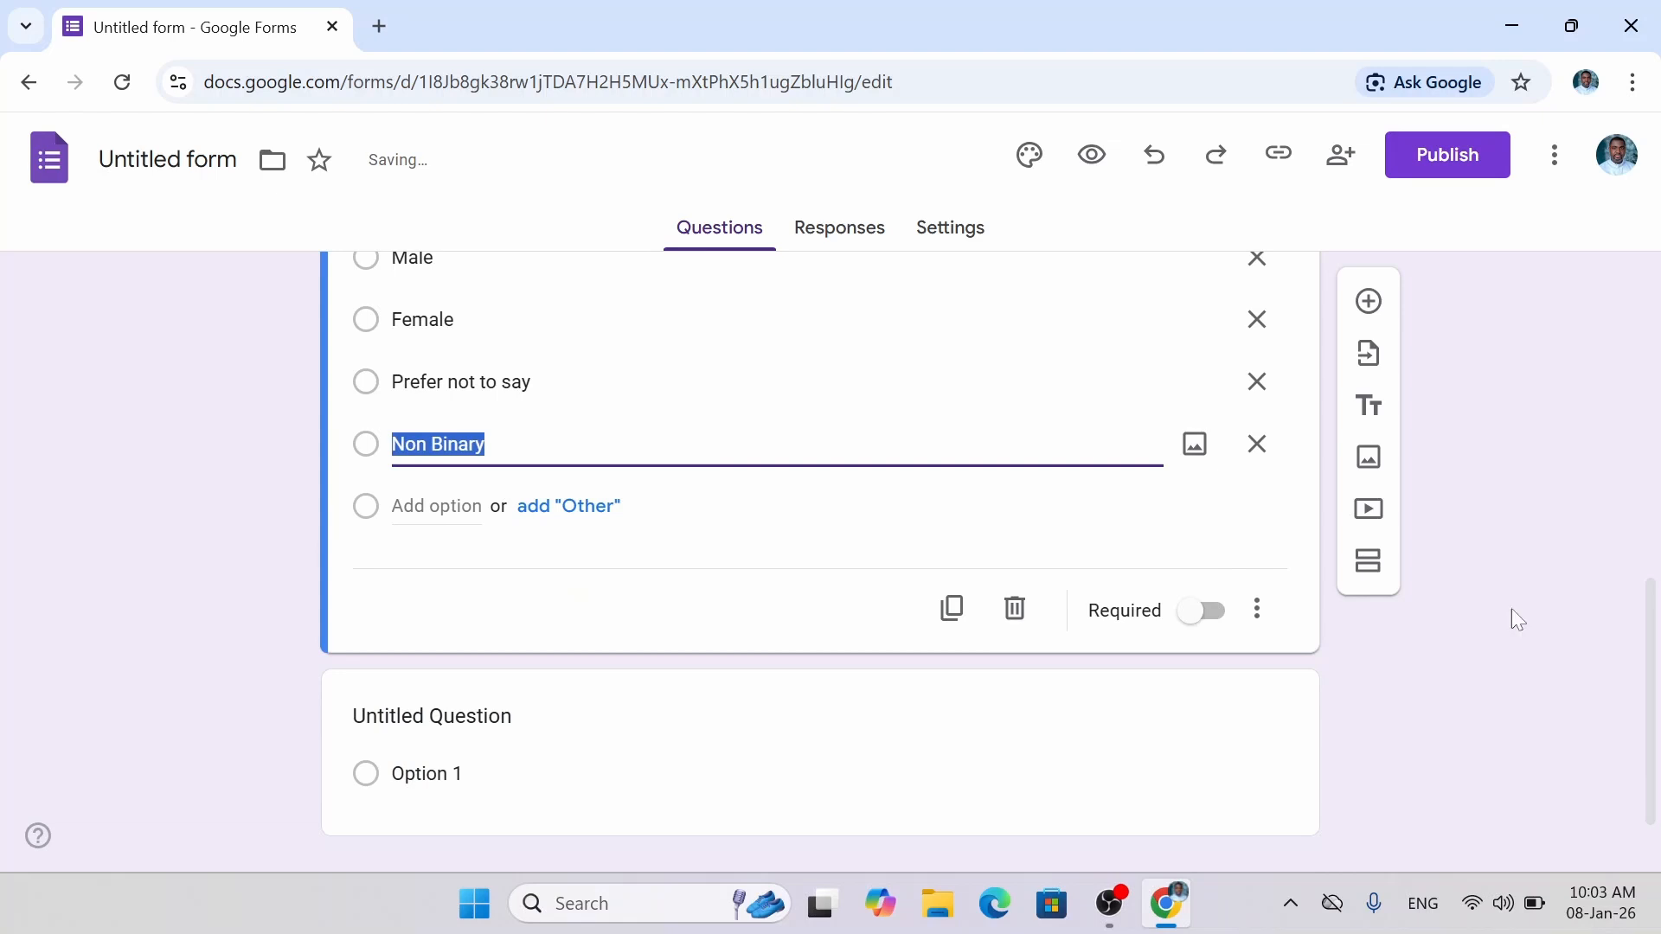
pyautogui.moveTo(1652, 675); pyautogui.dragTo(1653, 616)
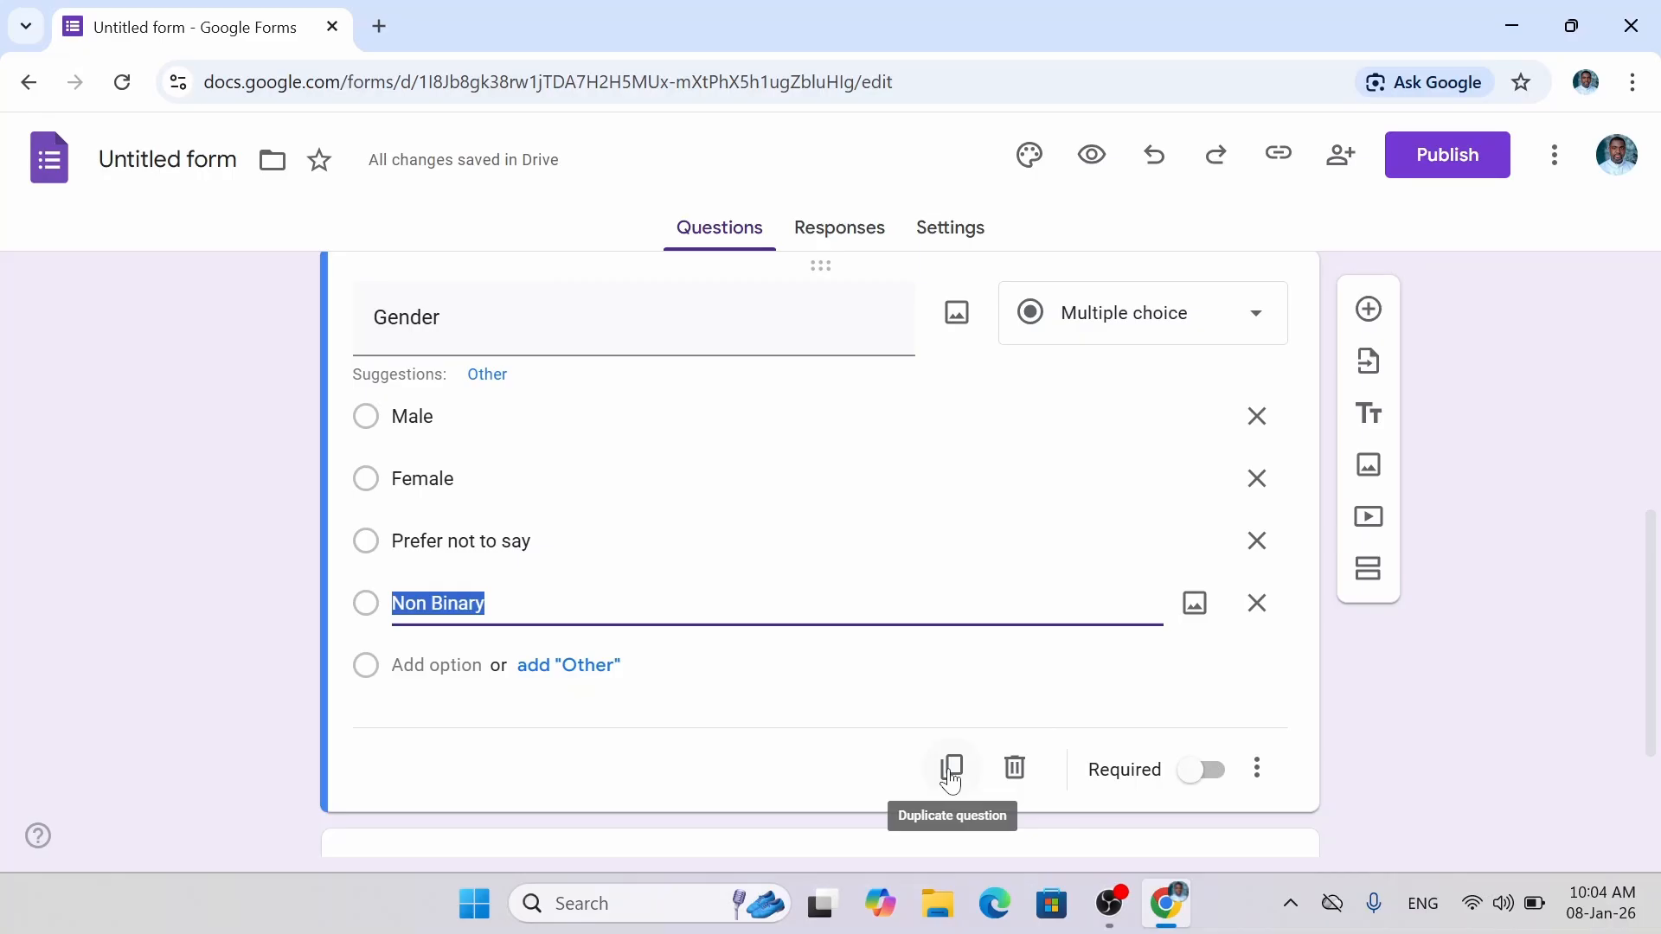
# Turn on Required for the Gender question, then insert a blank multiple-choice question beneath it.
pyautogui.click(1206, 770)
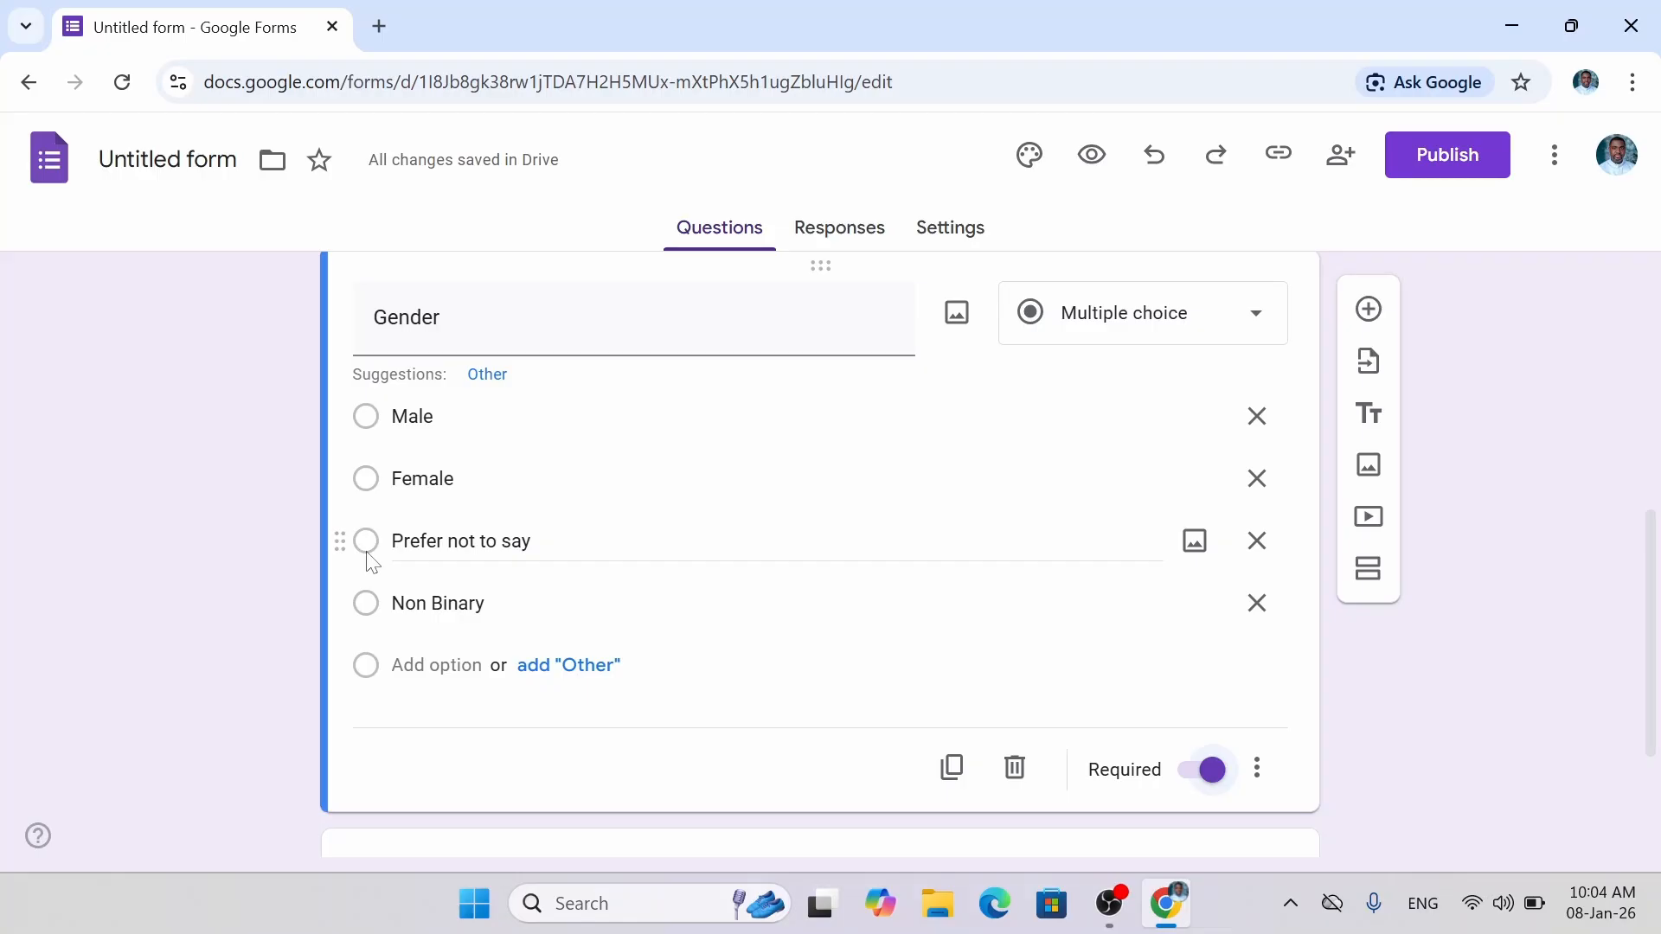
pyautogui.scroll(-1, 372, 562)
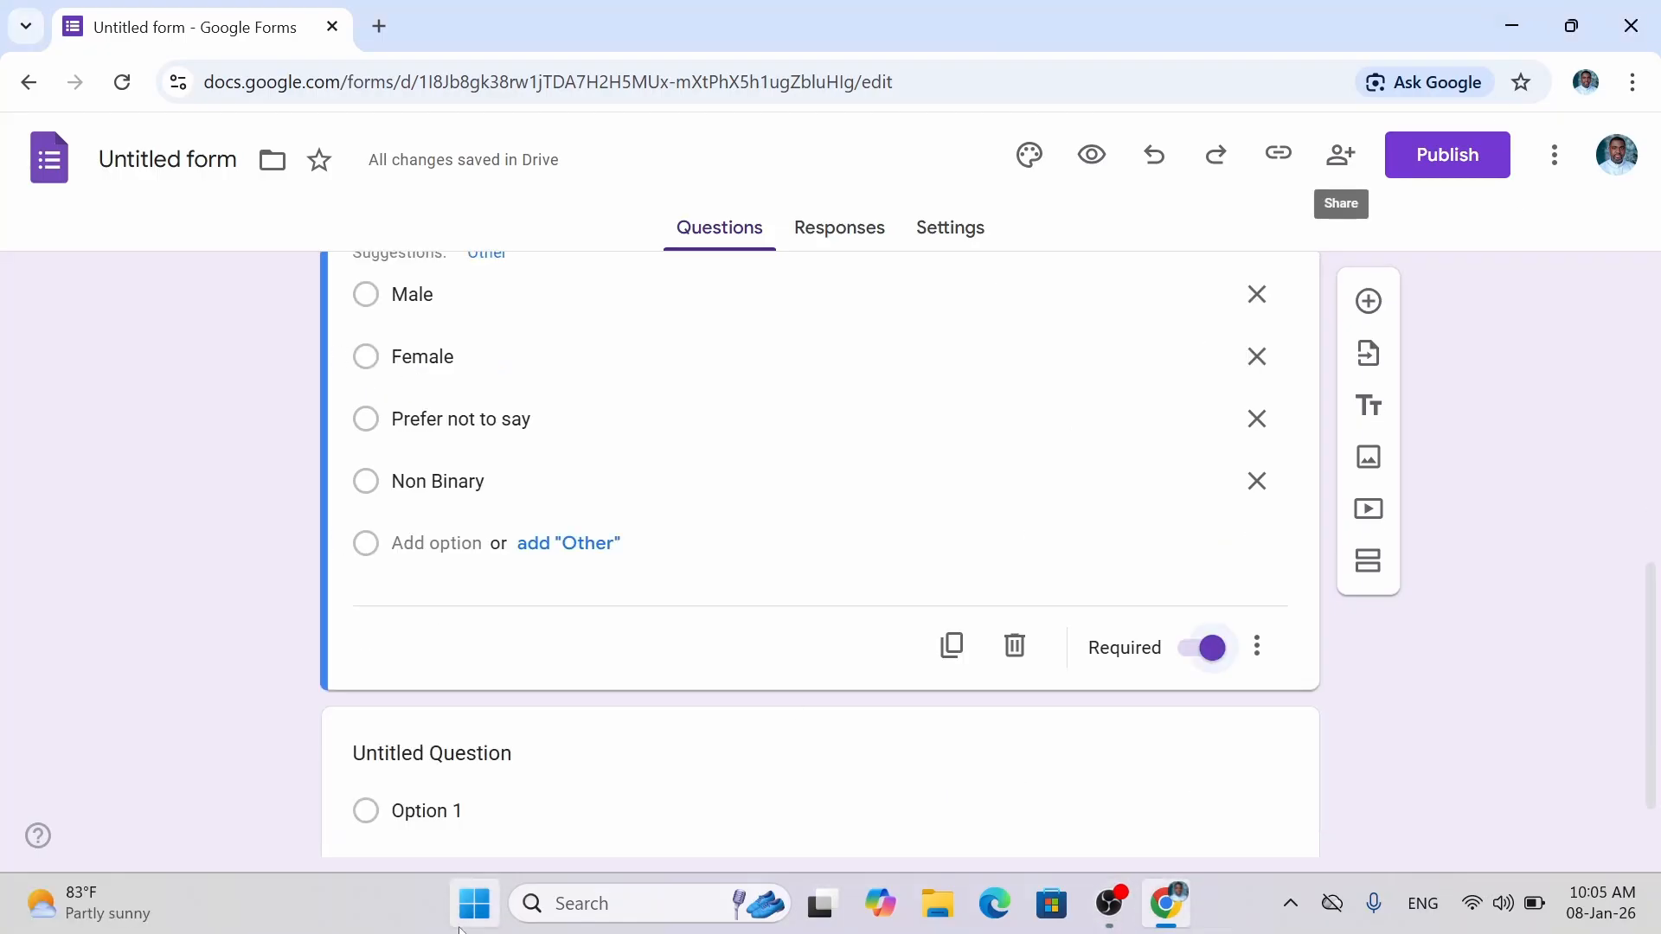
pyautogui.moveTo(1651, 612); pyautogui.dragTo(1656, 710)
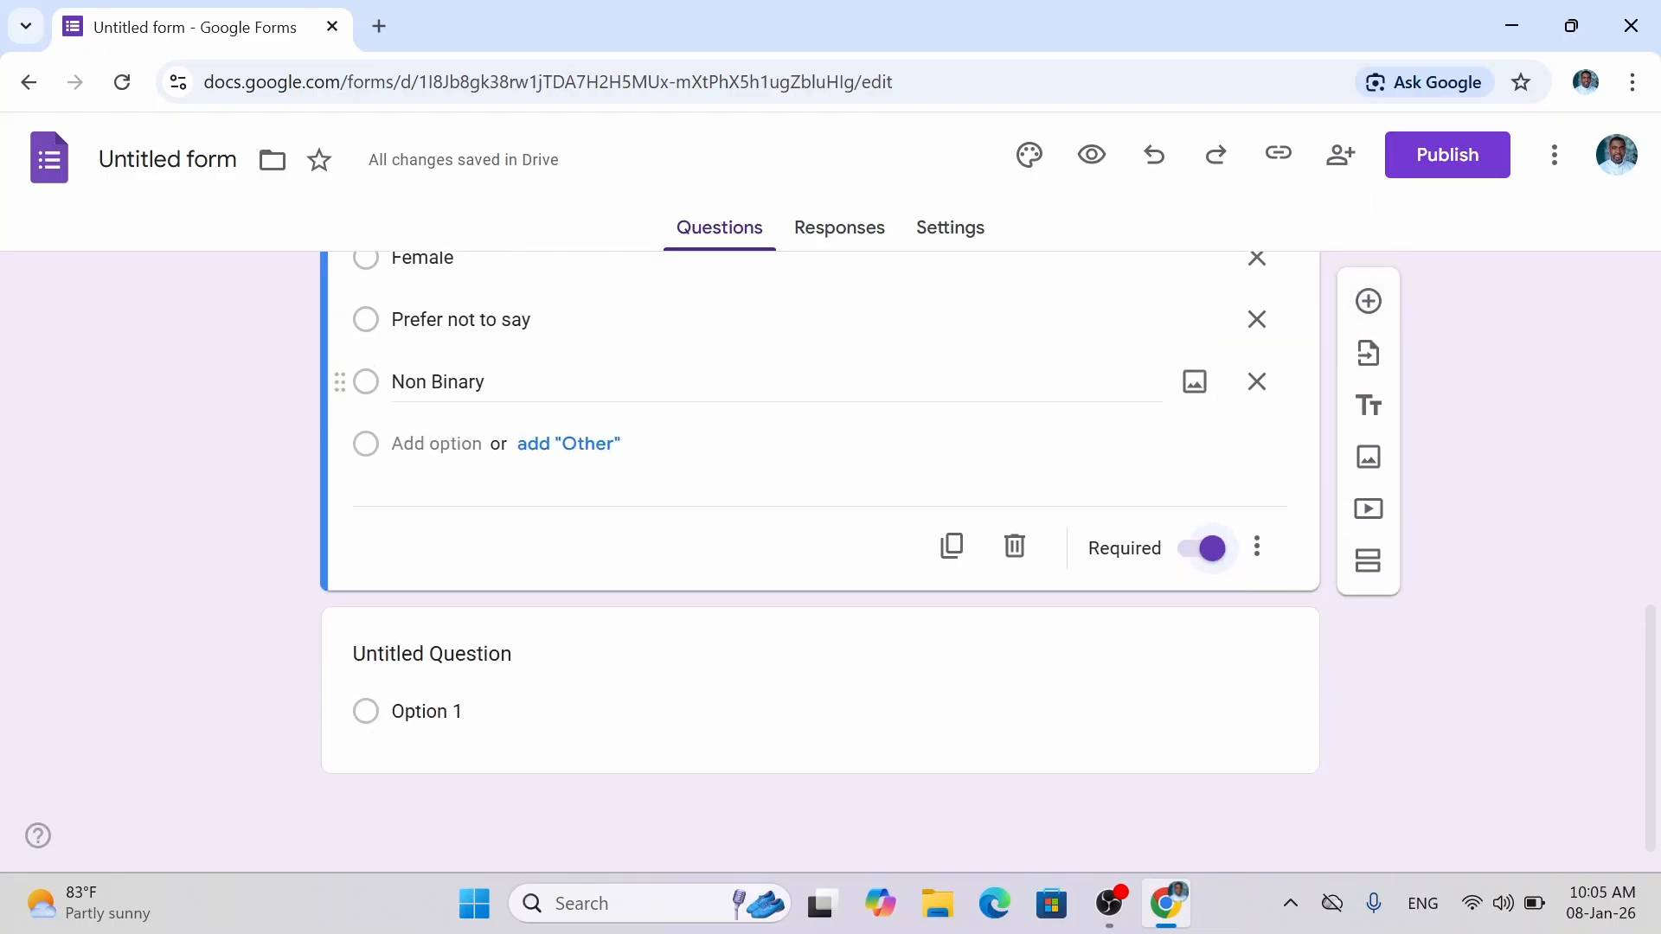
pyautogui.click(449, 382)
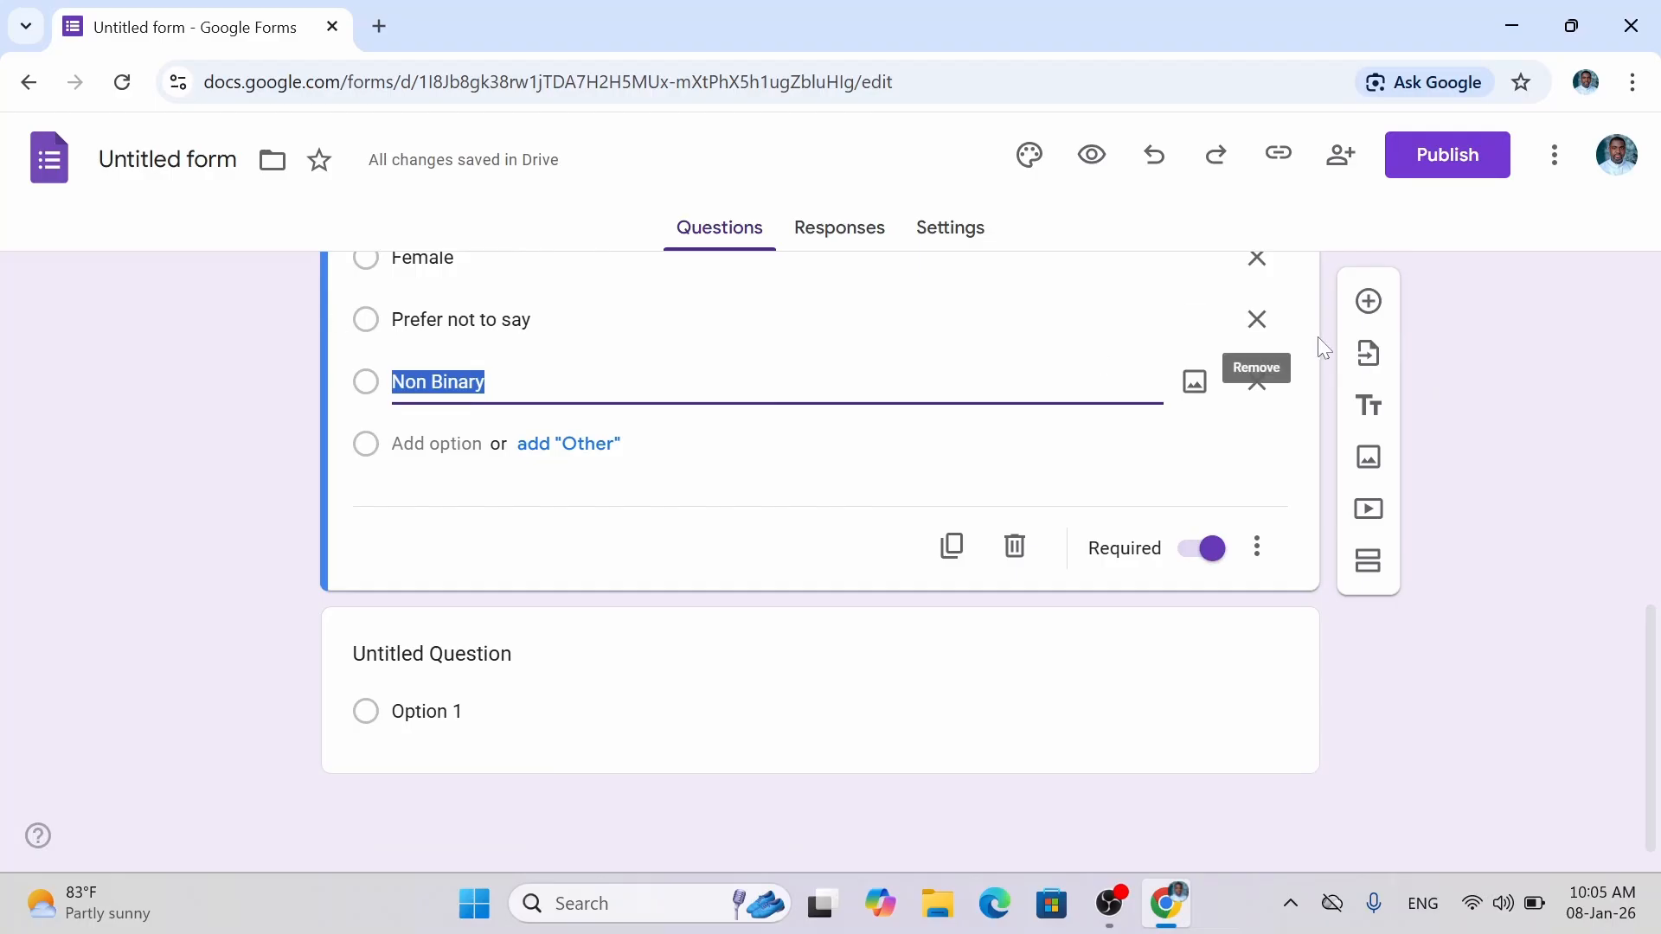
pyautogui.click(1365, 302)
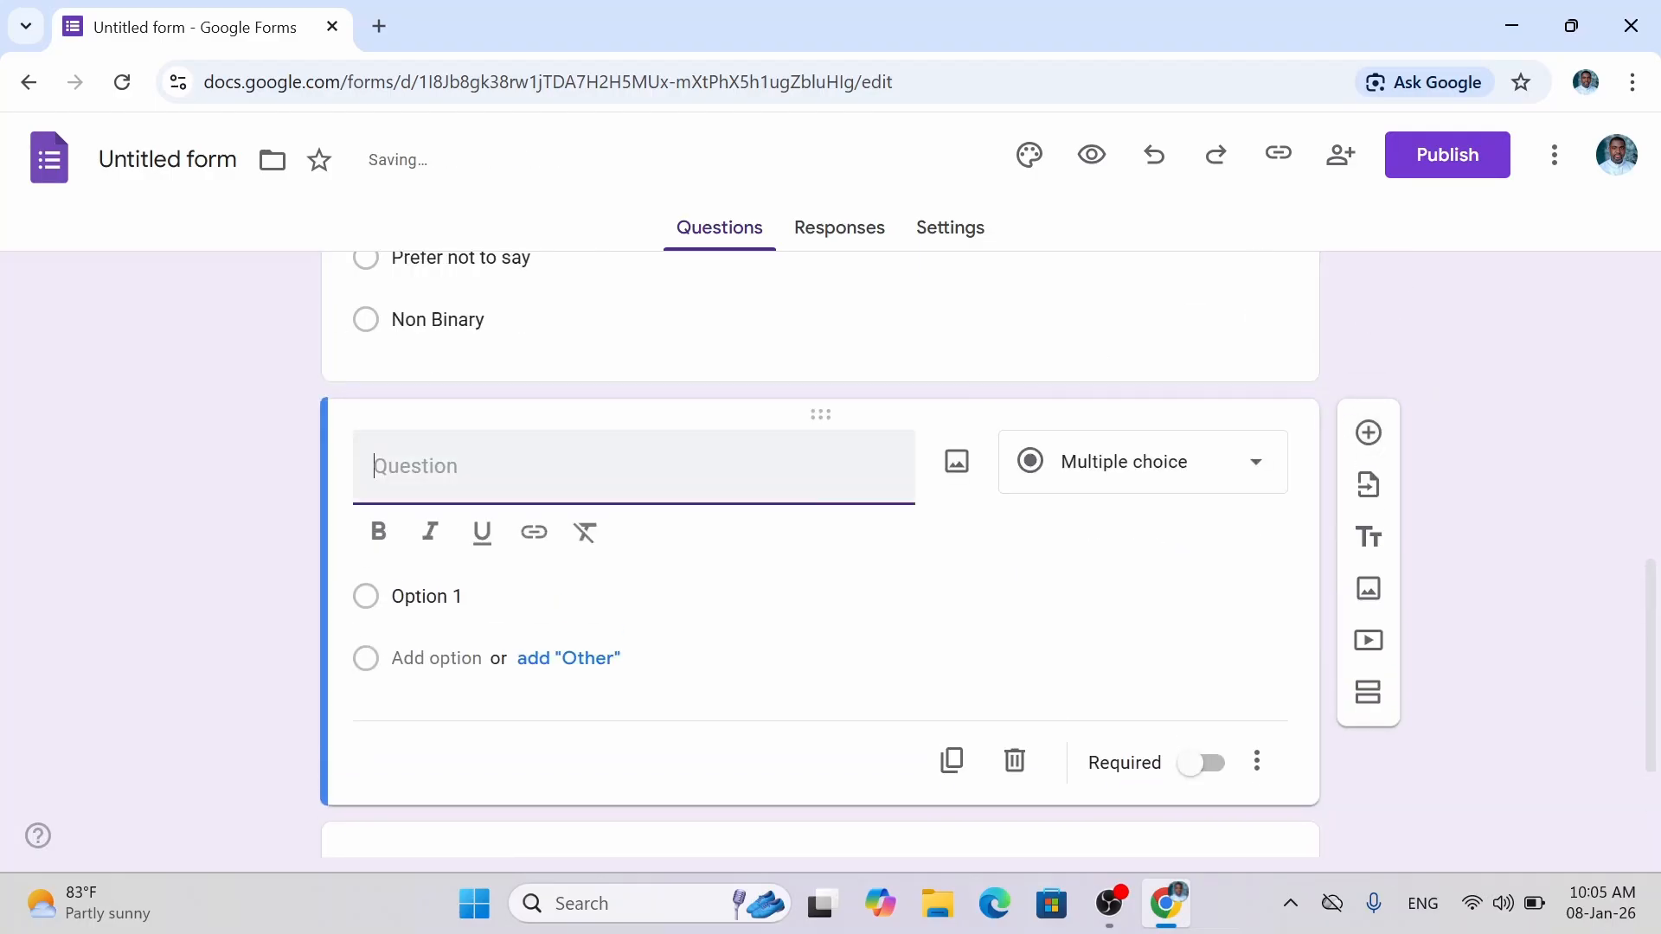
# Title the new question 'Cultural Background' and keep its type as Multiple choice.
pyautogui.write('C')
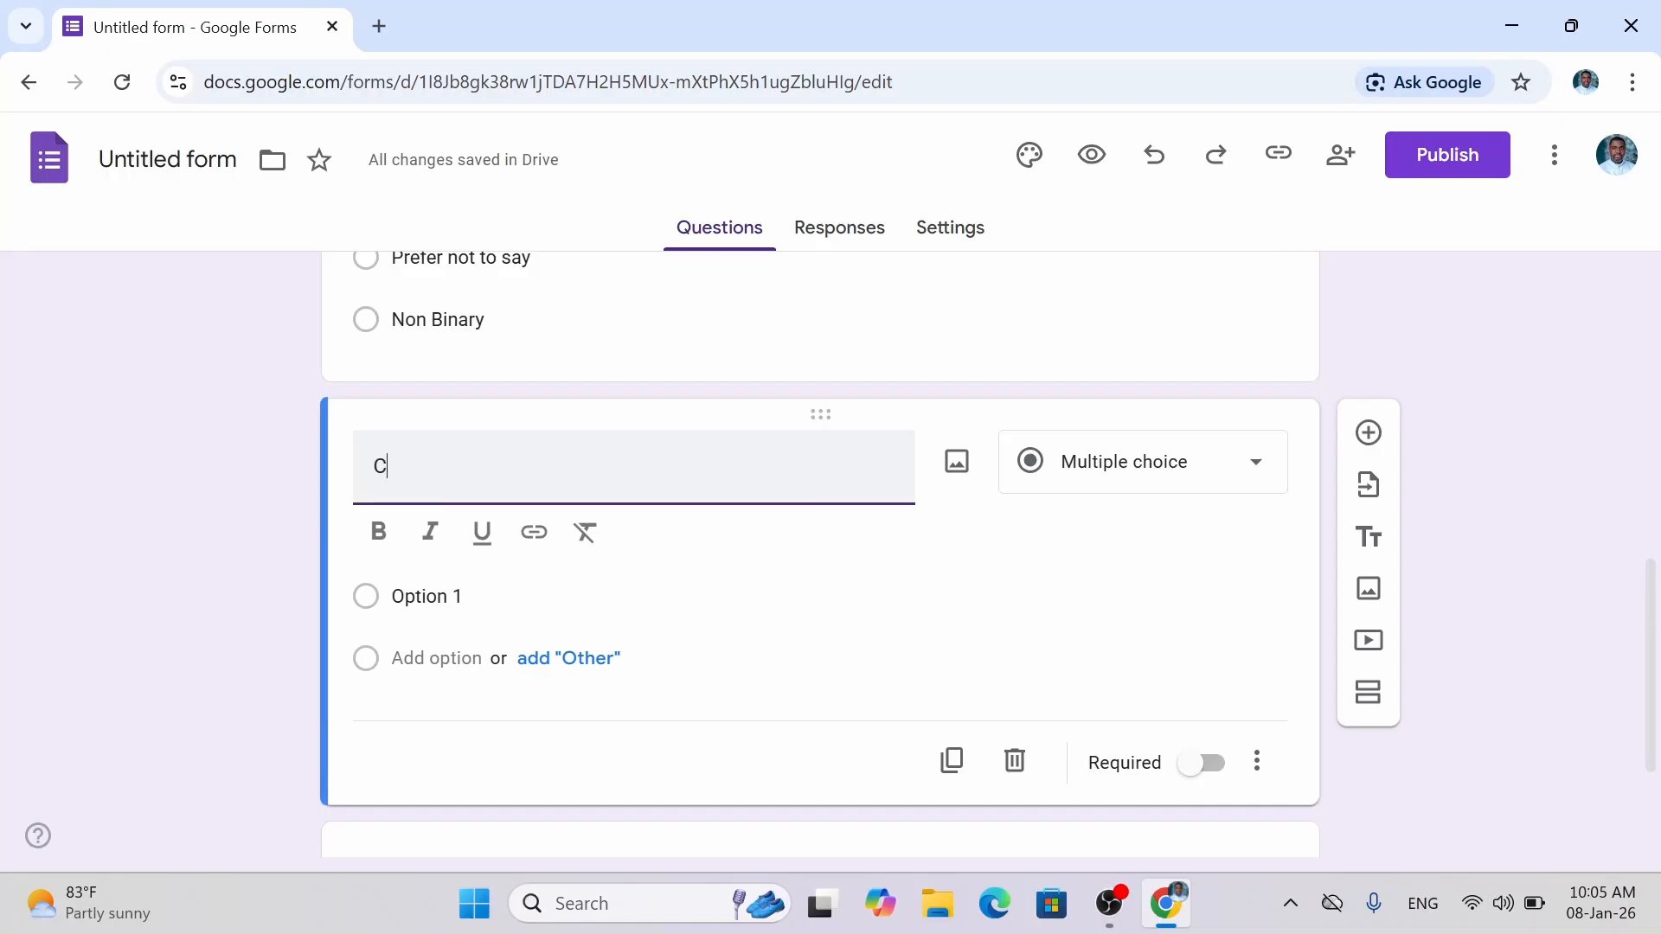
pyautogui.write('olut')
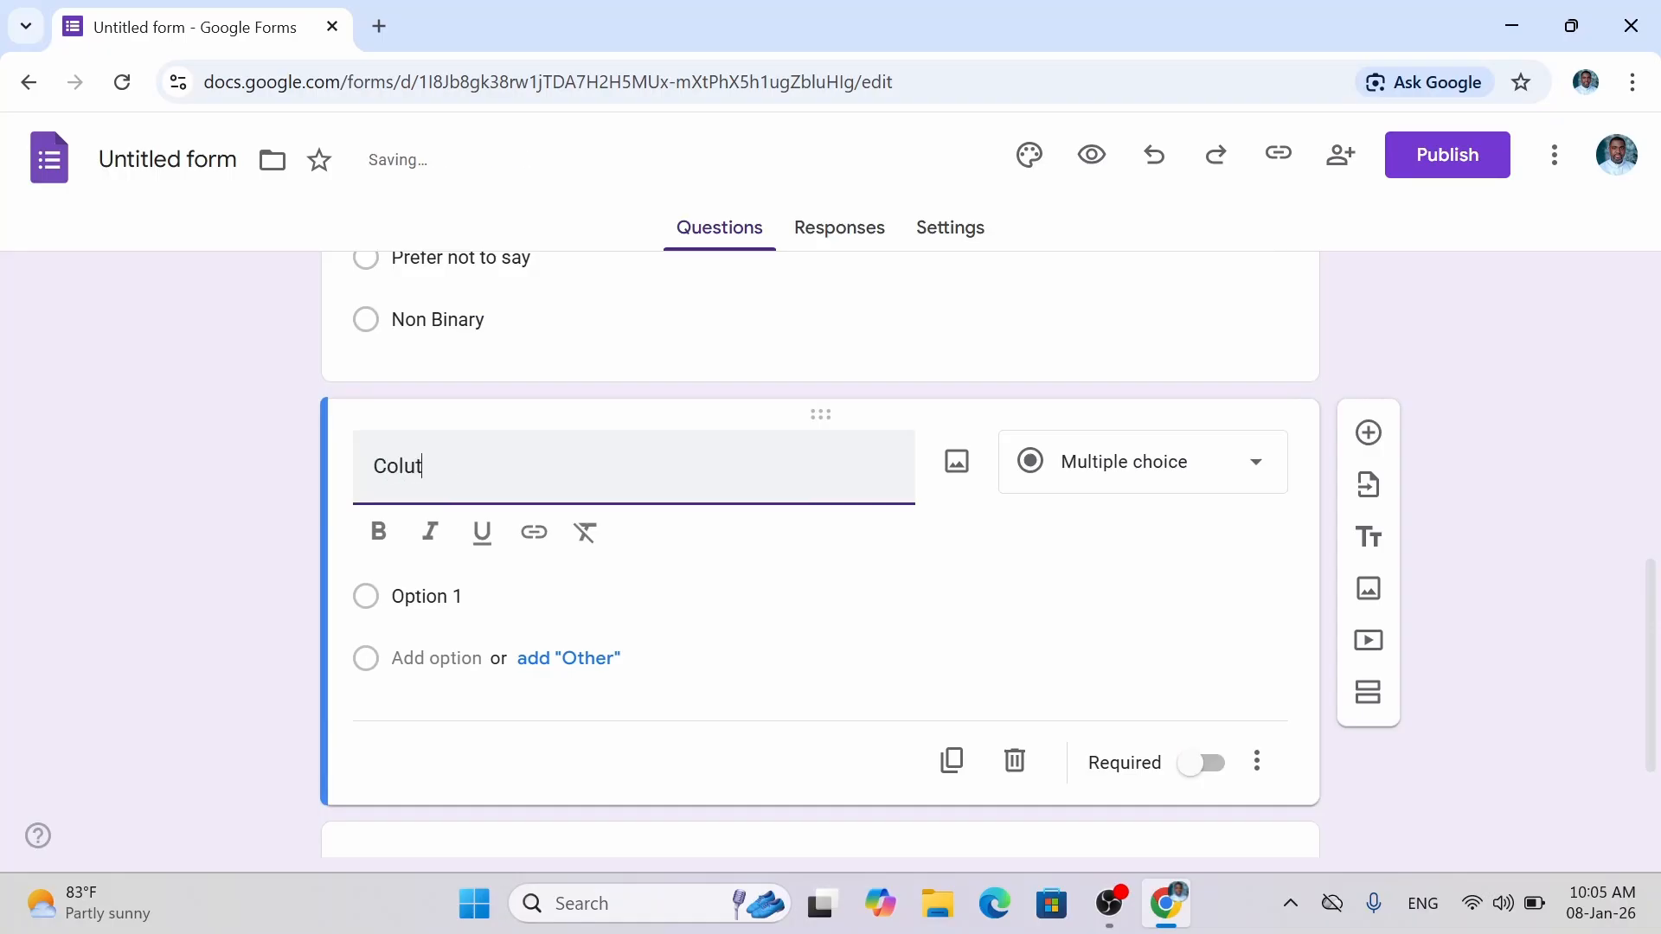
pyautogui.press('BackSpace')
pyautogui.press('BackSpace')
pyautogui.write('tural')
pyautogui.press('BackSpace')
pyautogui.press('BackSpace')
pyautogui.press('BackSpace')
pyautogui.press('BackSpace')
pyautogui.press('BackSpace')
pyautogui.press('BackSpace')
pyautogui.write('ultural Background')
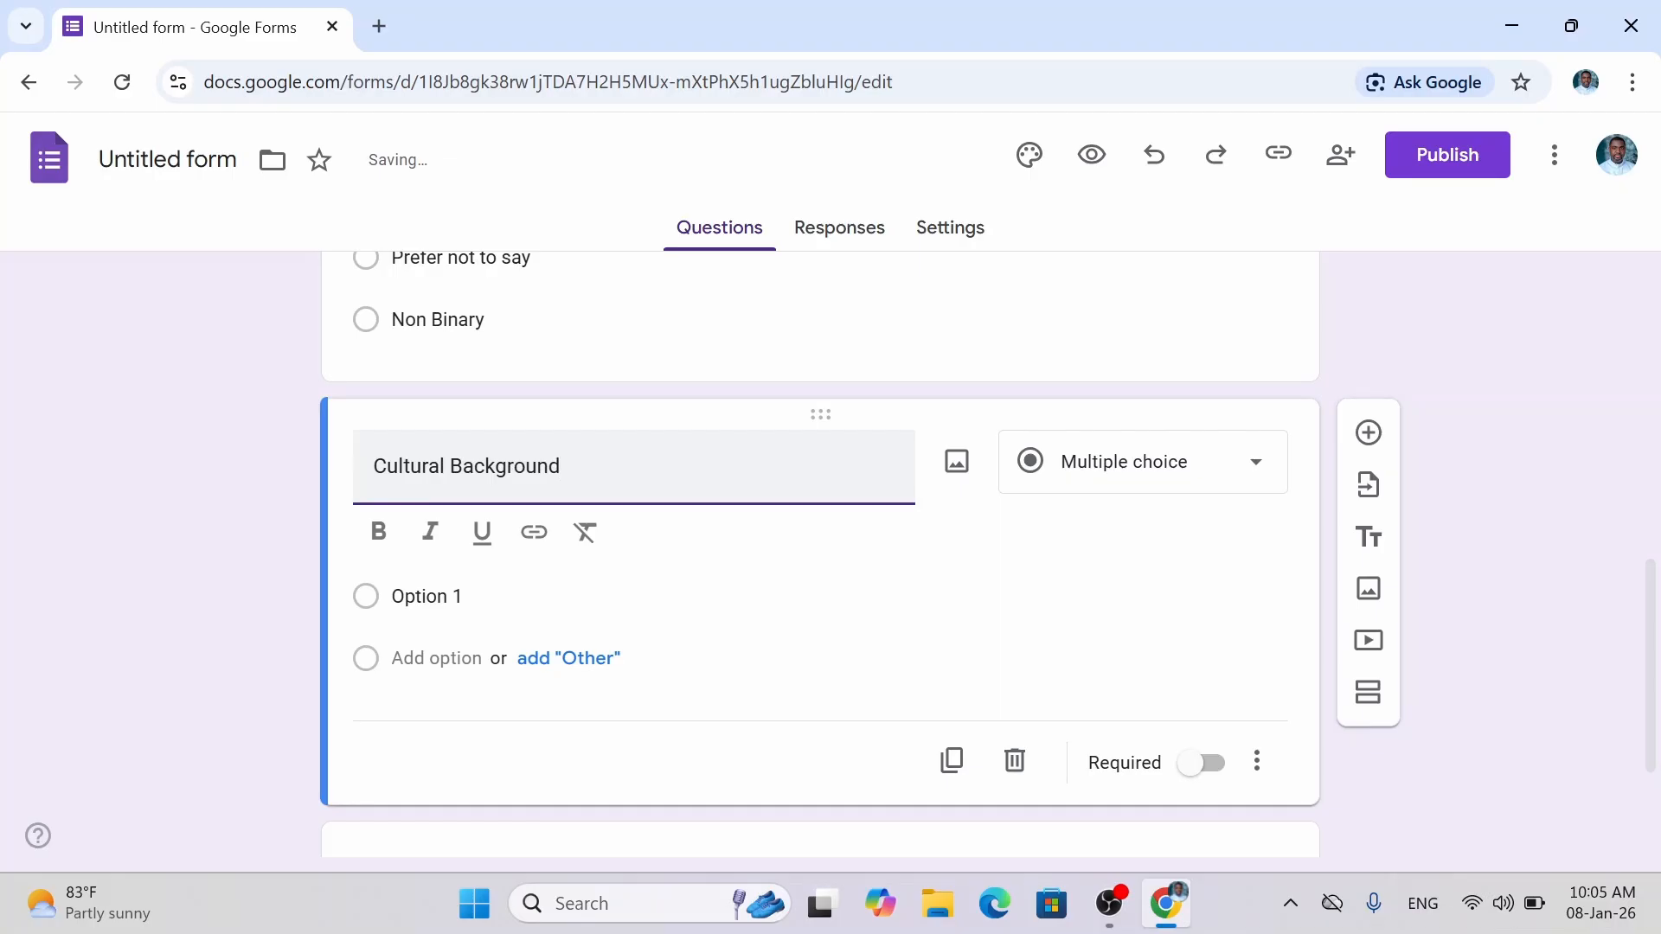
pyautogui.click(1125, 489)
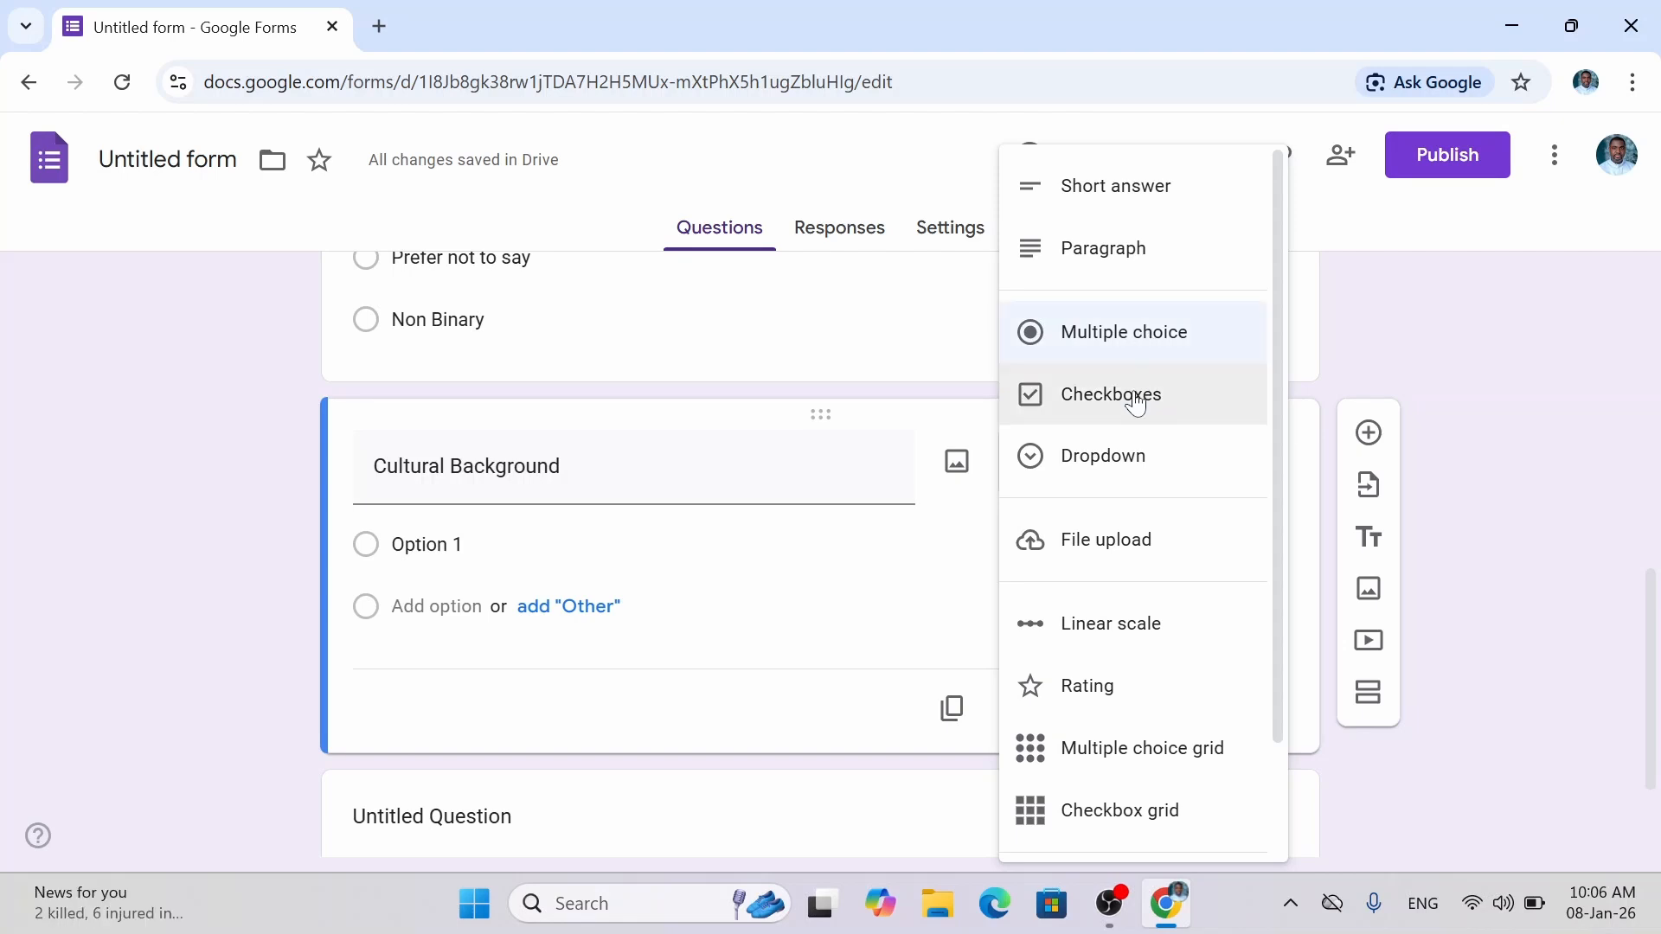
pyautogui.click(1129, 330)
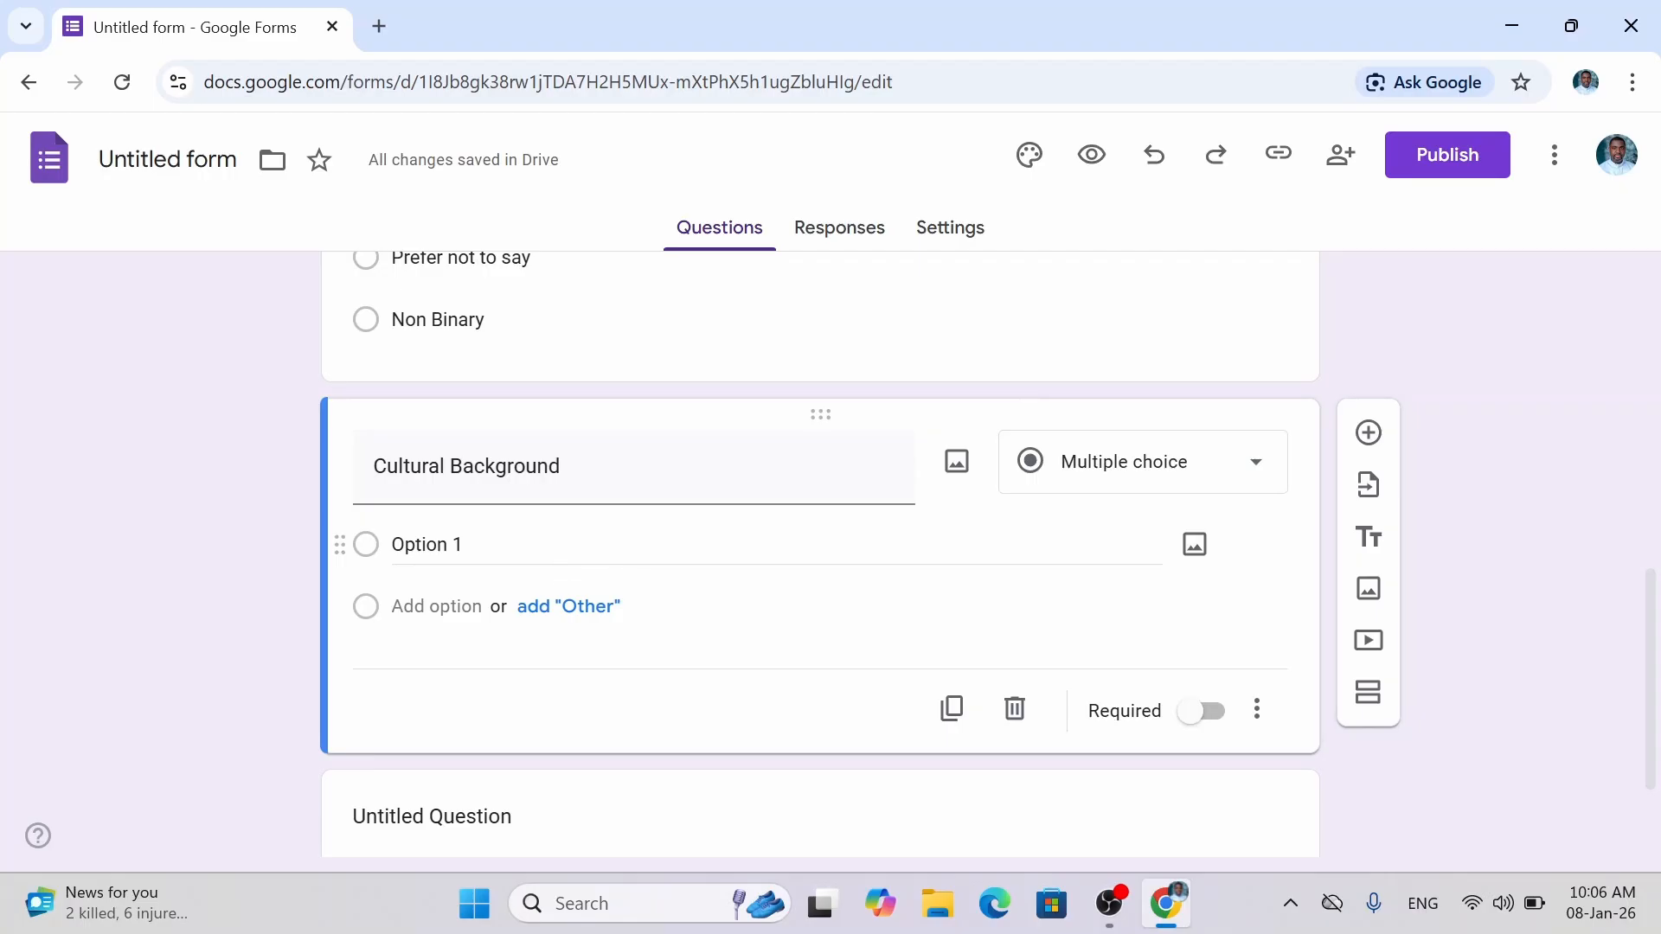
# Enter the first four choices: Australian, American, African and Asian.
pyautogui.click(621, 554)
pyautogui.write('A')
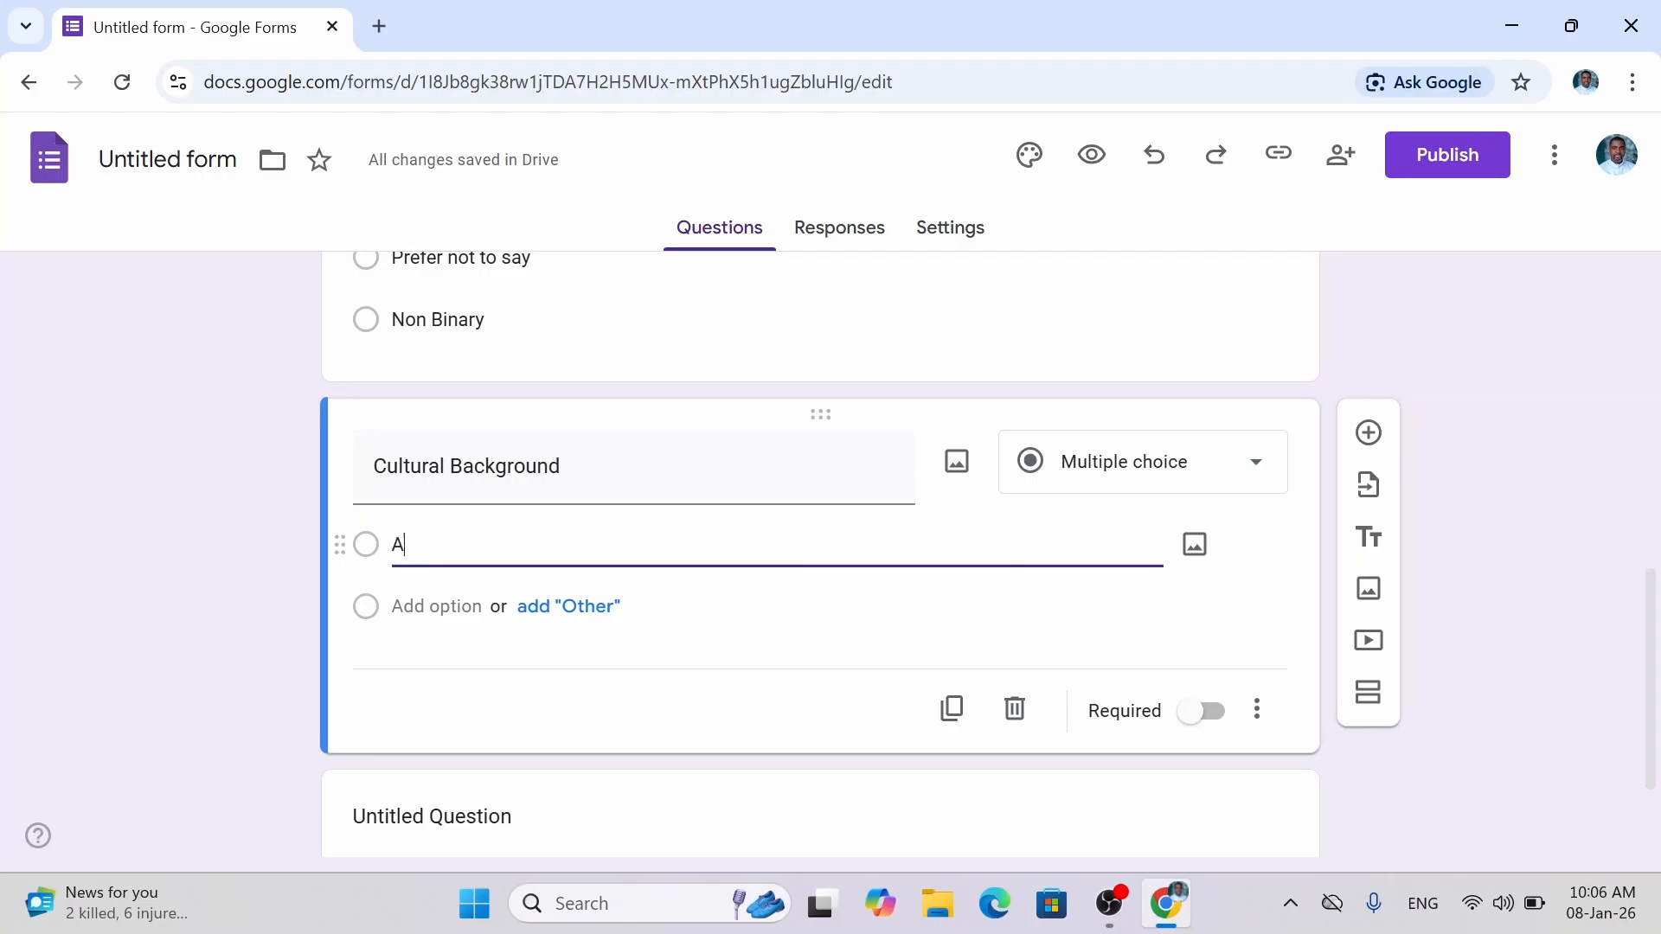
pyautogui.write('ustralian')
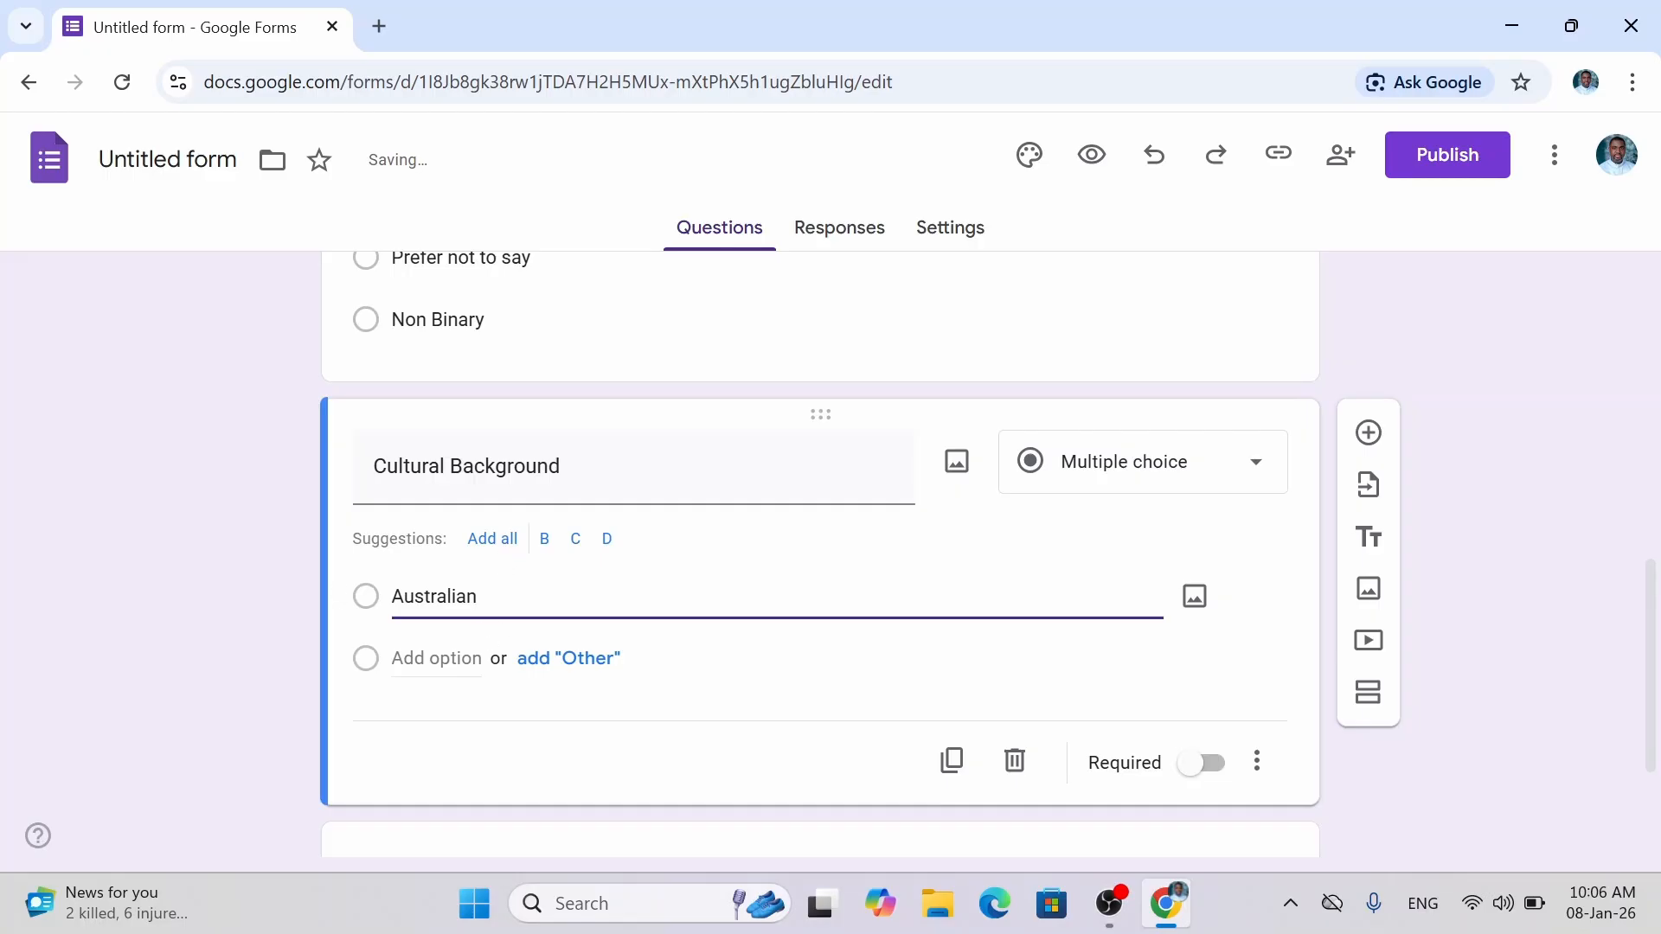
pyautogui.press('Return')
pyautogui.write('A')
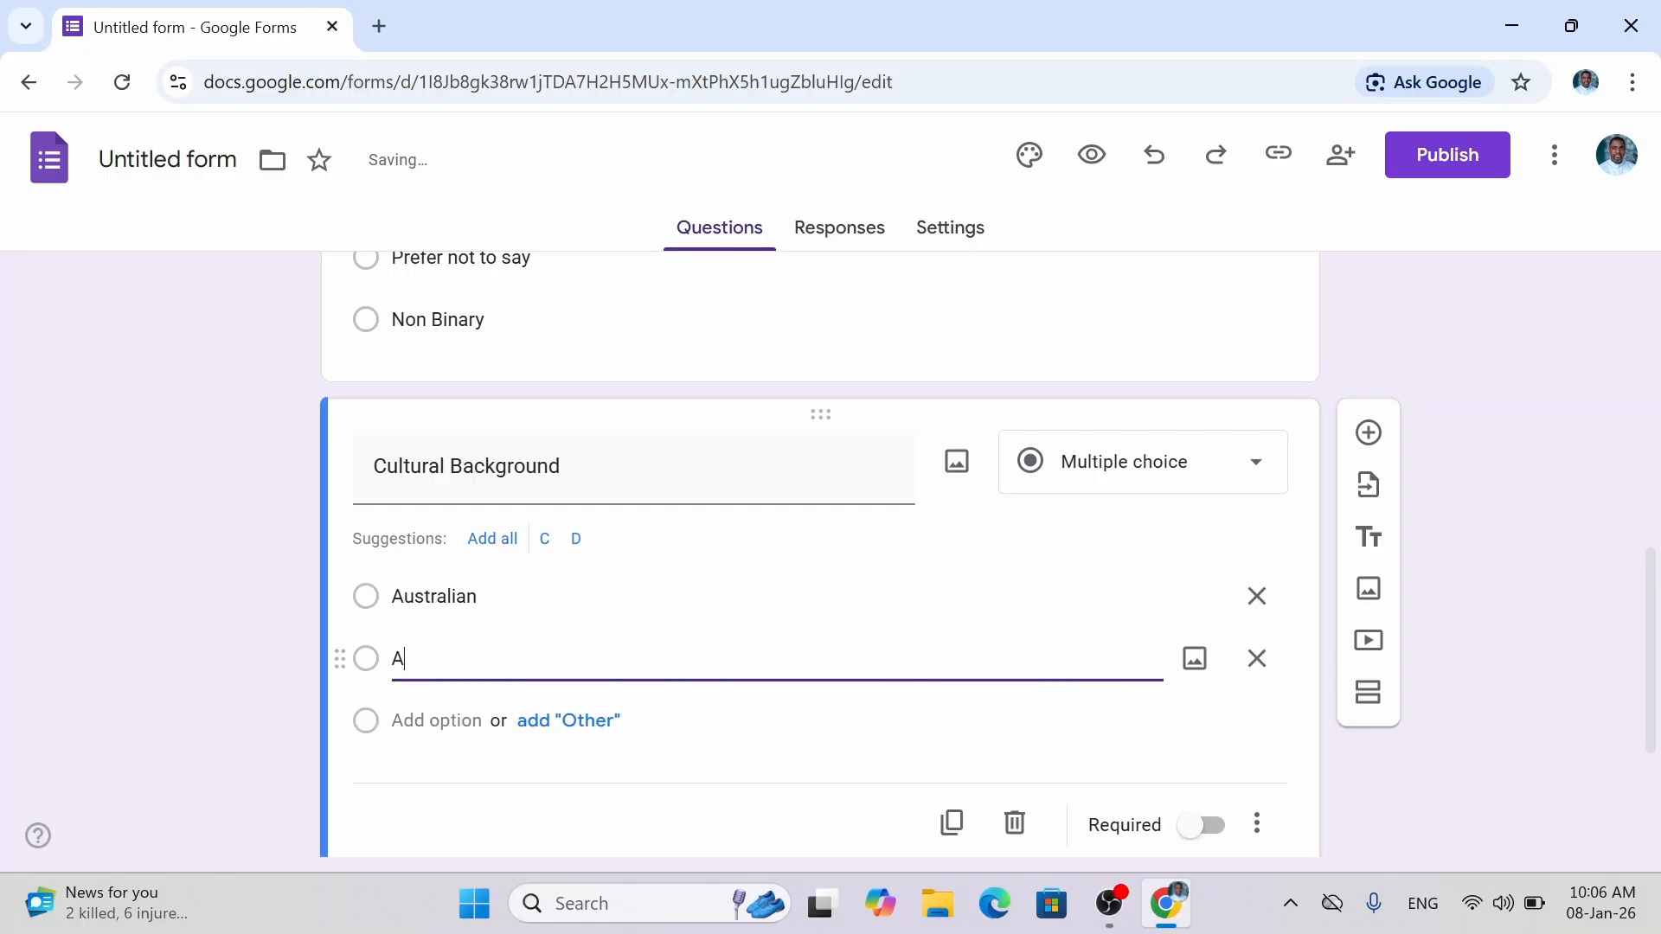
pyautogui.write('merican')
pyautogui.press('Return')
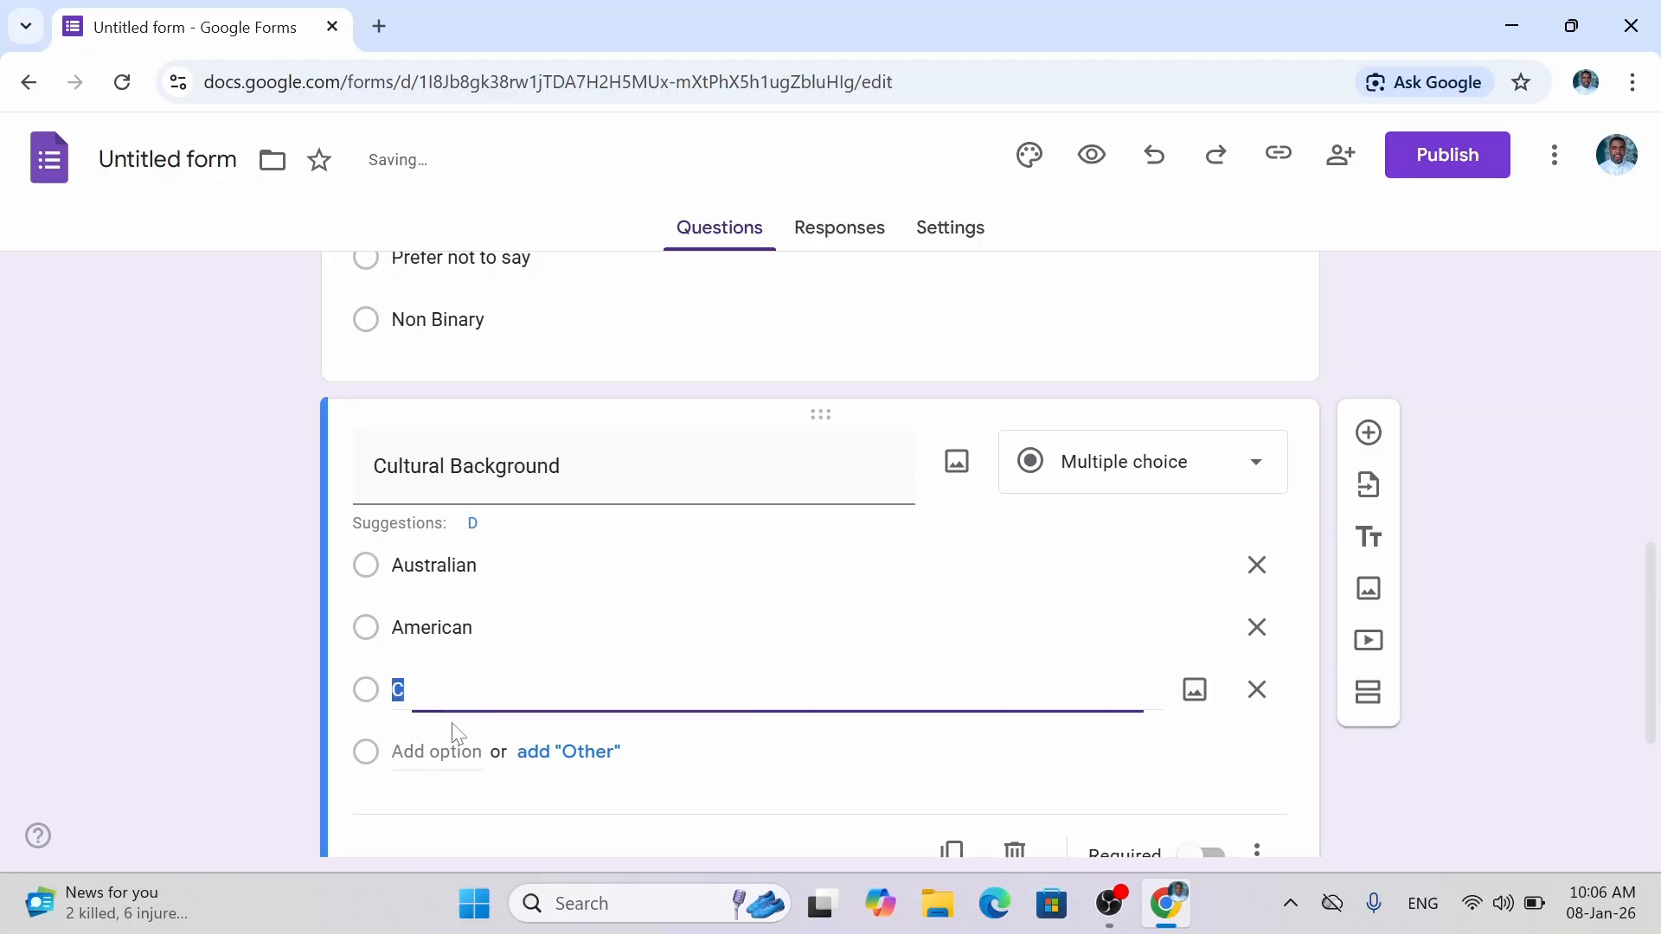
pyautogui.write('African')
pyautogui.press('Return')
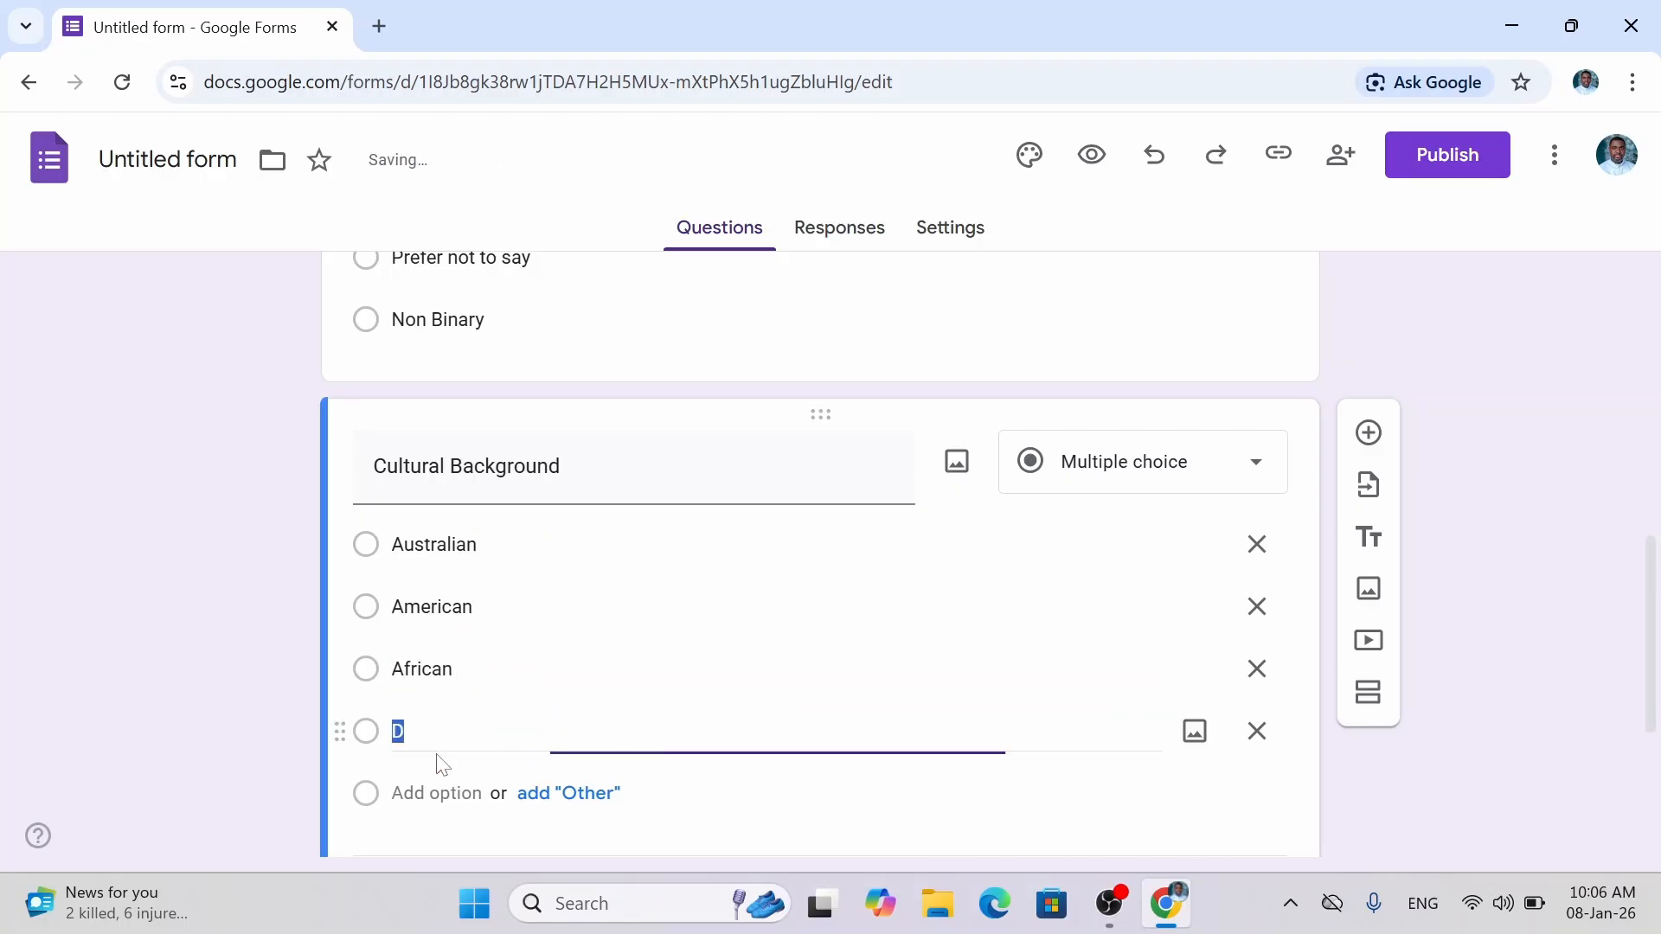
pyautogui.write('Asian')
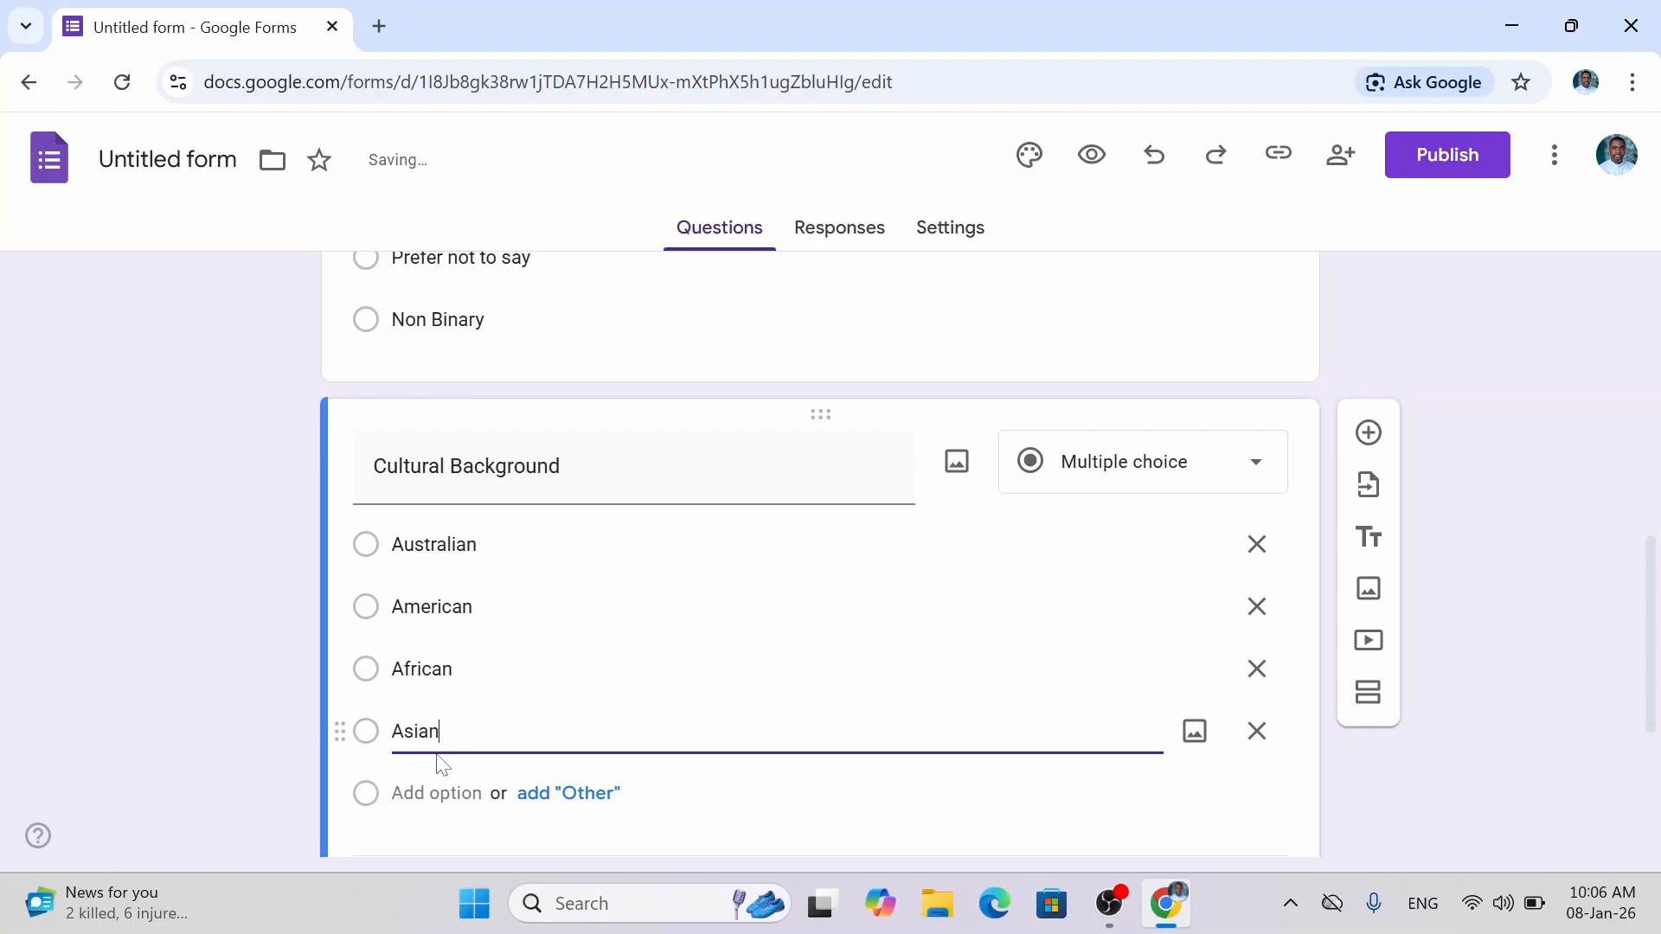
# Add European and Middle East as the fifth and sixth choices.
pyautogui.scroll(-4, 1588, 752)
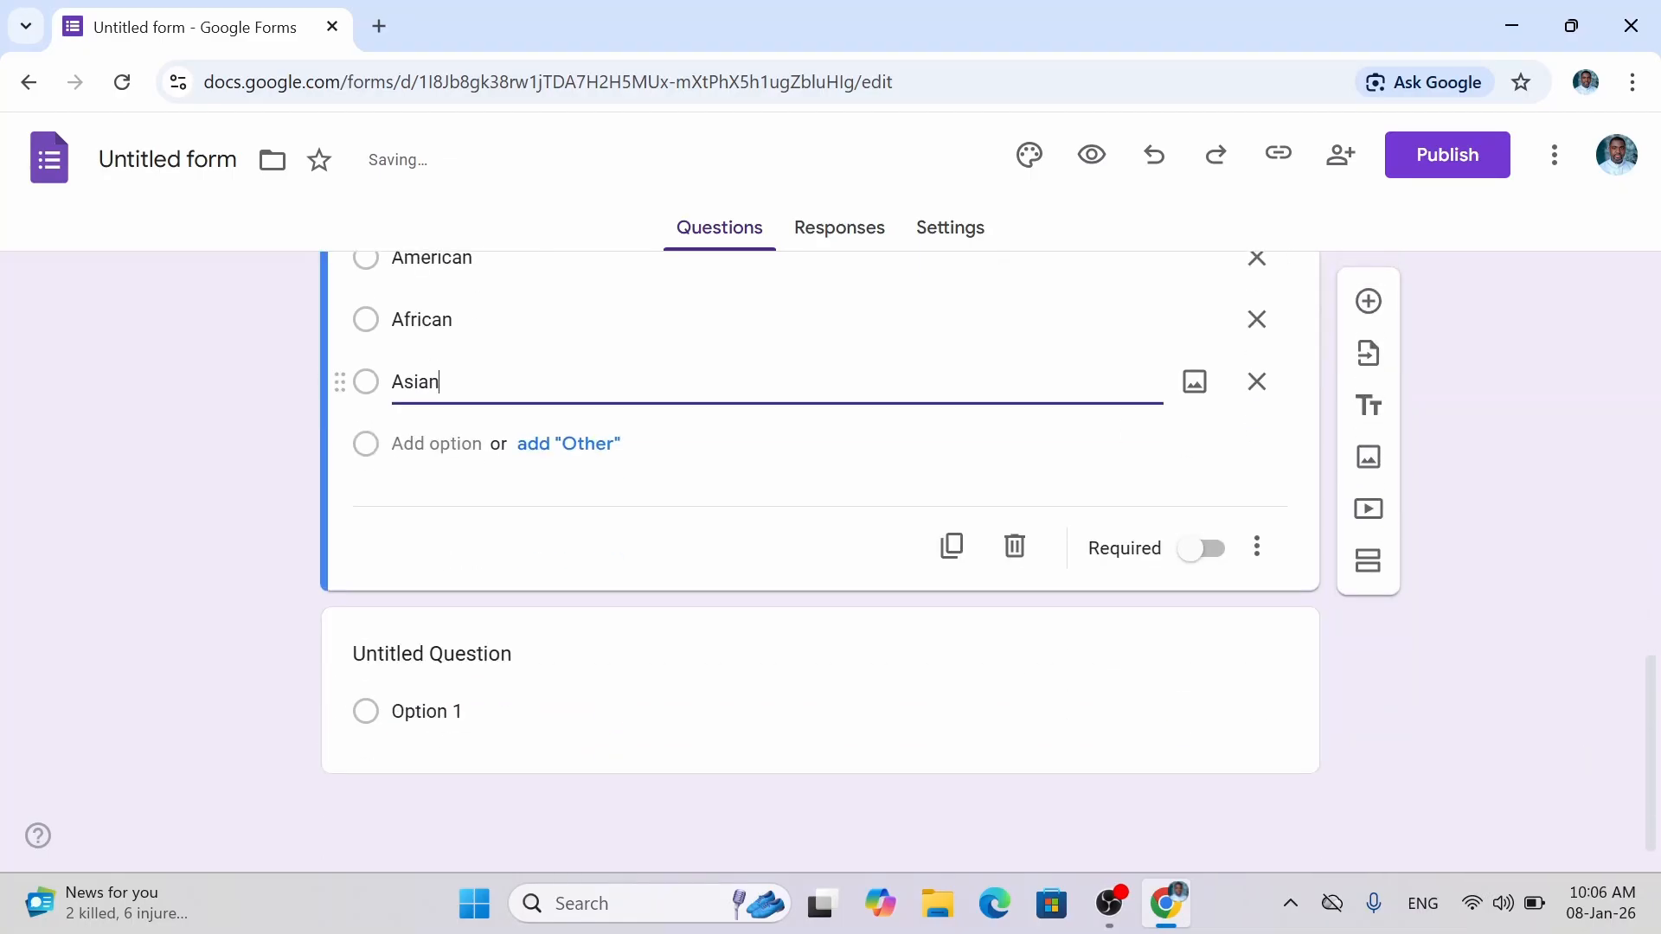
pyautogui.click(436, 444)
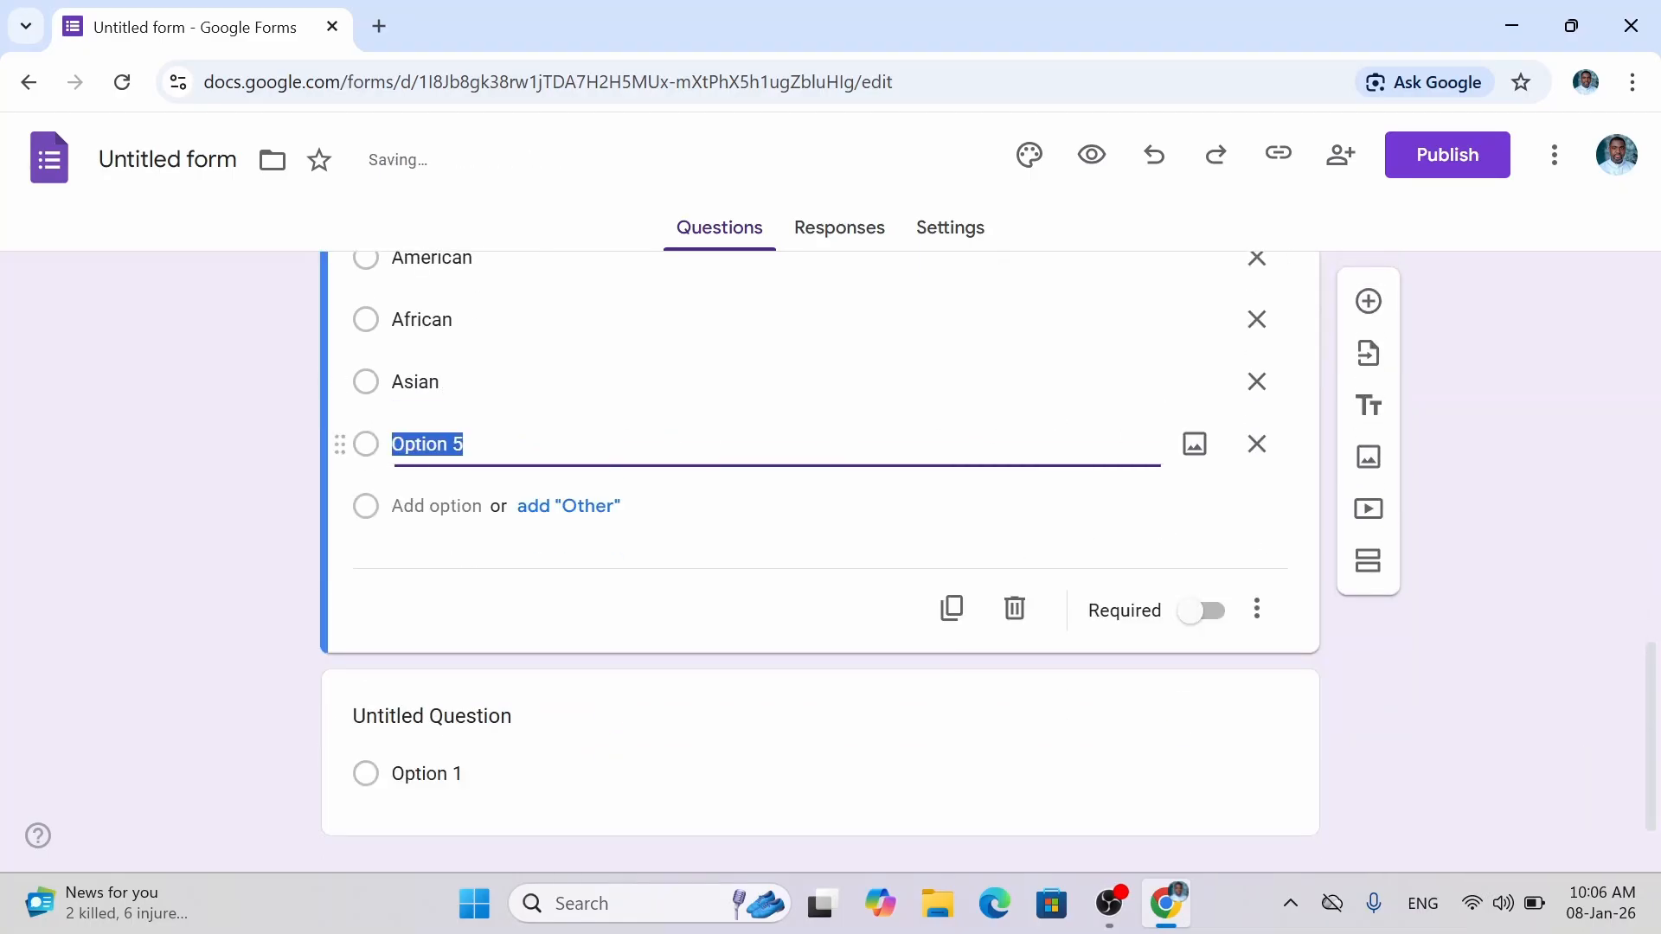
pyautogui.write('Eur')
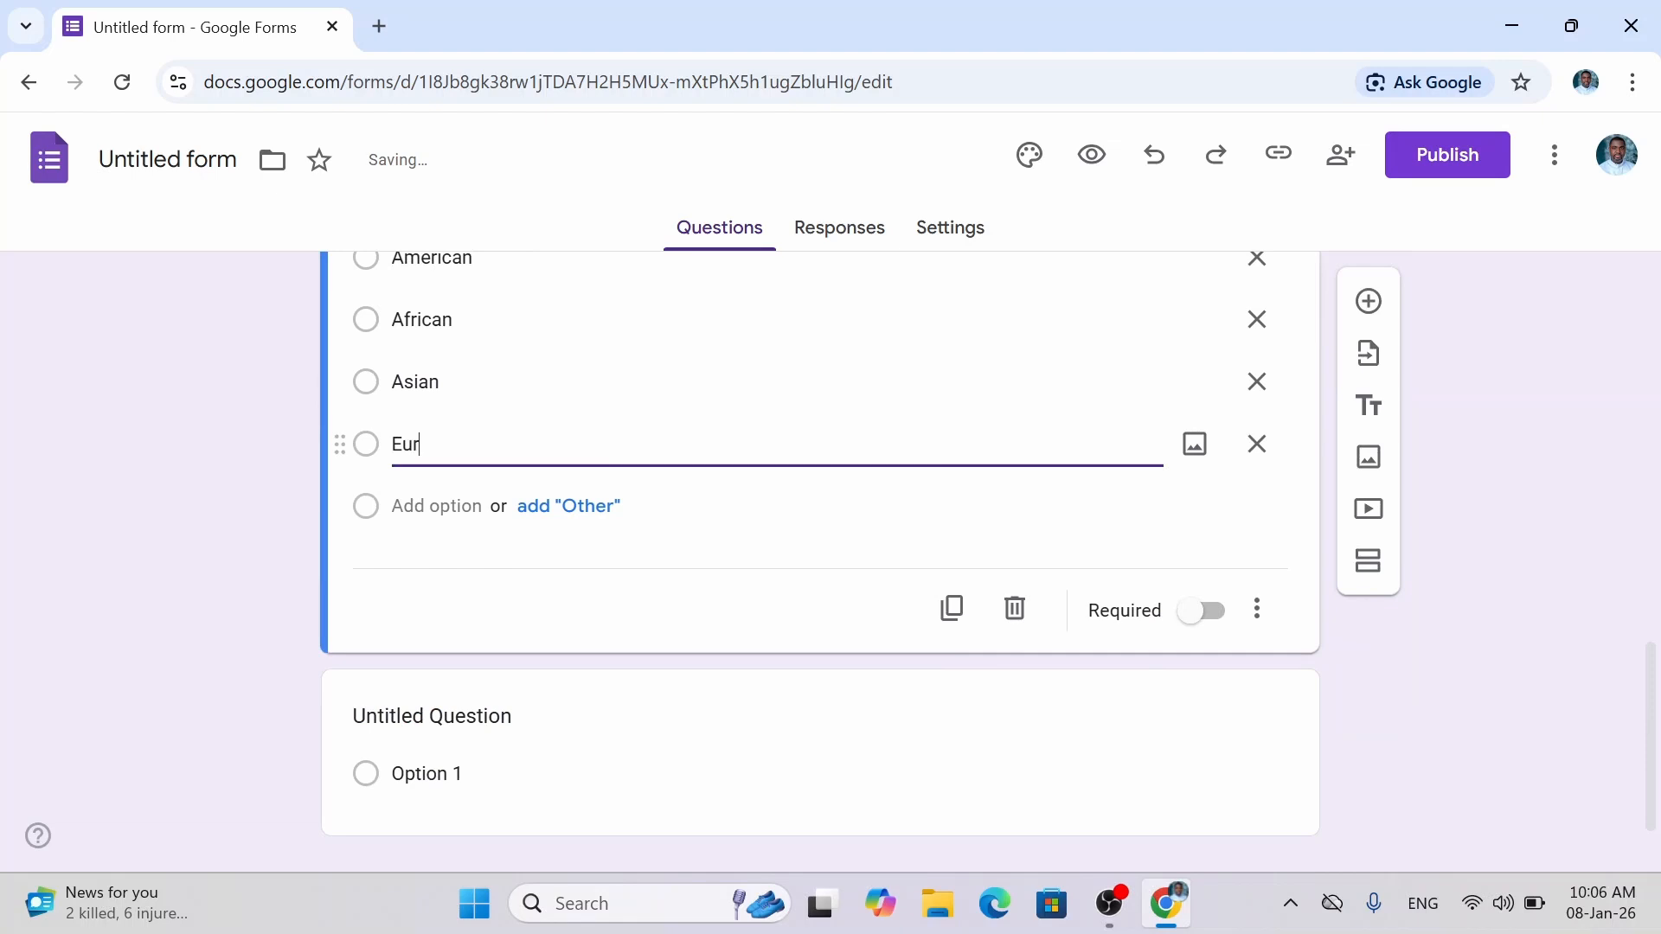
pyautogui.write('opi')
pyautogui.press('BackSpace')
pyautogui.write('ean')
pyautogui.click(435, 508)
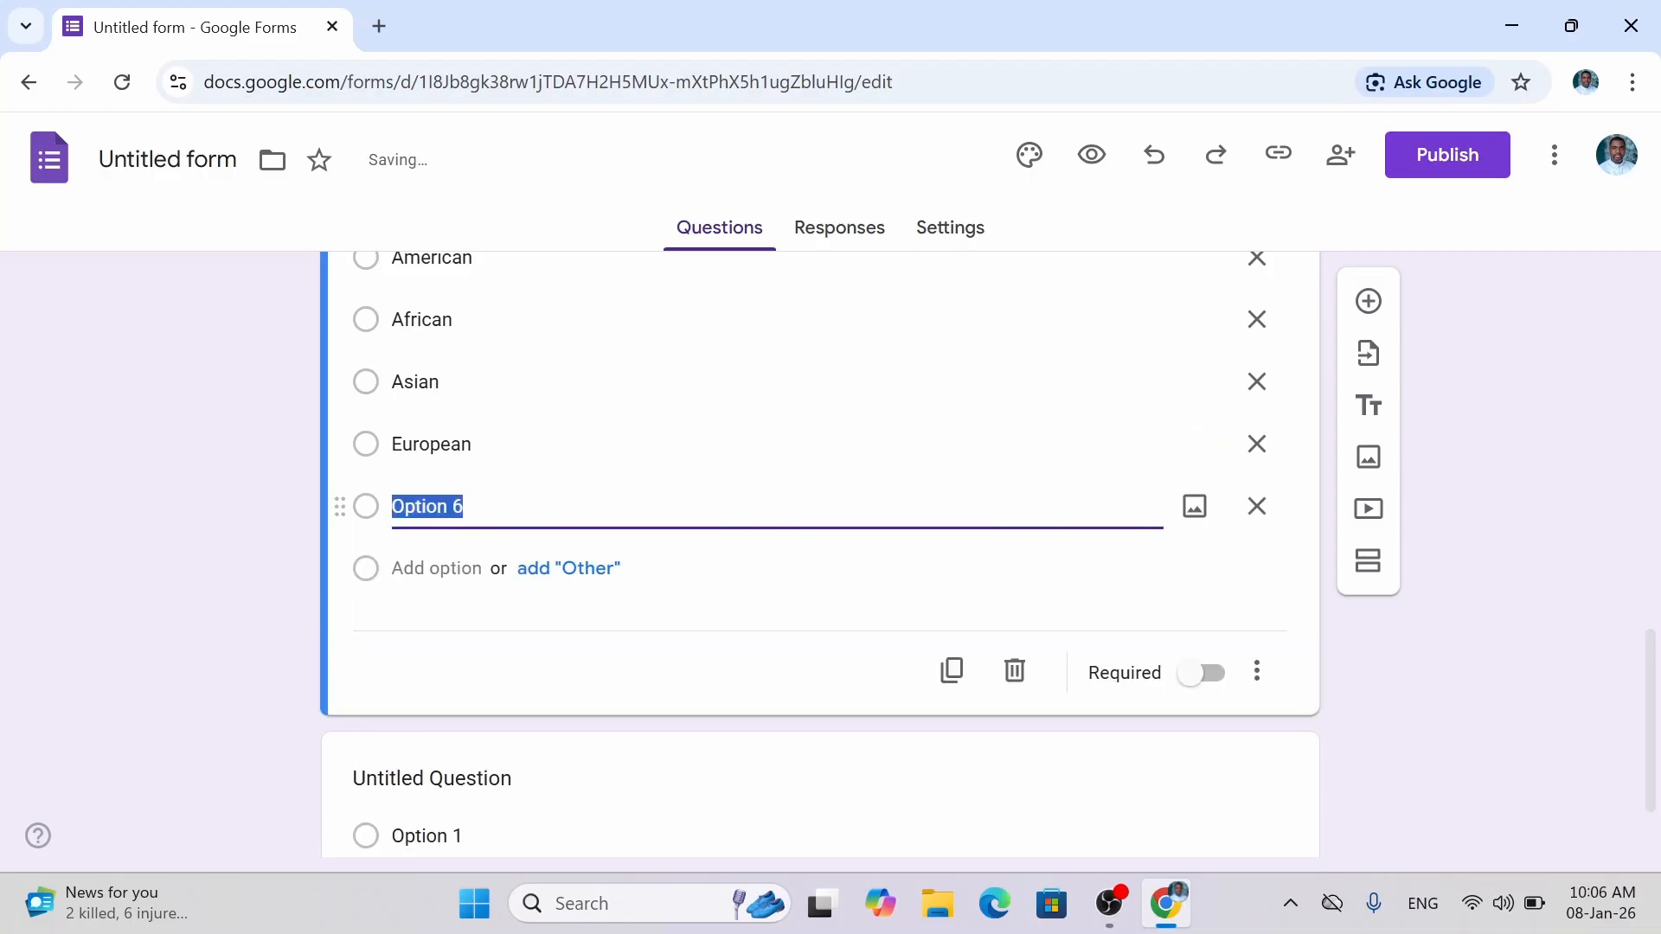
pyautogui.write('Middle')
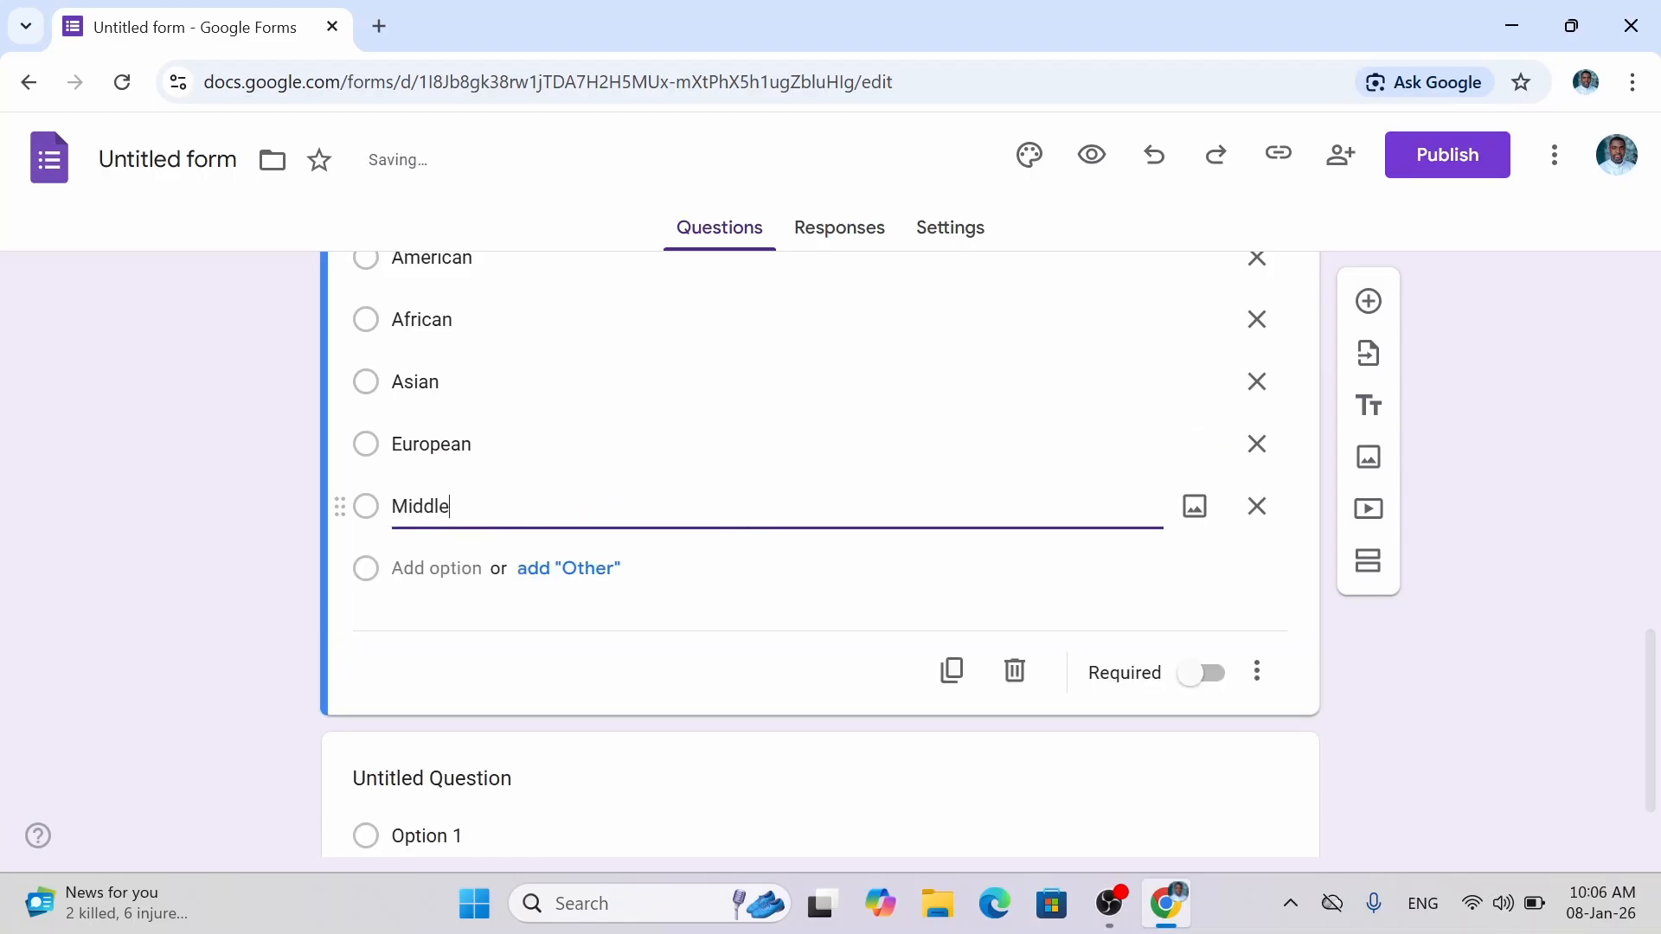
pyautogui.write(' East')
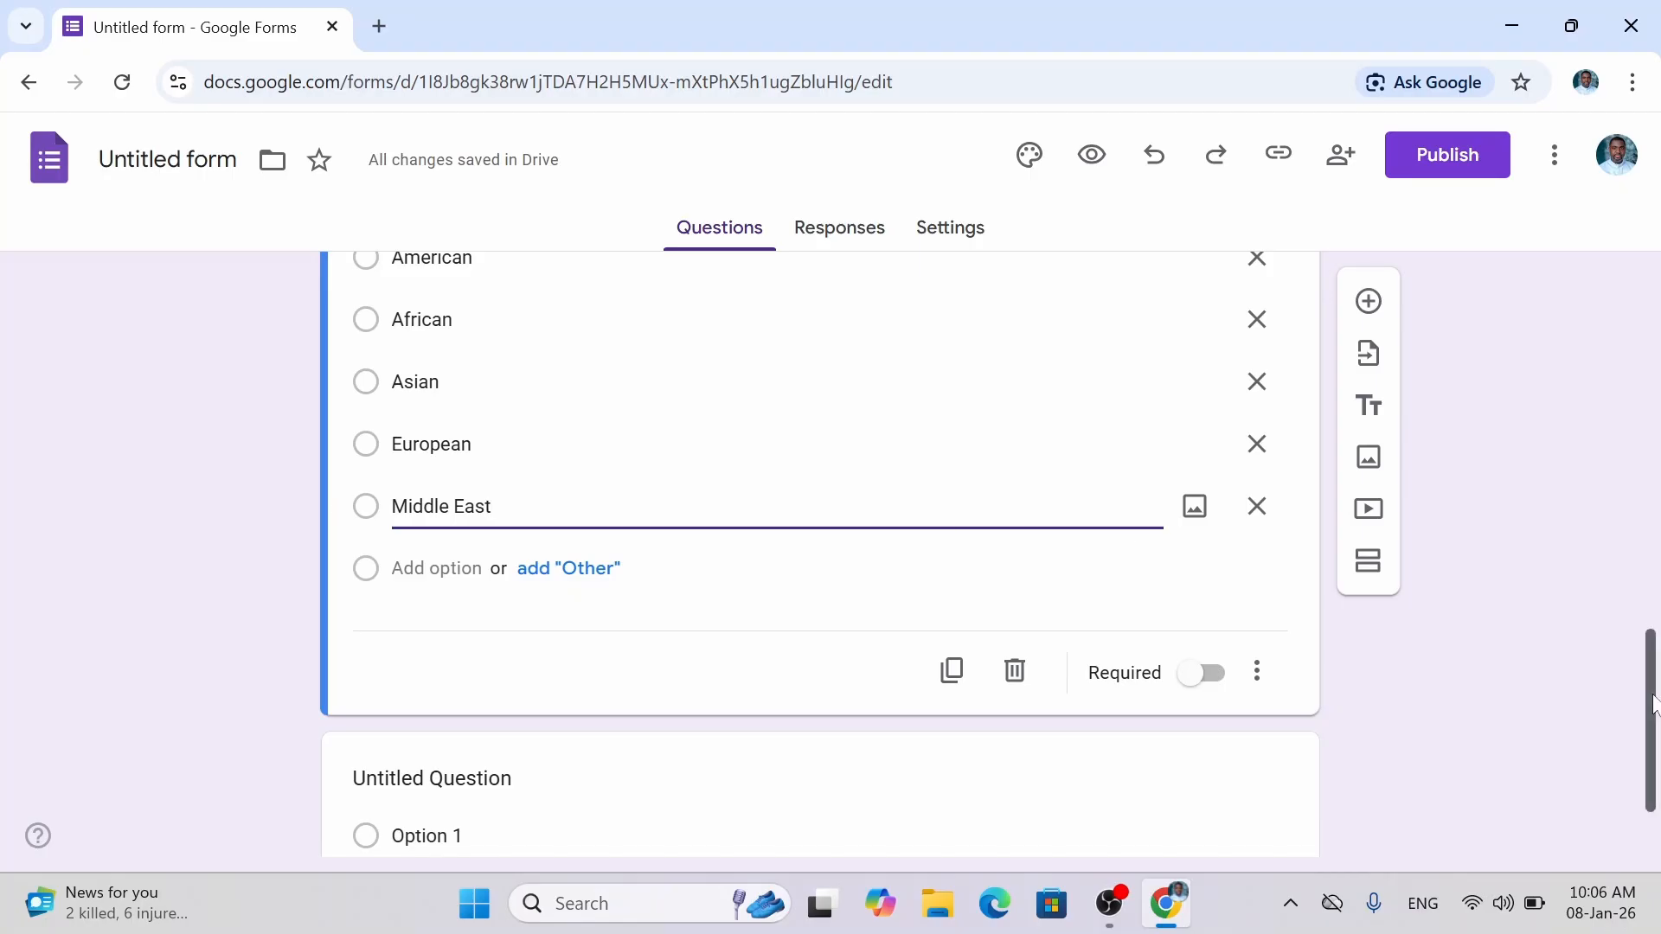
pyautogui.moveTo(1654, 705); pyautogui.dragTo(1653, 692)
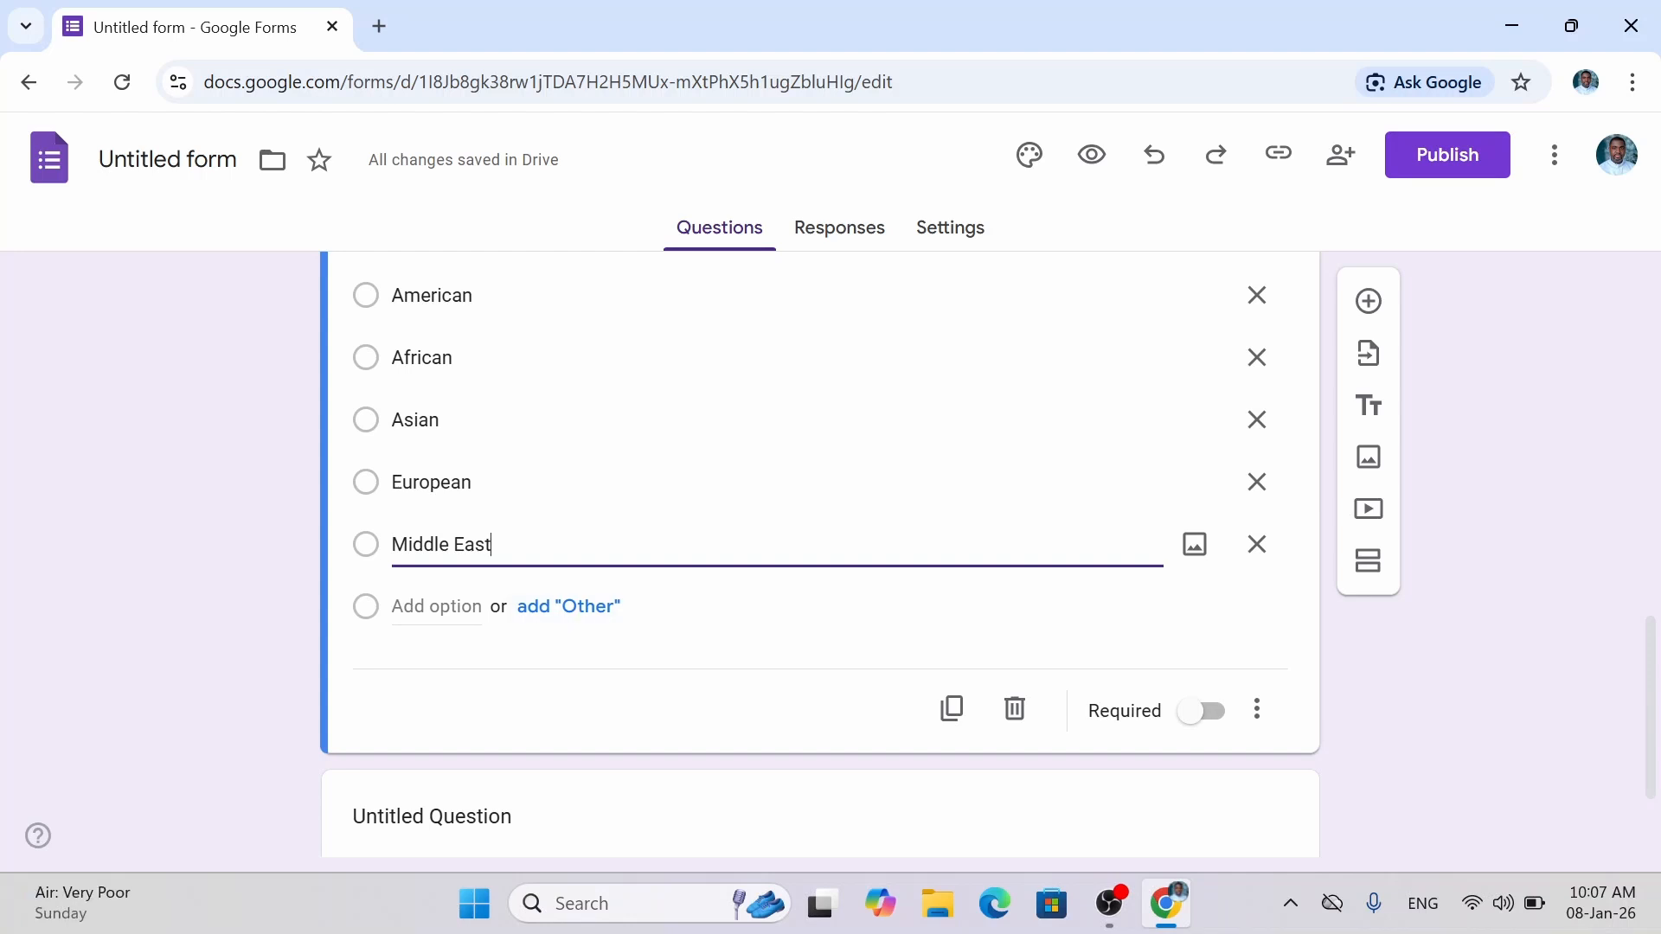
# Add an 'Other' write-in option to Cultural Background below Middle East.
pyautogui.click(610, 619)
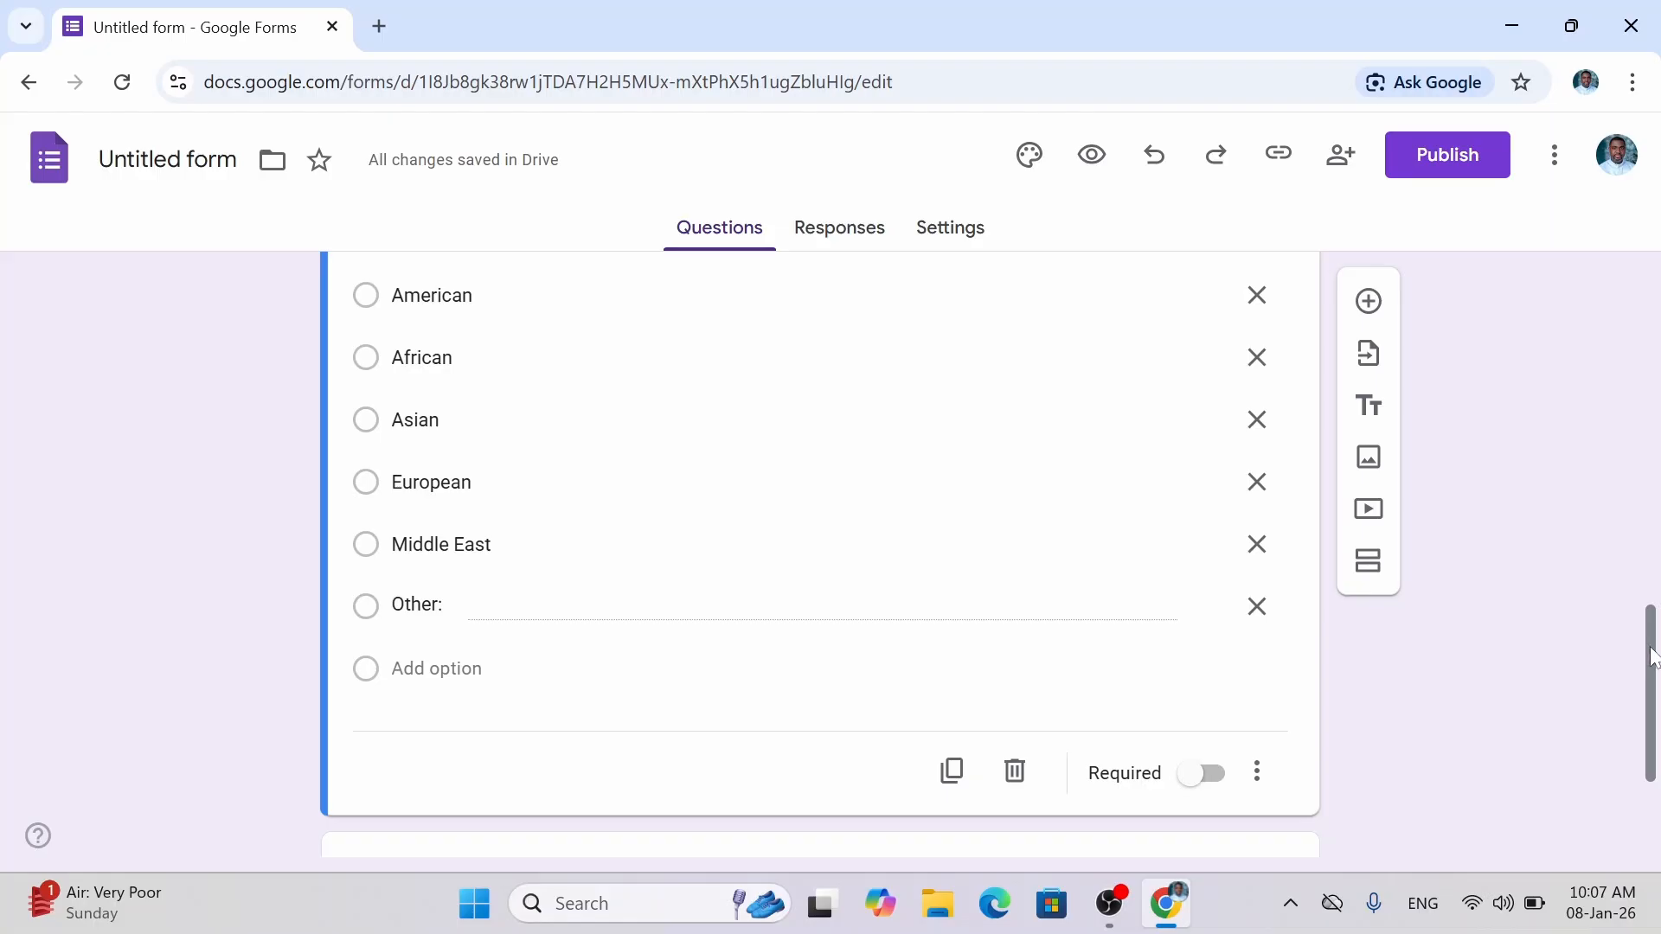
pyautogui.moveTo(1649, 663); pyautogui.dragTo(1655, 716)
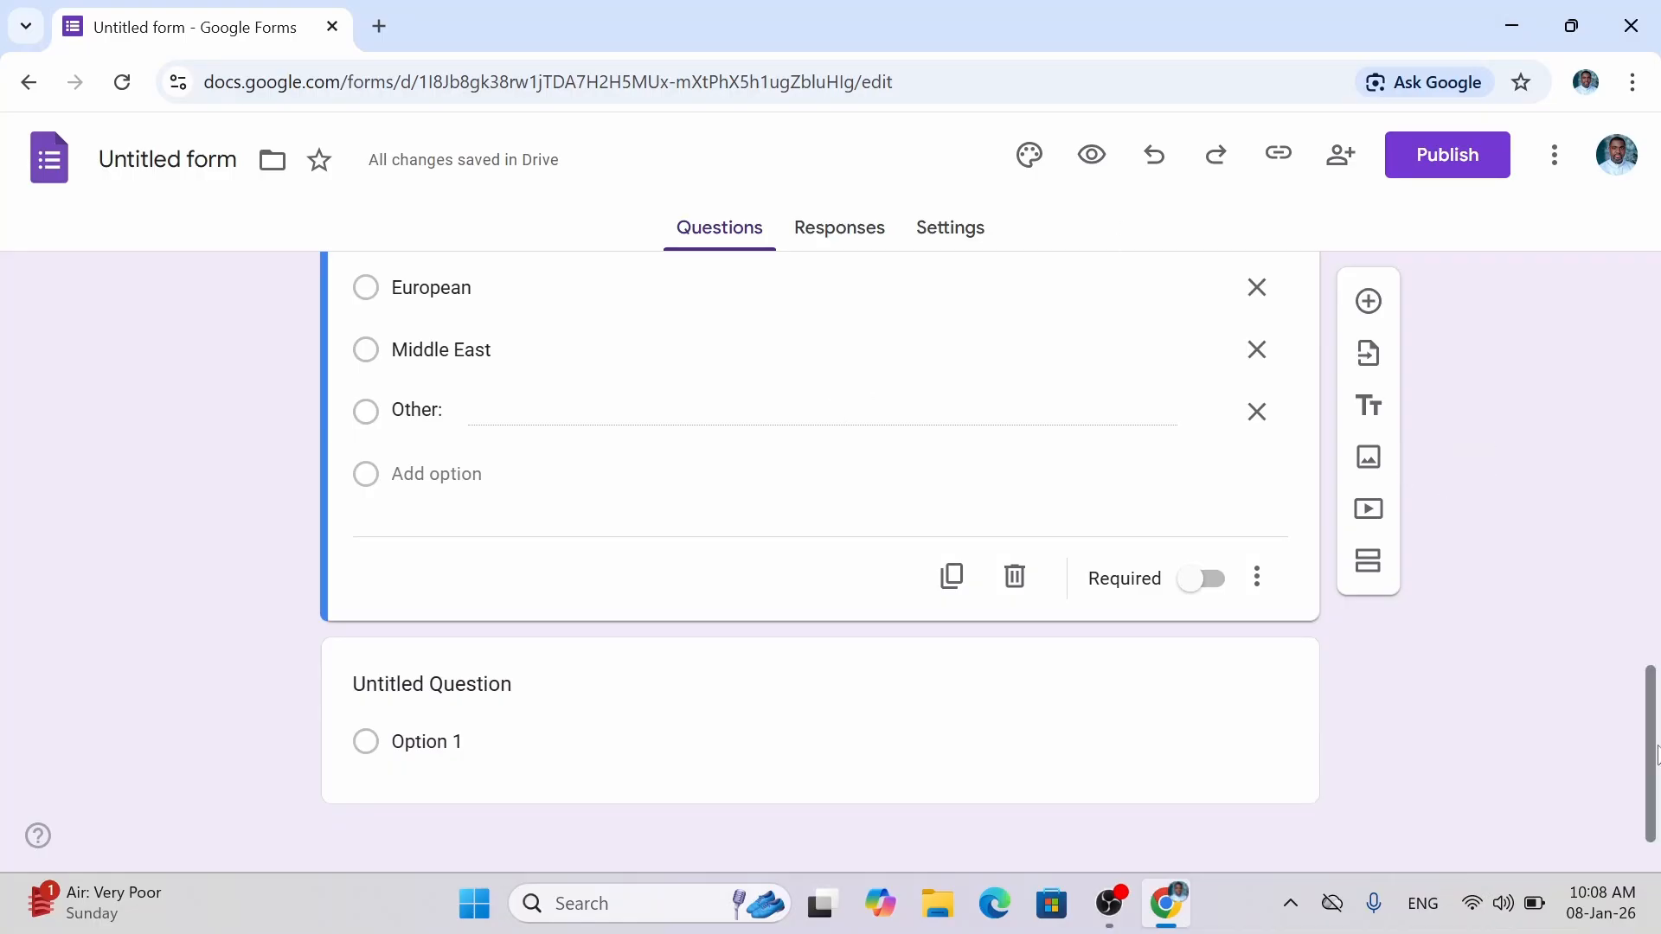
pyautogui.moveTo(1658, 747); pyautogui.dragTo(1657, 756)
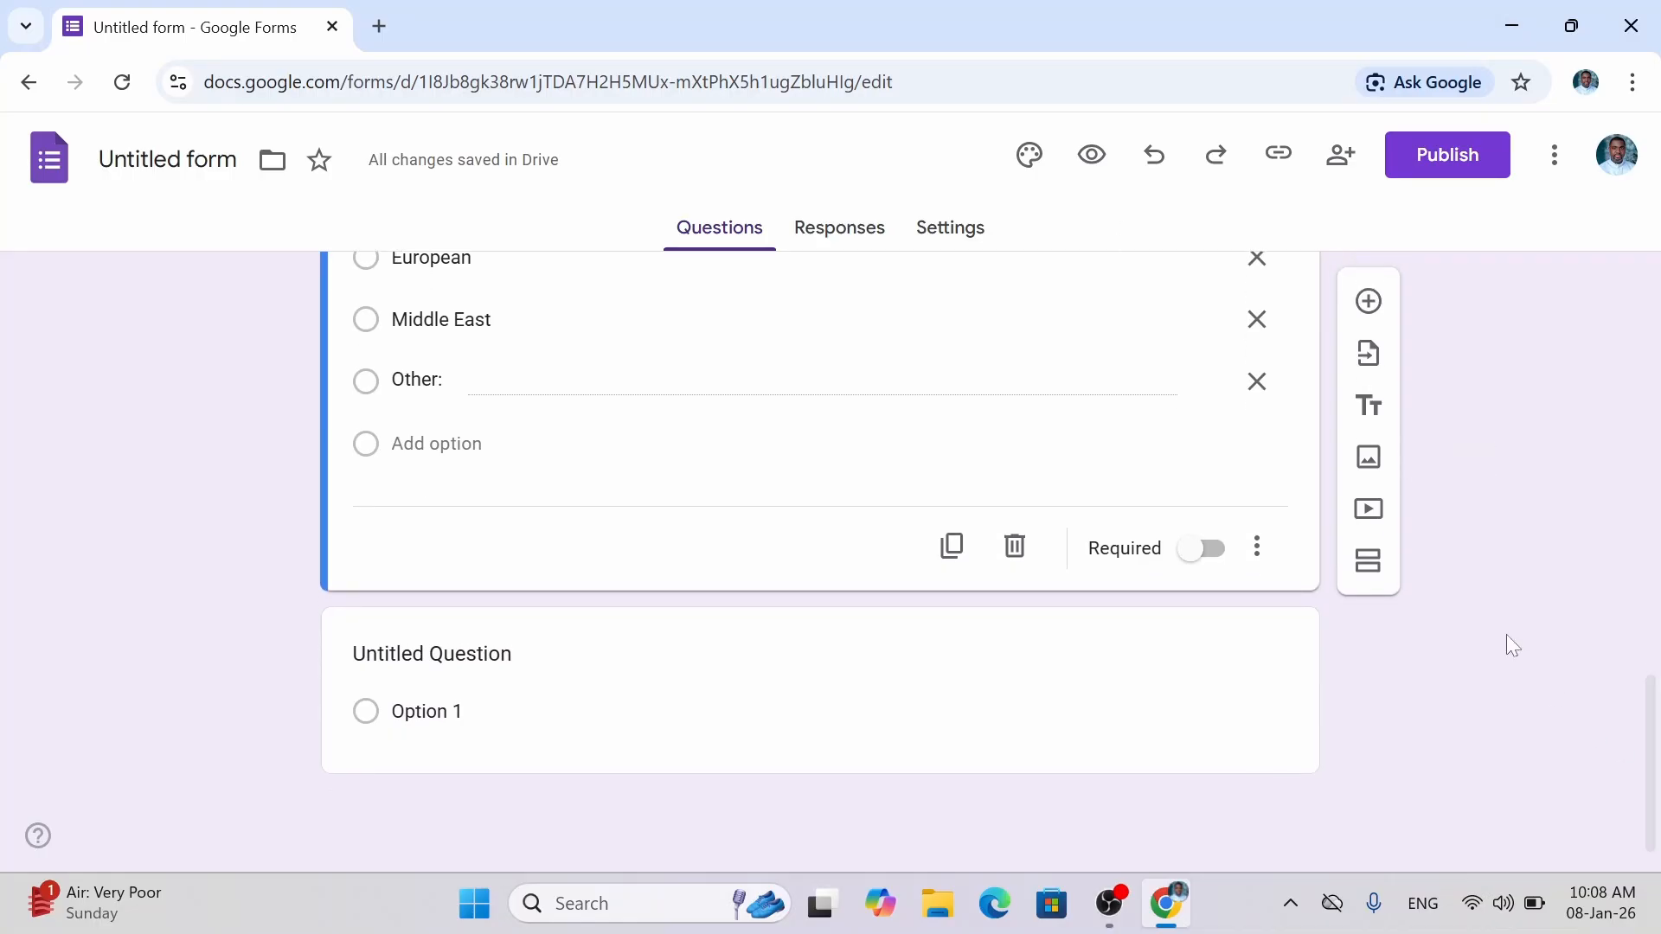
# Add a new question titled 'Age Bracket' below Cultural Background and mark it required.
pyautogui.click(1376, 315)
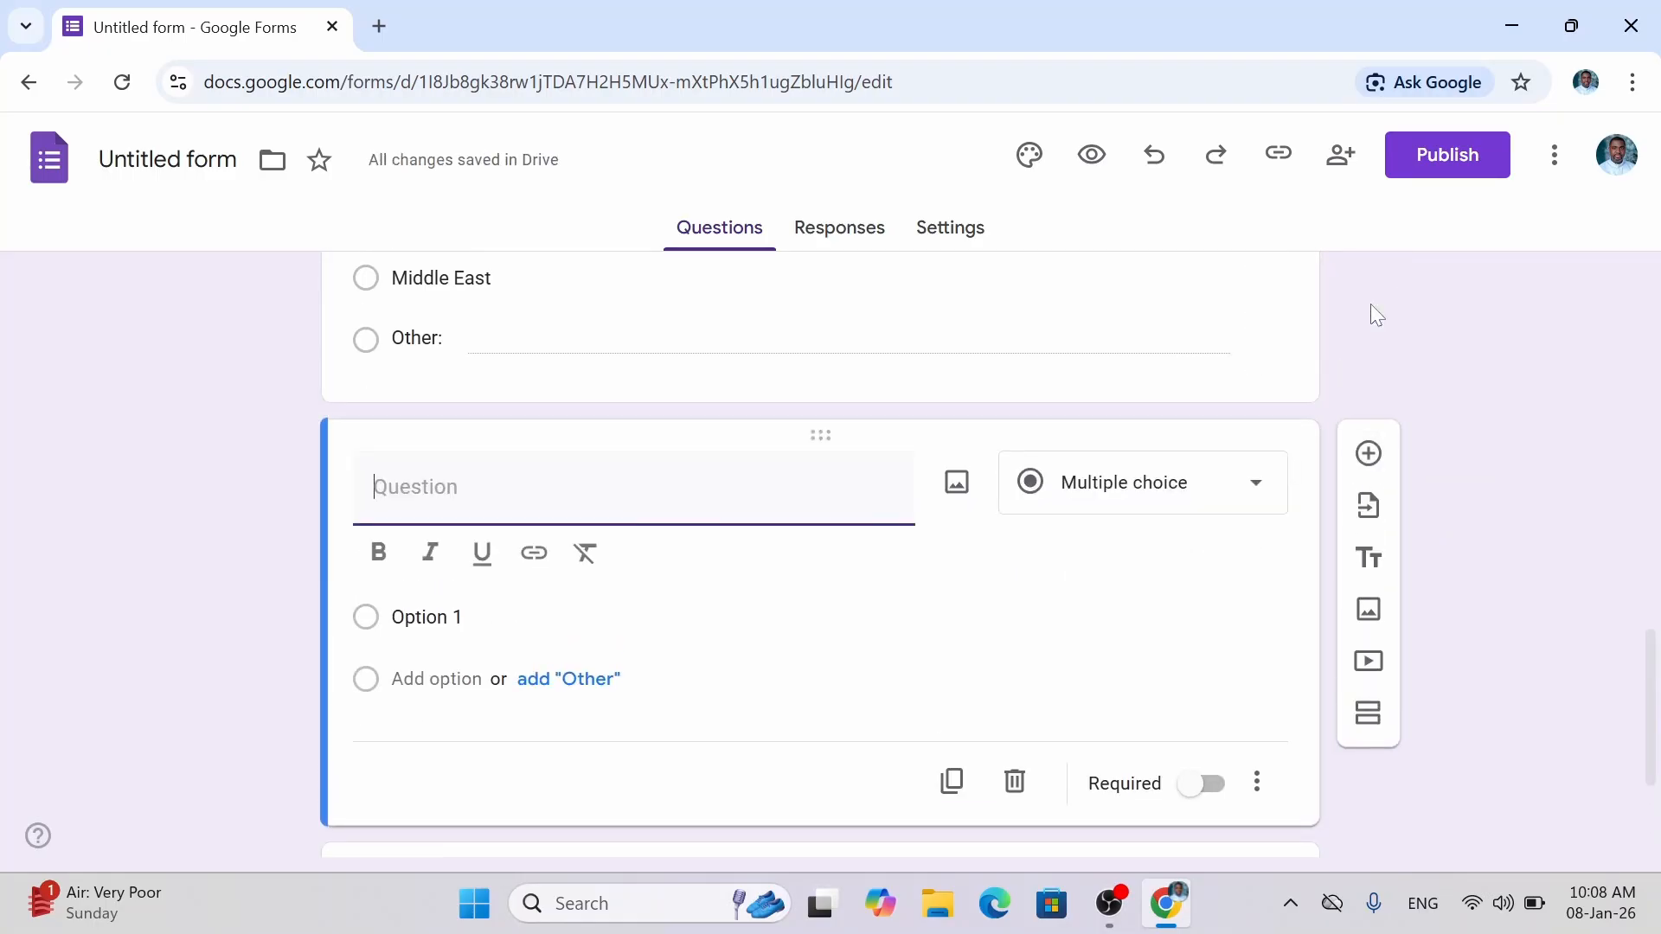
pyautogui.write('Age')
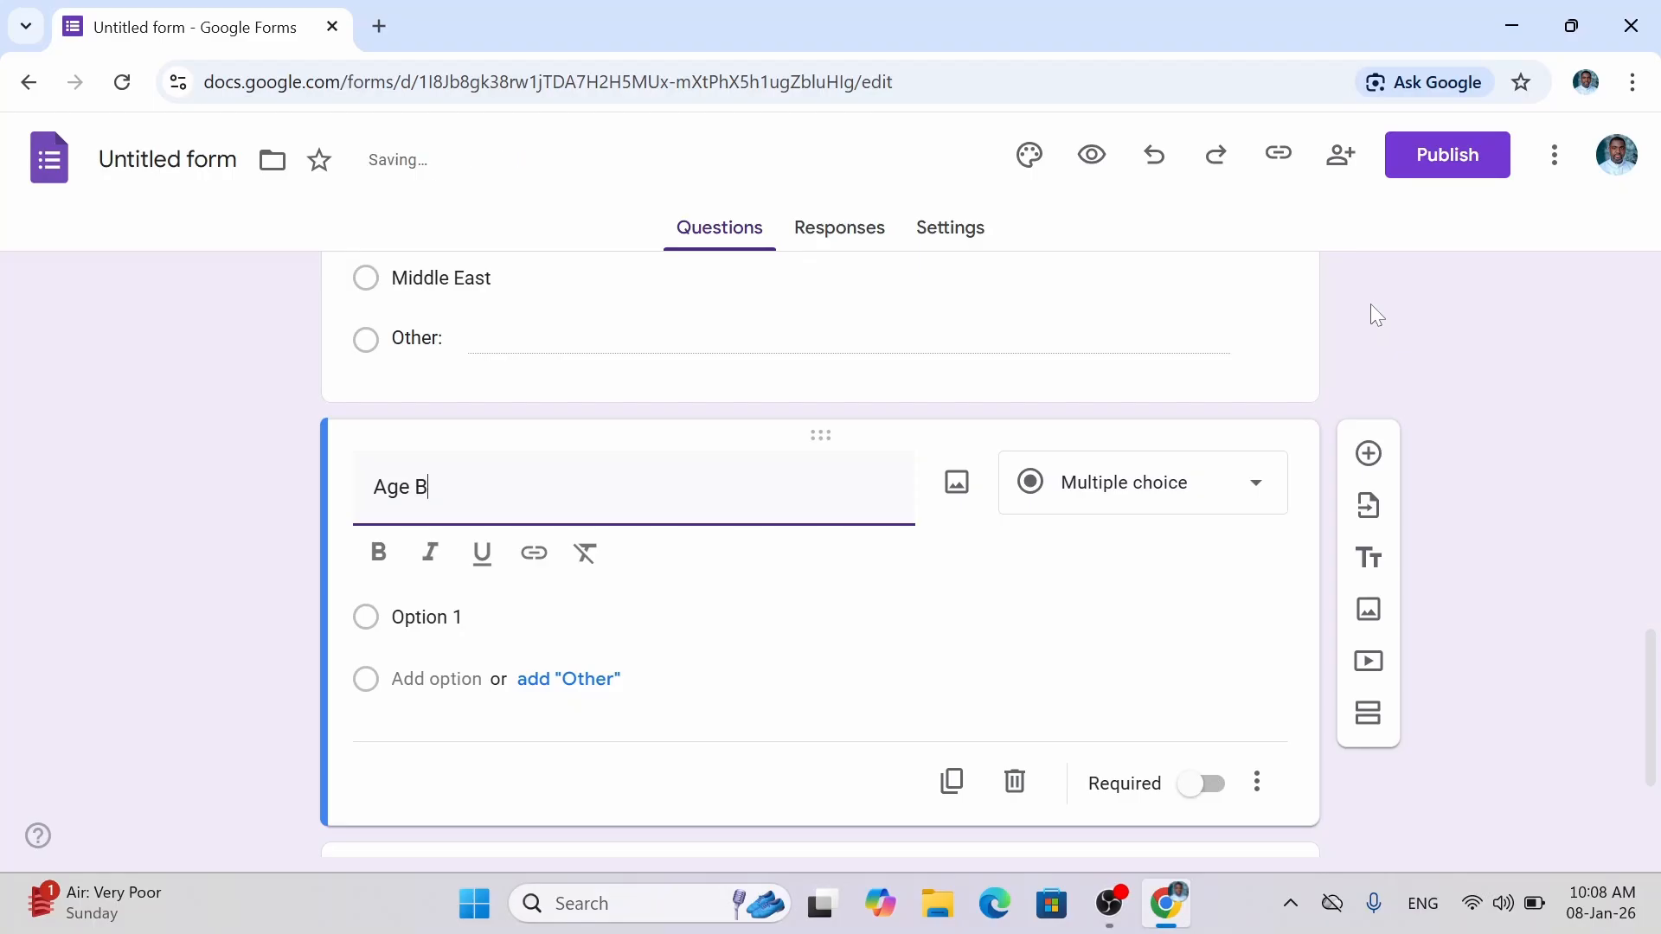
pyautogui.write(' ra')
pyautogui.press('BackSpace')
pyautogui.press('BackSpace')
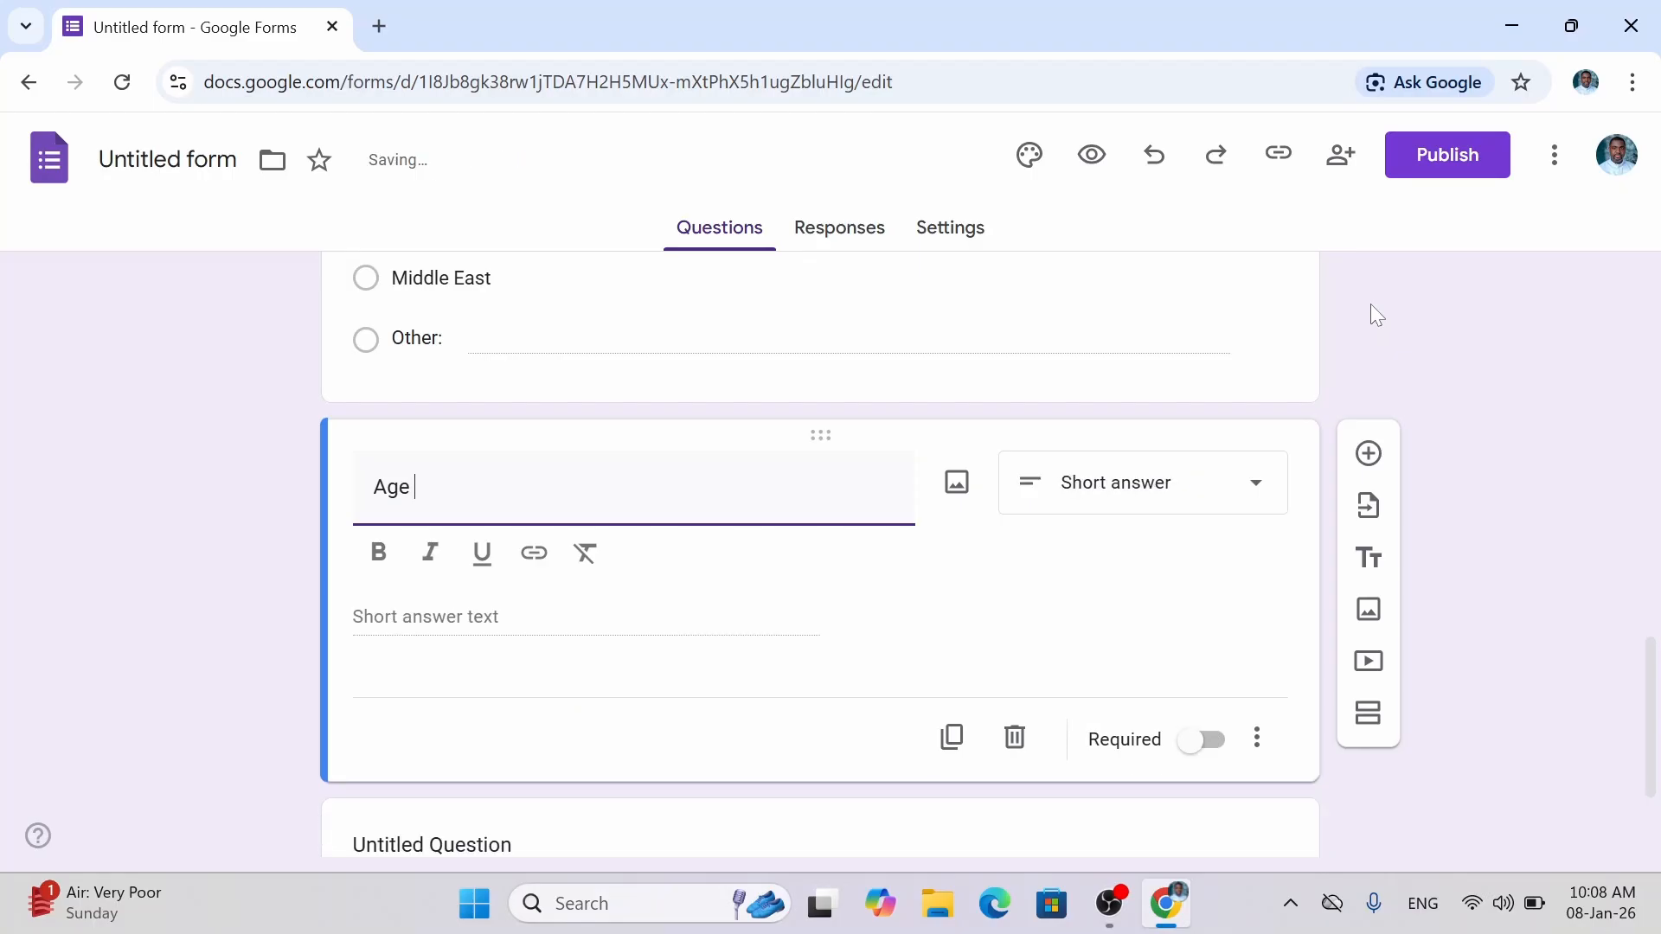
pyautogui.write('Bracket')
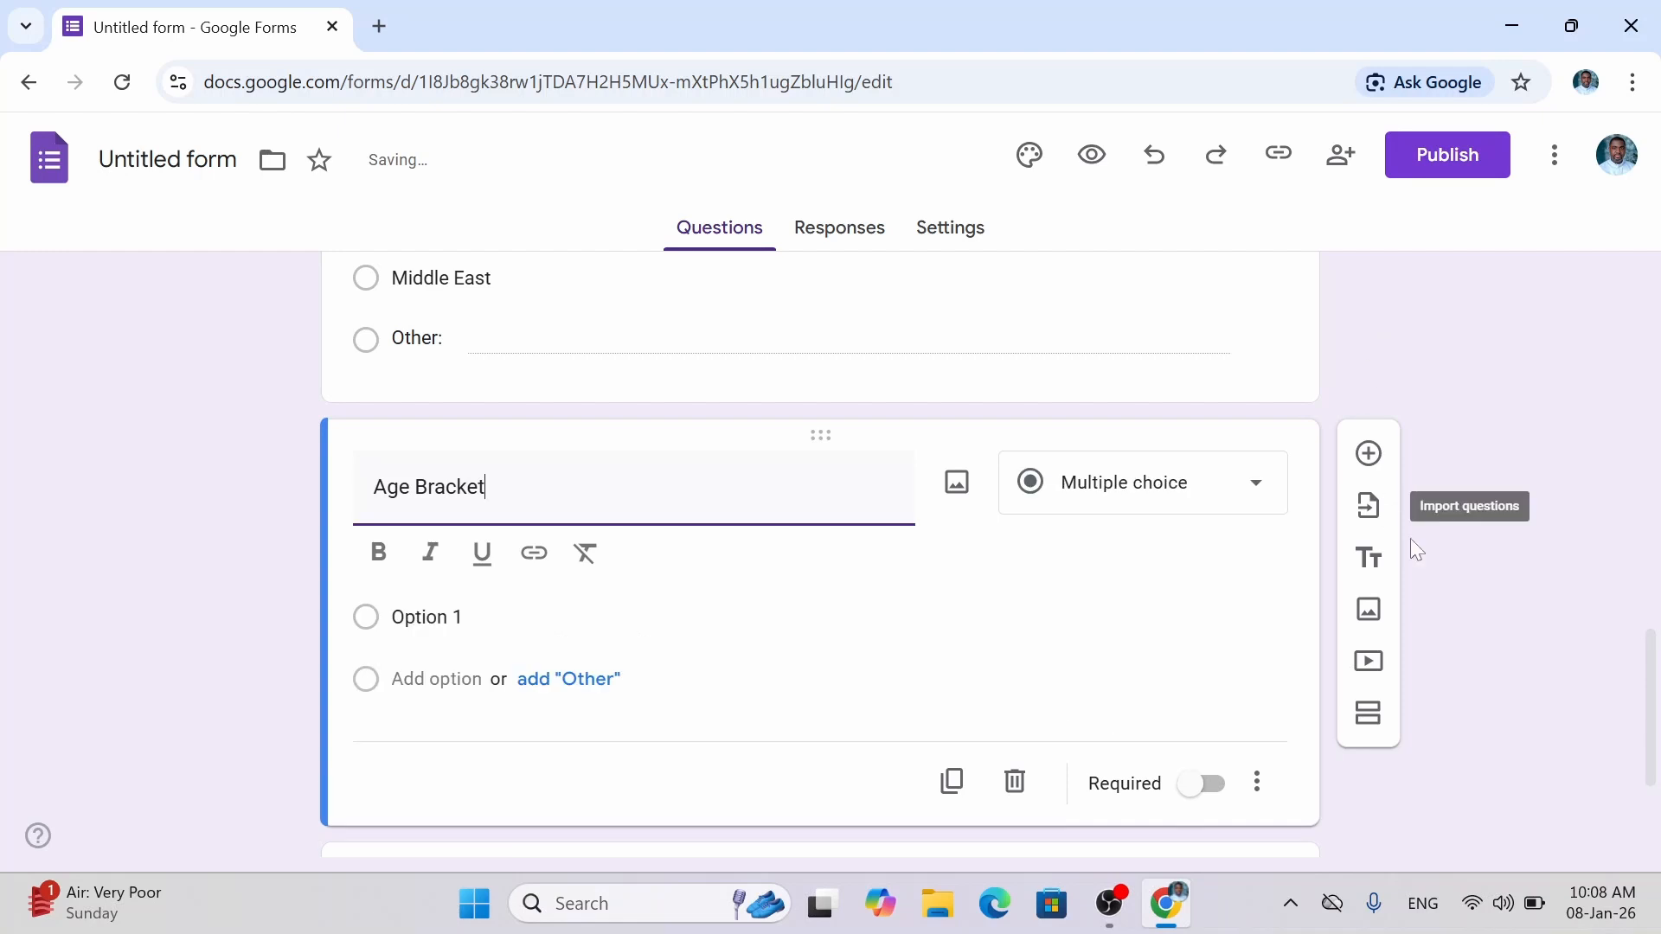
pyautogui.click(1225, 803)
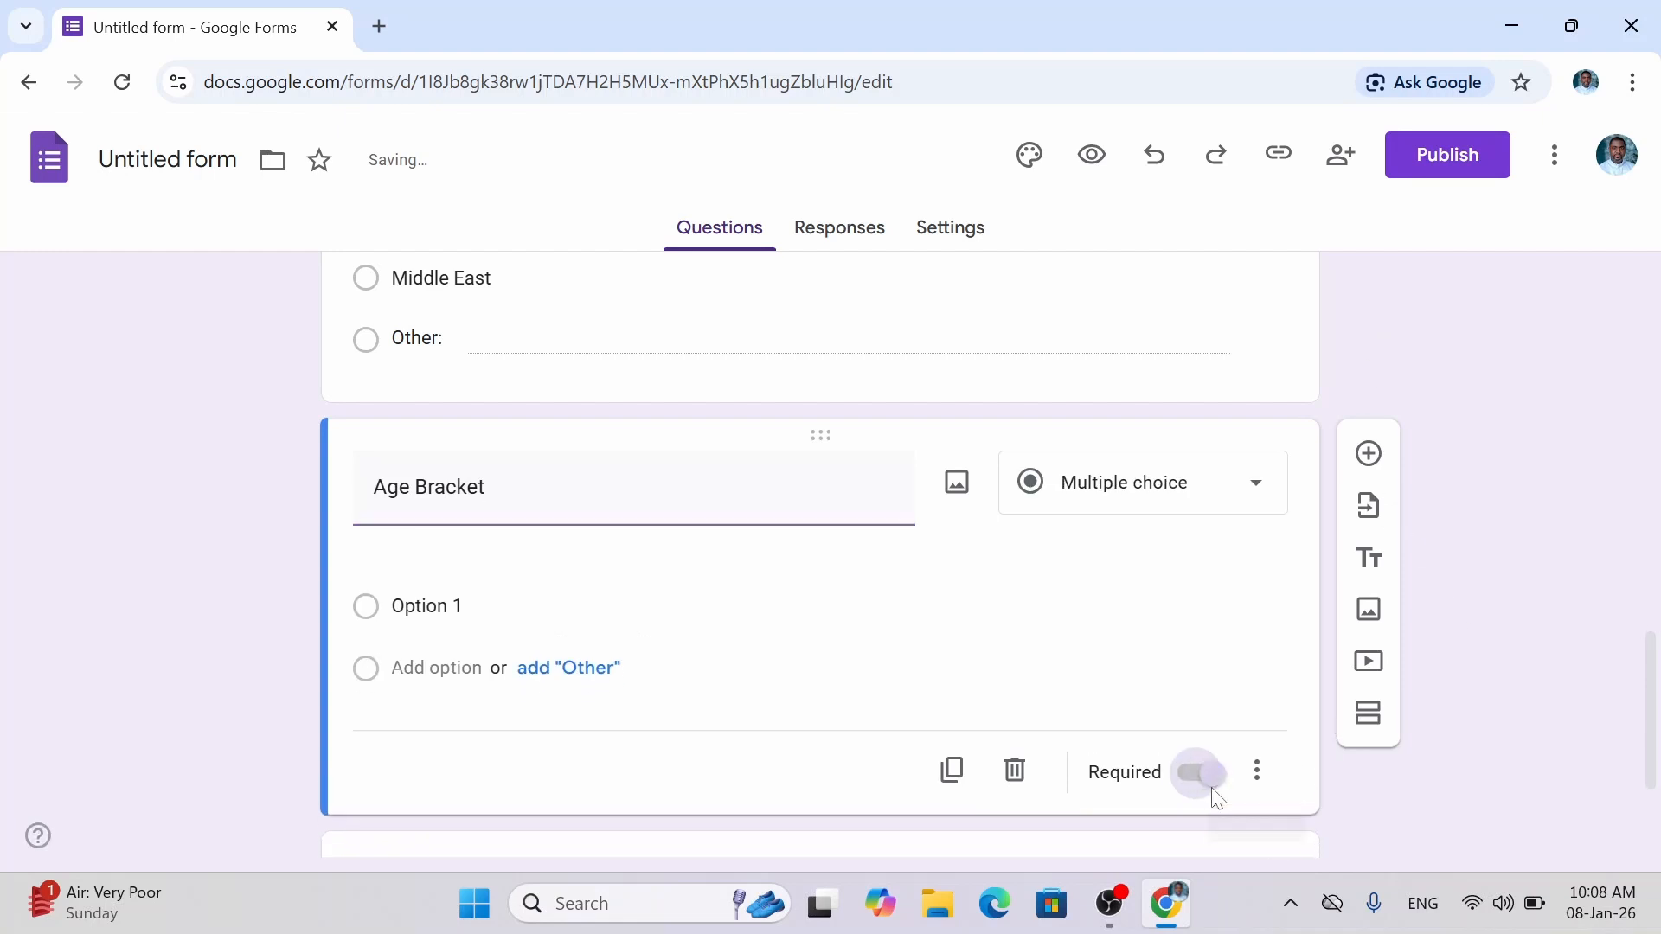
pyautogui.moveTo(1652, 719); pyautogui.dragTo(1653, 614)
# Make the Cultural Background question required.
pyautogui.click(595, 597)
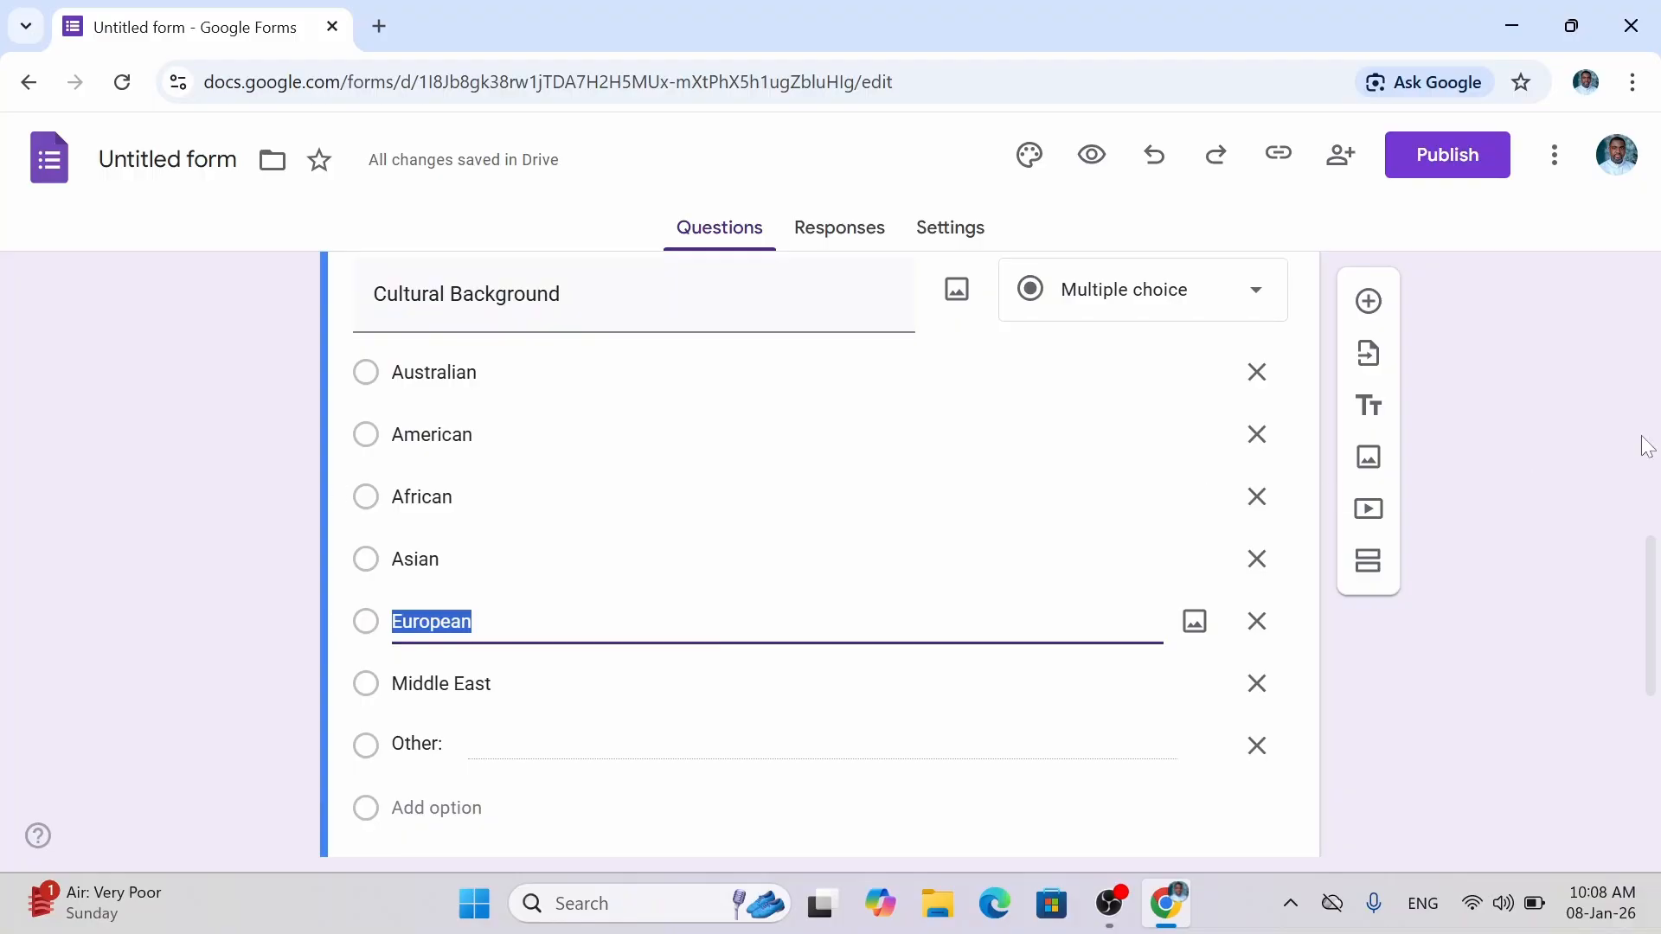
pyautogui.moveTo(1650, 576); pyautogui.dragTo(1650, 645)
pyautogui.click(1207, 685)
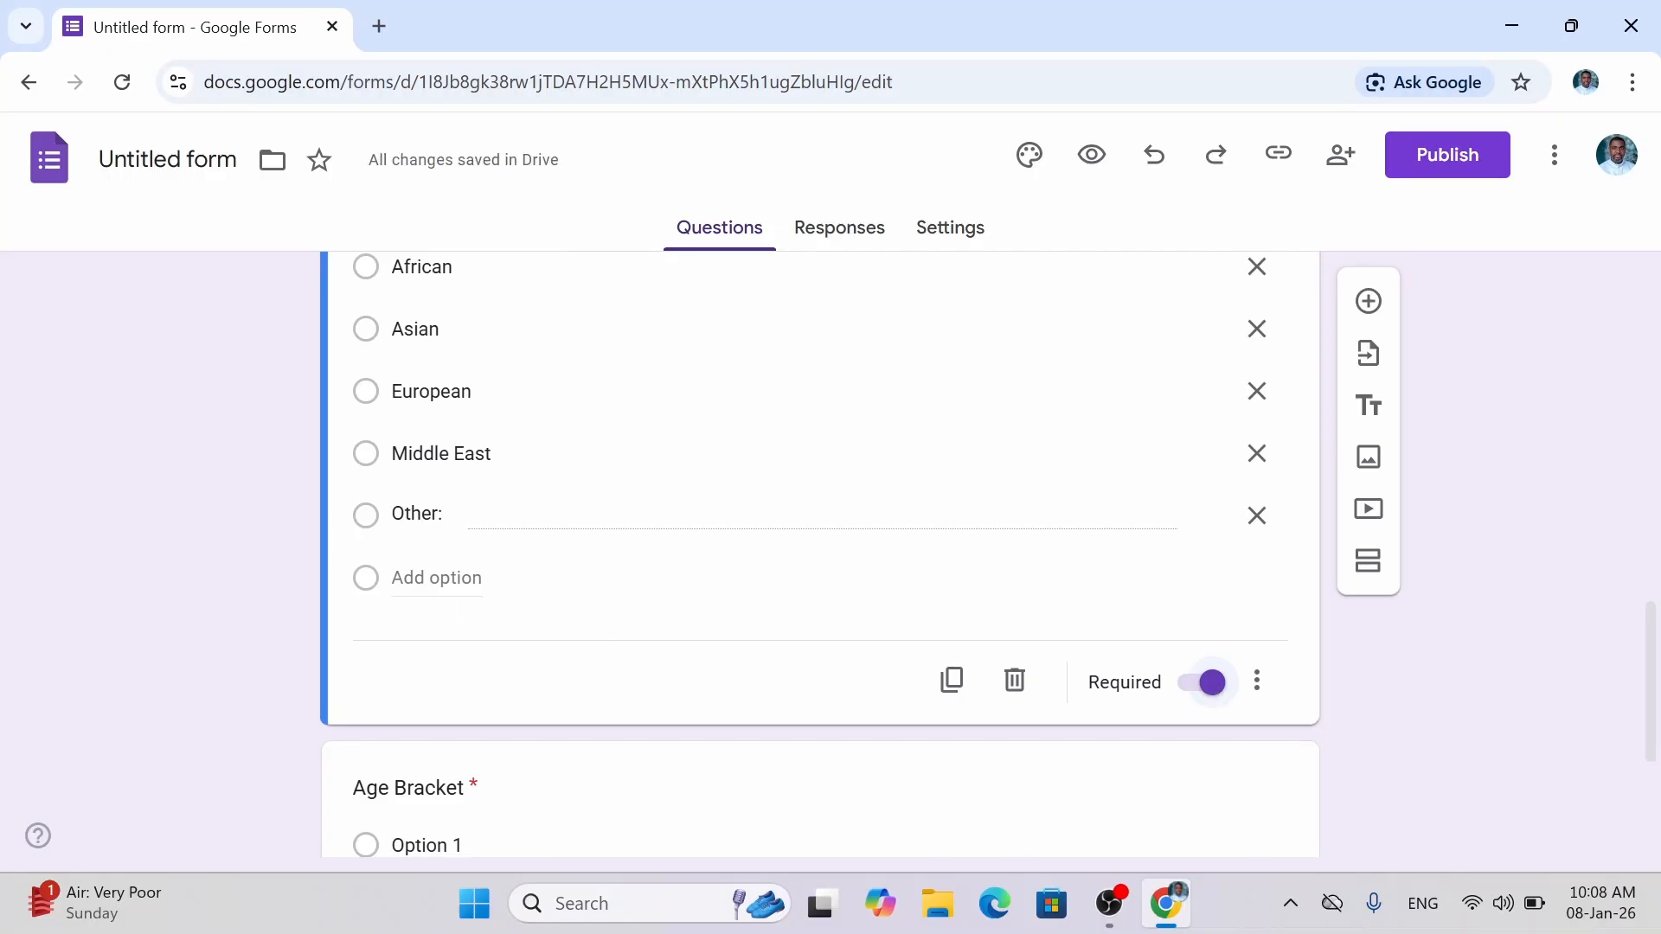
# Add a 'Prefer not so say' choice to Cultural Background just before Other.
pyautogui.click(459, 595)
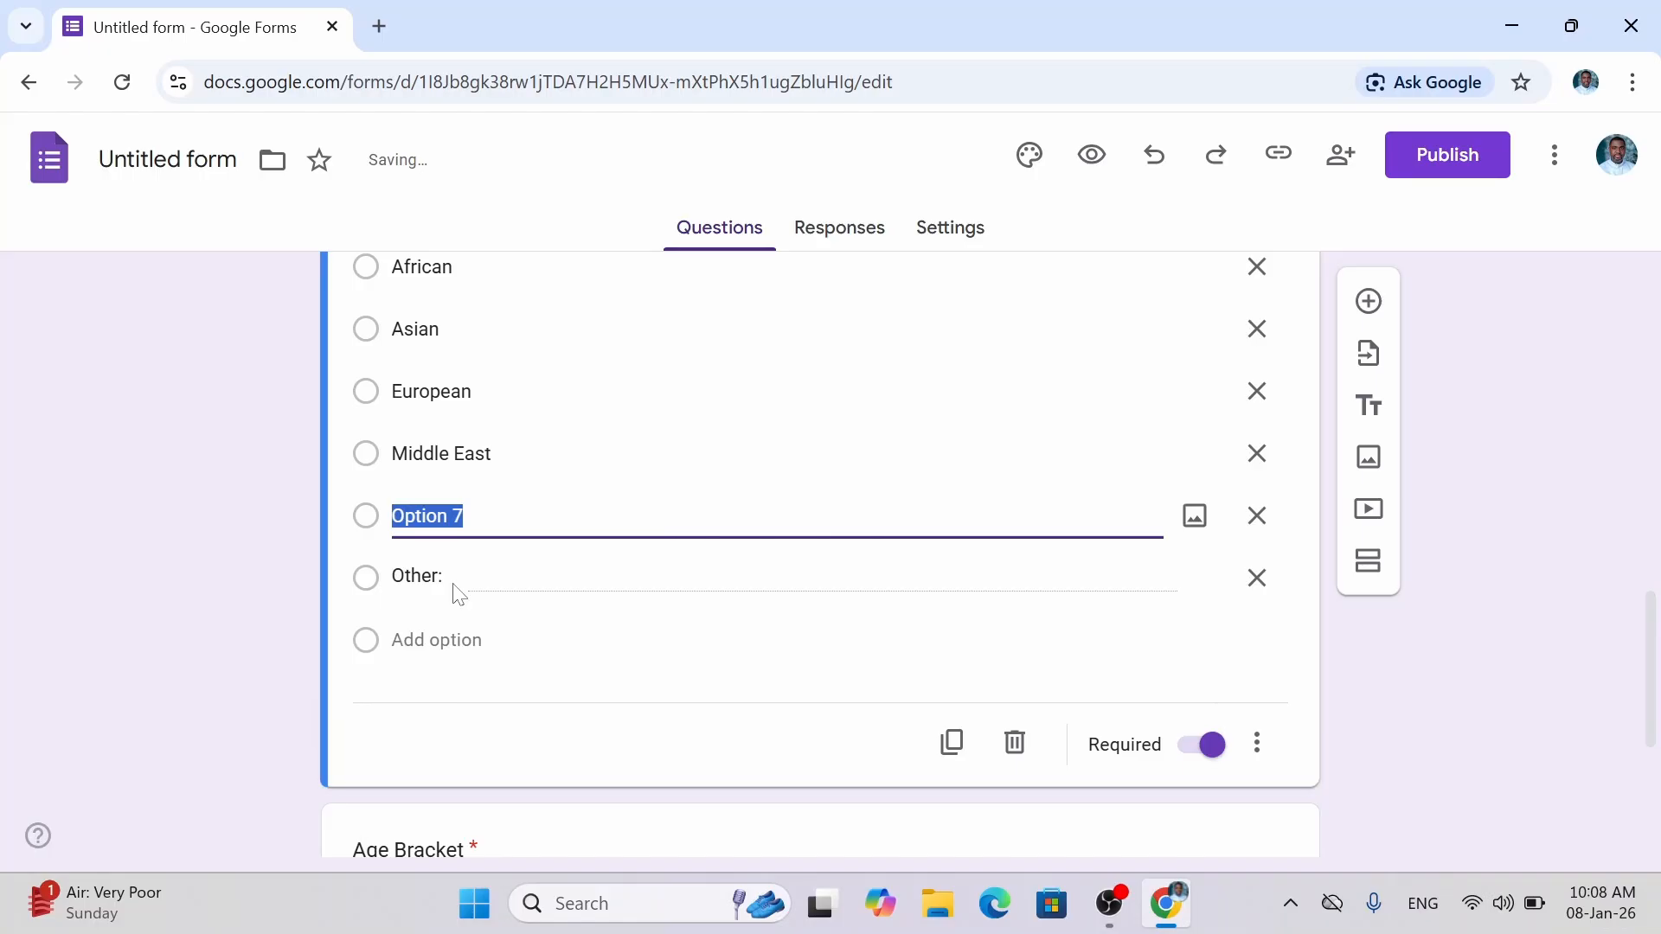
pyautogui.write('Prefe')
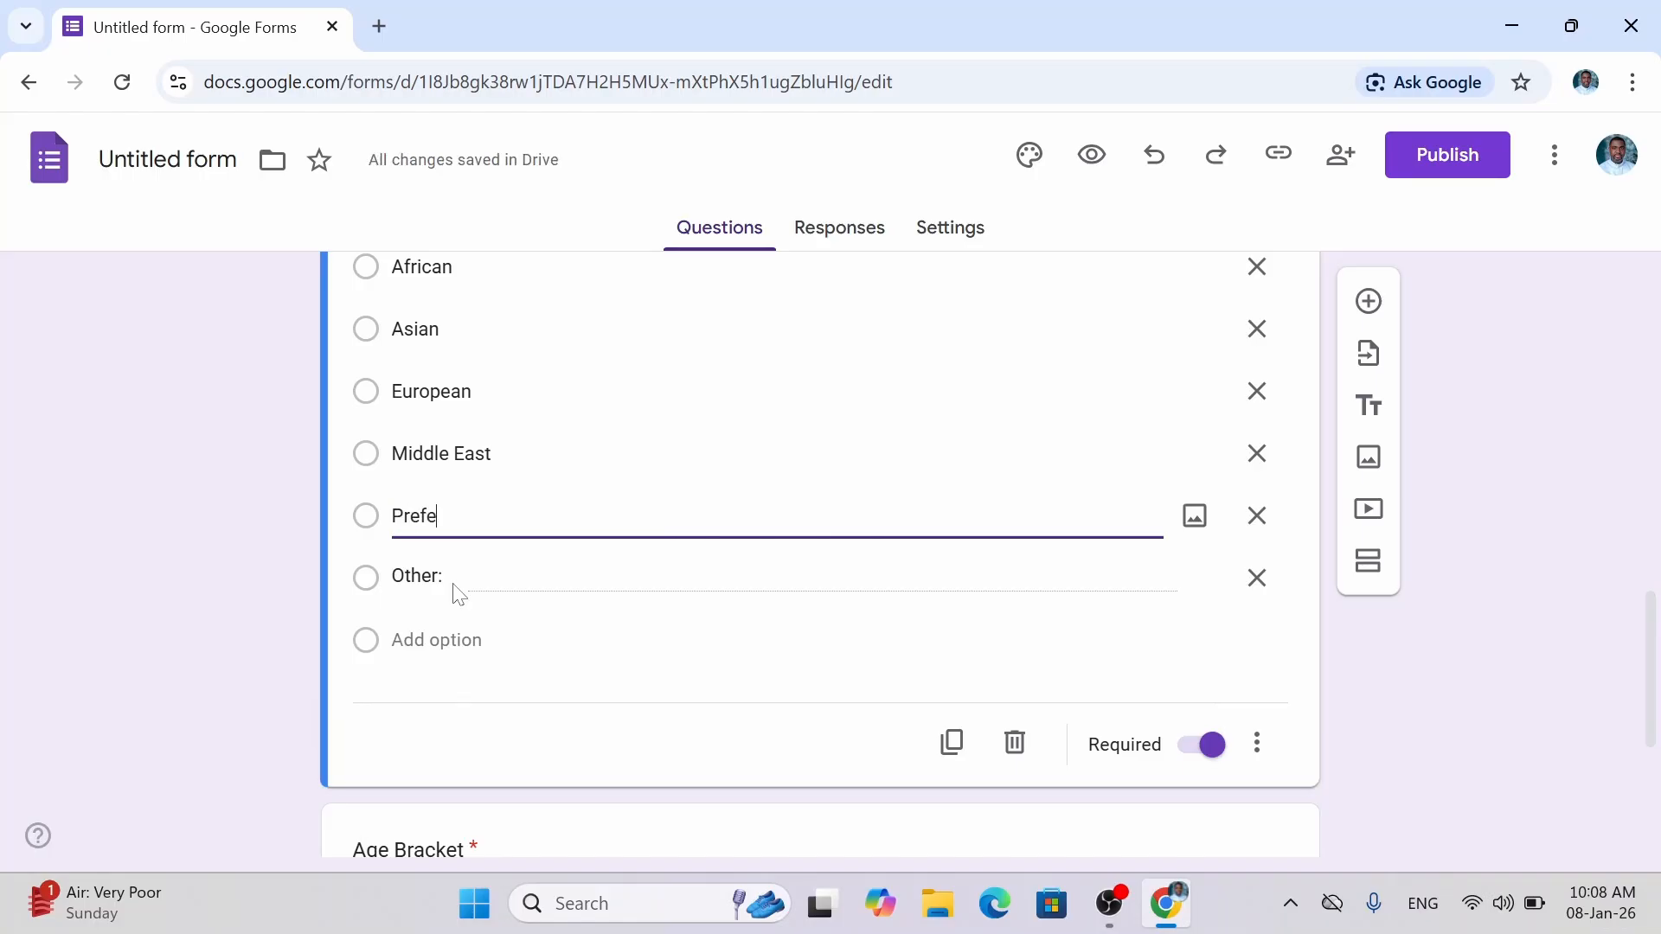
pyautogui.write('r noy')
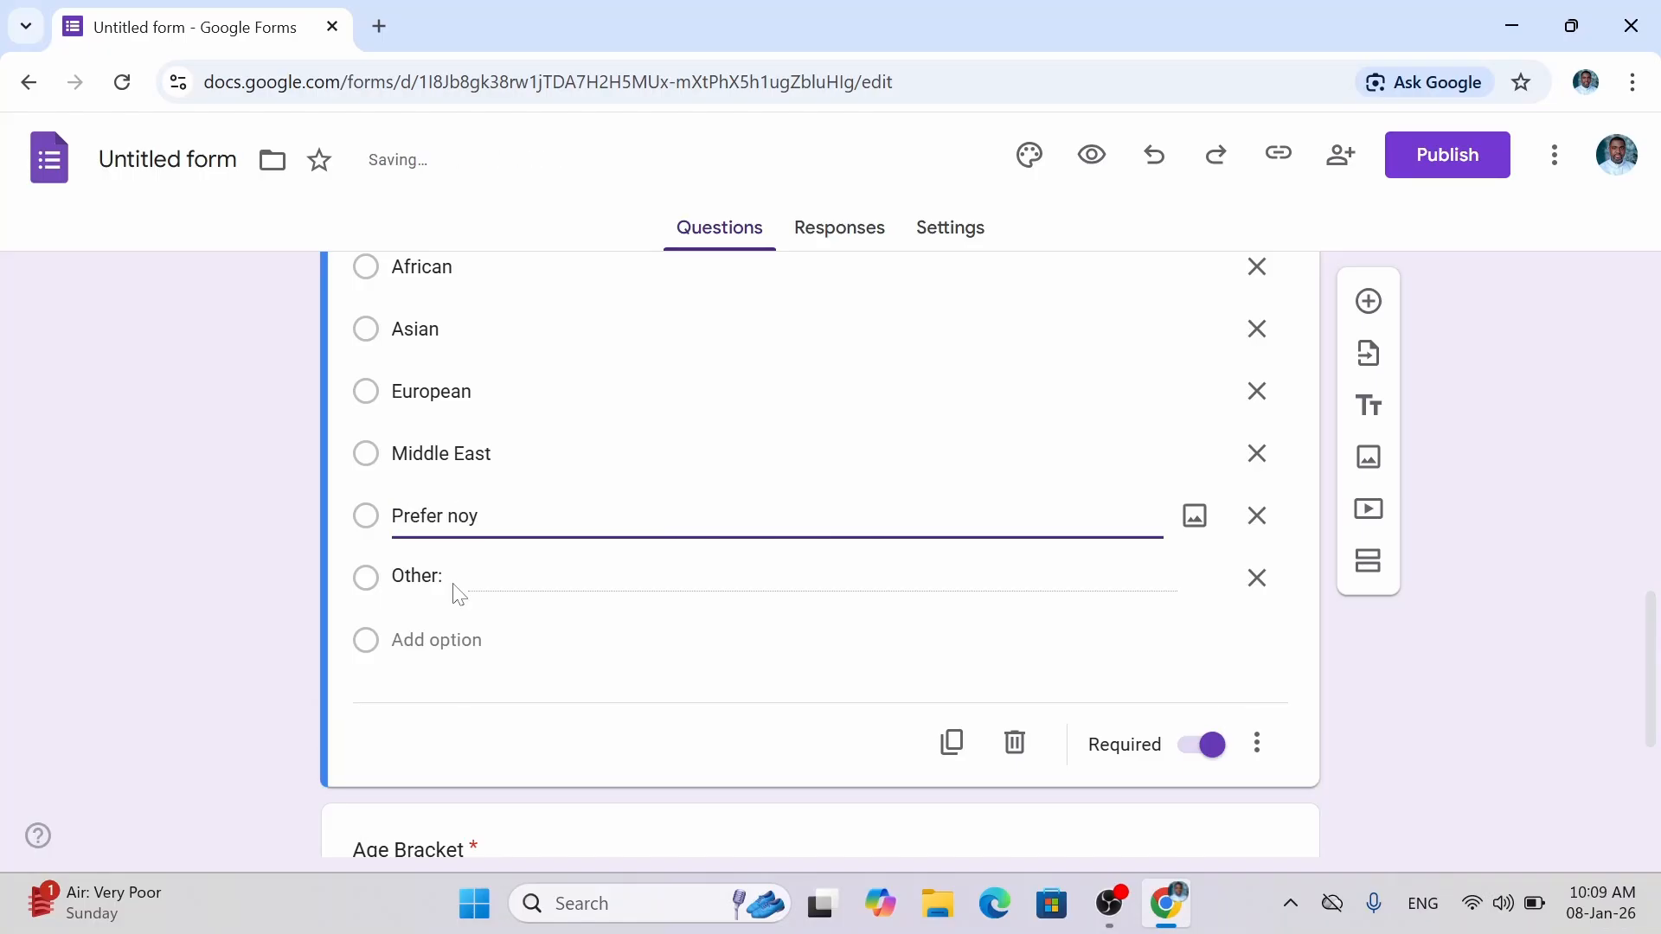
pyautogui.press('BackSpace')
pyautogui.write('t so say')
pyautogui.click(1473, 667)
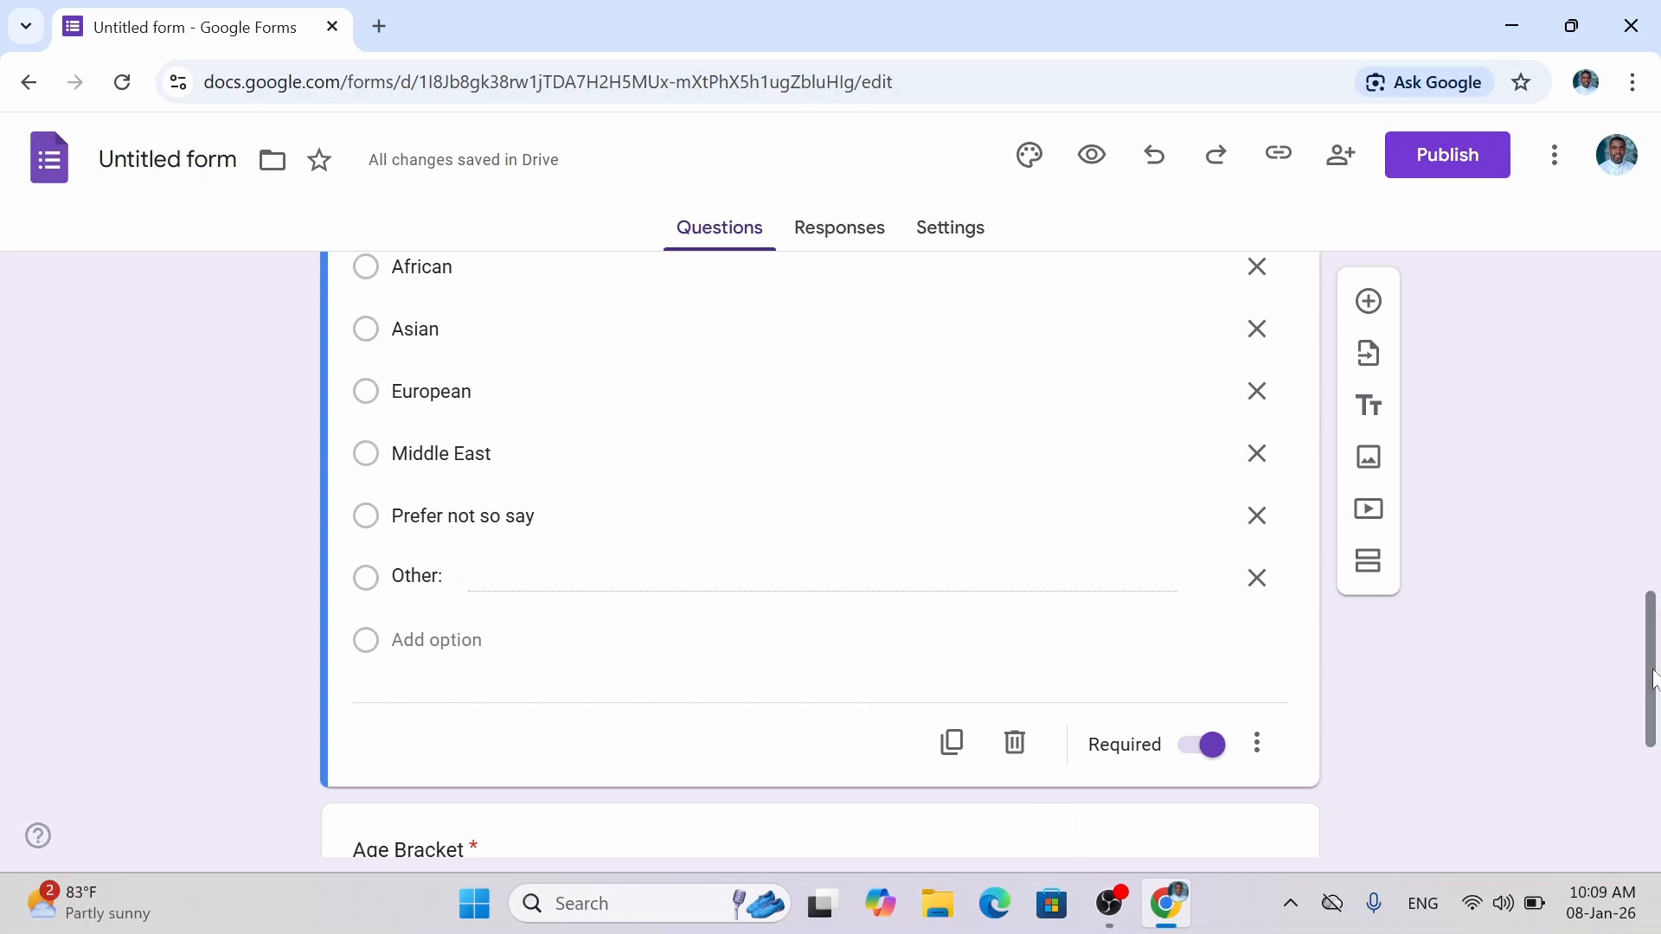
pyautogui.moveTo(1653, 672); pyautogui.dragTo(1653, 792)
# Enter the first two age ranges: '0 - 12 years (kids)' and '13 - 17 years (teens)'.
pyautogui.click(523, 533)
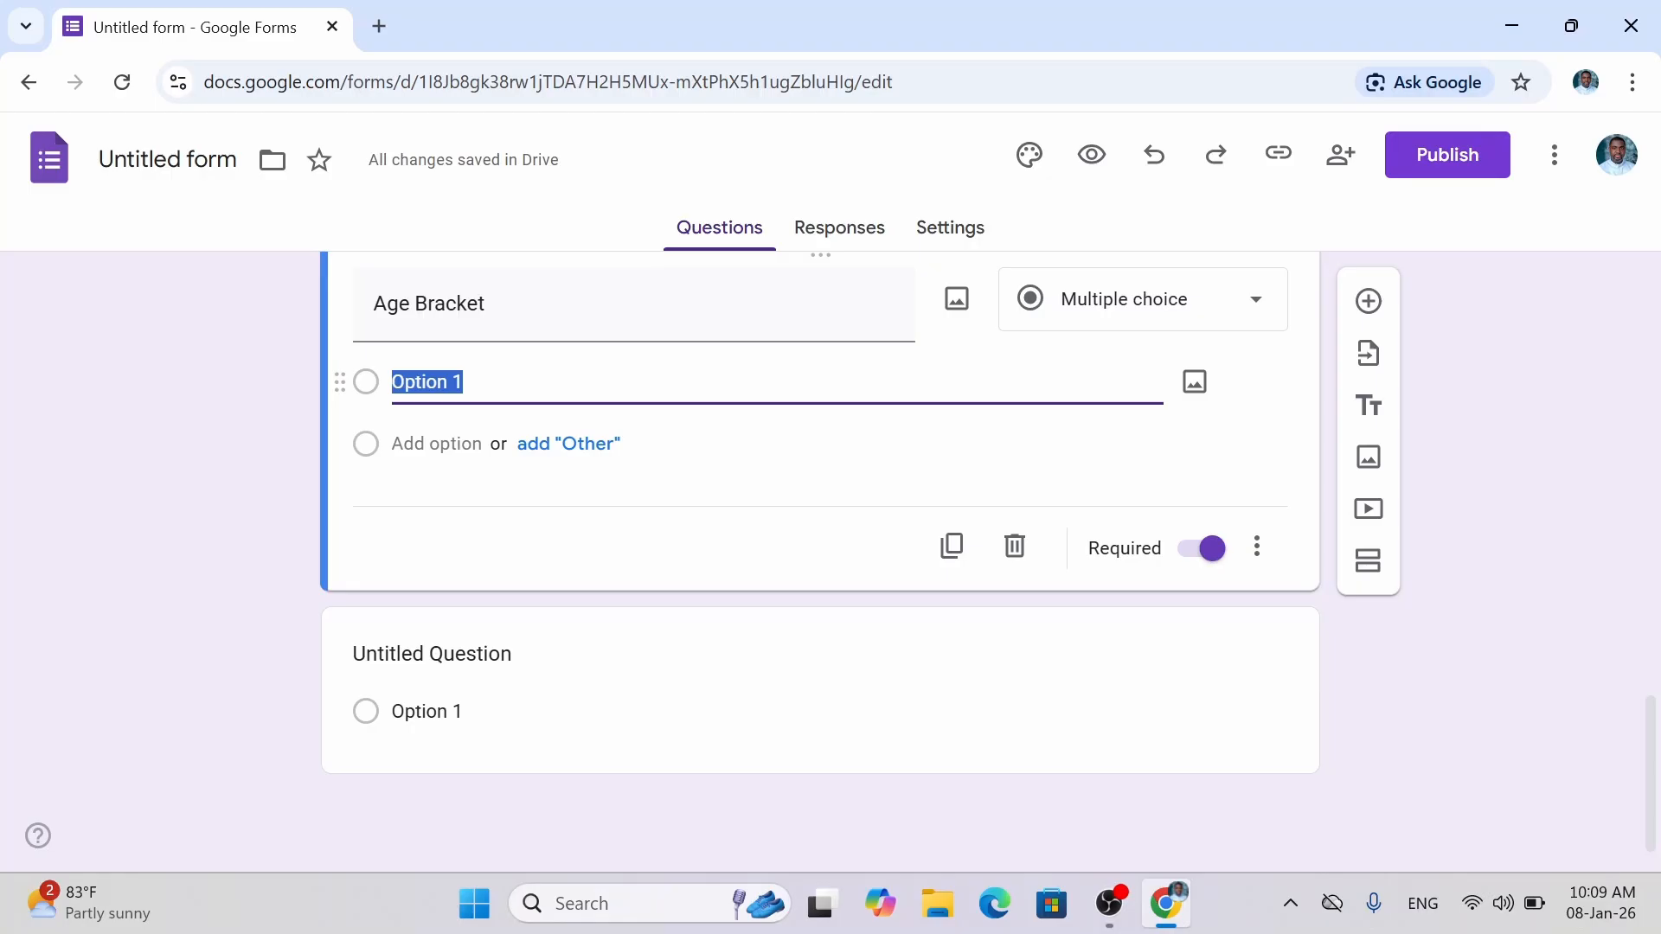
pyautogui.write('0')
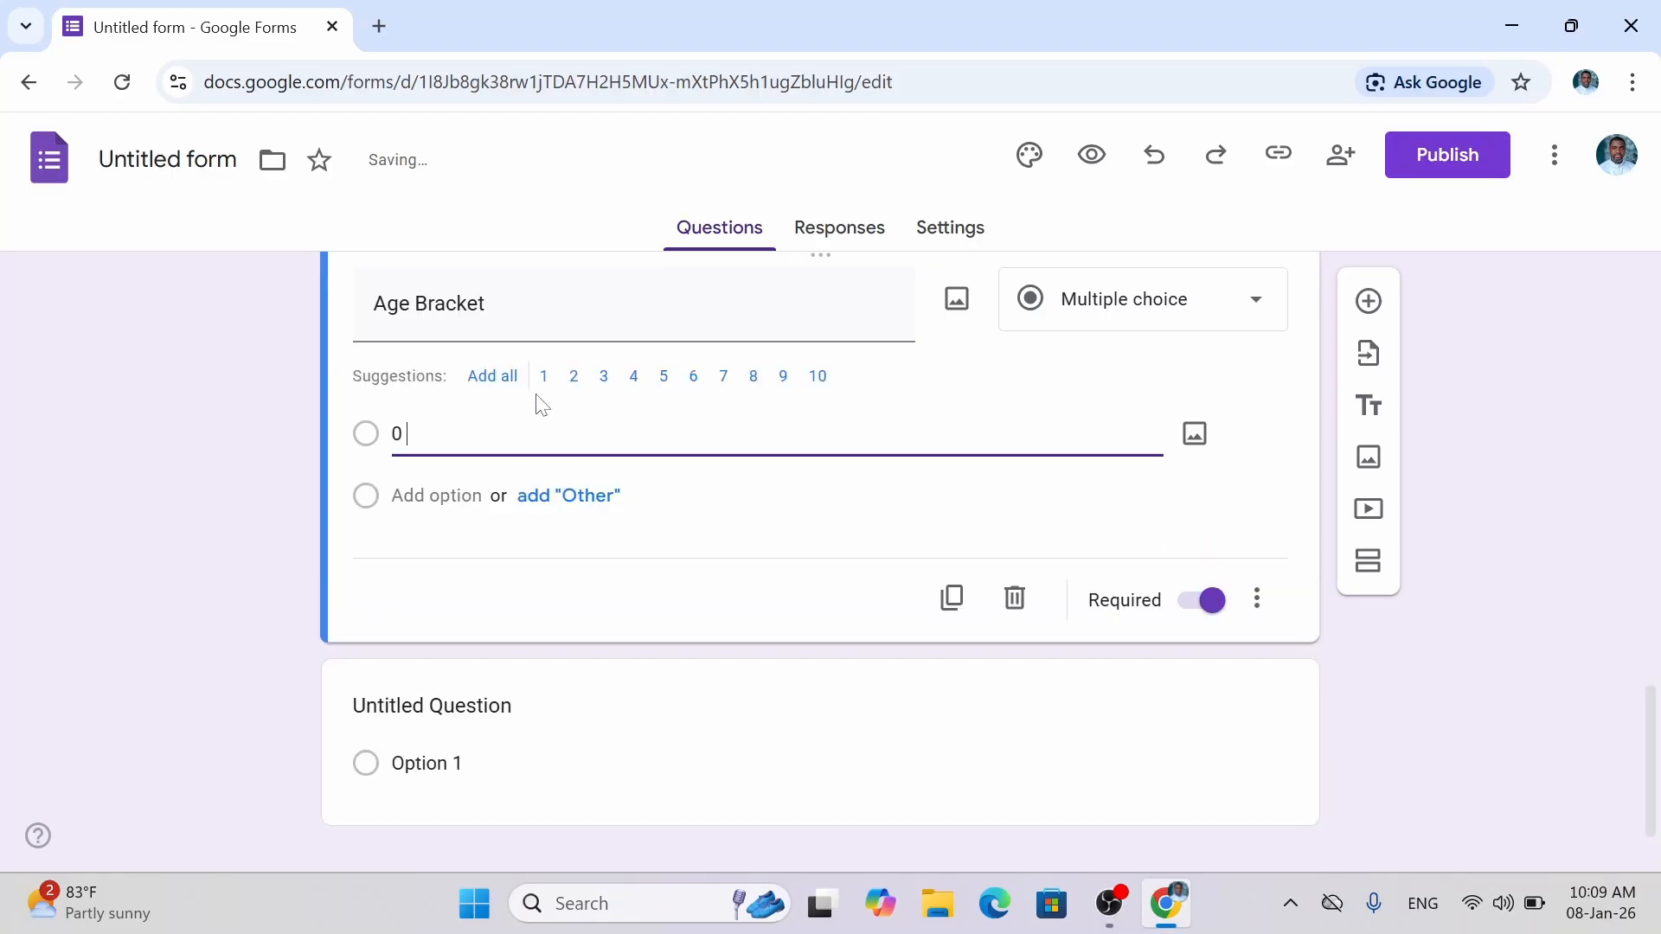
pyautogui.write(' - 12 years ()kids')
pyautogui.click(543, 376)
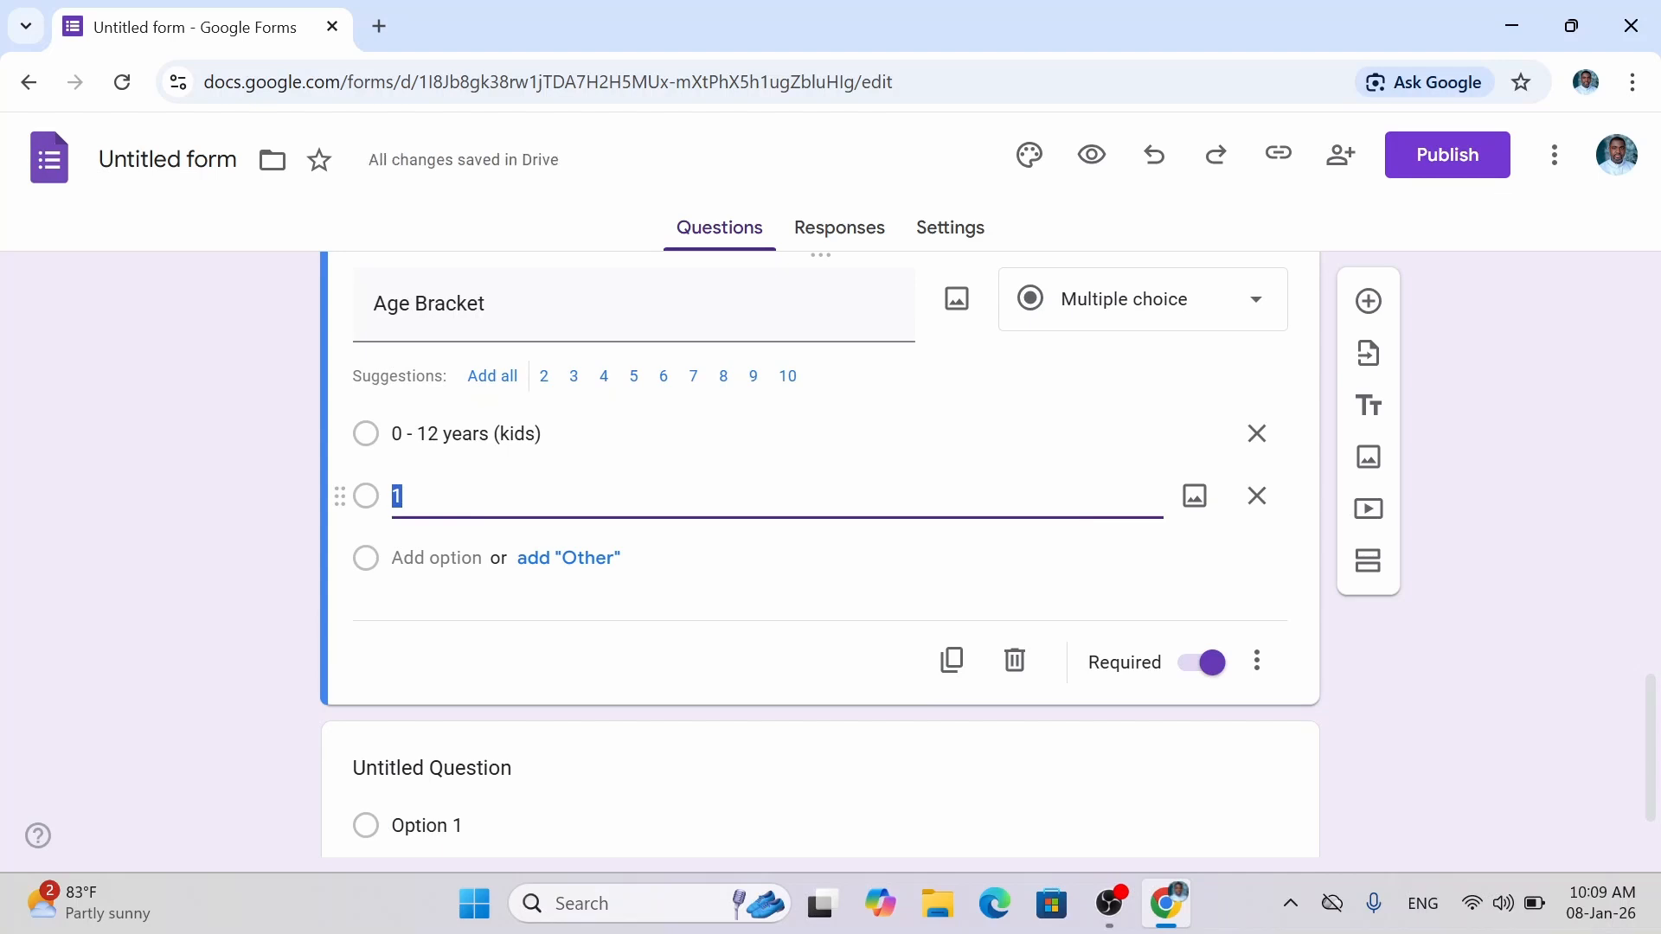
pyautogui.write('13 - ')
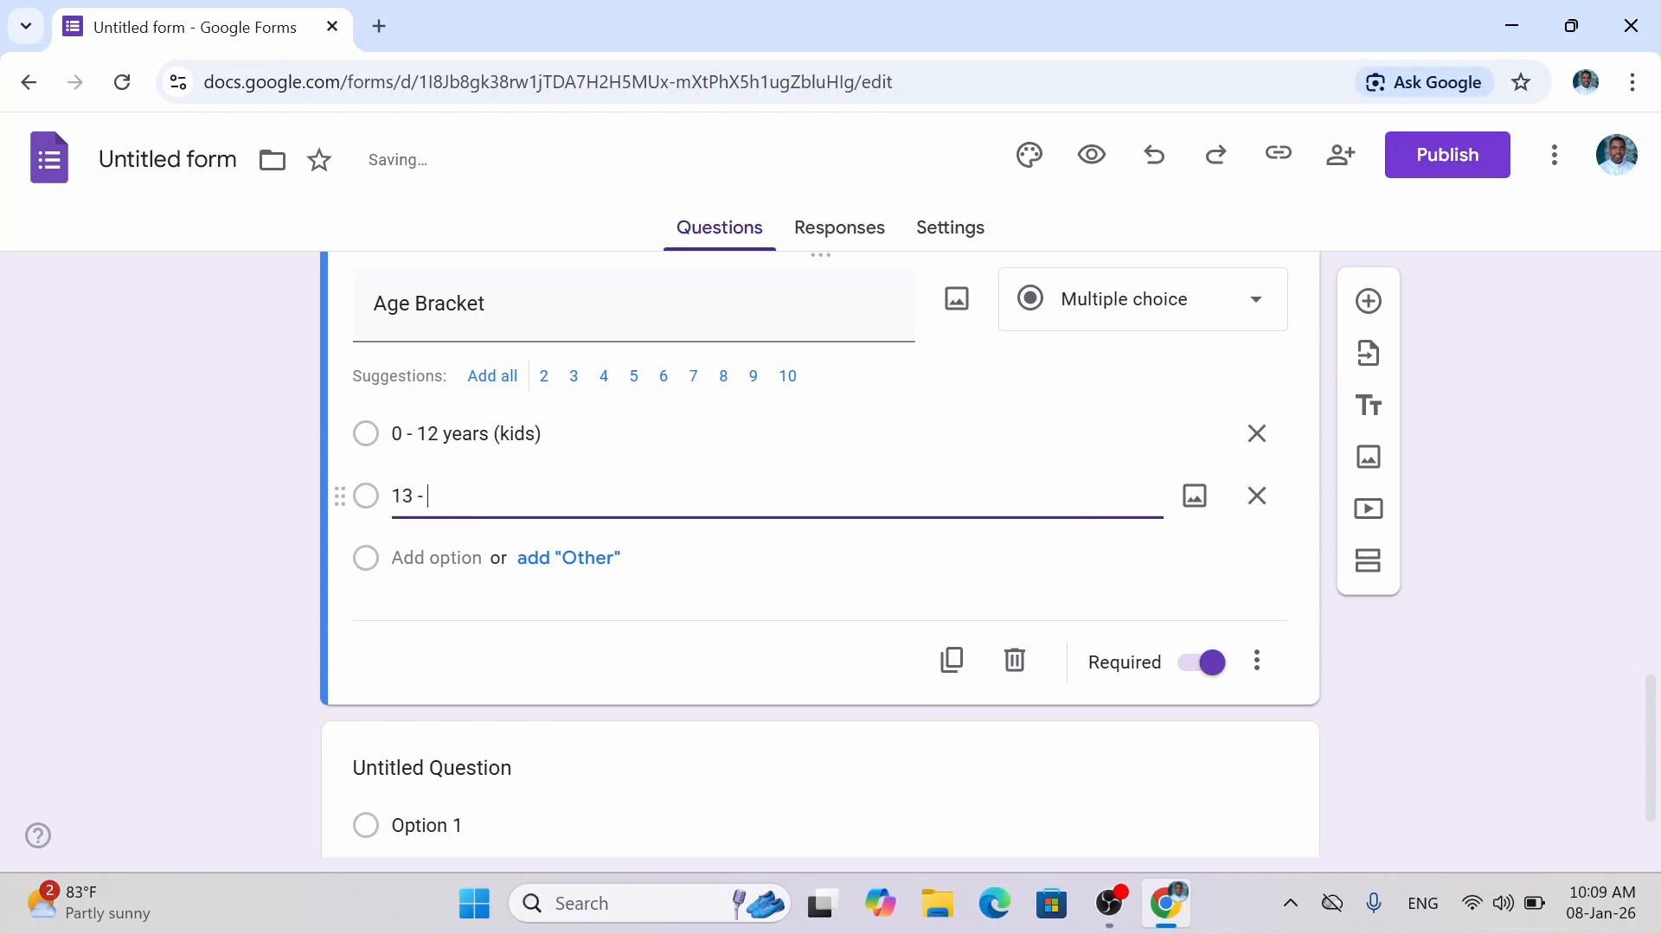
pyautogui.write('17 years ()teens')
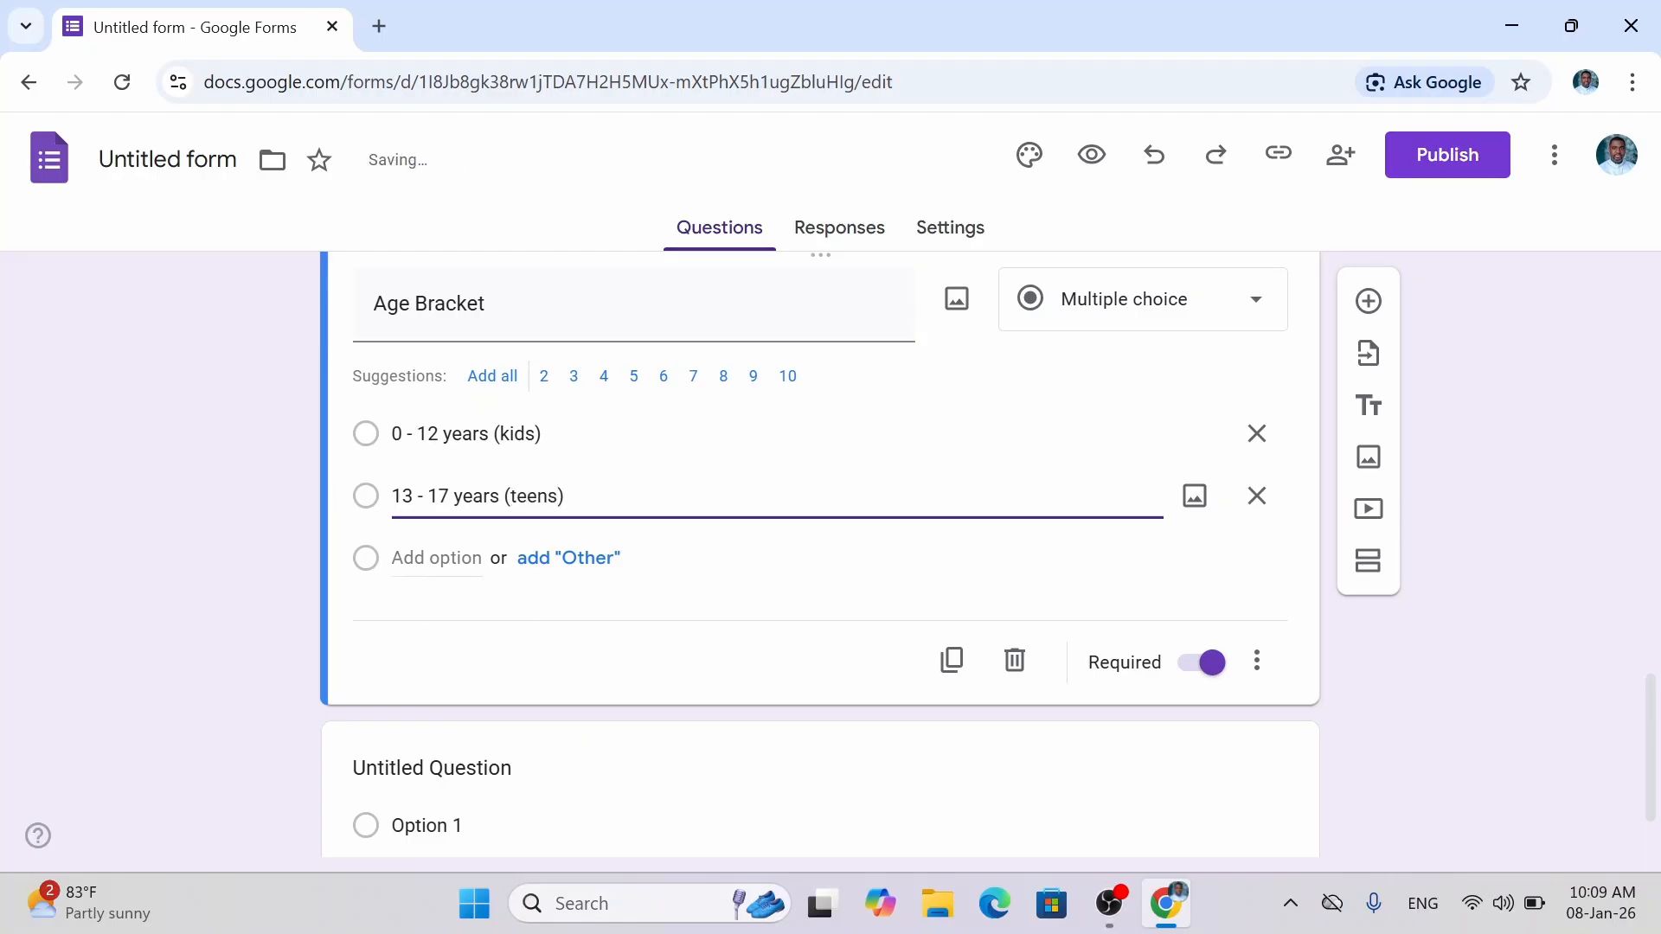
# Add the ranges '18 - 34 years (young adults)', '35 - 64 years' and '65 years + (seniors)'.
pyautogui.click(437, 558)
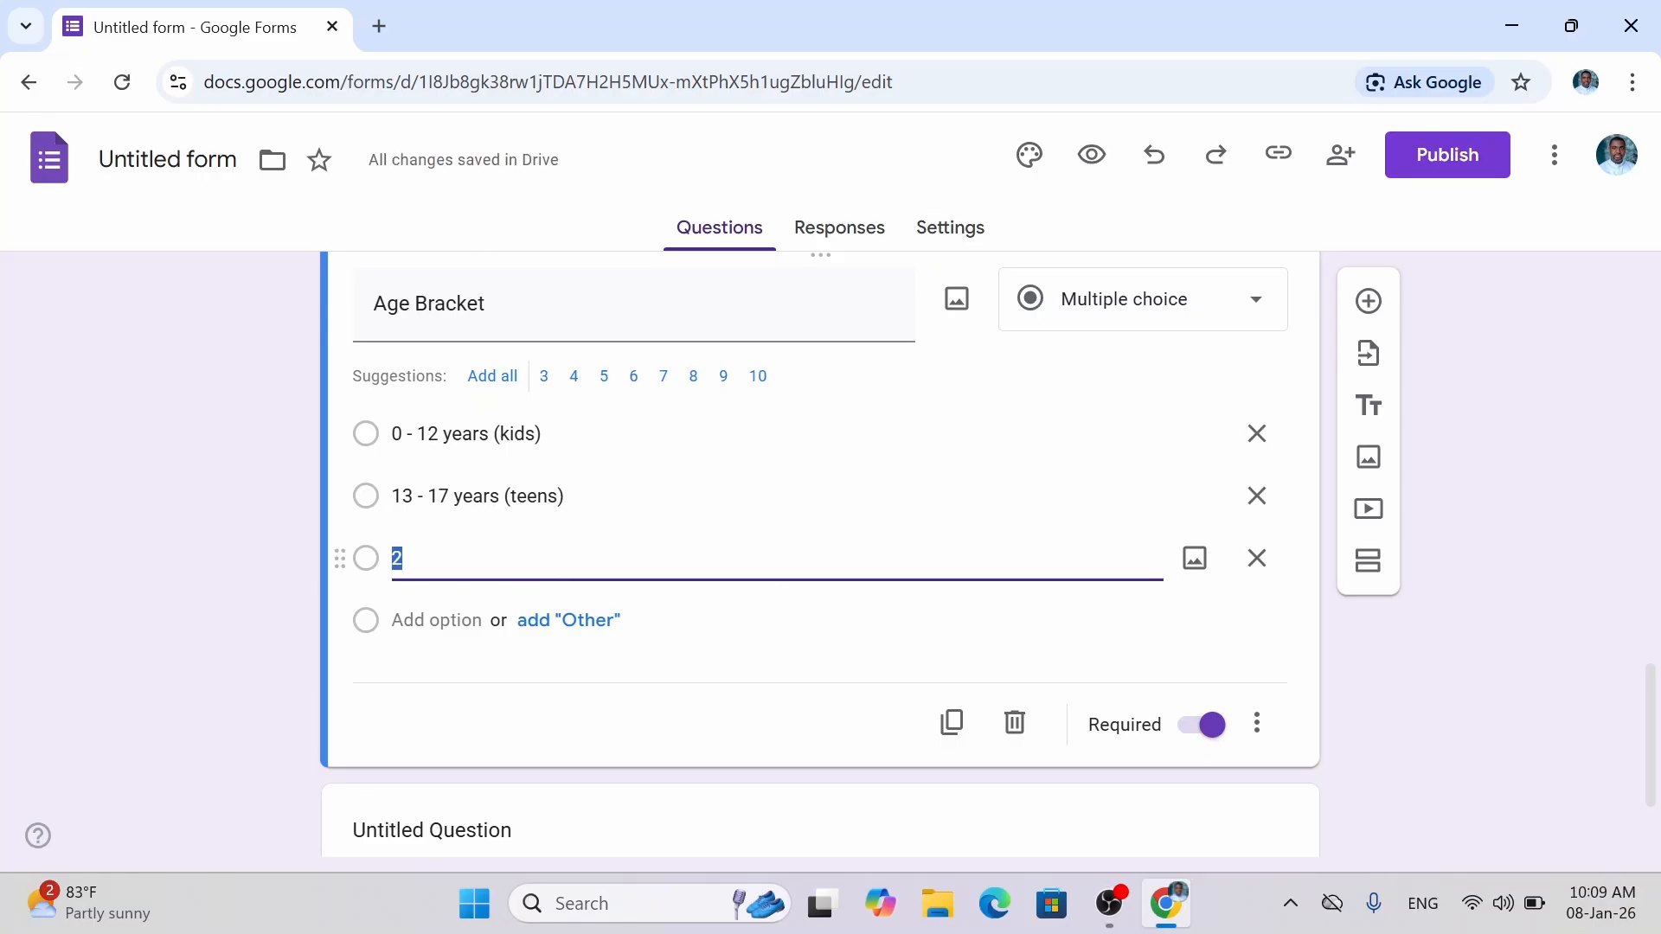
pyautogui.write('18')
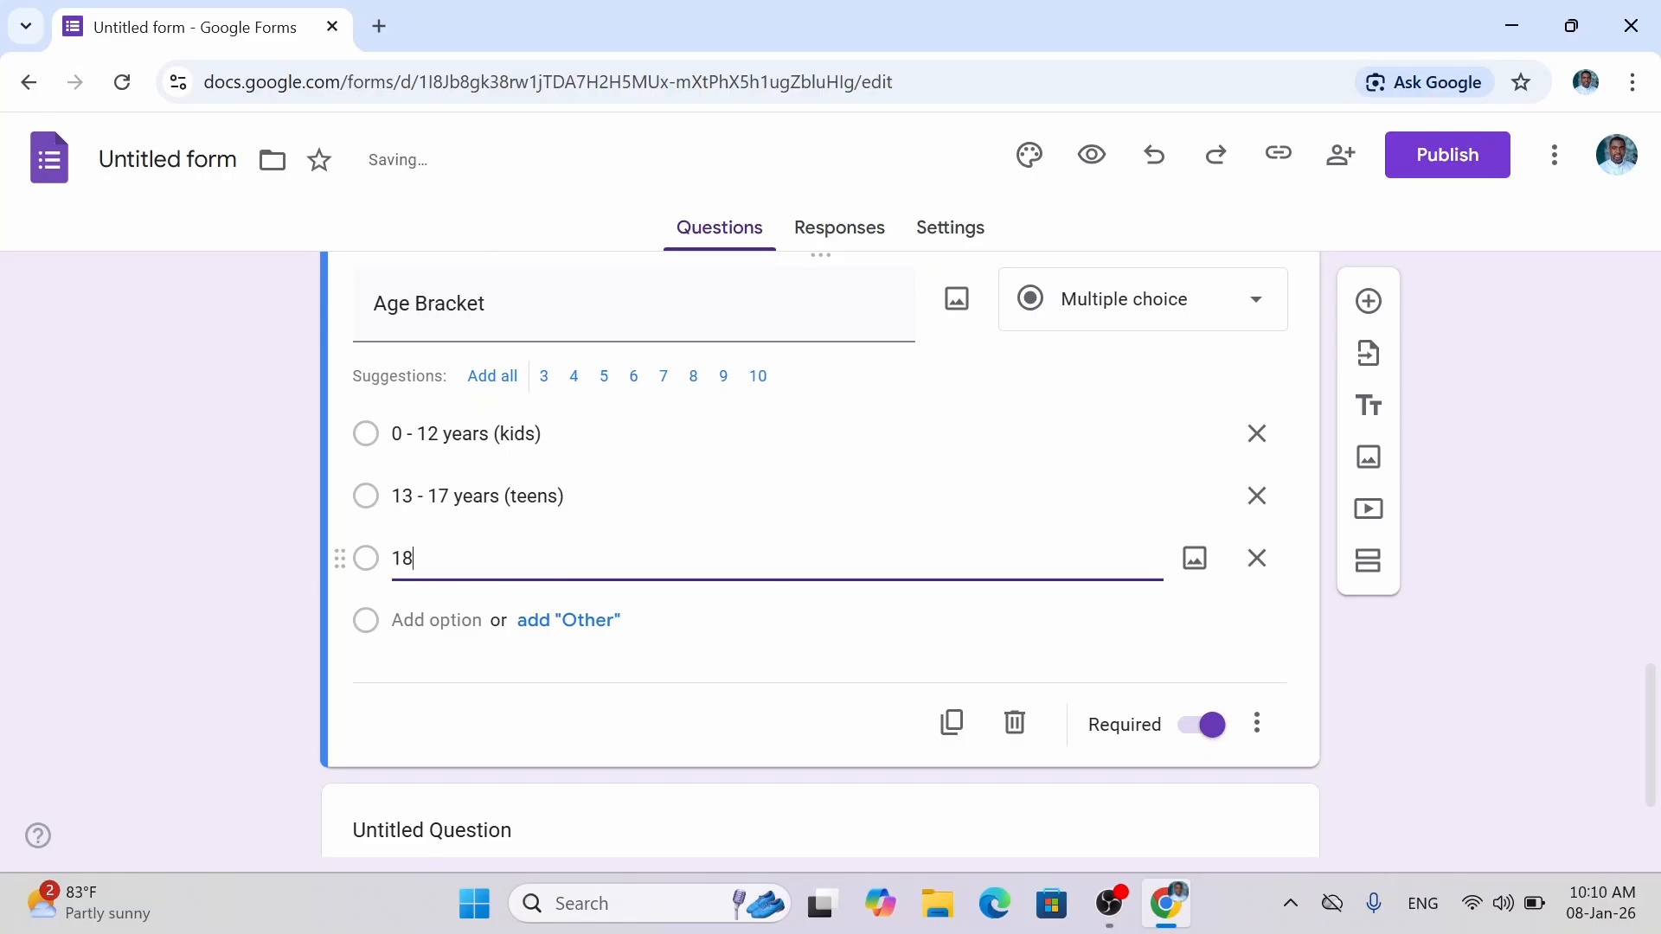
pyautogui.write(' - 64 years ()')
pyautogui.press('Left')
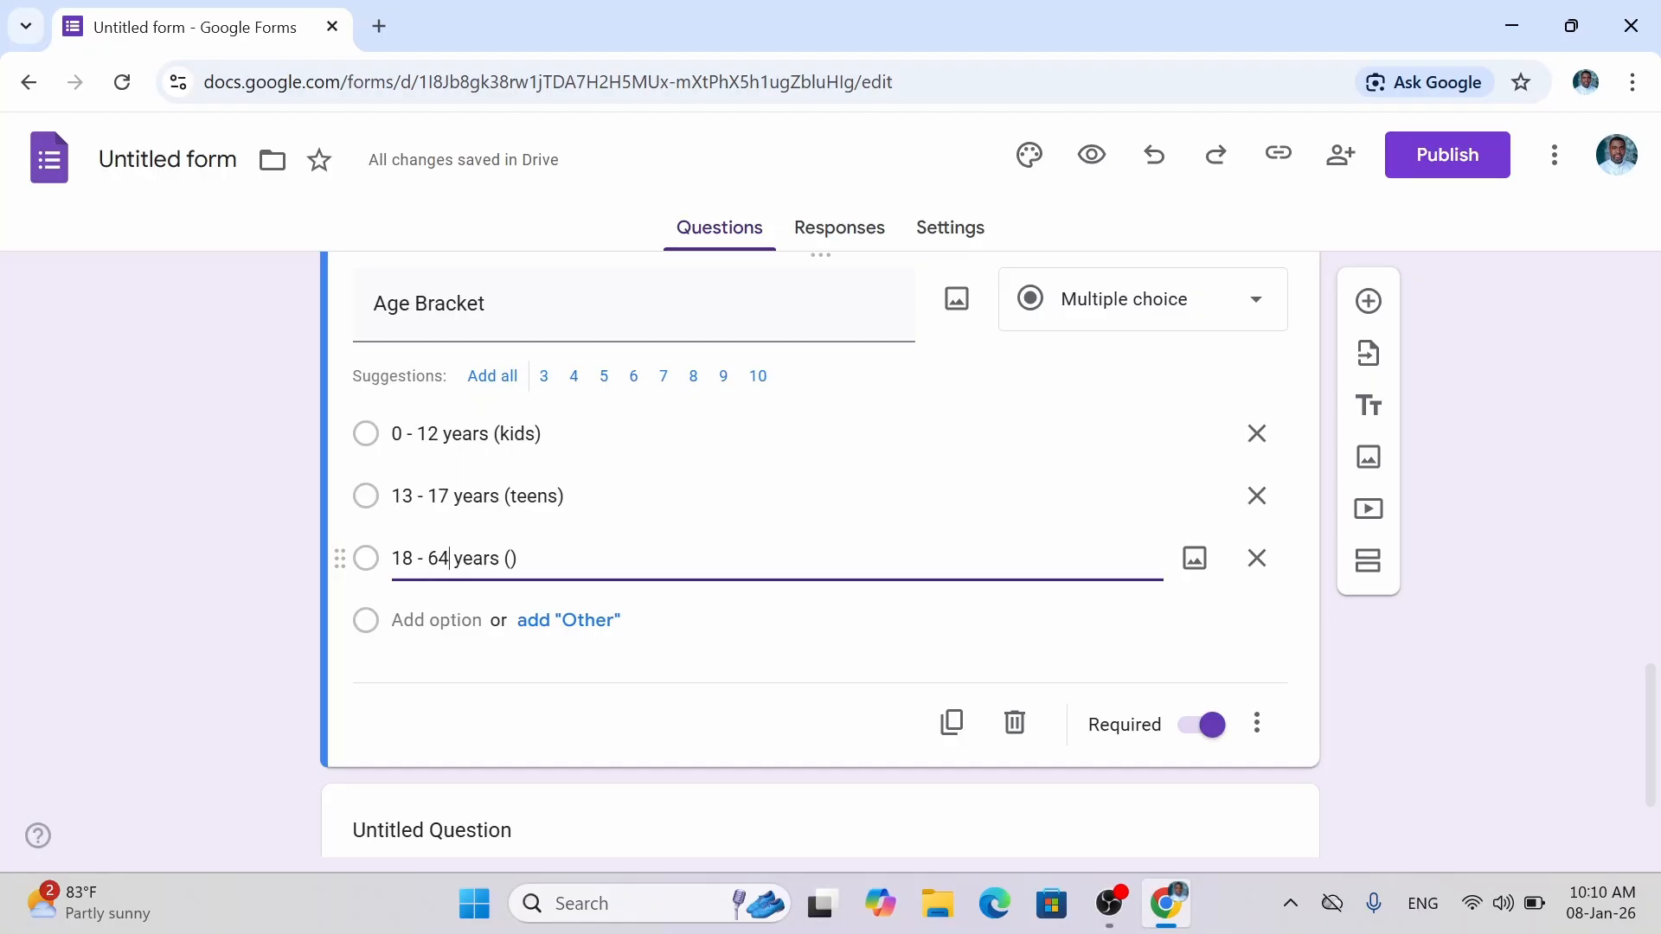
pyautogui.press('BackSpace')
pyautogui.write('3')
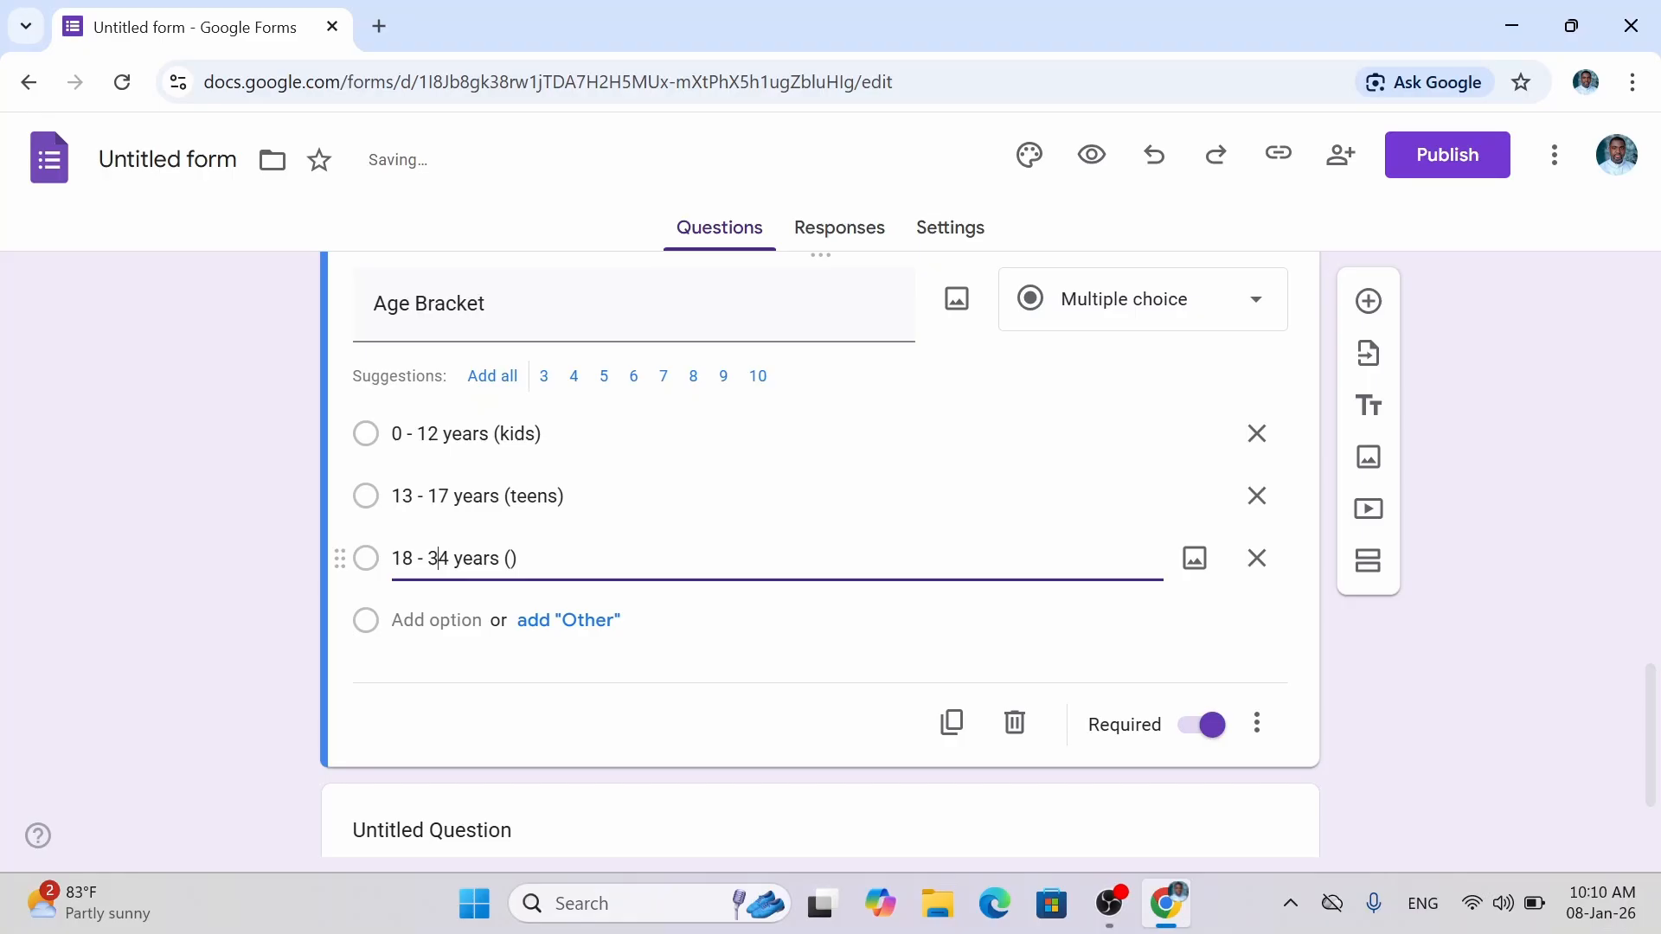
pyautogui.write('yound')
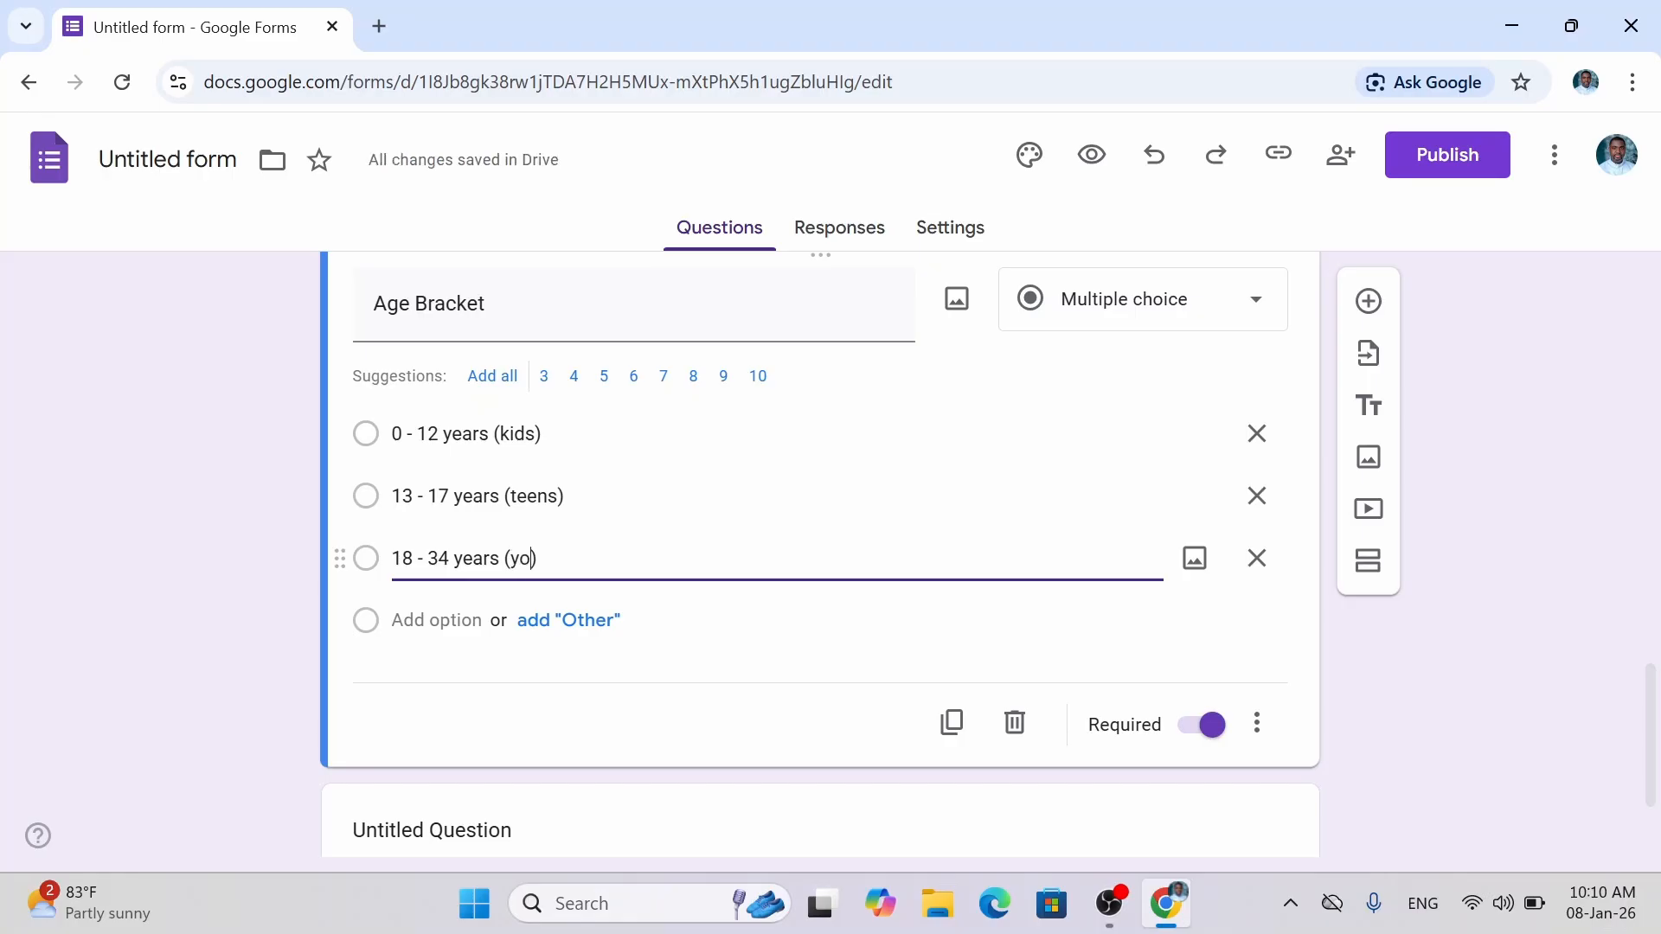
pyautogui.press('BackSpace')
pyautogui.write('g adu')
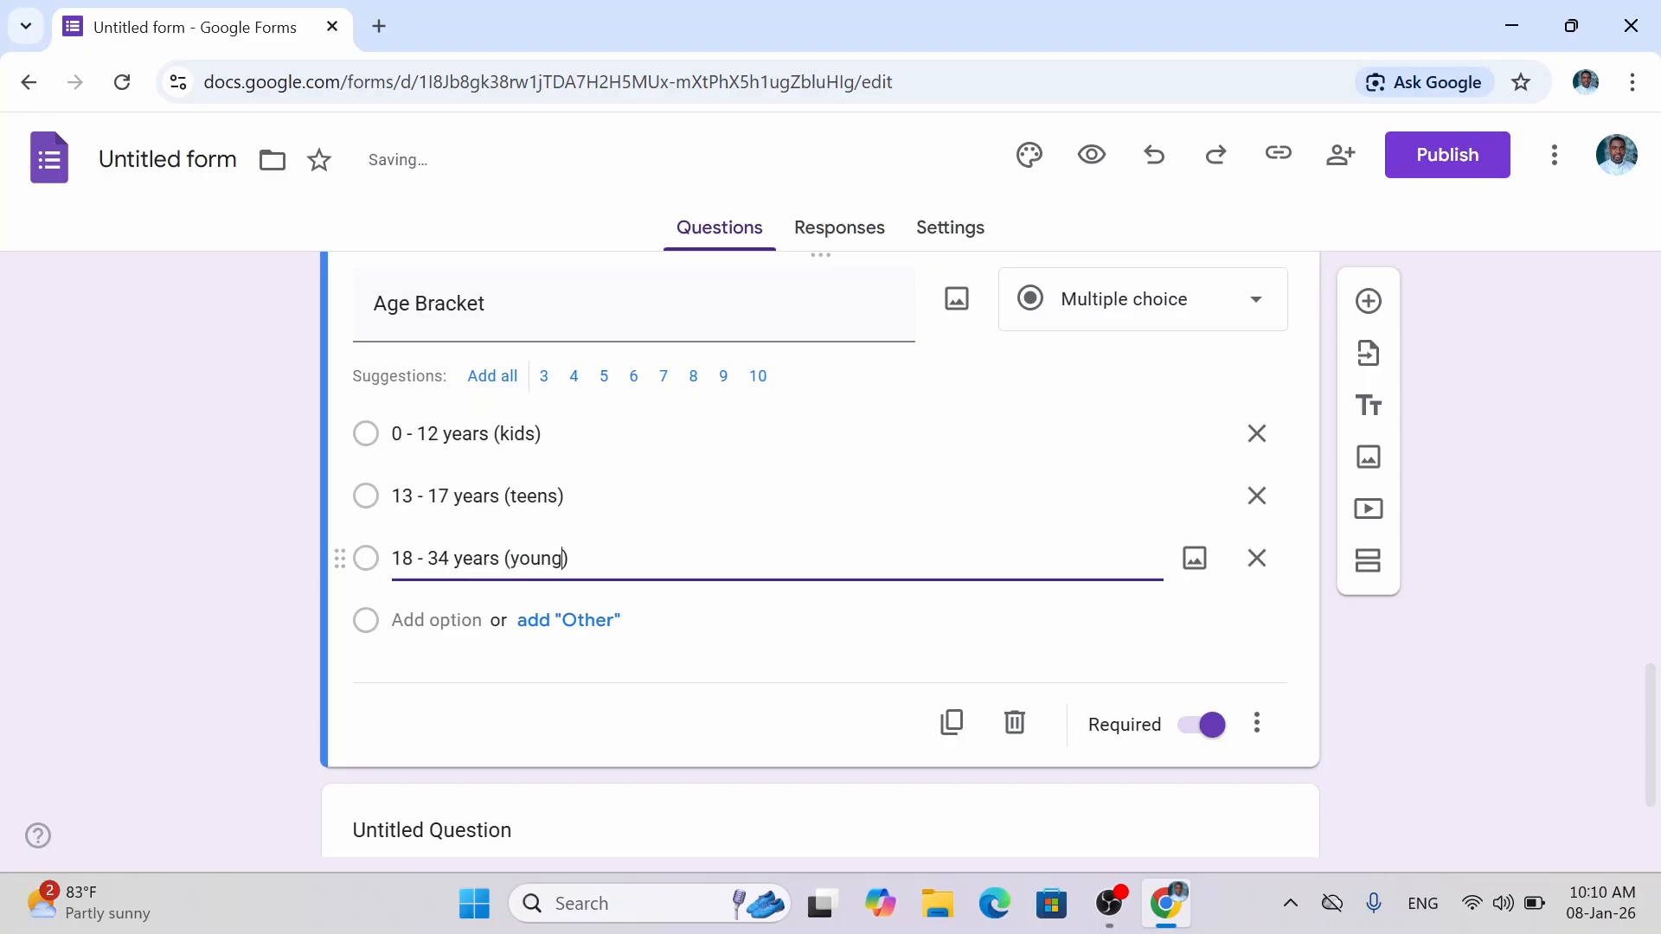
pyautogui.write('lts')
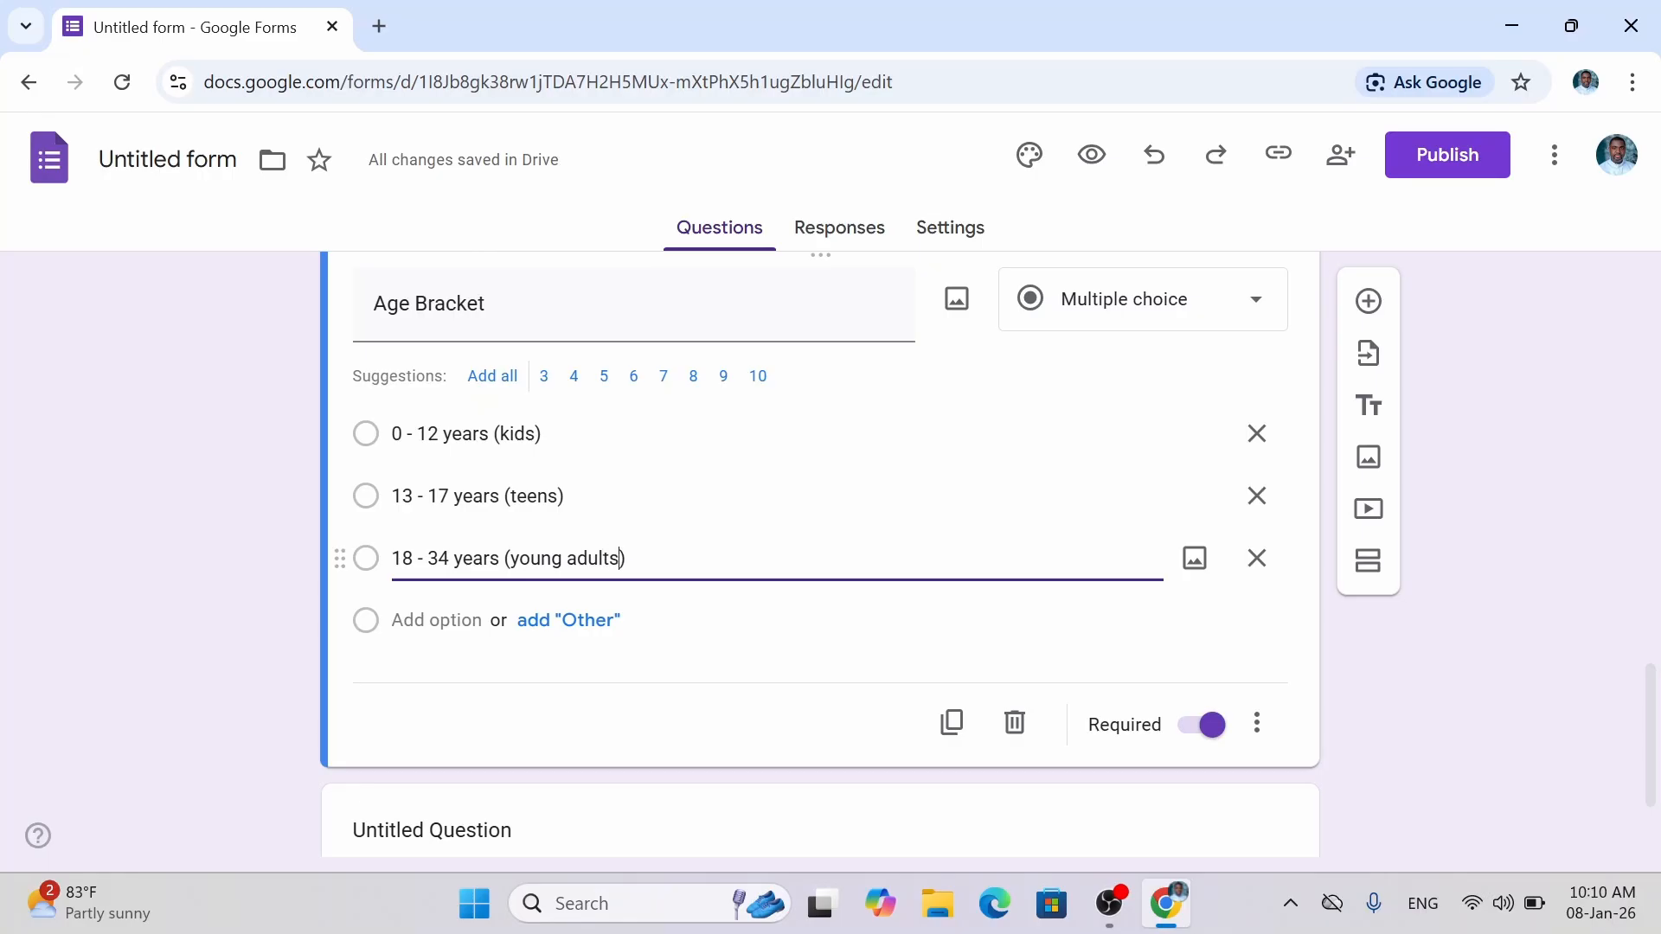
pyautogui.press('Return')
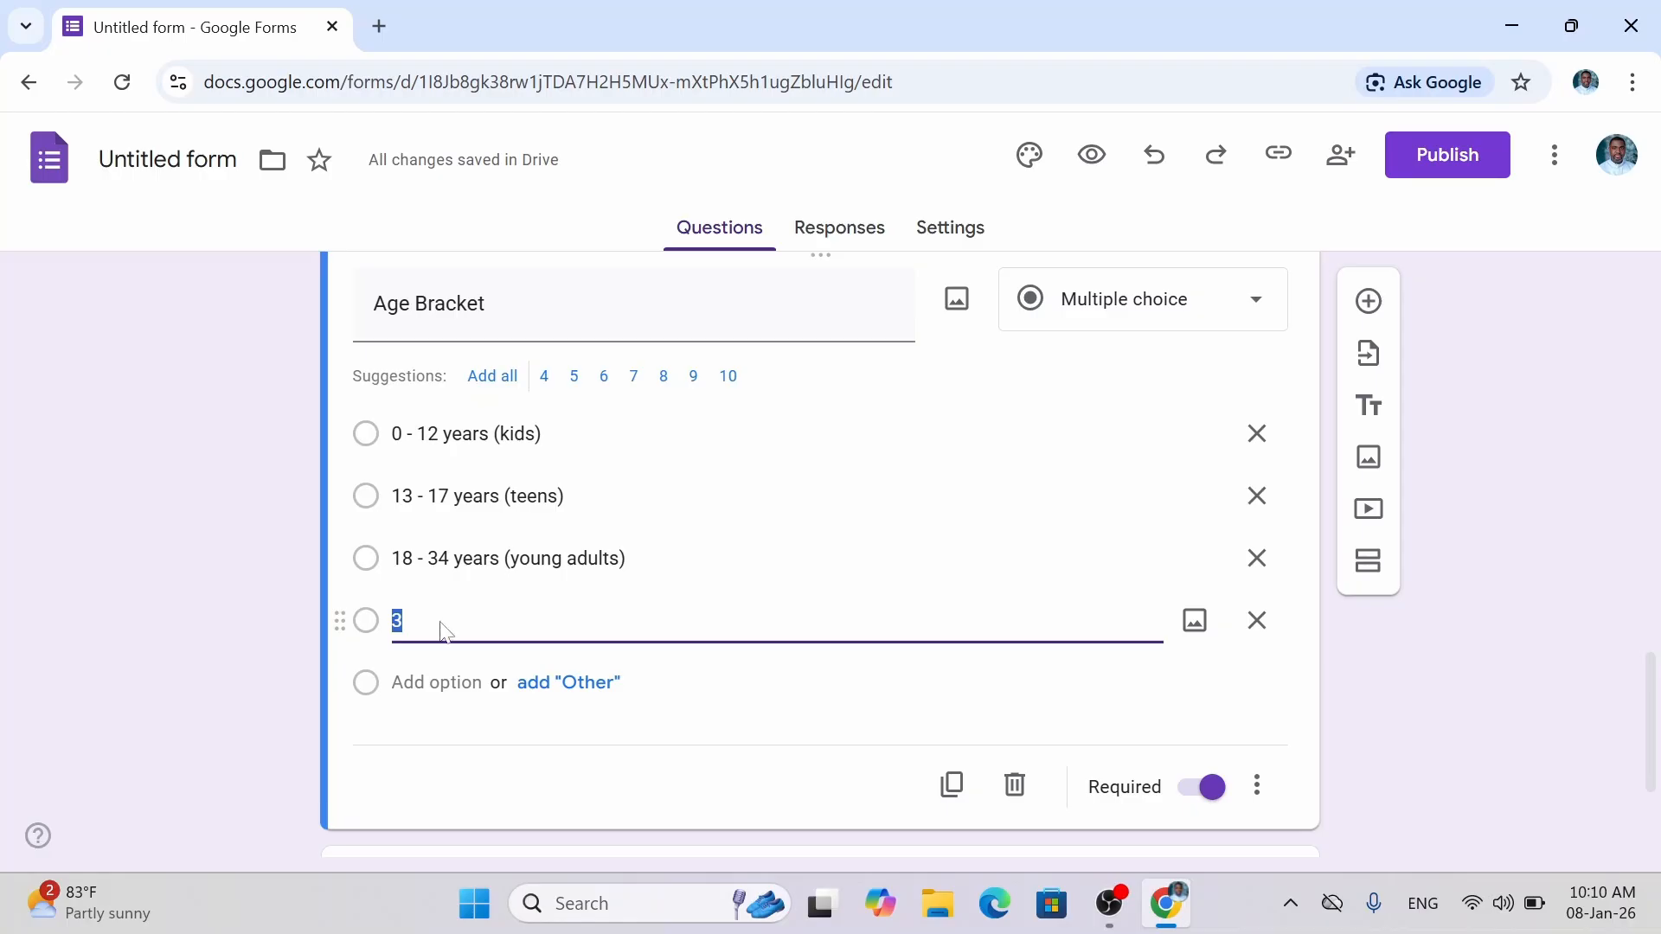
pyautogui.write('35 -')
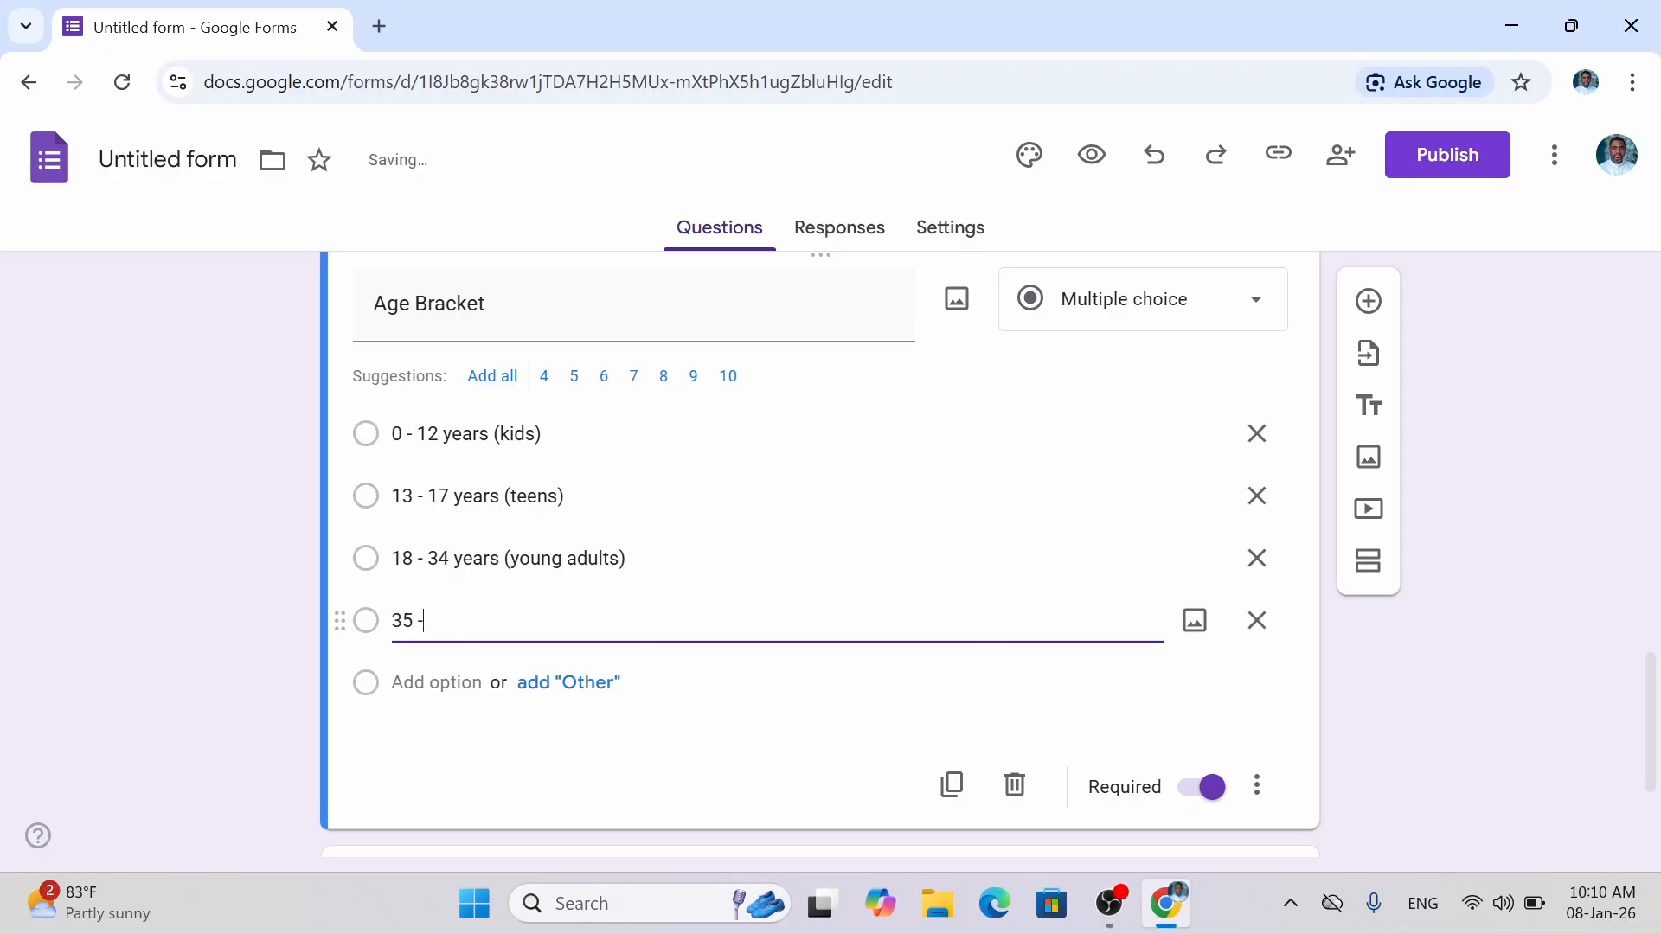
pyautogui.write(' 64 years')
pyautogui.write(' ()')
pyautogui.write('a')
pyautogui.write('dults')
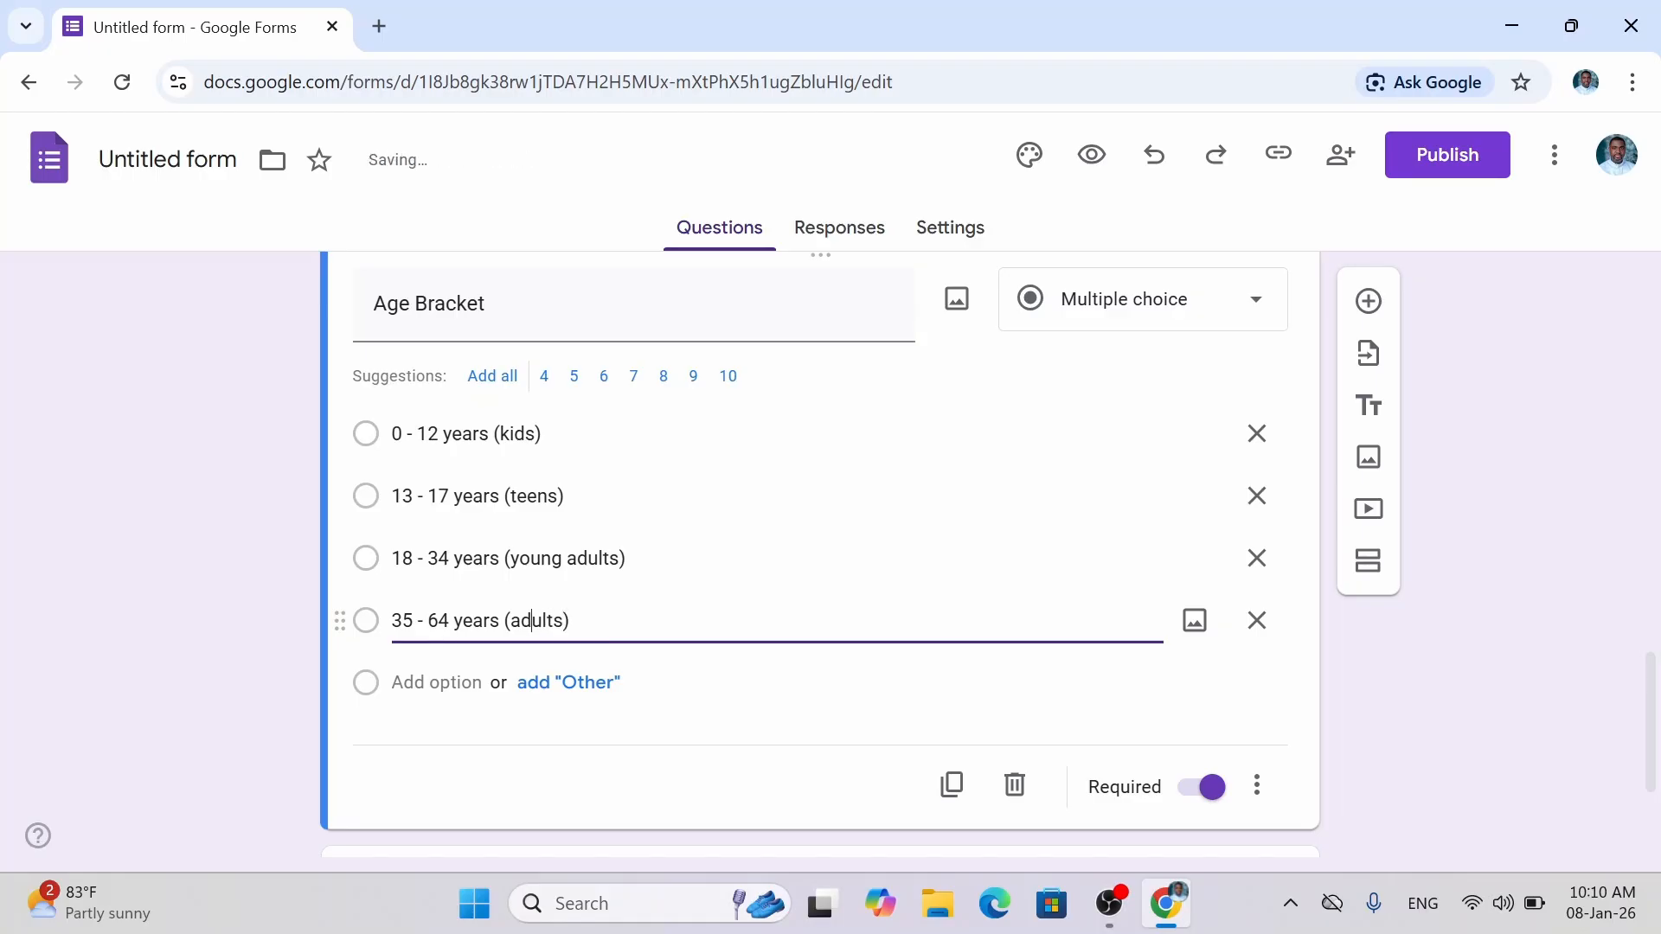
pyautogui.write('older')
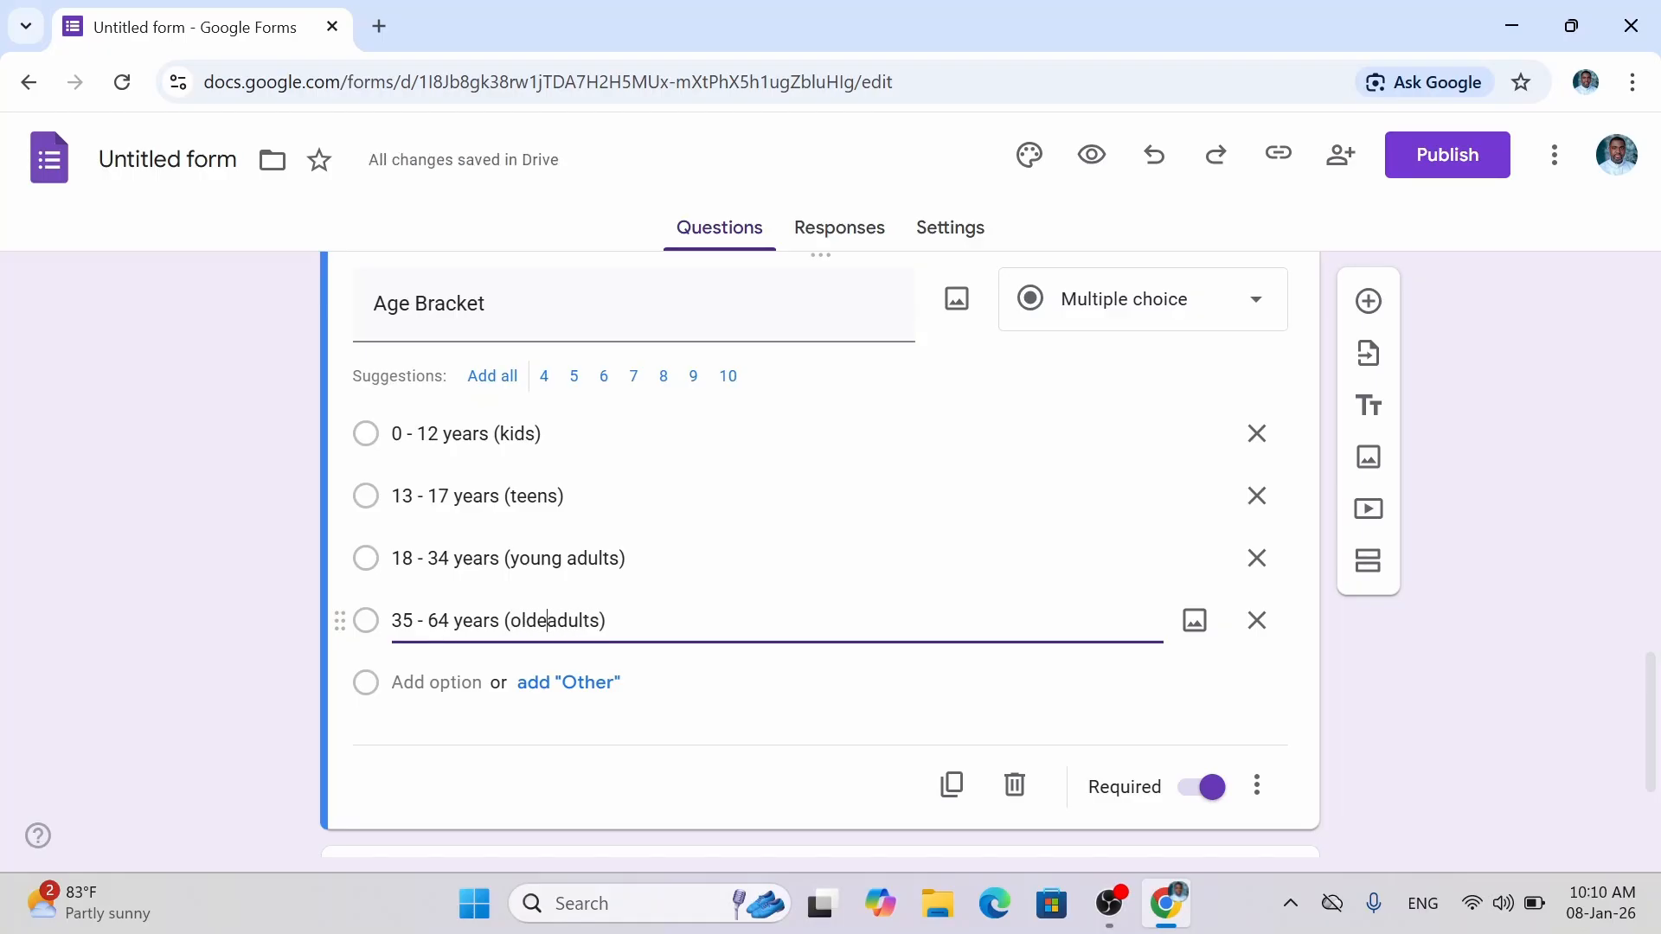
pyautogui.press('Return')
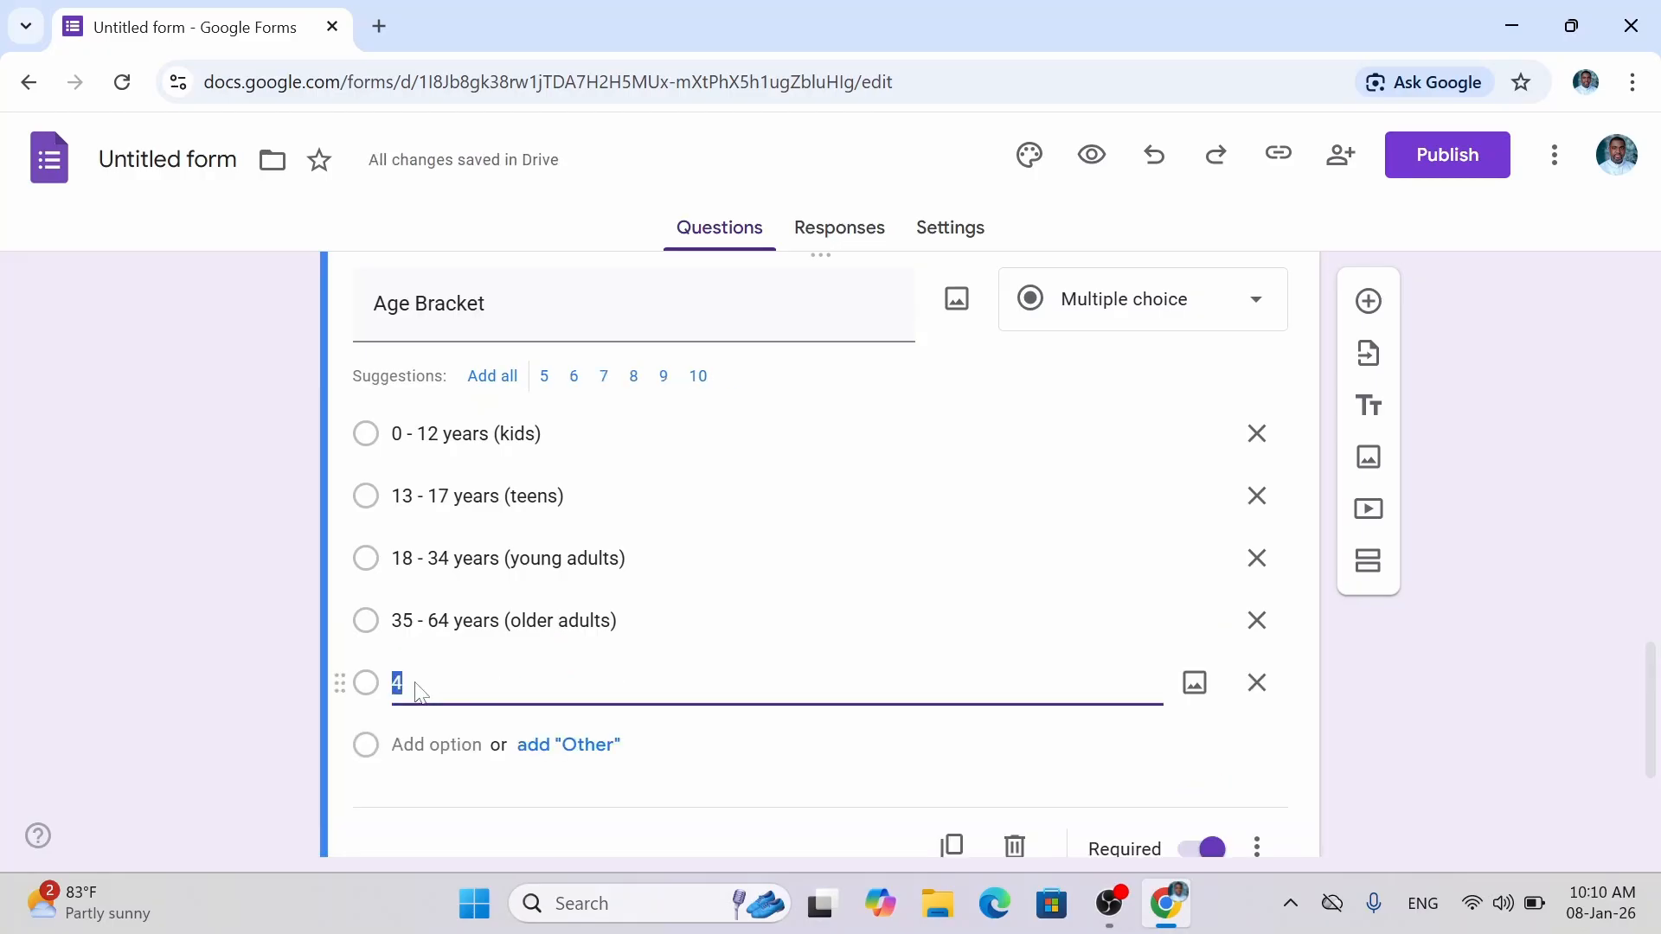
pyautogui.write('65 years')
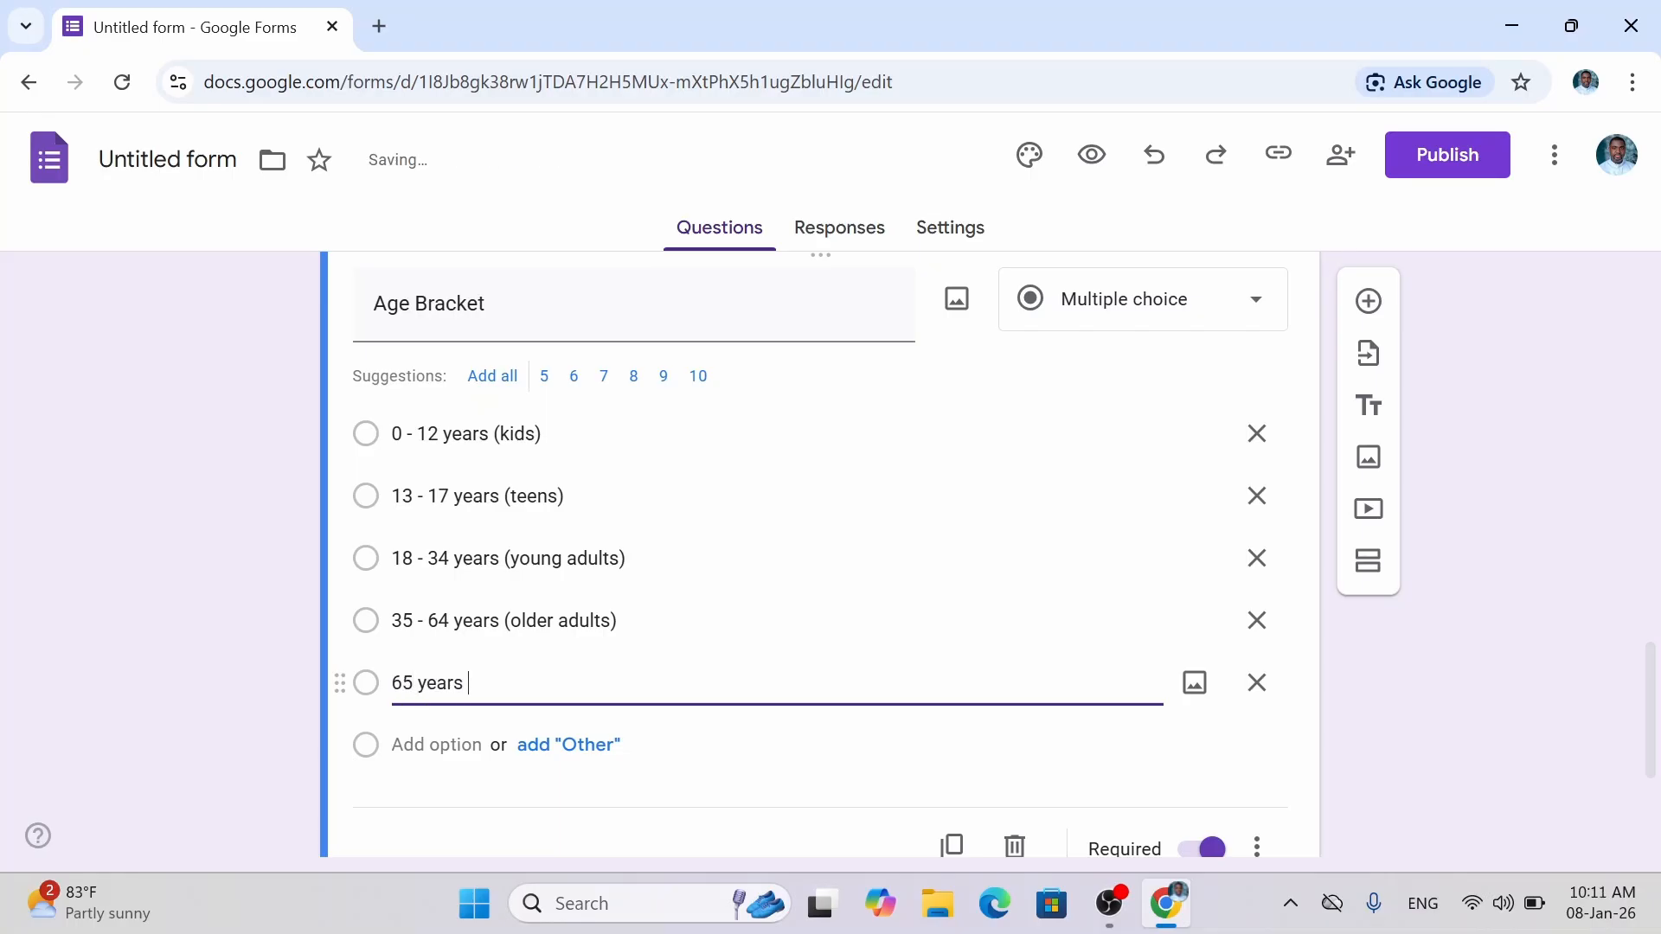
pyautogui.write(' + ')
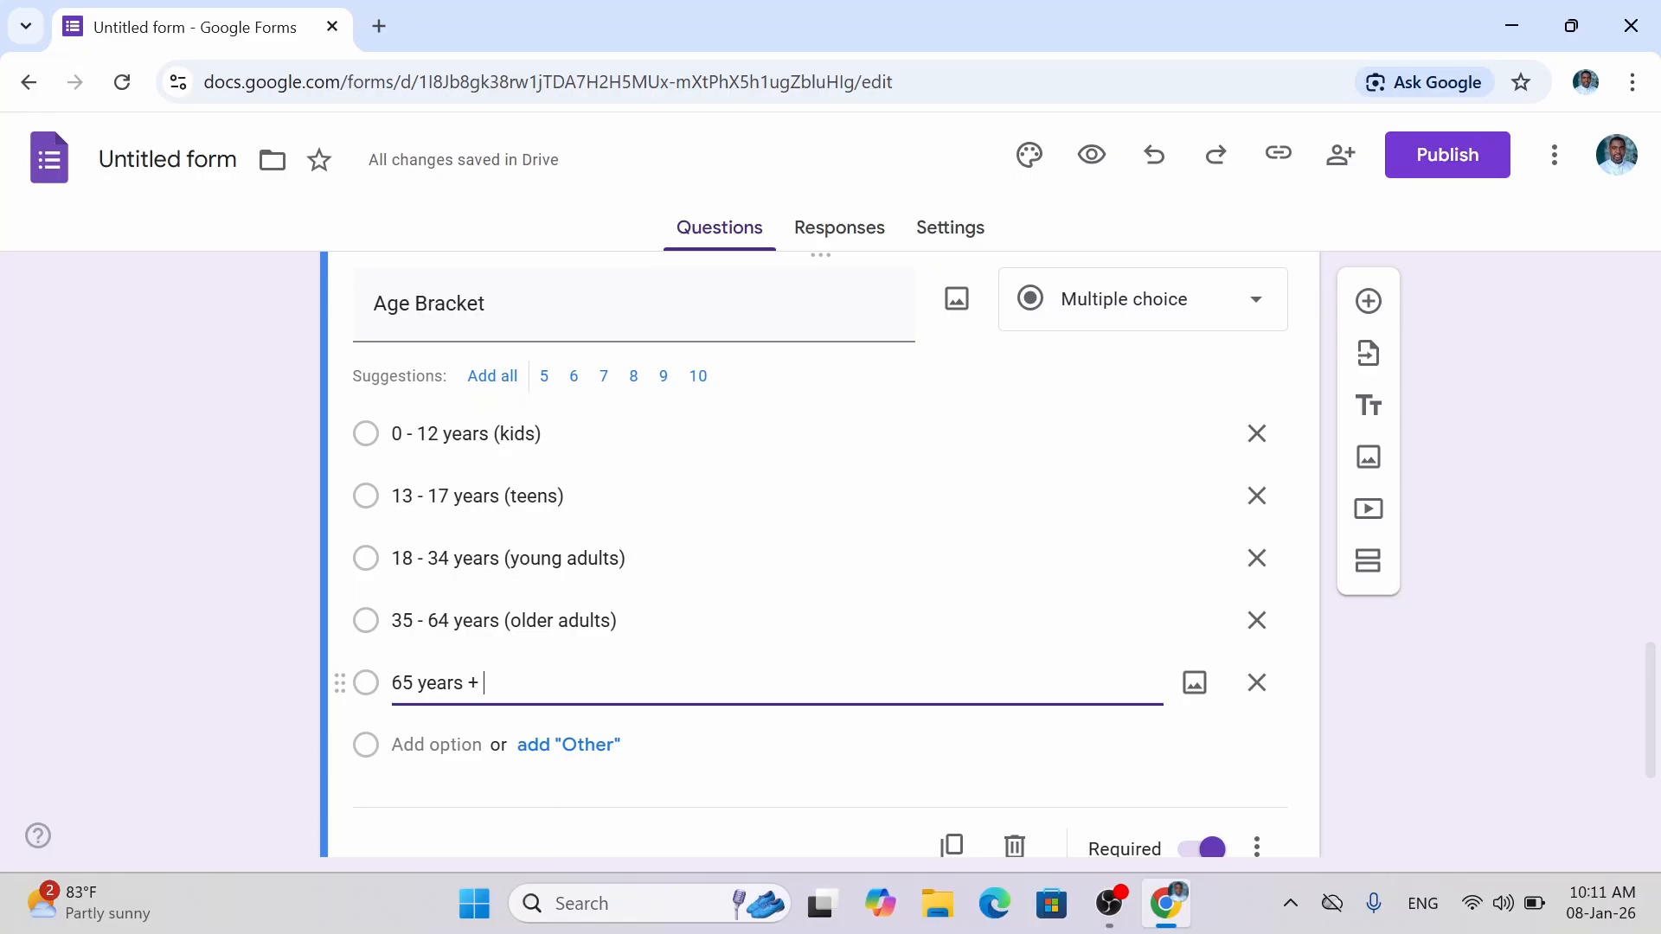
pyautogui.write('()')
pyautogui.write('se')
pyautogui.write('niors')
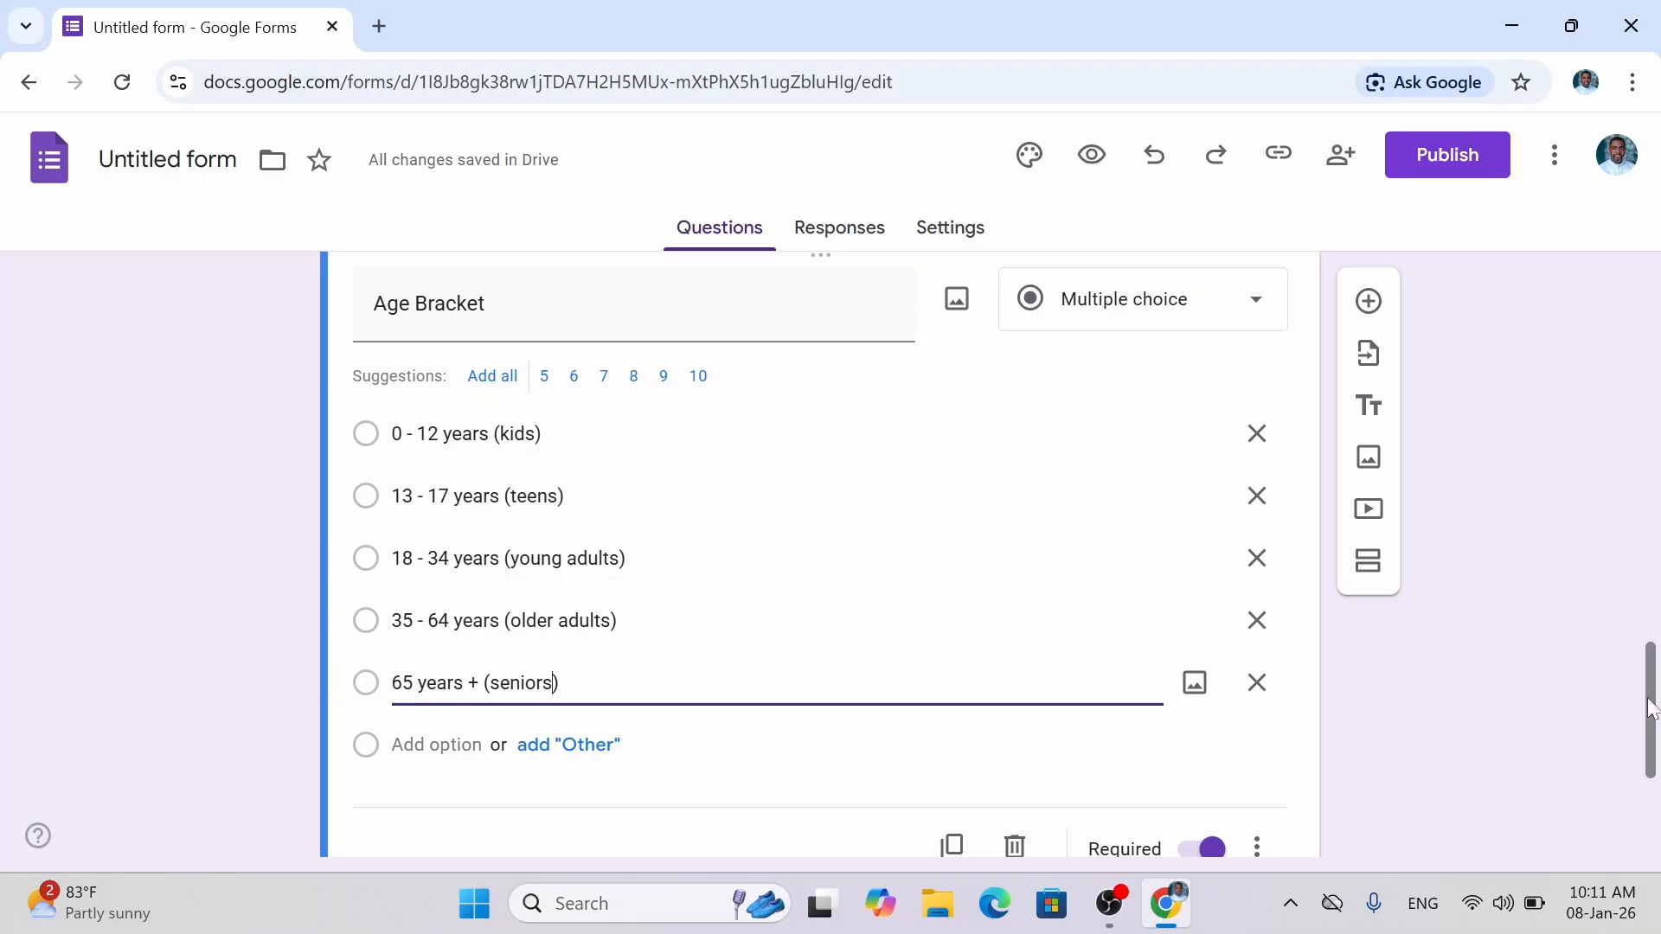
pyautogui.moveTo(1653, 715); pyautogui.dragTo(1655, 772)
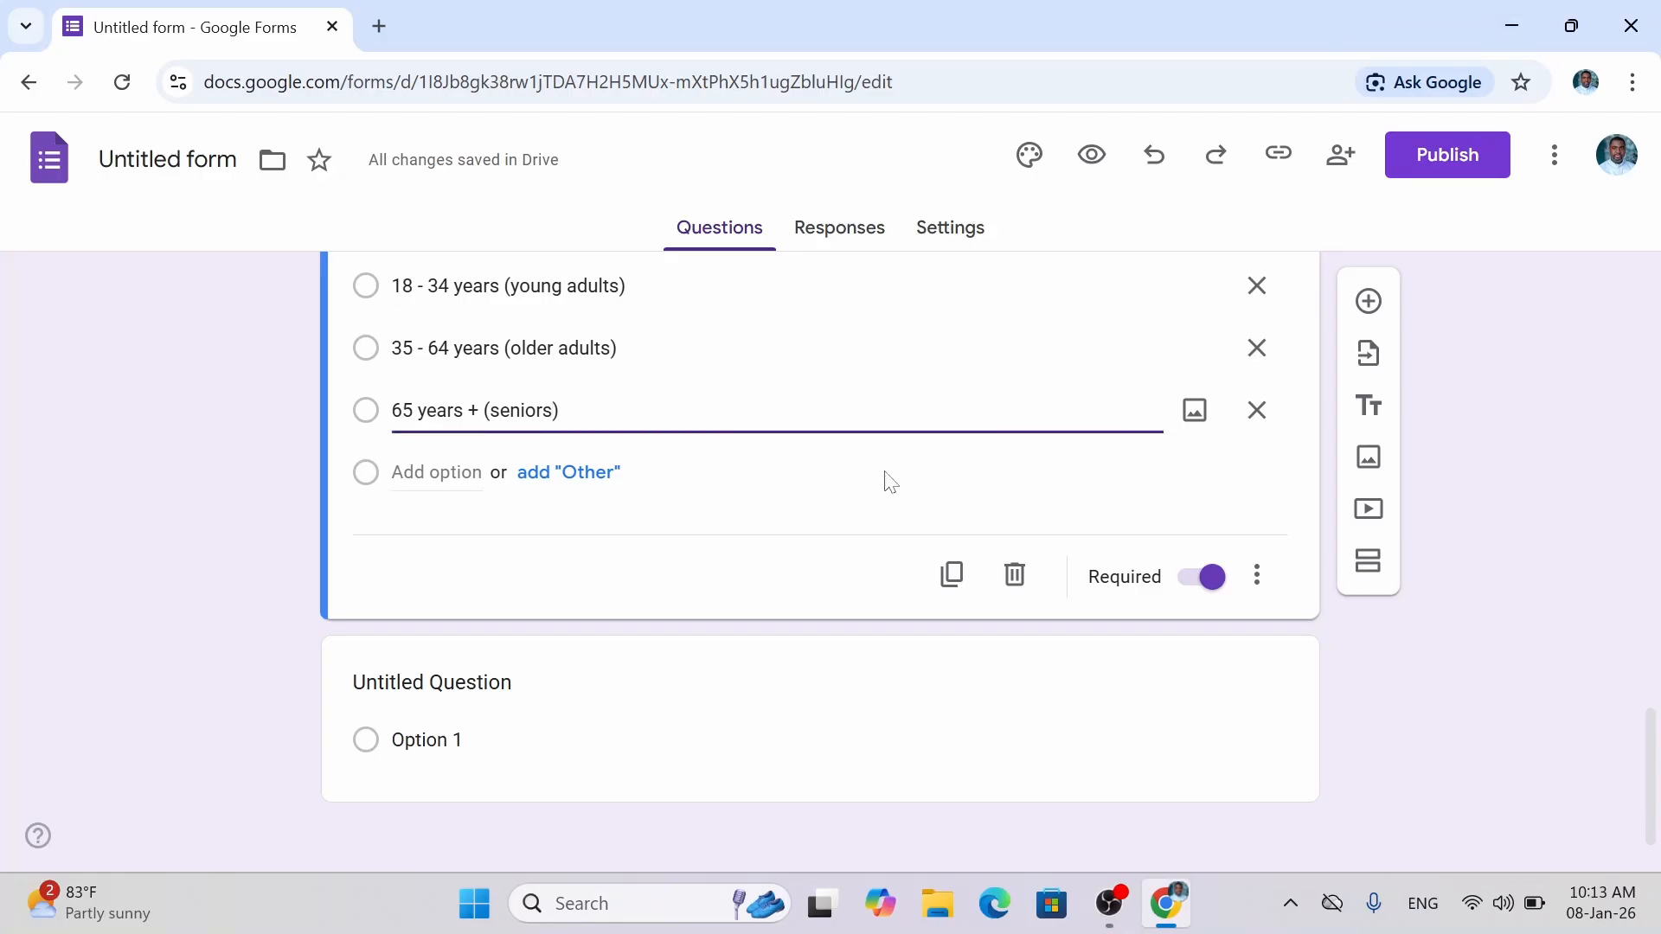
# Scroll back to the Cultural Background question and select its title to edit it.
pyautogui.scroll(-1, 1653, 752)
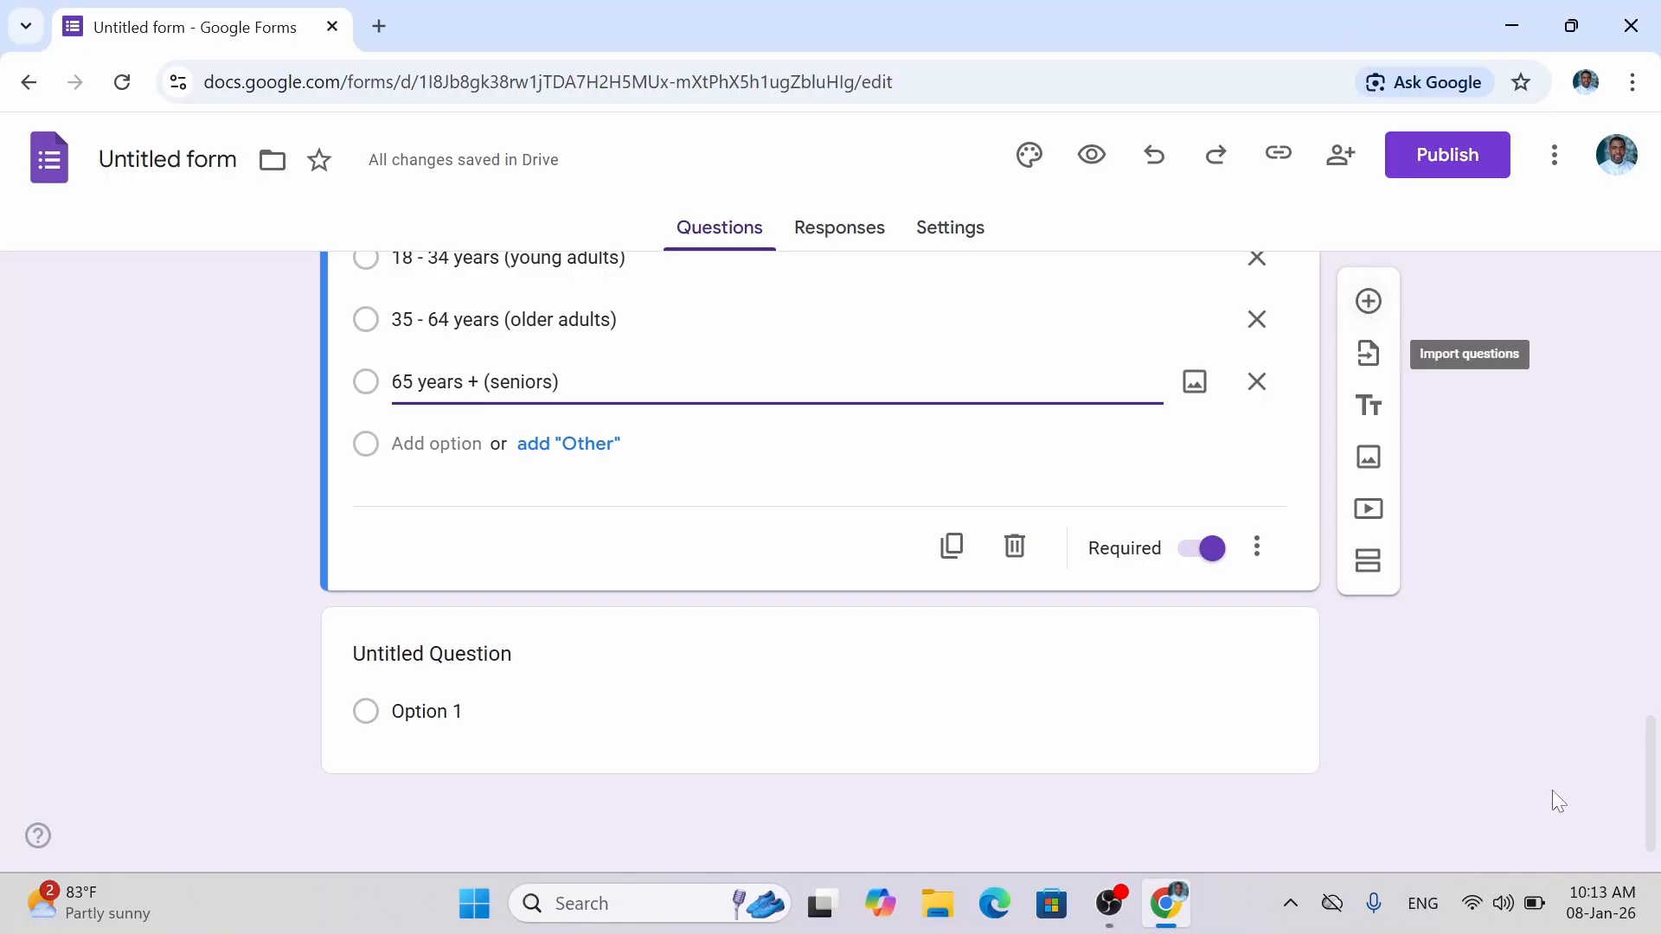
pyautogui.moveTo(1656, 761); pyautogui.dragTo(1652, 623)
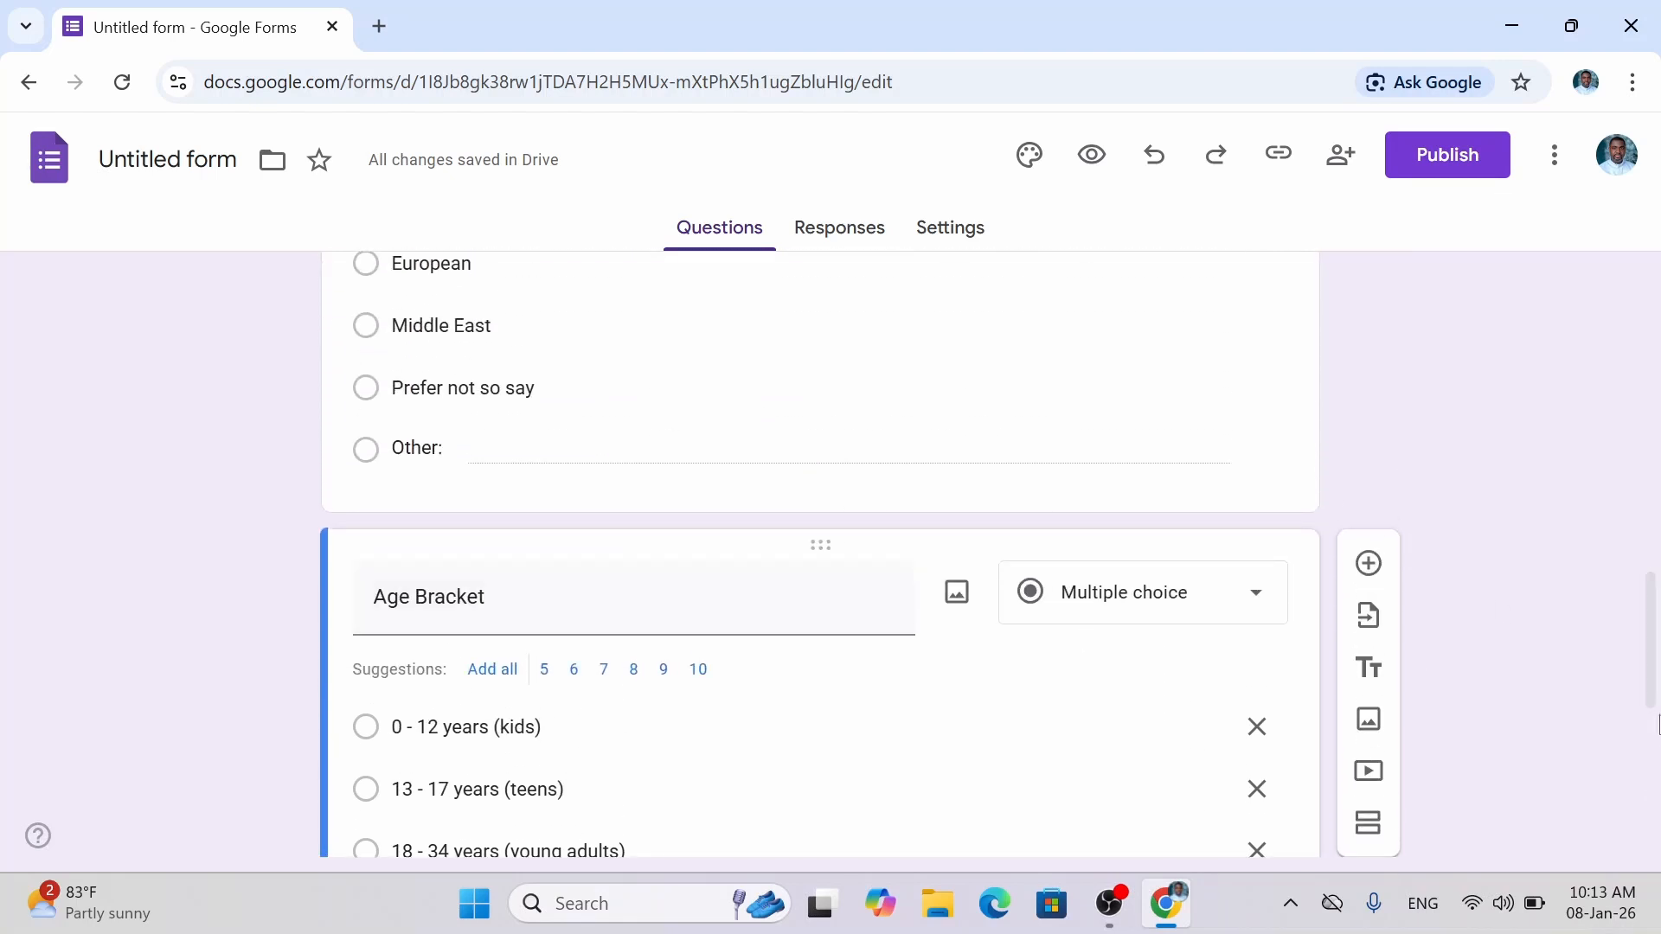
pyautogui.moveTo(1653, 687); pyautogui.dragTo(1638, 496)
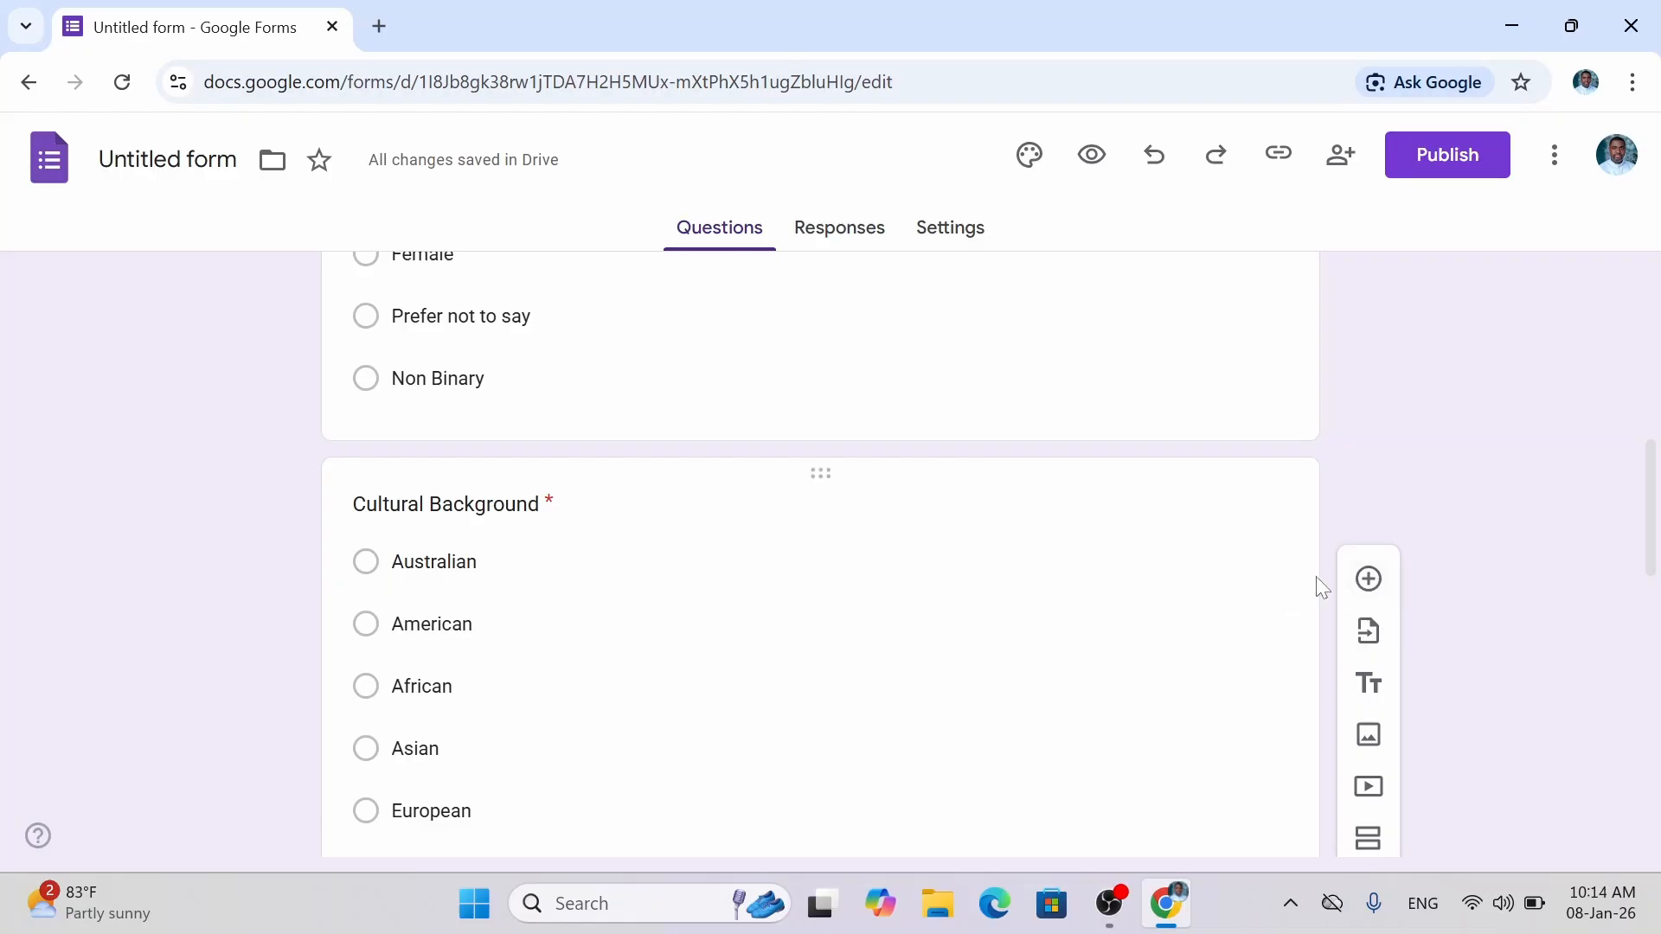
pyautogui.scroll(-5, 1652, 497)
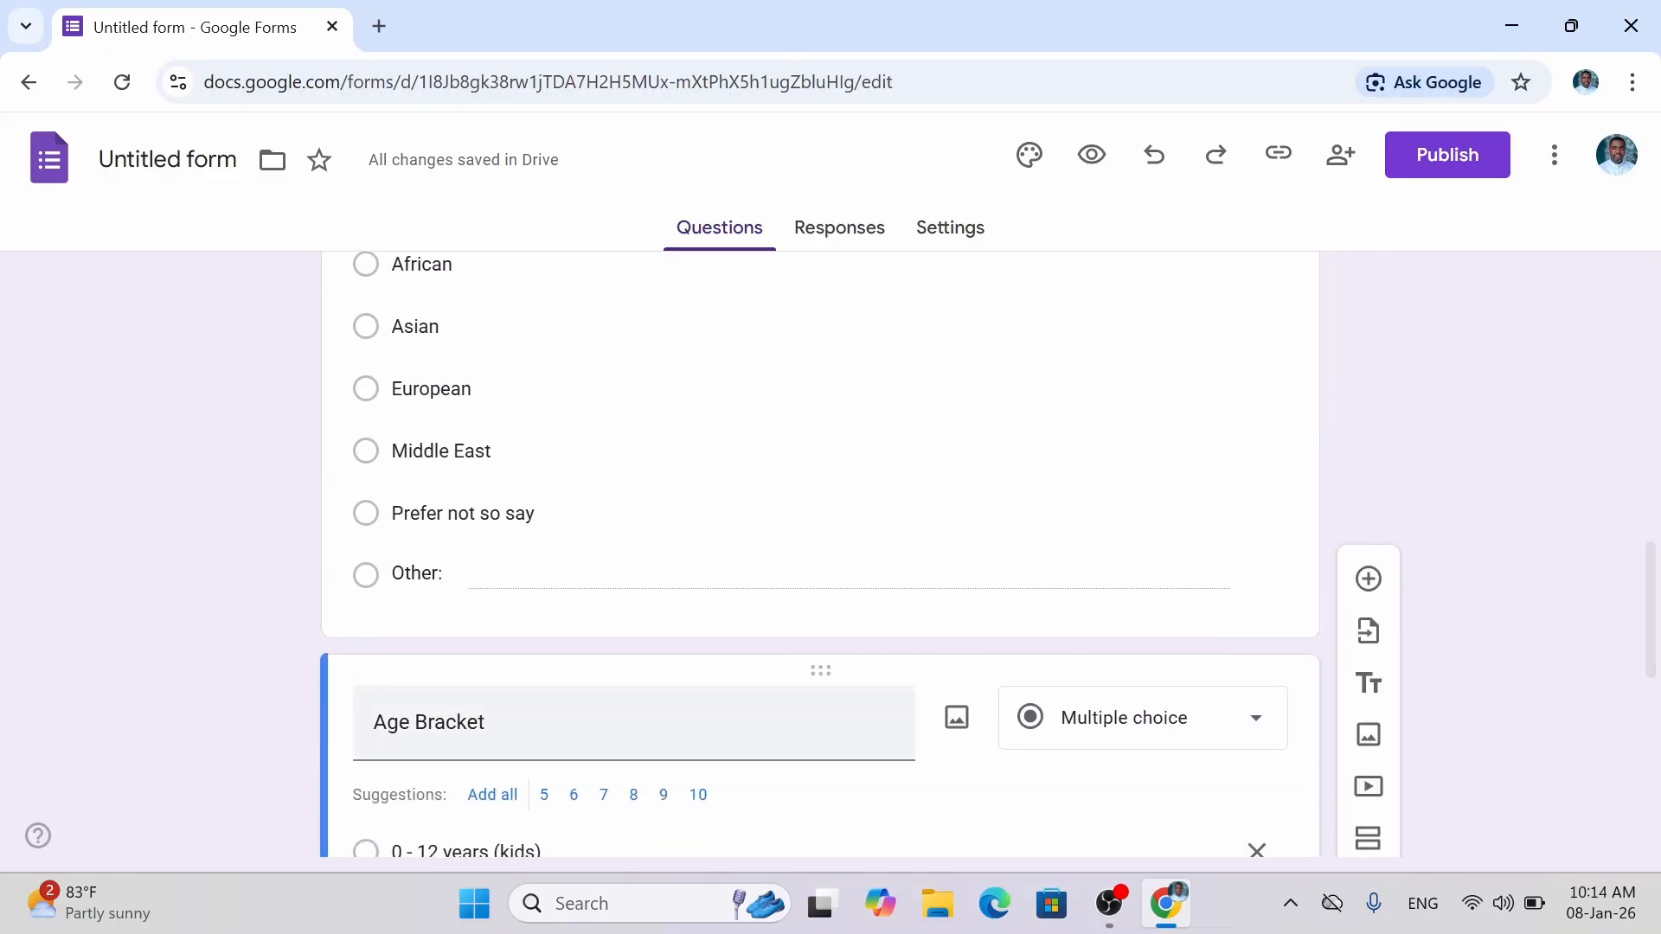
pyautogui.scroll(4, 1652, 534)
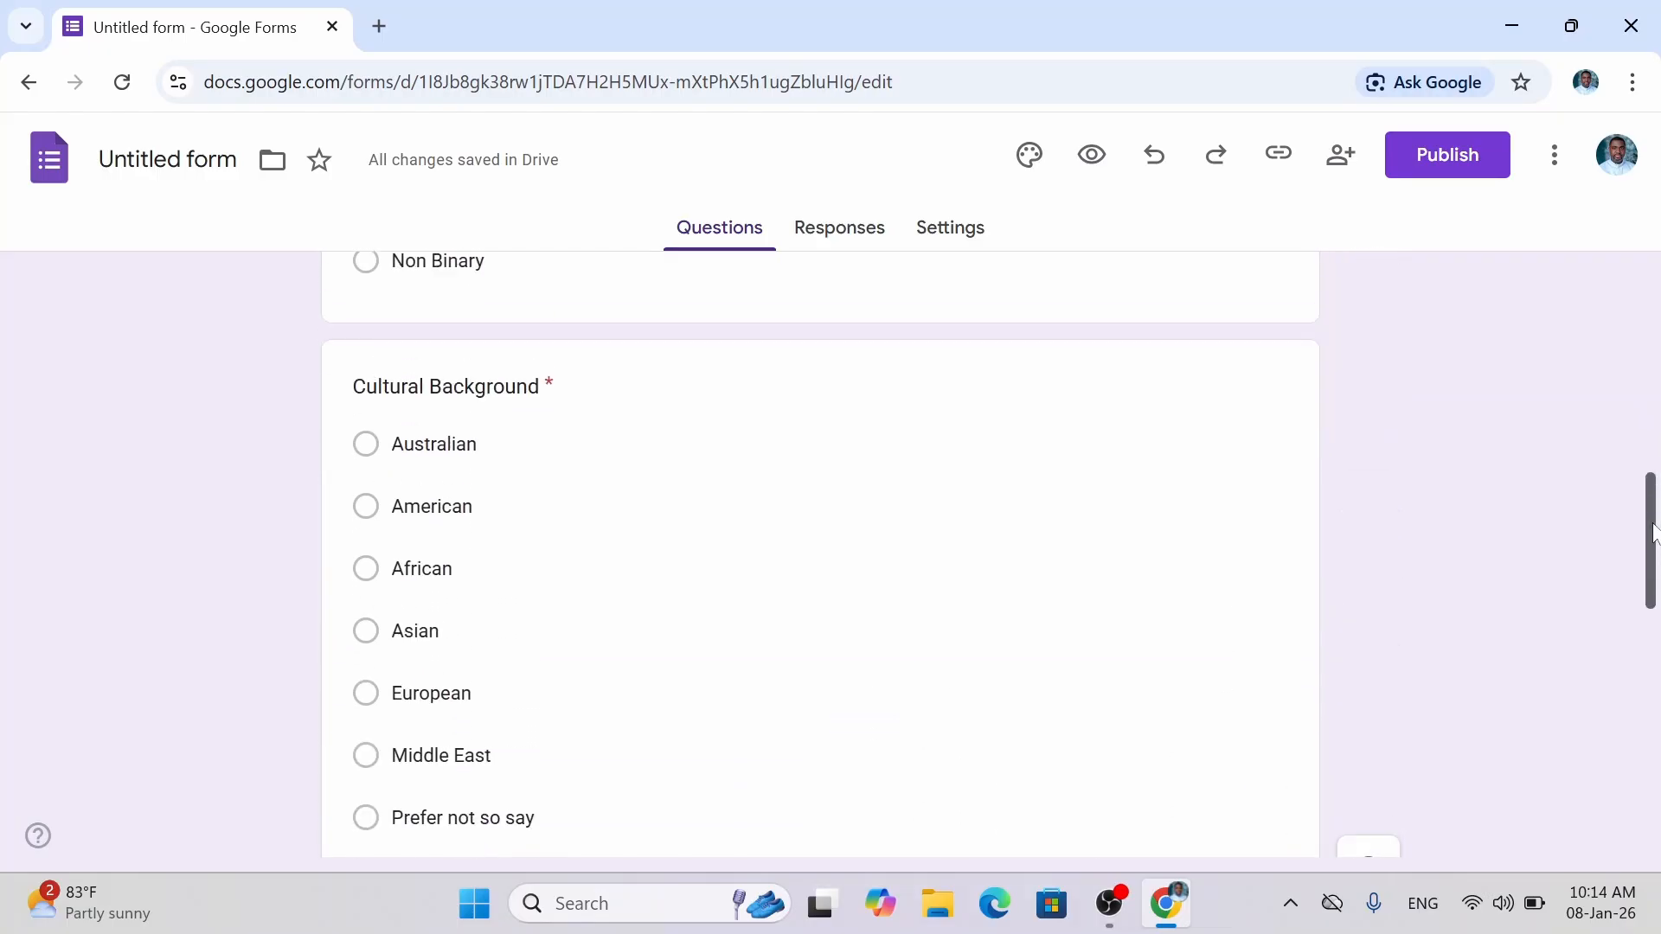
pyautogui.scroll(2, 1652, 534)
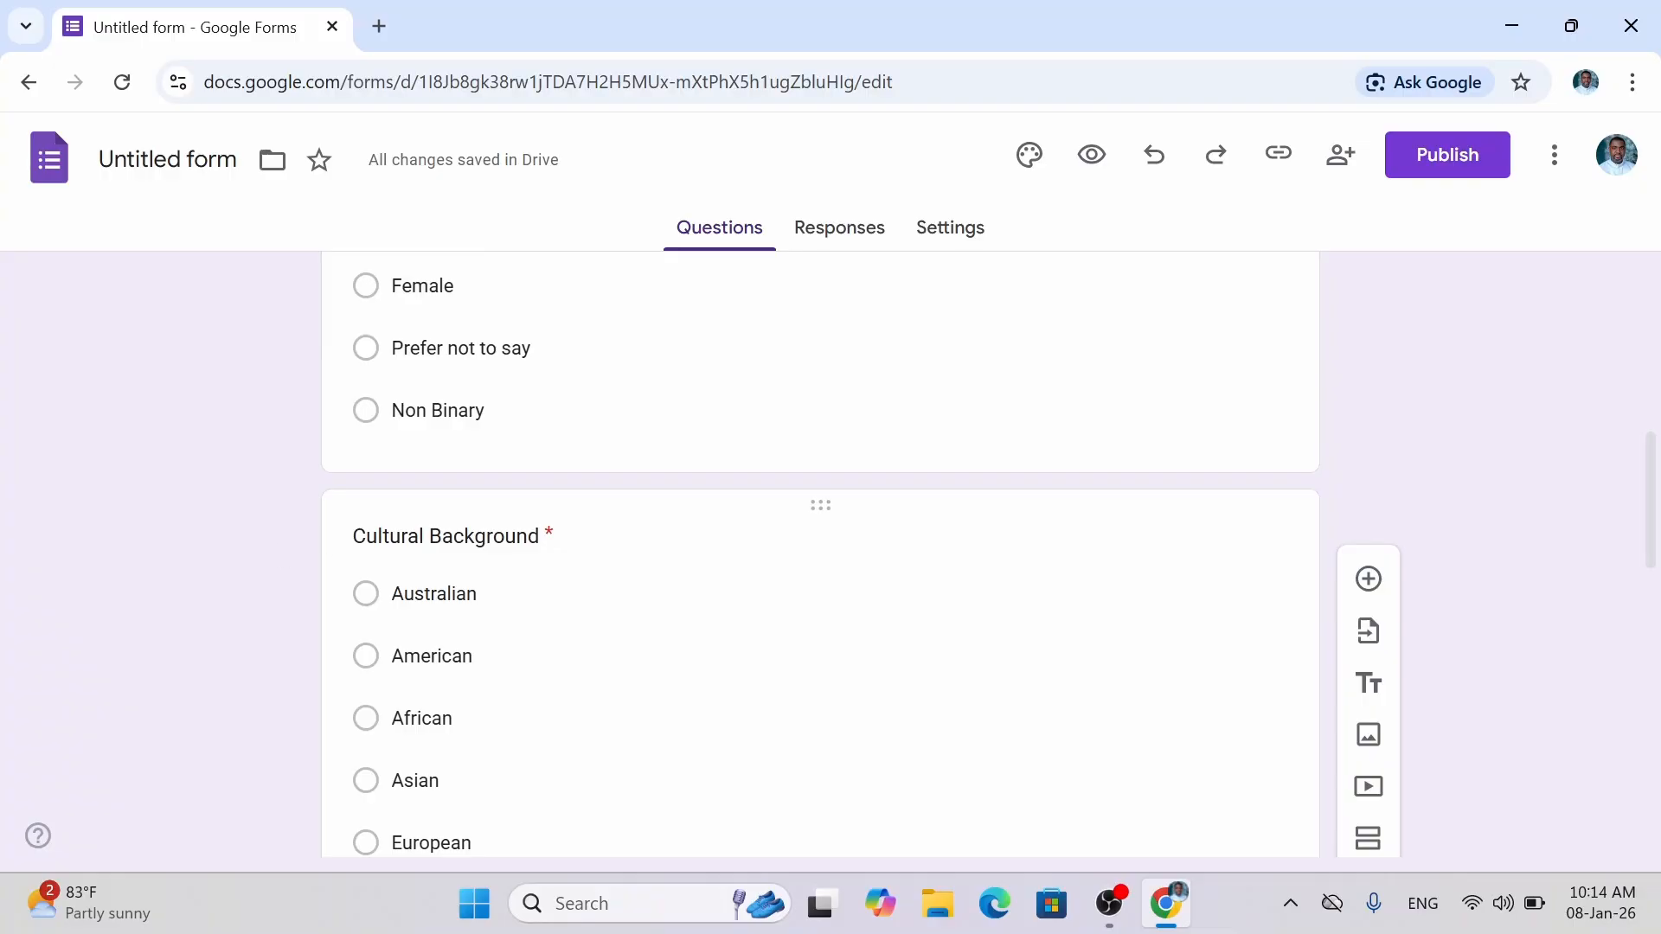
pyautogui.moveTo(1654, 525); pyautogui.dragTo(1660, 688)
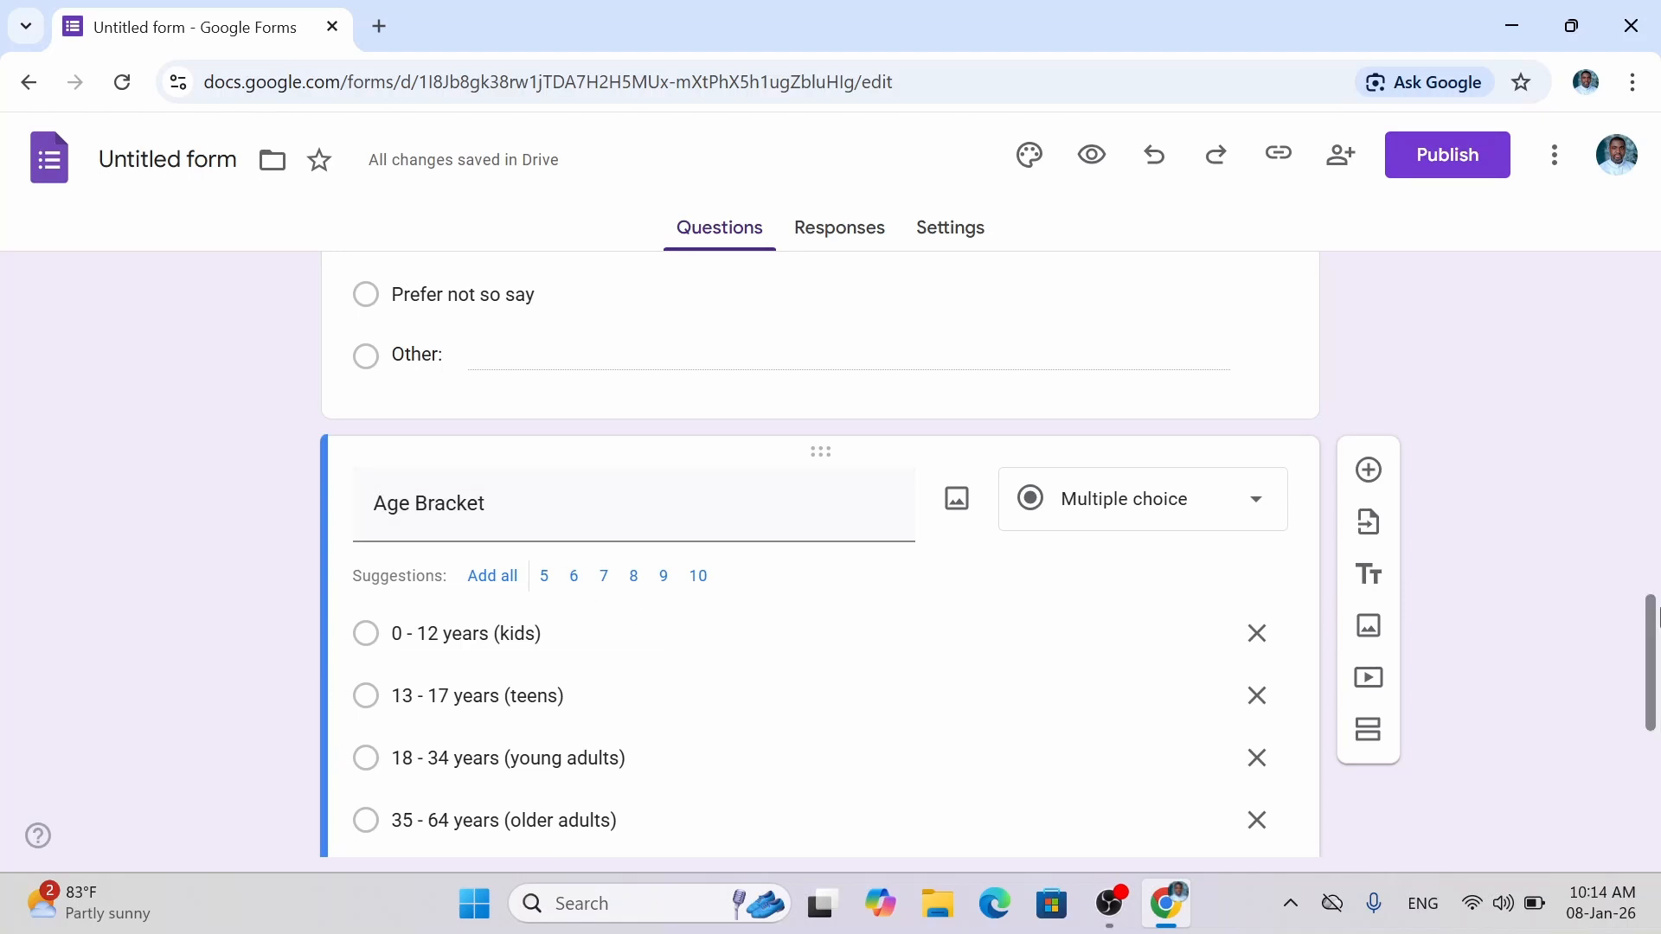
pyautogui.moveTo(1657, 614); pyautogui.dragTo(1642, 474)
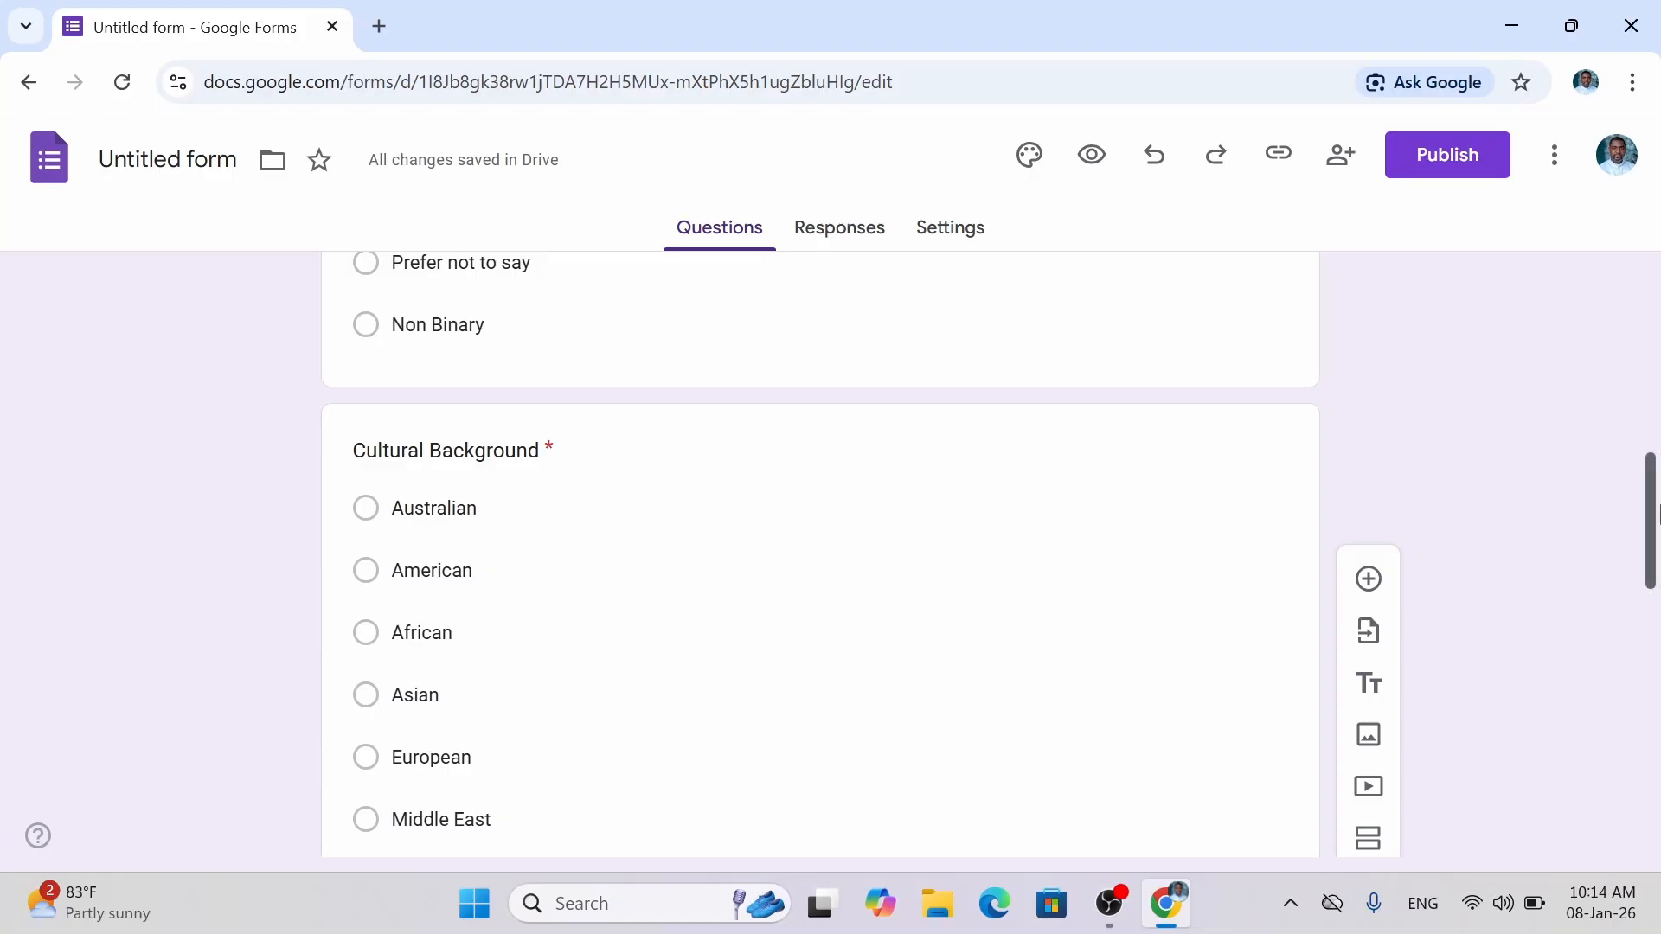
pyautogui.moveTo(1659, 515)
pyautogui.mouseDown()
pyautogui.moveTo(1656, 674)
pyautogui.moveTo(1657, 516)
pyautogui.mouseUp()
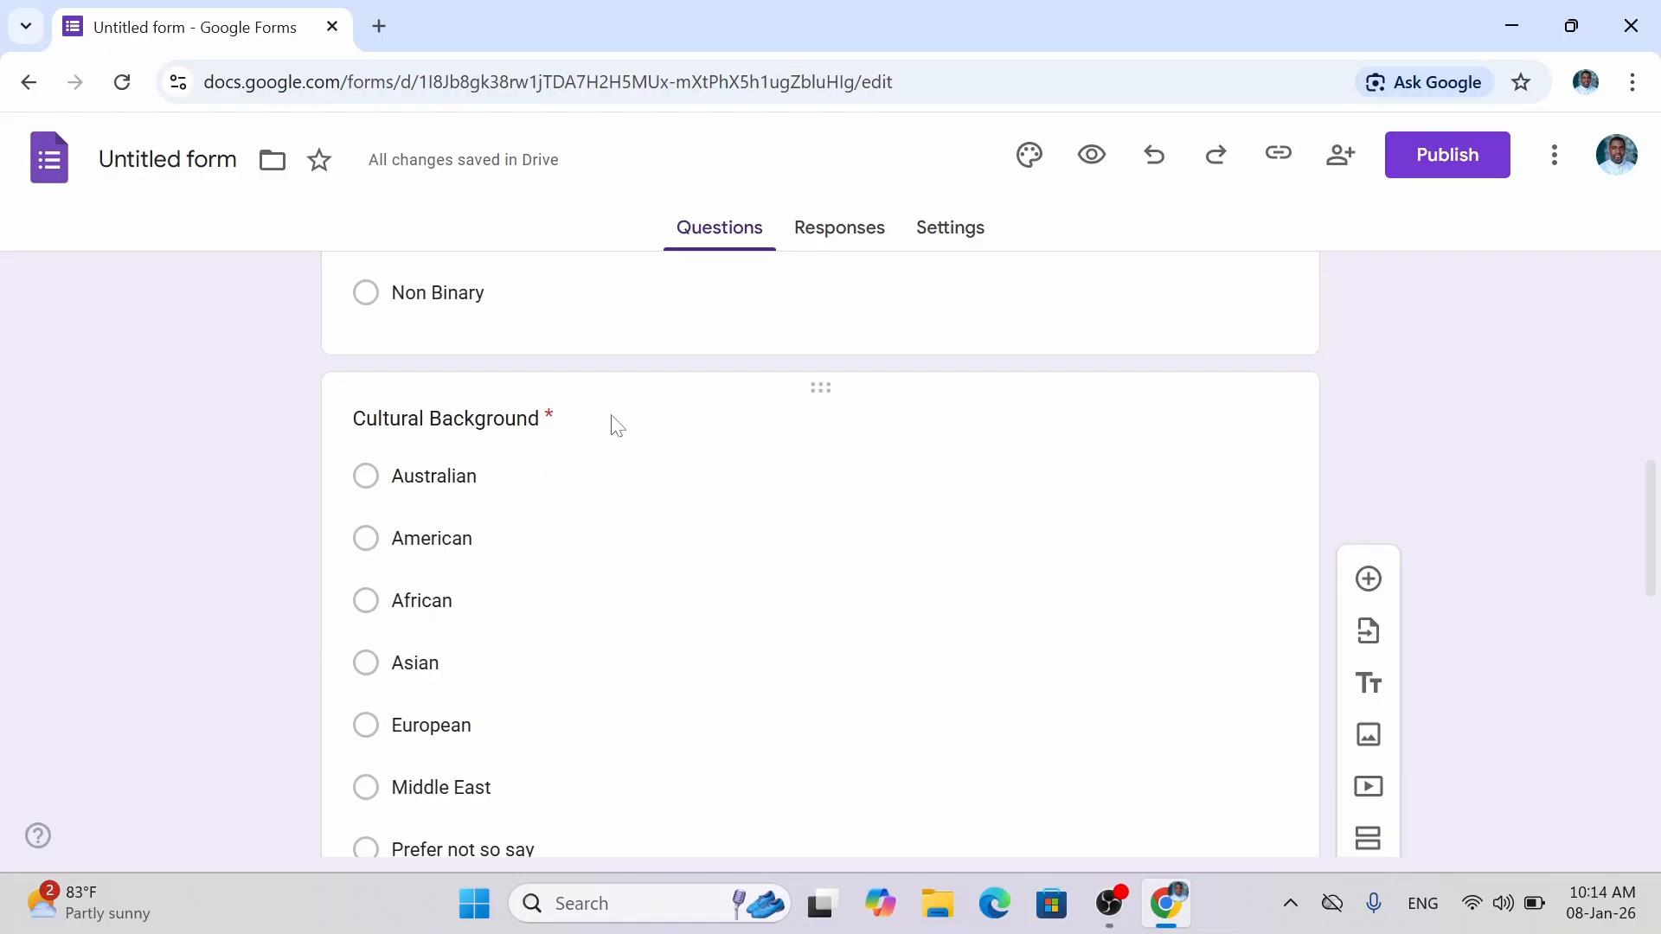
pyautogui.click(616, 425)
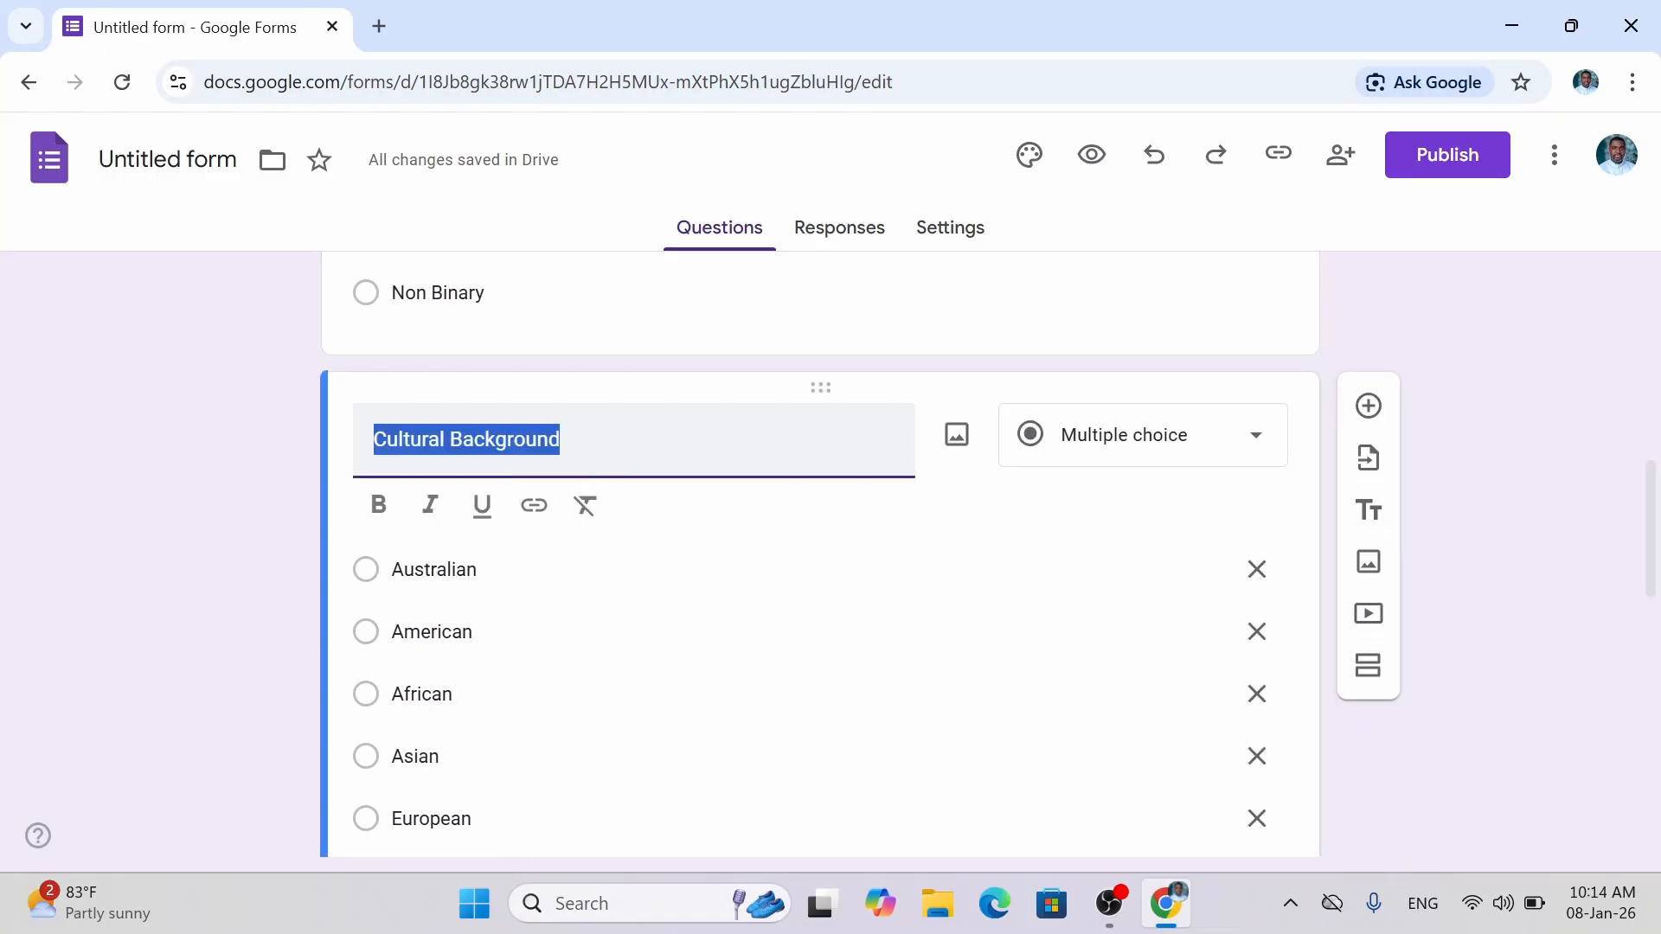
pyautogui.click(614, 429)
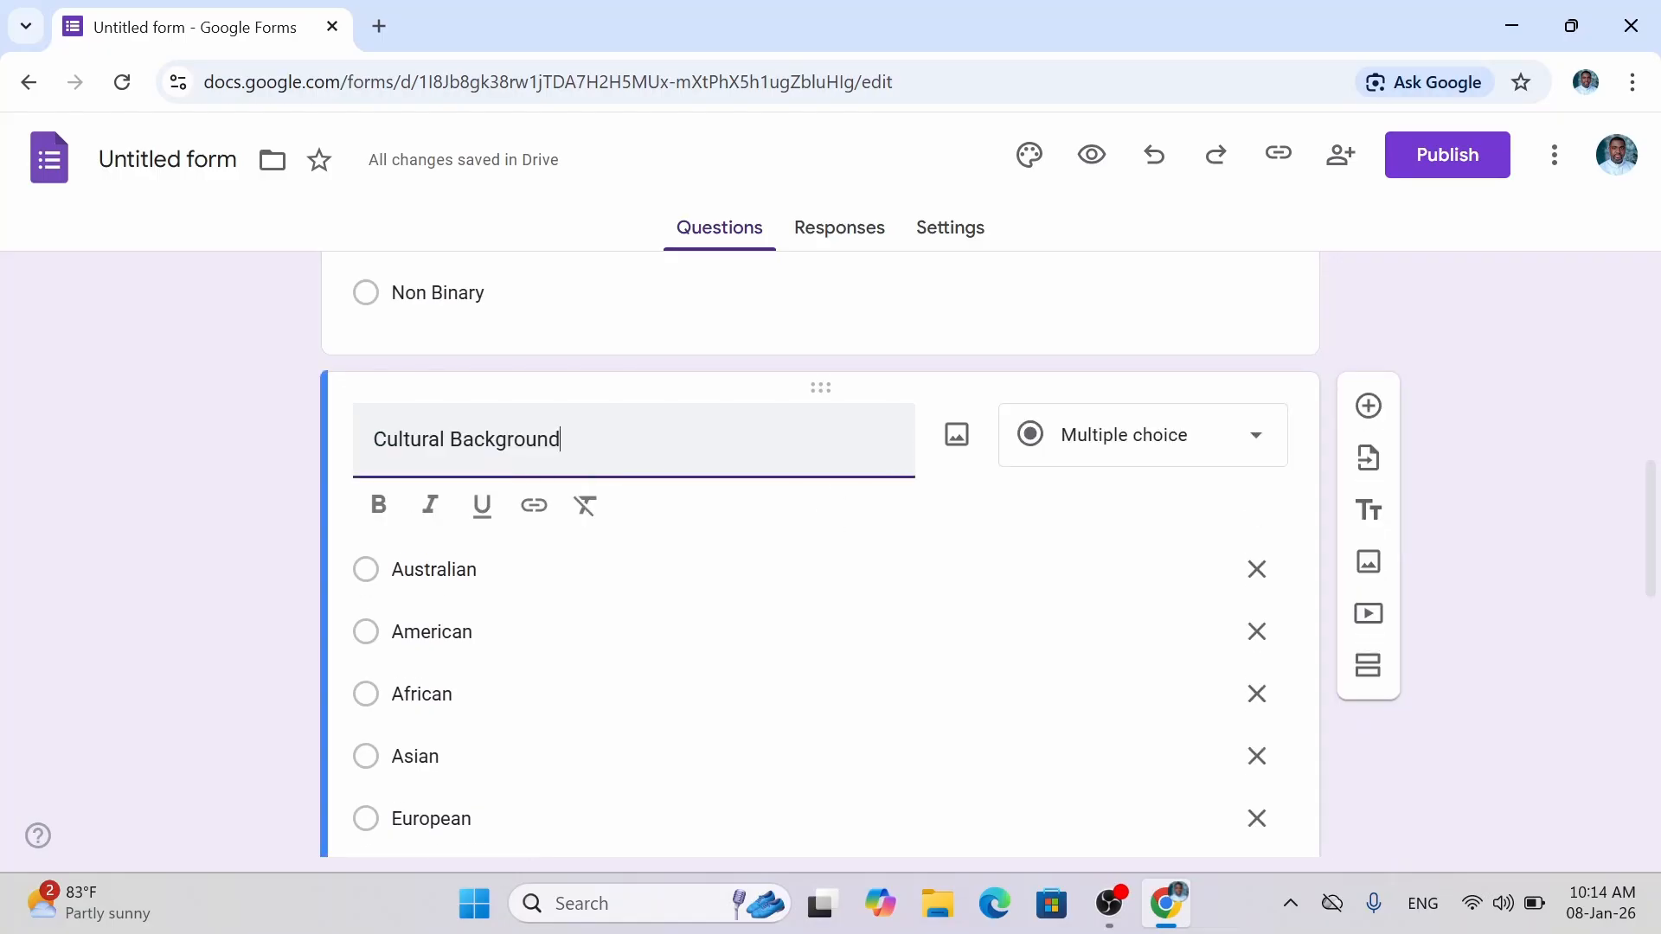
# Insert a new question after Cultural Background titled 'Which State of Australia do you reside?'.
pyautogui.click(1367, 406)
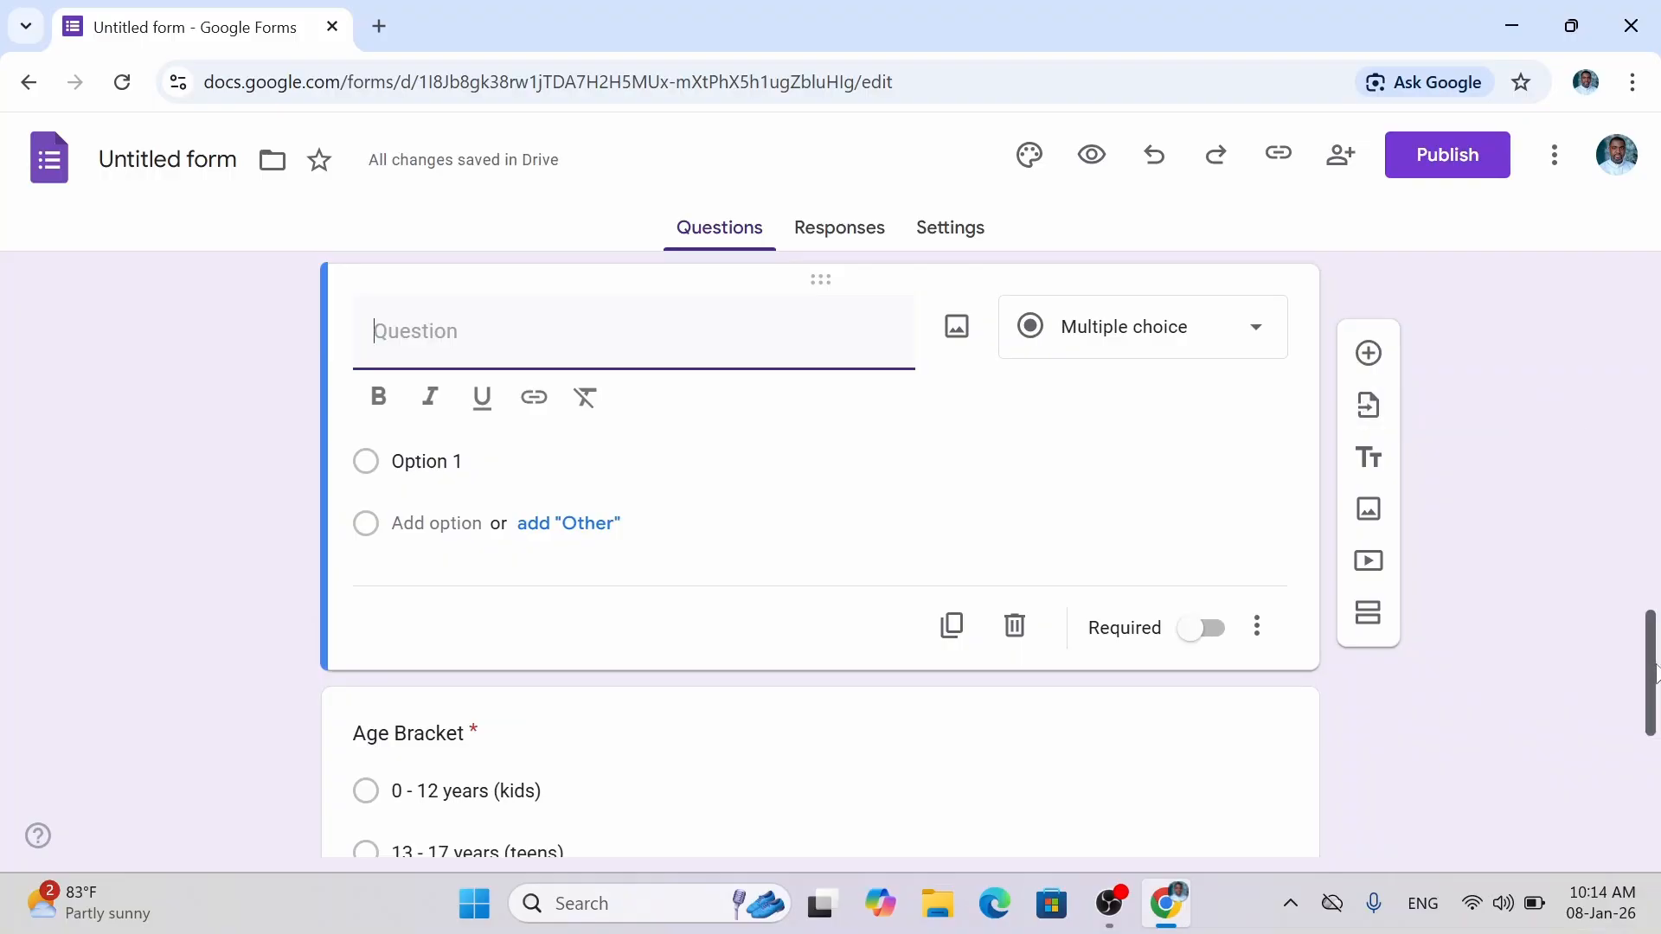
pyautogui.moveTo(1655, 660)
pyautogui.mouseDown()
pyautogui.moveTo(1655, 487)
pyautogui.moveTo(1657, 685)
pyautogui.mouseUp()
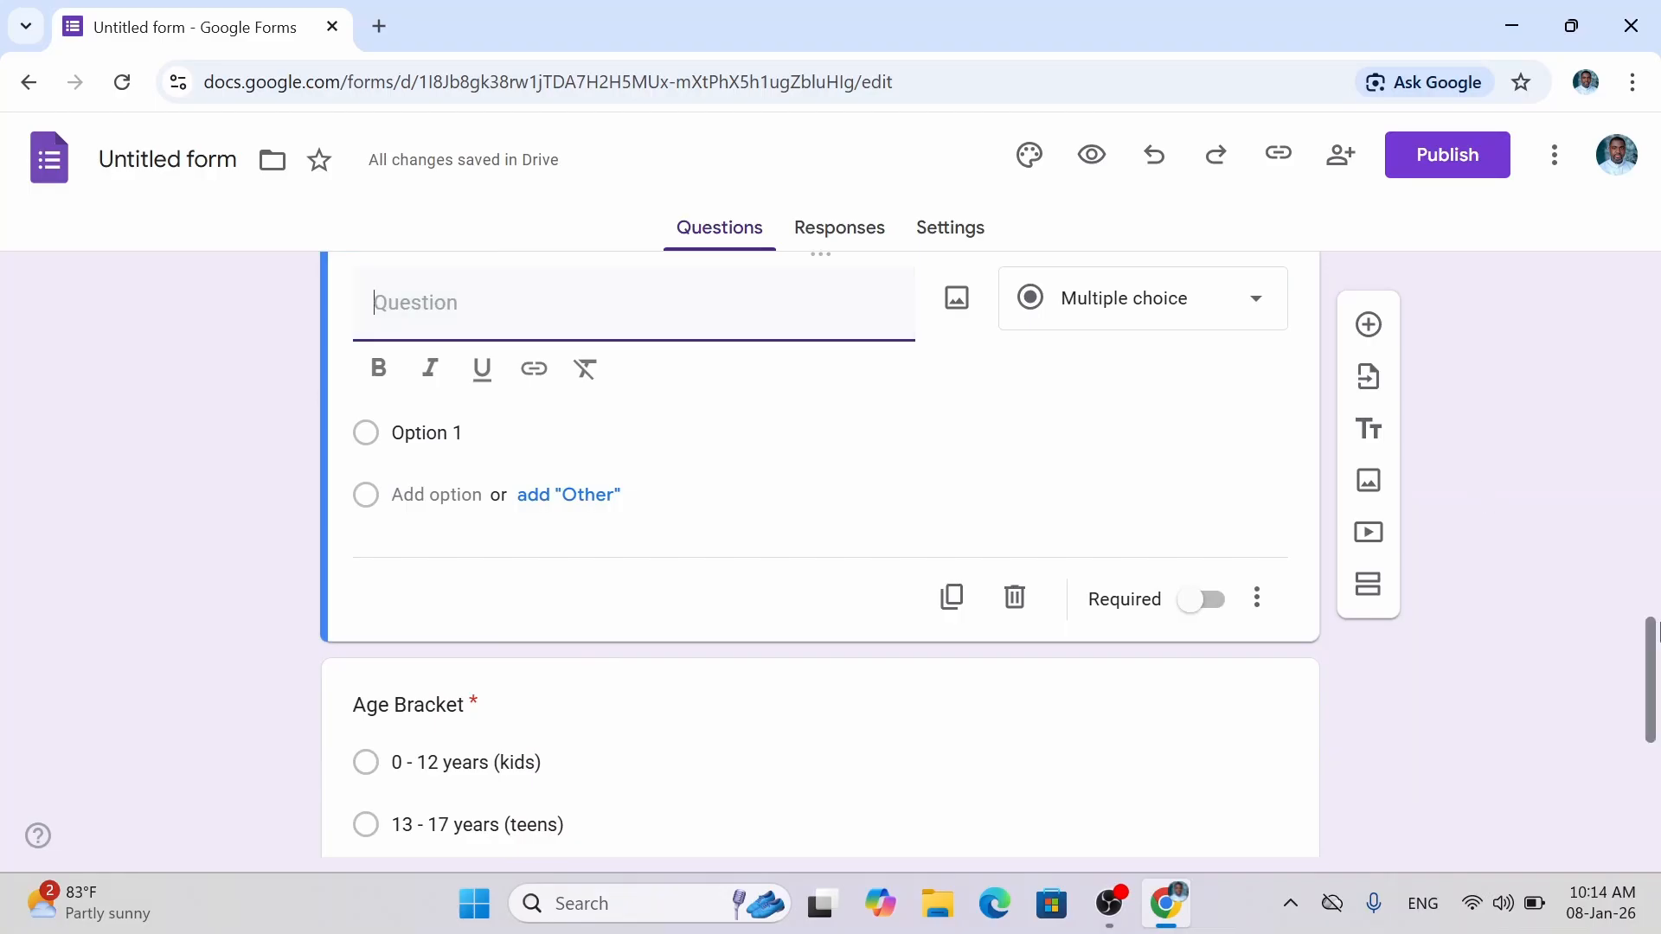
pyautogui.moveTo(1656, 640); pyautogui.dragTo(1659, 630)
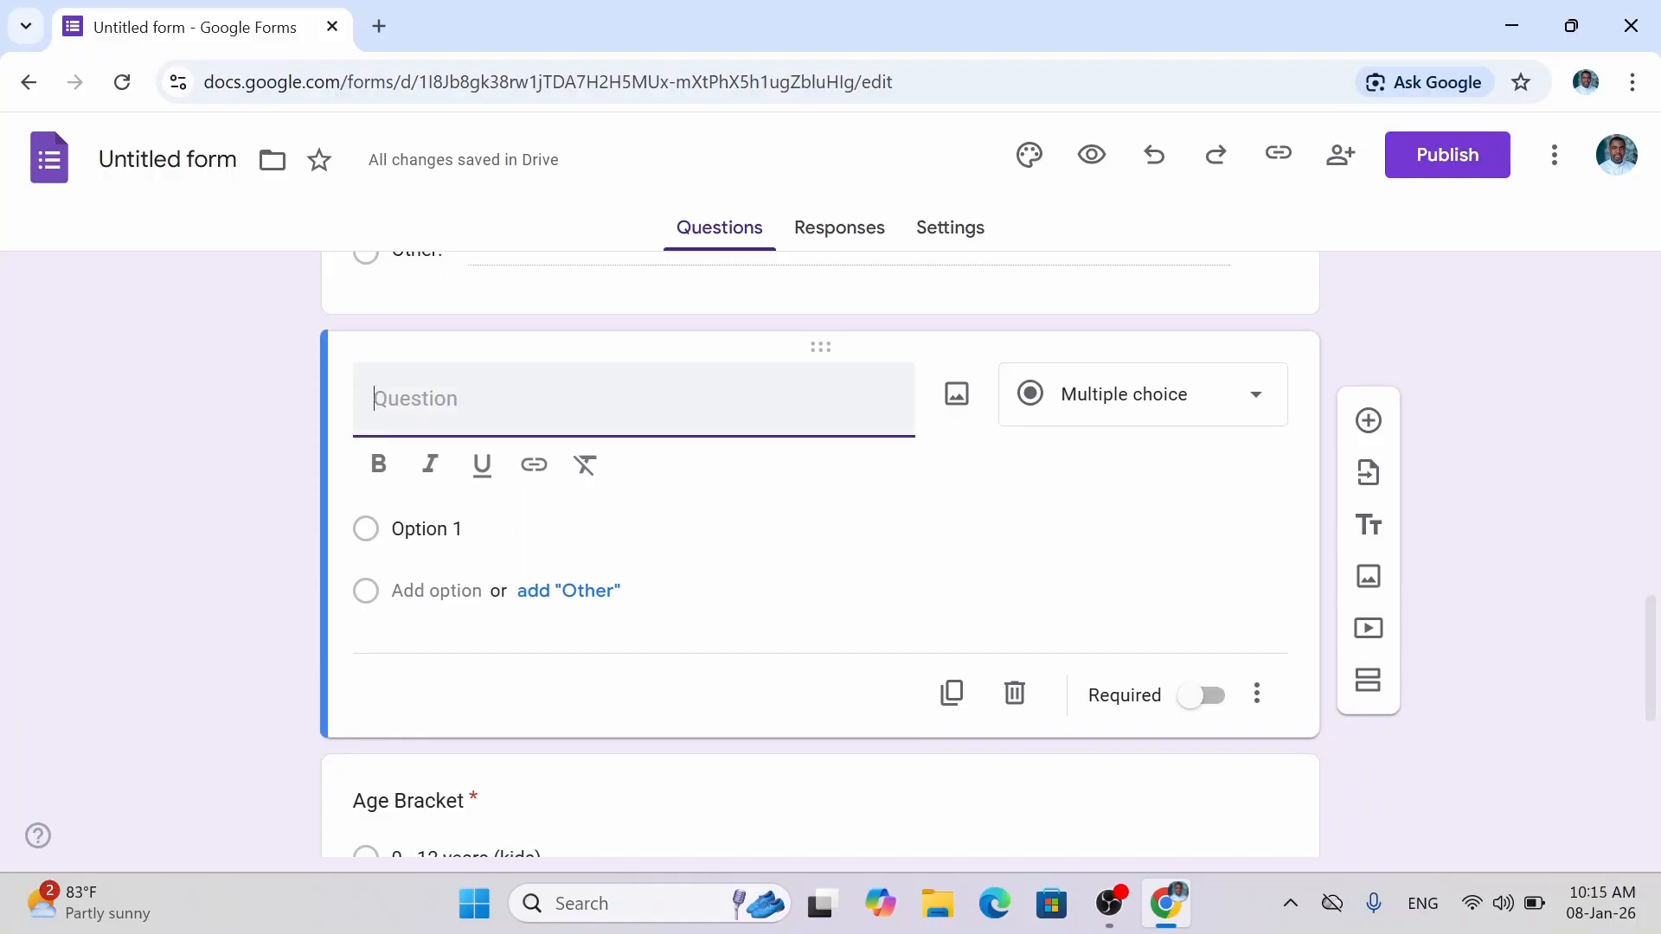
pyautogui.write('S')
pyautogui.write('ta')
pyautogui.write('t')
pyautogui.press('BackSpace')
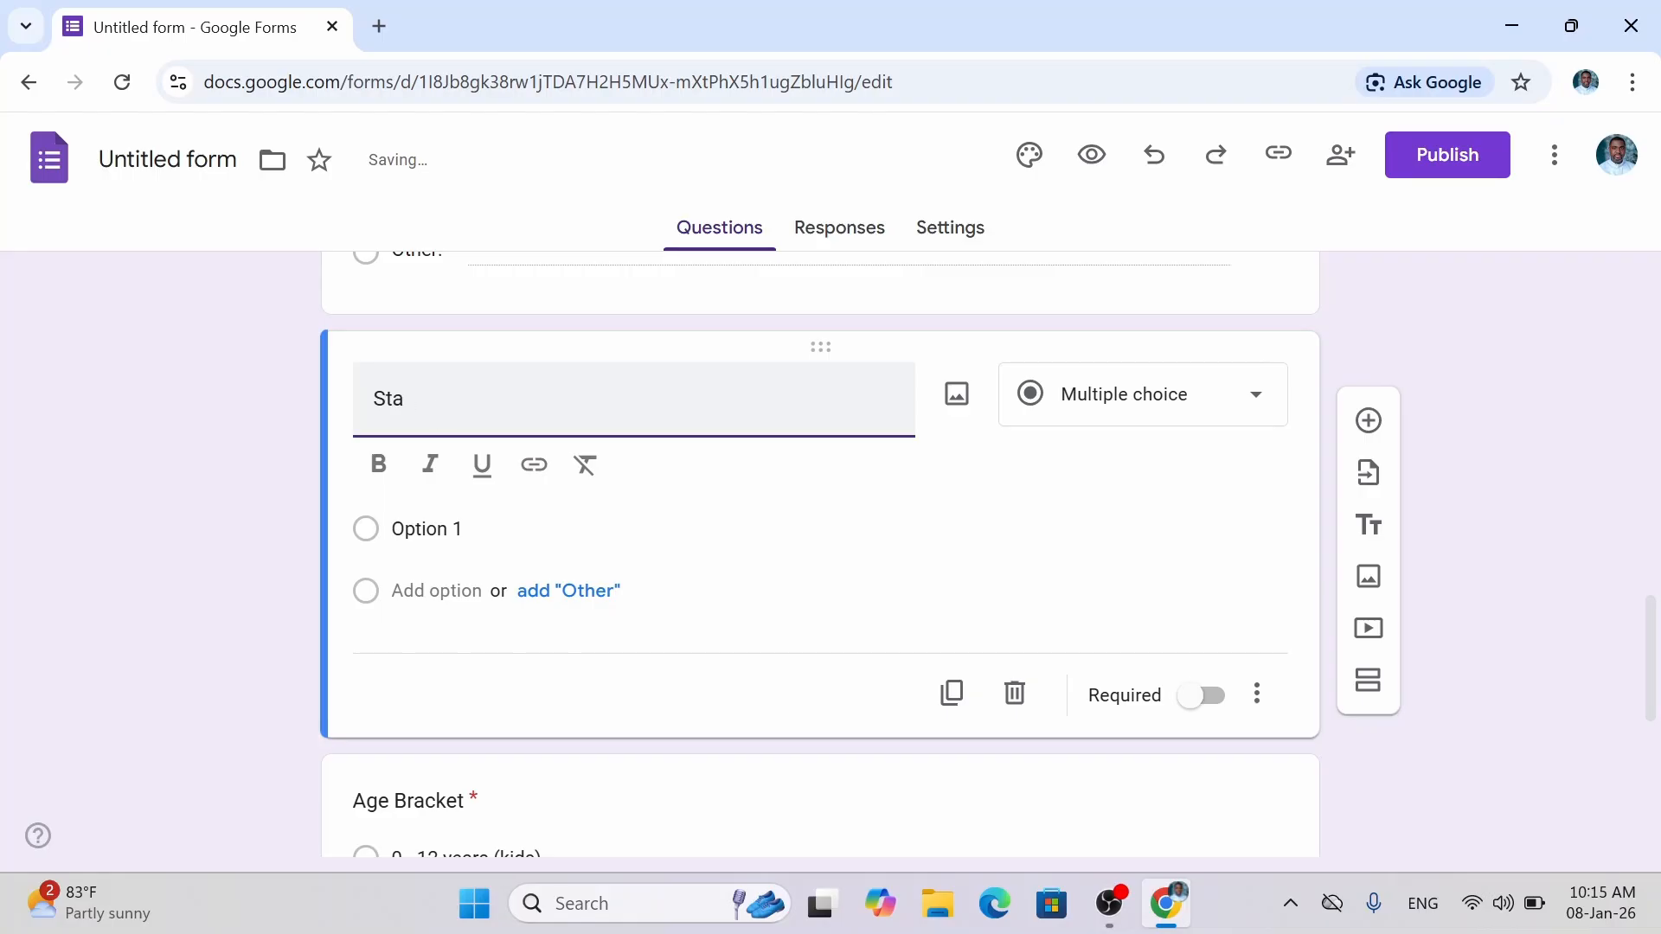
pyautogui.write('te')
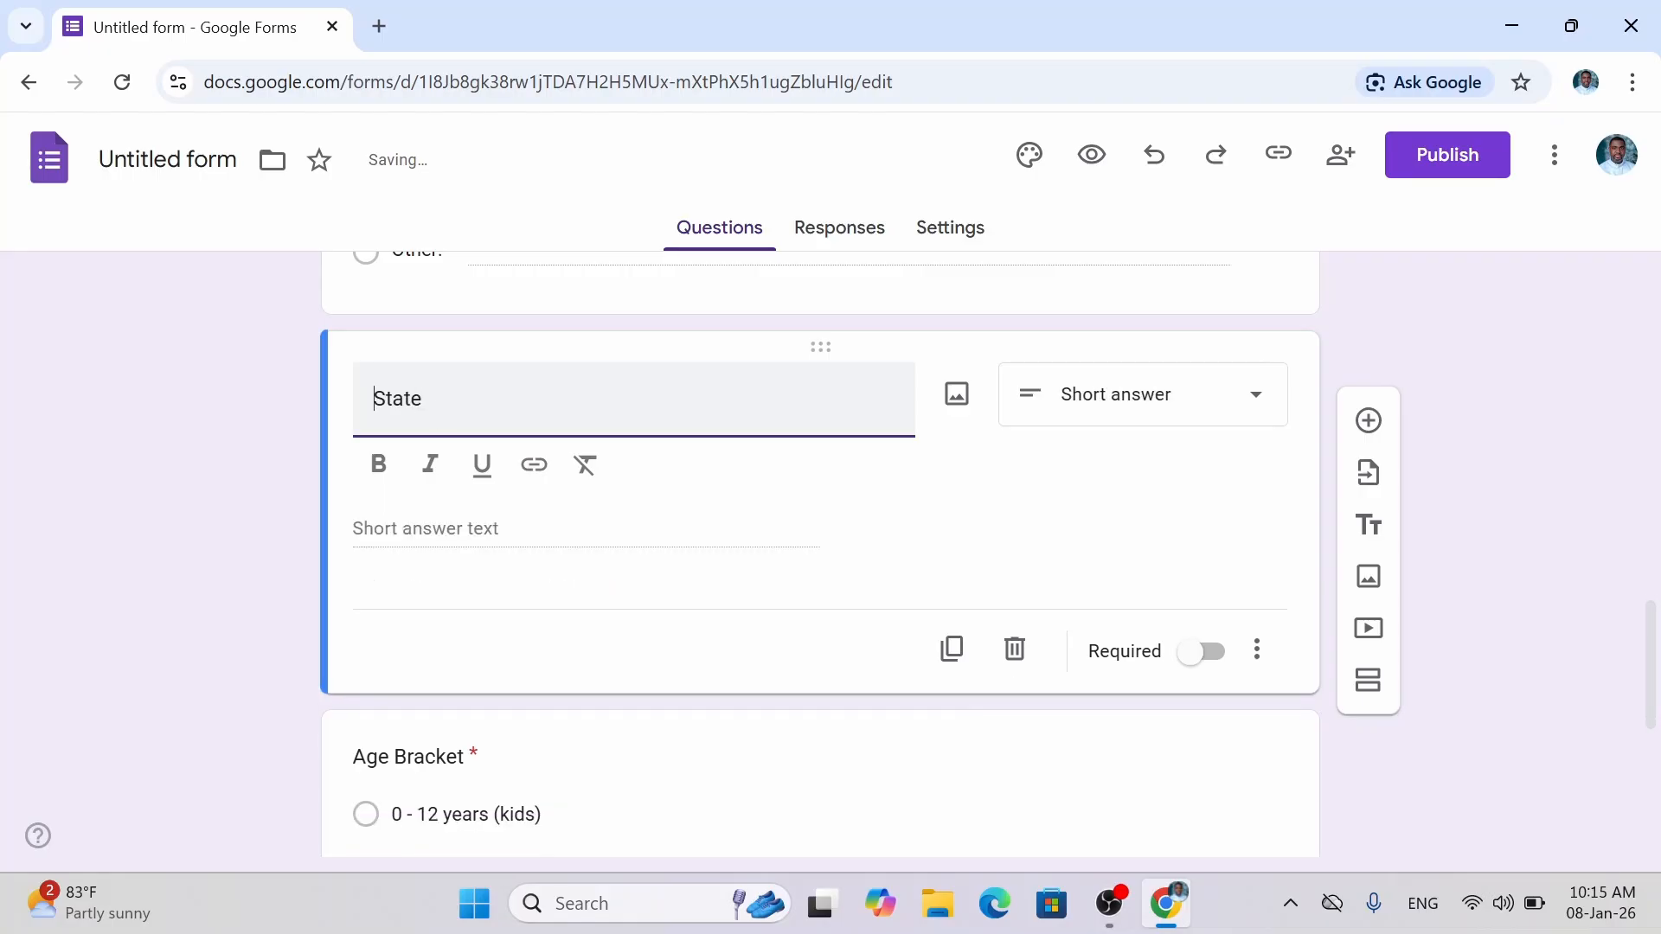
pyautogui.write('Whi')
pyautogui.write('ch ')
pyautogui.write('of A')
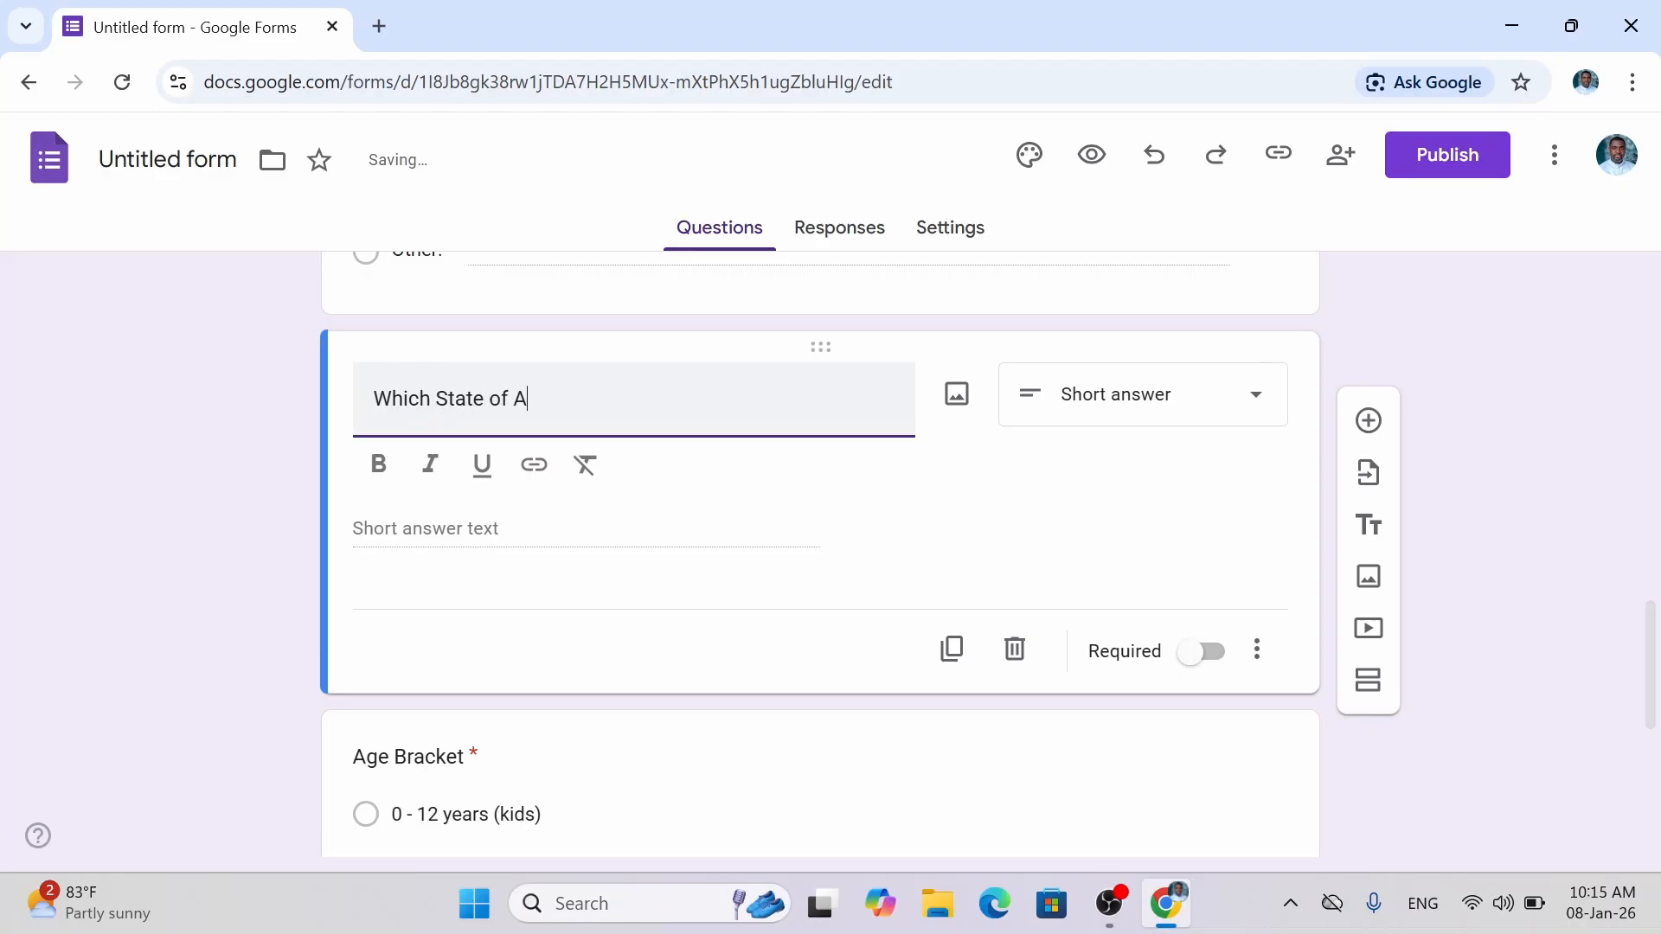
pyautogui.press('BackSpace')
pyautogui.write('ustralia')
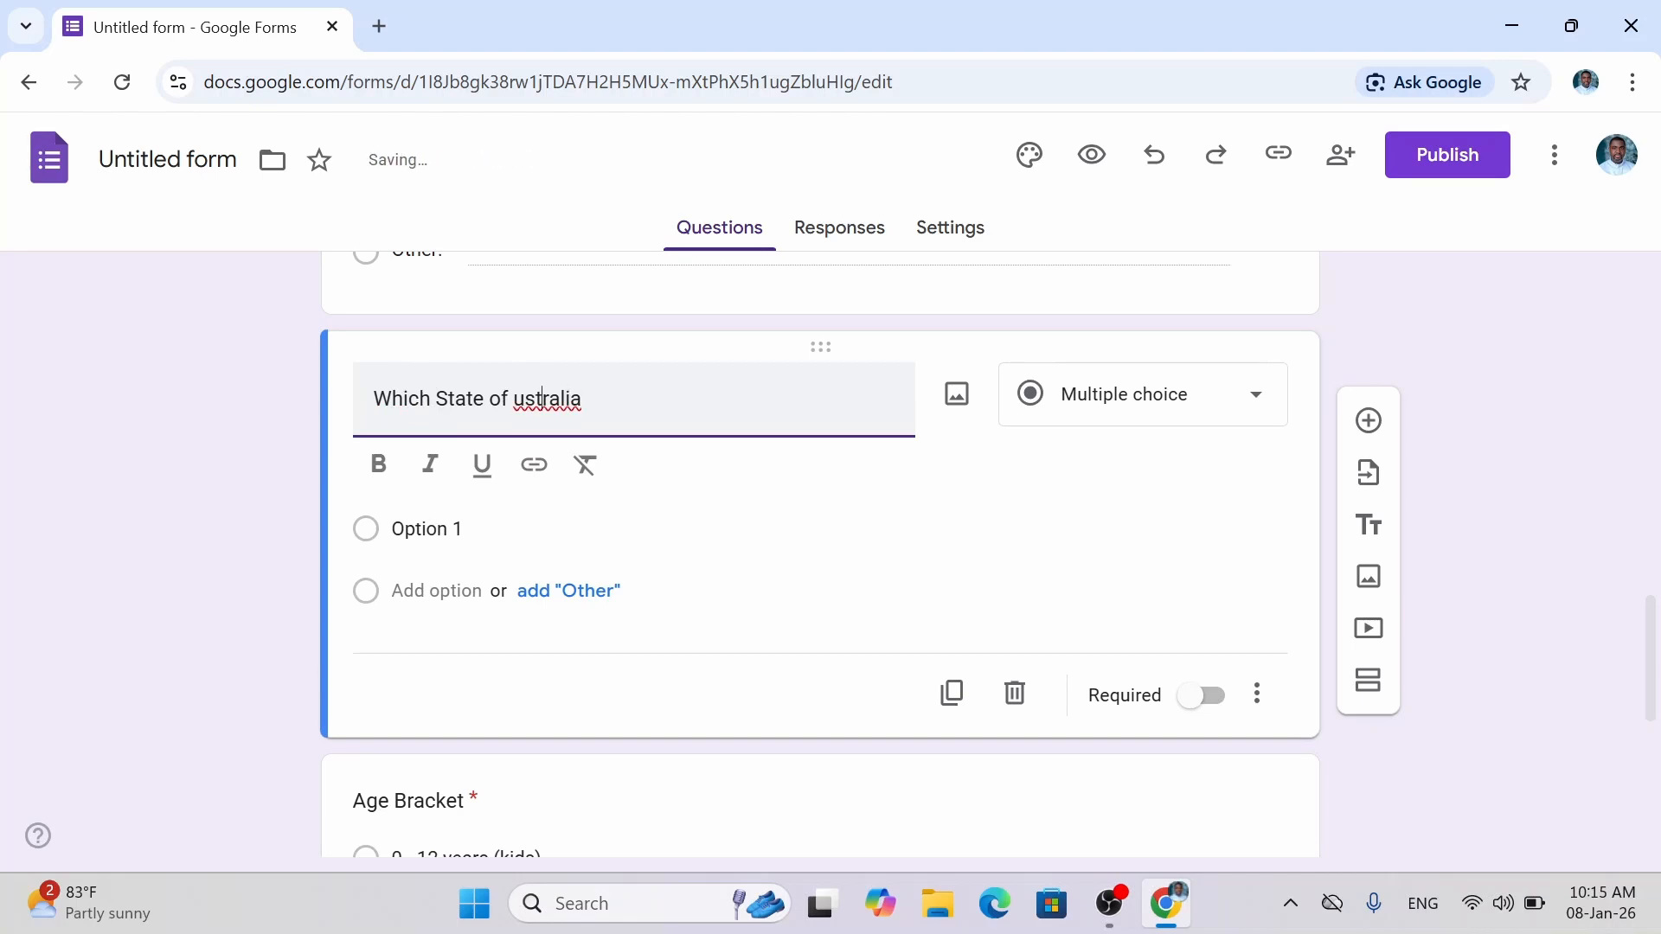
pyautogui.write('A')
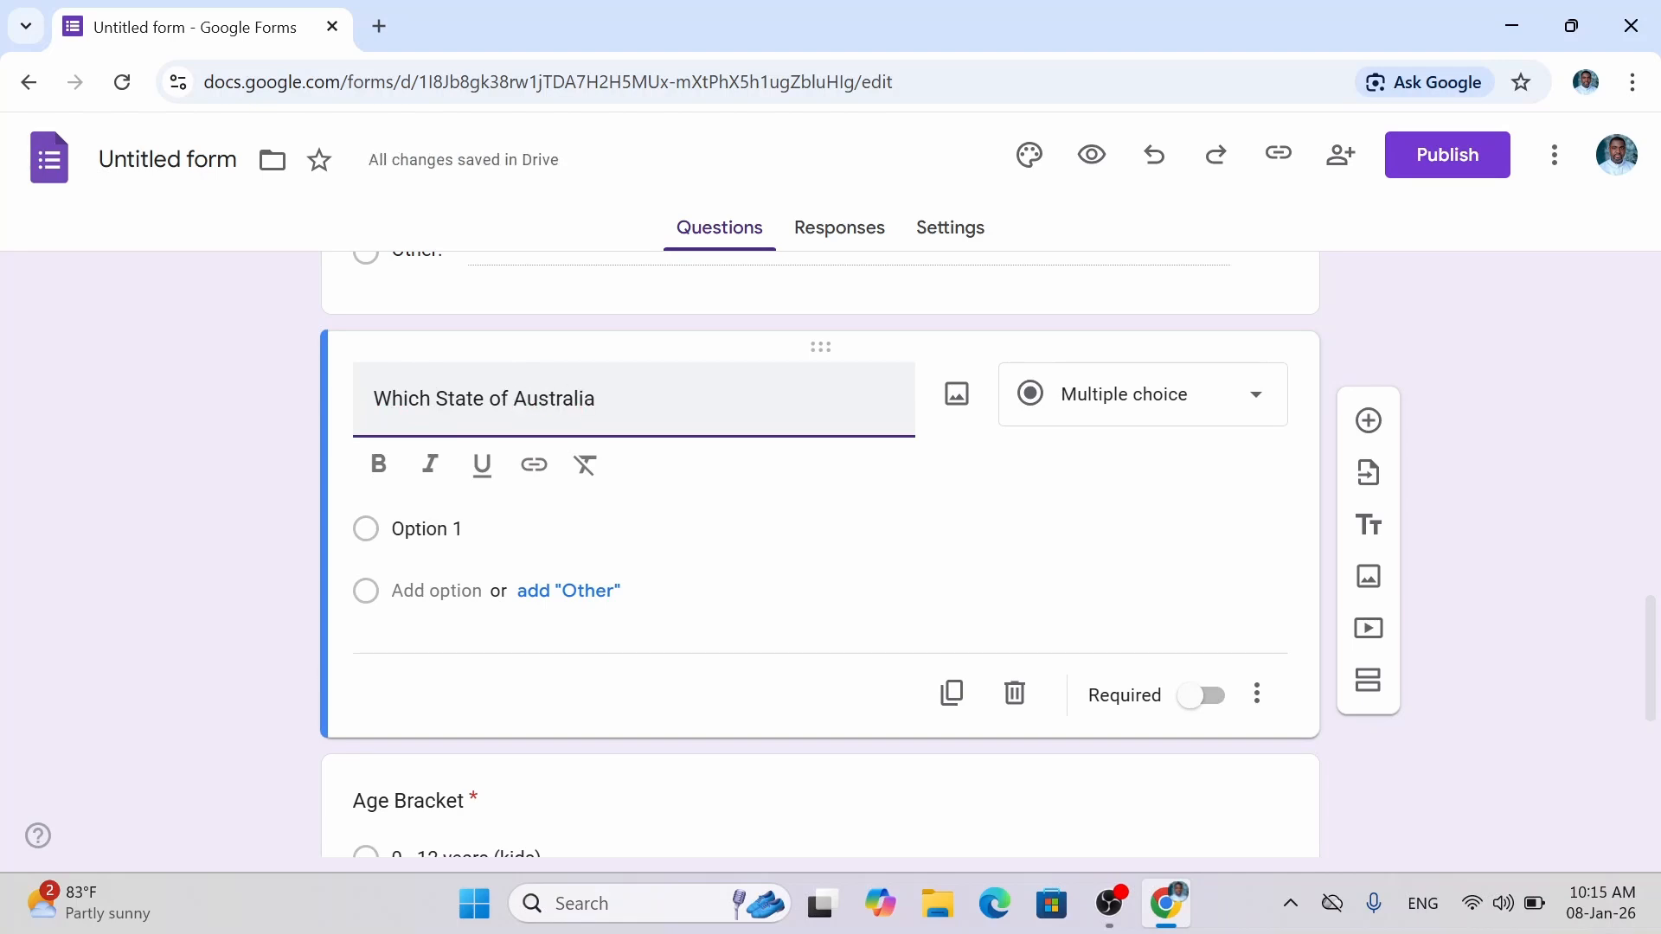
pyautogui.write(' do ')
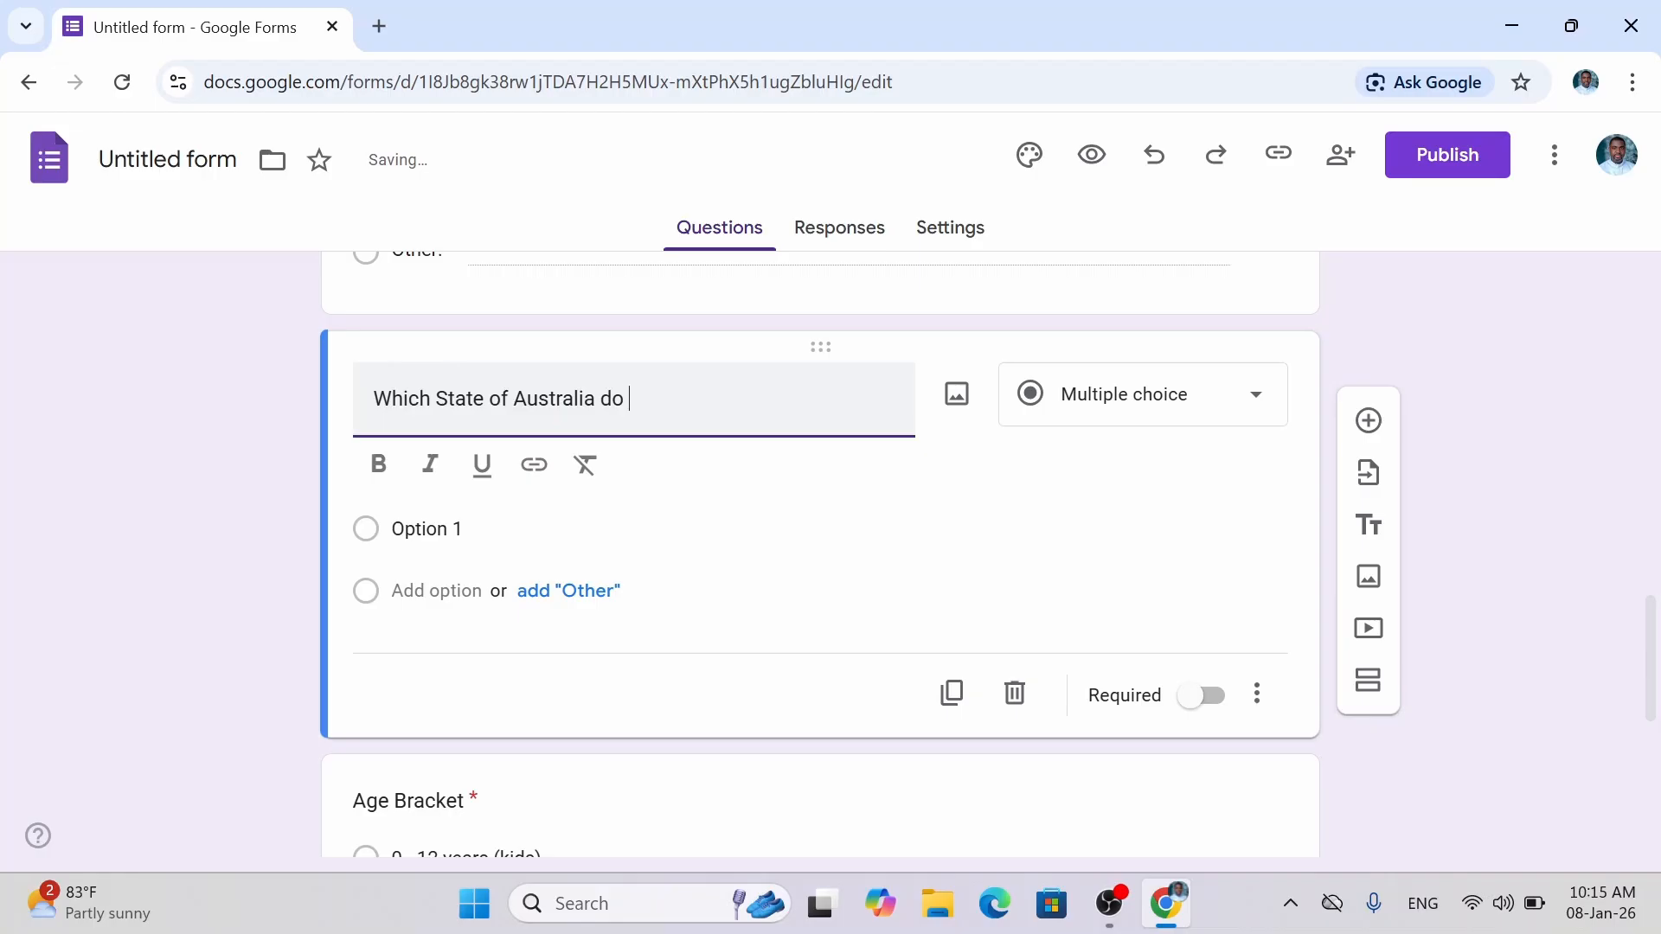
pyautogui.write('you reside?')
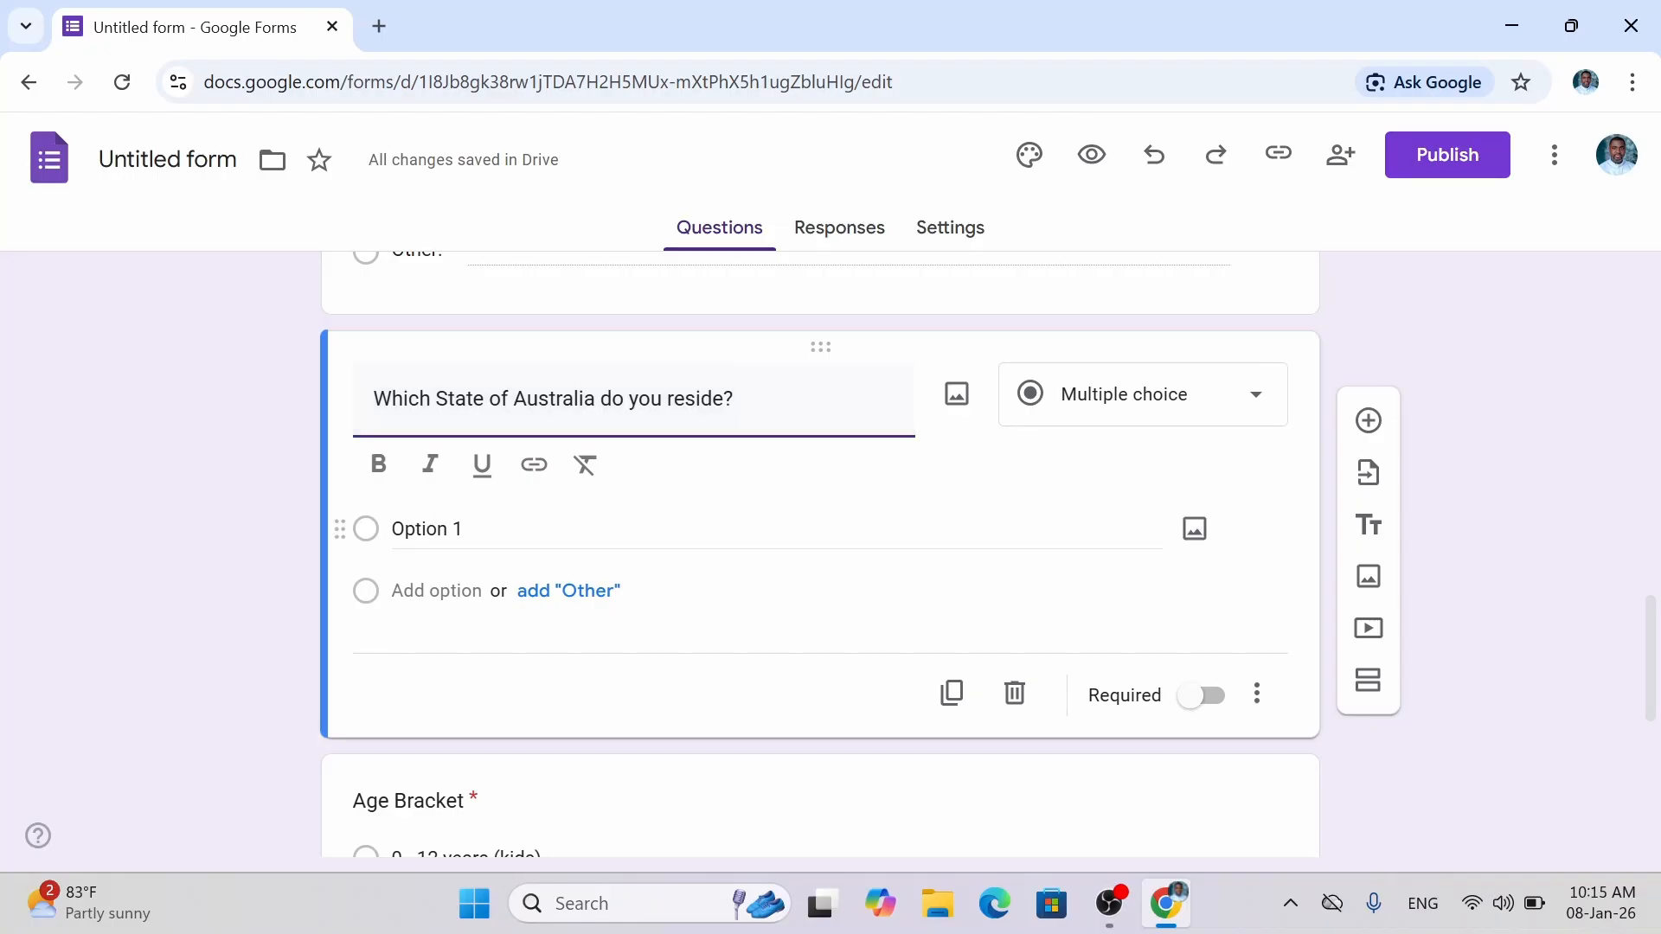
# Enter New South Wales as the first option and keep the type as Multiple choice.
pyautogui.click(427, 529)
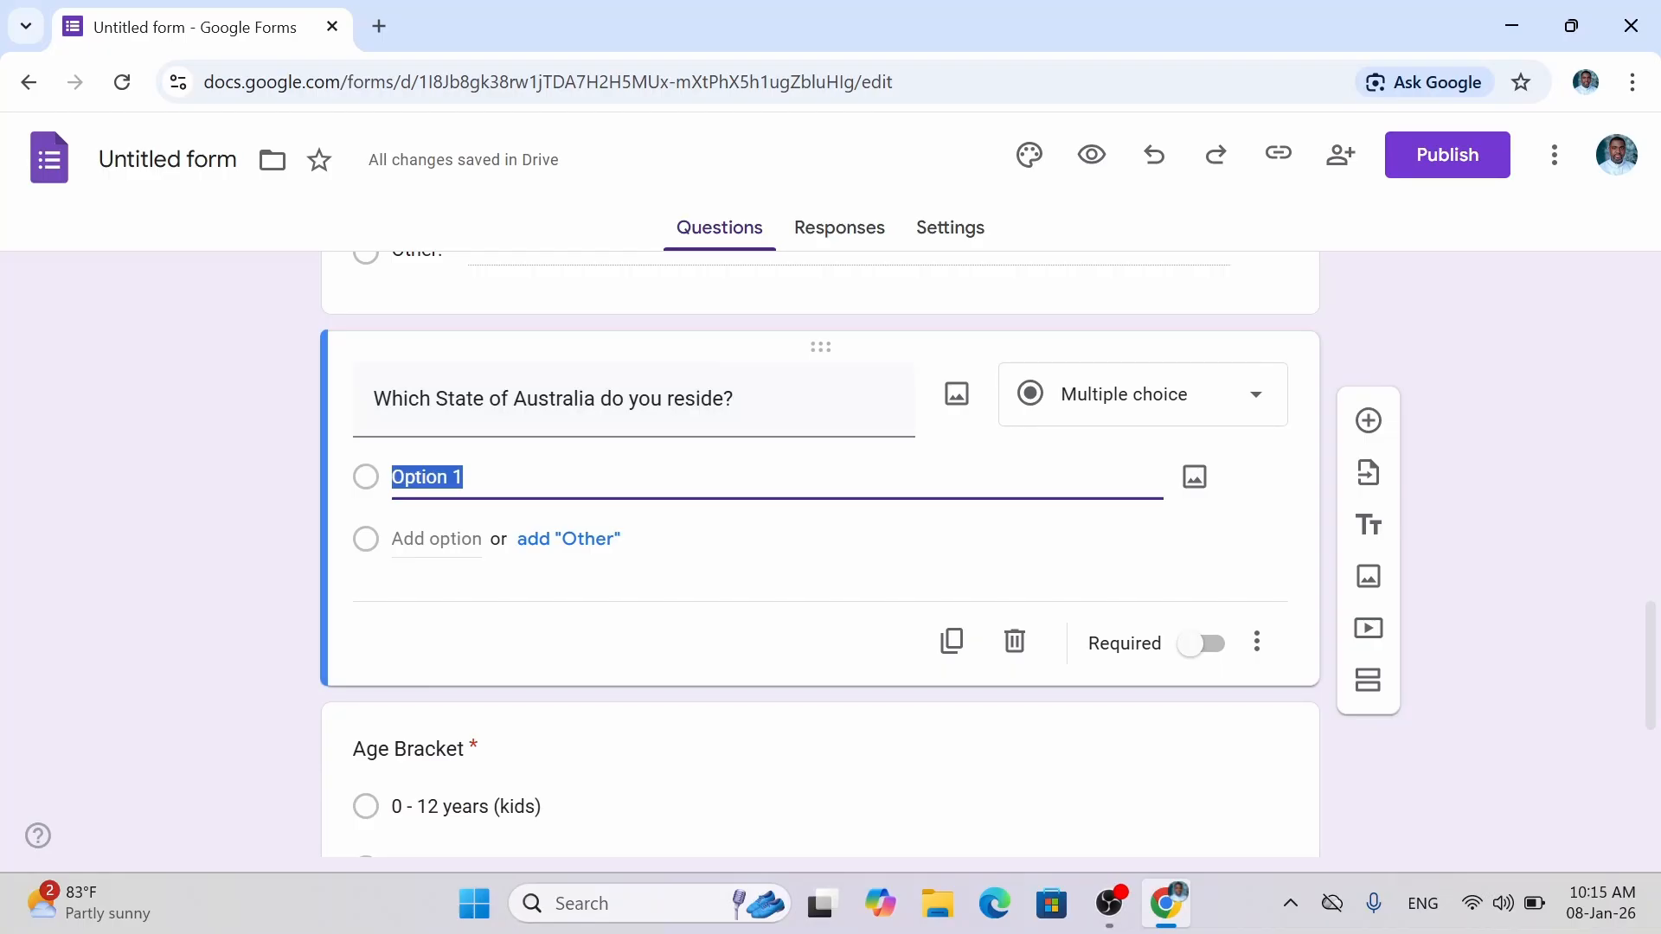
pyautogui.write('New')
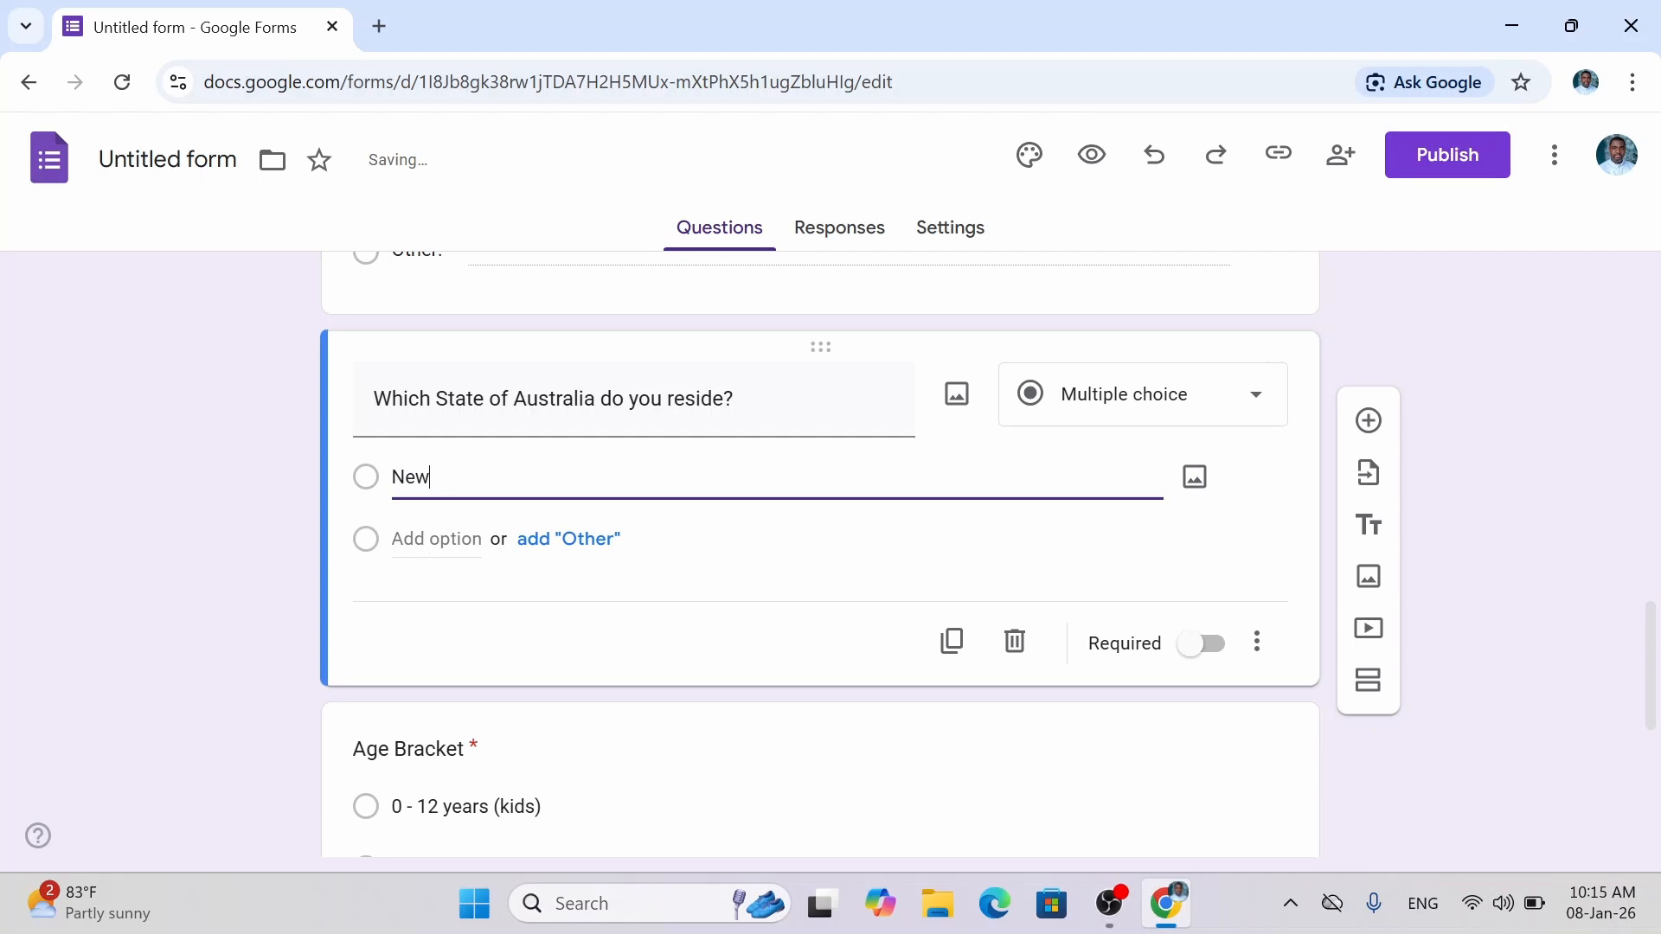
pyautogui.write(' South Wales')
pyautogui.click(1123, 397)
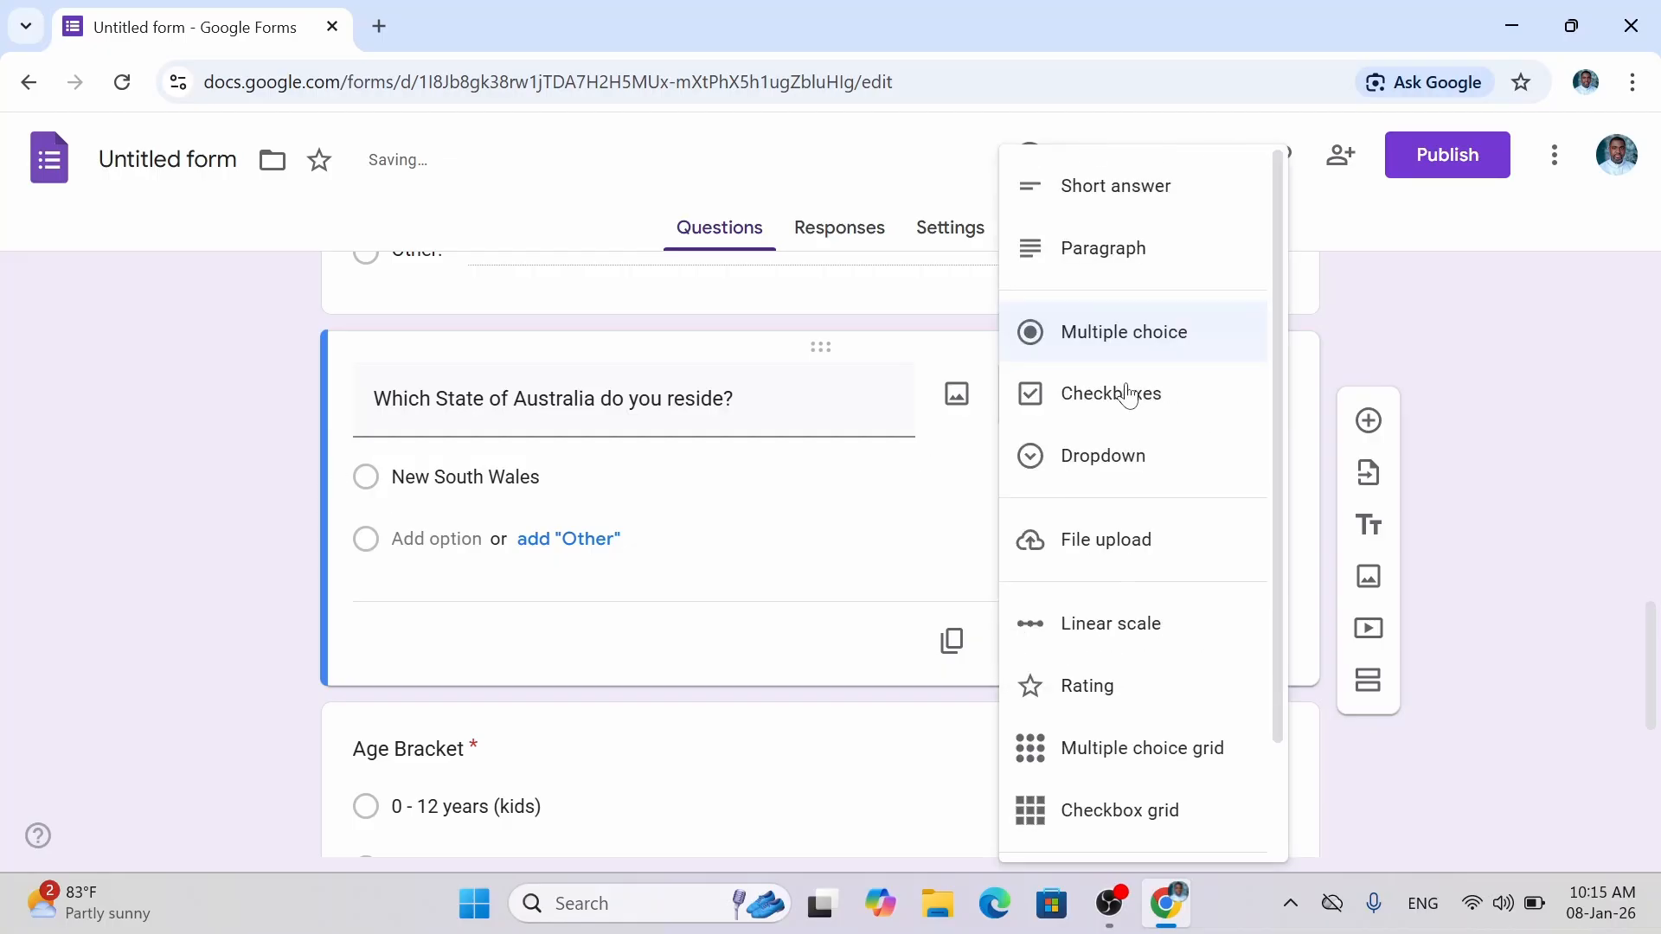
pyautogui.click(1055, 344)
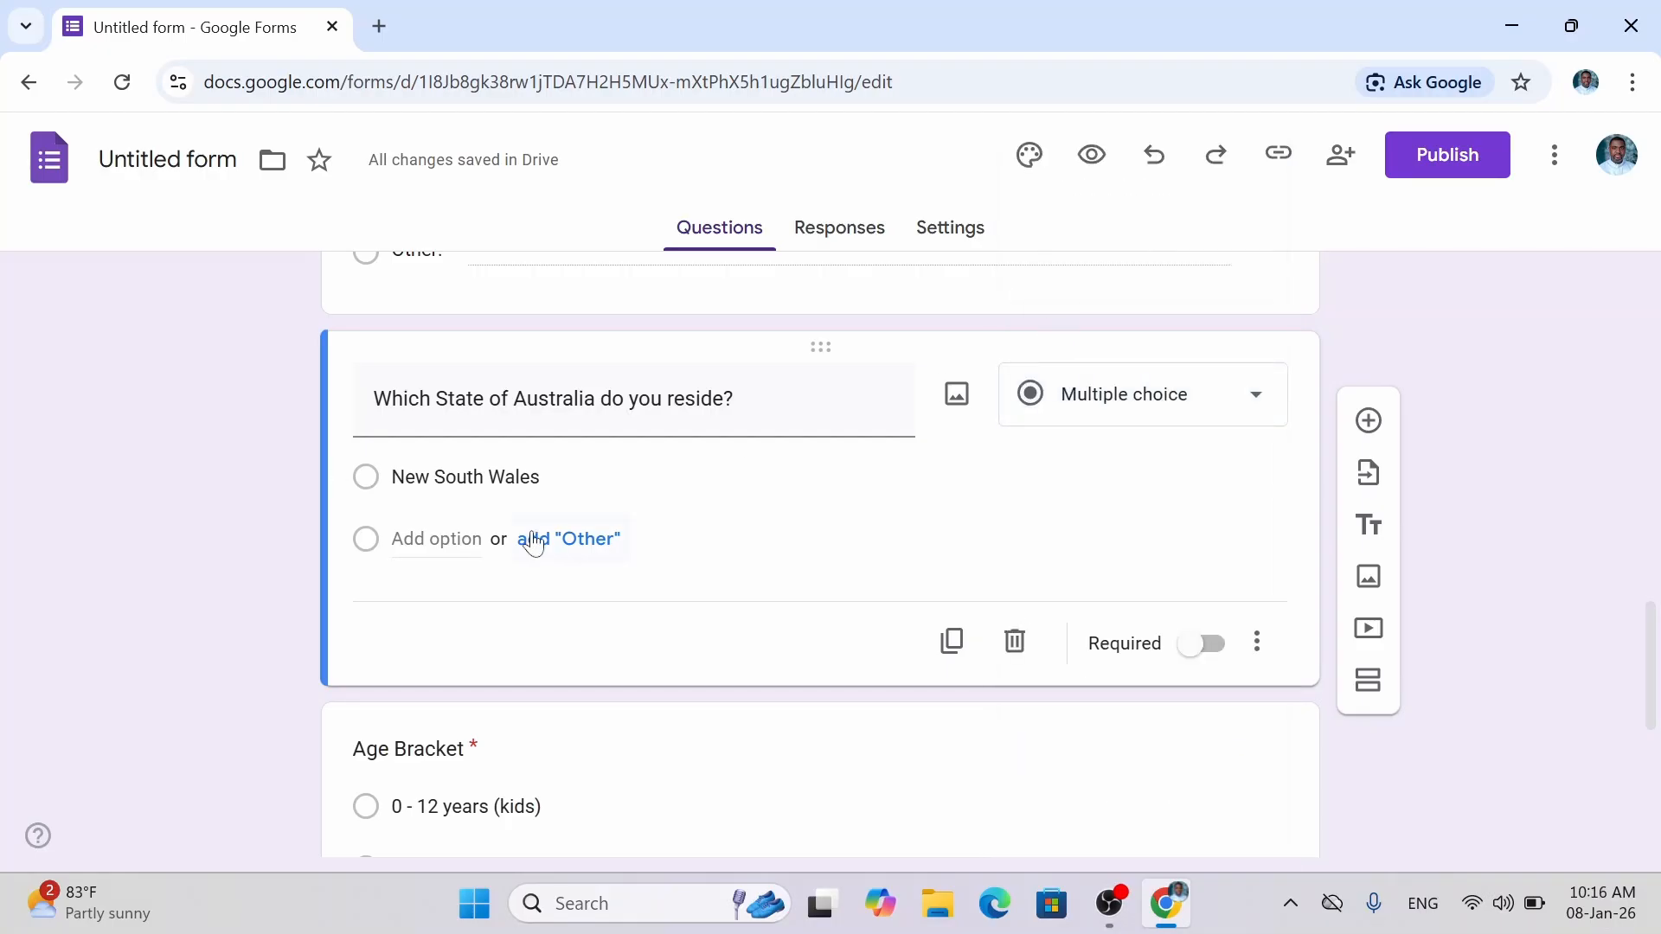
# Add Victoria, Queensland, South Australia, Western Australia and Tasmania as further options.
pyautogui.click(437, 539)
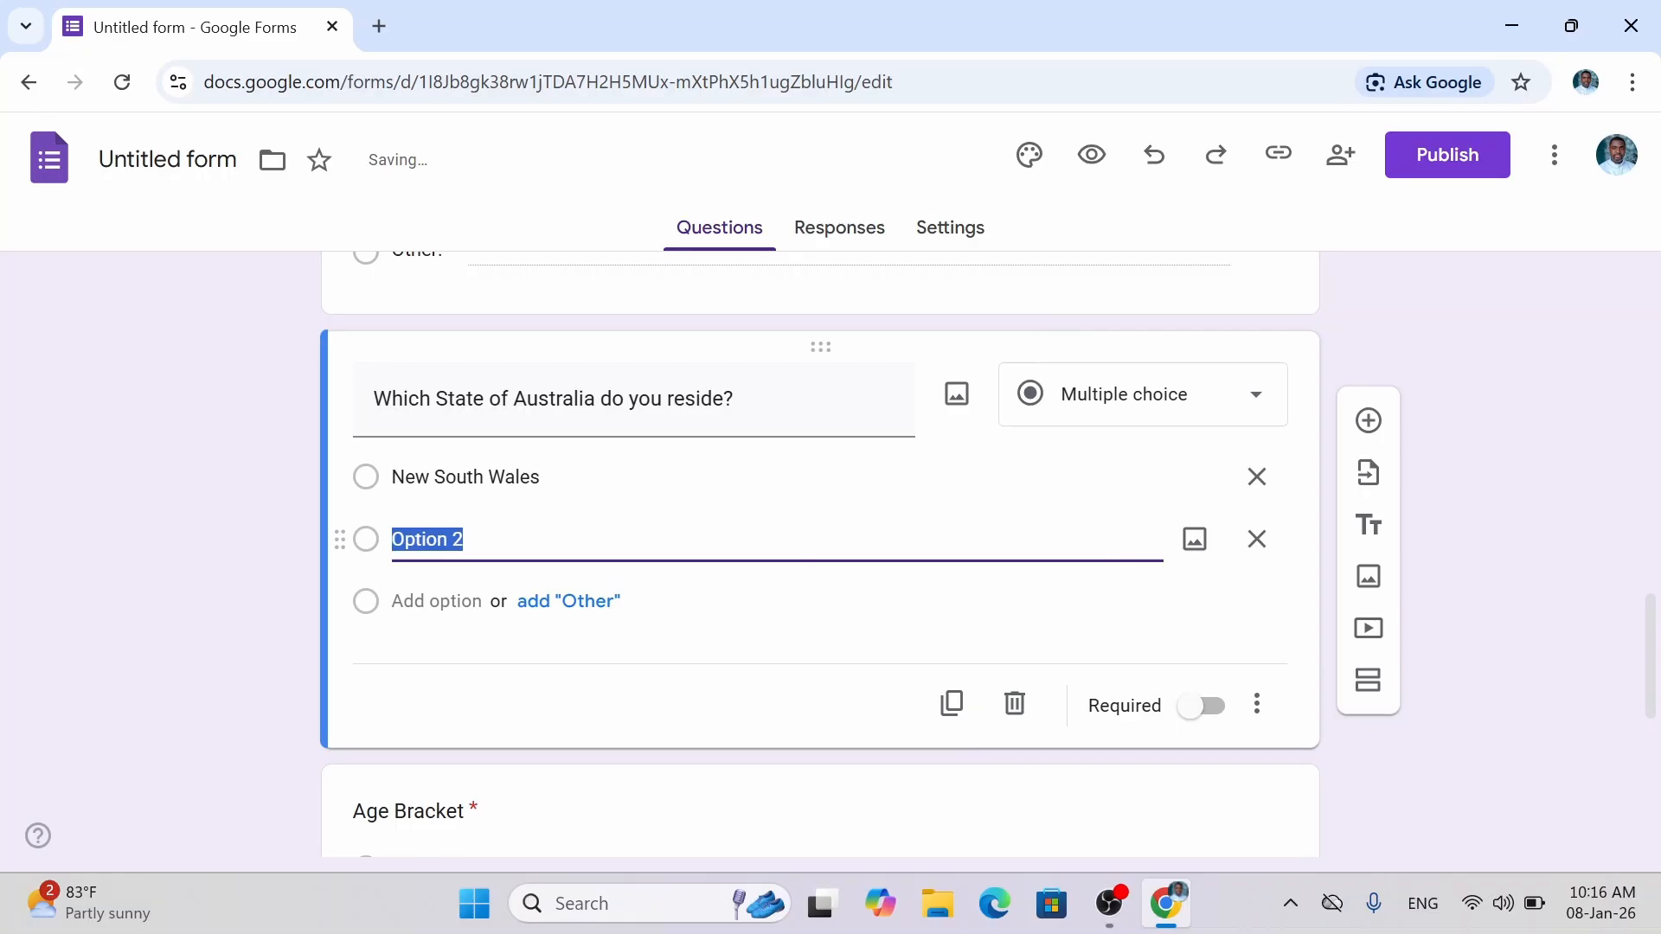
pyautogui.write('Vict')
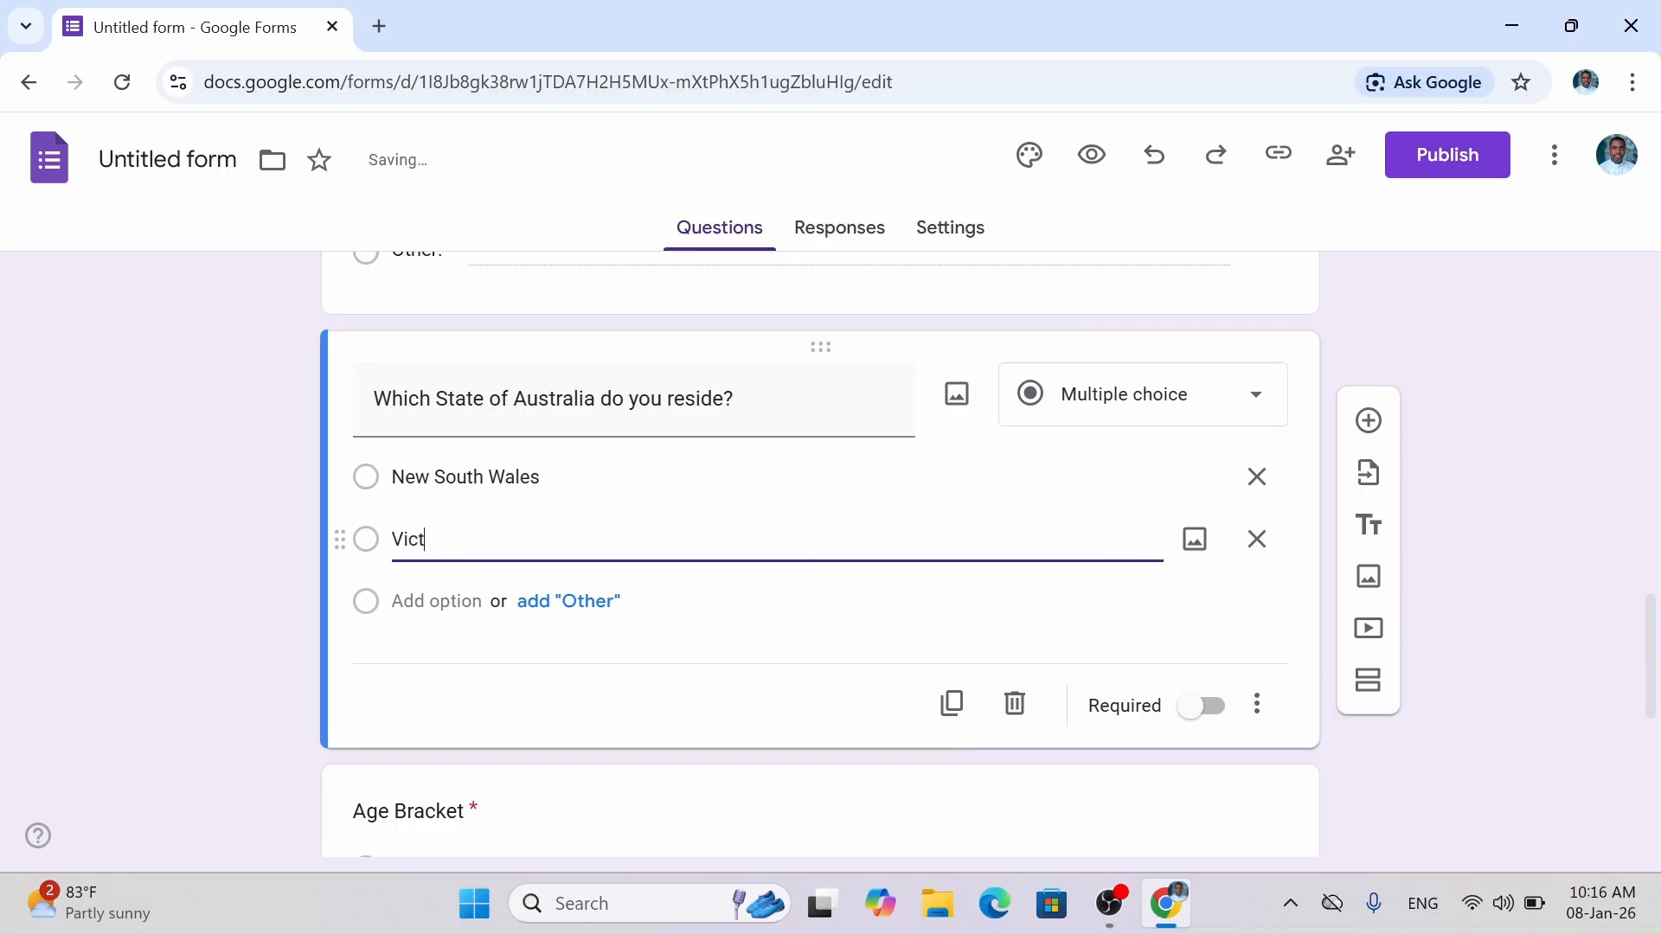
pyautogui.write('oria')
pyautogui.press('Return')
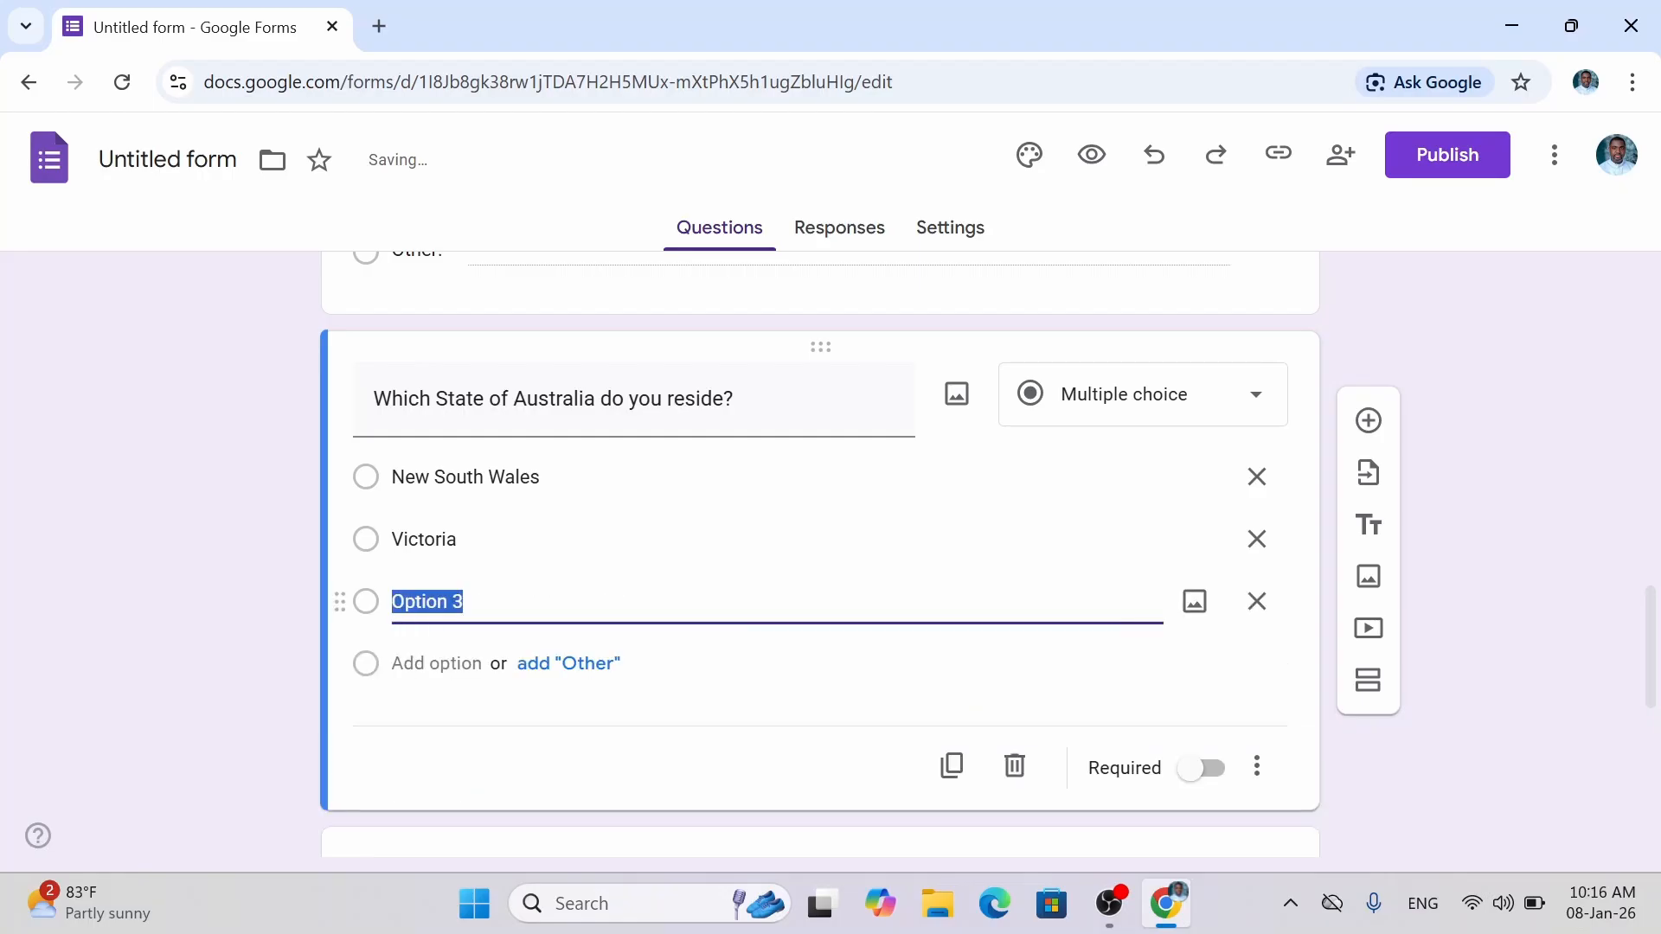
pyautogui.write('Quee')
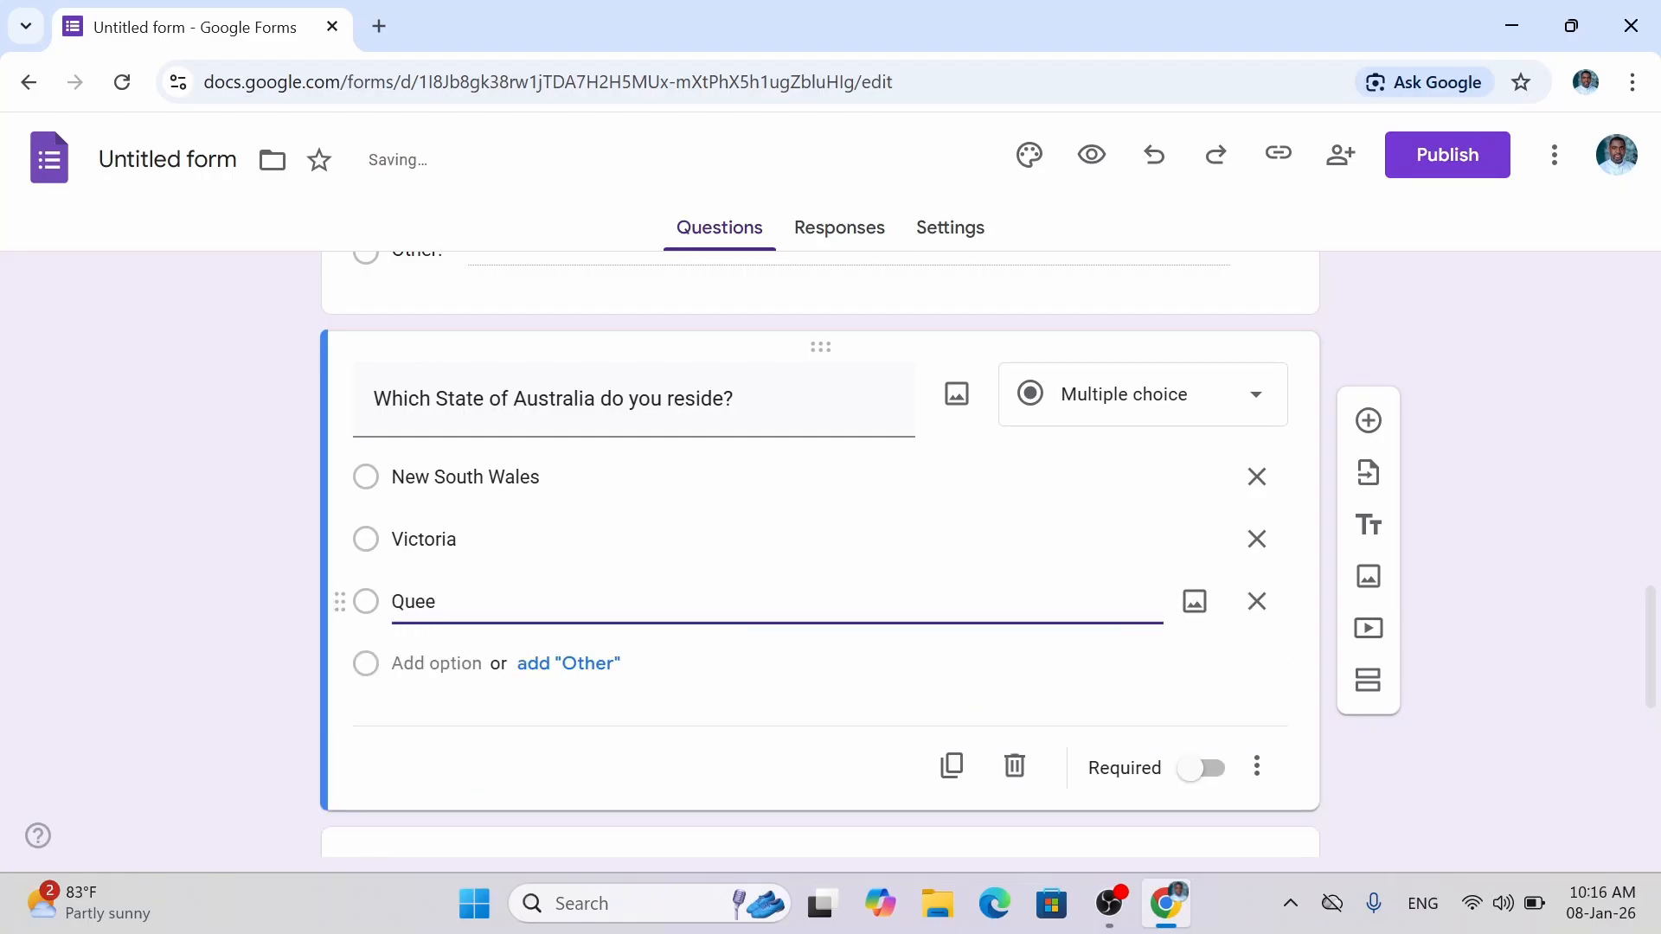
pyautogui.write('nsland')
pyautogui.press('Return')
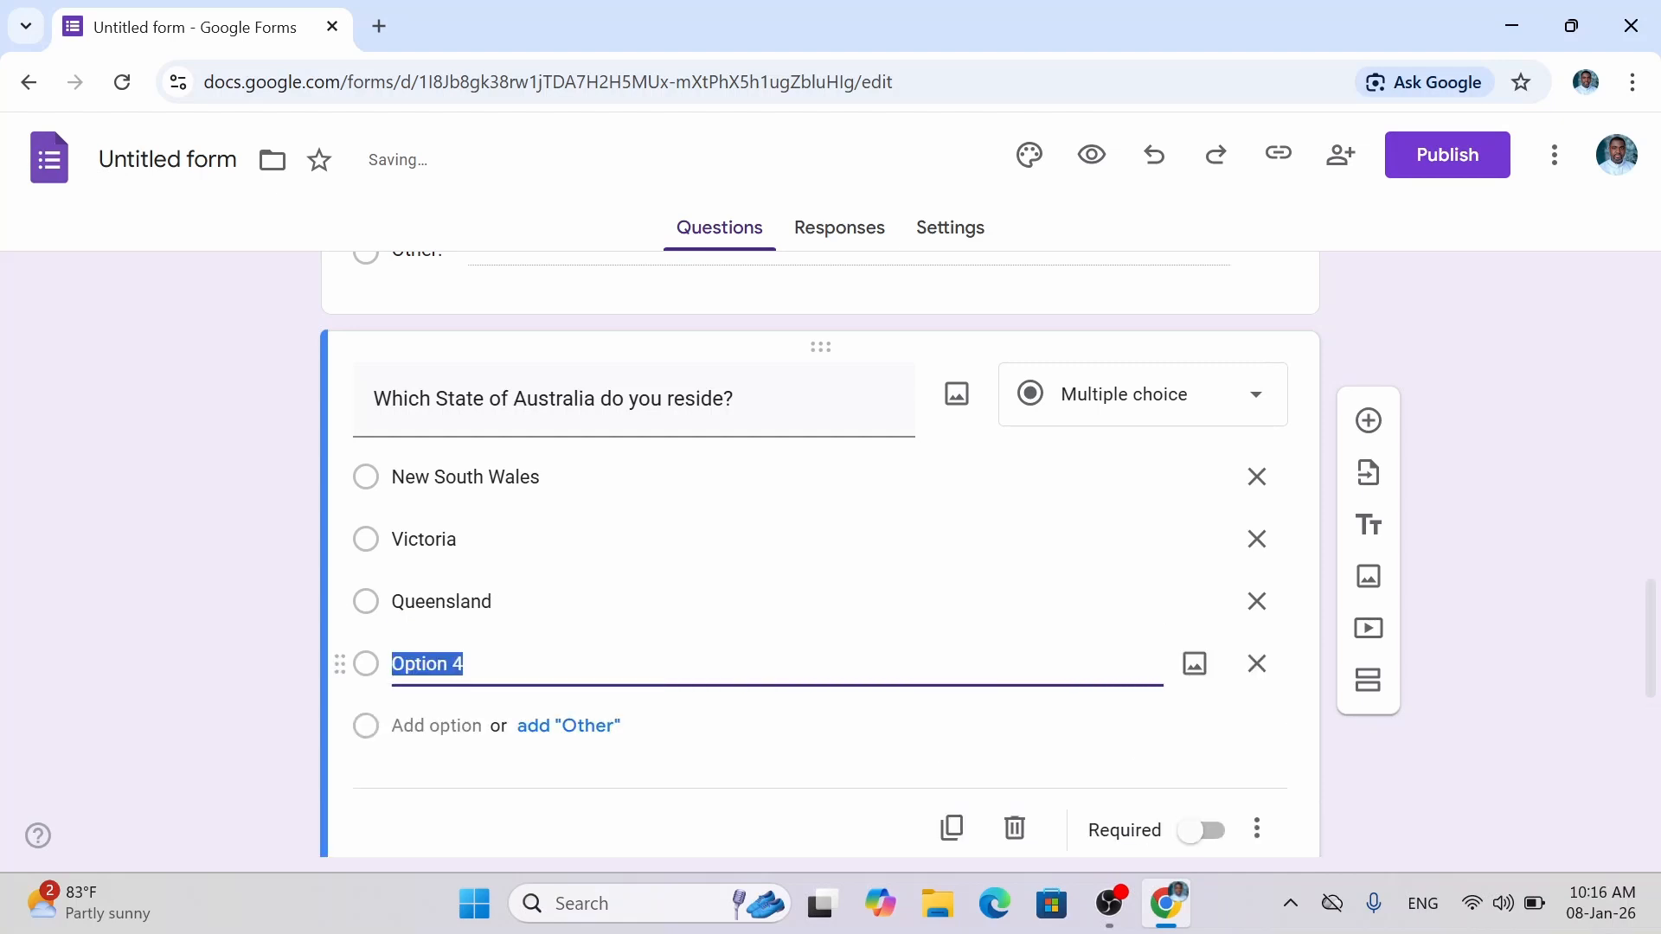
pyautogui.write('S')
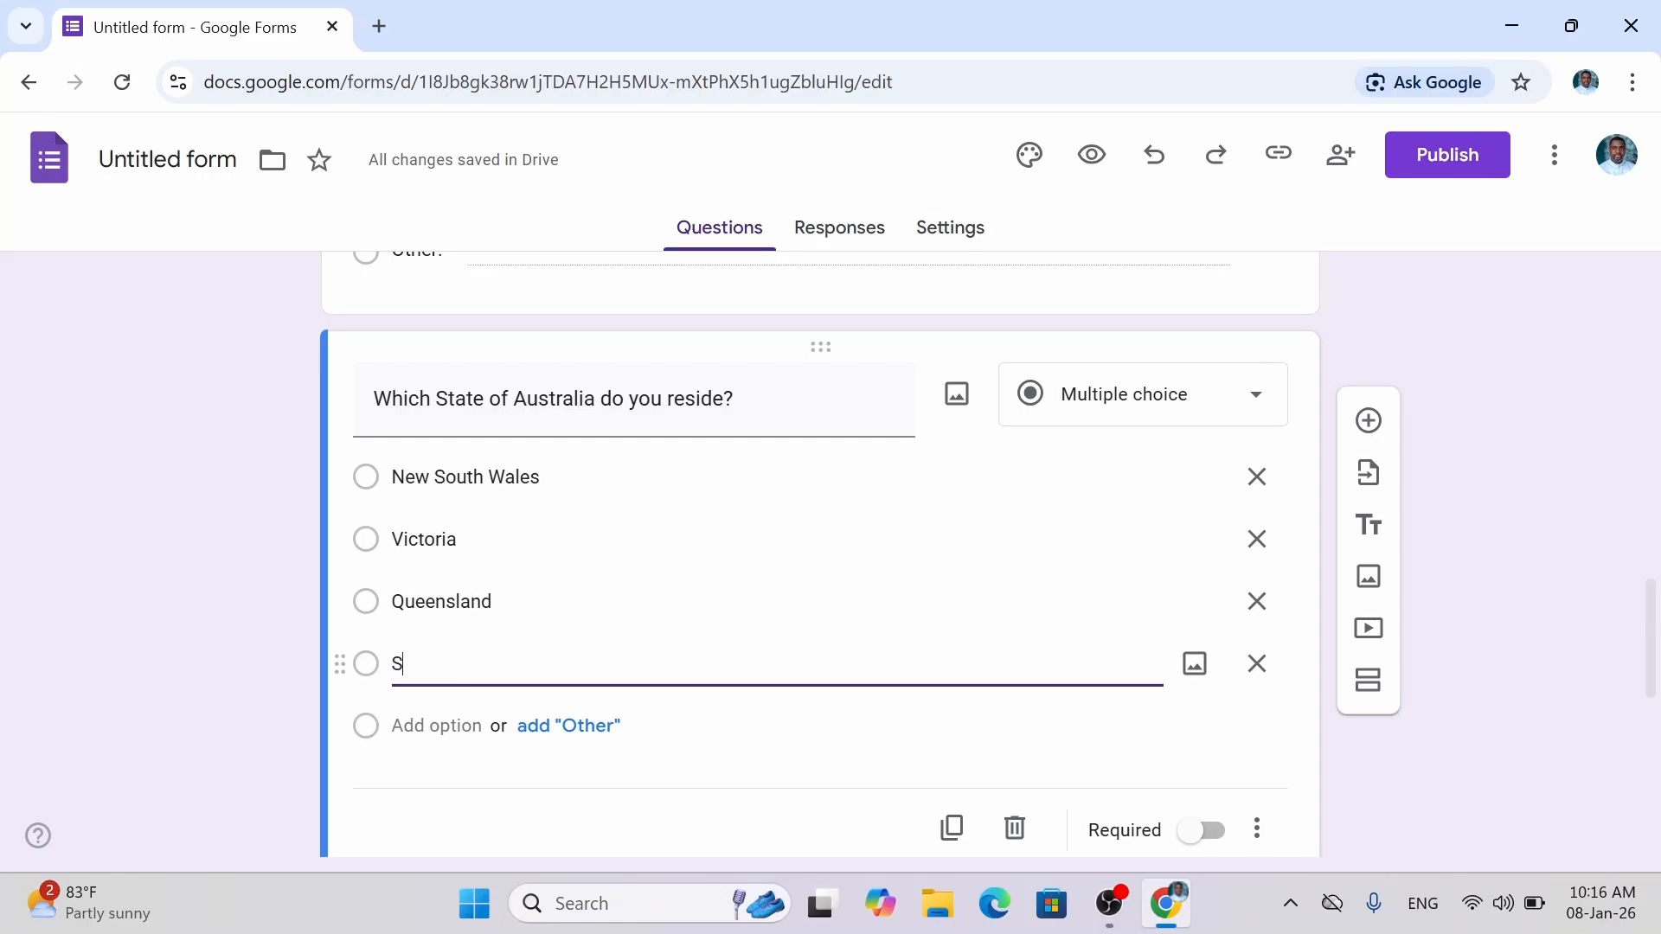
pyautogui.write('outh ')
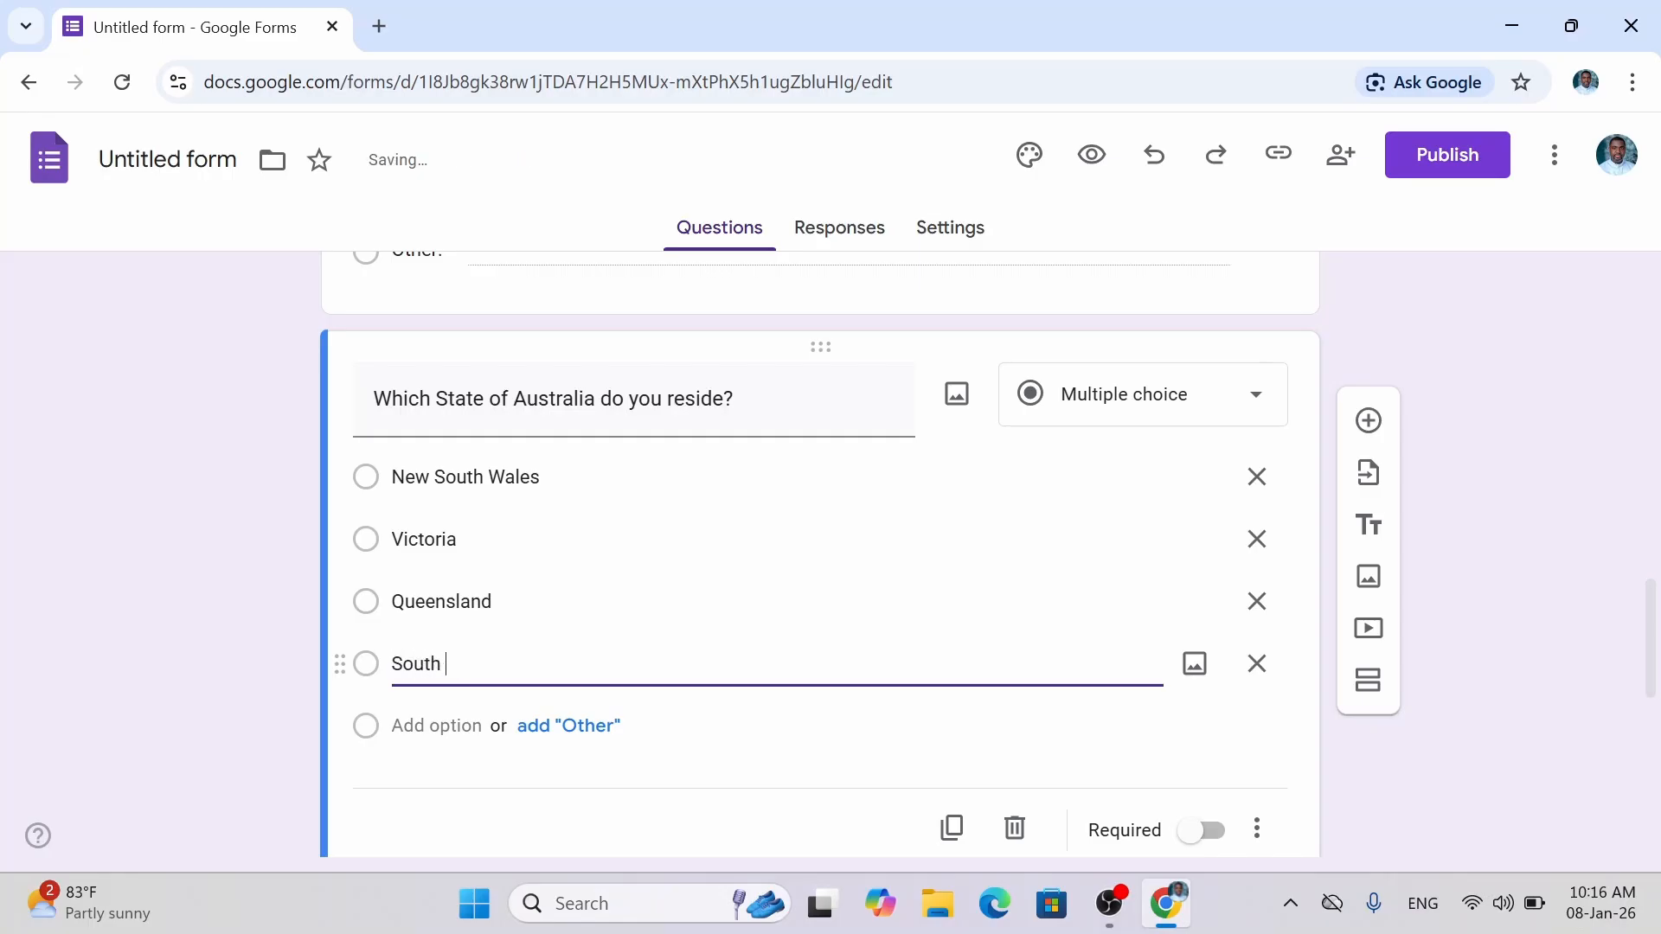
pyautogui.write('Australia')
pyautogui.press('Return')
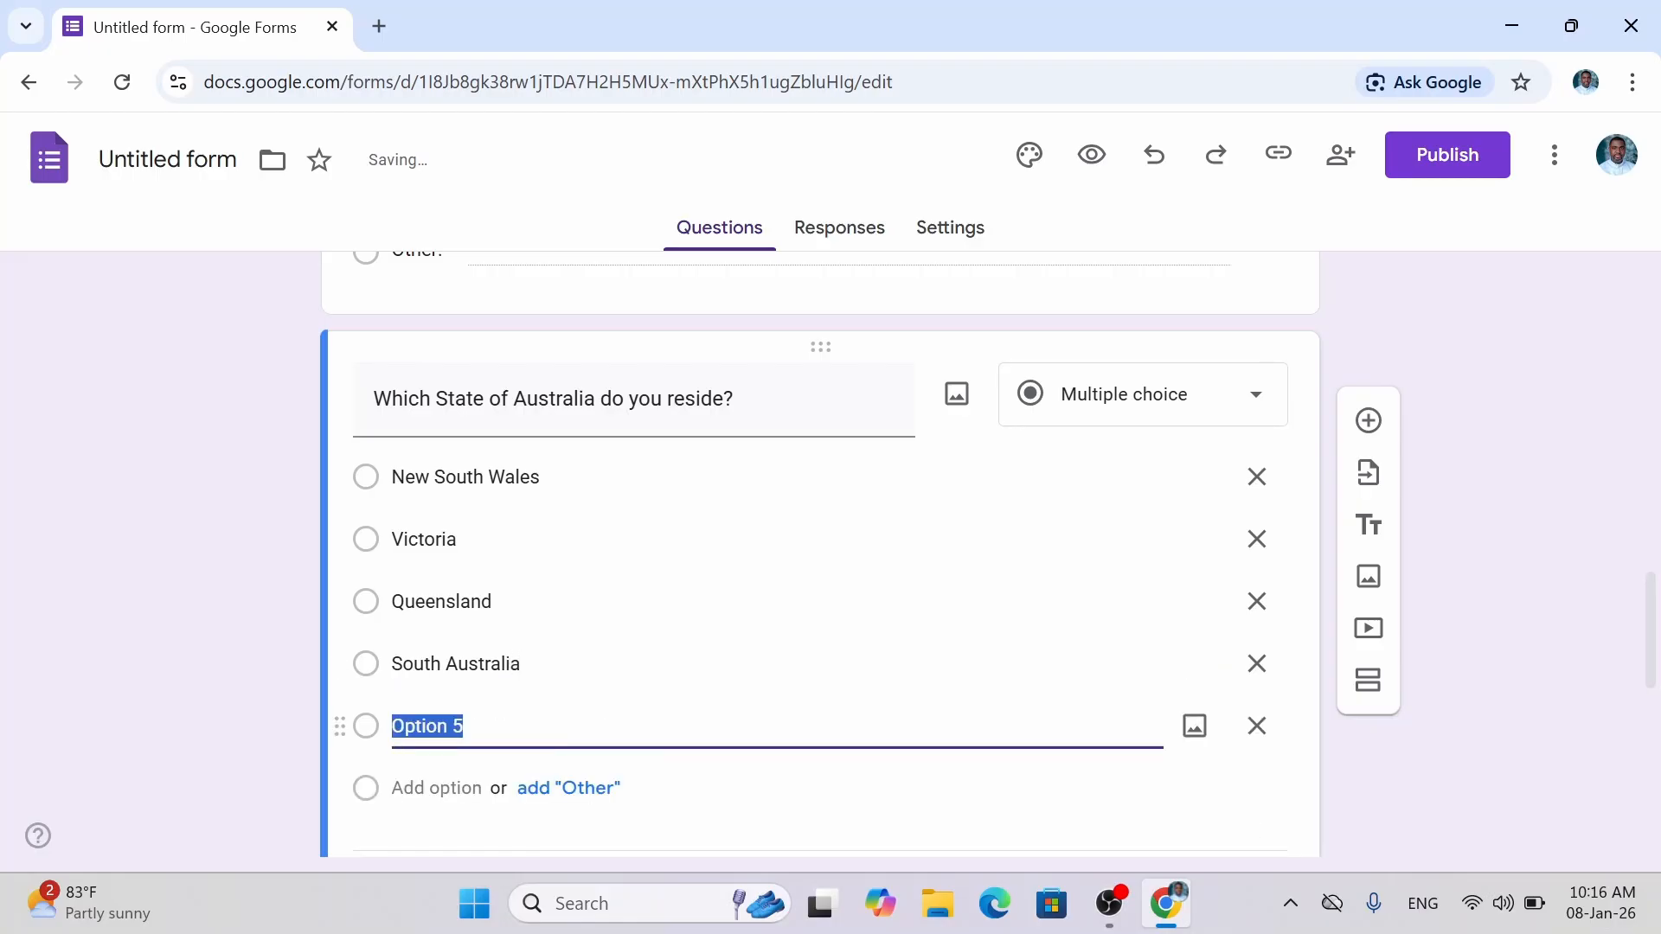
pyautogui.write('We')
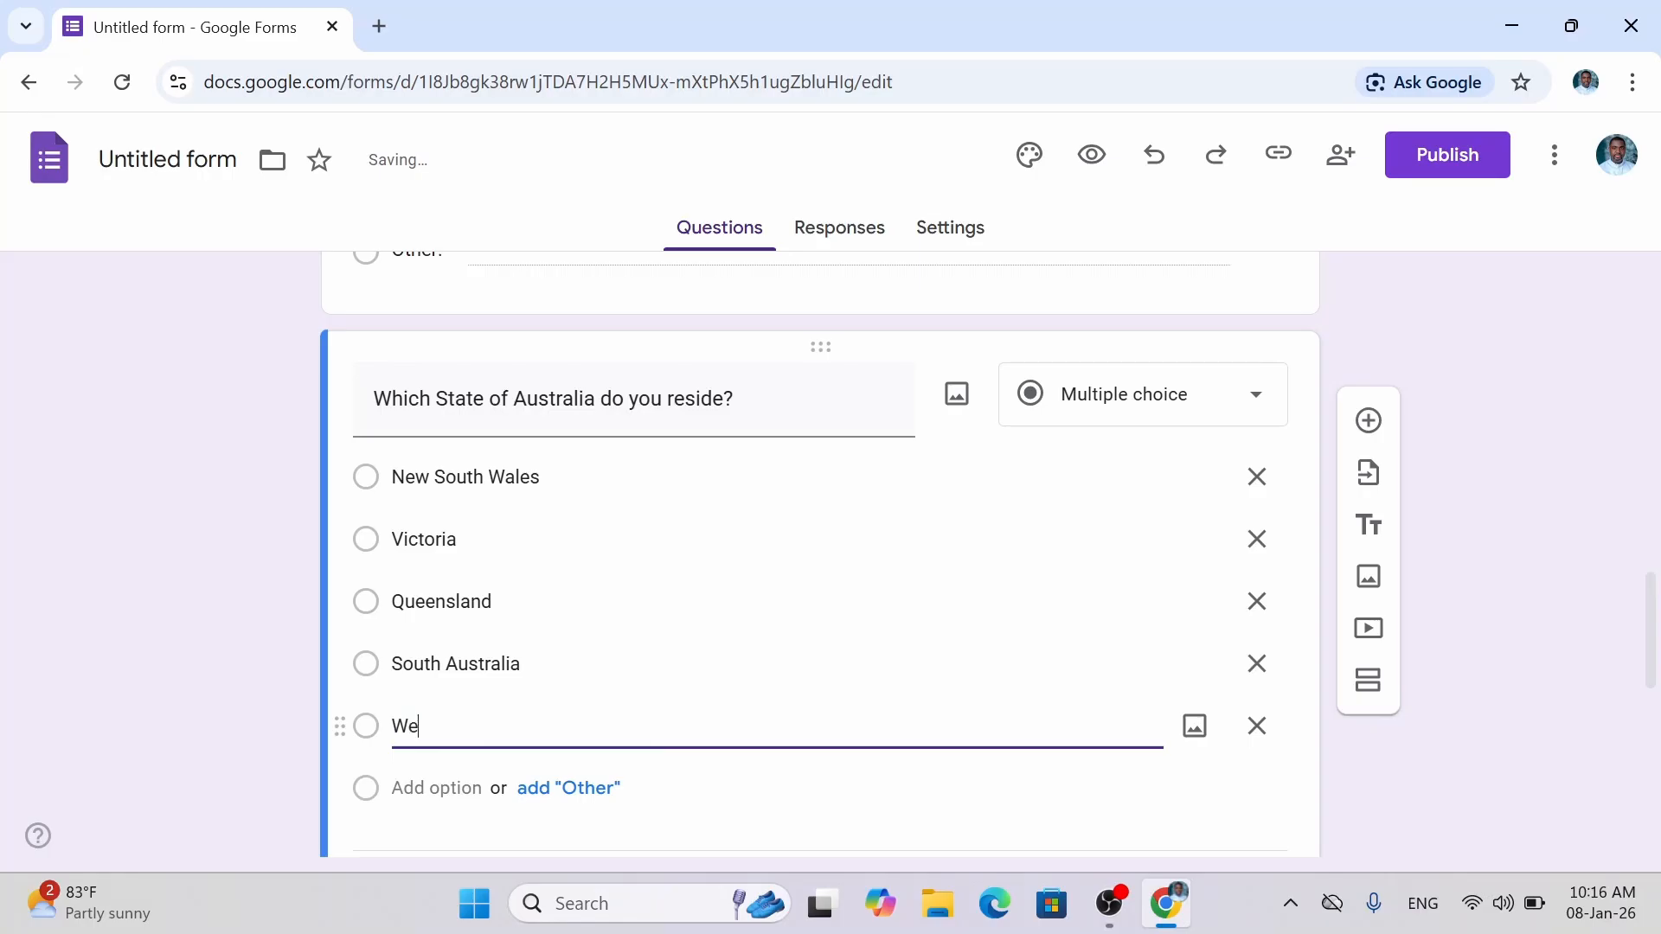
pyautogui.write('stern Australia')
pyautogui.press('Return')
pyautogui.write('T')
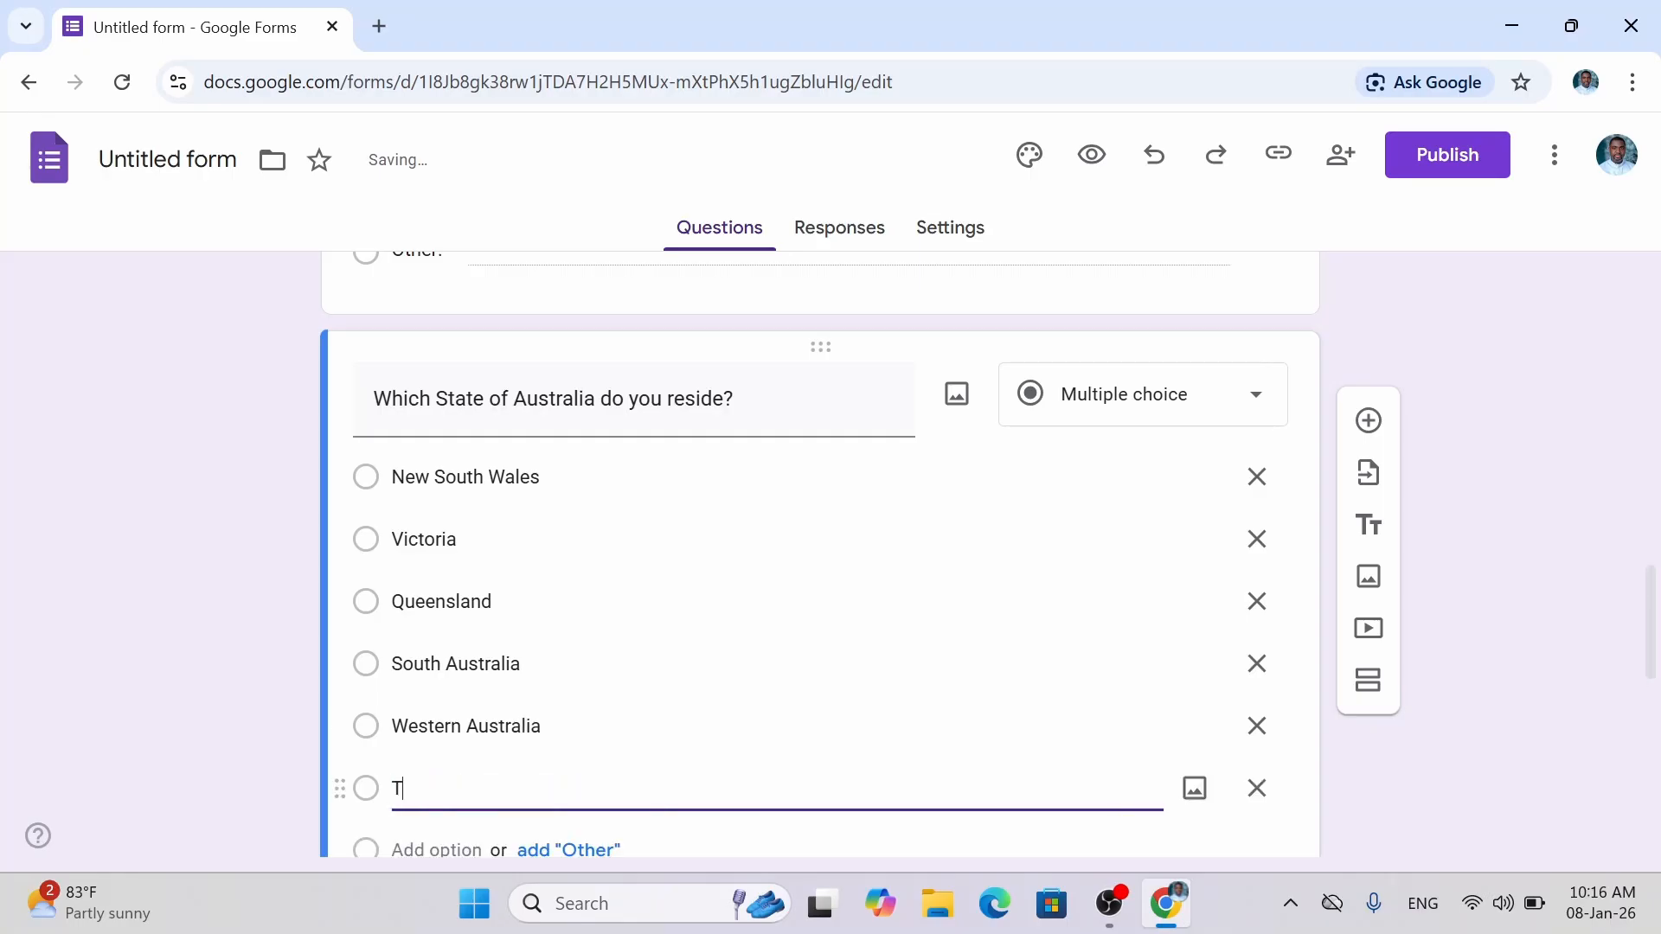
pyautogui.write('asmania')
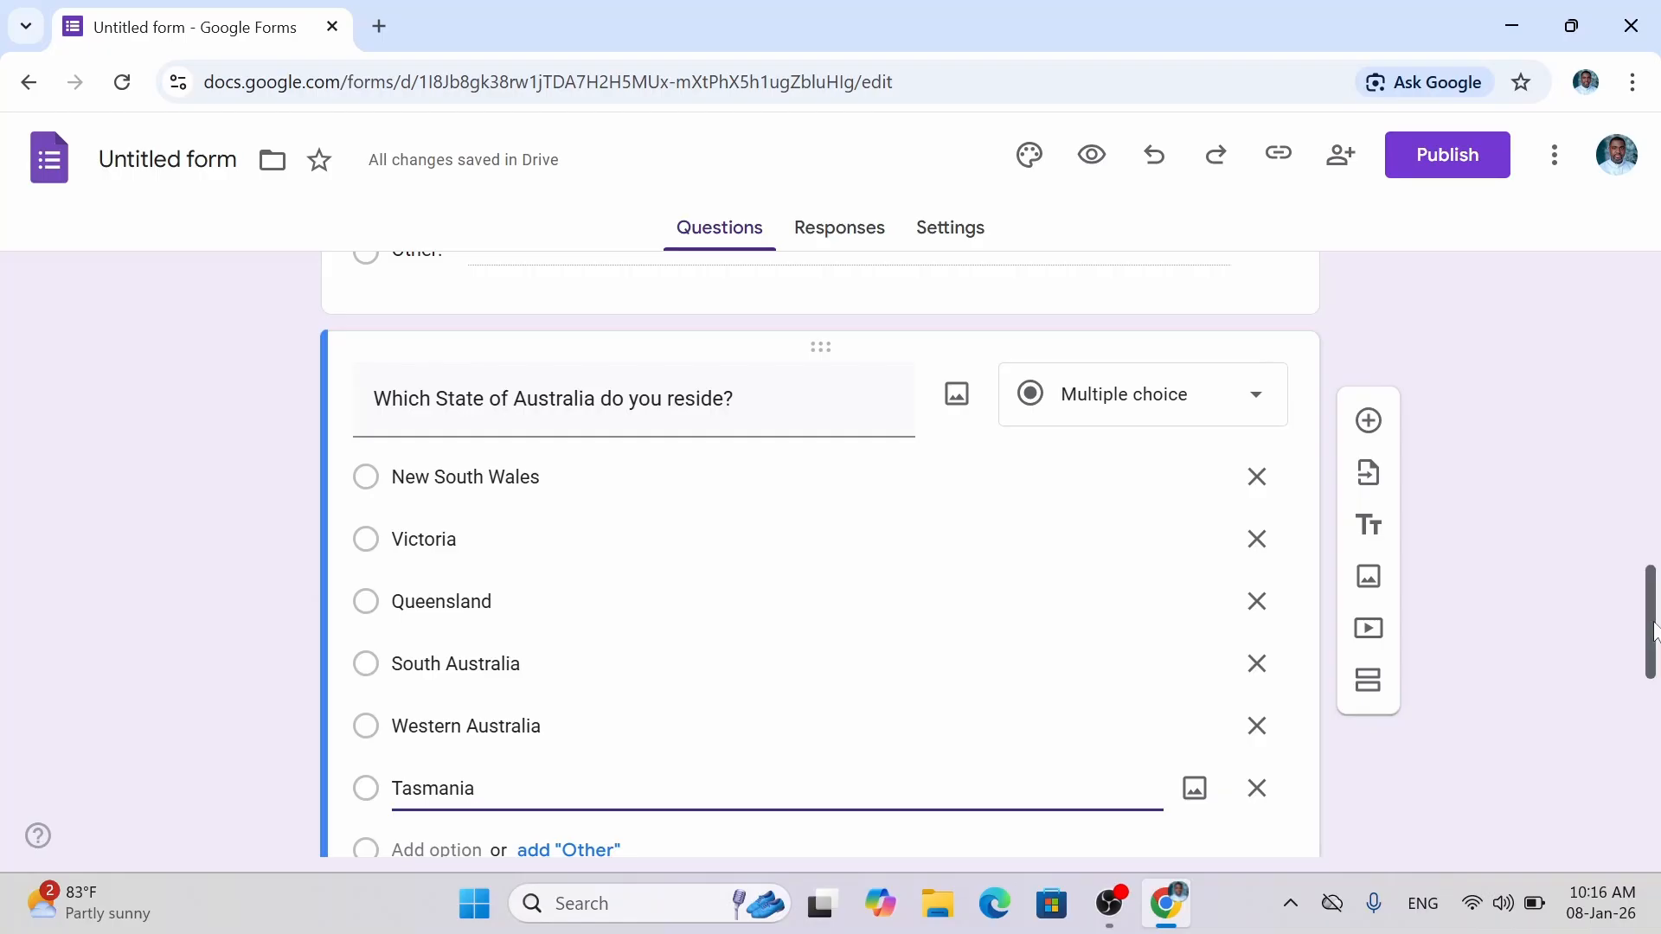
pyautogui.moveTo(1653, 632); pyautogui.dragTo(1648, 683)
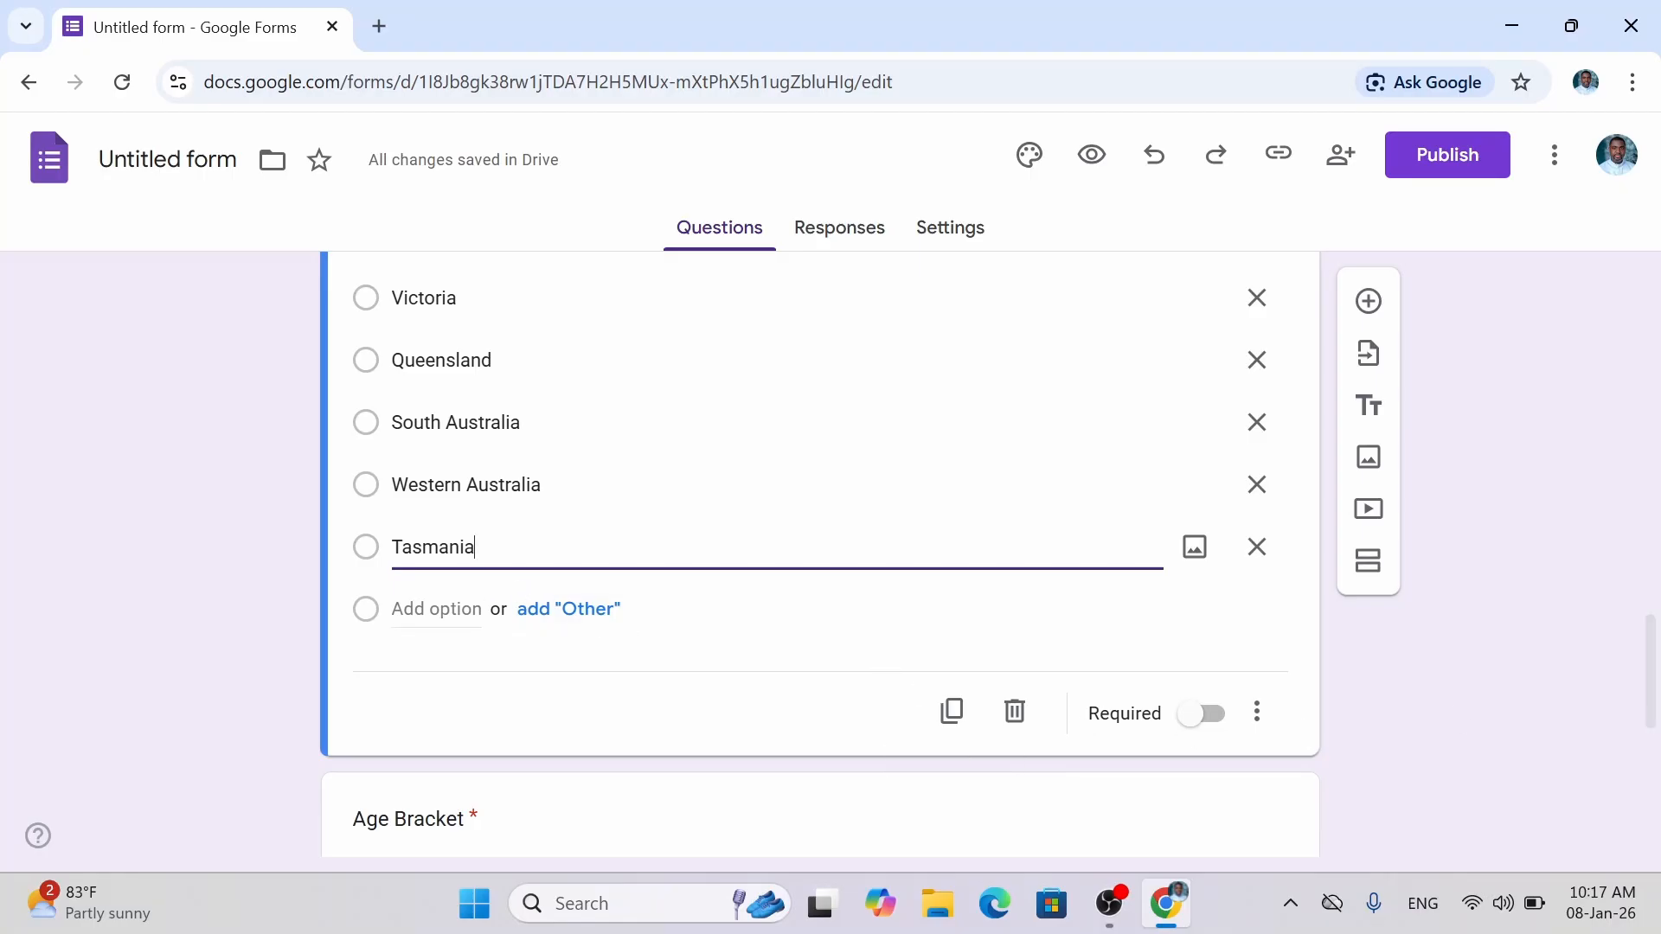
# Below Tasmania, add the options 'Capital Territory' and 'Nothern Territory', then finish editing.
pyautogui.click(436, 609)
pyautogui.write('C')
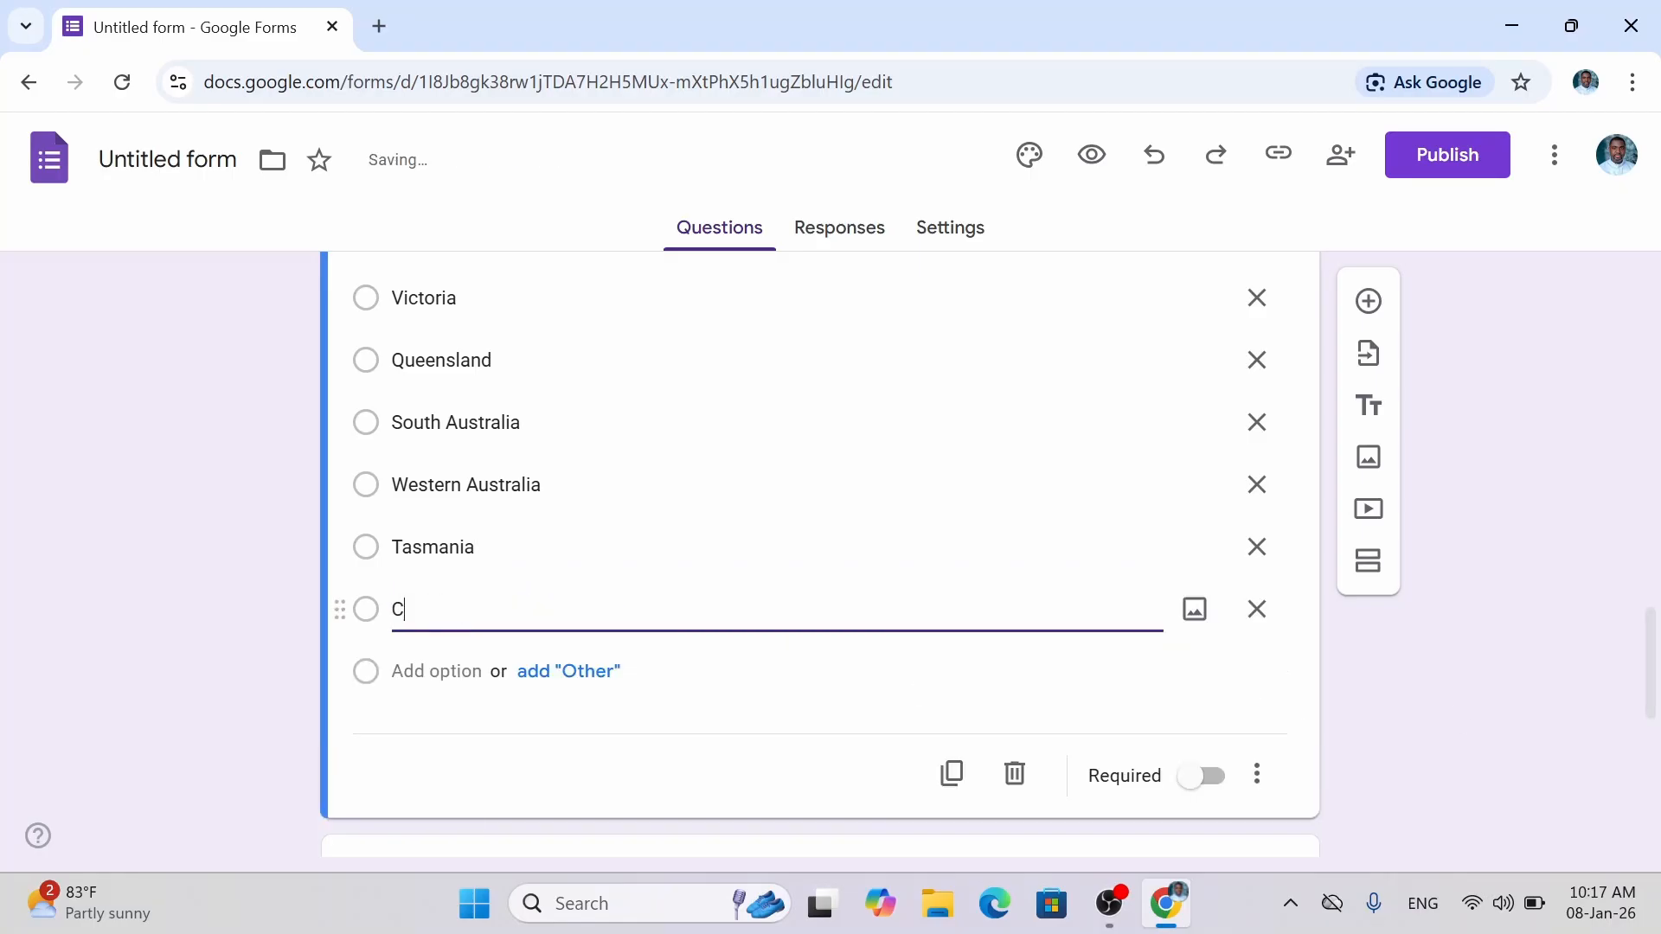
pyautogui.write('apital Territory')
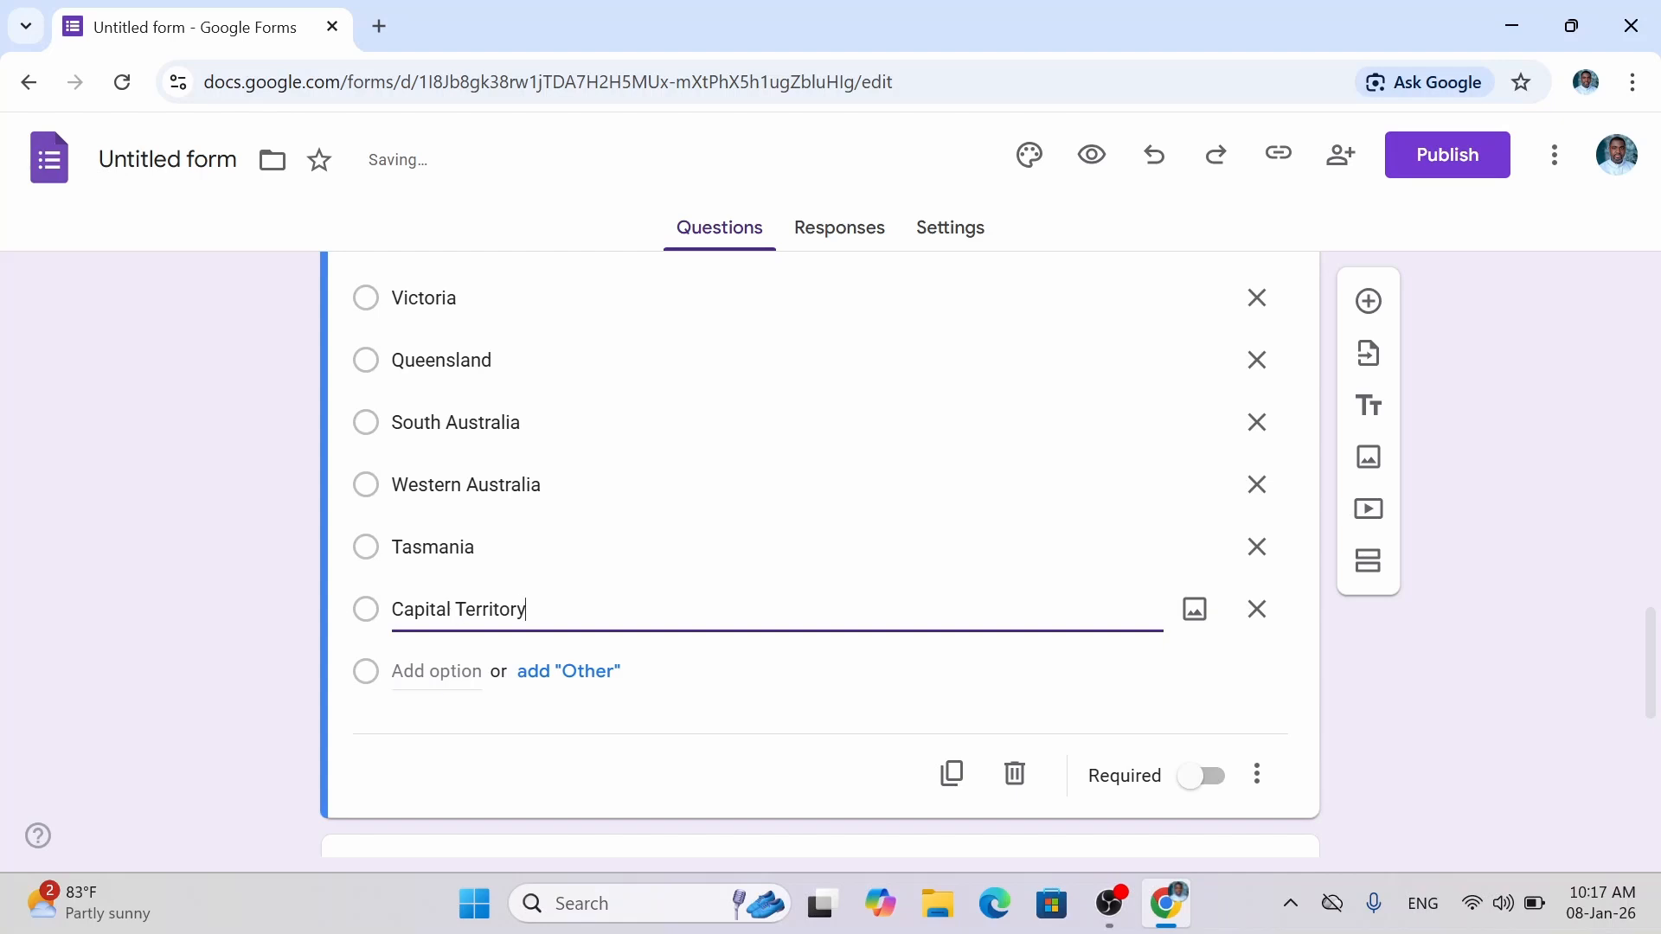
pyautogui.press('Return')
pyautogui.write('No')
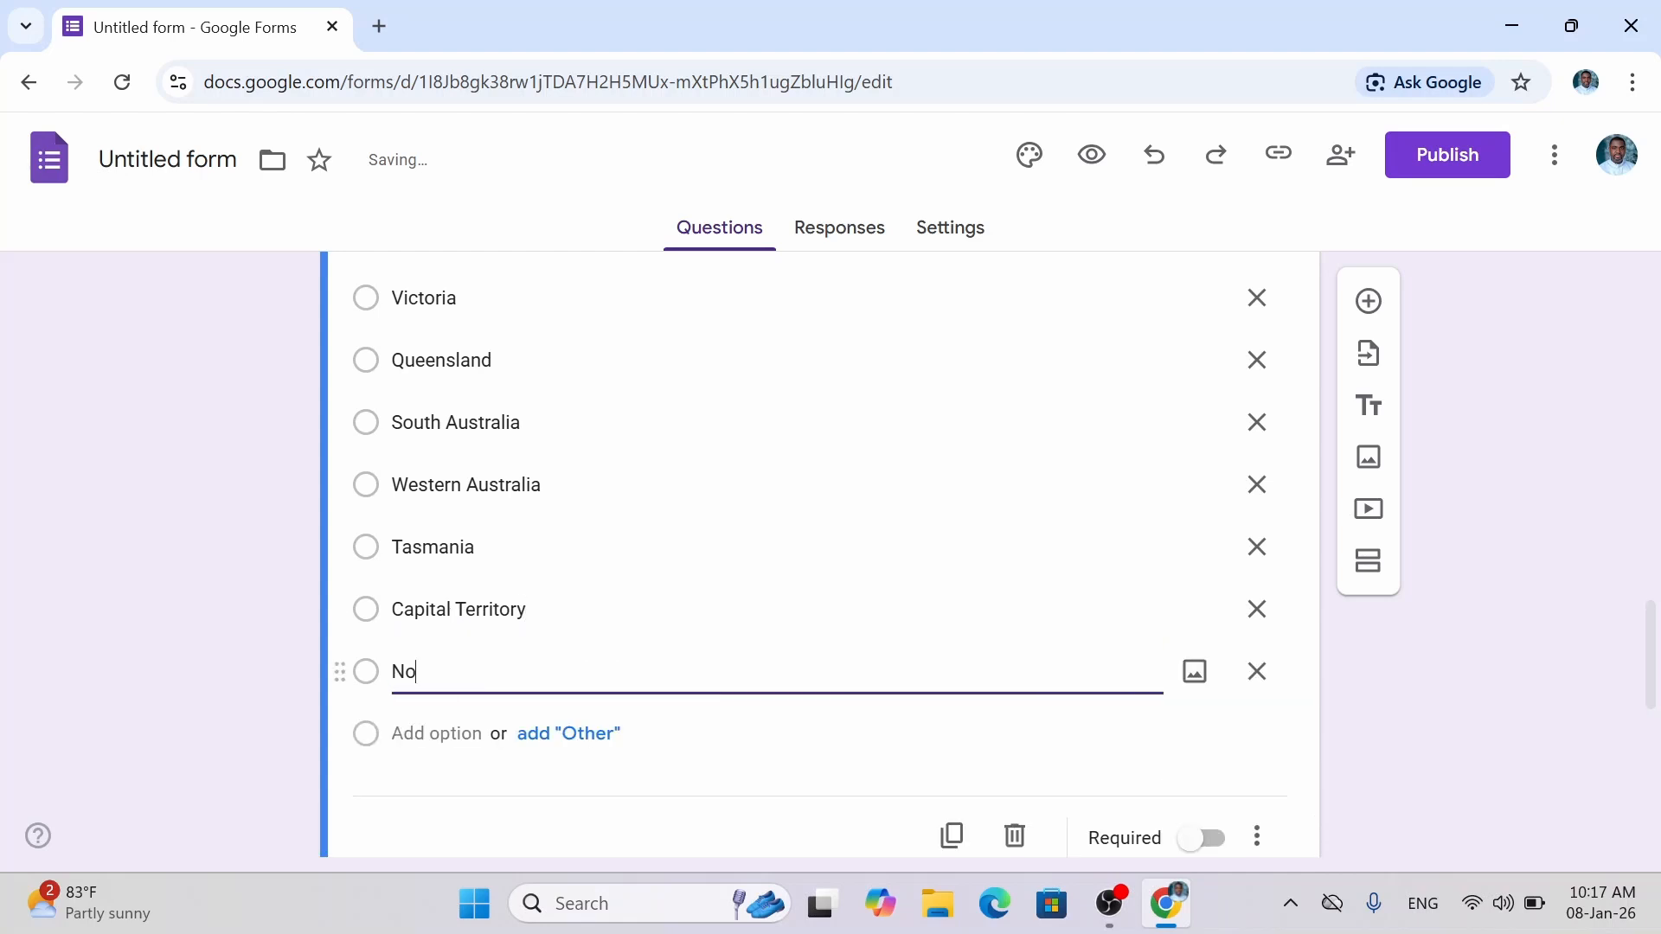
pyautogui.write('thern Territory')
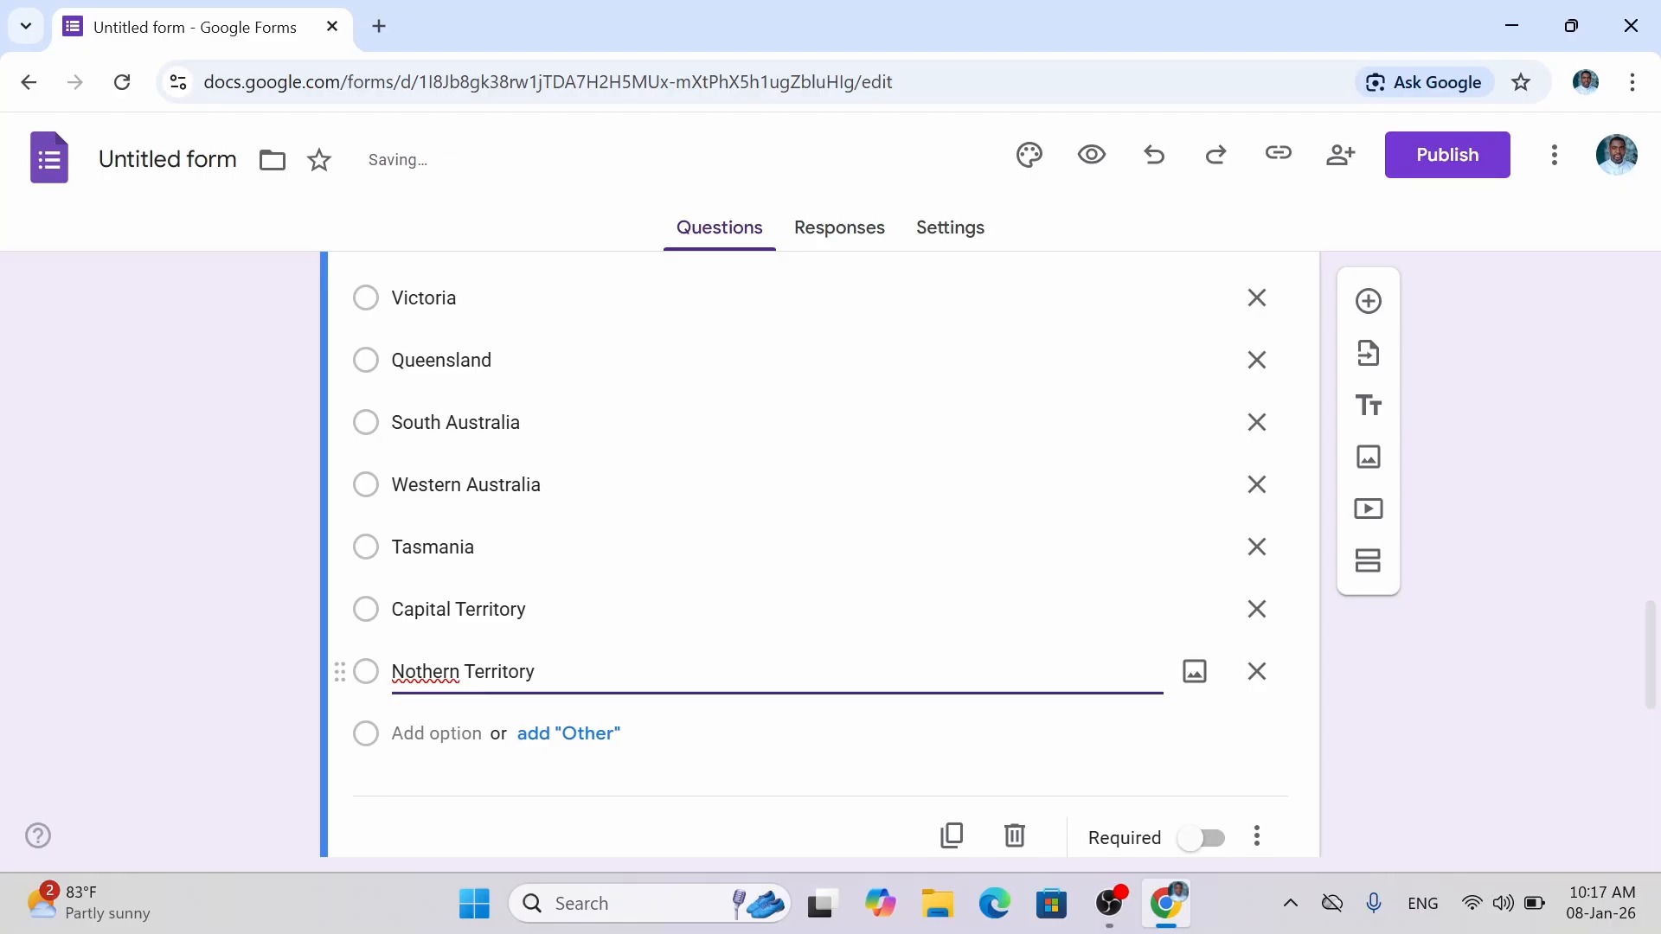
pyautogui.write('r')
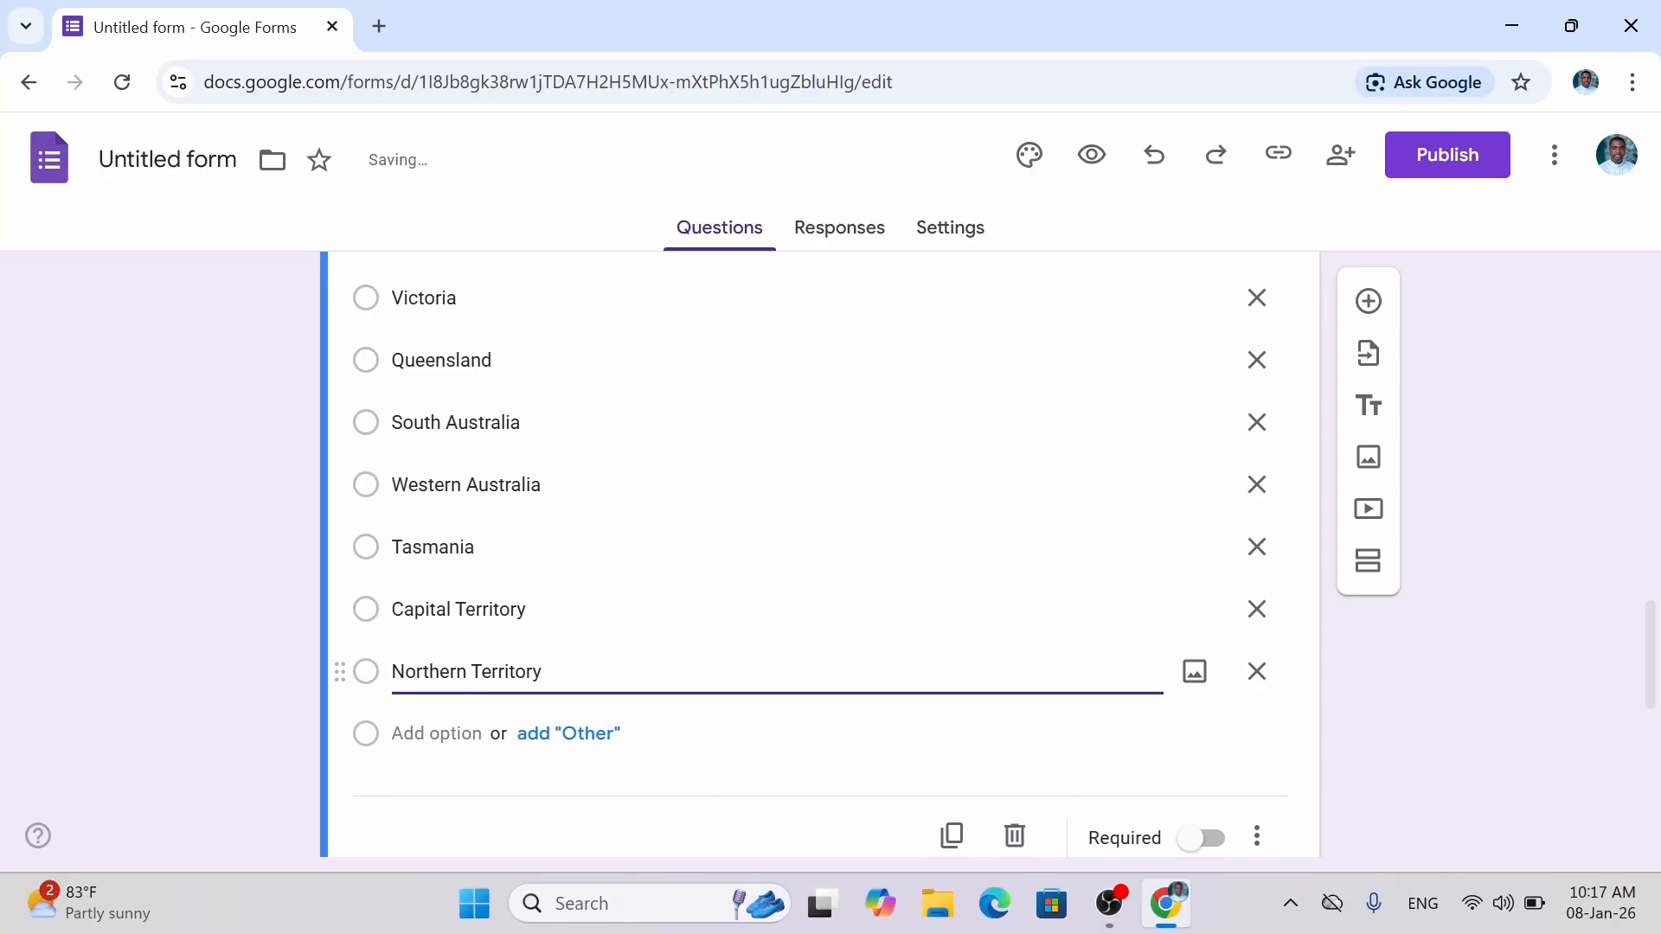
pyautogui.click(1209, 838)
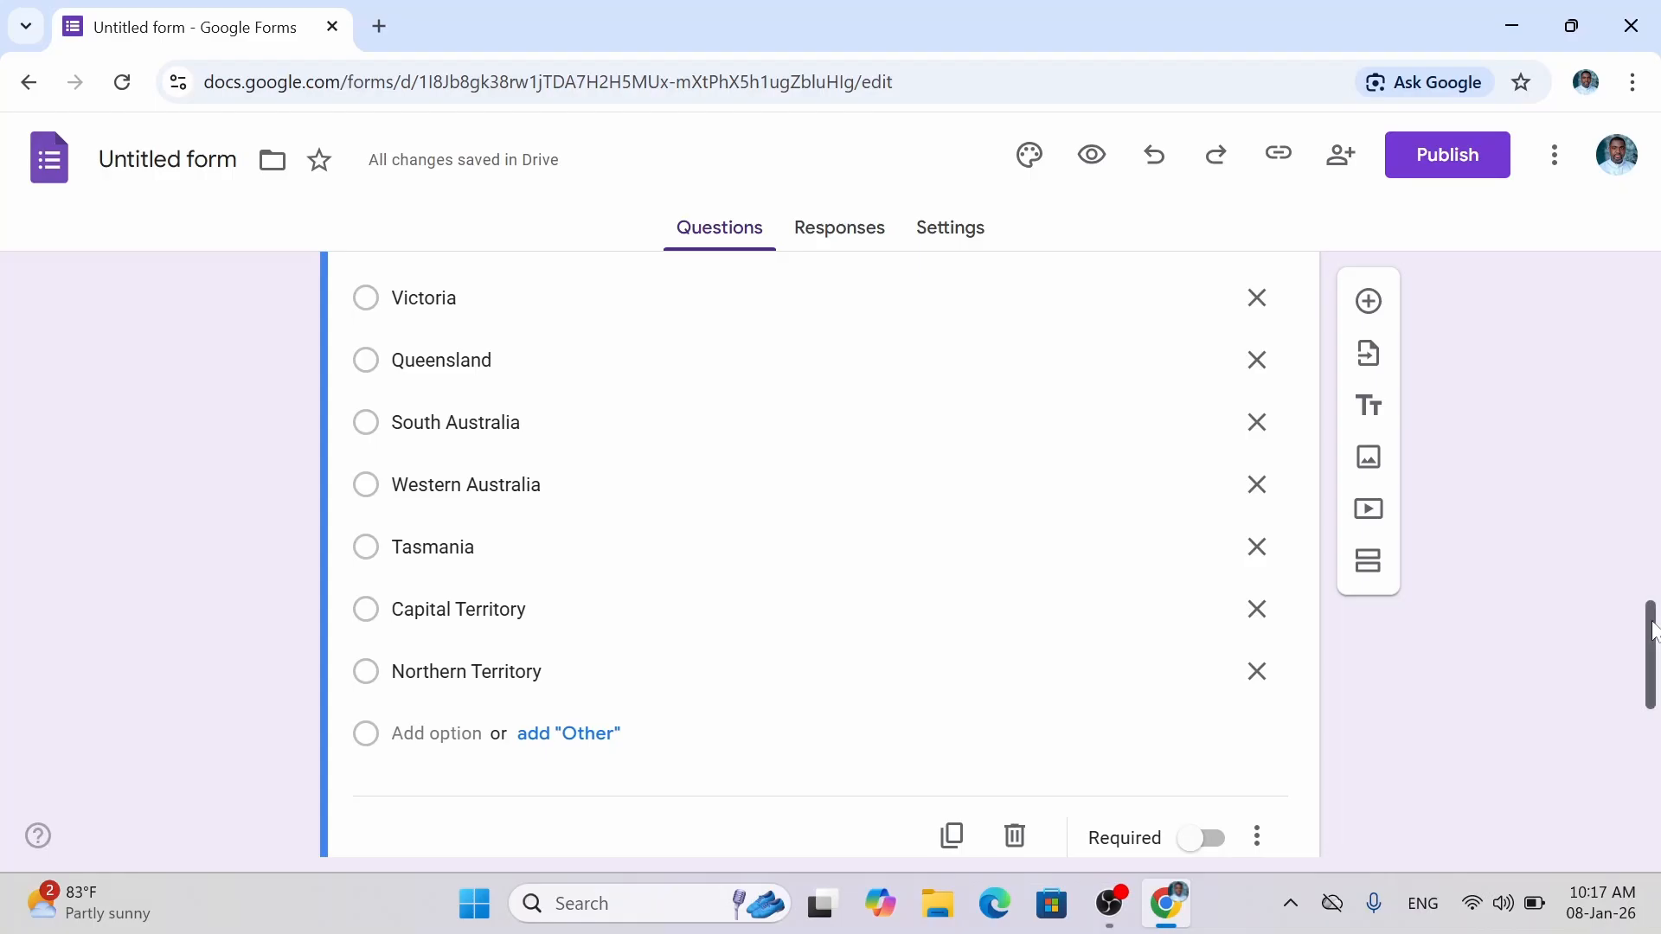
# Mark the state-of-residence question as required.
pyautogui.scroll(-2, 1116, 621)
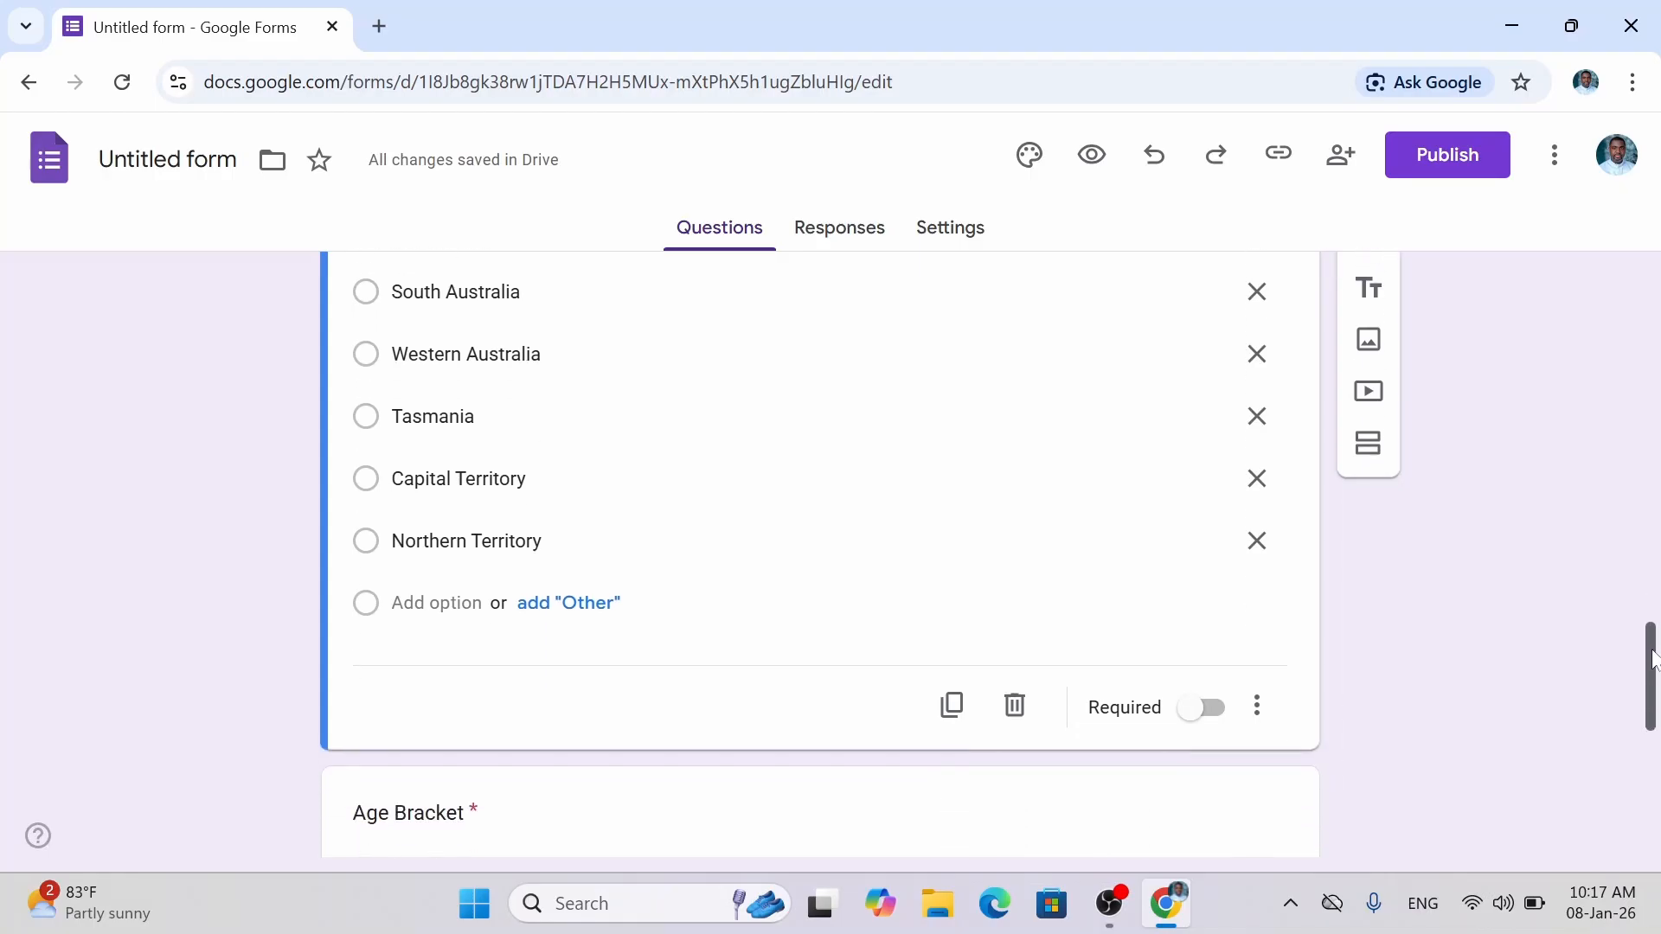
pyautogui.click(1204, 696)
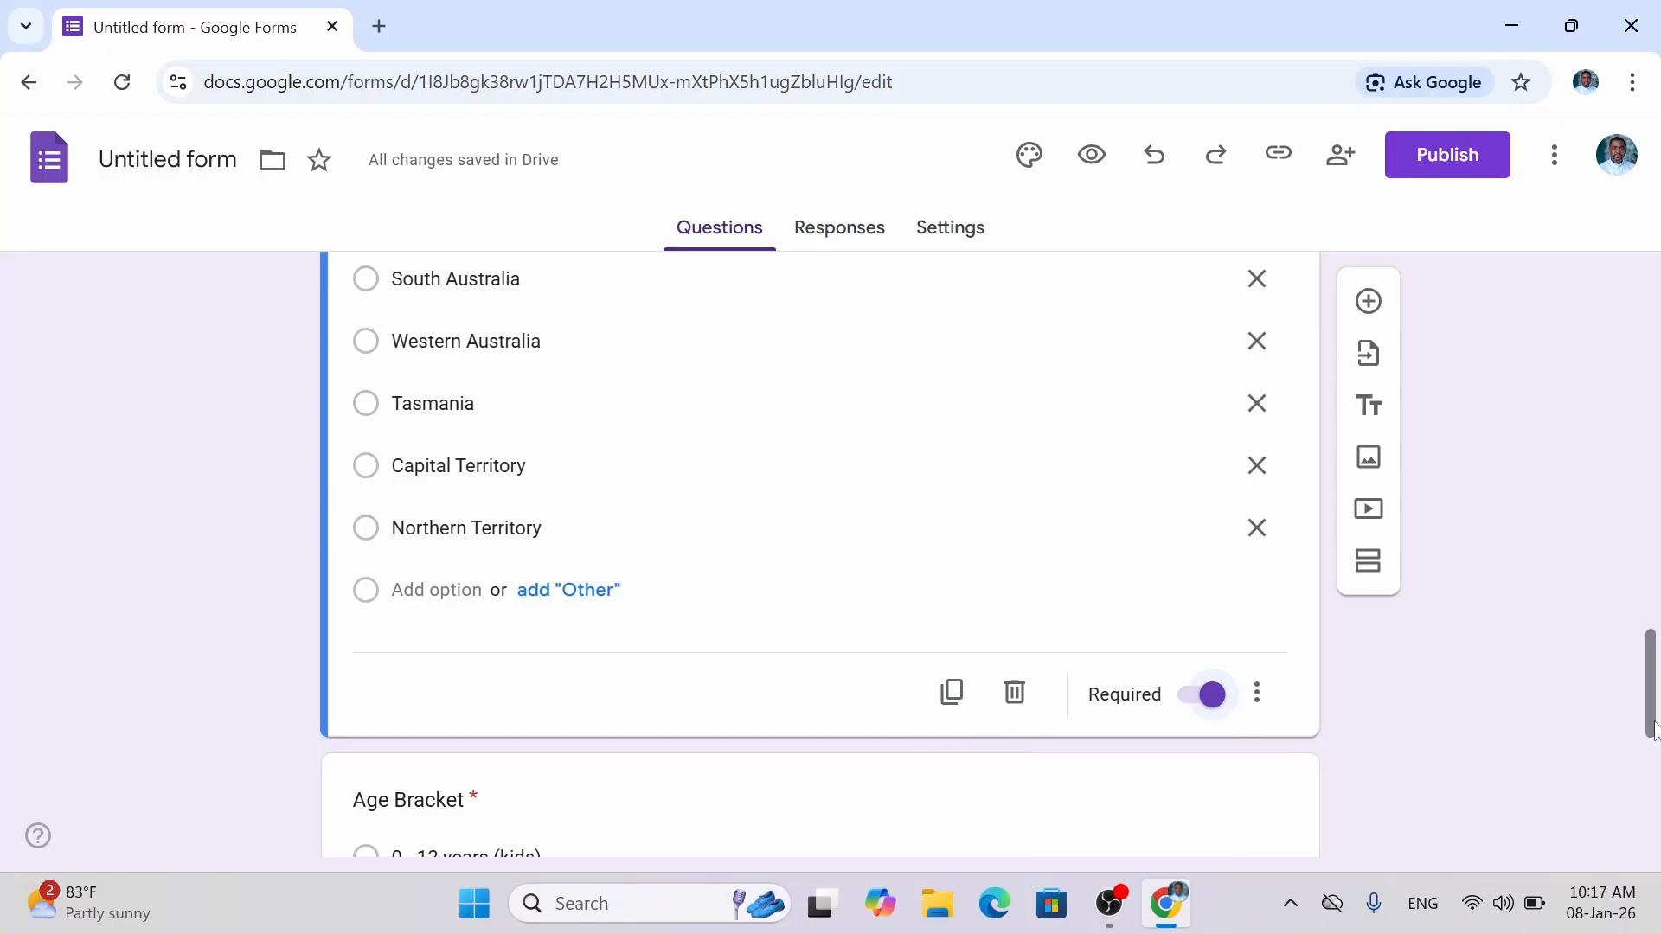
pyautogui.moveTo(1653, 705); pyautogui.dragTo(1643, 868)
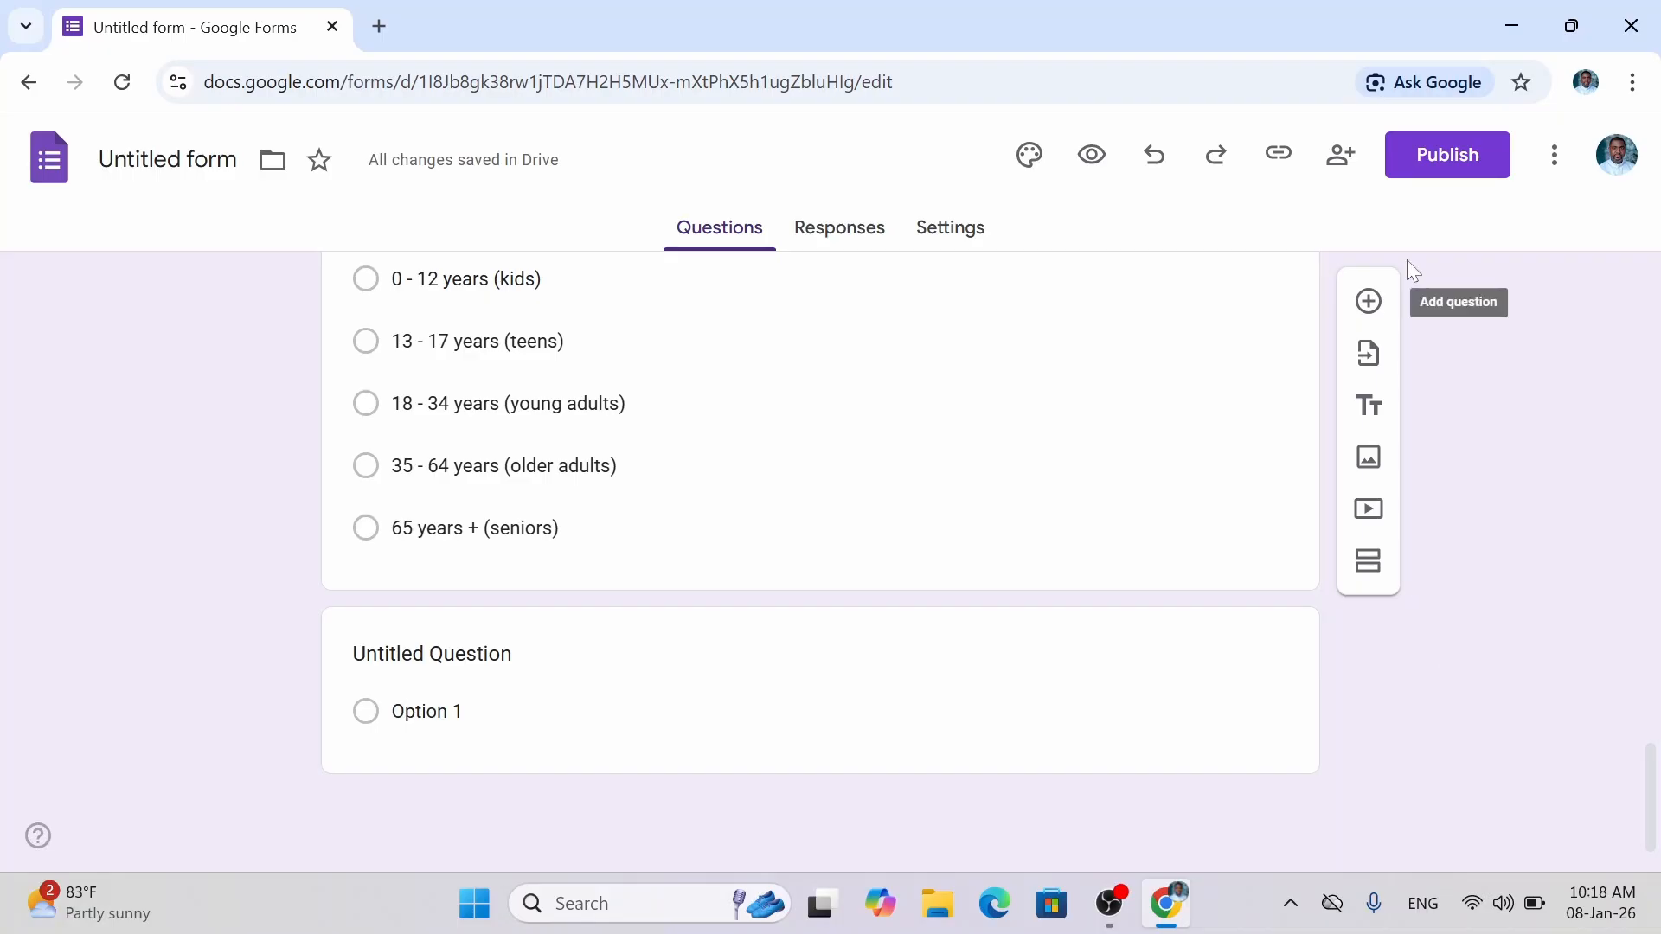
# Add a blank question and then delete it again.
pyautogui.click(1369, 302)
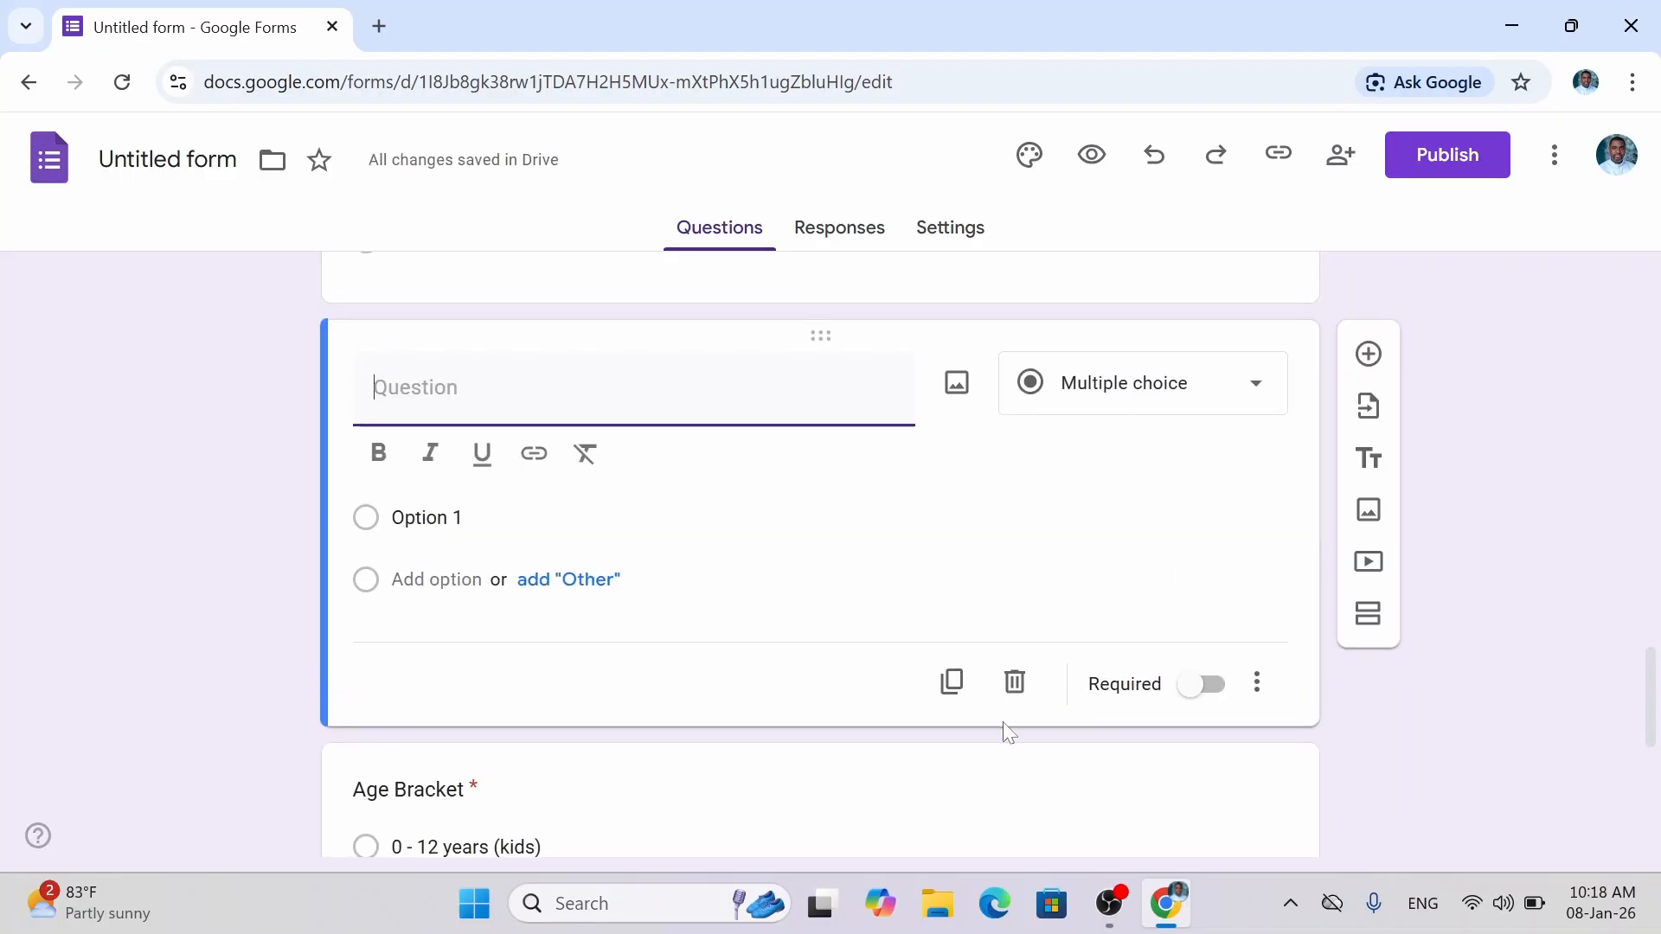
pyautogui.click(1014, 683)
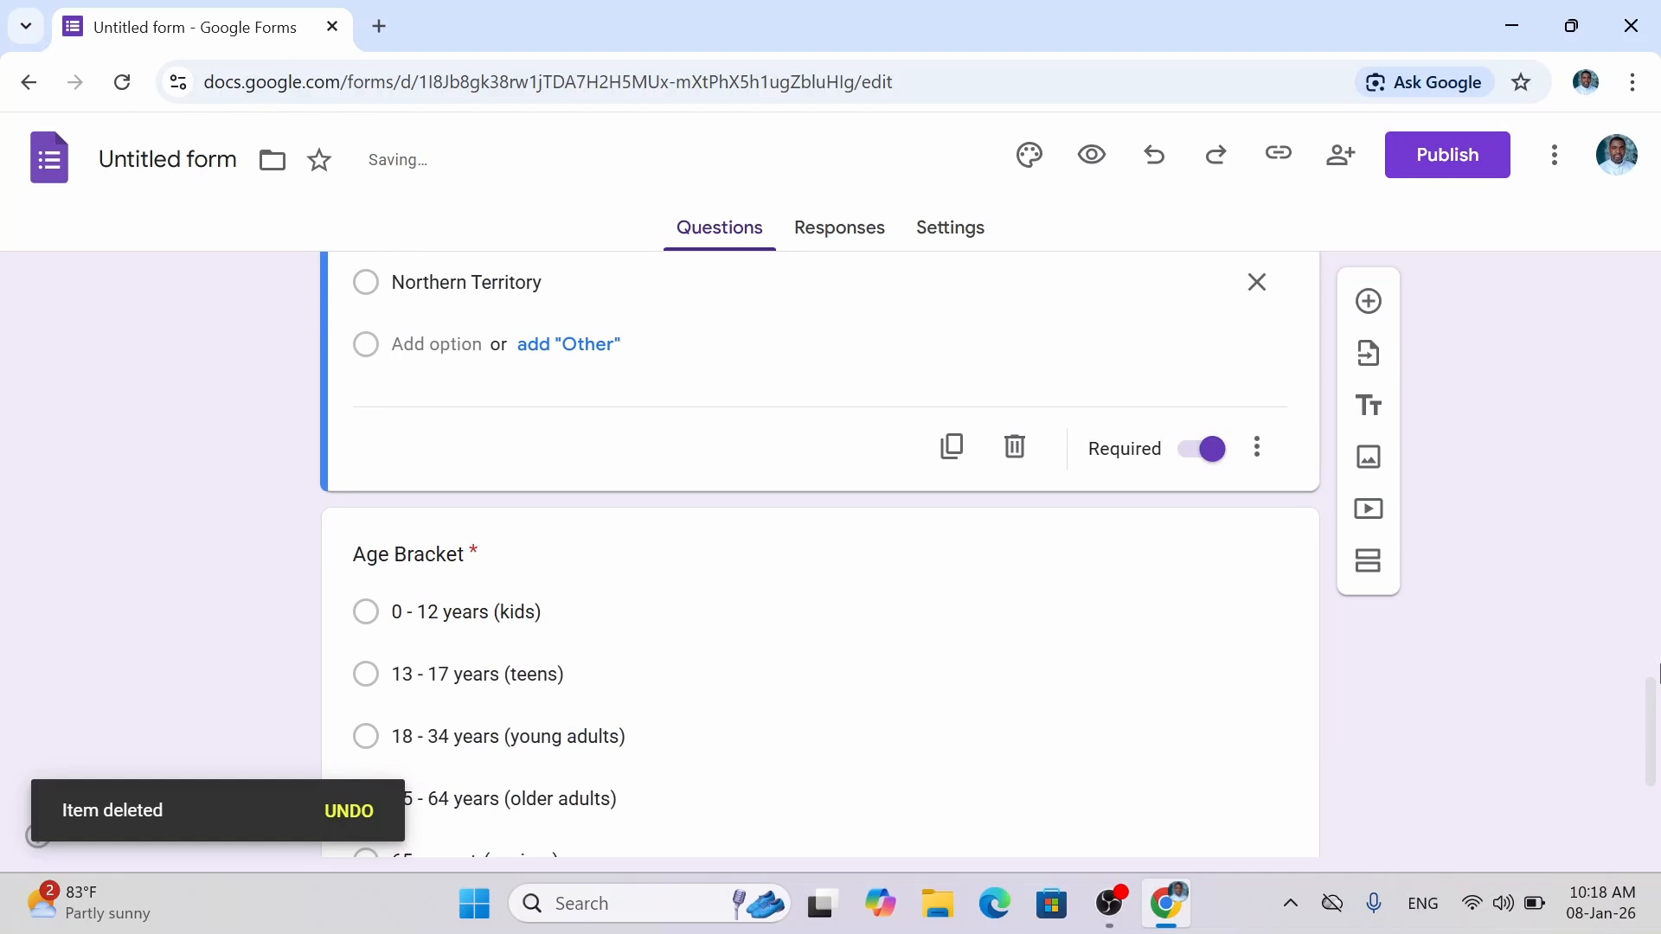
pyautogui.scroll(-4, 1657, 671)
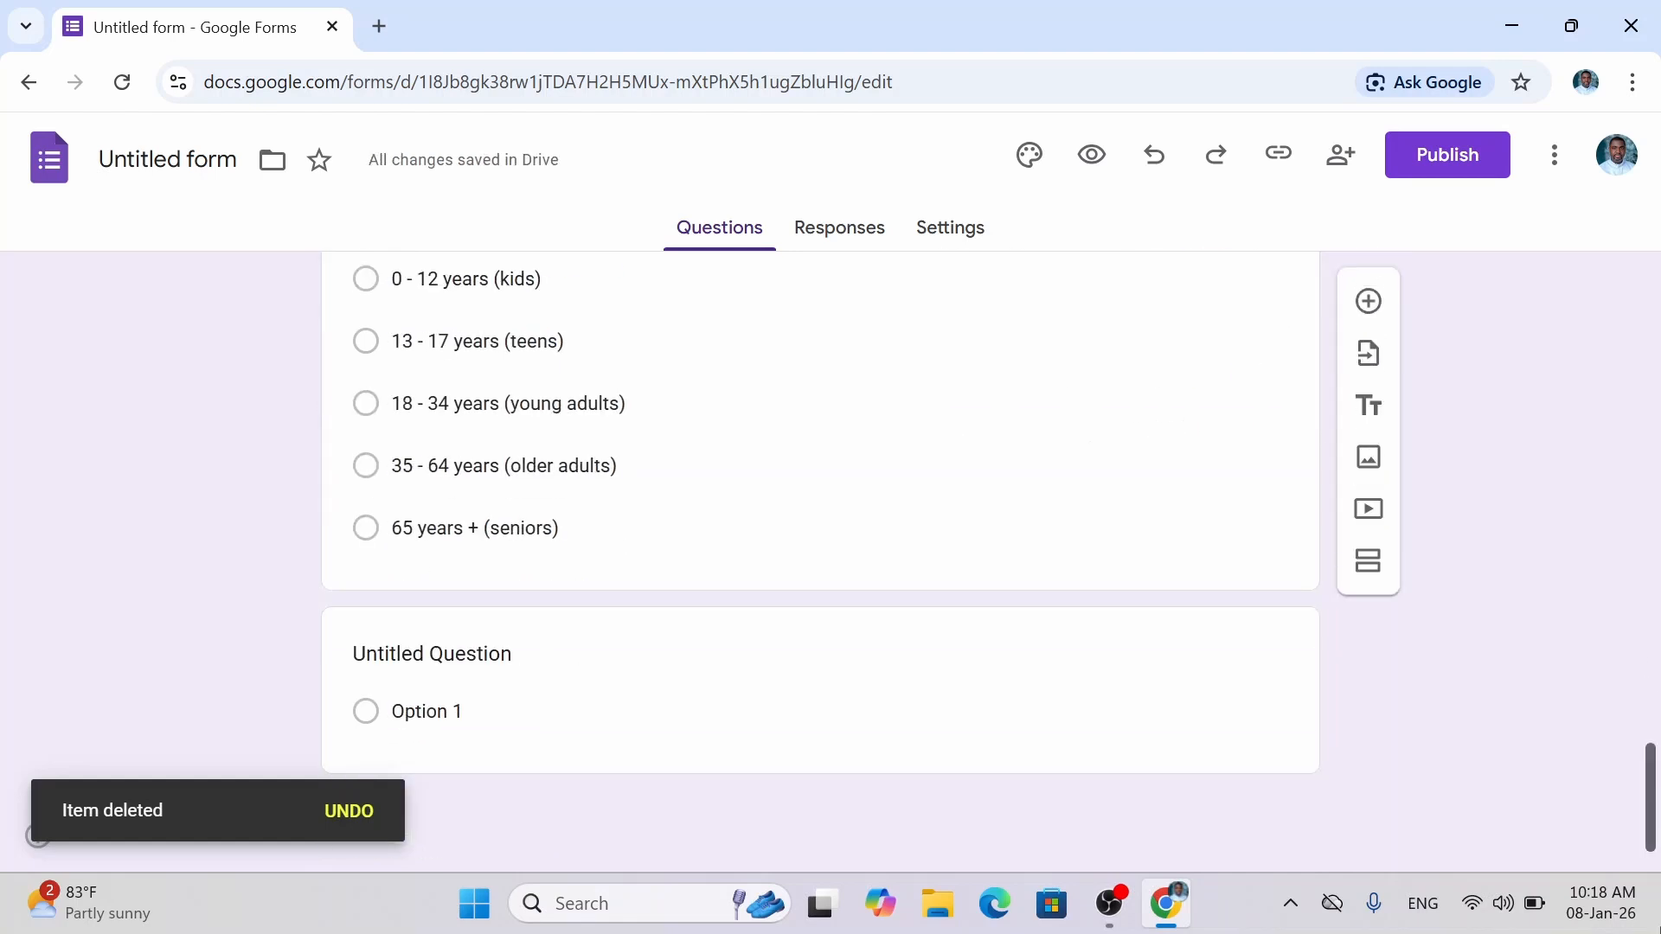
# Open the Age Bracket question card for editing and select its title.
pyautogui.click(609, 283)
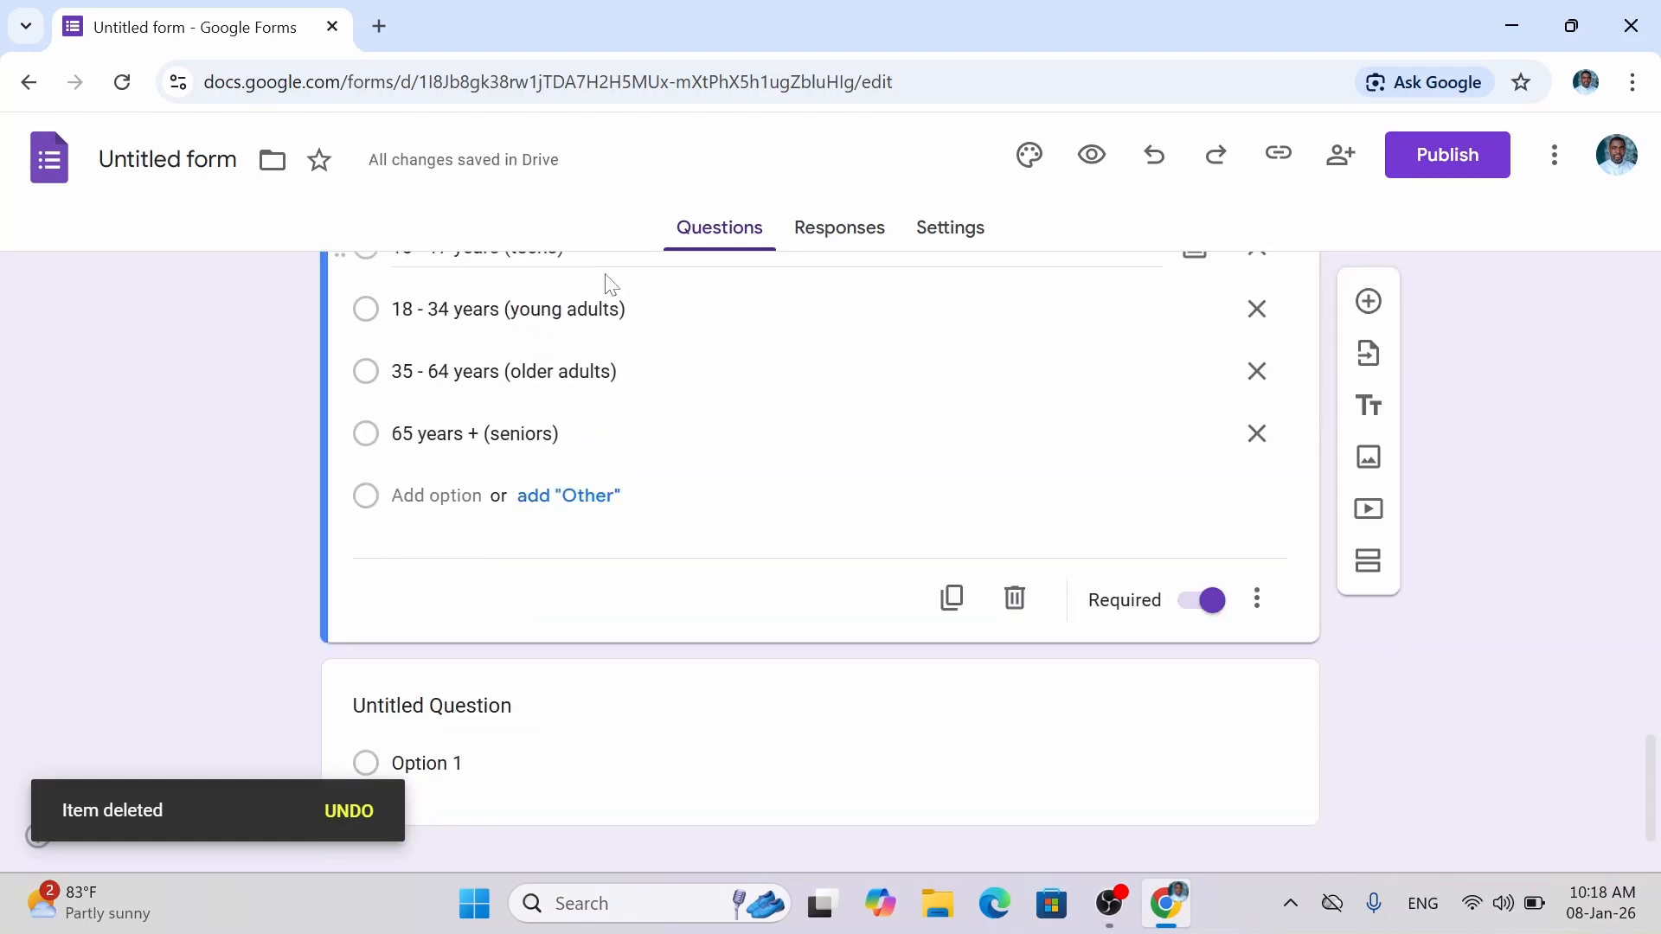
pyautogui.click(684, 434)
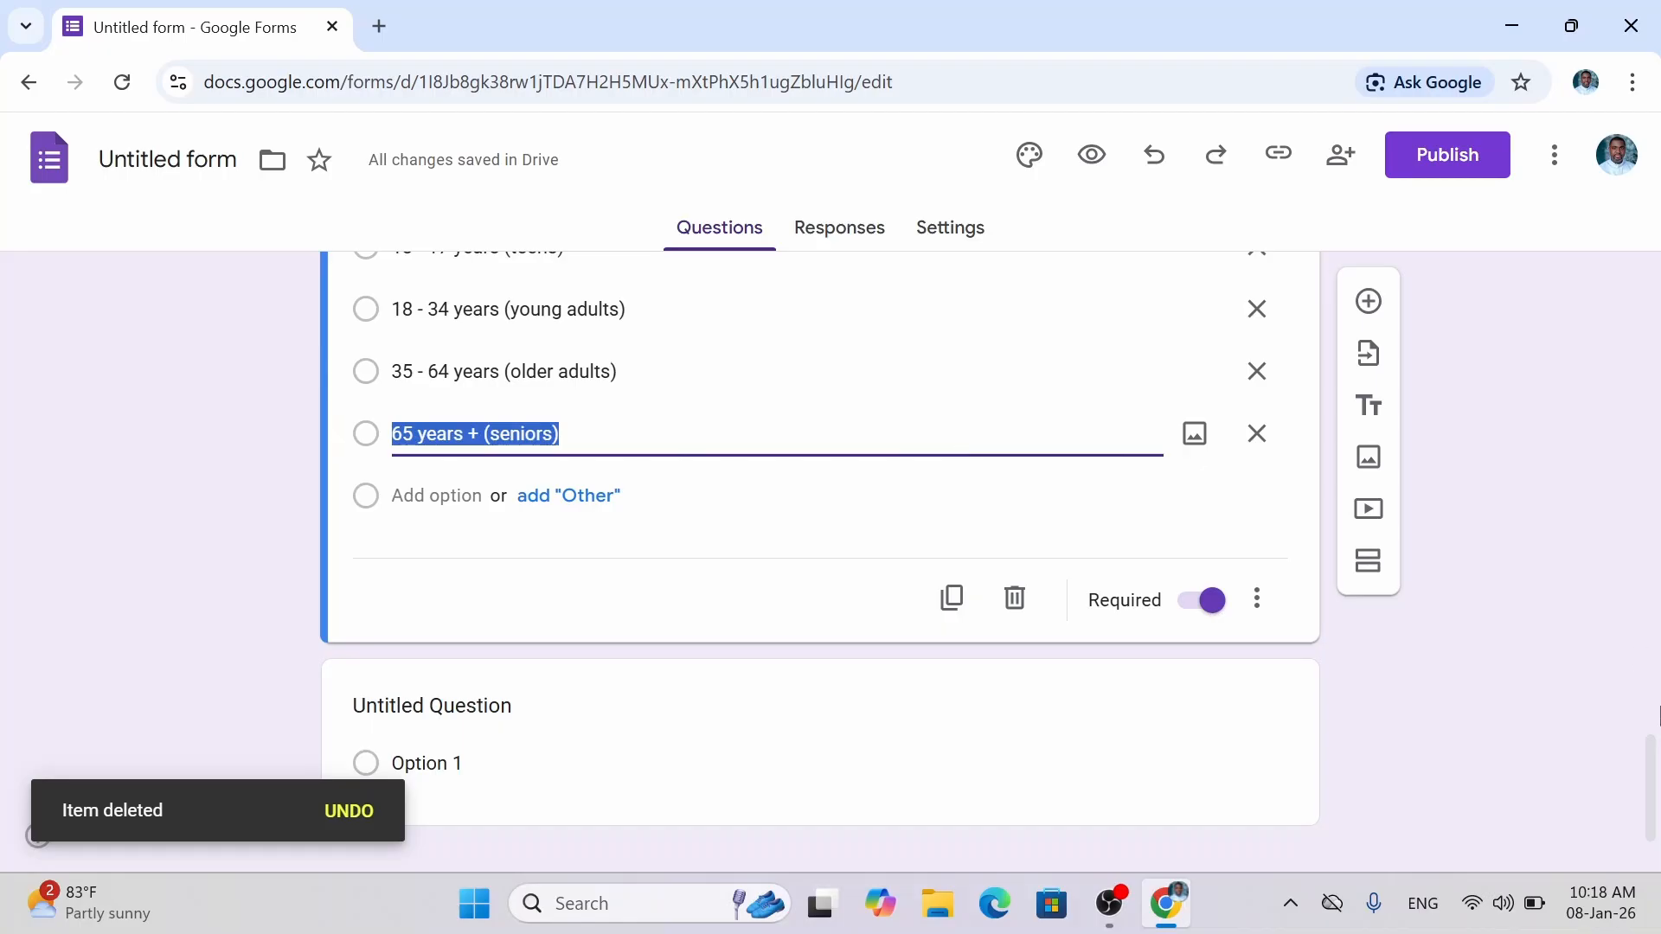
pyautogui.scroll(3, 1652, 753)
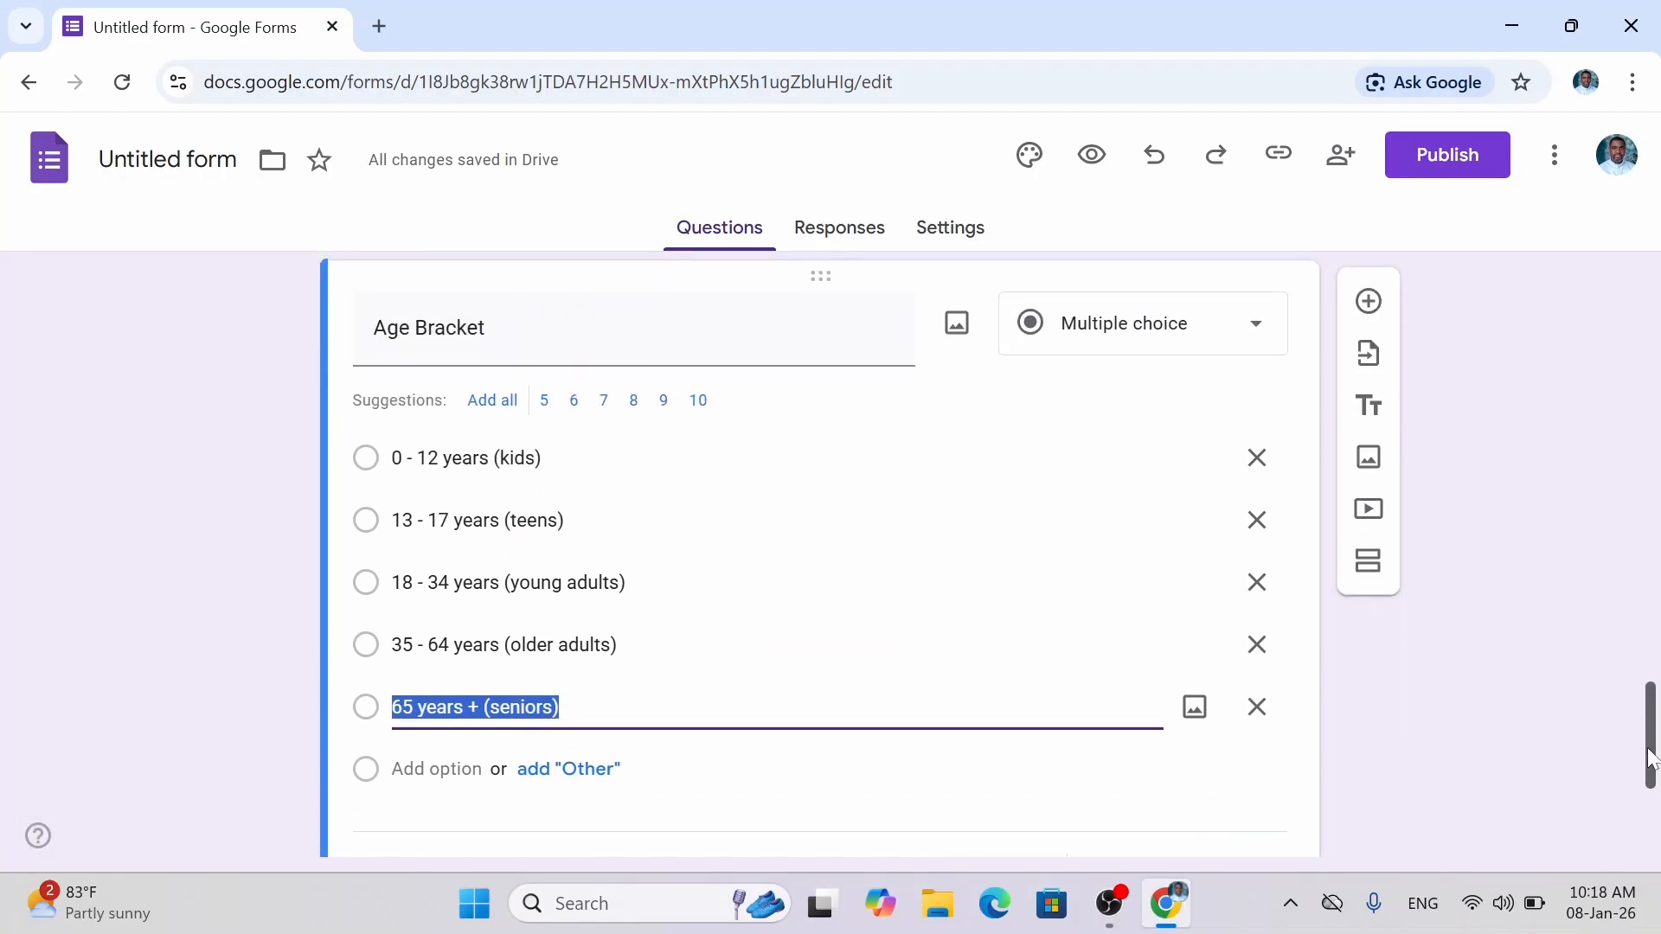
pyautogui.moveTo(1648, 750); pyautogui.dragTo(1649, 747)
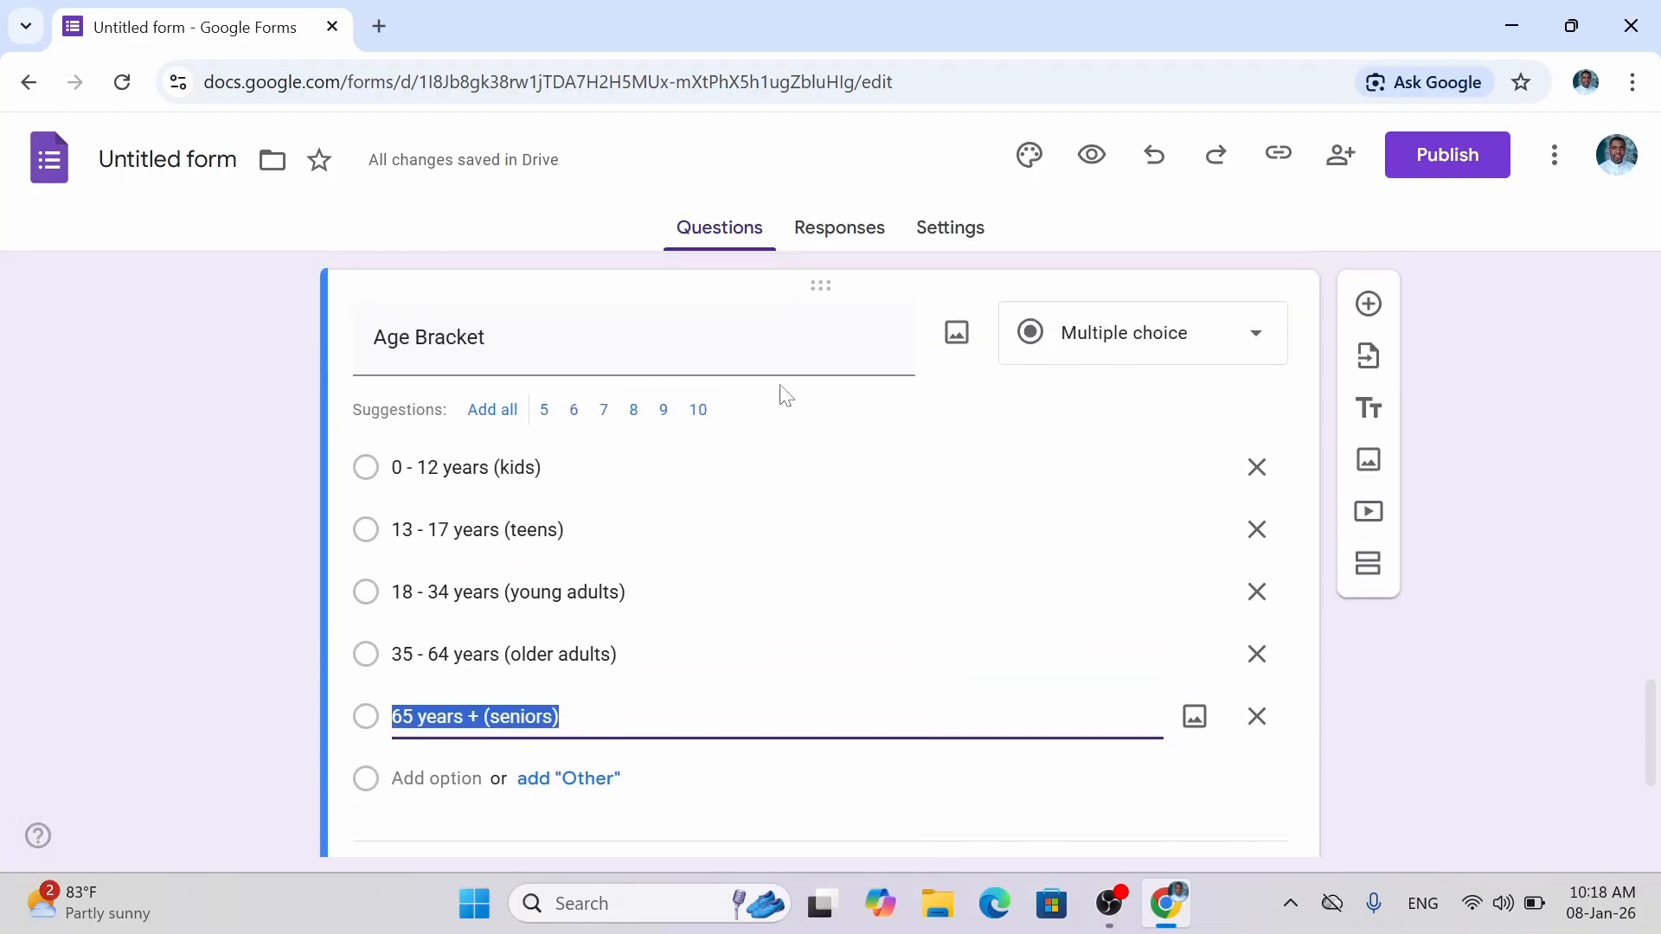
pyautogui.click(633, 337)
pyautogui.click(493, 338)
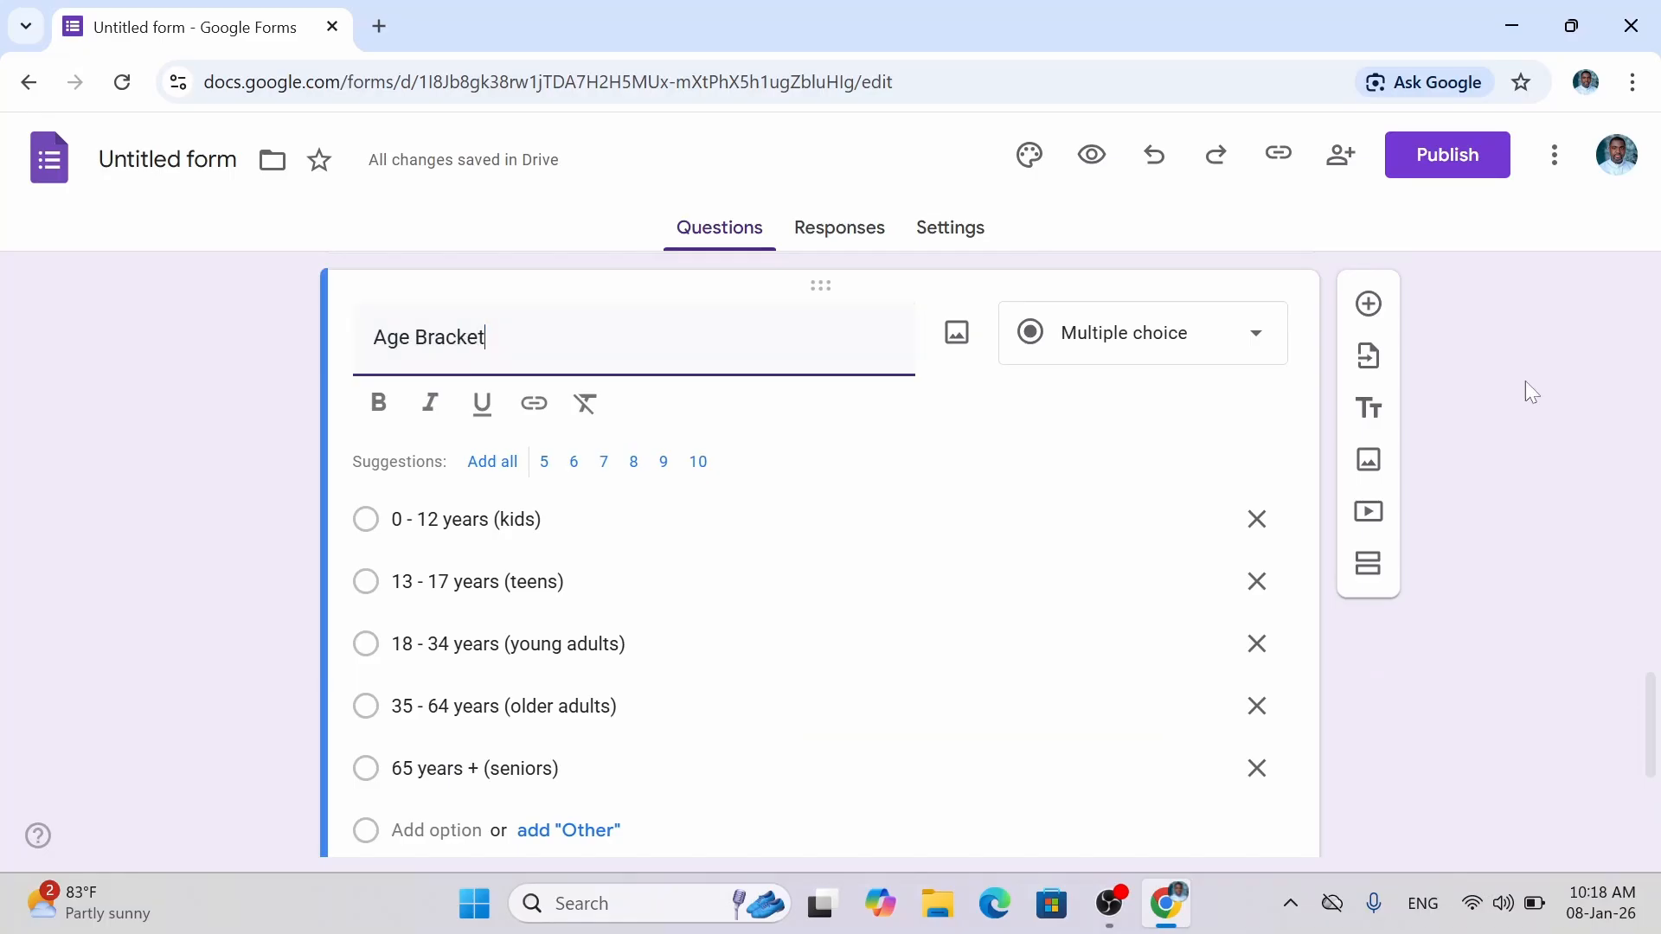
# Add a new question below Age Bracket titled 'Most favorite sports'.
pyautogui.click(1360, 307)
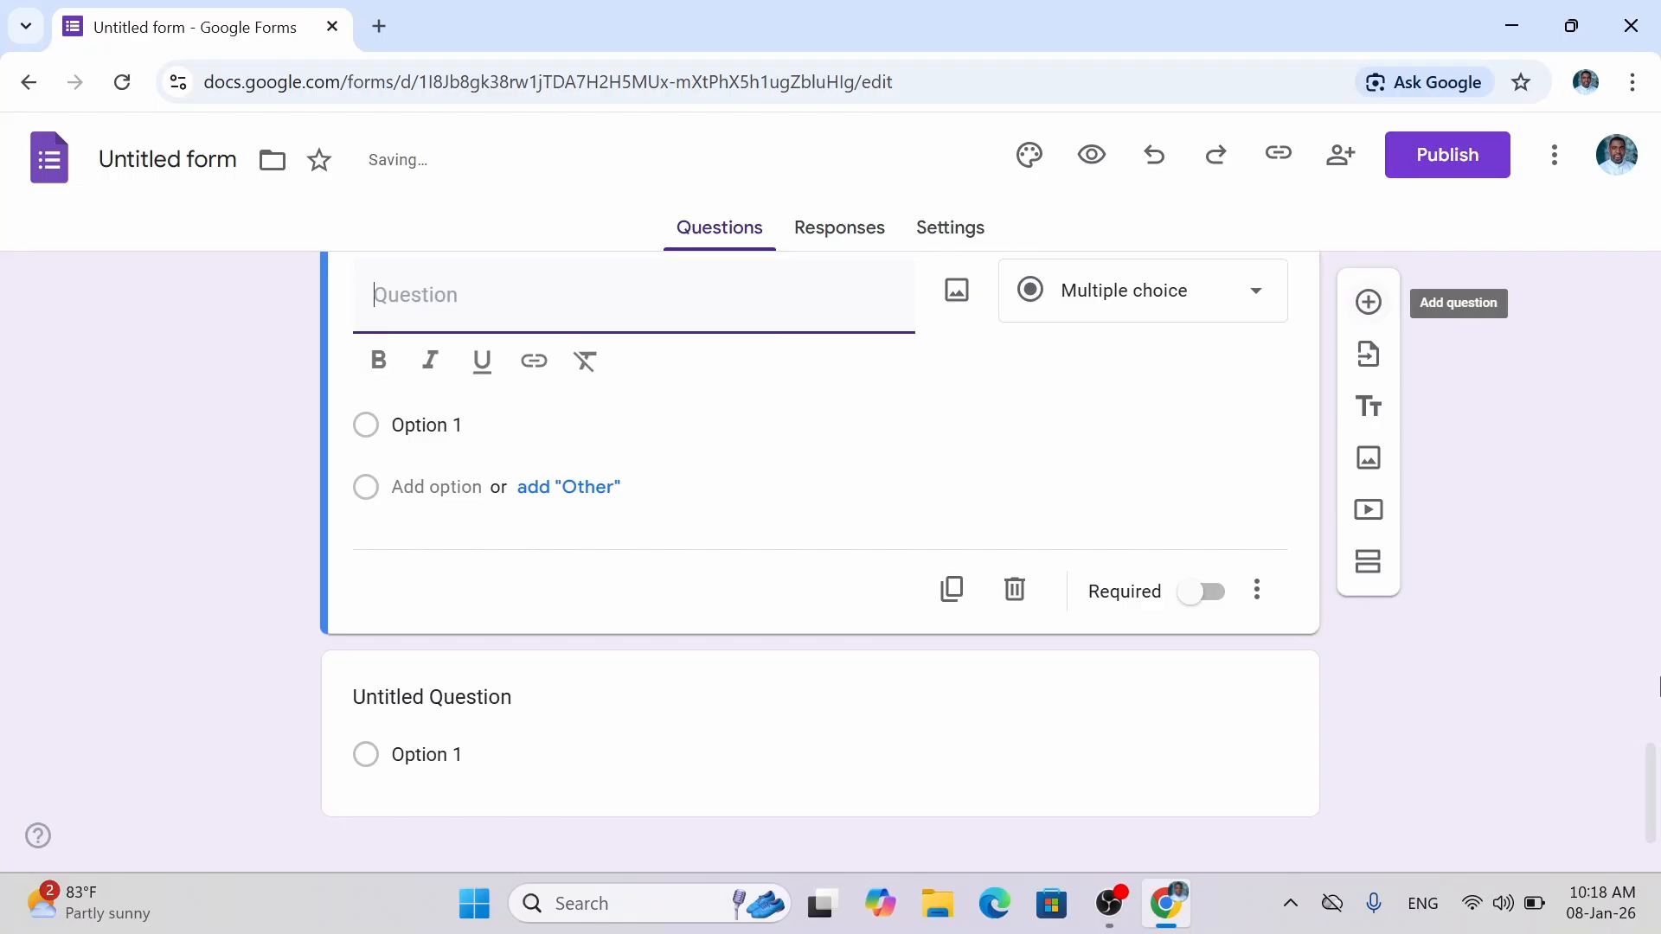
pyautogui.scroll(3, 1651, 755)
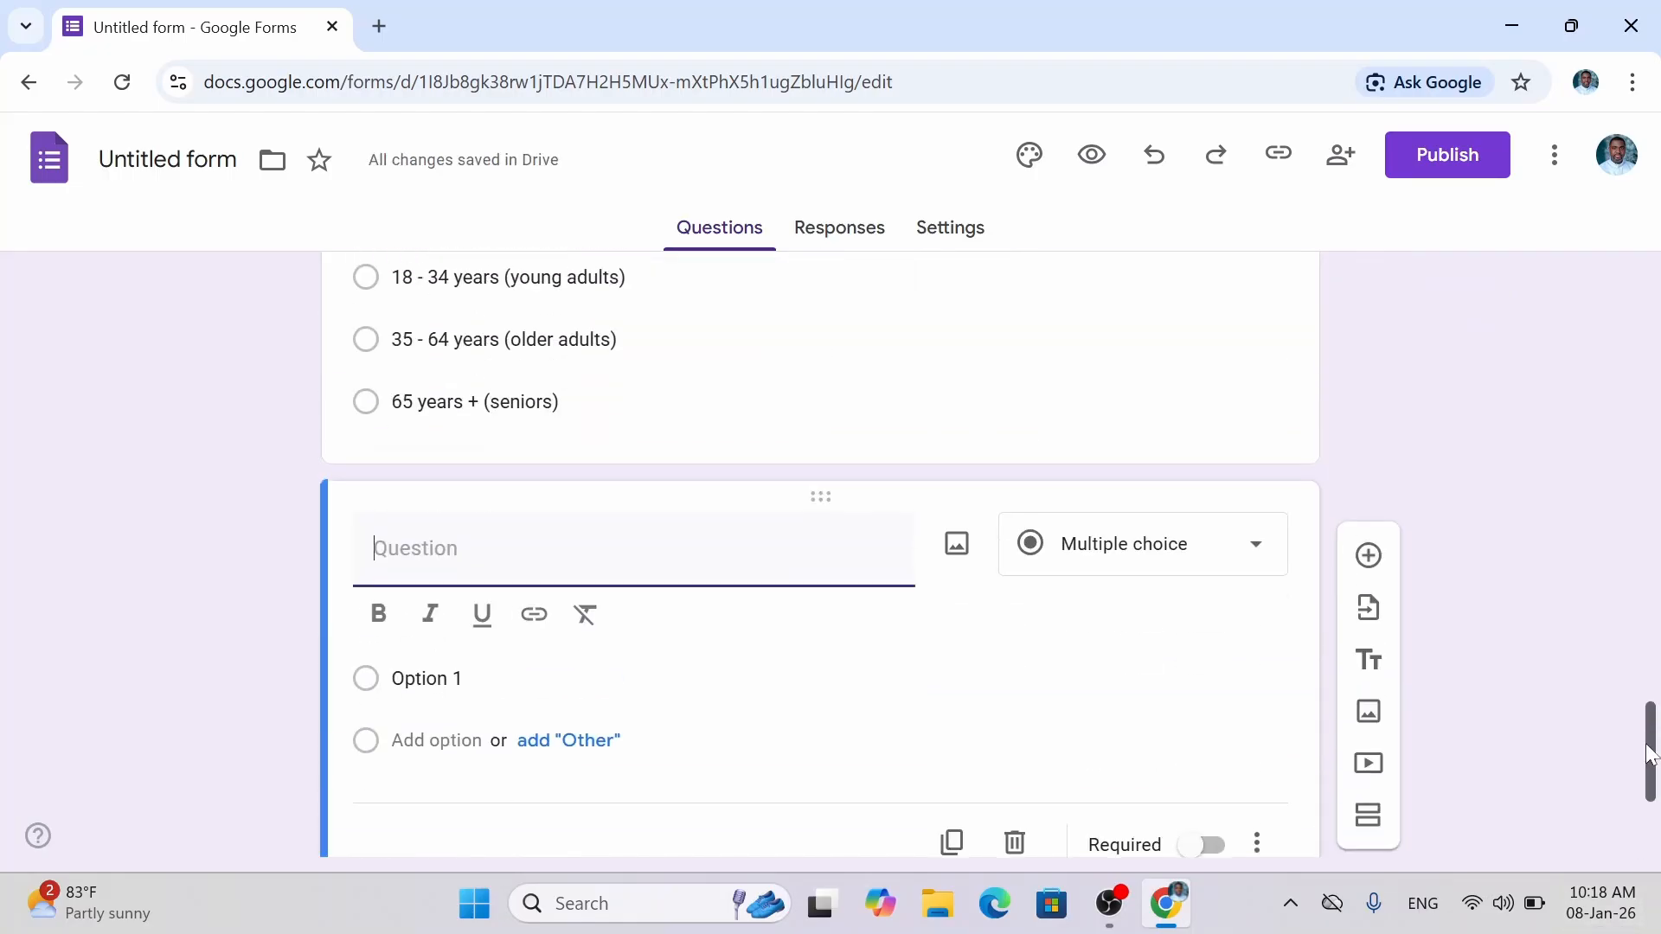
pyautogui.scroll(1, 1651, 756)
pyautogui.scroll(-3, 1651, 755)
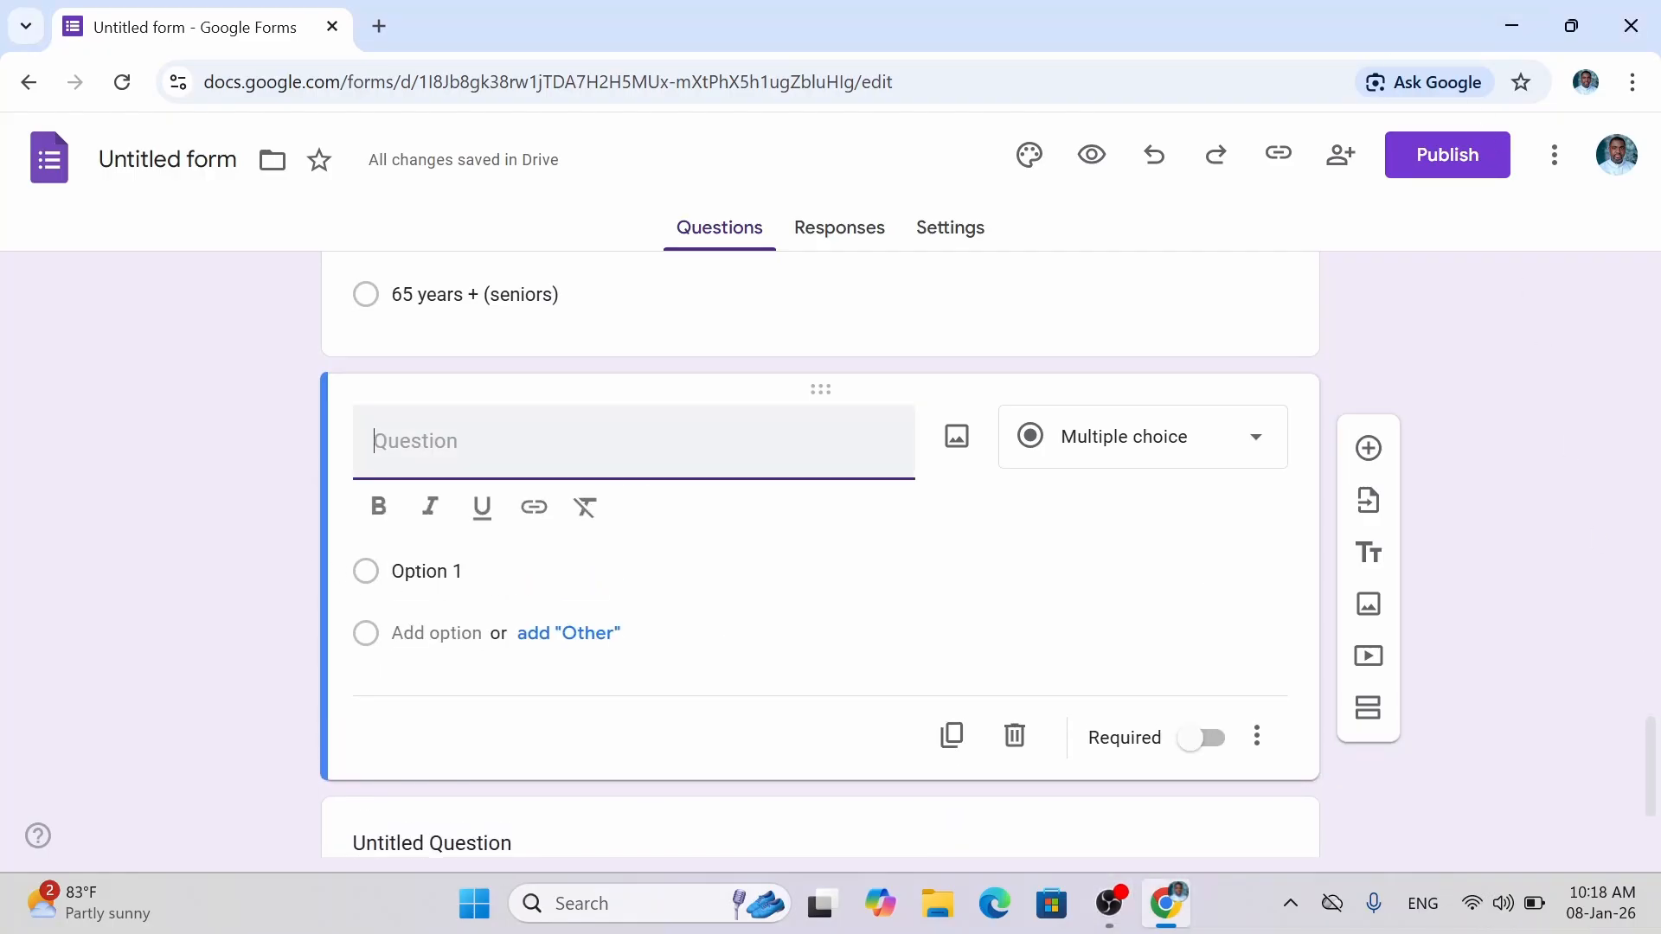
pyautogui.write('F')
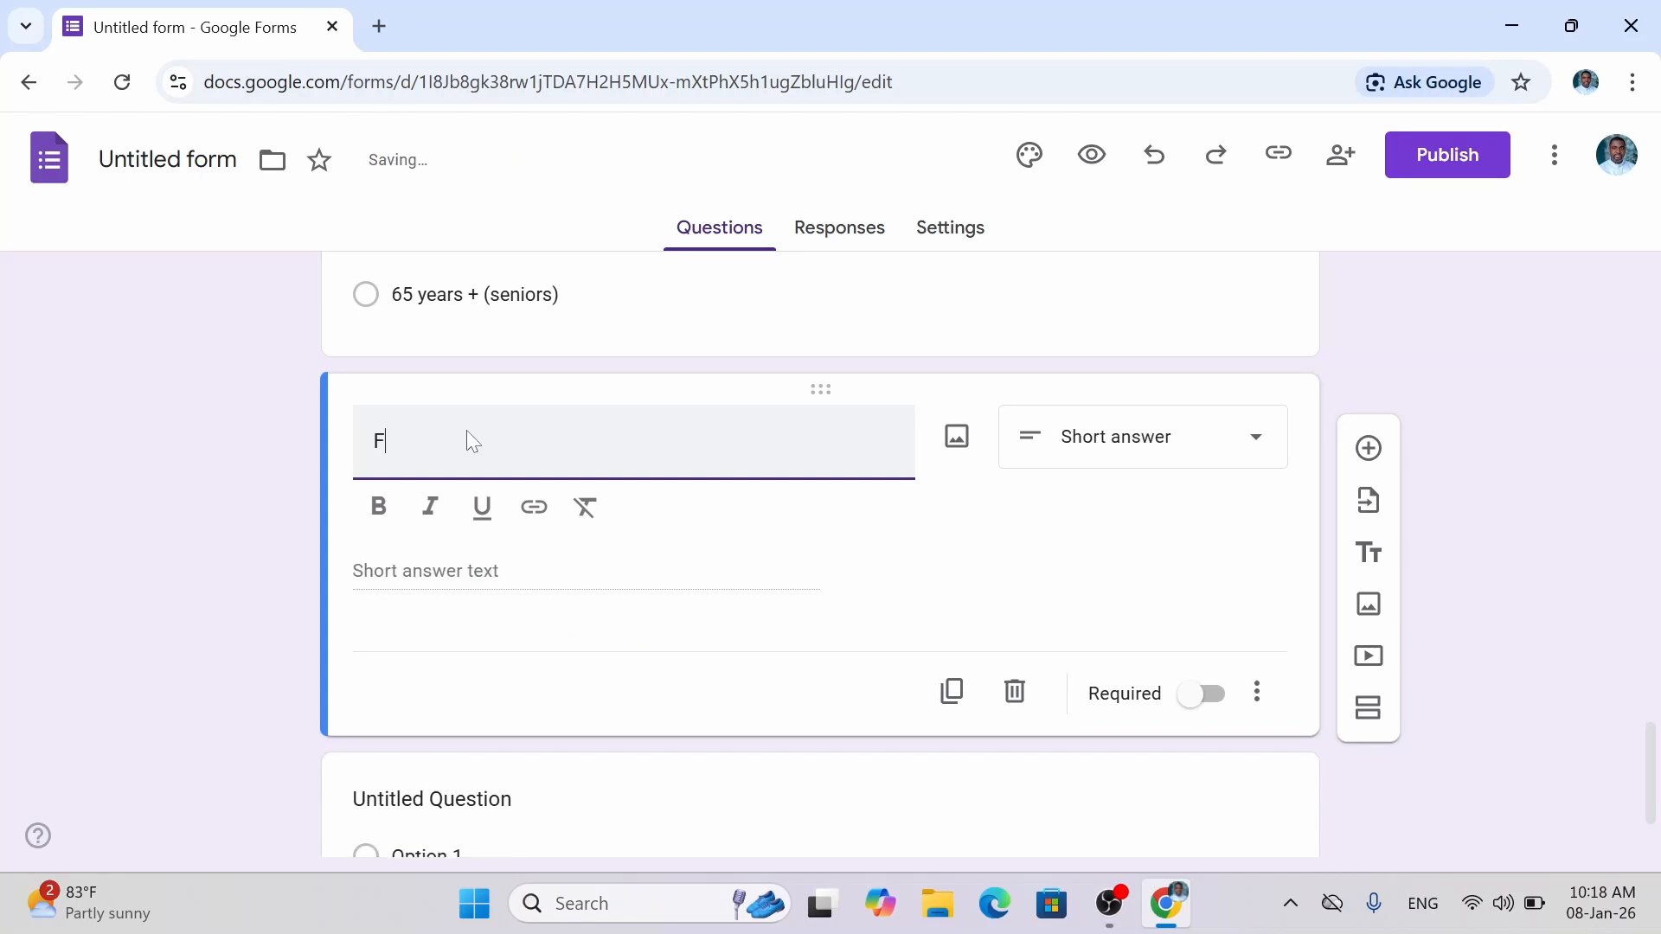
pyautogui.press('BackSpace')
pyautogui.write('Most FAv')
pyautogui.press('BackSpace')
pyautogui.press('BackSpace')
pyautogui.press('BackSpace')
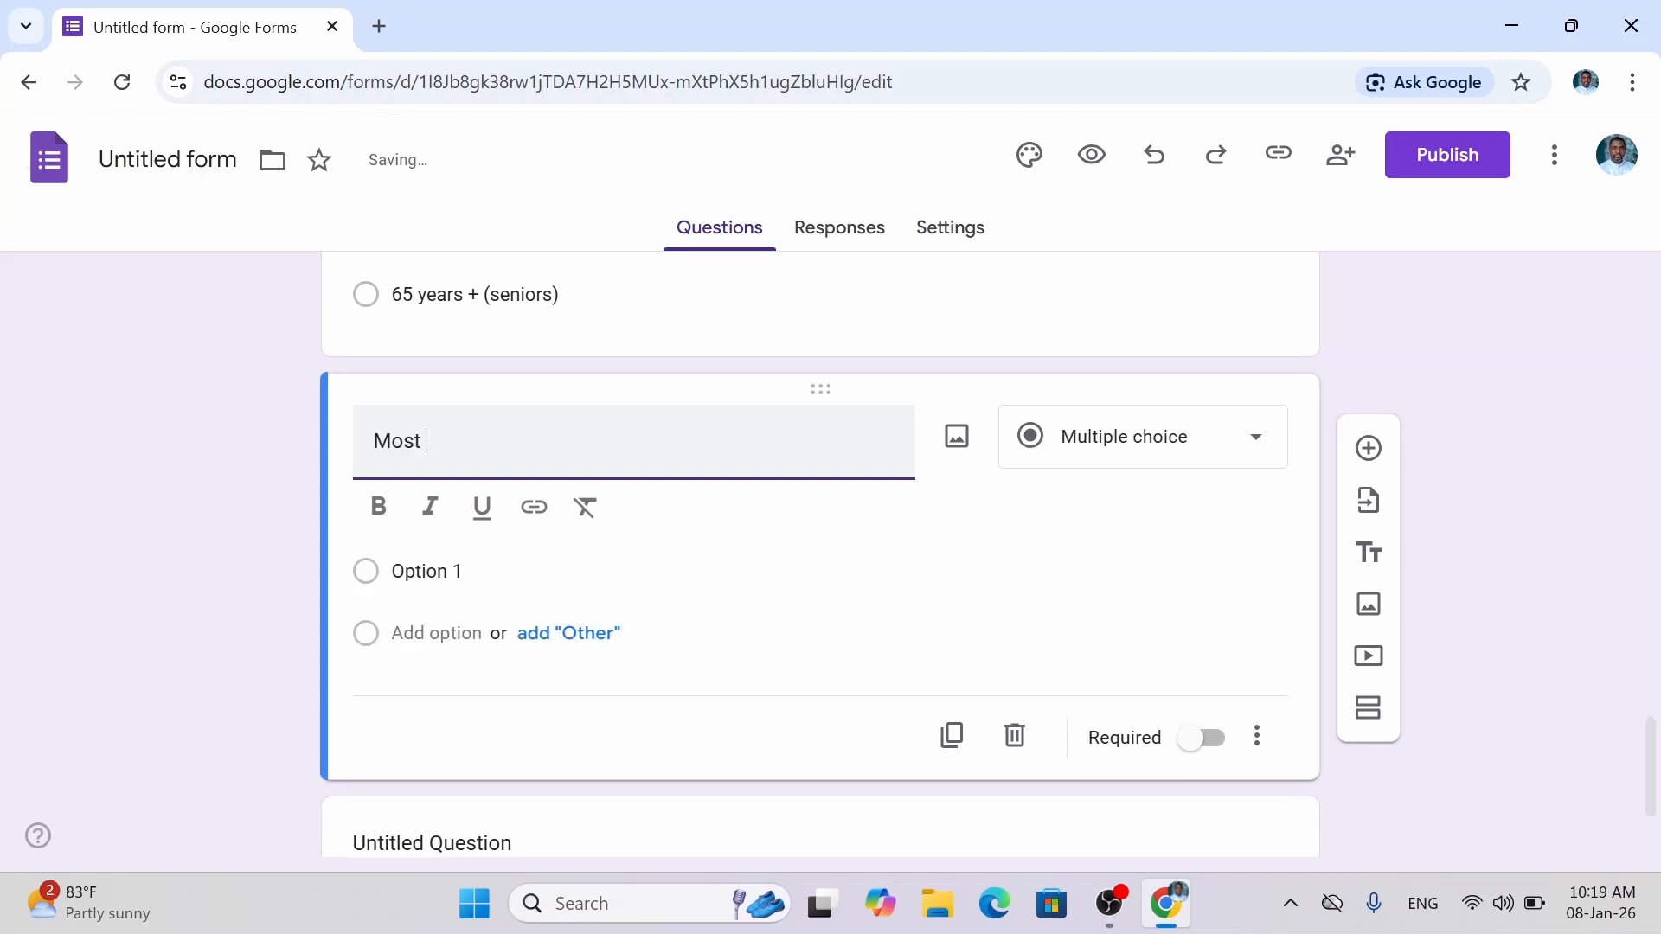
pyautogui.write('fav')
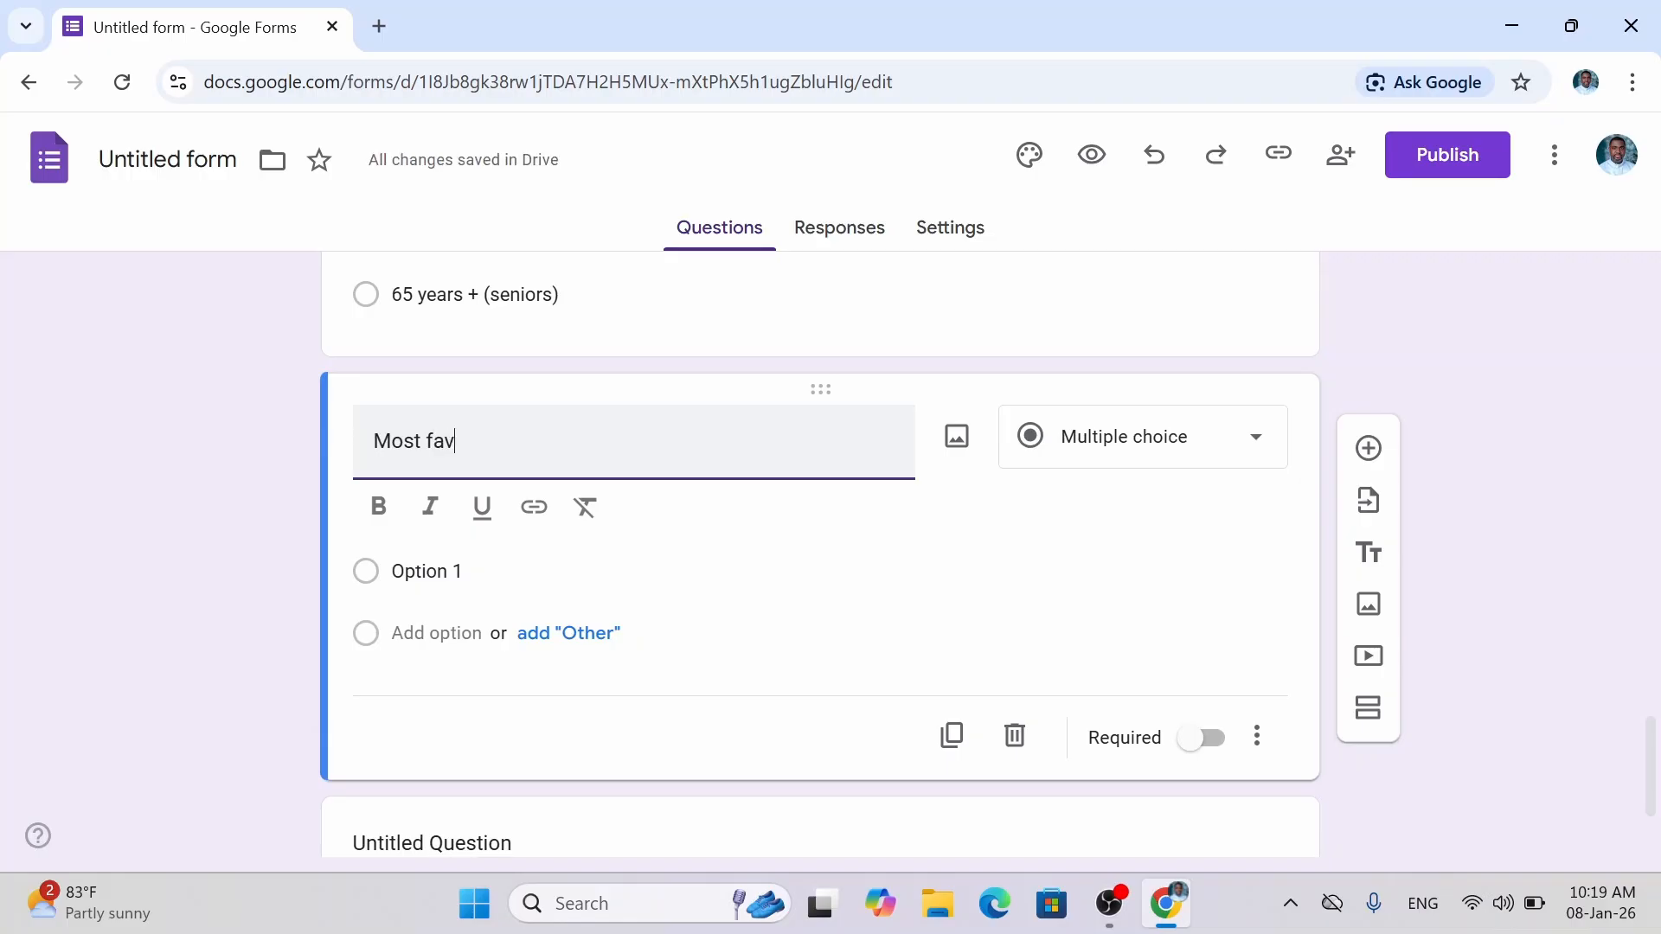
pyautogui.write('ourite')
pyautogui.press('BackSpace')
pyautogui.click(504, 441)
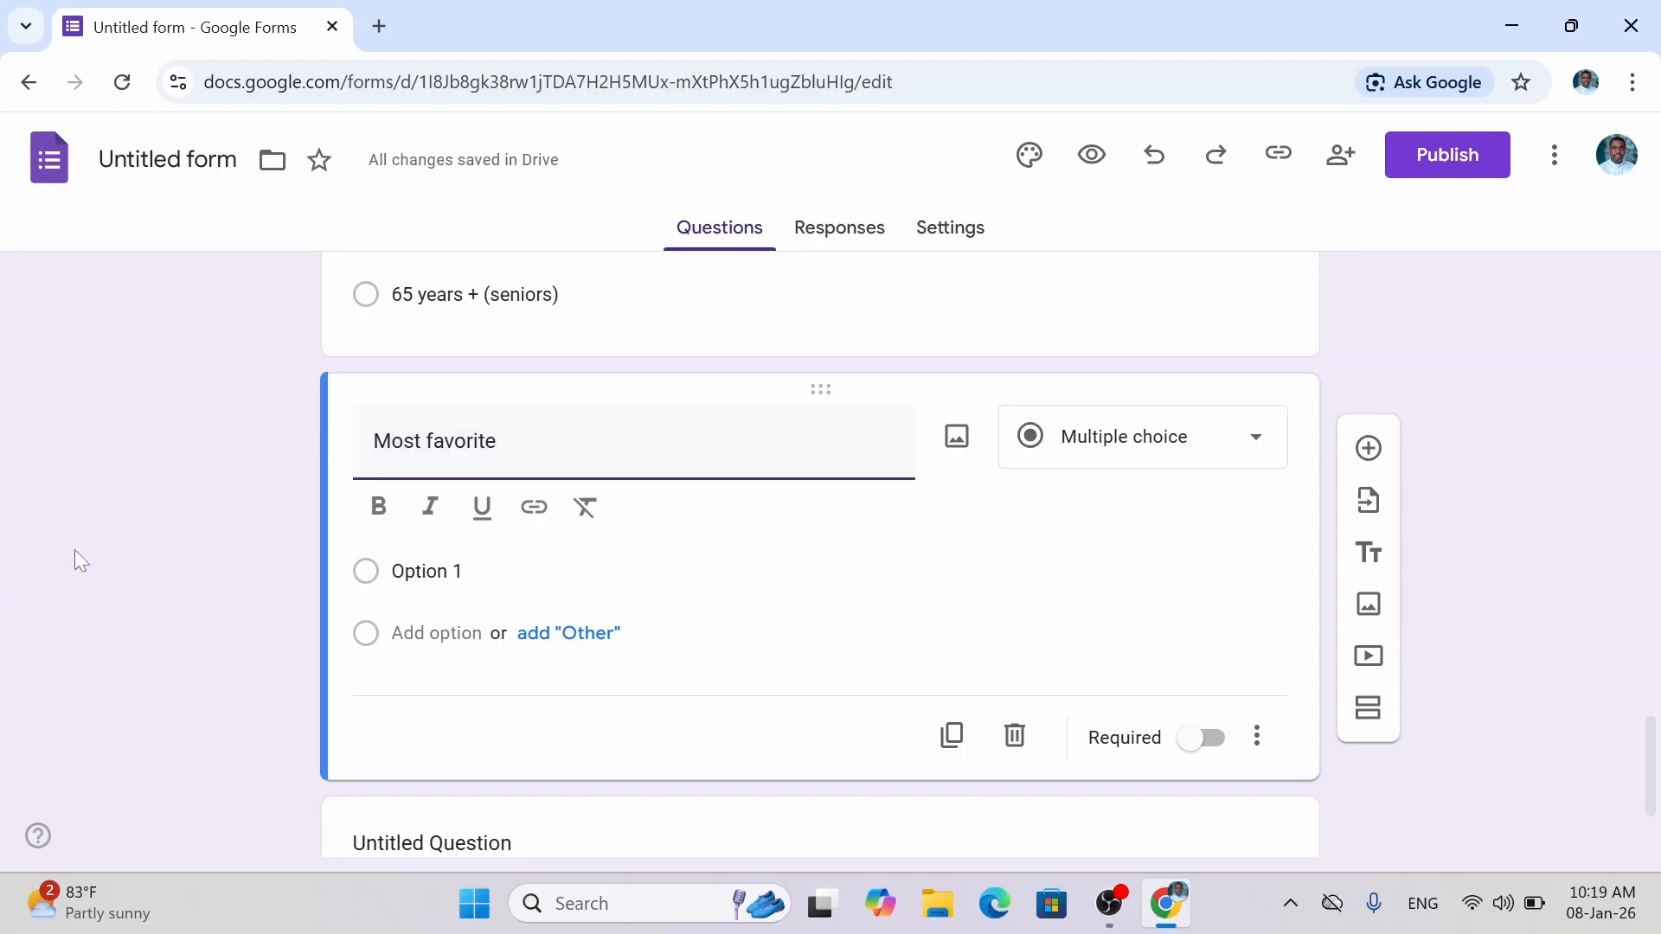
pyautogui.write('sports')
# Make the Most favorite sports question required and select its Option 1 text.
pyautogui.click(1211, 743)
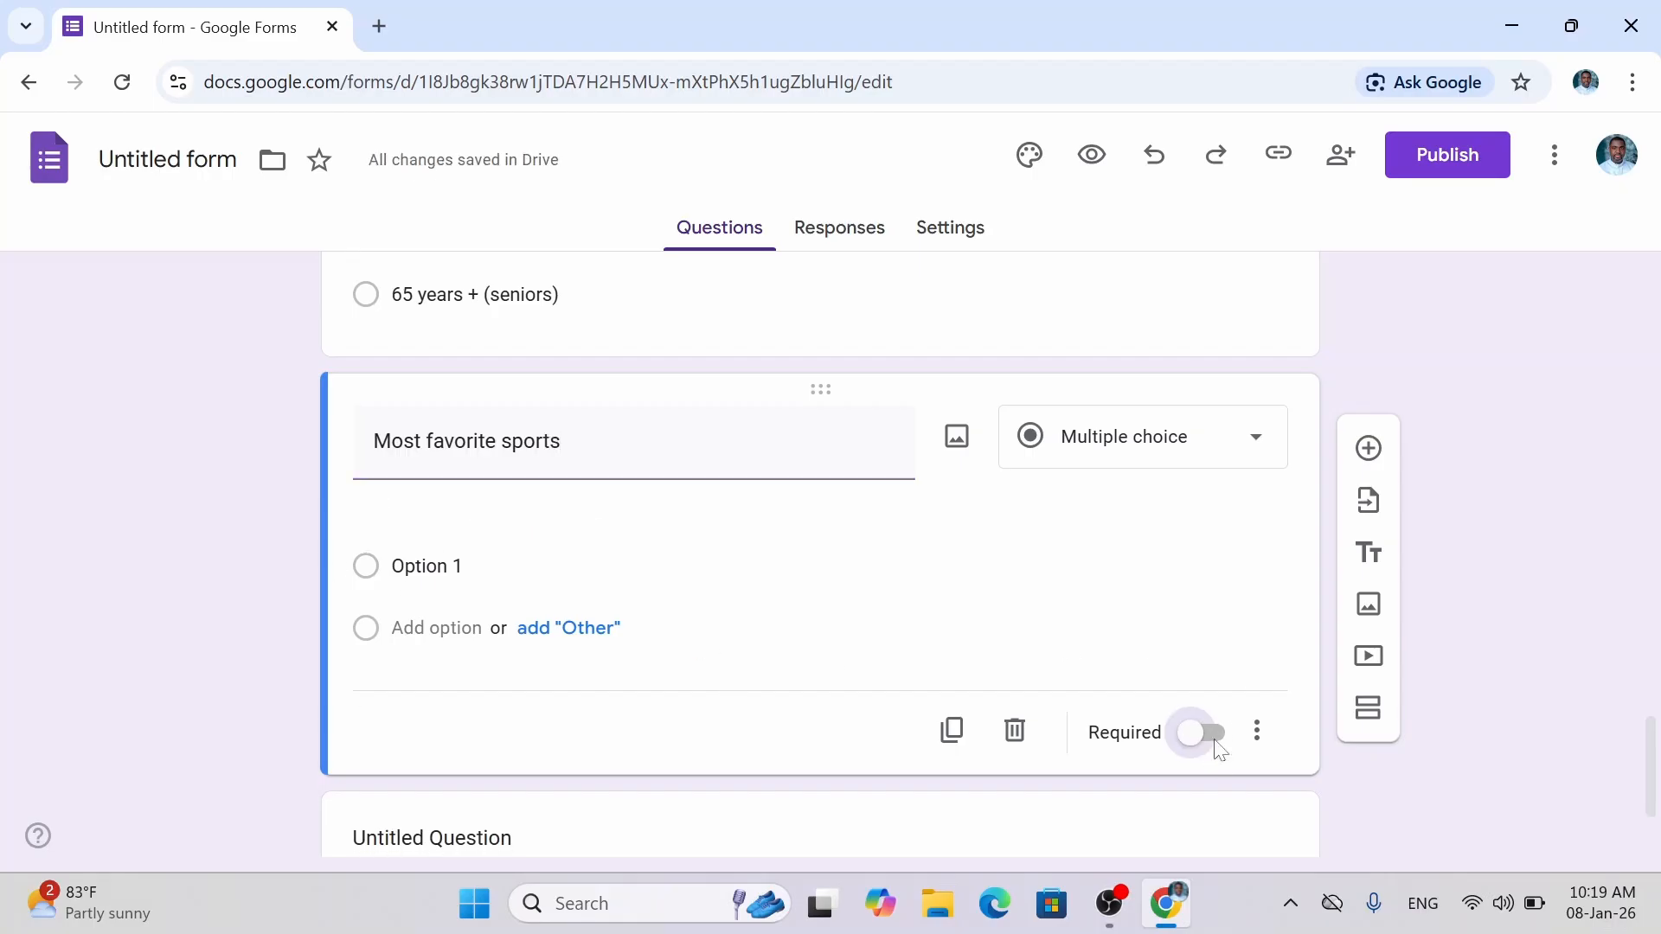
pyautogui.click(471, 543)
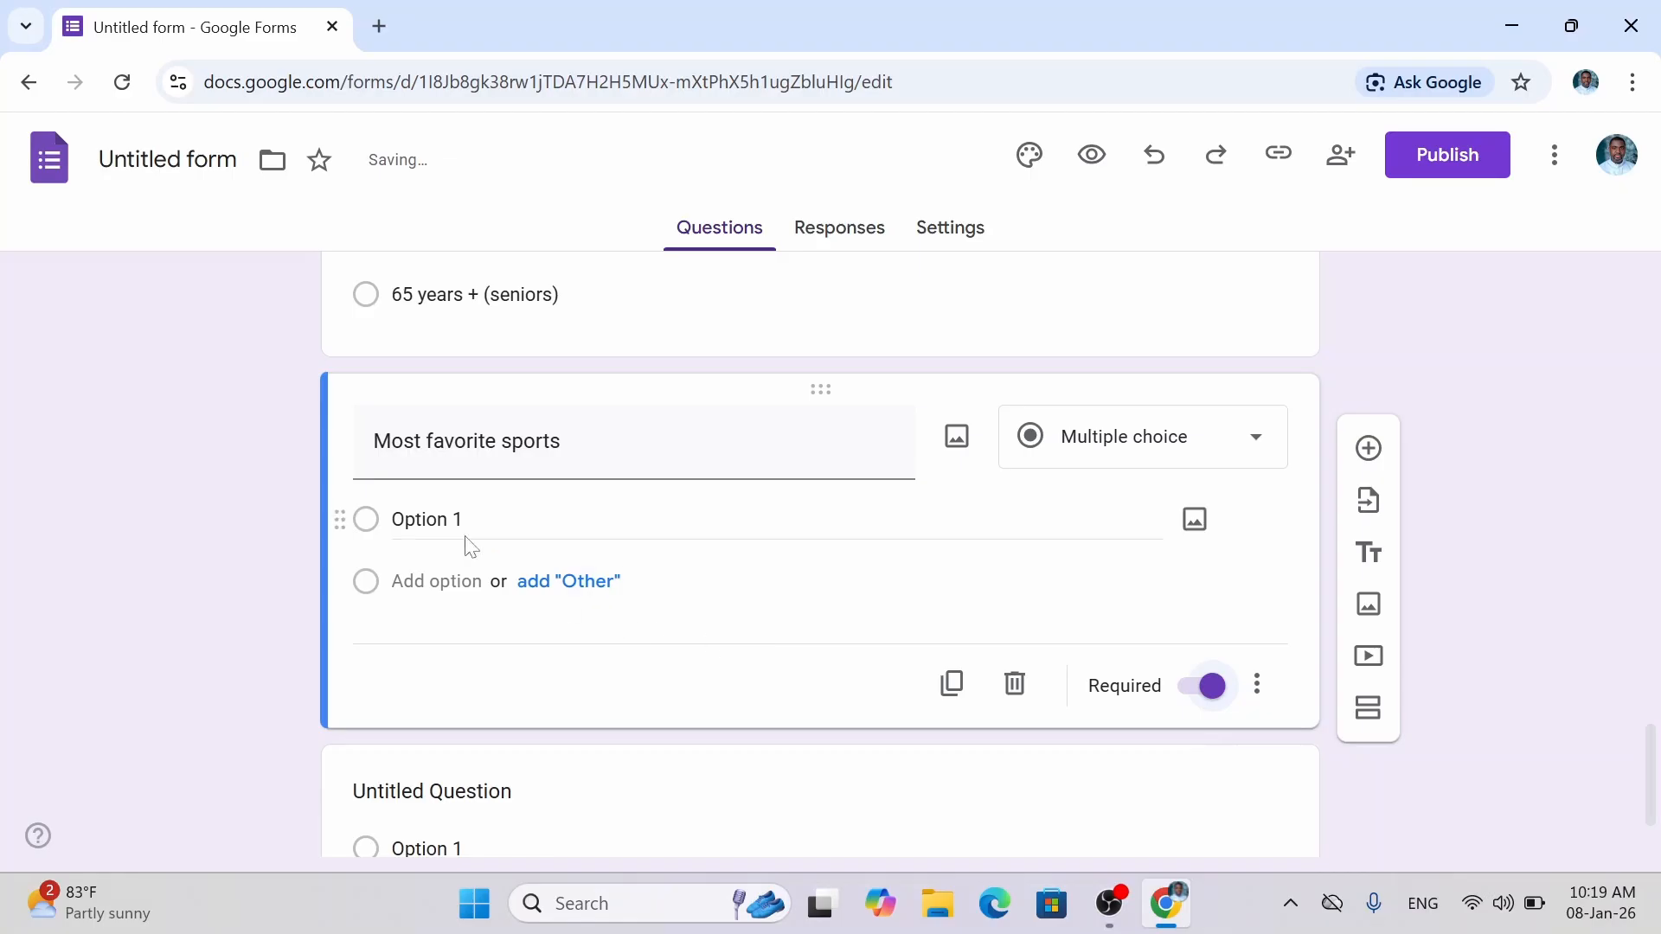
pyautogui.hotkey('ctrl', 'a')
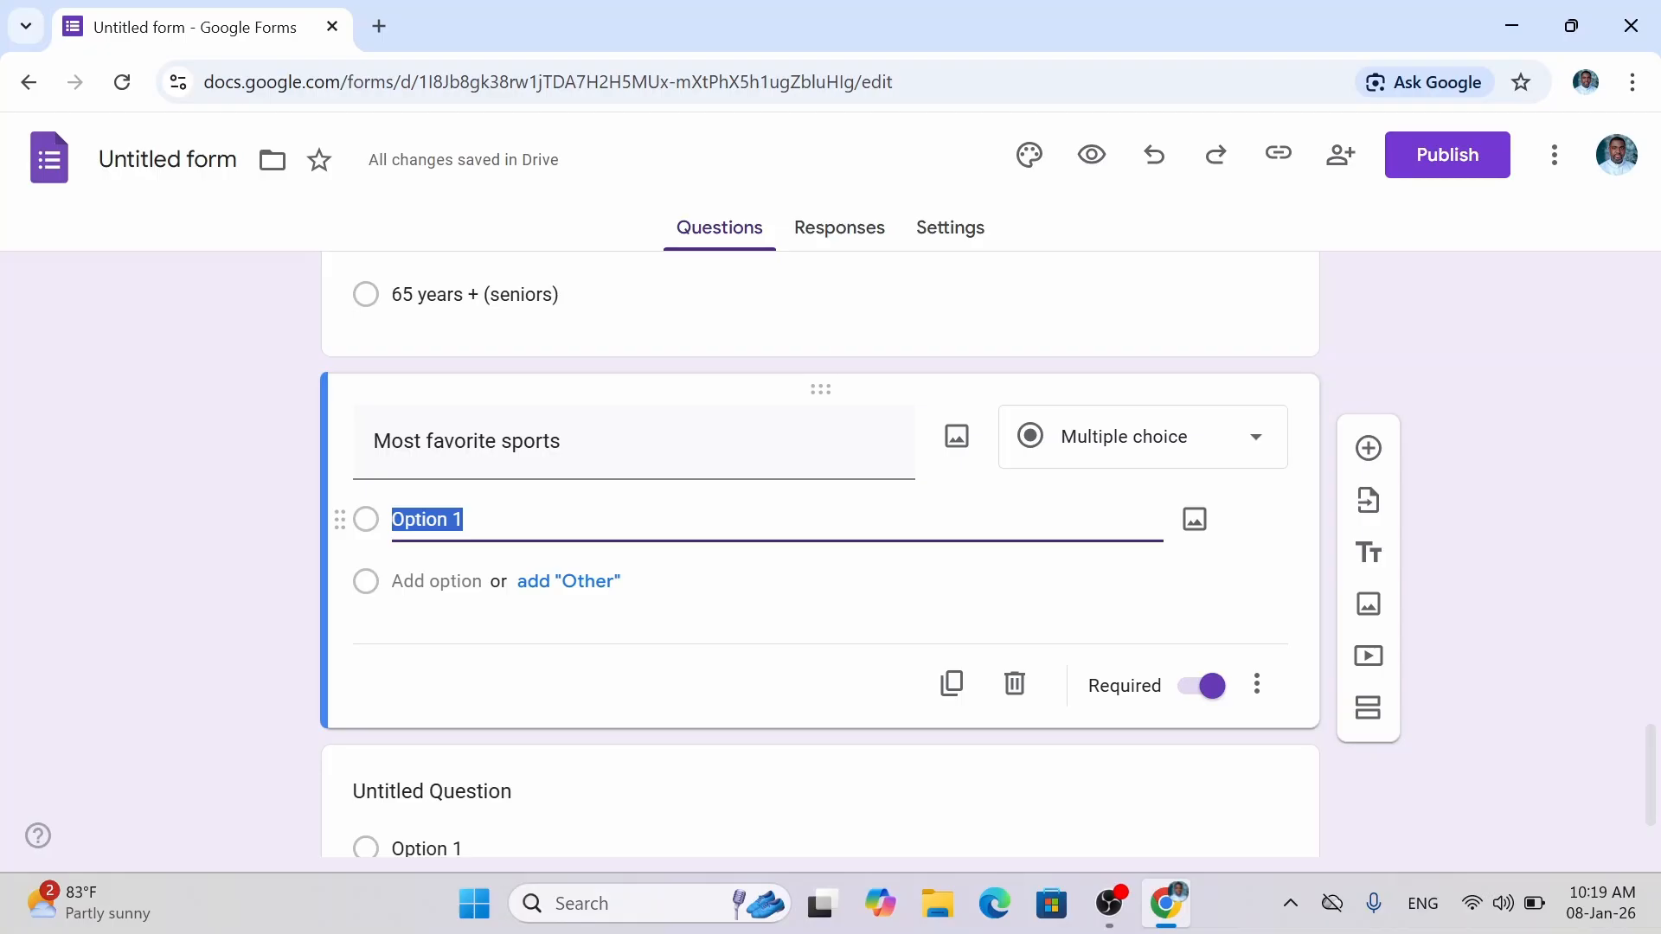
# Enter the sports choices Football, Basketball, Tennis, Swimming and Cricket in order.
pyautogui.write('Foo')
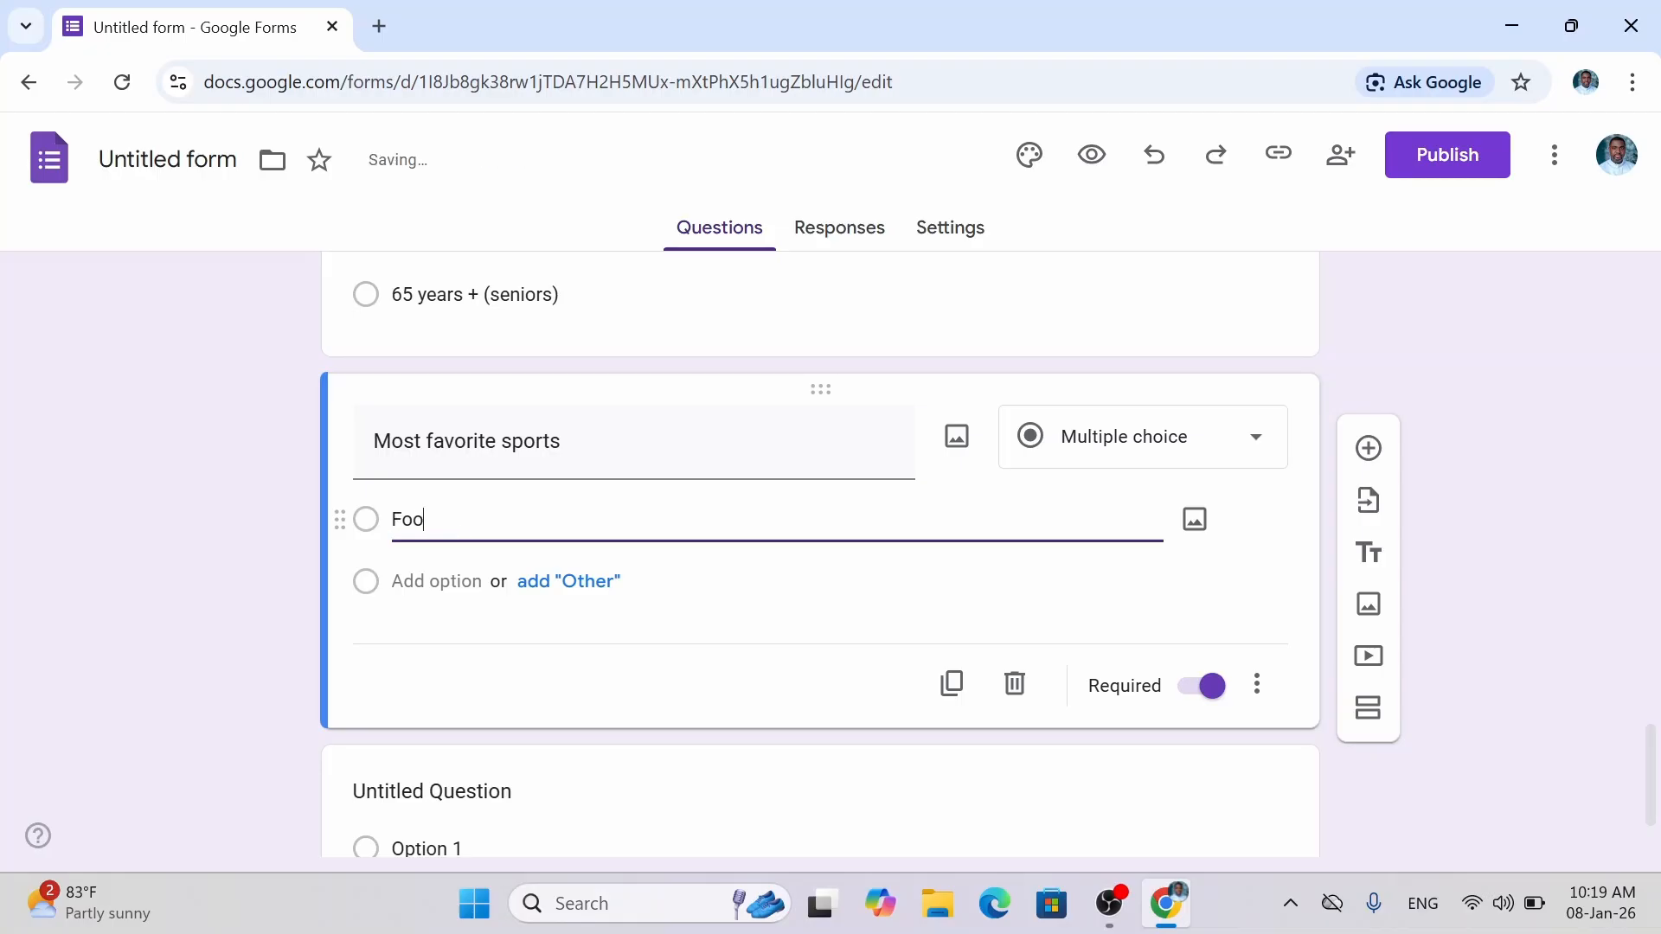
pyautogui.write('tball')
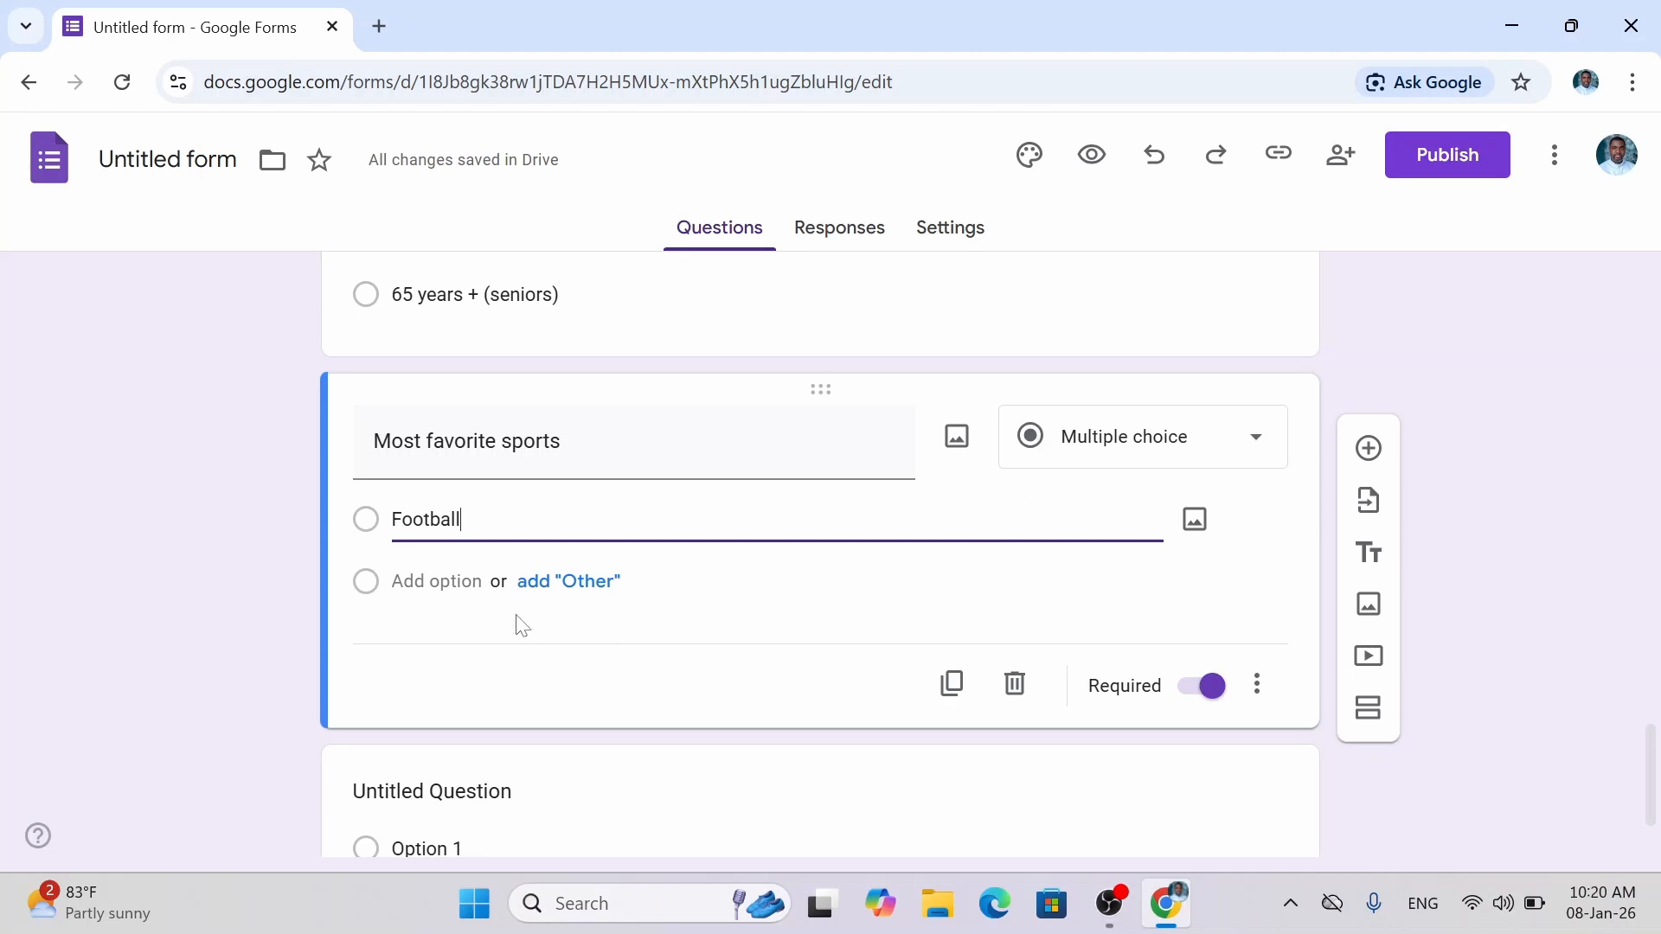
pyautogui.click(437, 582)
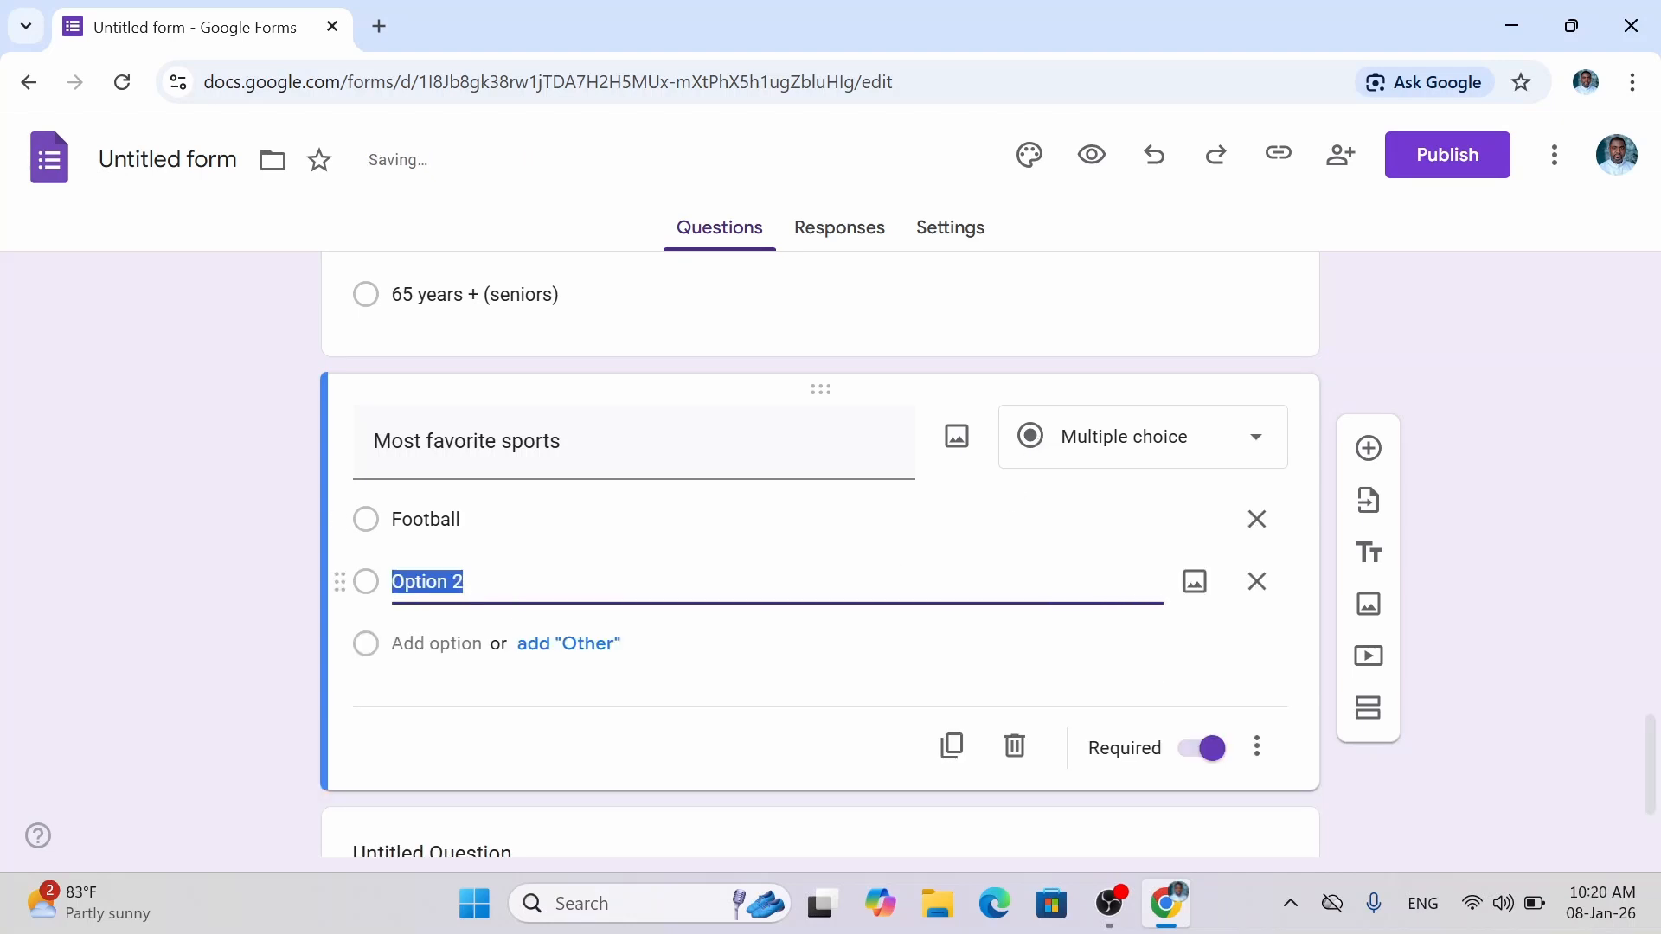
pyautogui.write('Ba')
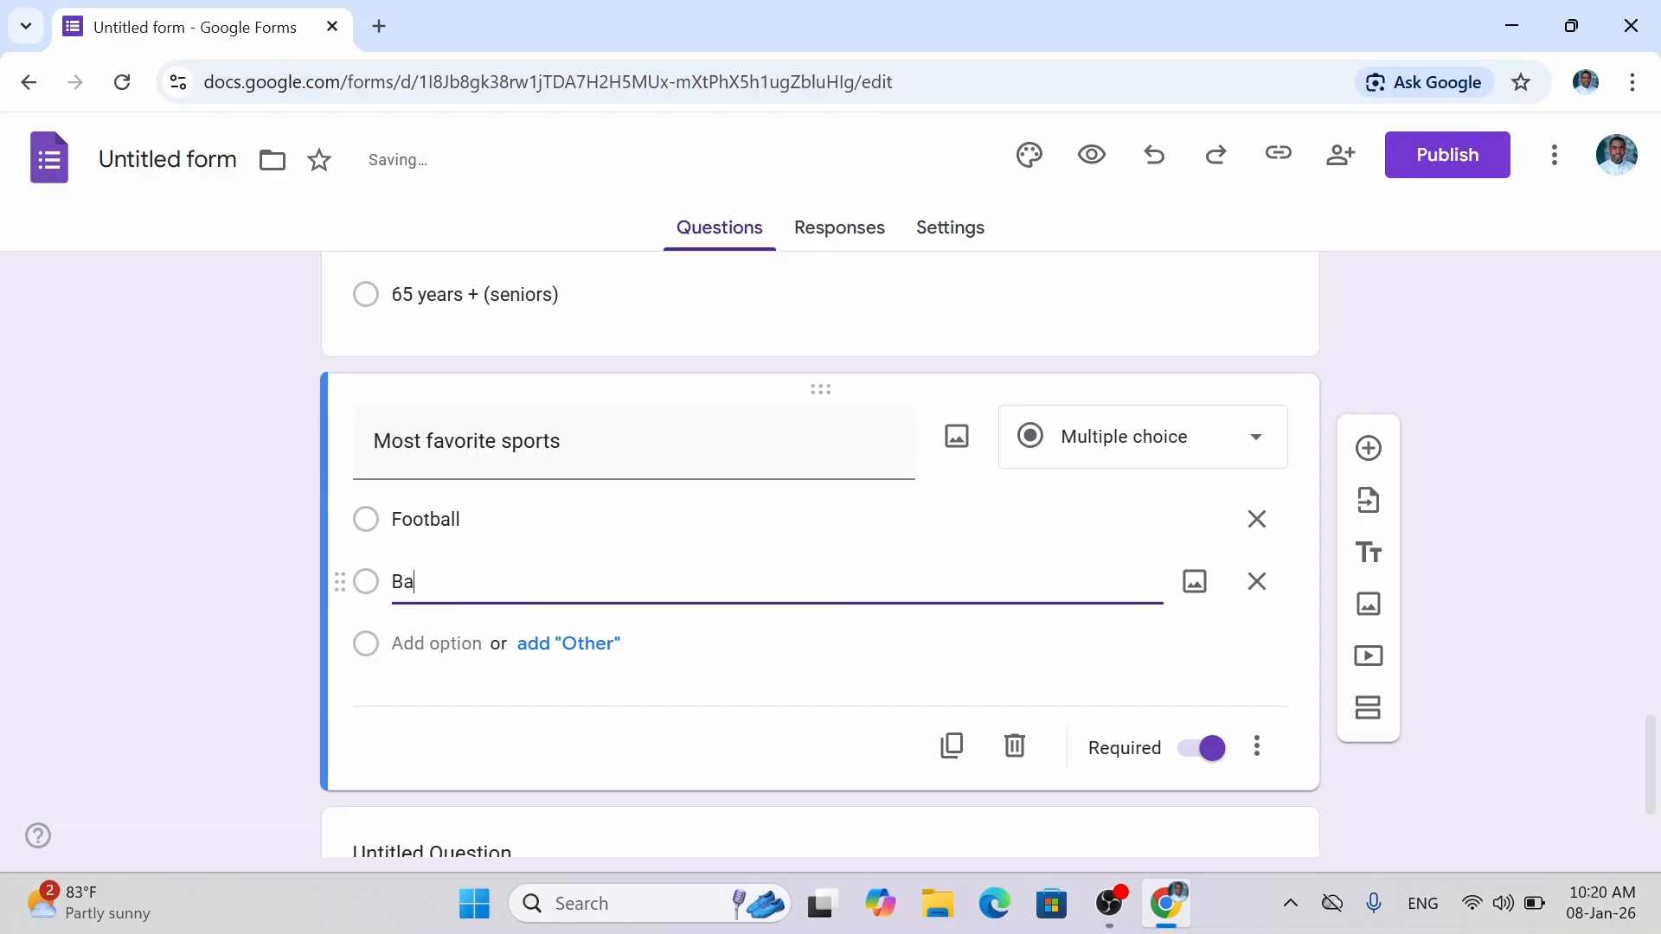
pyautogui.write('sketball')
pyautogui.press('Return')
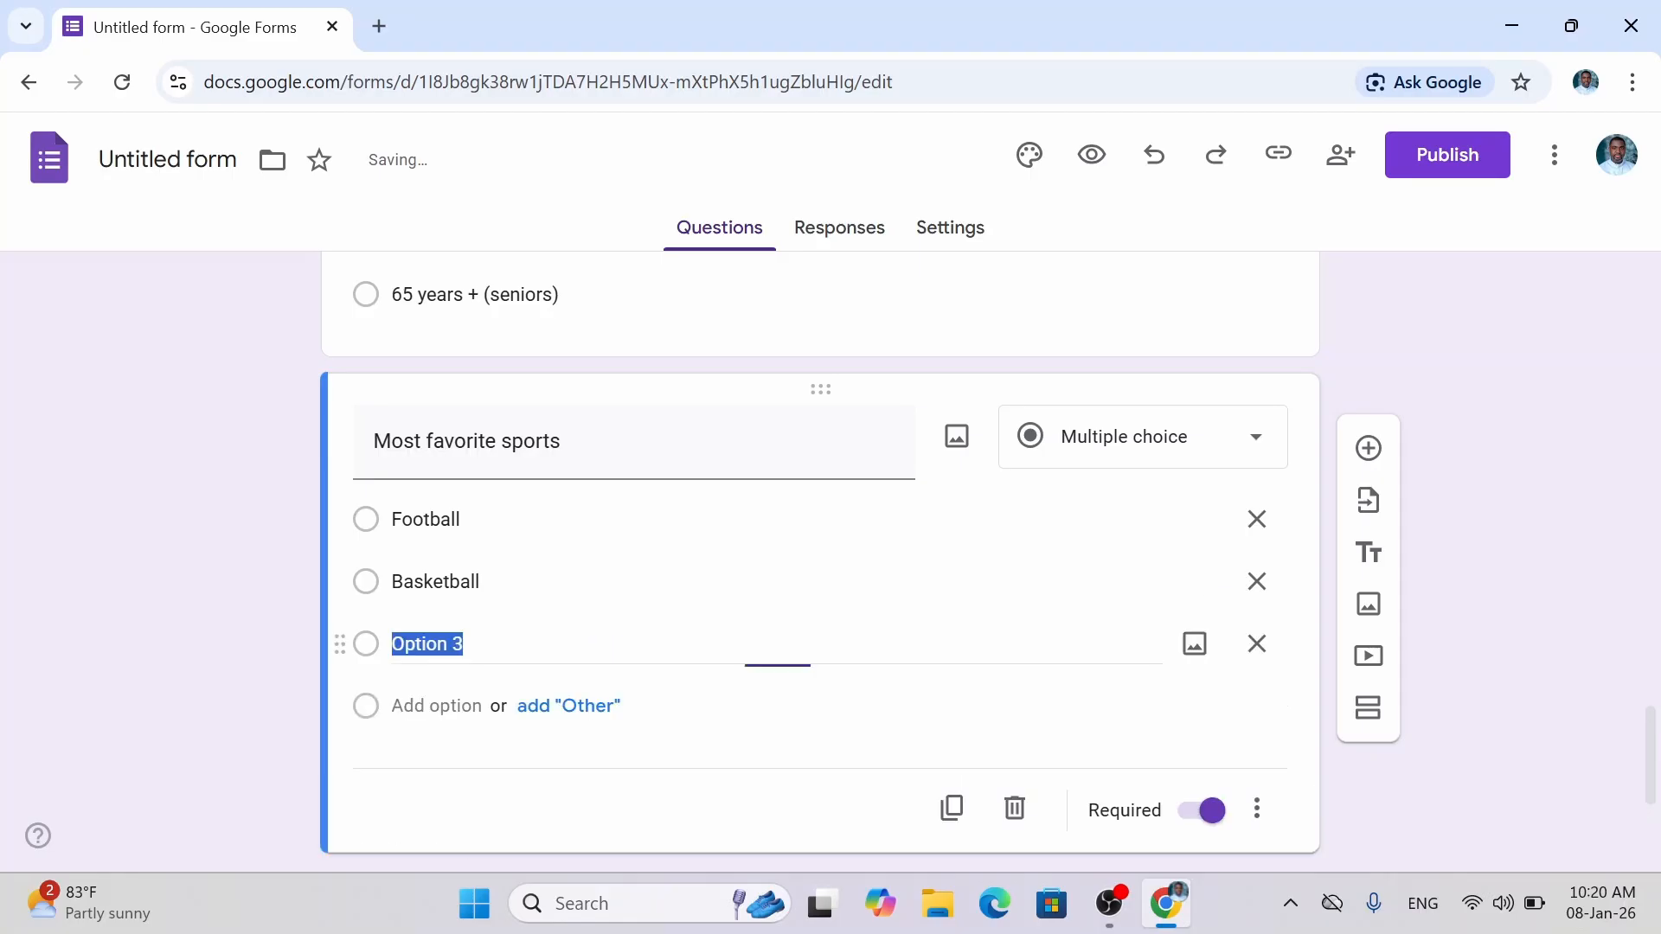
pyautogui.write('Te')
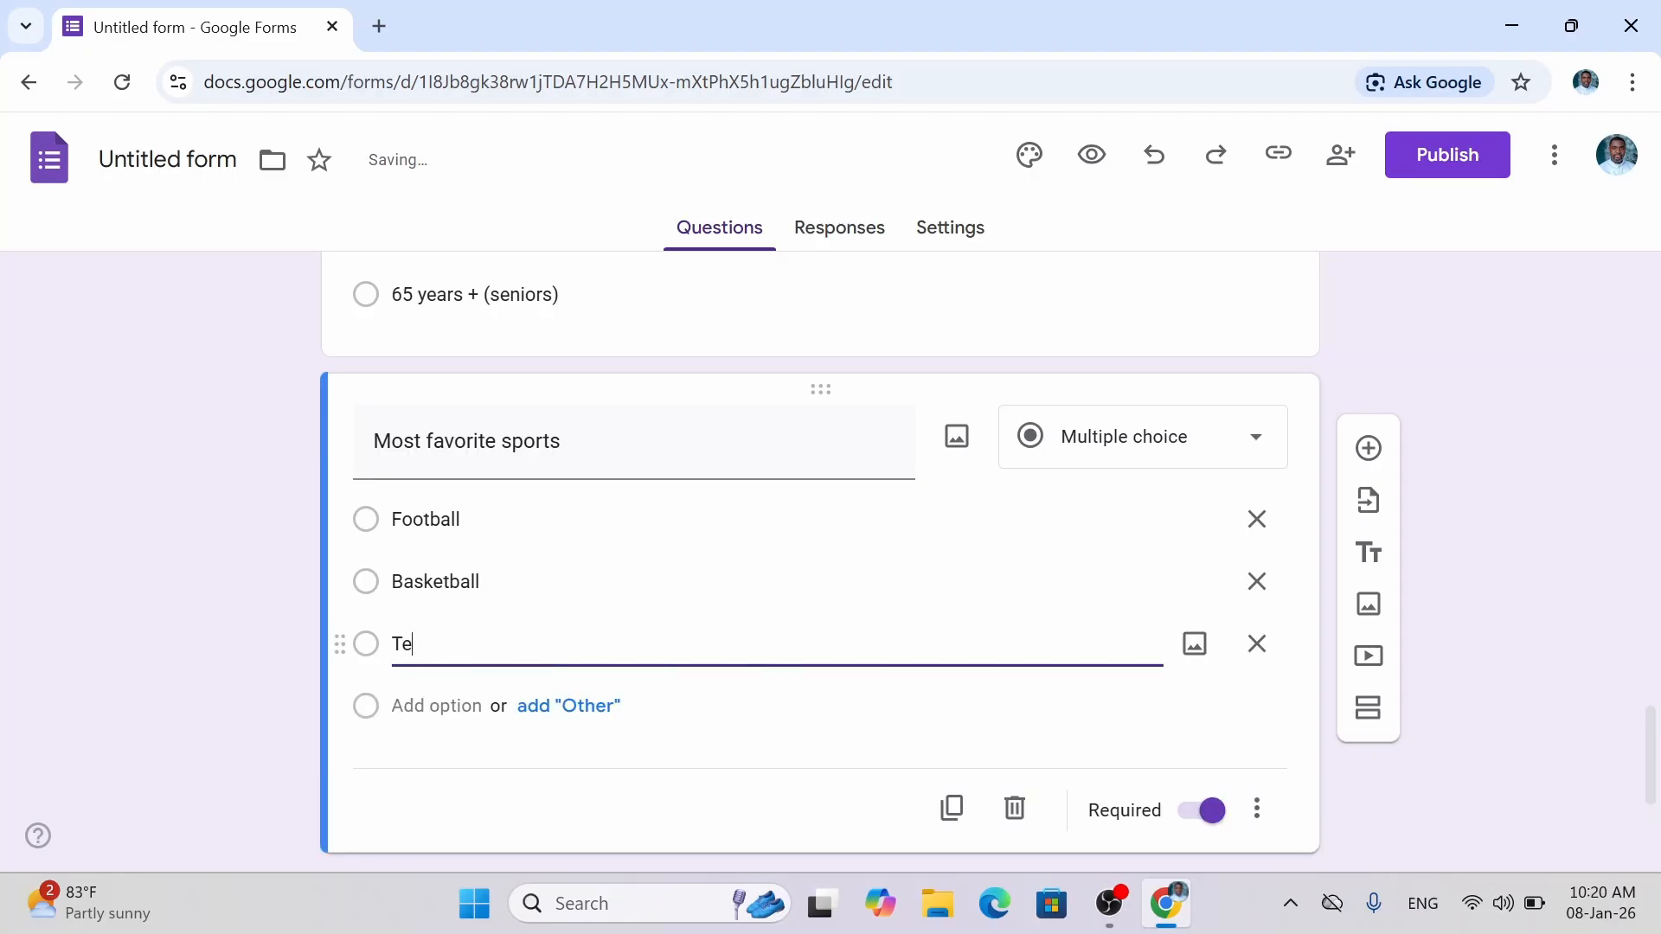
pyautogui.write('nnis')
pyautogui.press('Return')
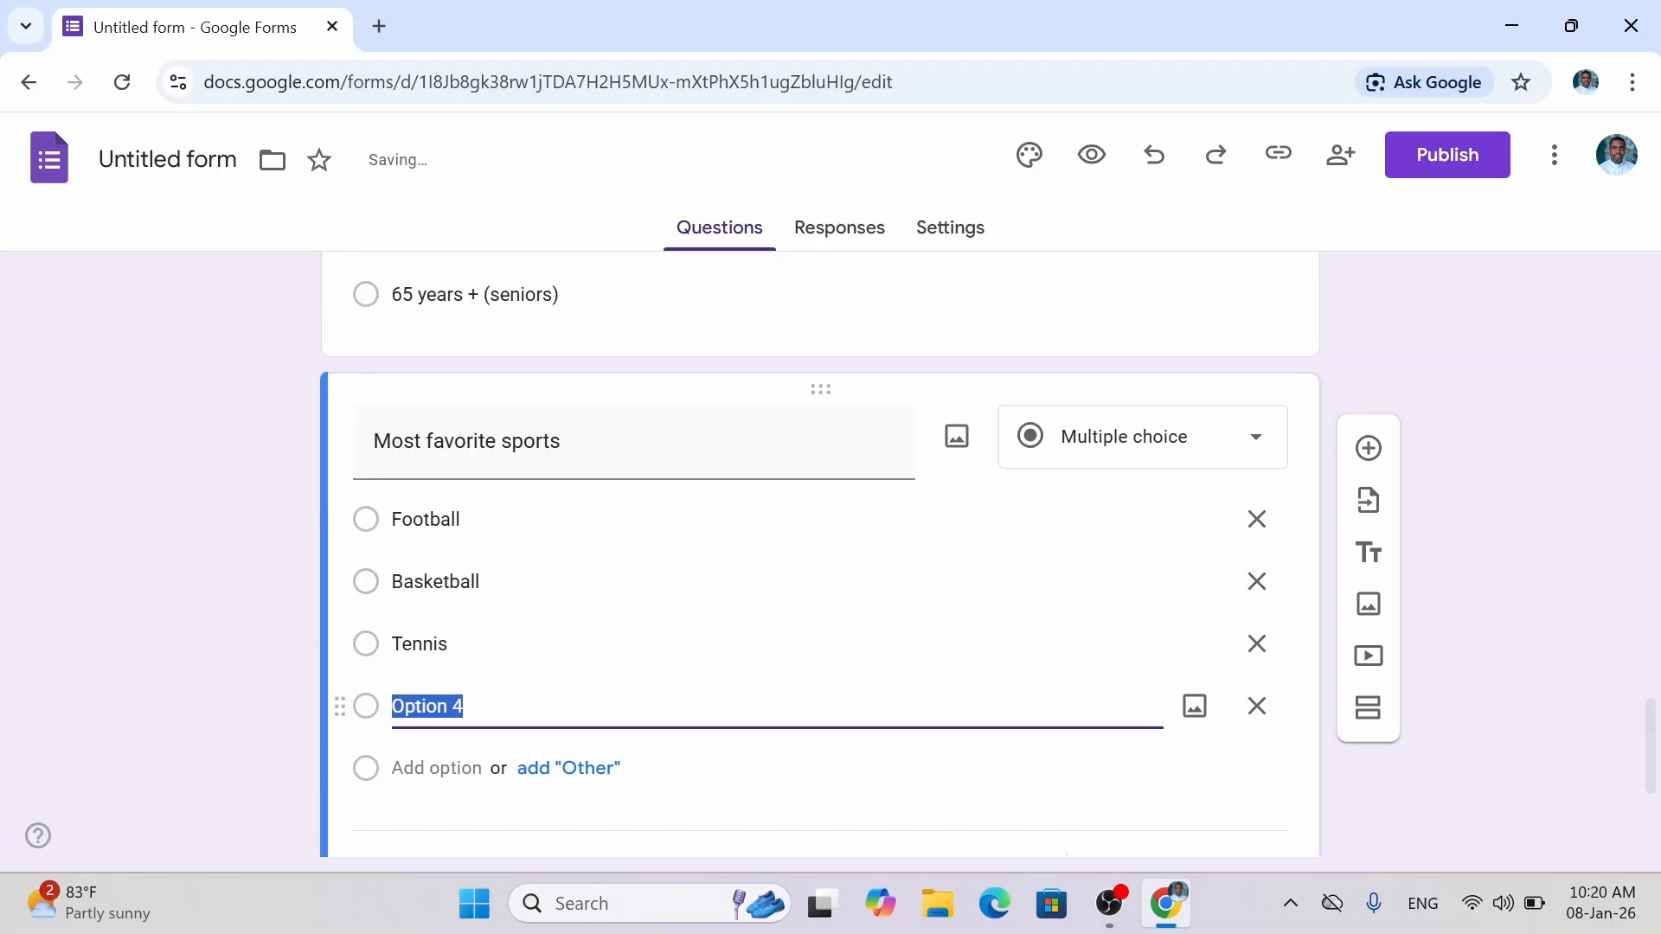
pyautogui.write('Sw')
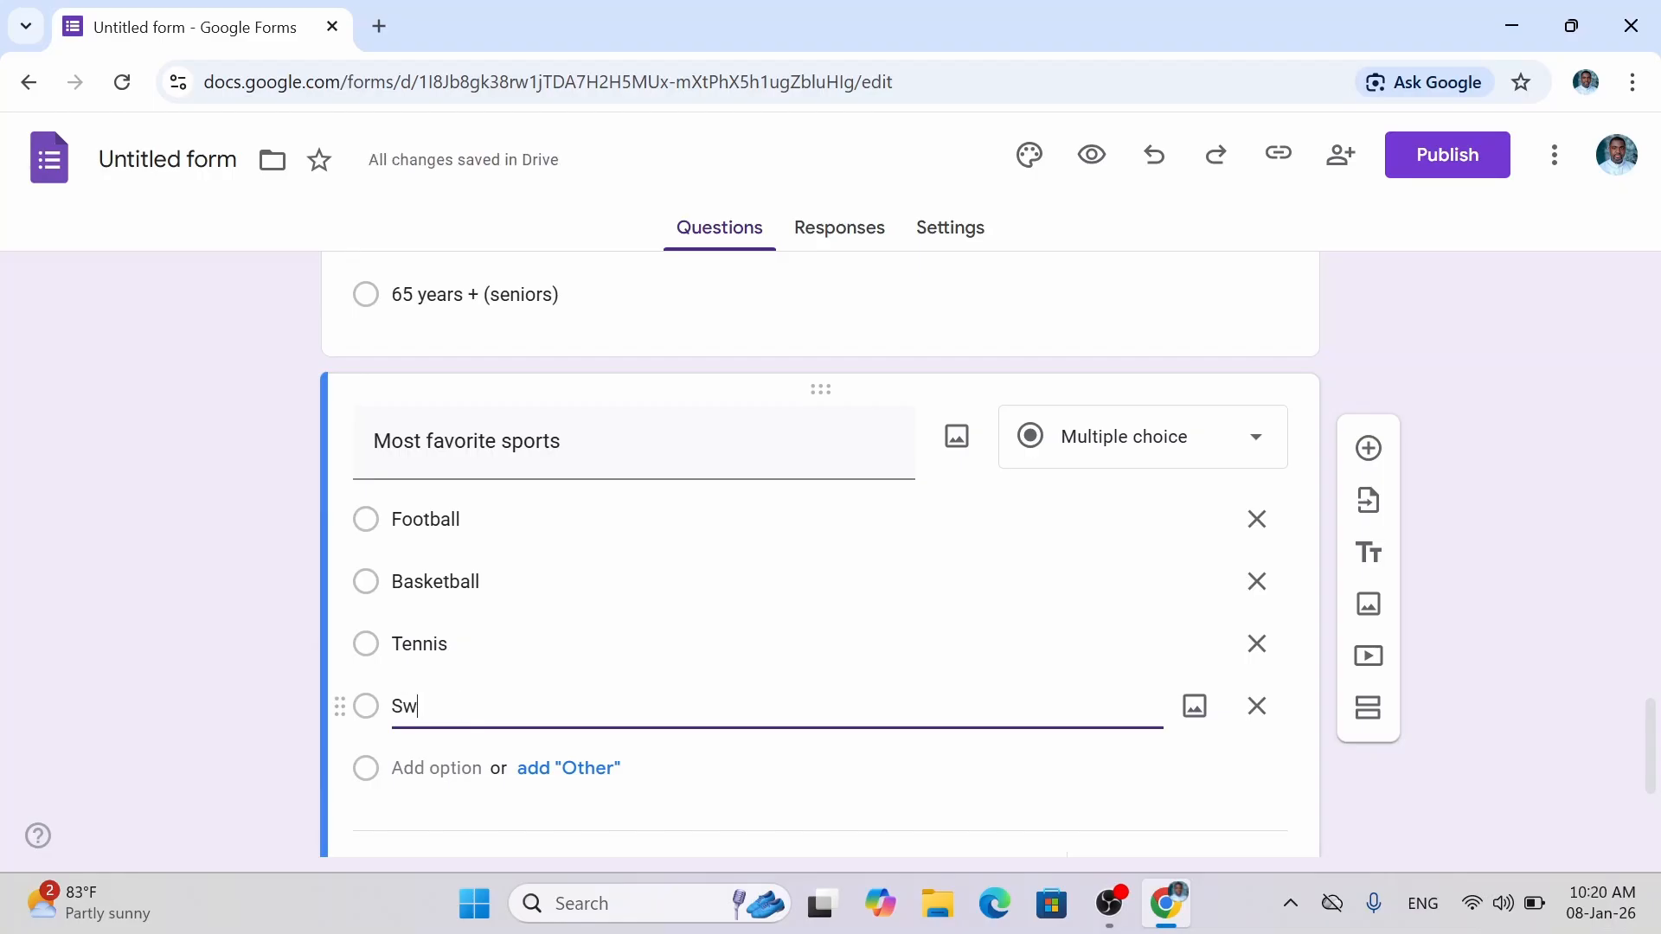
pyautogui.write('imming')
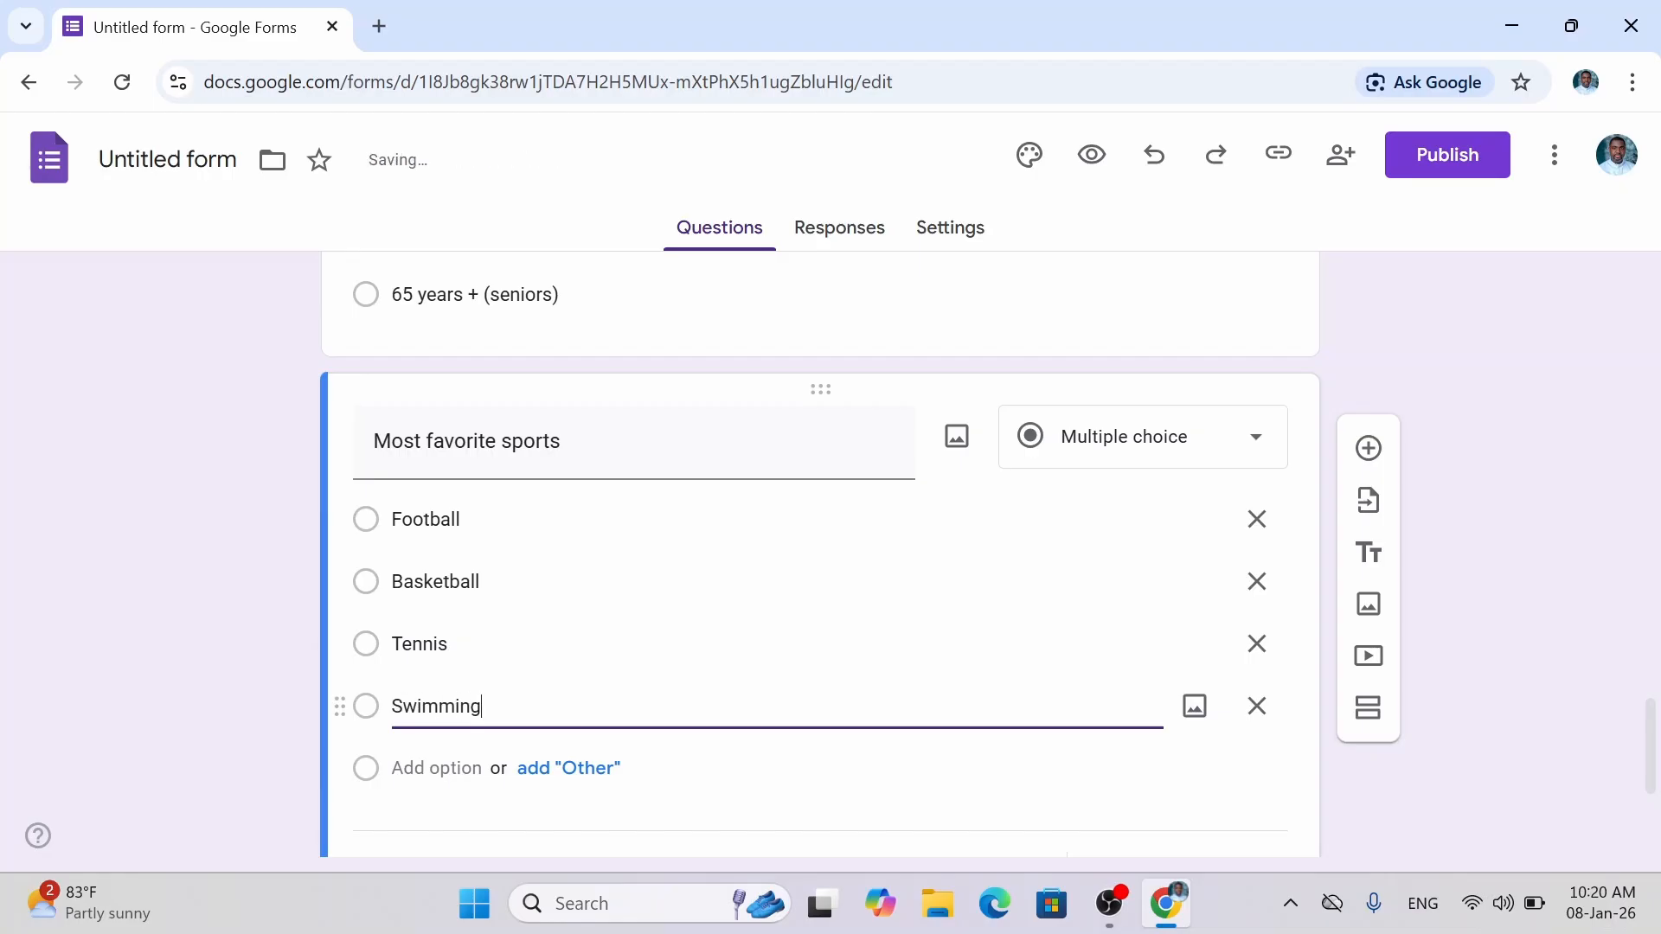
pyautogui.press('Return')
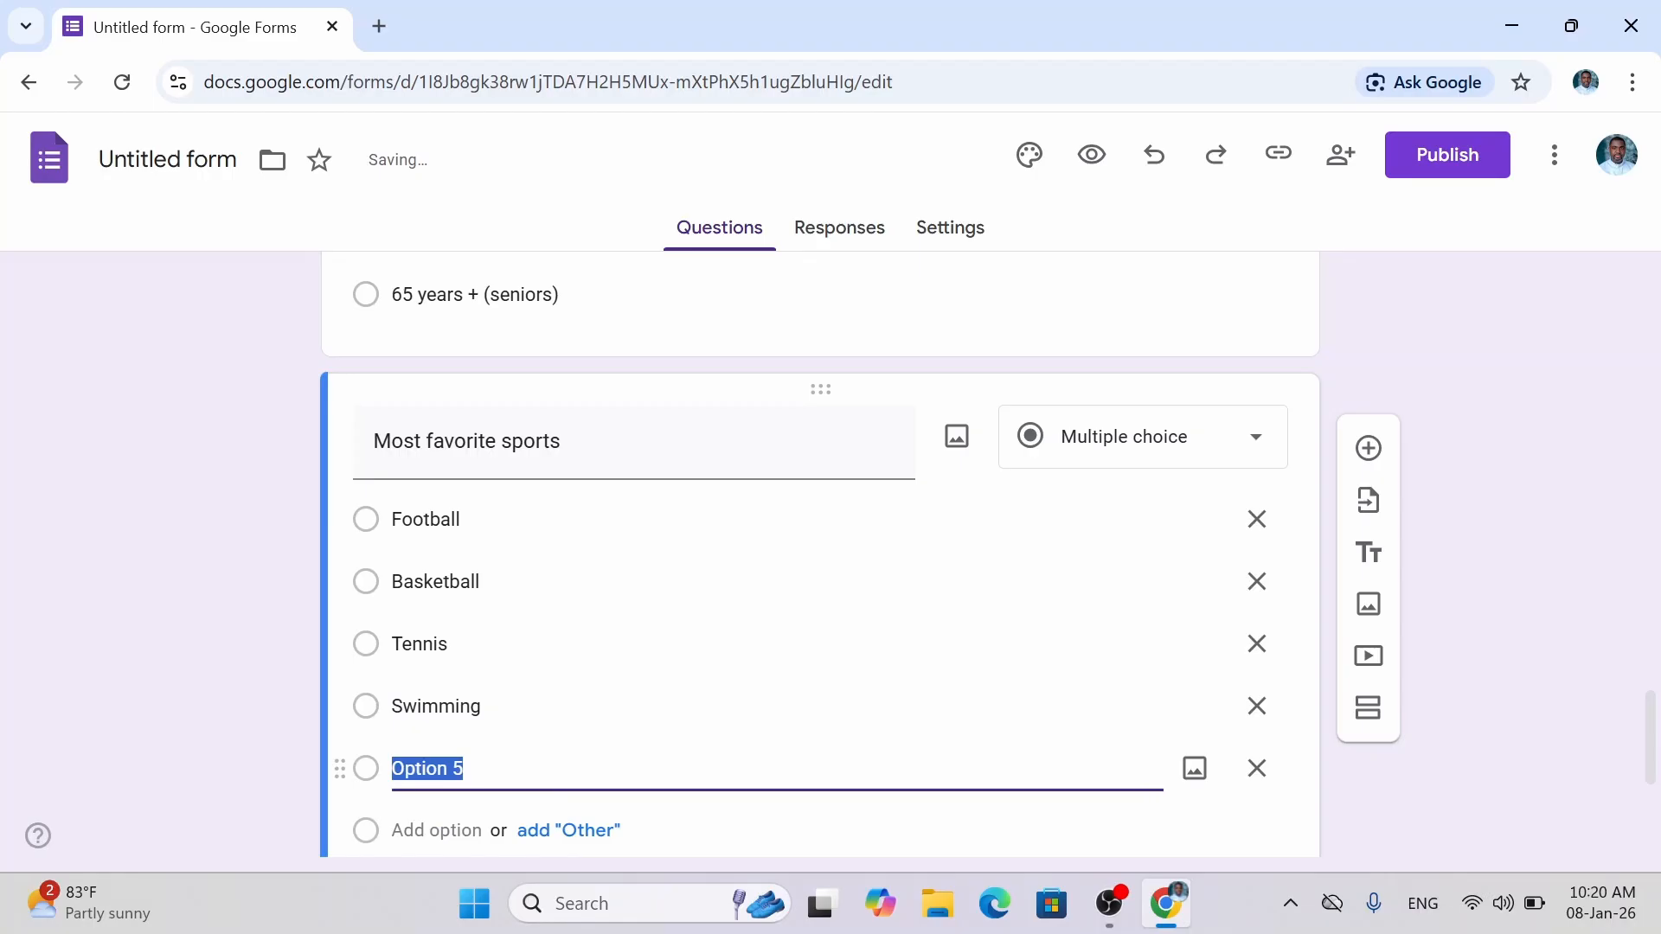
pyautogui.write('Cri')
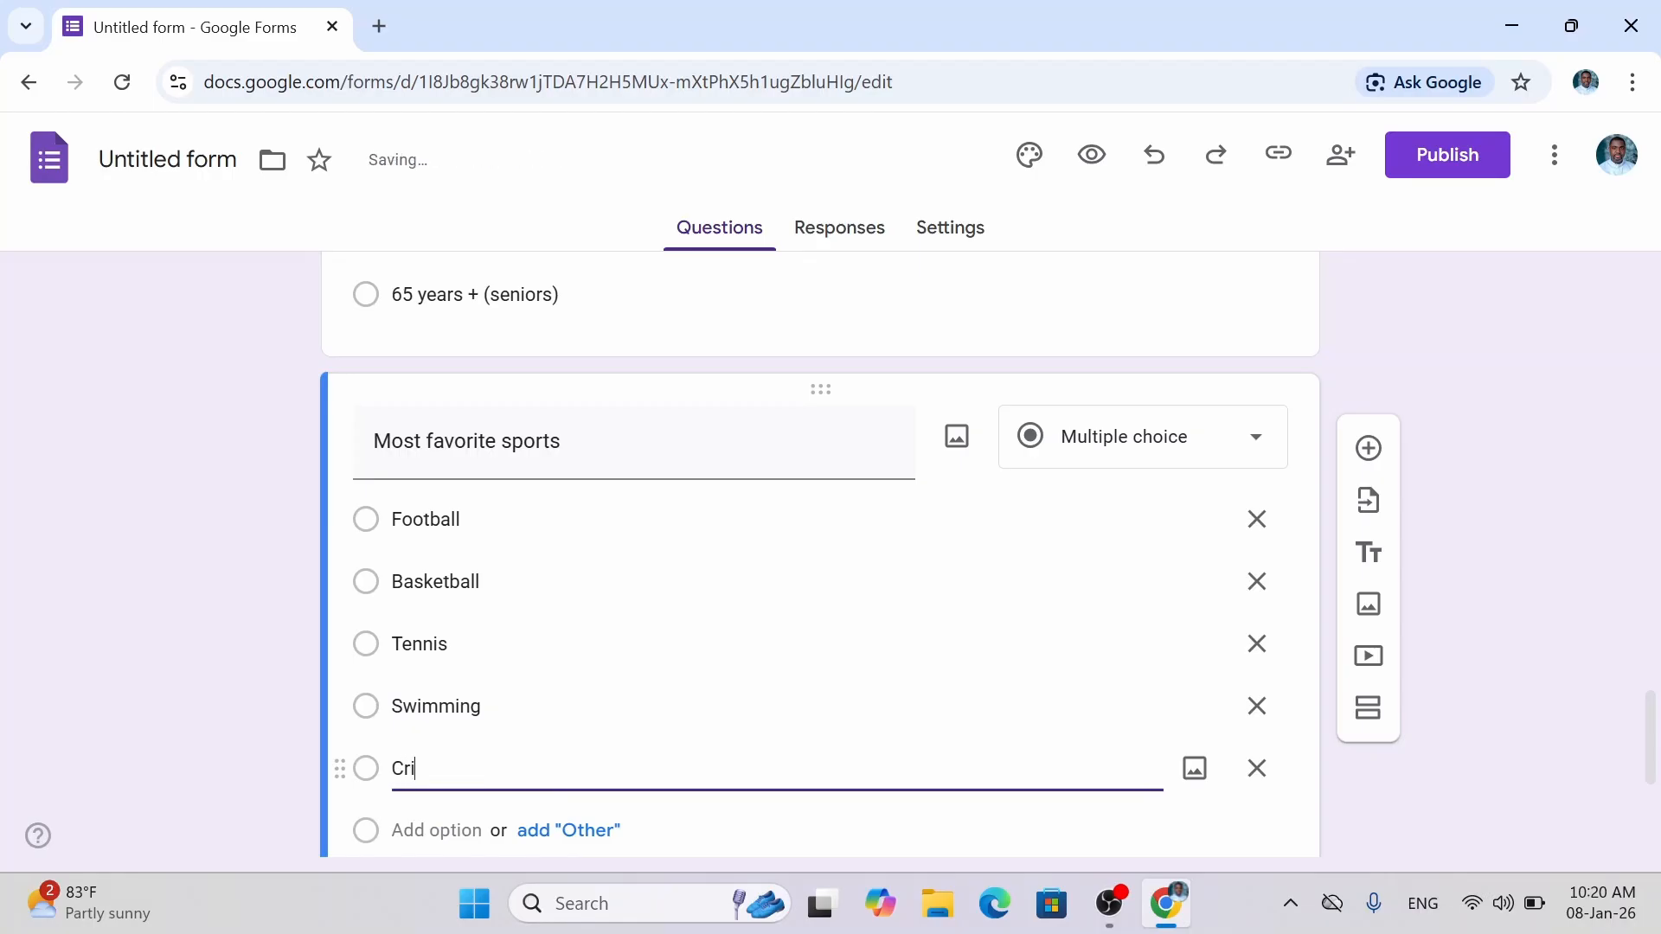
pyautogui.write('cket')
# Add Rugby, Dance and Gymnastics below Cricket as further sports choices.
pyautogui.moveTo(1653, 726); pyautogui.dragTo(1653, 762)
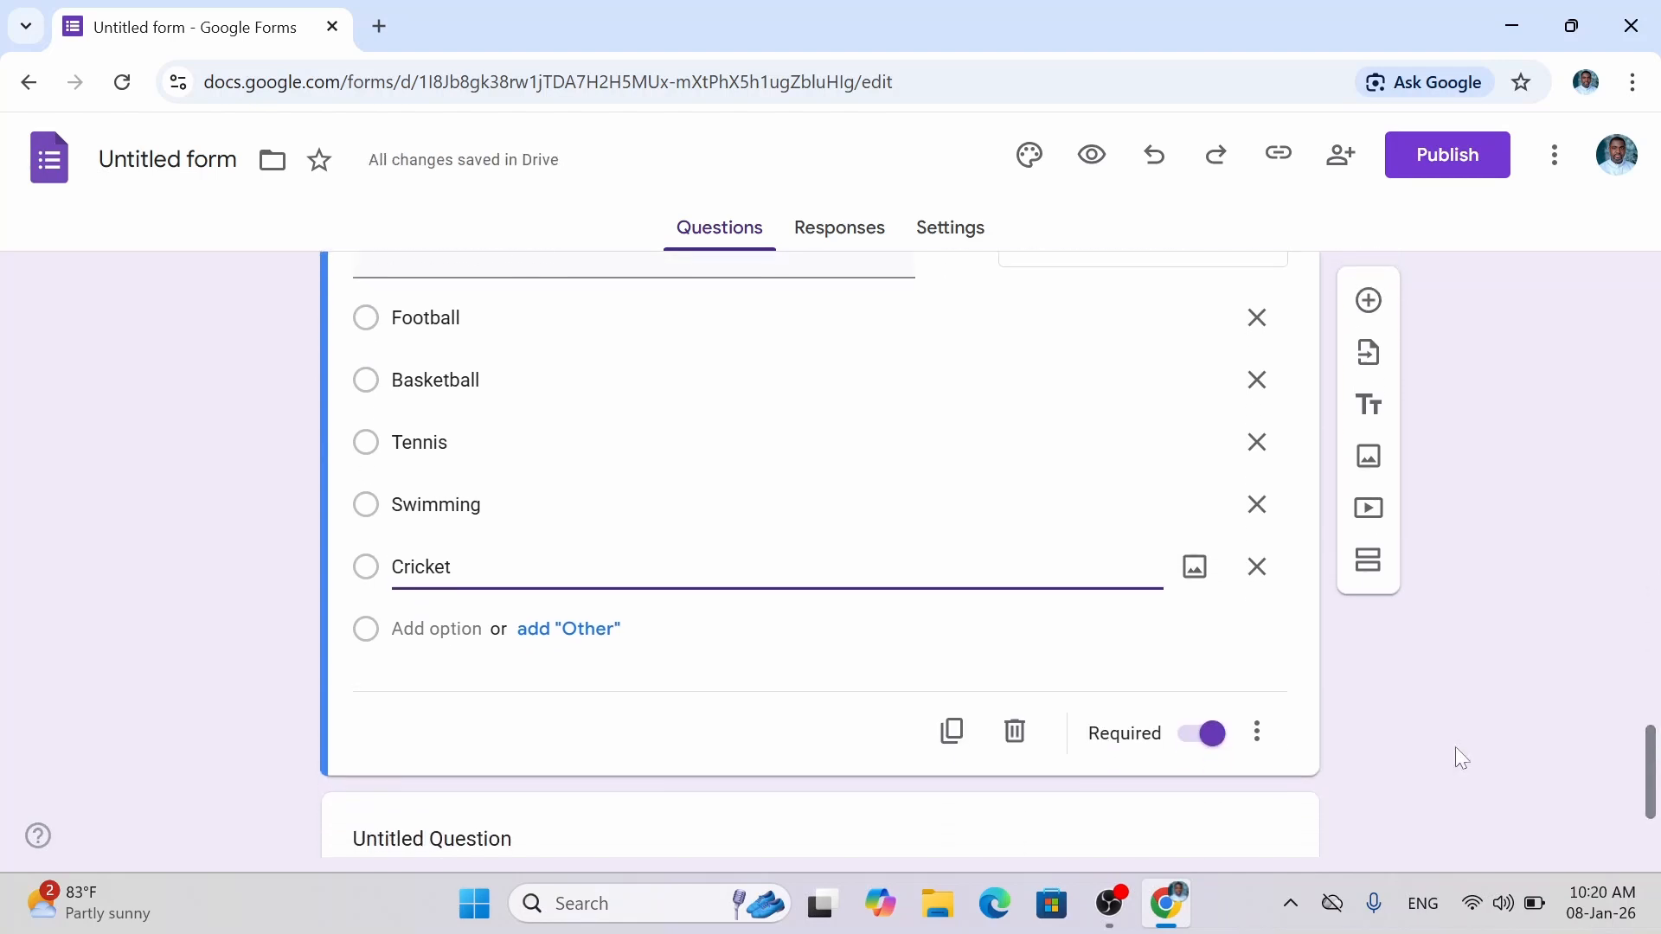
pyautogui.click(439, 630)
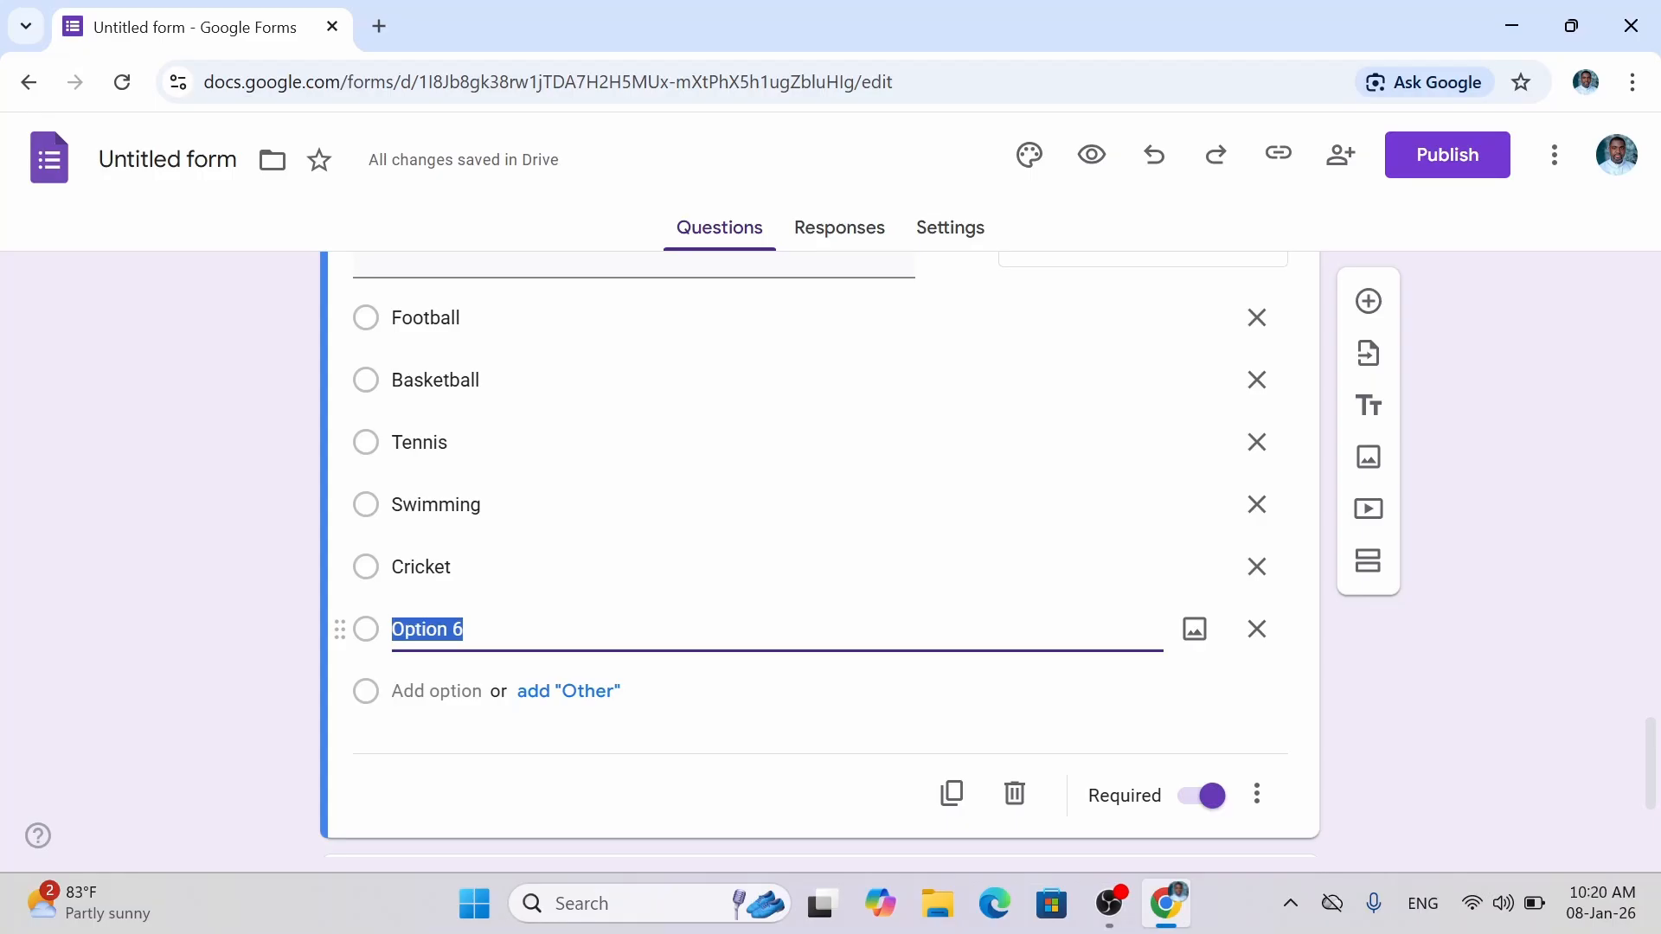
pyautogui.write('Rugby')
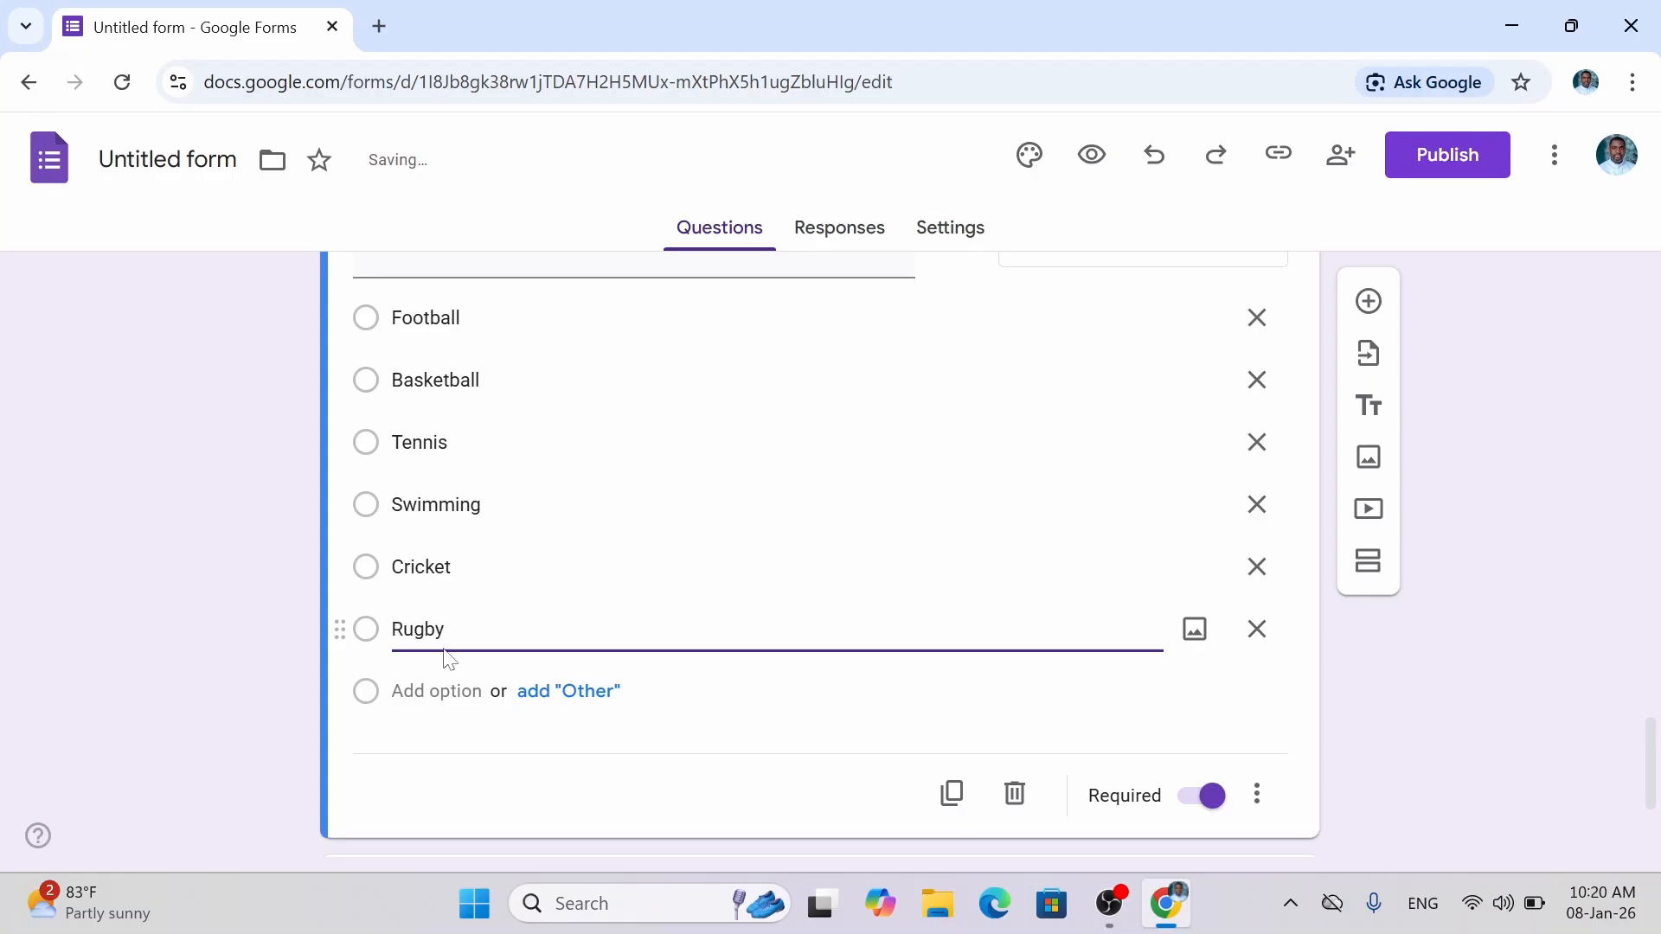
pyautogui.click(436, 691)
pyautogui.write('D')
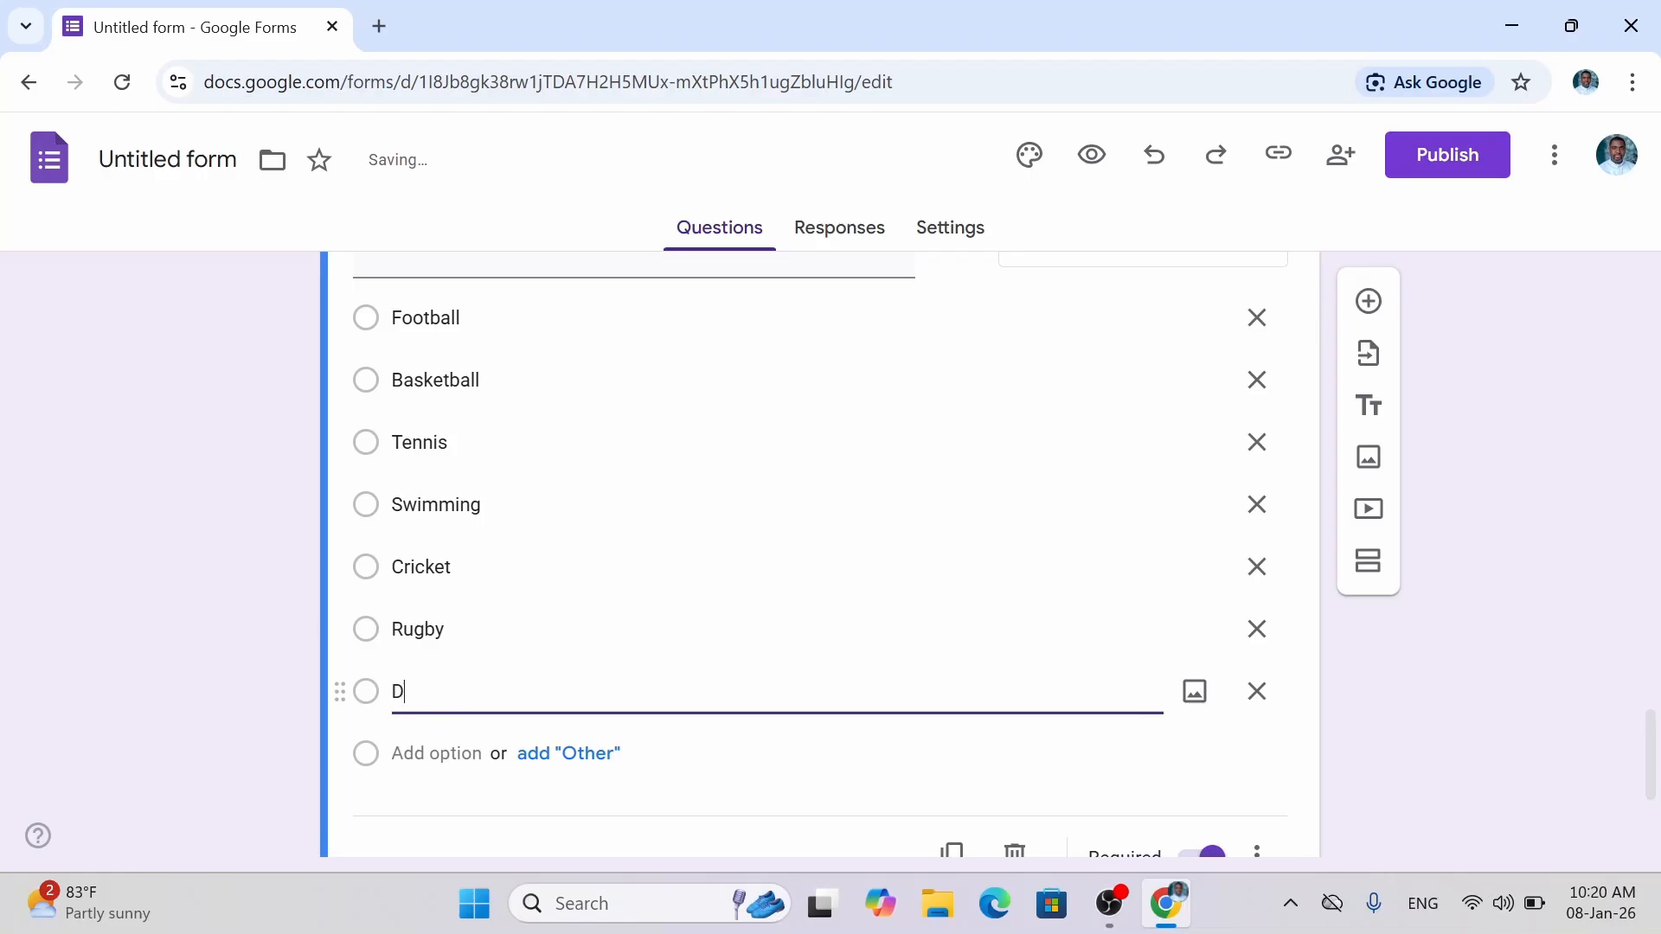
pyautogui.write('ance')
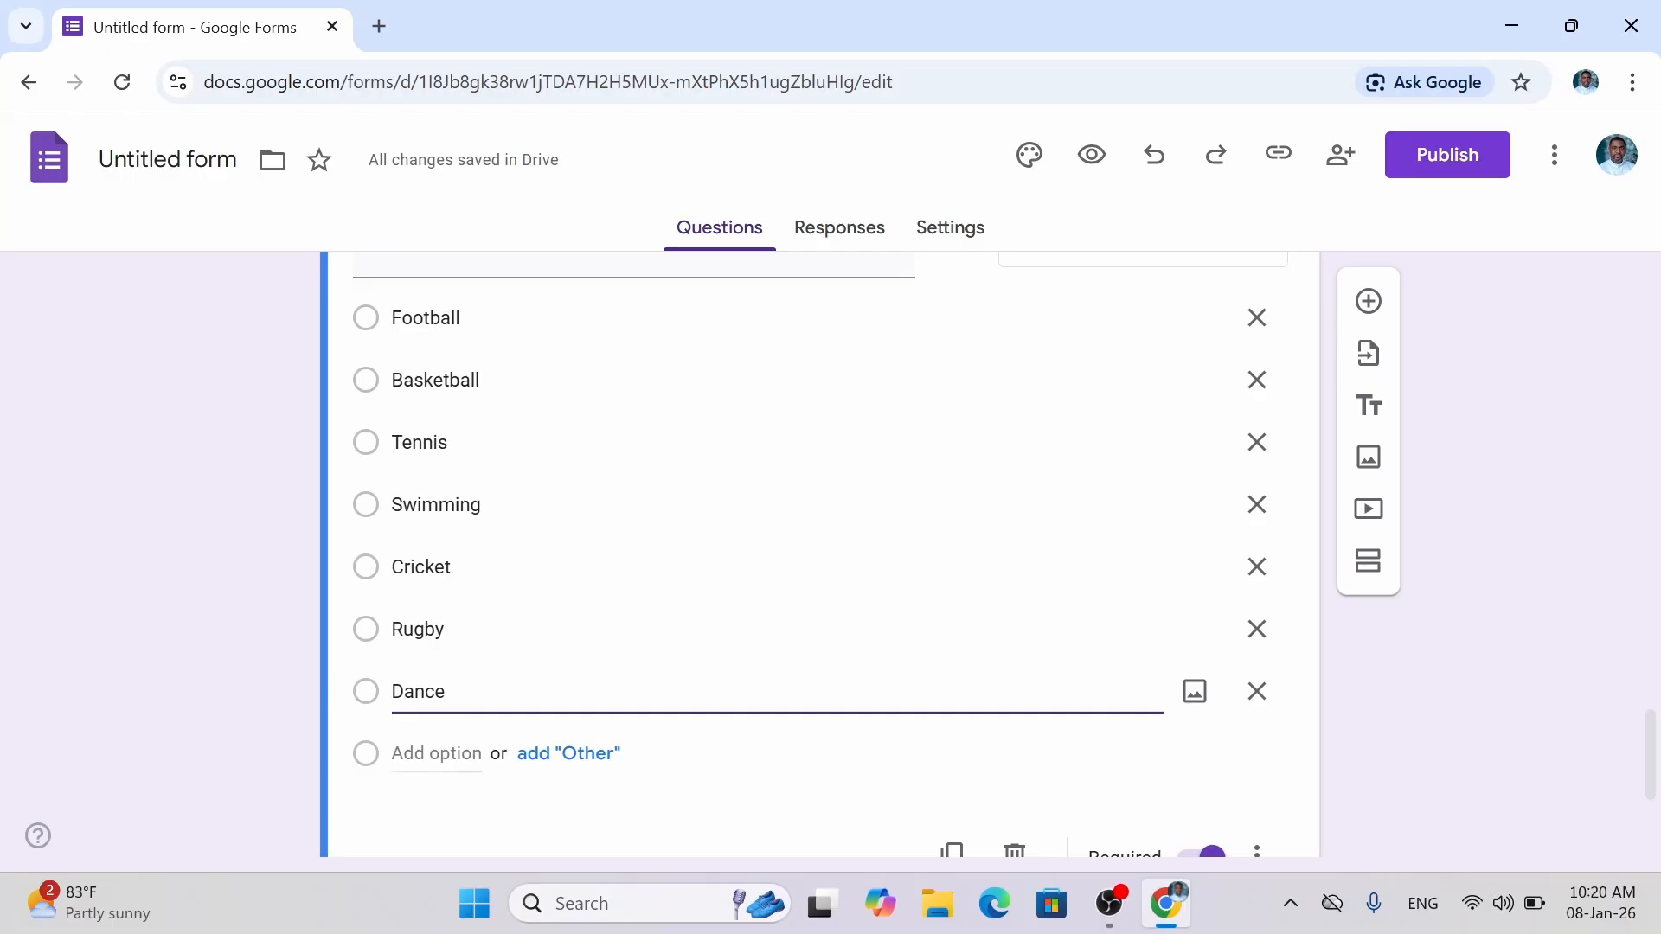
pyautogui.press('Return')
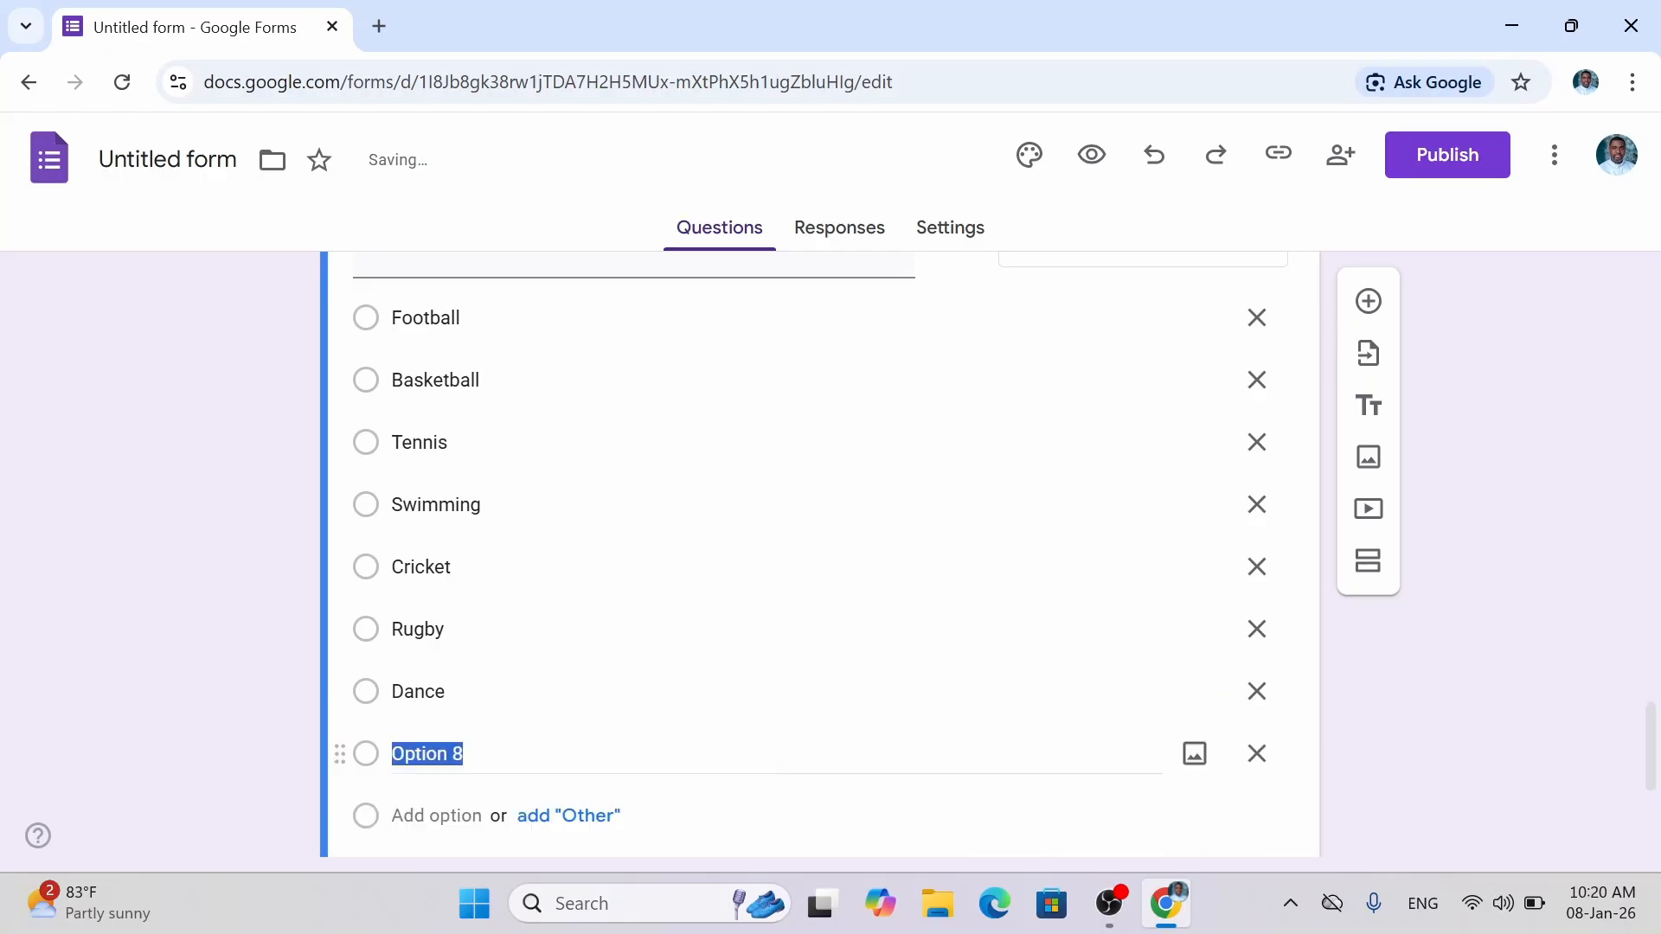
pyautogui.write('Gym')
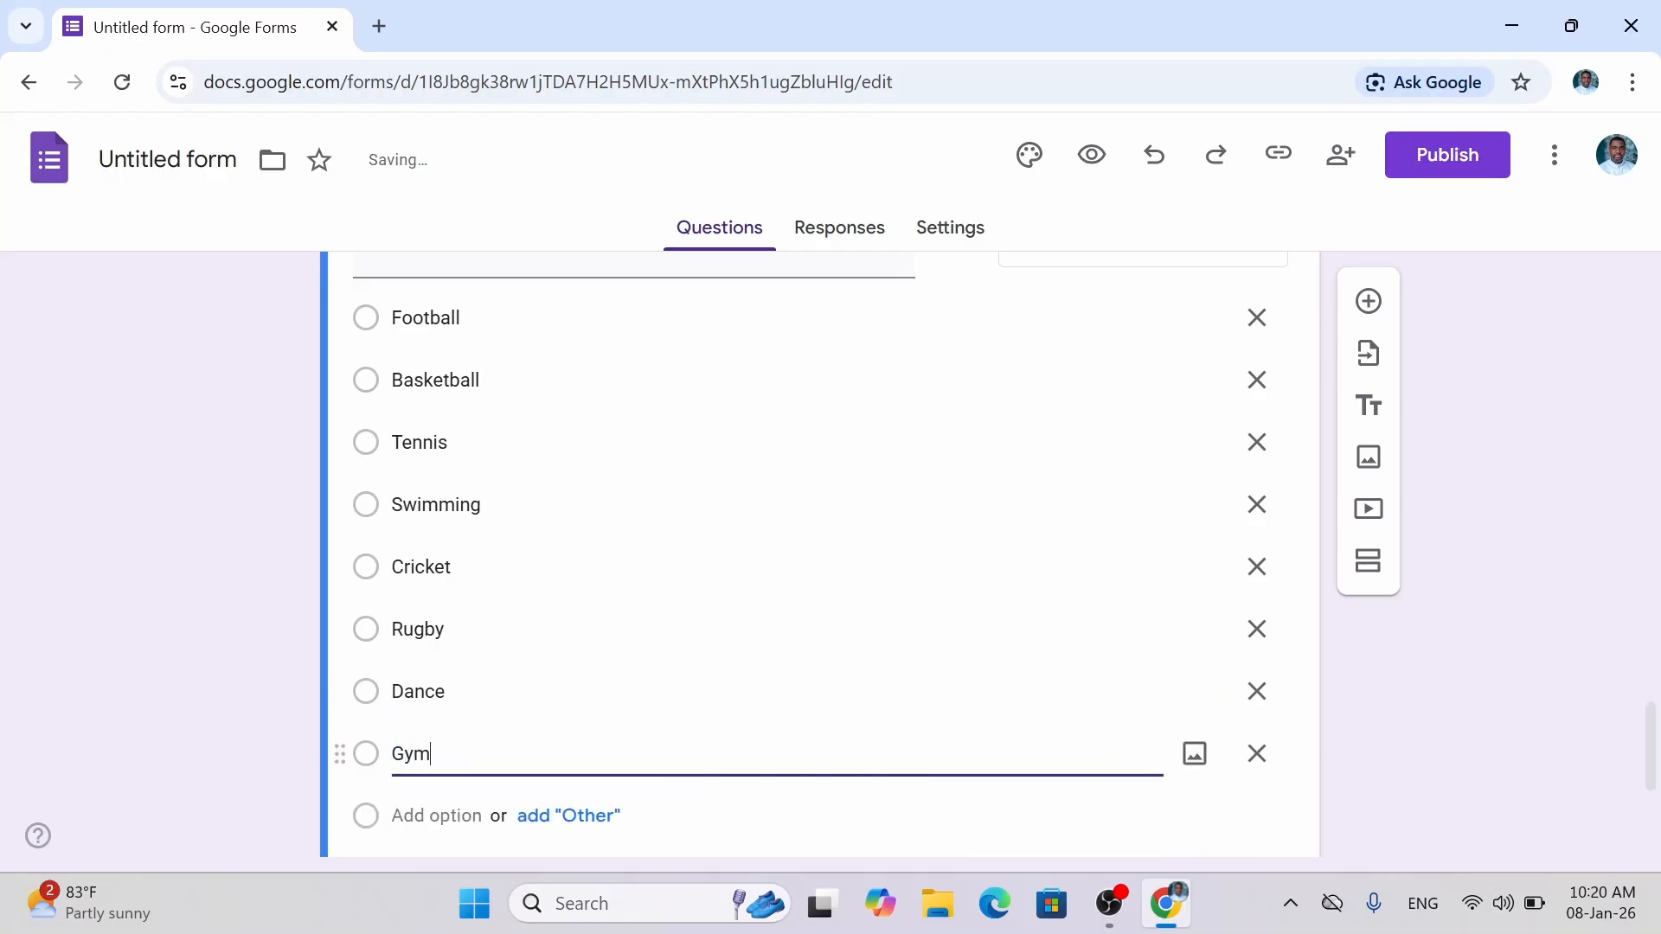
pyautogui.write('nastics')
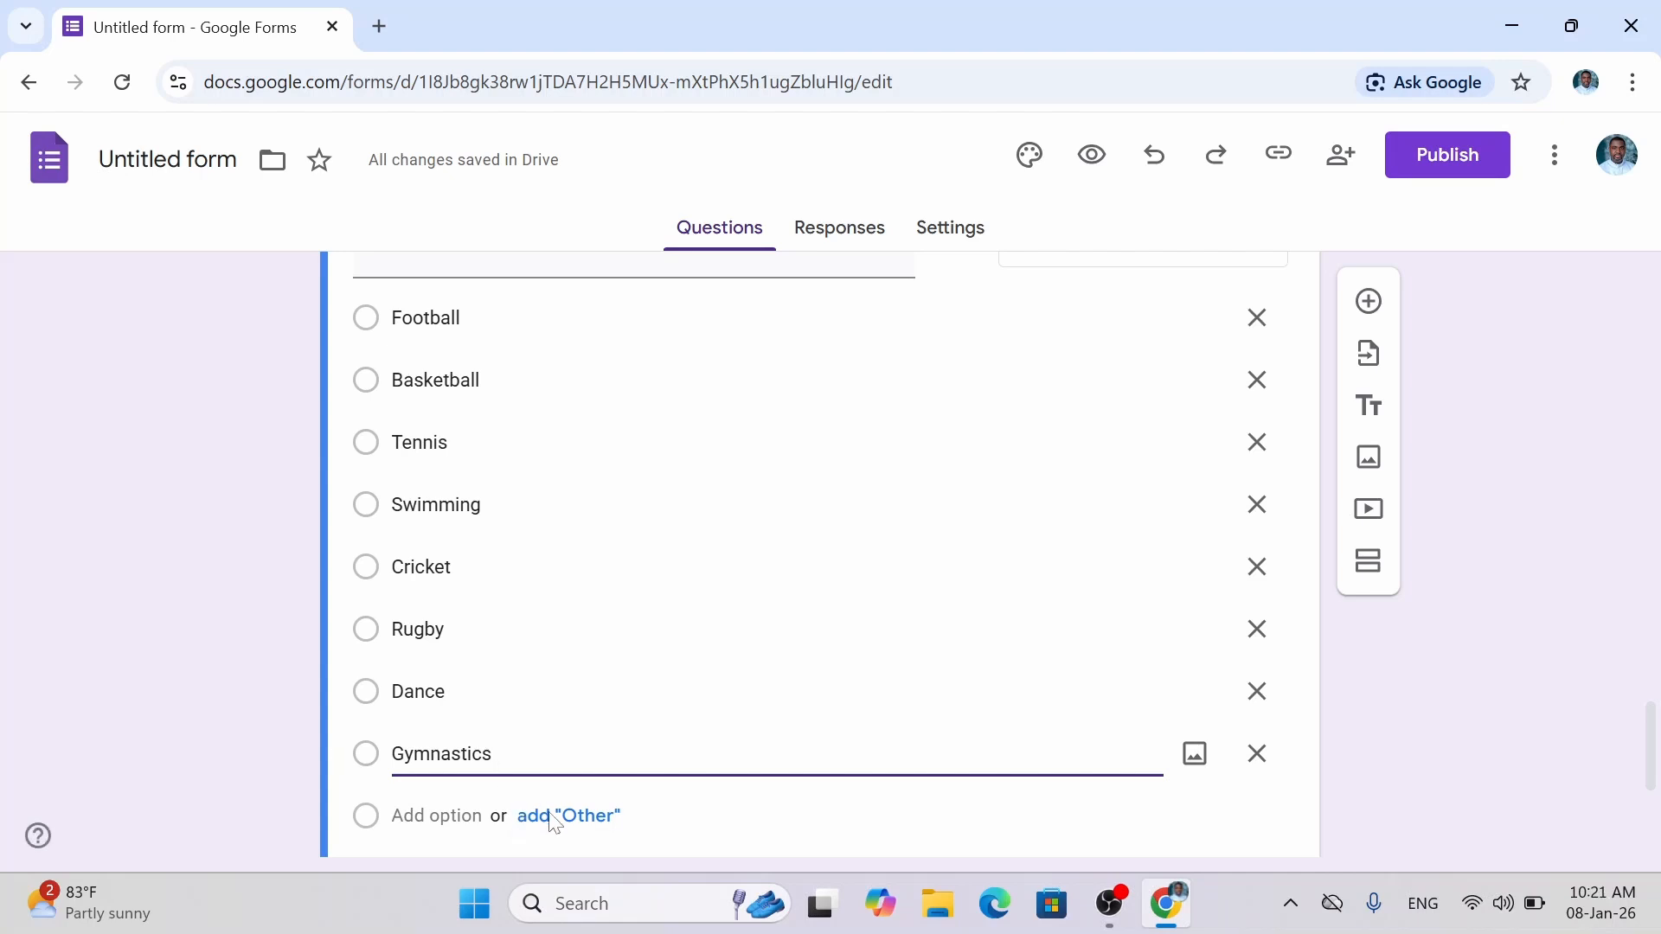
pyautogui.scroll(-1, 1655, 753)
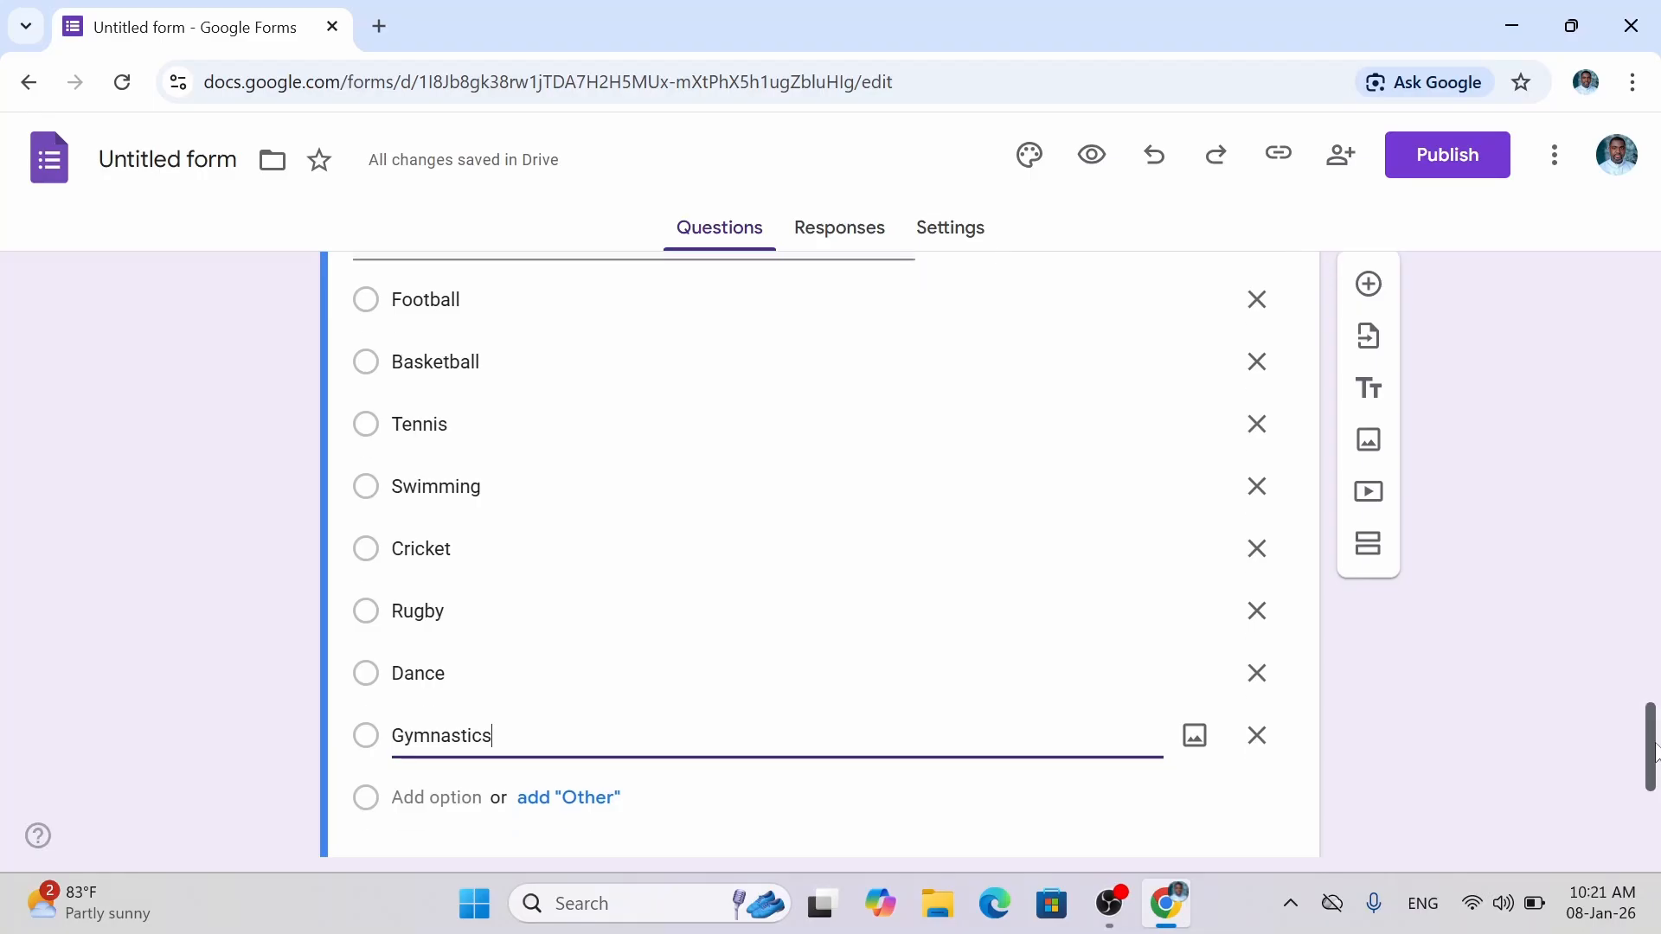
pyautogui.moveTo(1654, 753); pyautogui.dragTo(1654, 773)
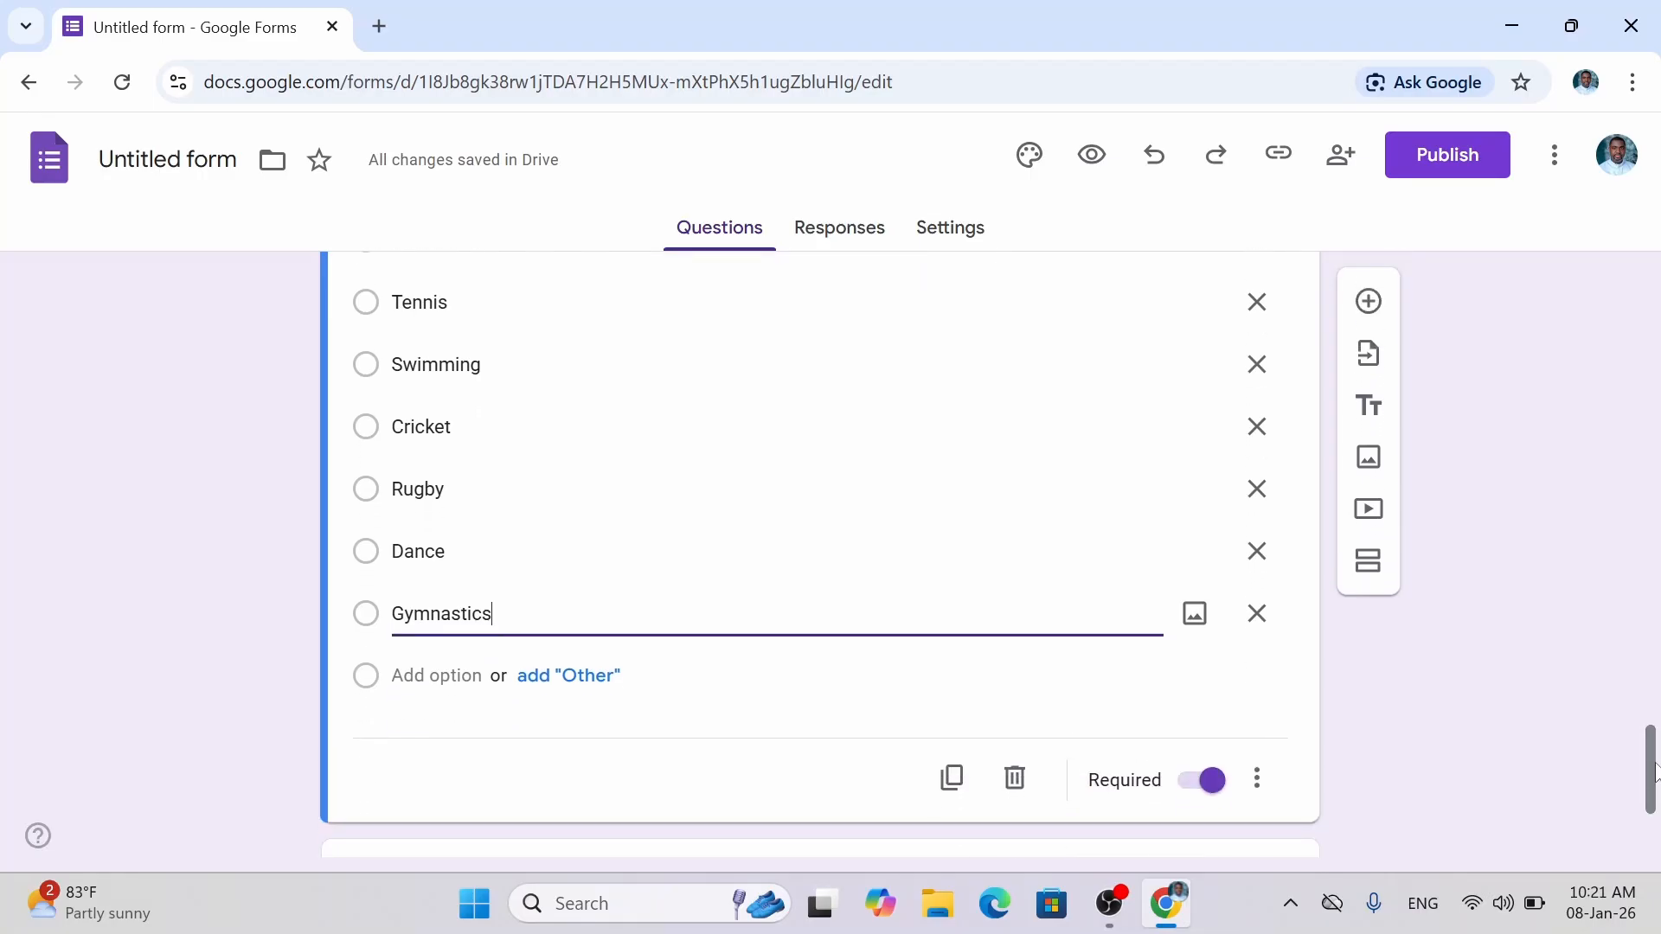
# Add an 'Other' write-in choice and a 'Prefer not to say' option above it.
pyautogui.click(583, 676)
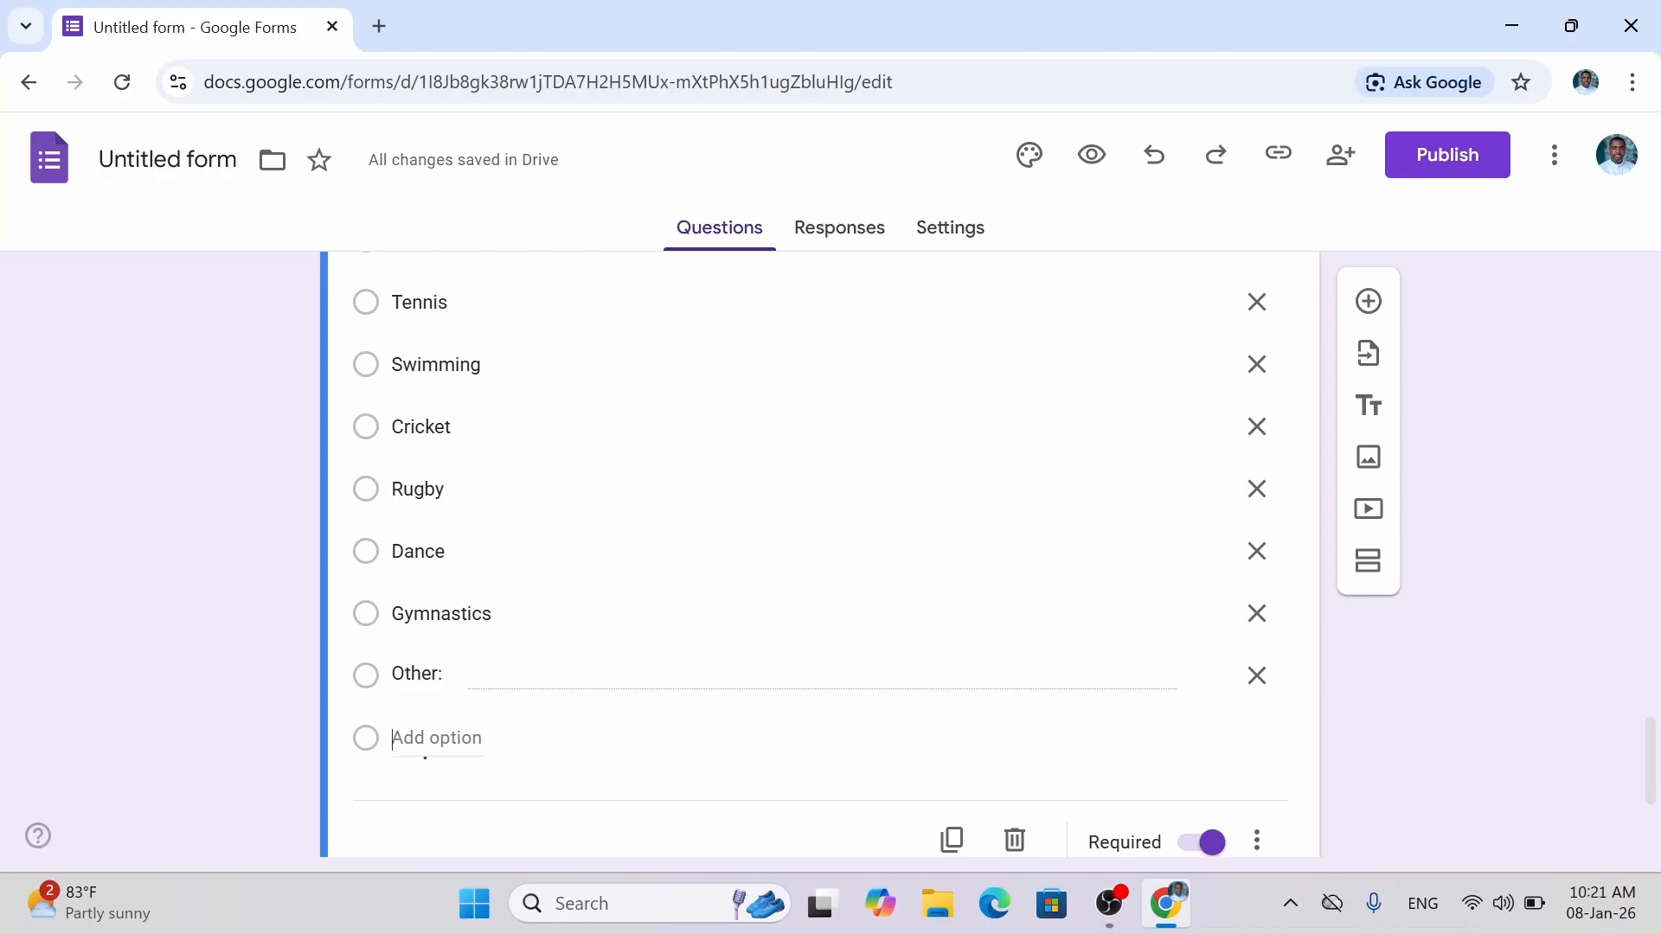
pyautogui.click(406, 740)
pyautogui.write('P')
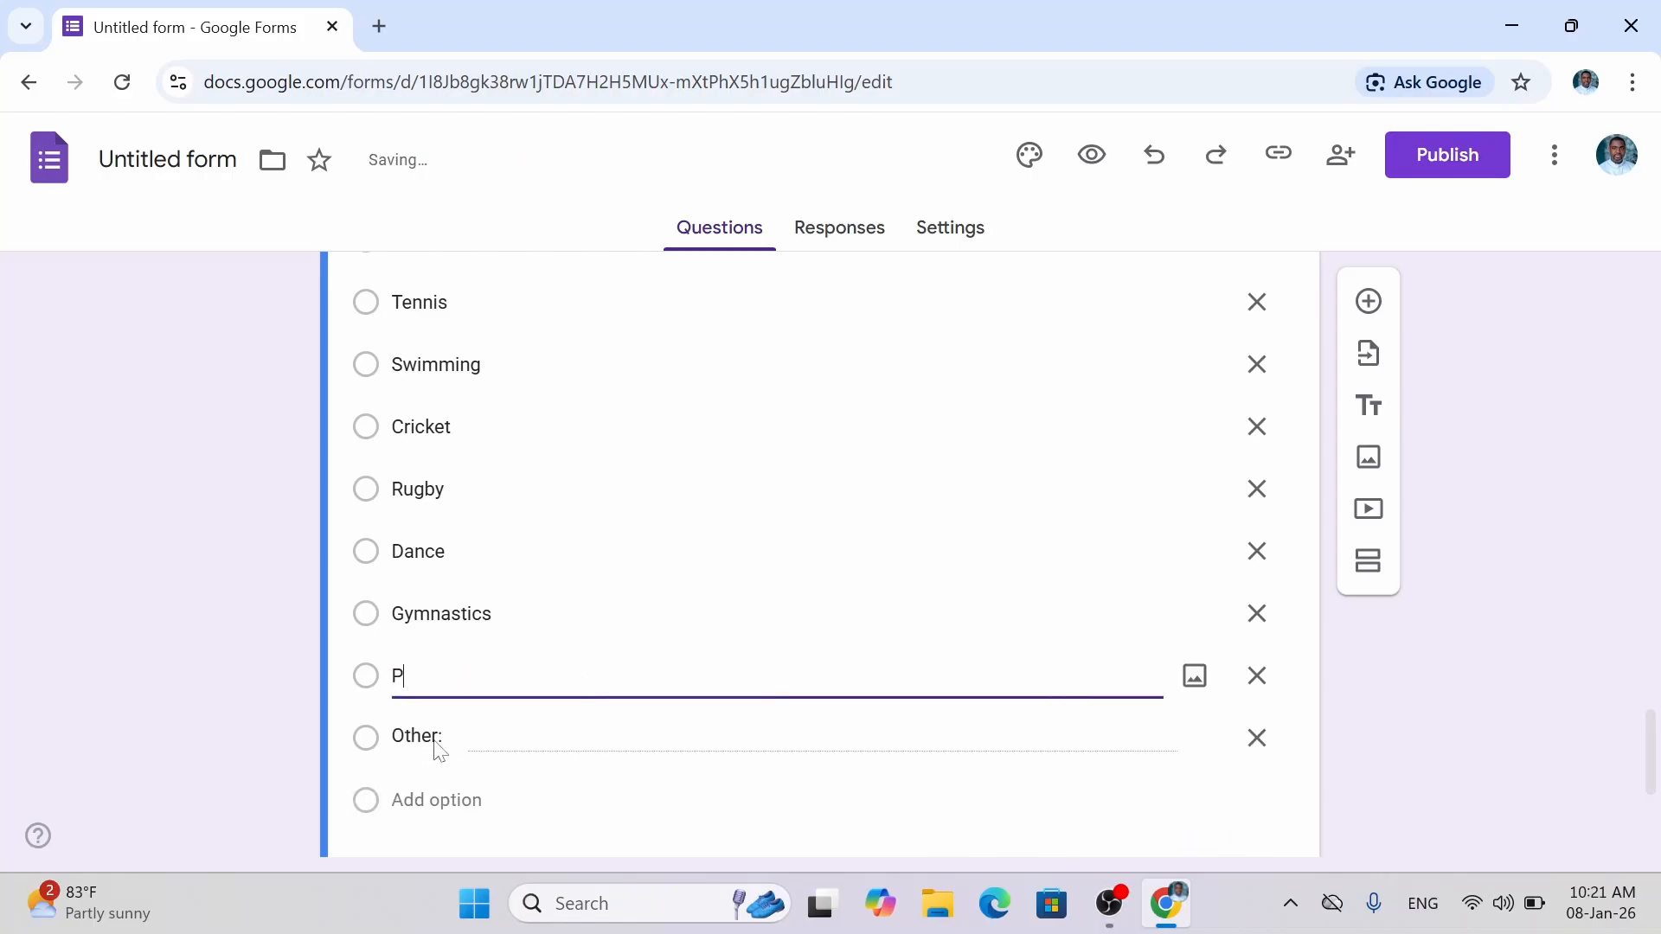
pyautogui.write('refer not to say')
pyautogui.click(1488, 703)
pyautogui.moveTo(1649, 745); pyautogui.dragTo(1649, 780)
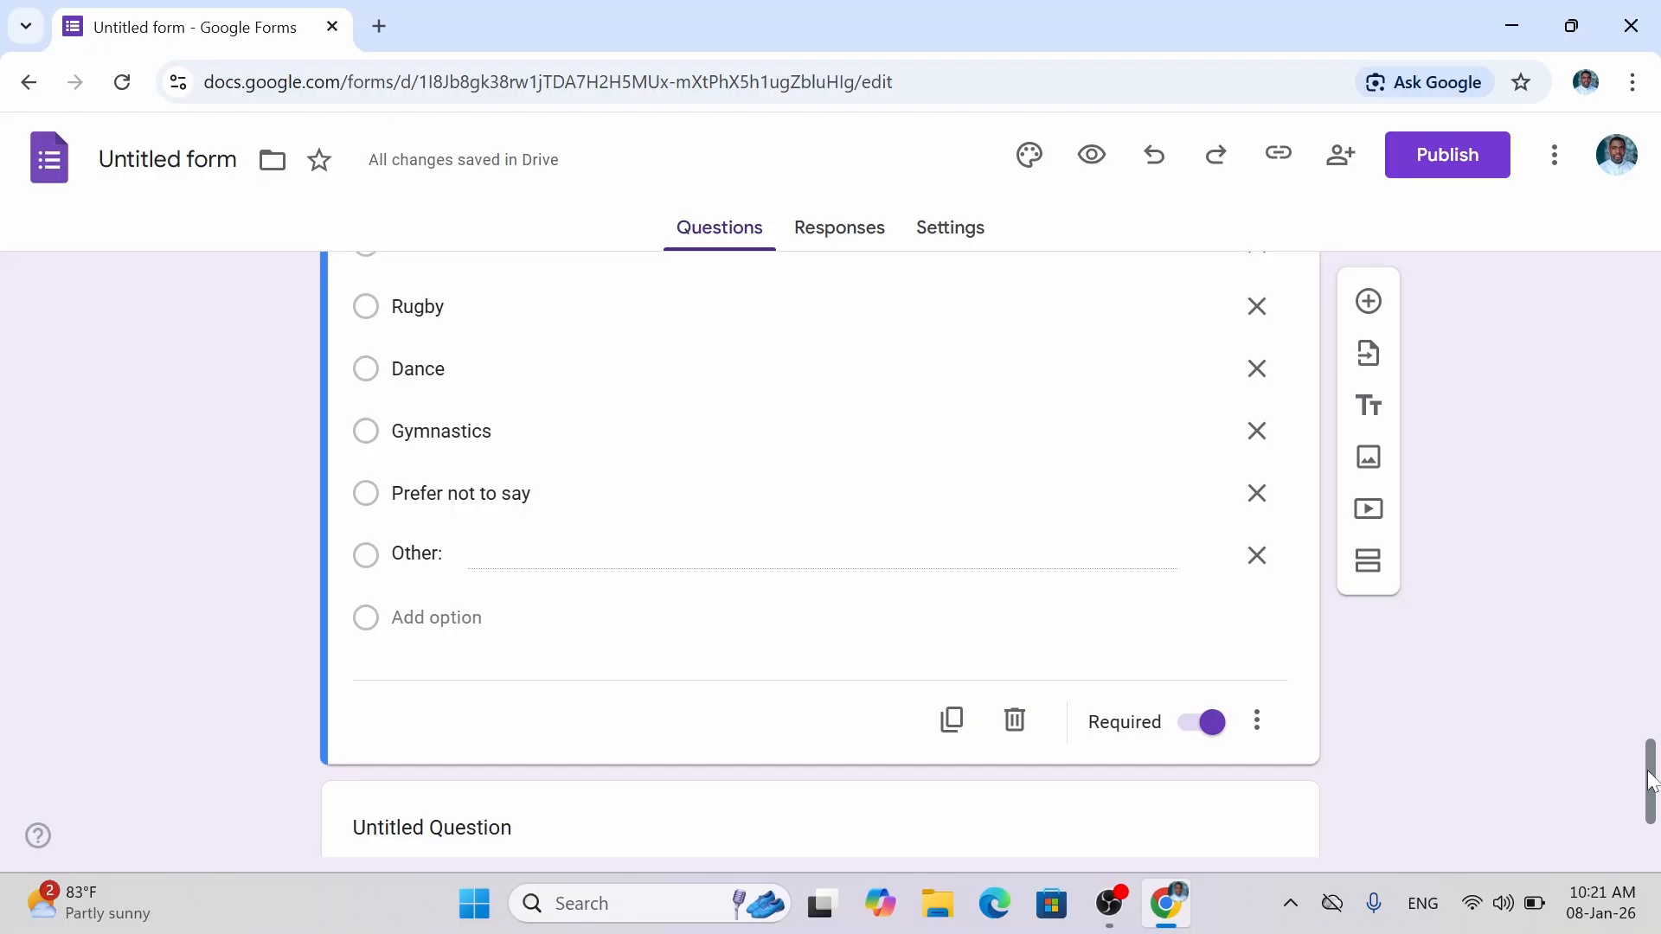
pyautogui.moveTo(1651, 781)
pyautogui.mouseDown()
pyautogui.moveTo(1648, 696)
pyautogui.moveTo(1641, 798)
pyautogui.mouseUp()
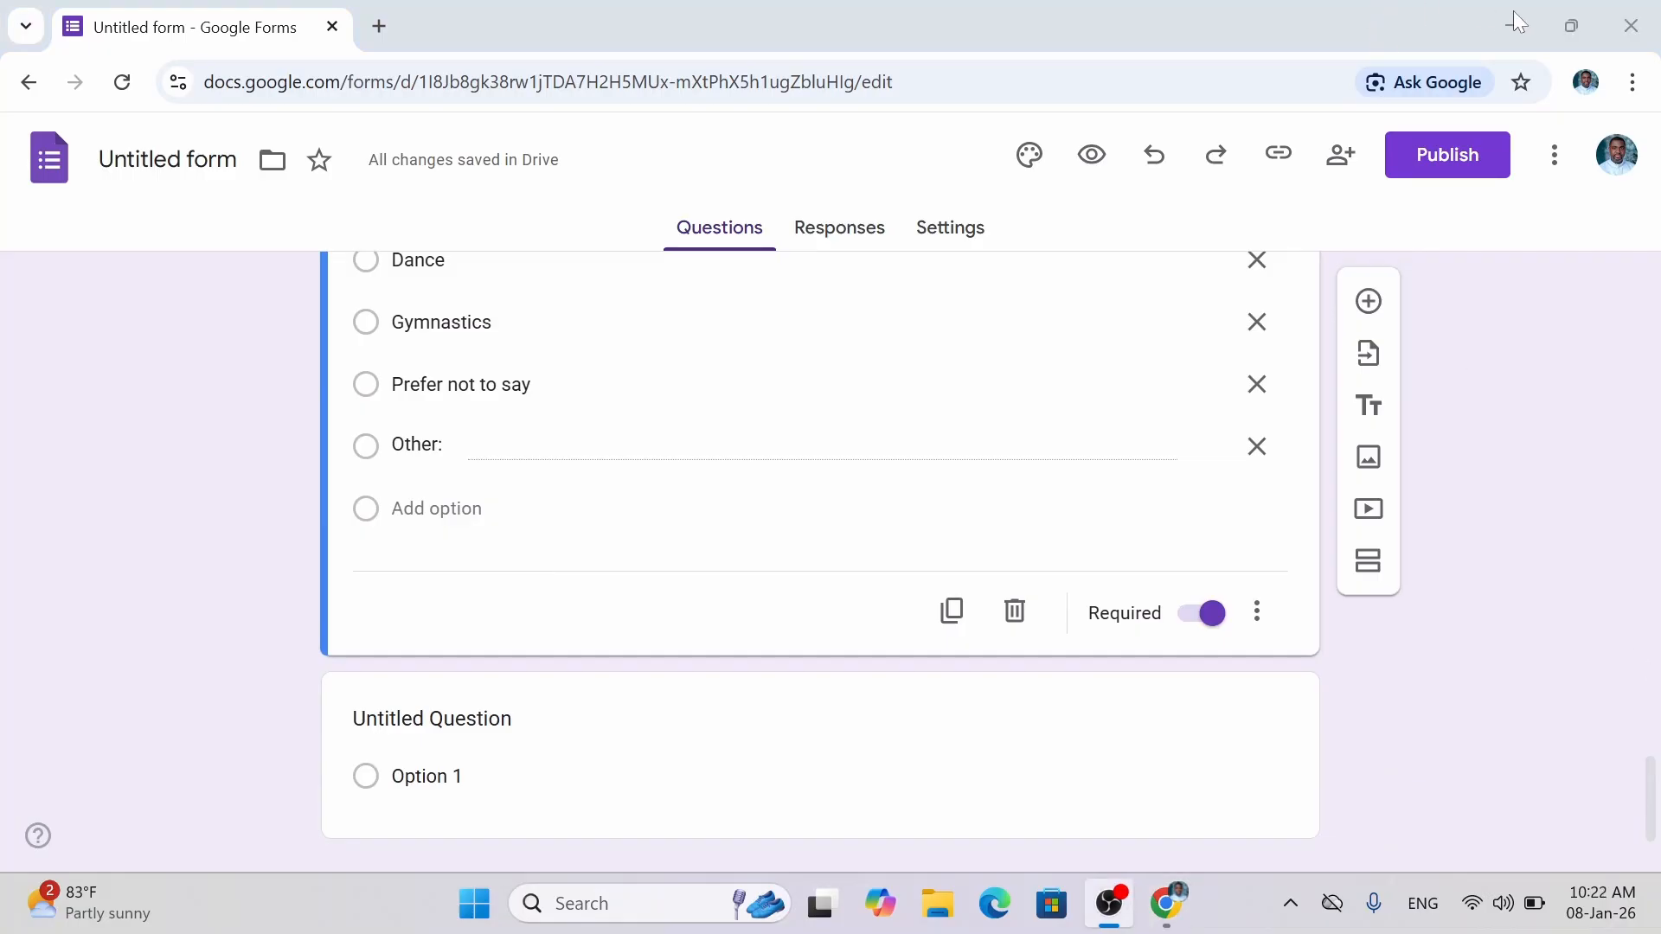
pyautogui.click(1524, 13)
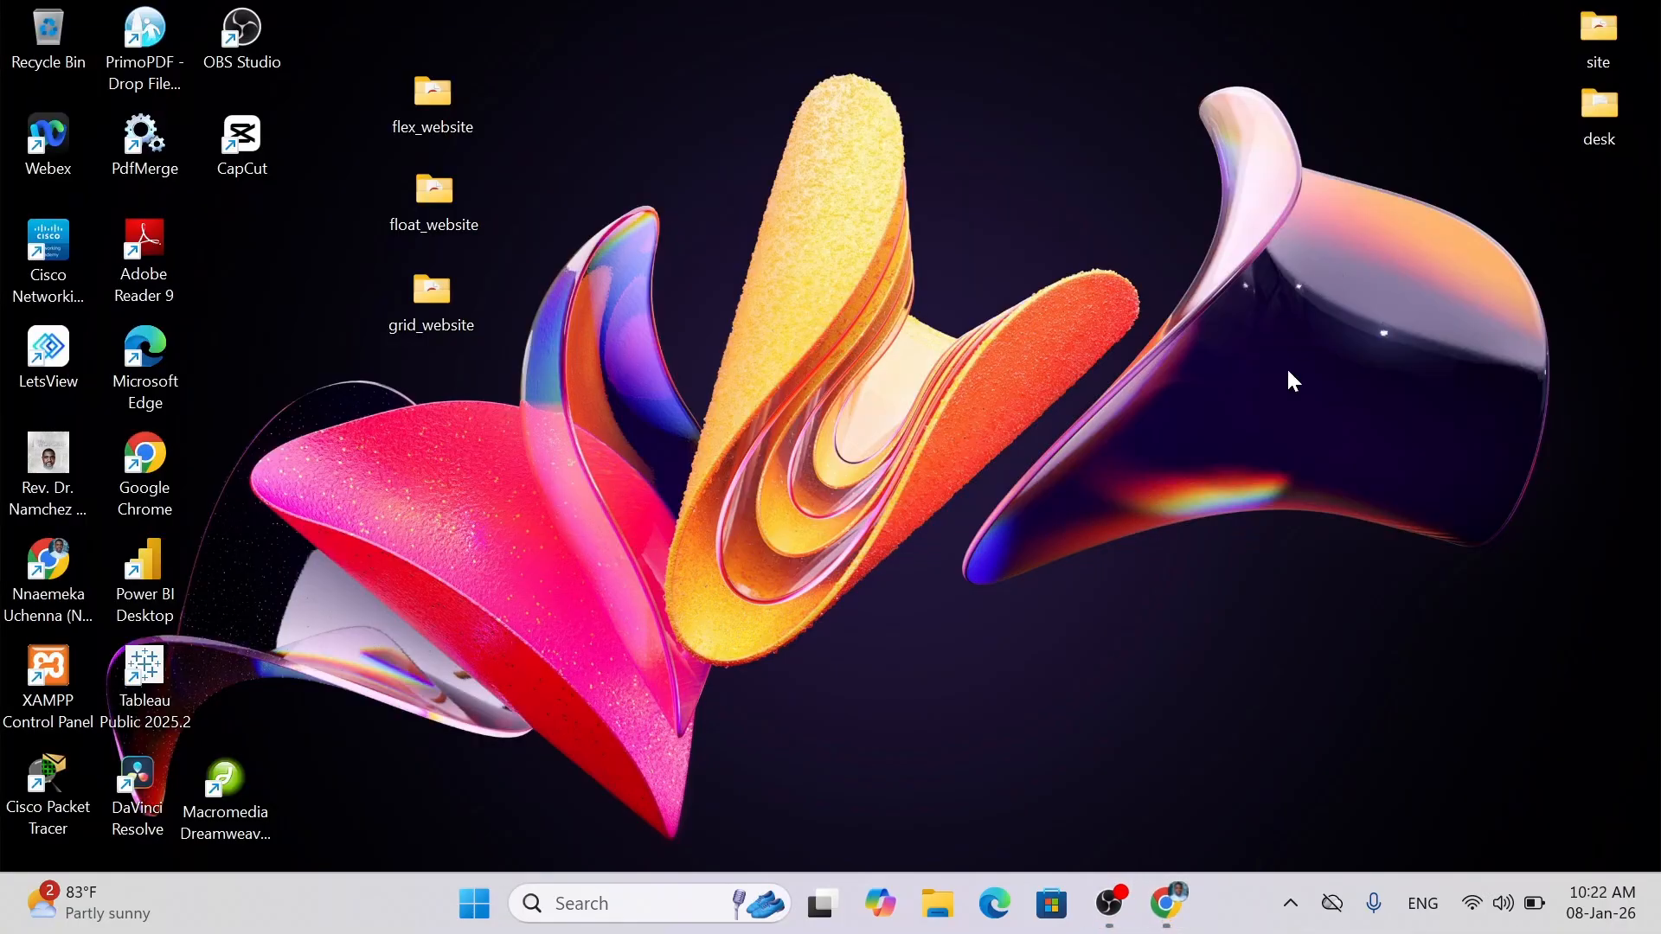
pyautogui.click(1167, 904)
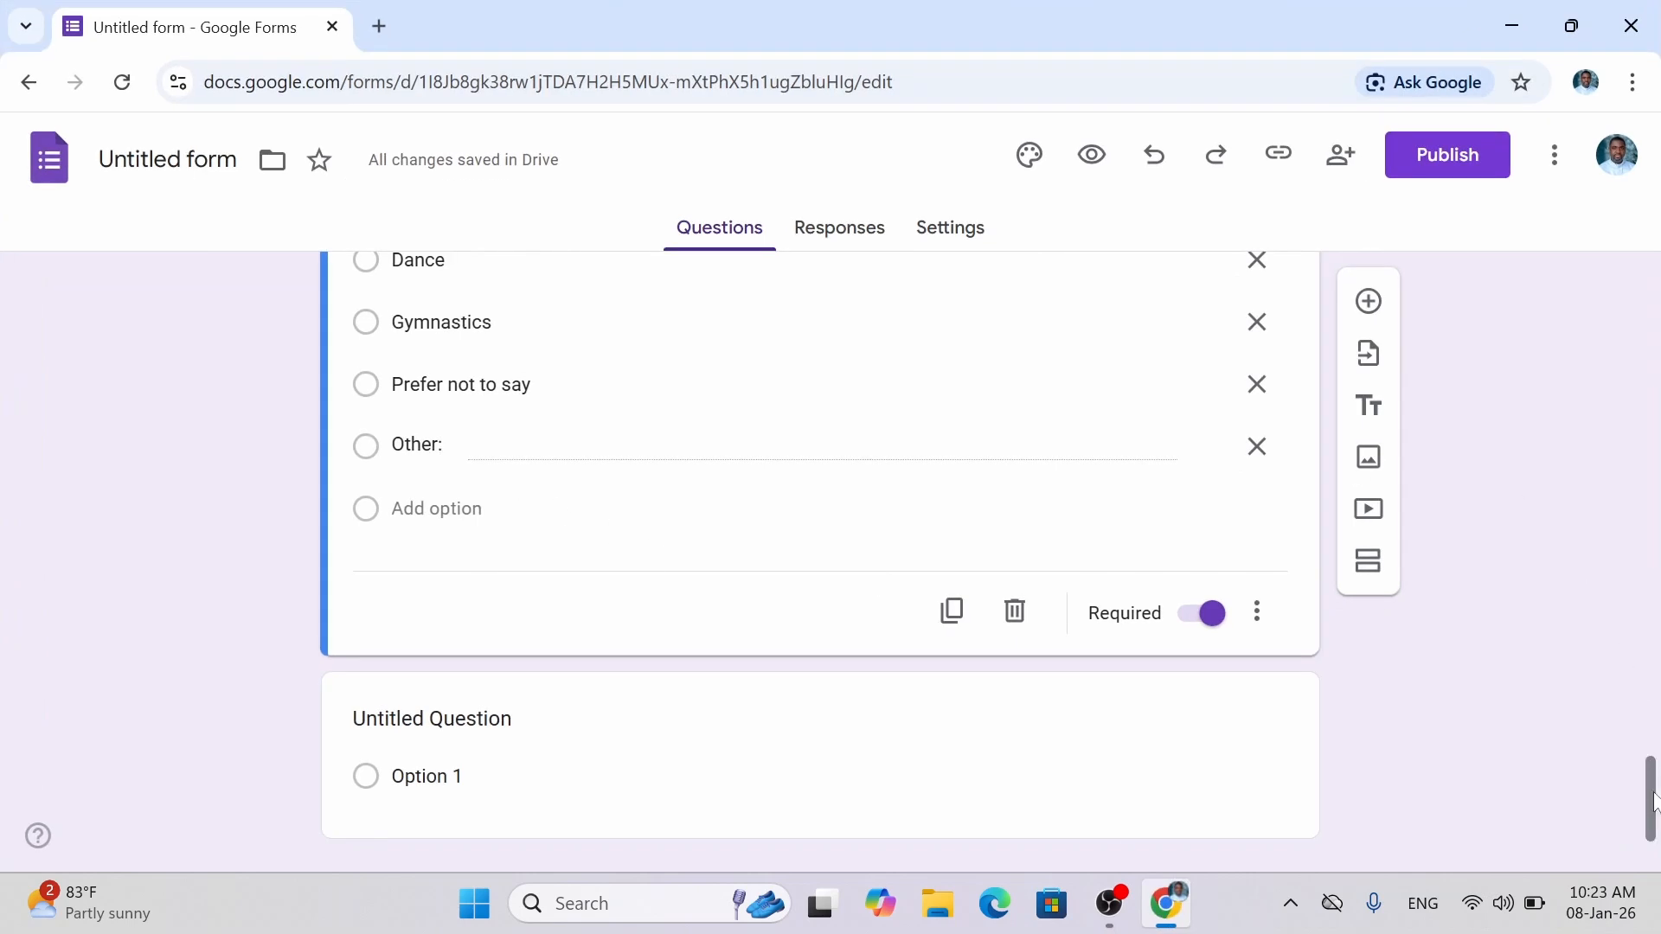
pyautogui.moveTo(1655, 806); pyautogui.dragTo(1655, 820)
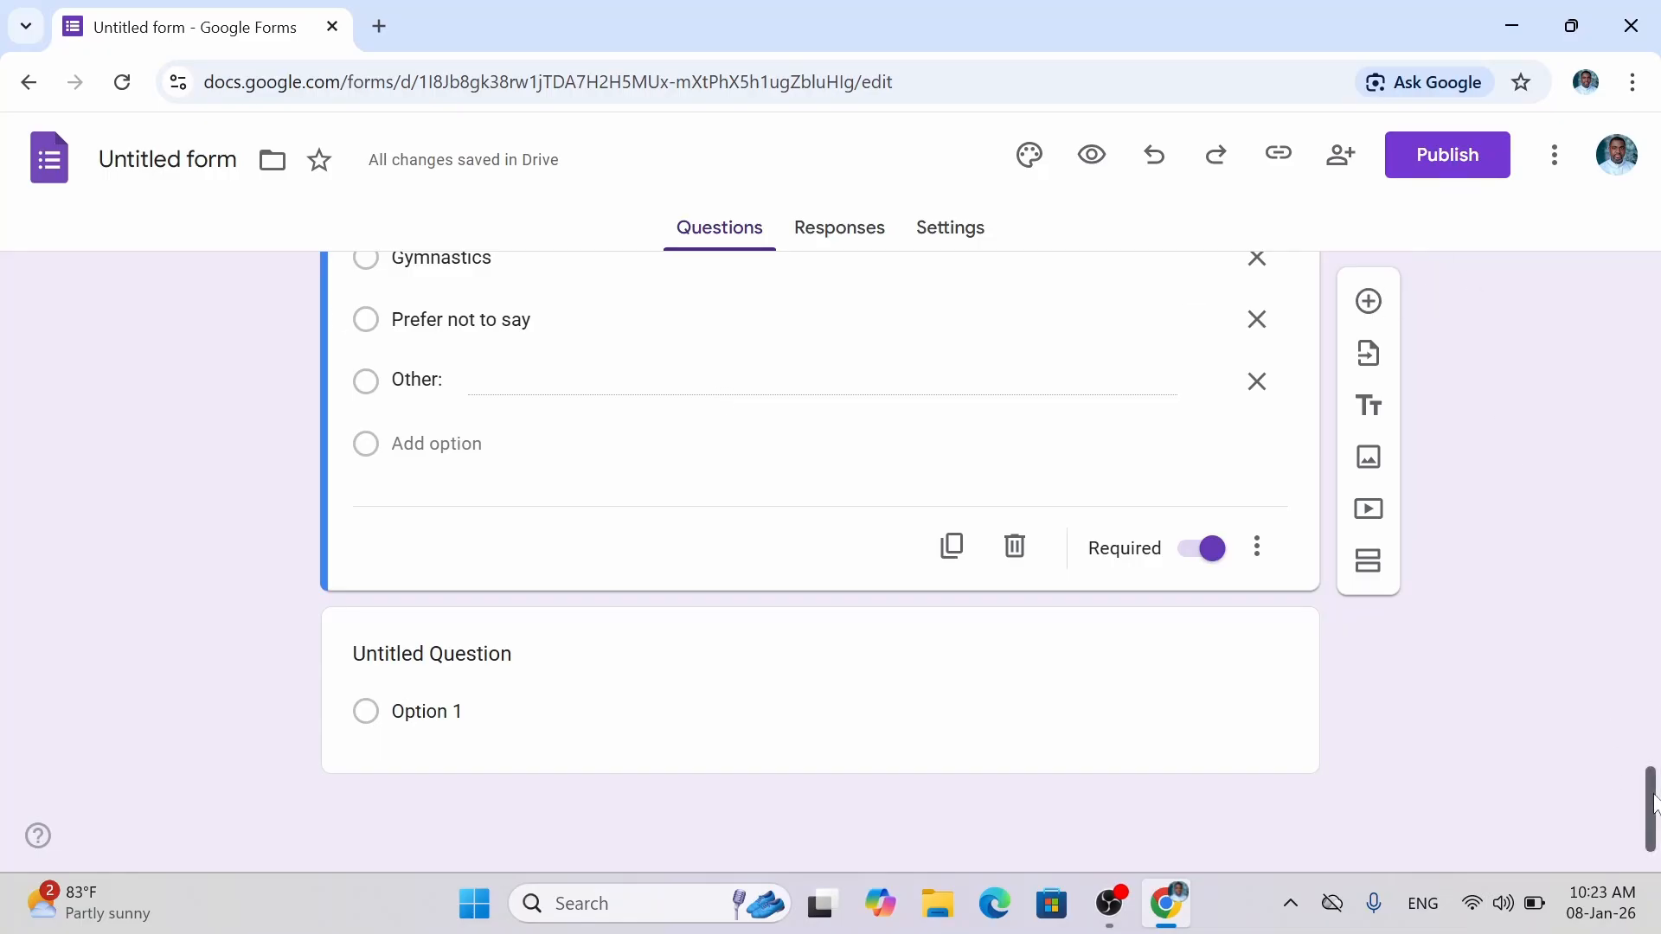
pyautogui.moveTo(1652, 805); pyautogui.dragTo(1653, 695)
pyautogui.click(632, 391)
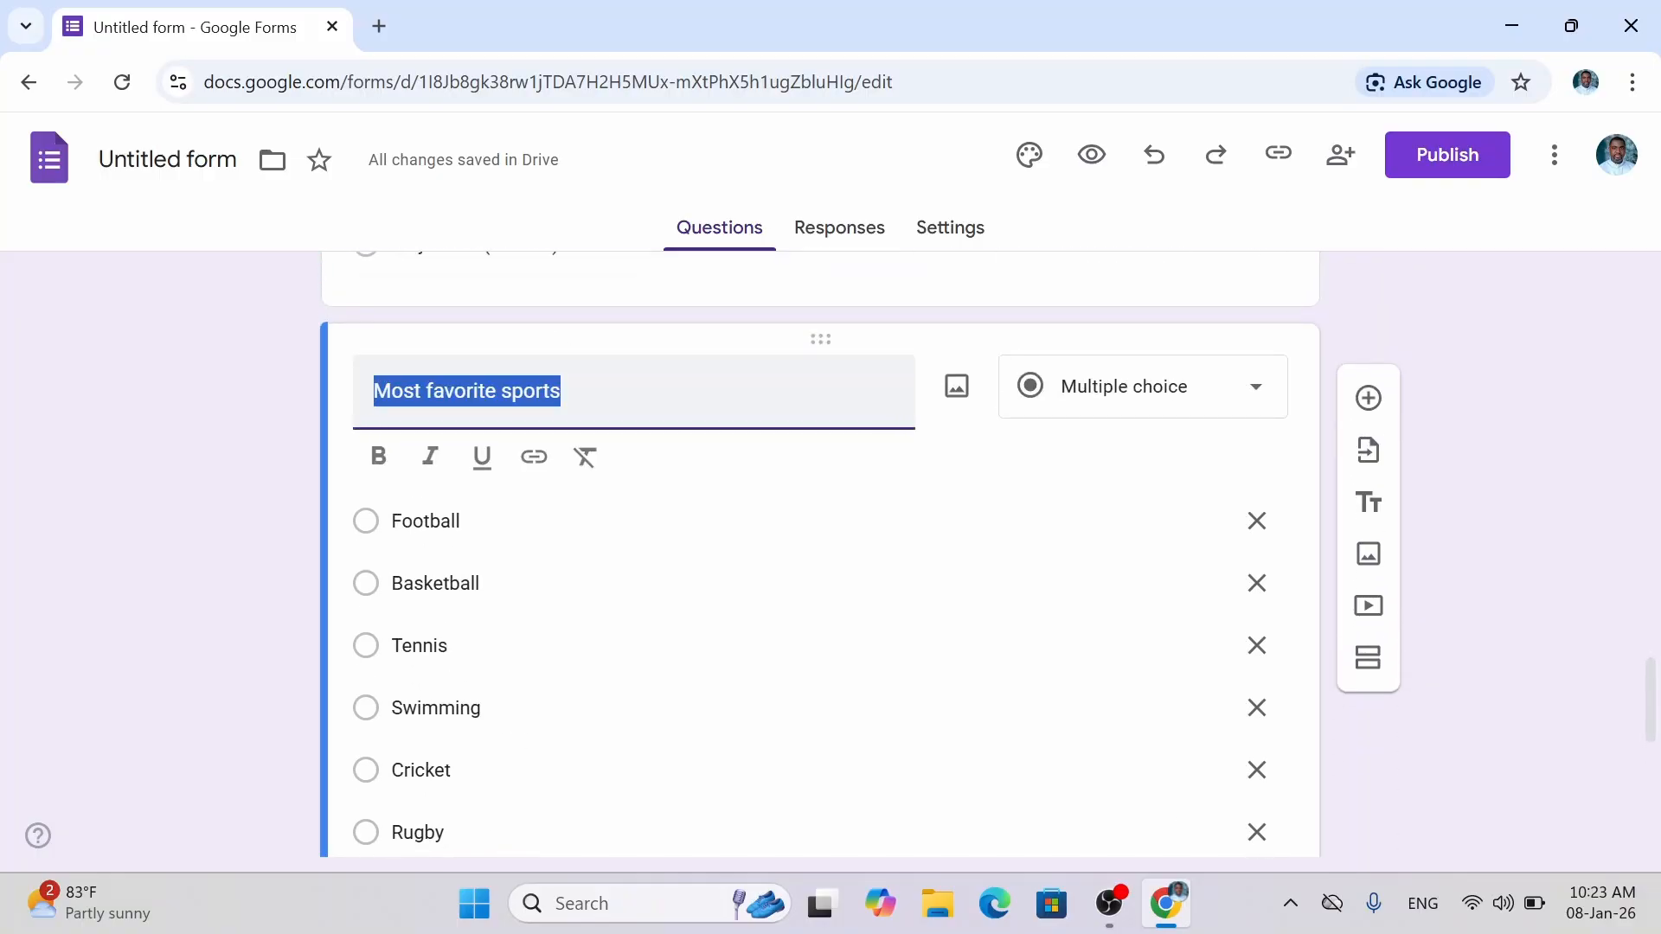
# Add a new question after the sports question titled 'Most favorite music genre'.
pyautogui.click(632, 391)
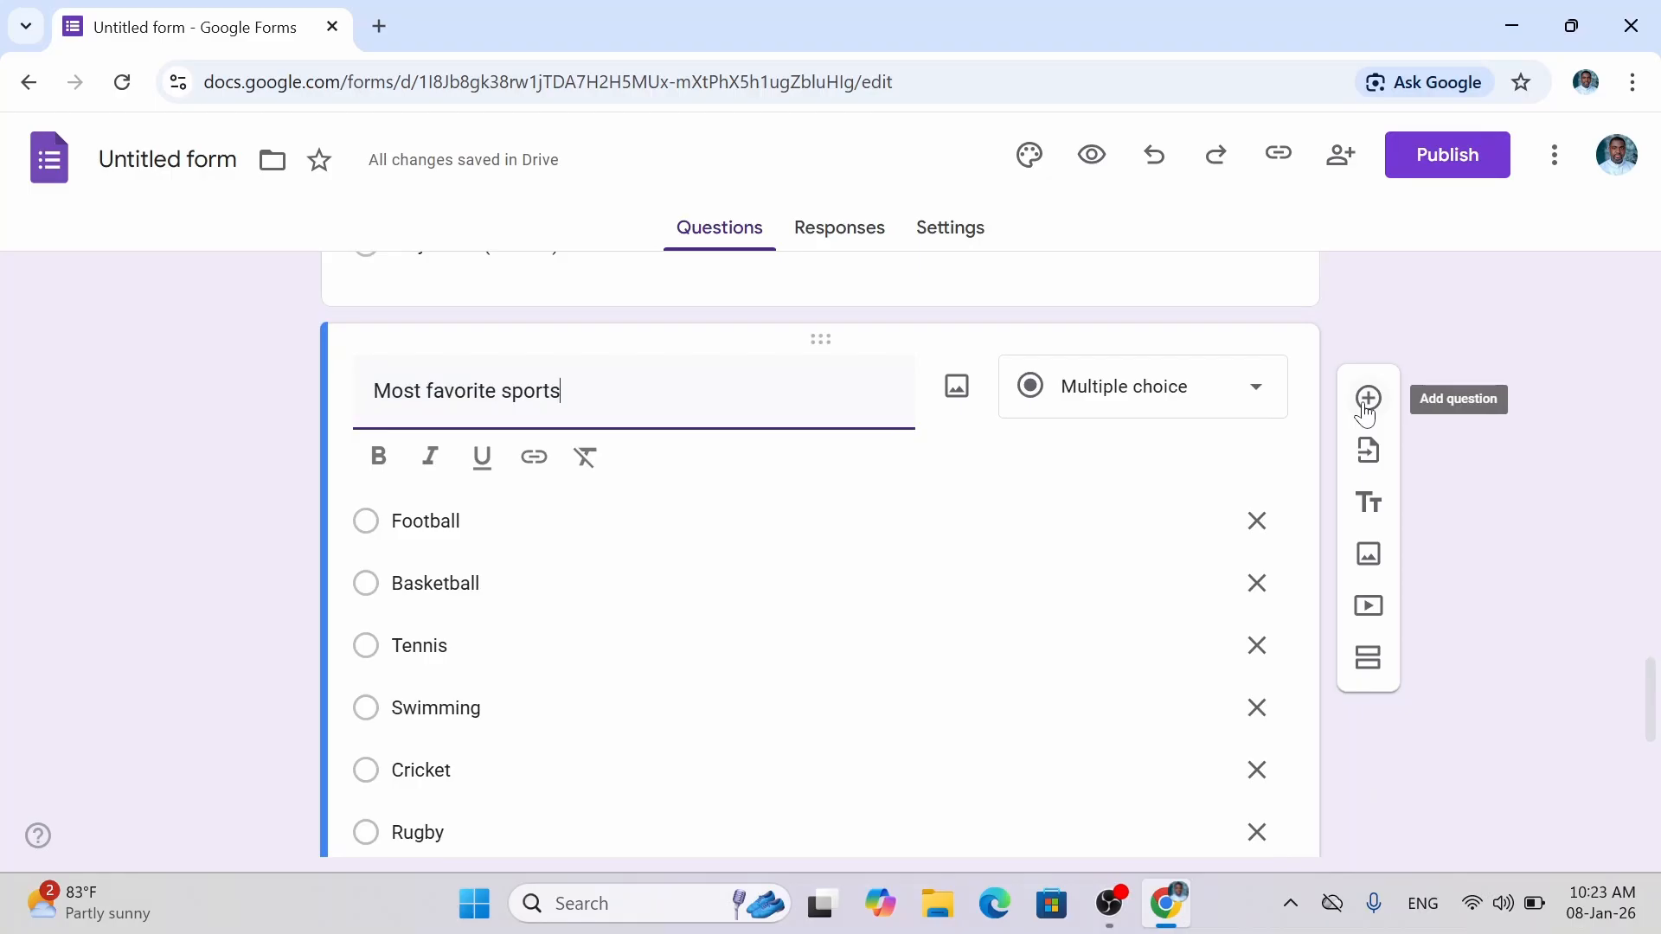
pyautogui.click(1367, 400)
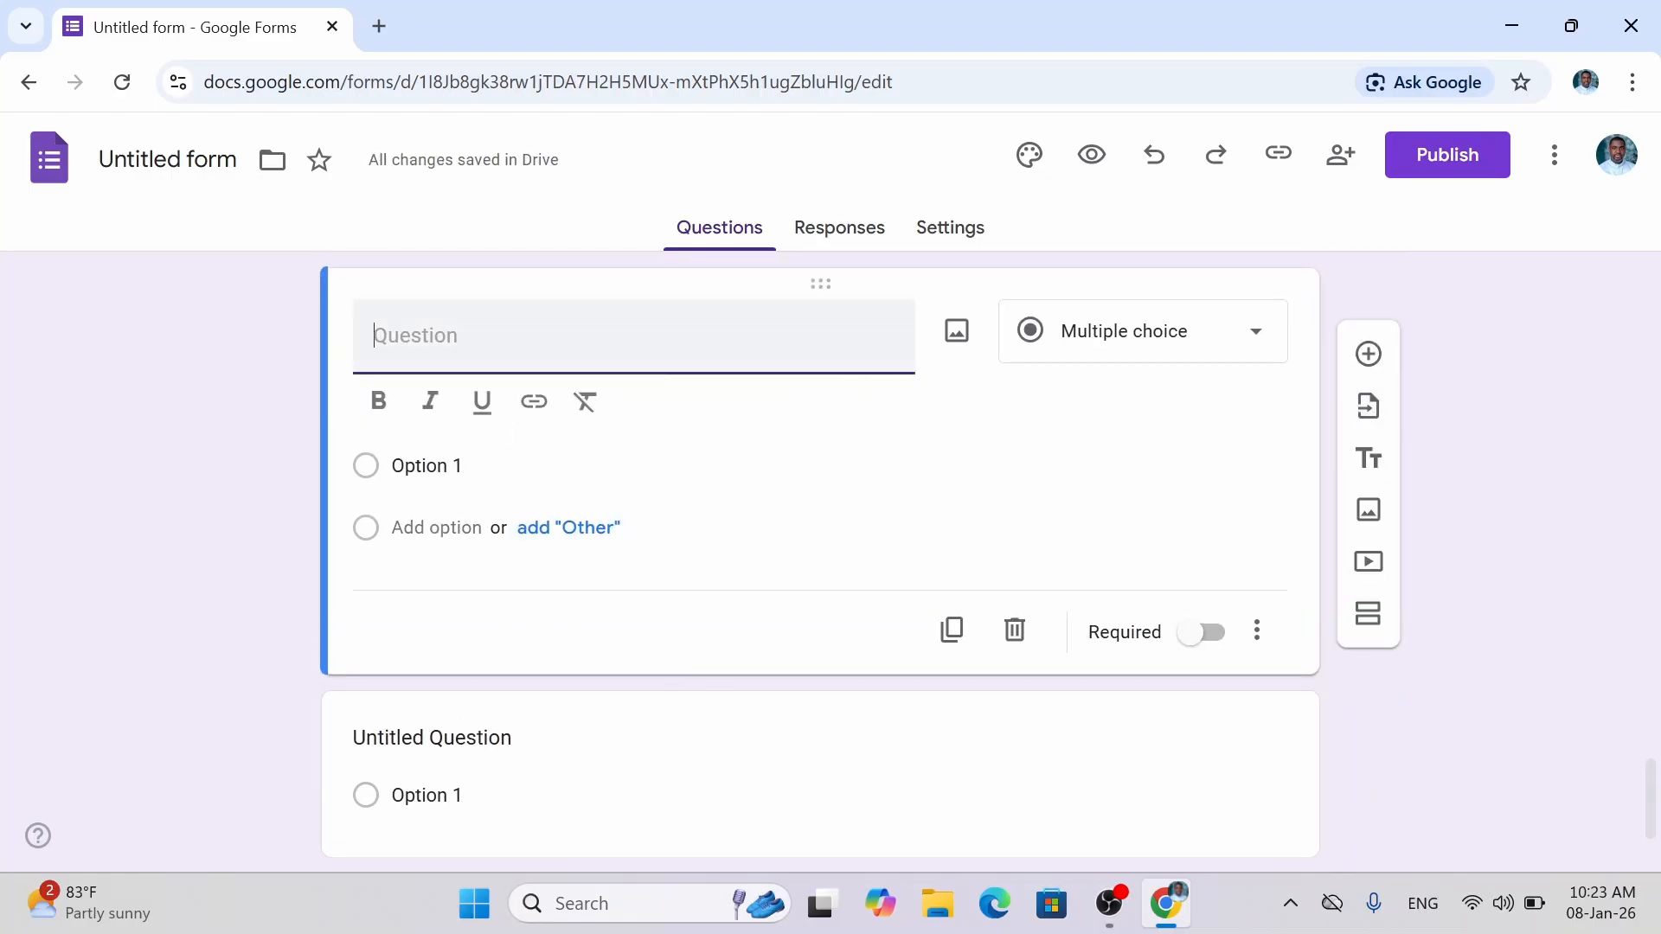
pyautogui.write('Mst')
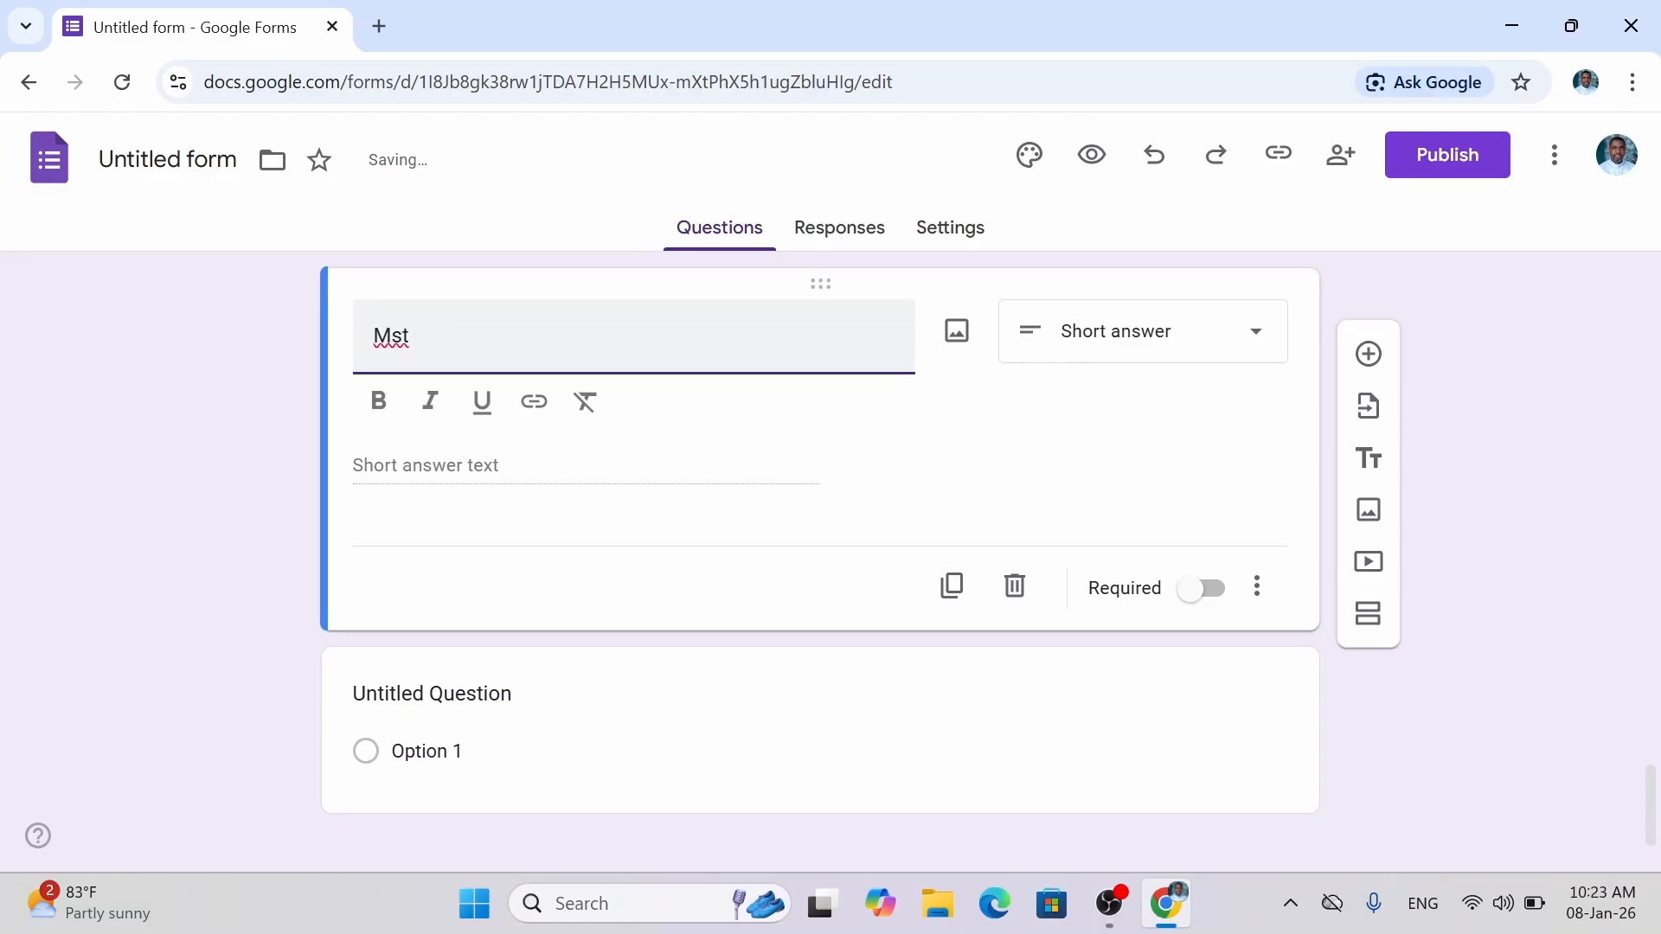
pyautogui.write(' o')
pyautogui.write(' favo')
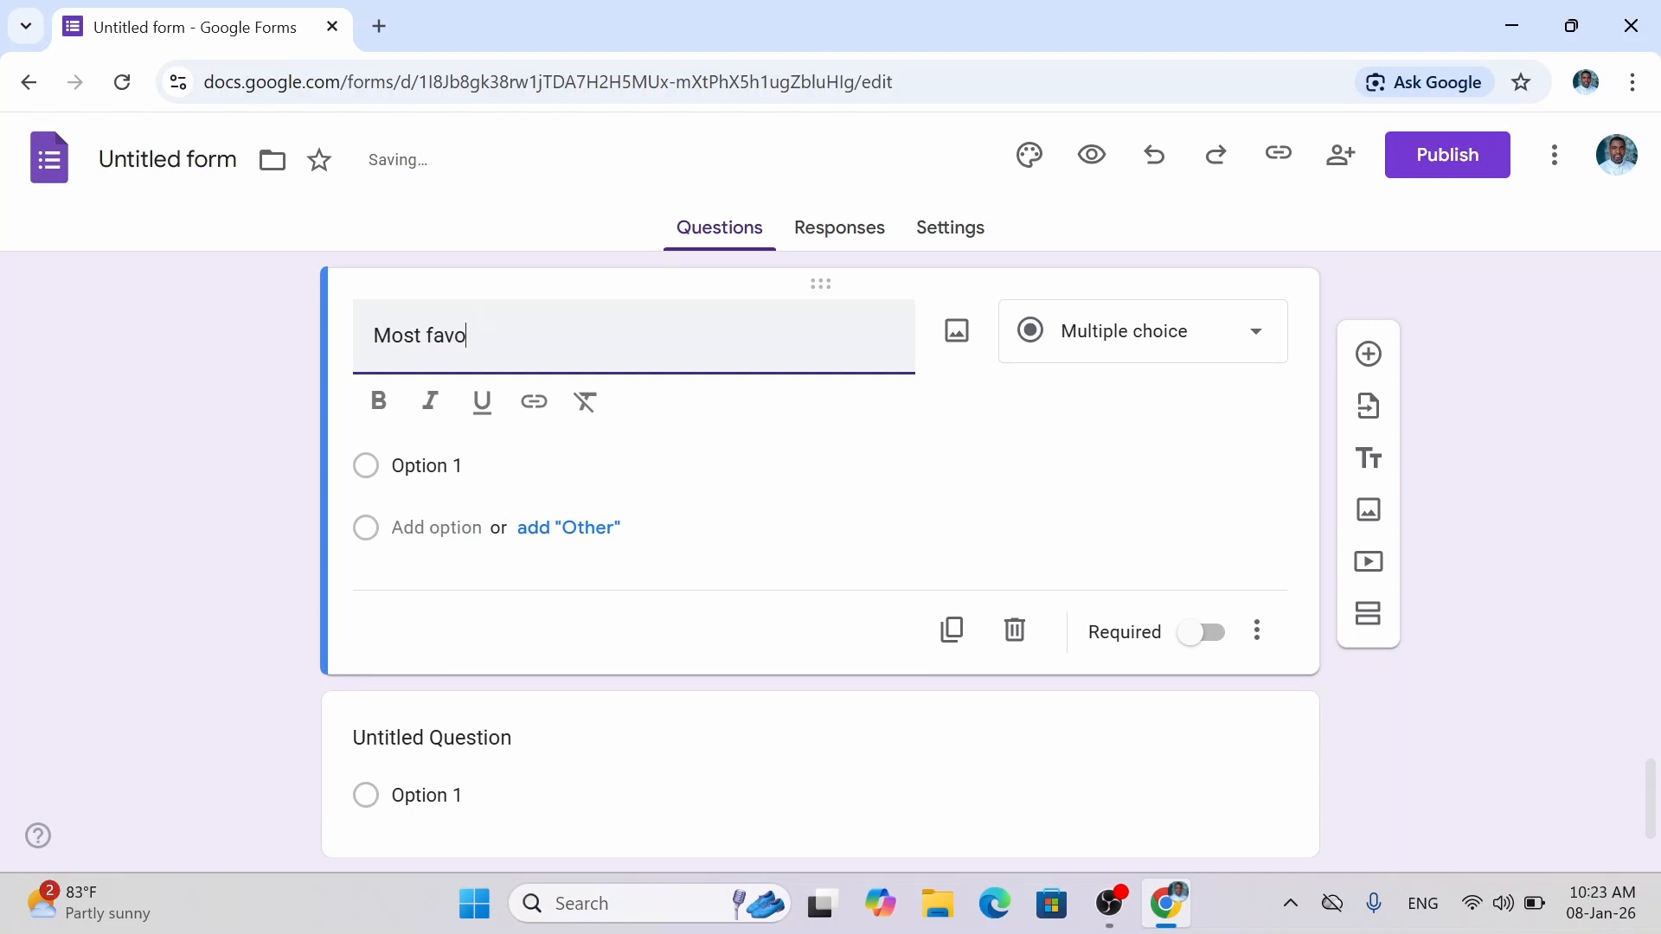
pyautogui.write('rite music genre')
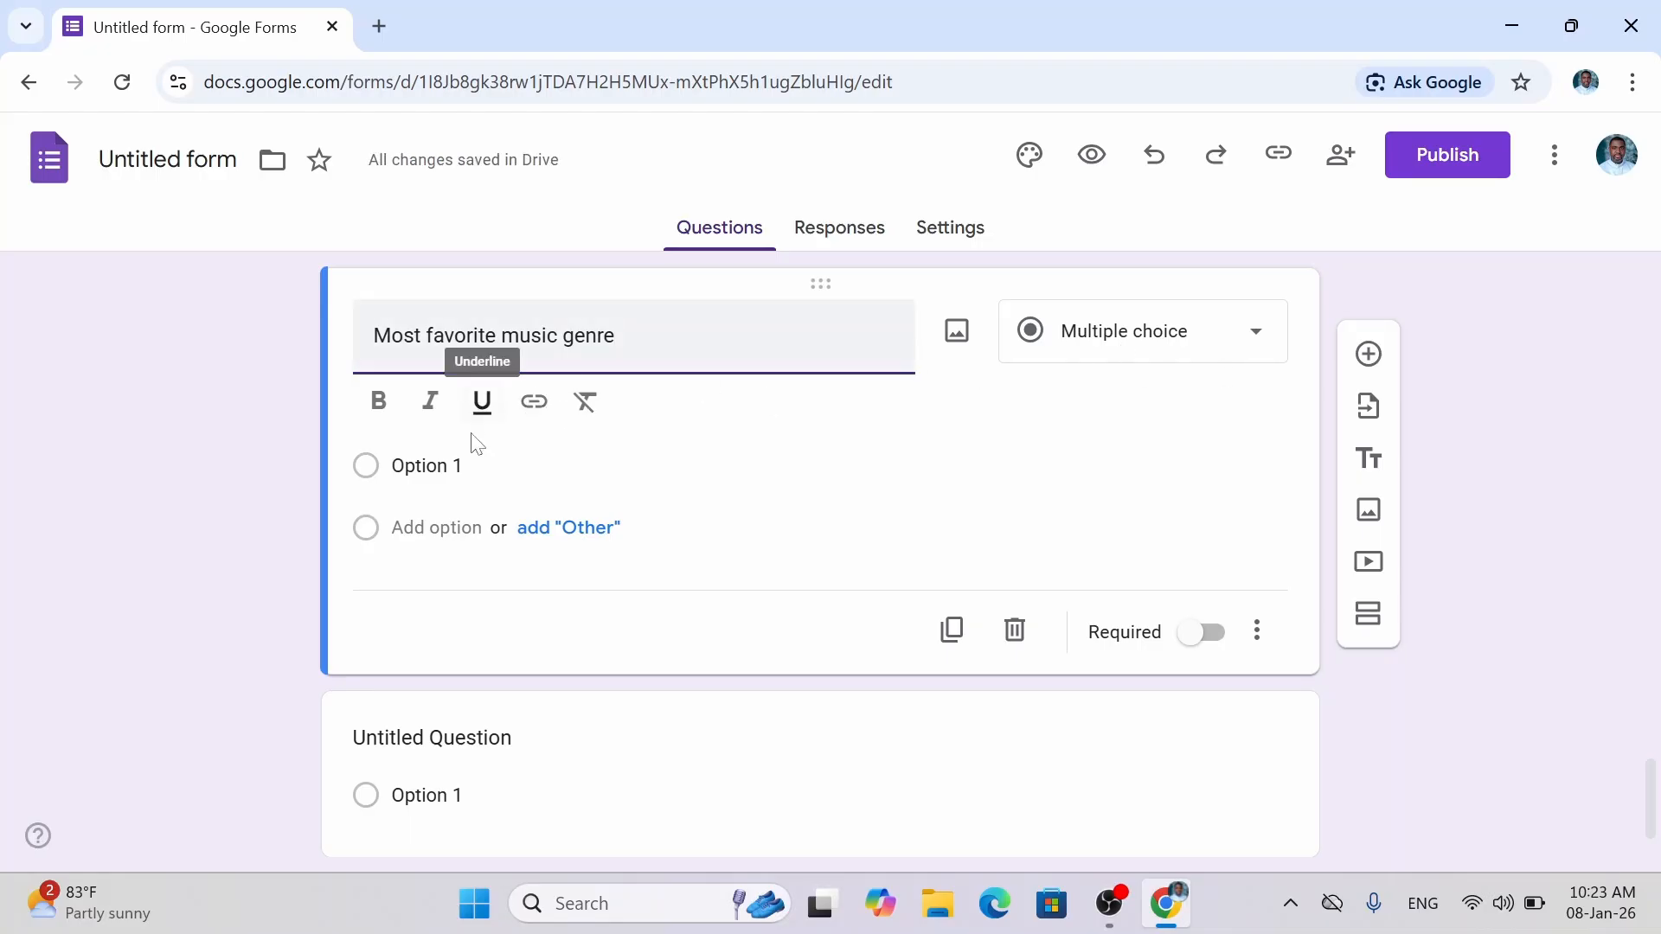
# Enter the genre choices Pop, Hip Hop, Rock, Reggae and R&B.
pyautogui.click(435, 468)
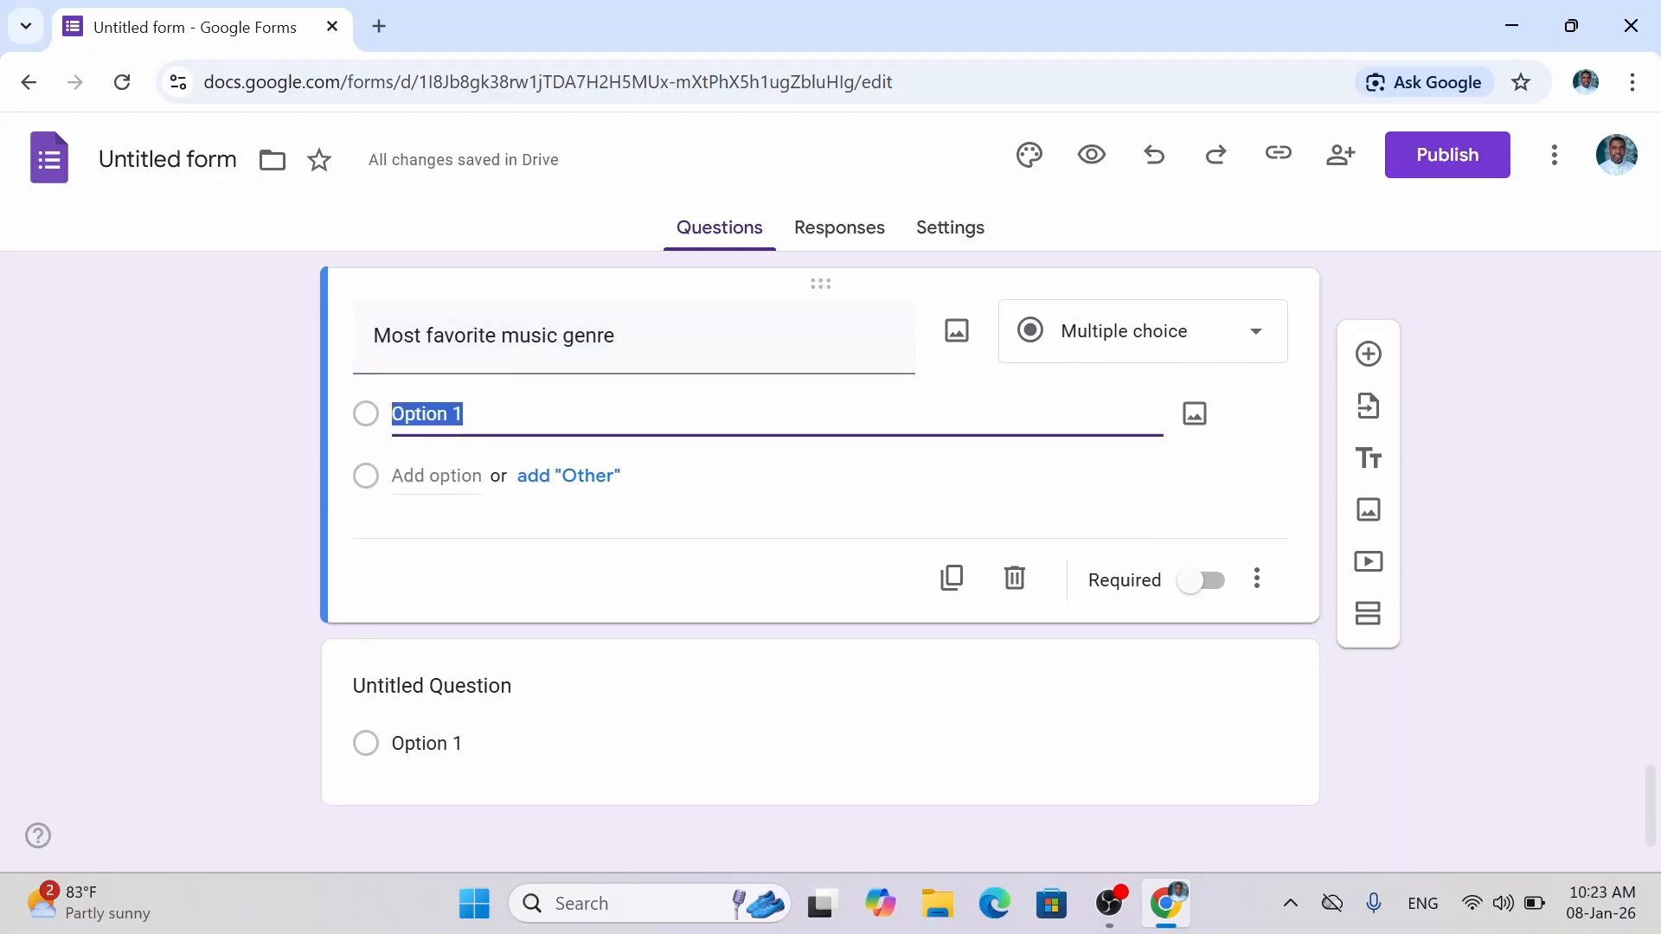
pyautogui.write('Pop')
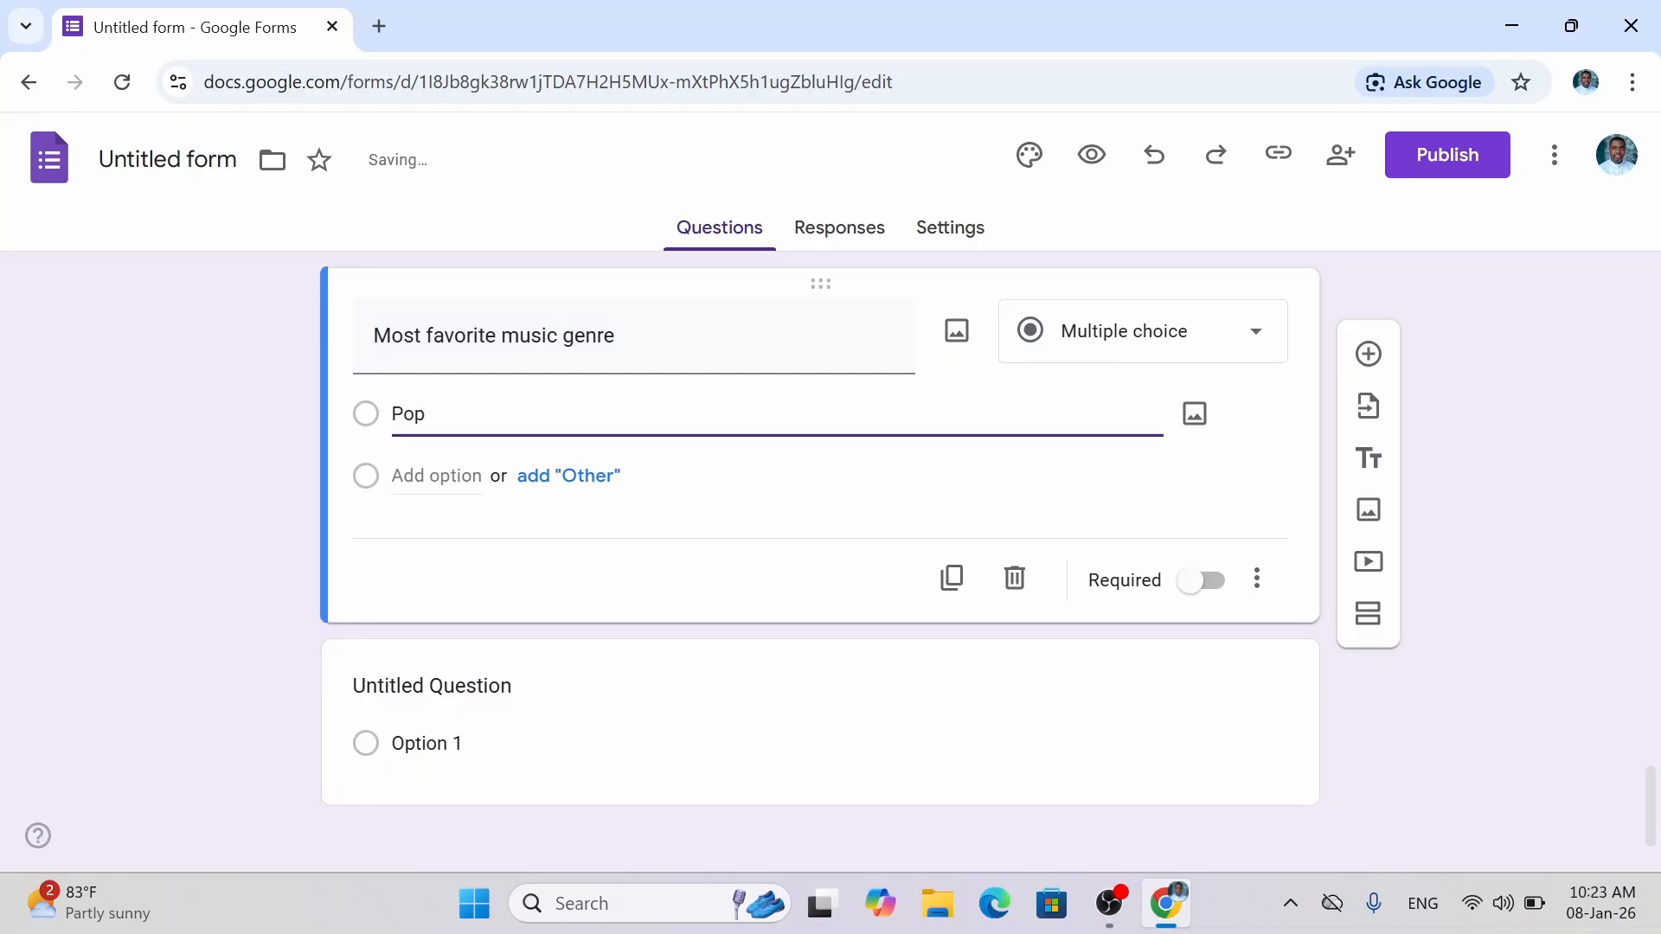
pyautogui.press('Return')
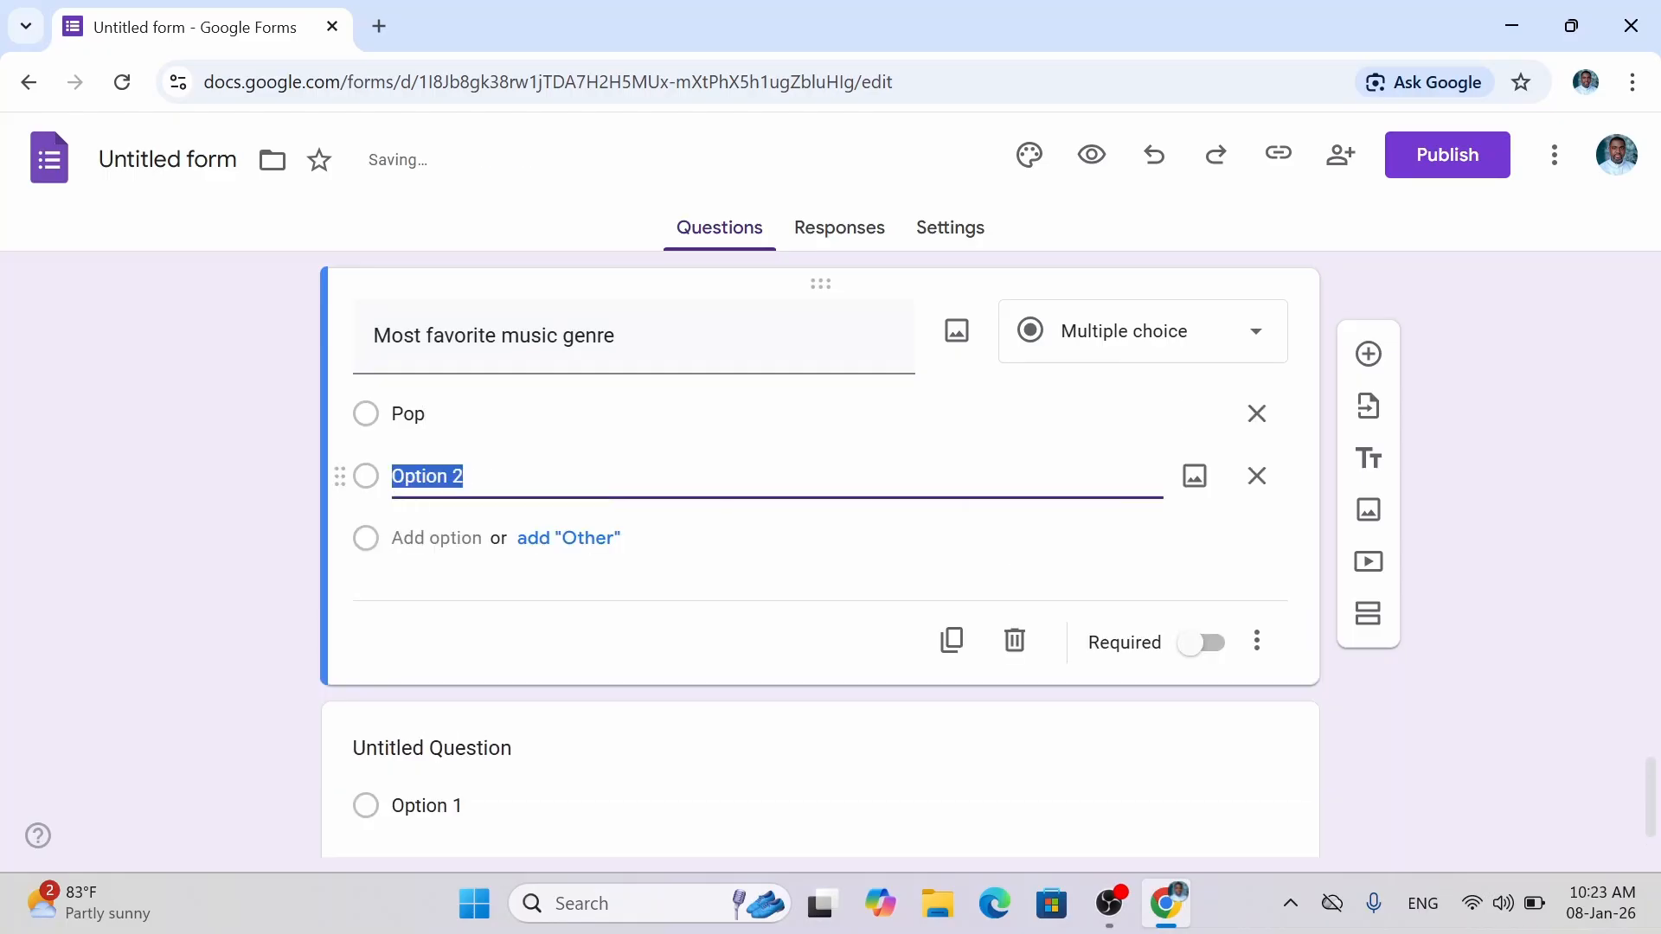
pyautogui.write('Hip ')
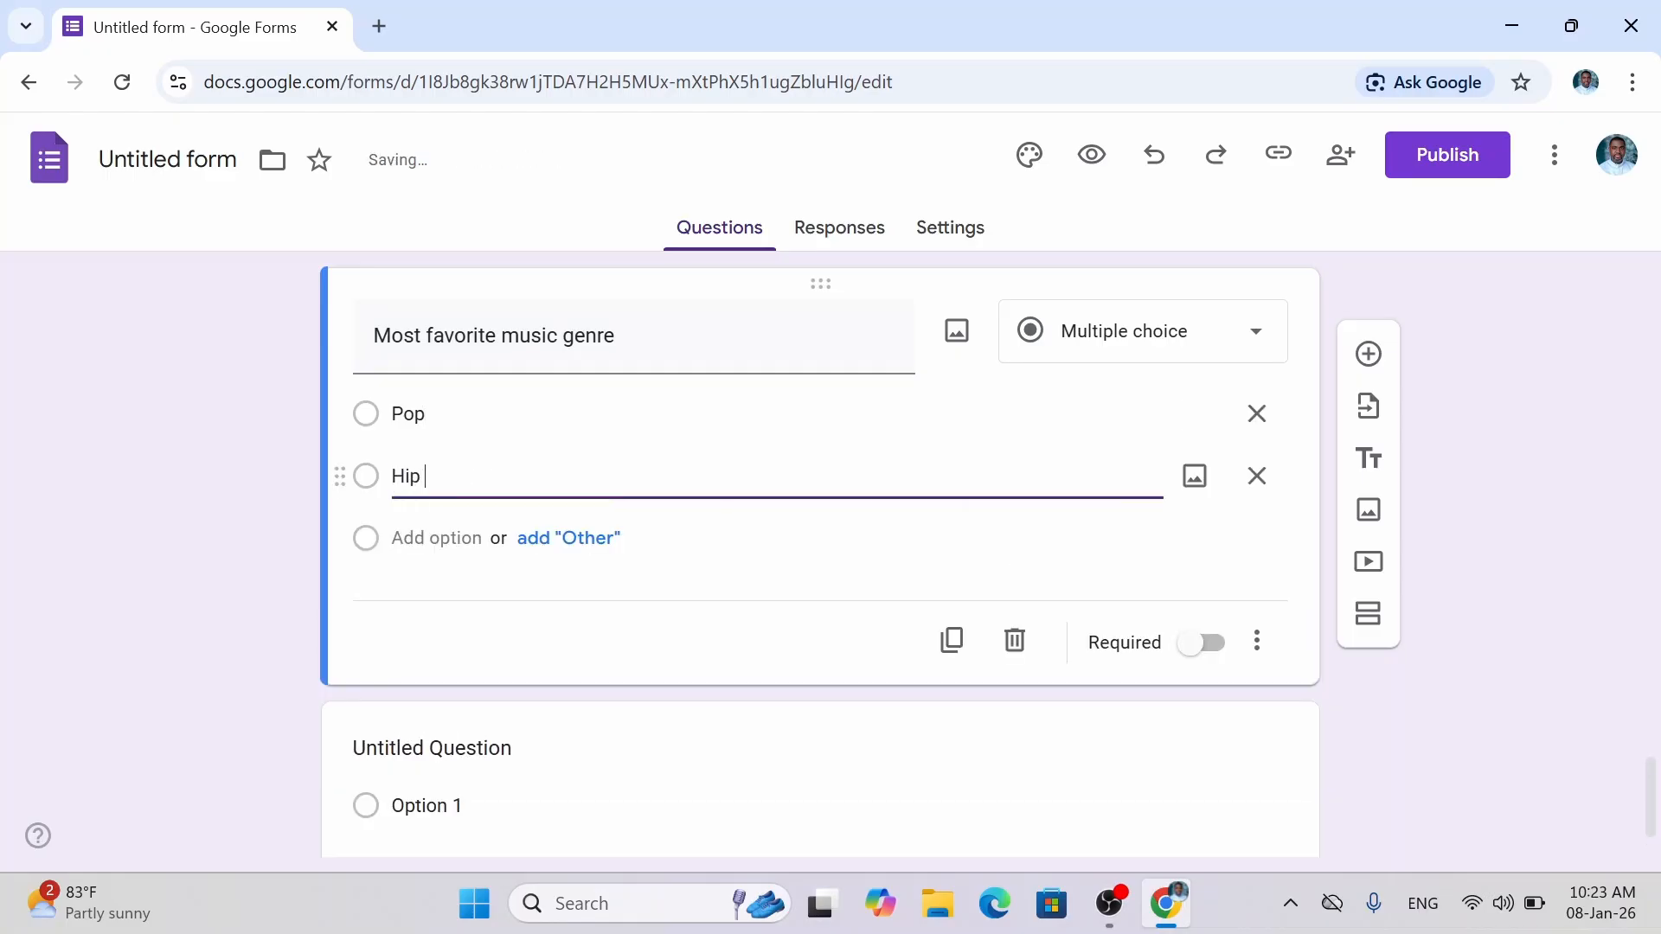
pyautogui.write('Hop')
pyautogui.press('Return')
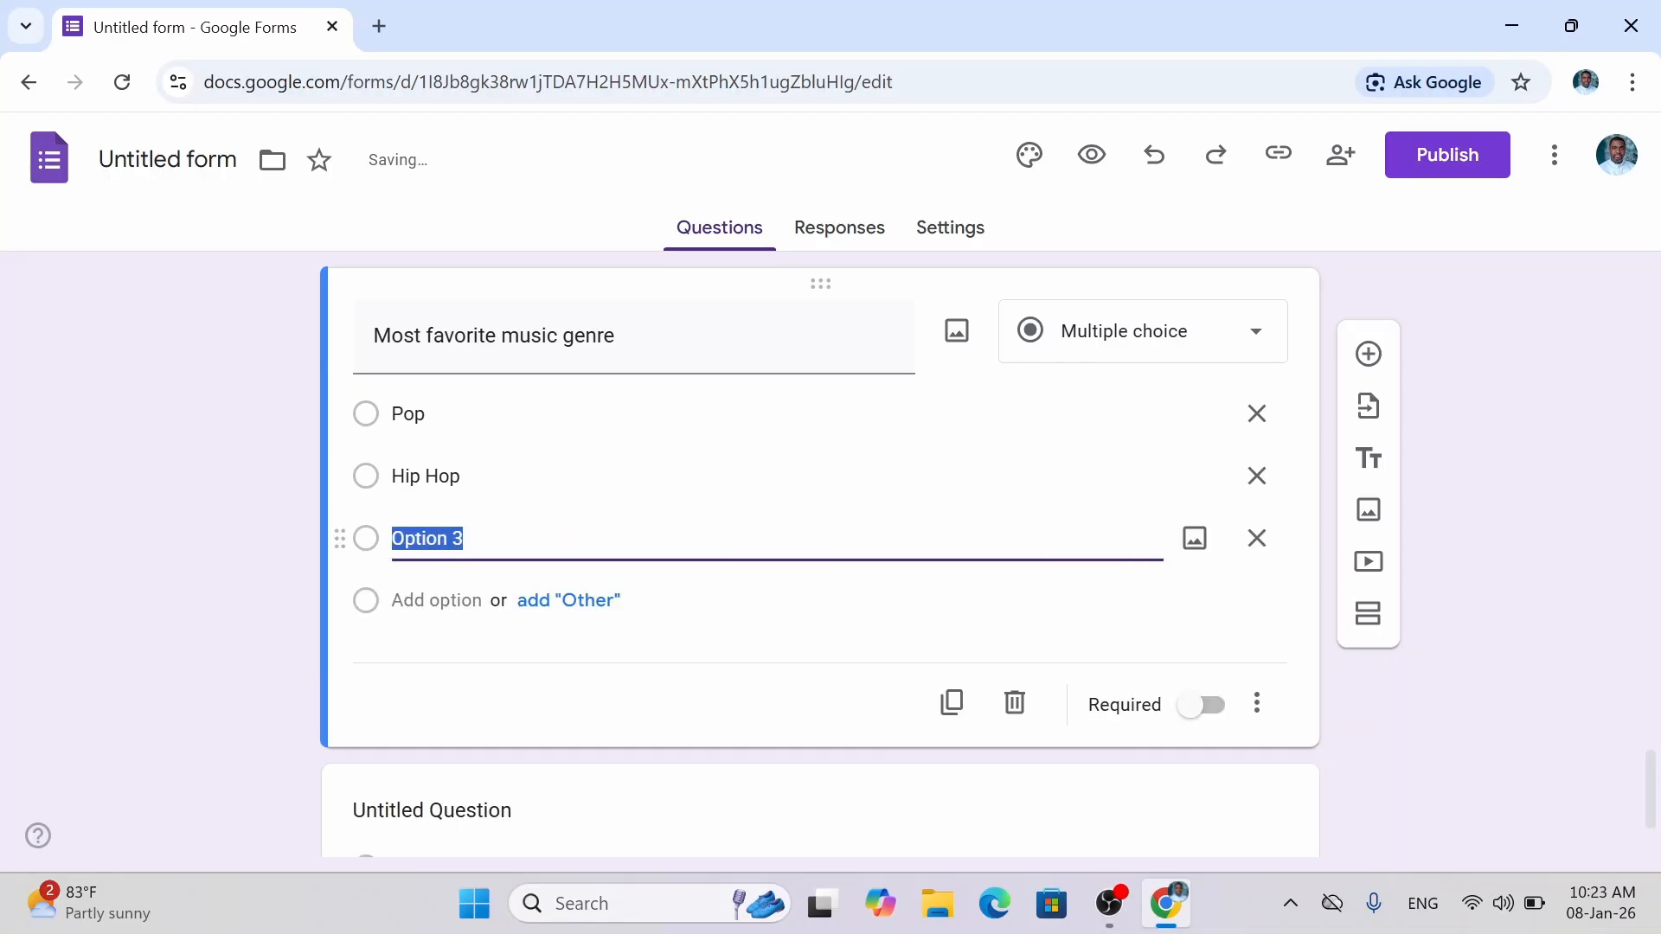
pyautogui.write('Ro')
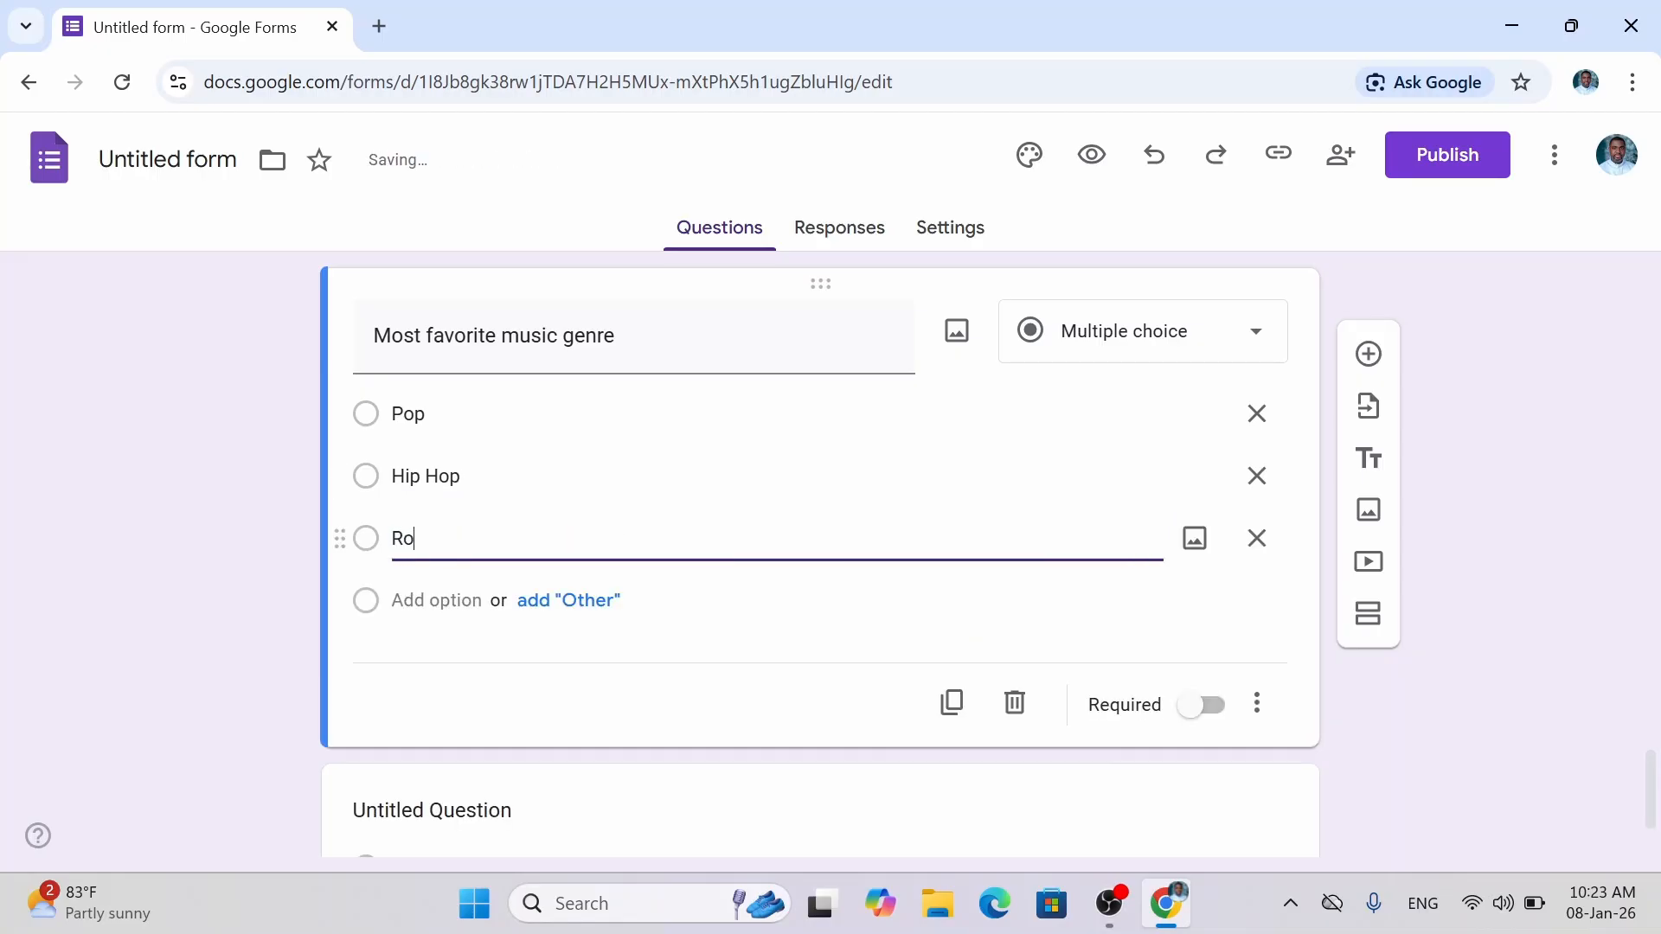
pyautogui.write('ck')
pyautogui.press('Return')
pyautogui.write('Reggae')
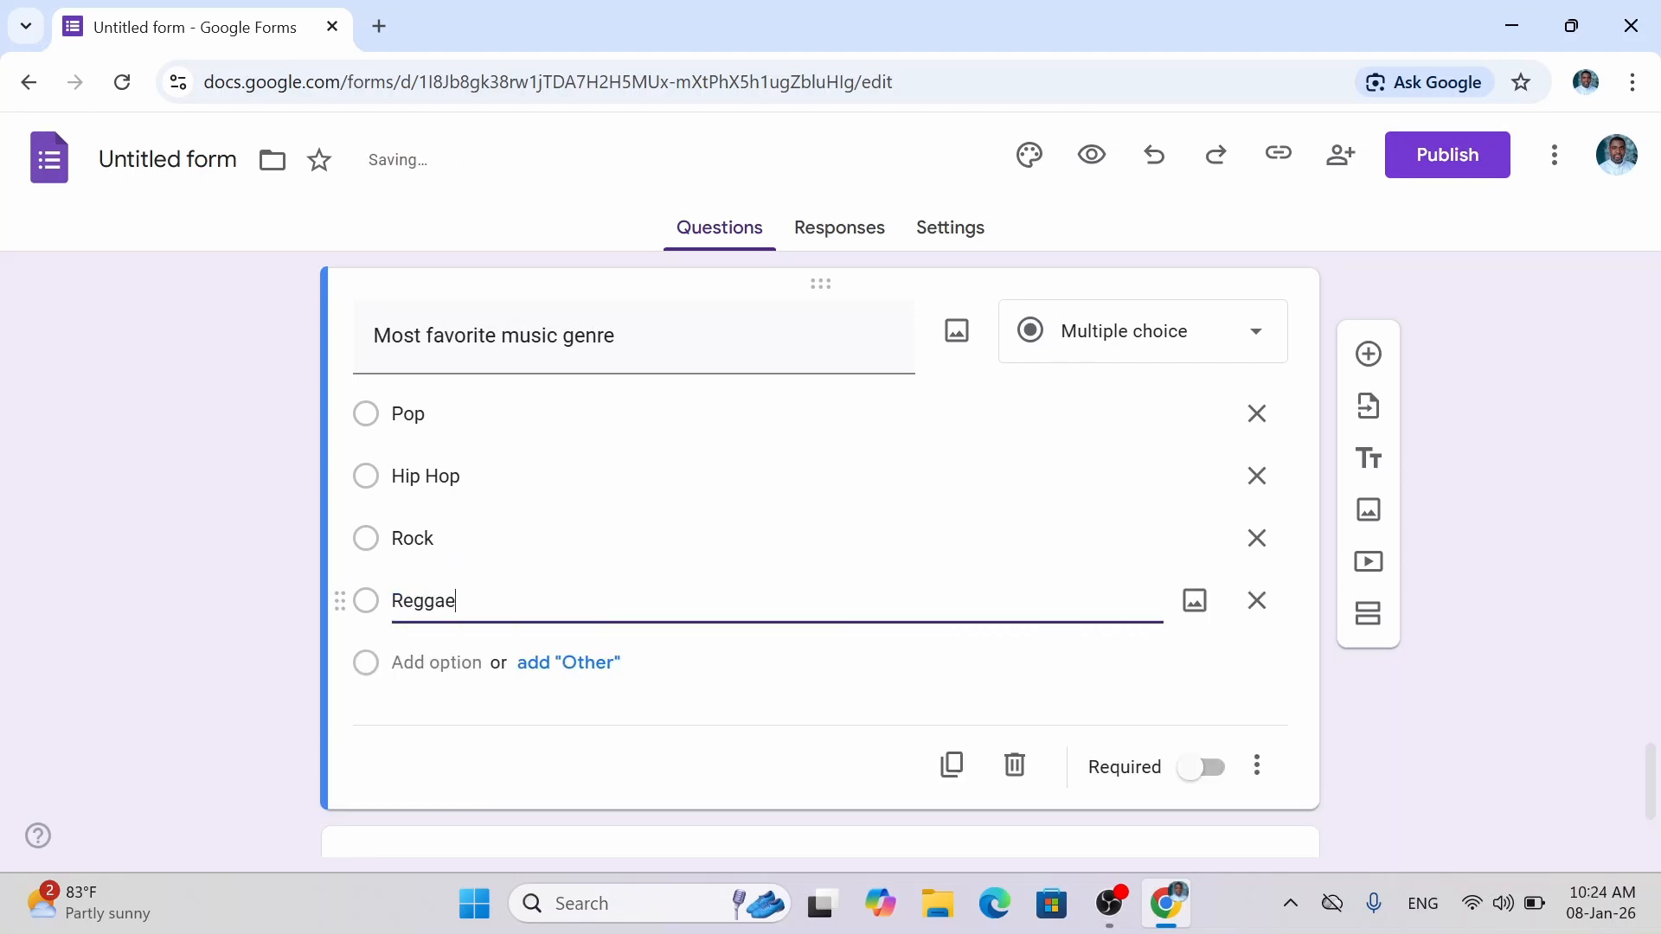
pyautogui.press('Return')
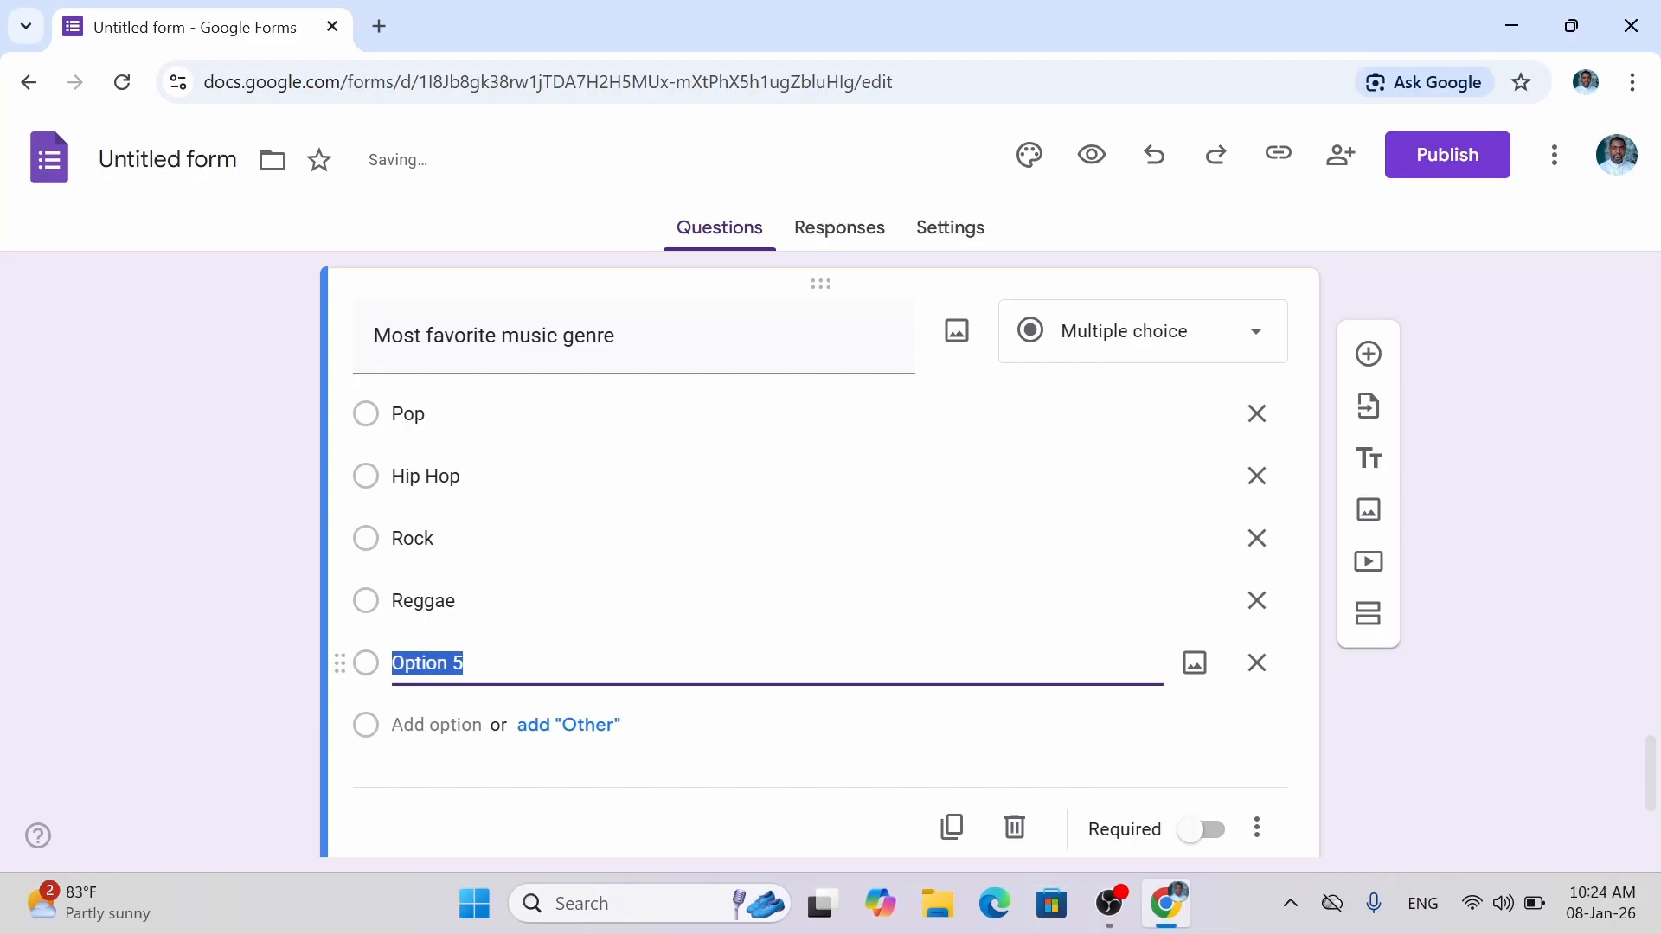
pyautogui.write('R&B')
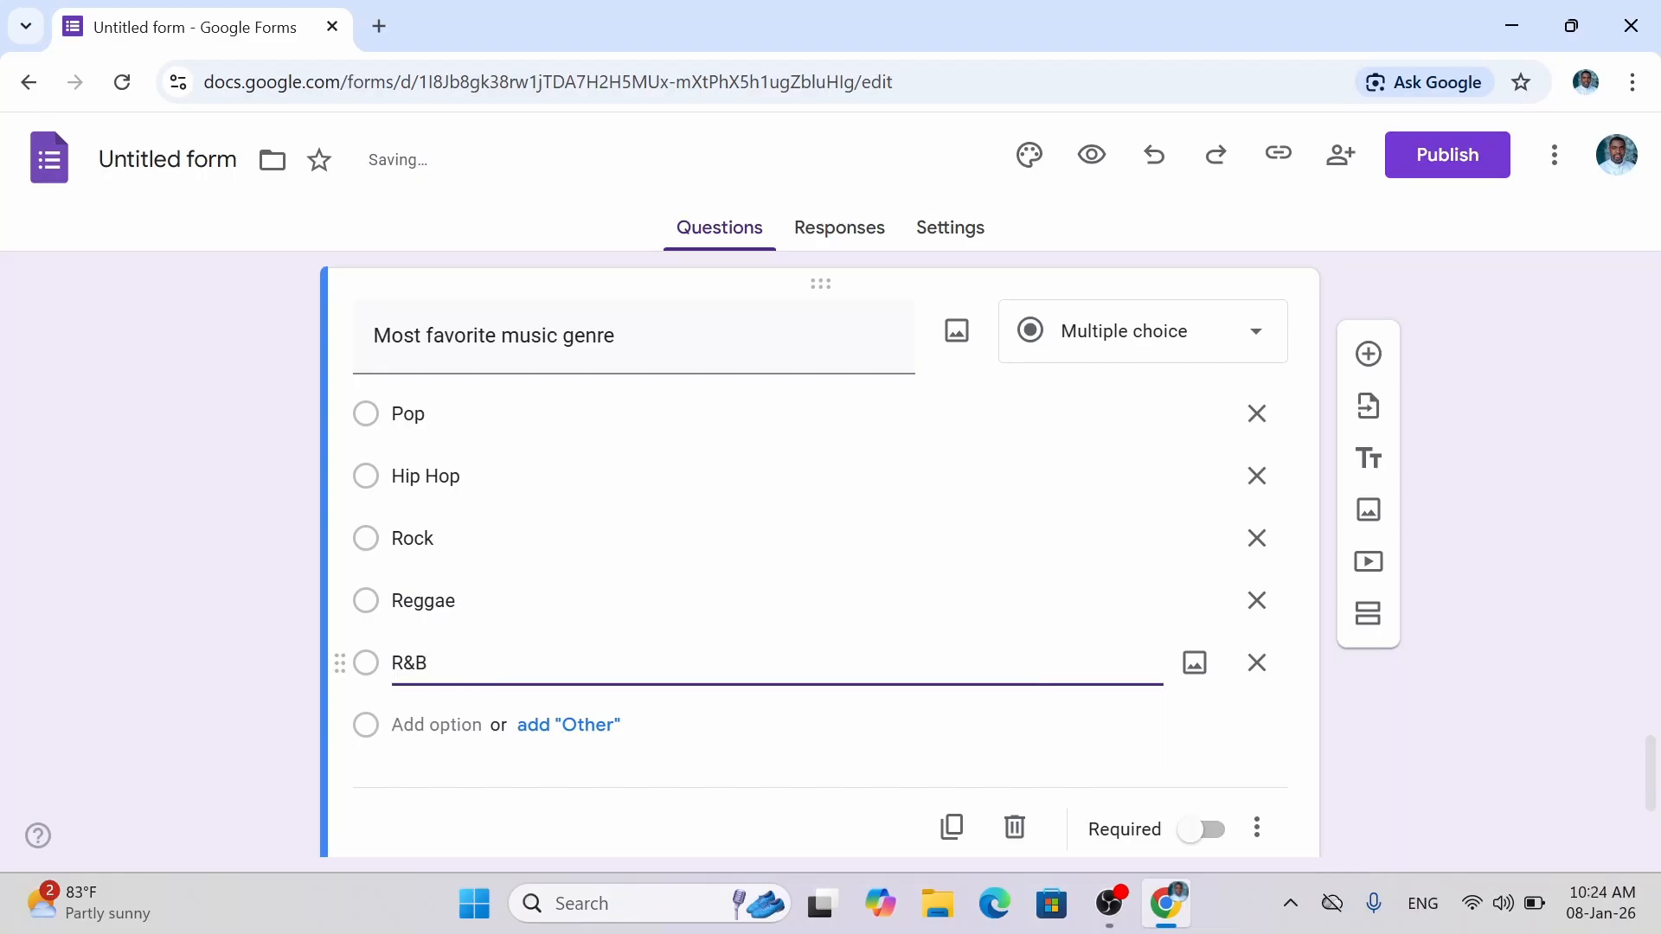
# Add Afrobeats, Classical and Christian / Gospel as further genre choices.
pyautogui.click(437, 725)
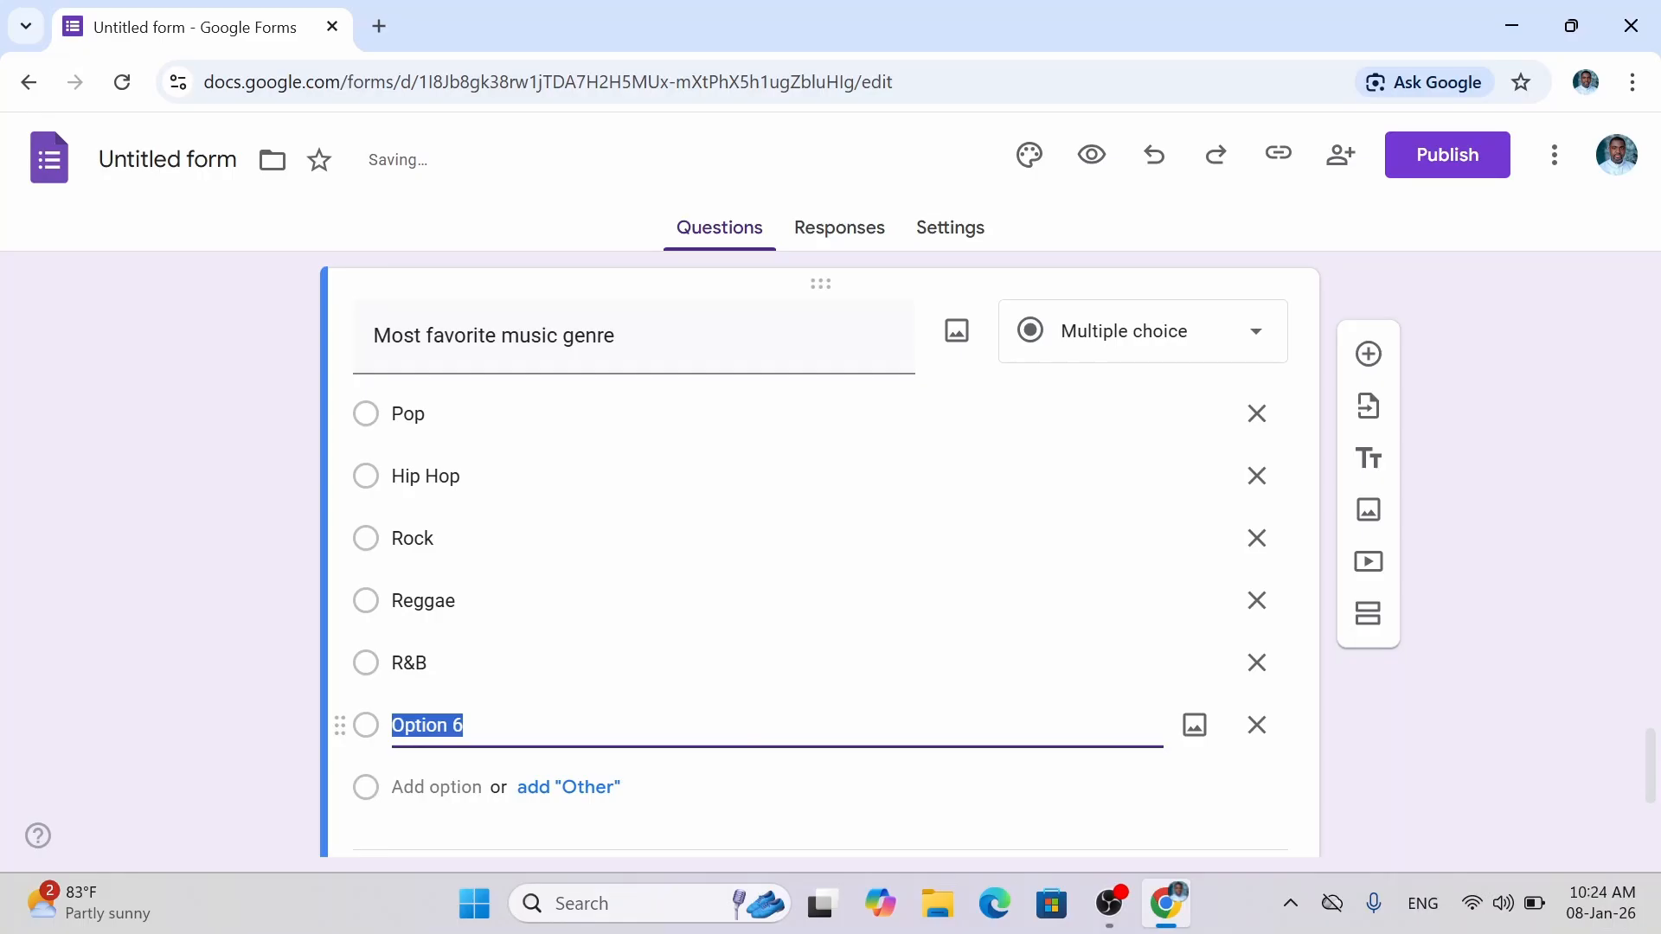
pyautogui.write('Afro')
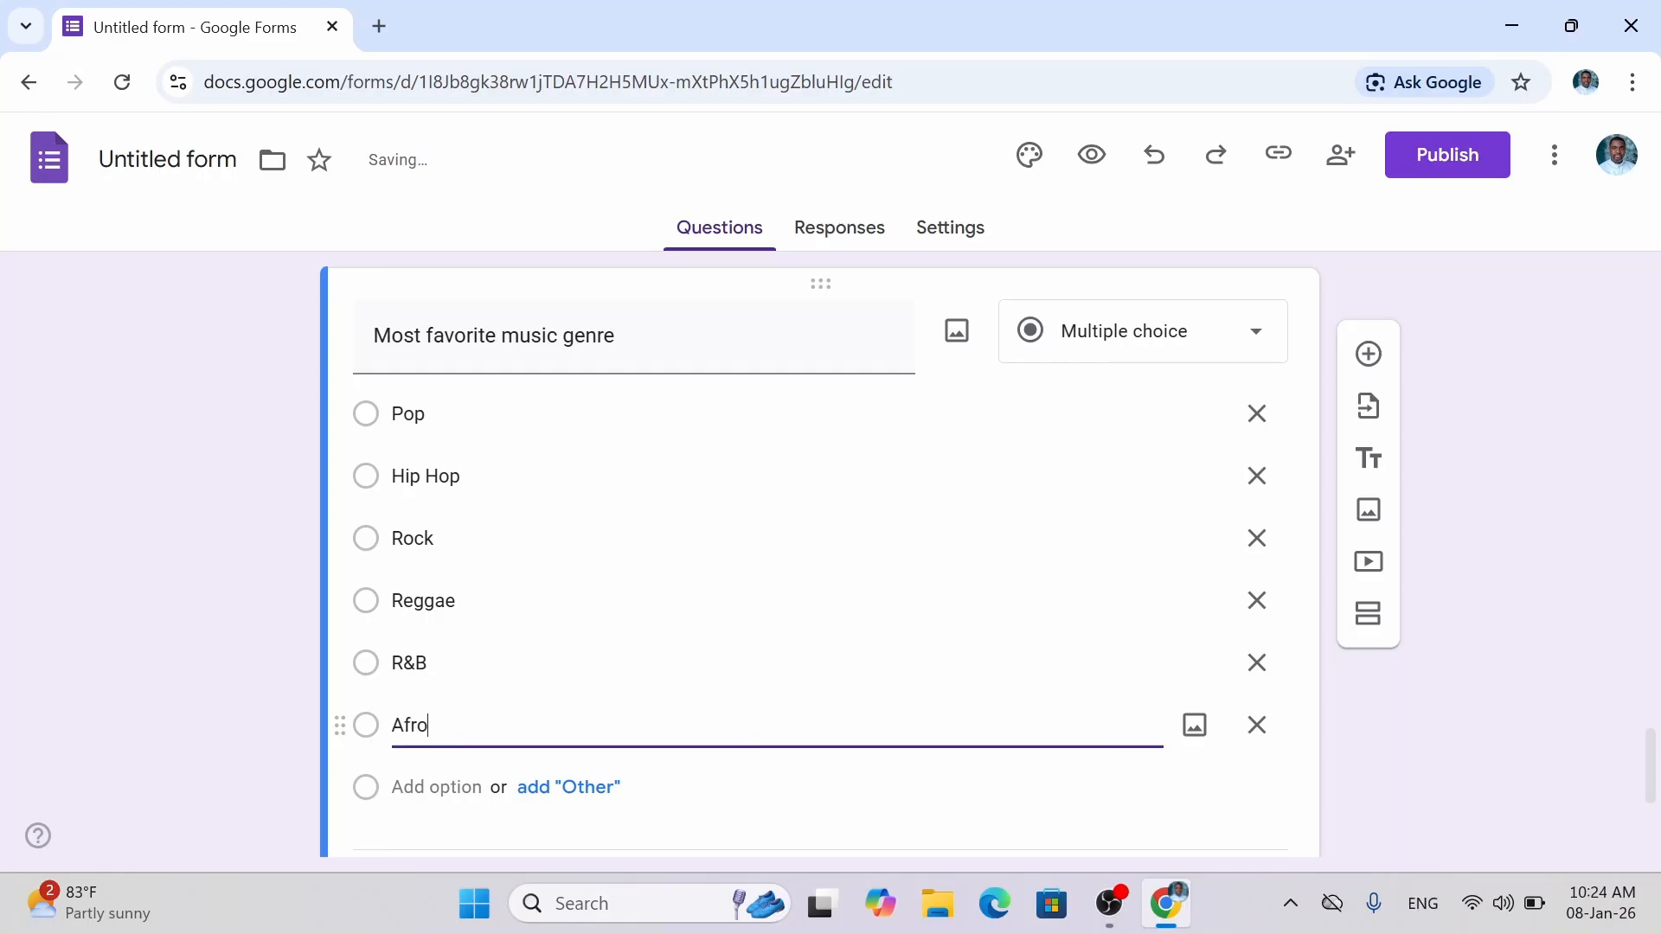
pyautogui.write('beats')
pyautogui.press('Return')
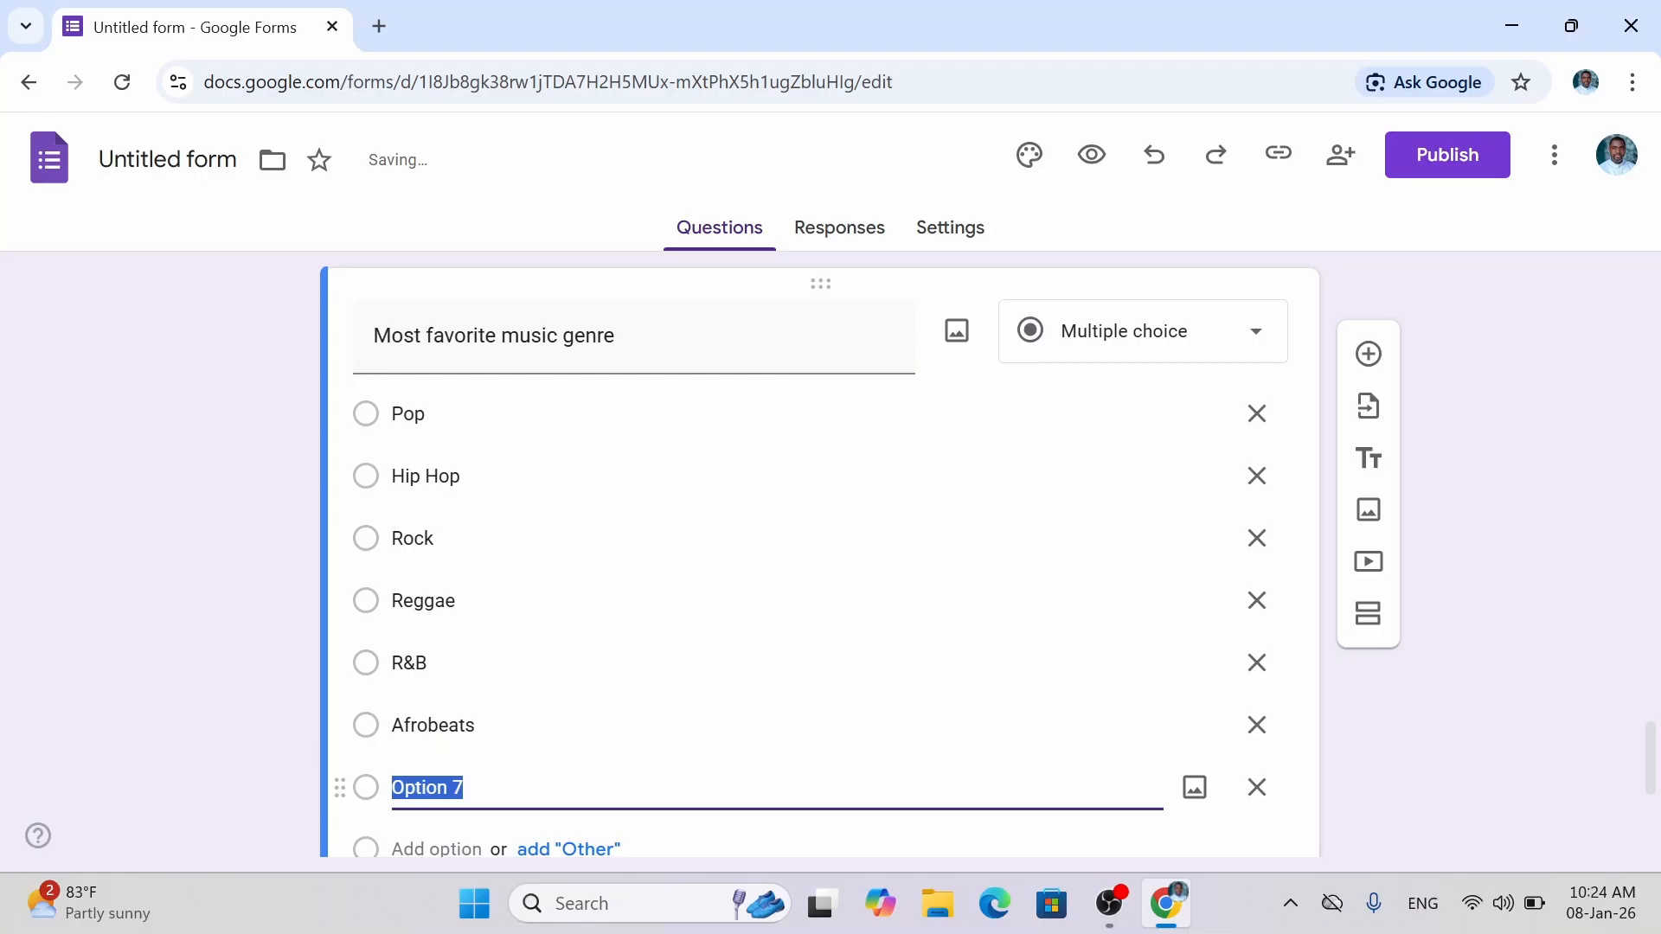
pyautogui.write('c')
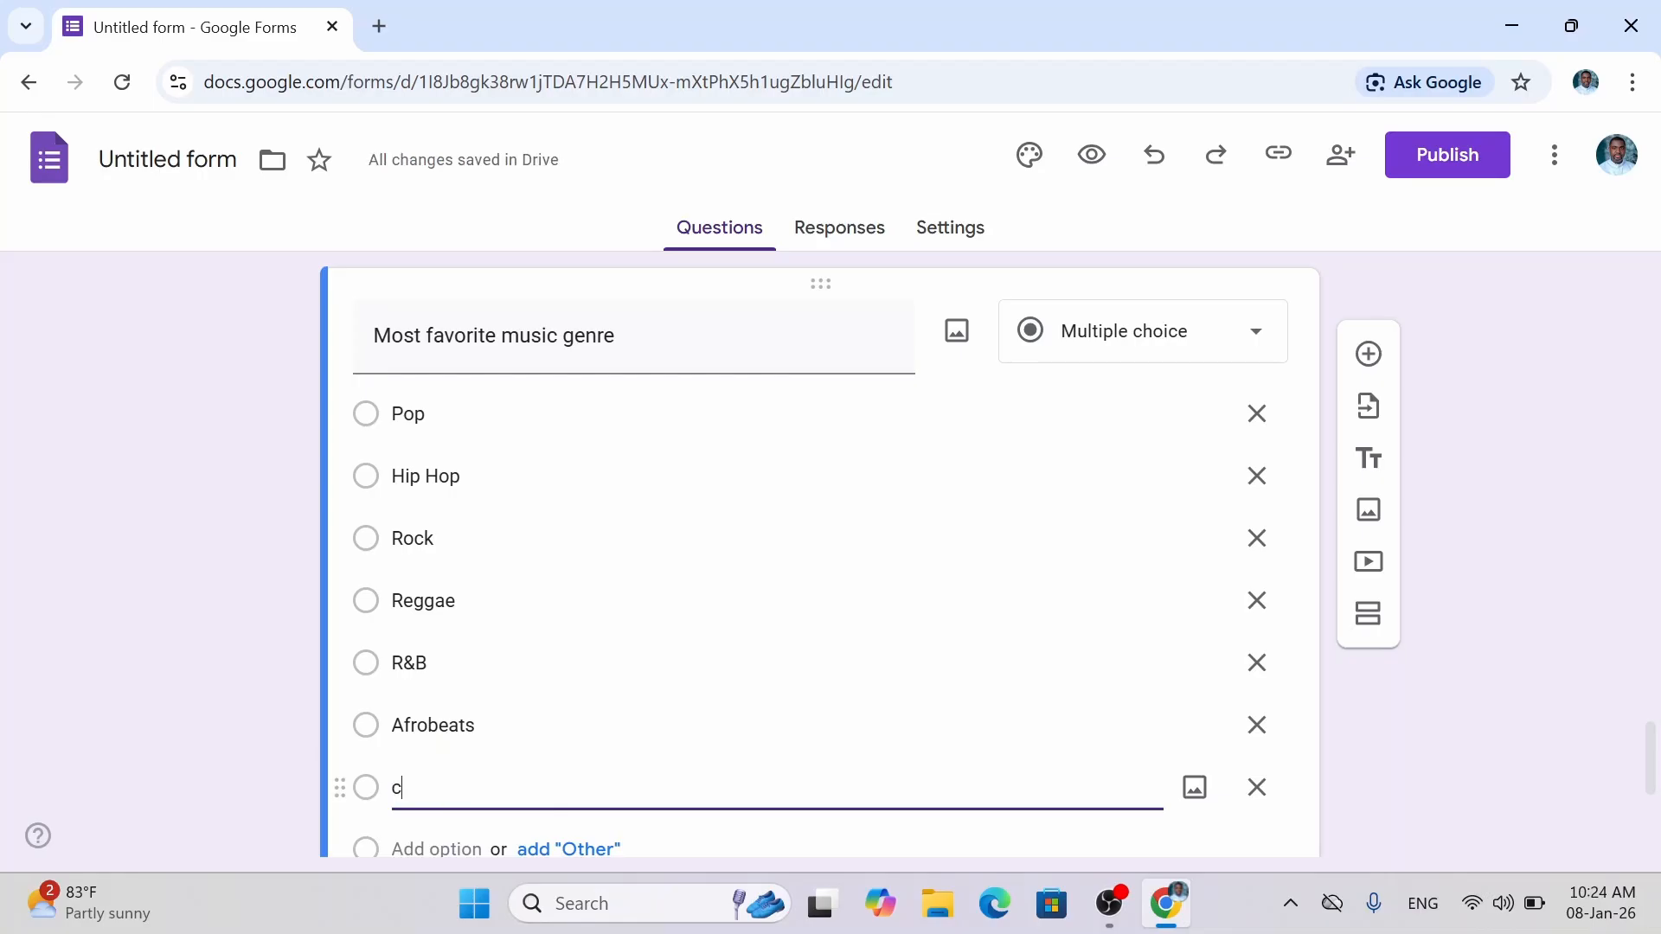
pyautogui.press('BackSpace')
pyautogui.write('Cl')
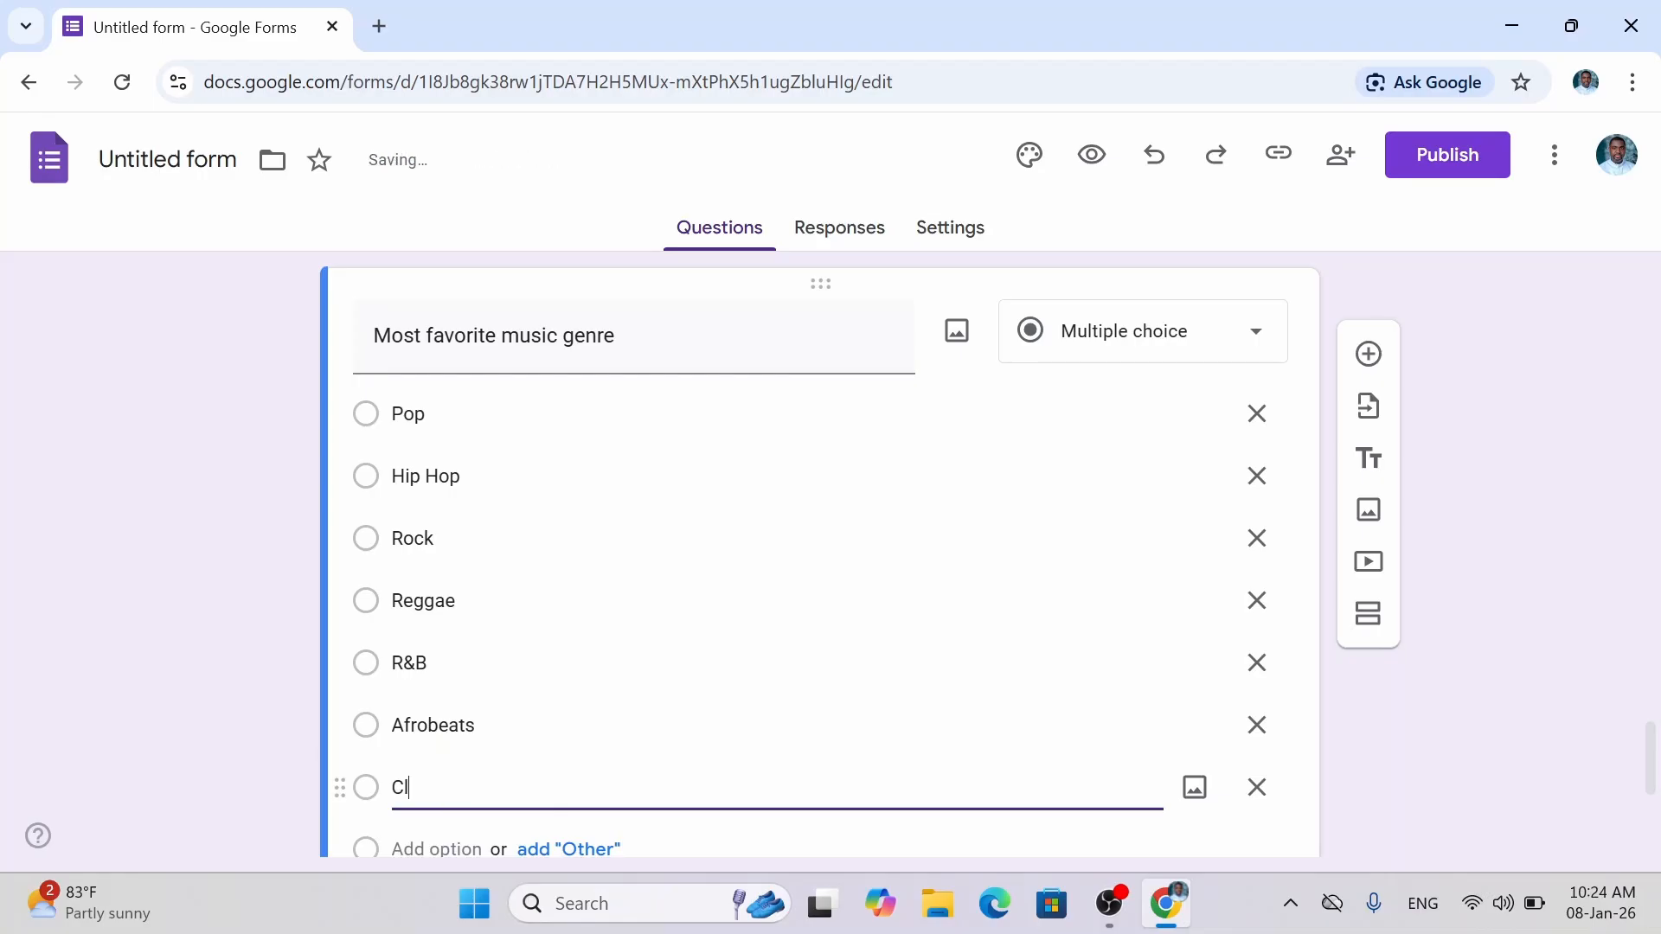
pyautogui.write('assical')
pyautogui.click(435, 849)
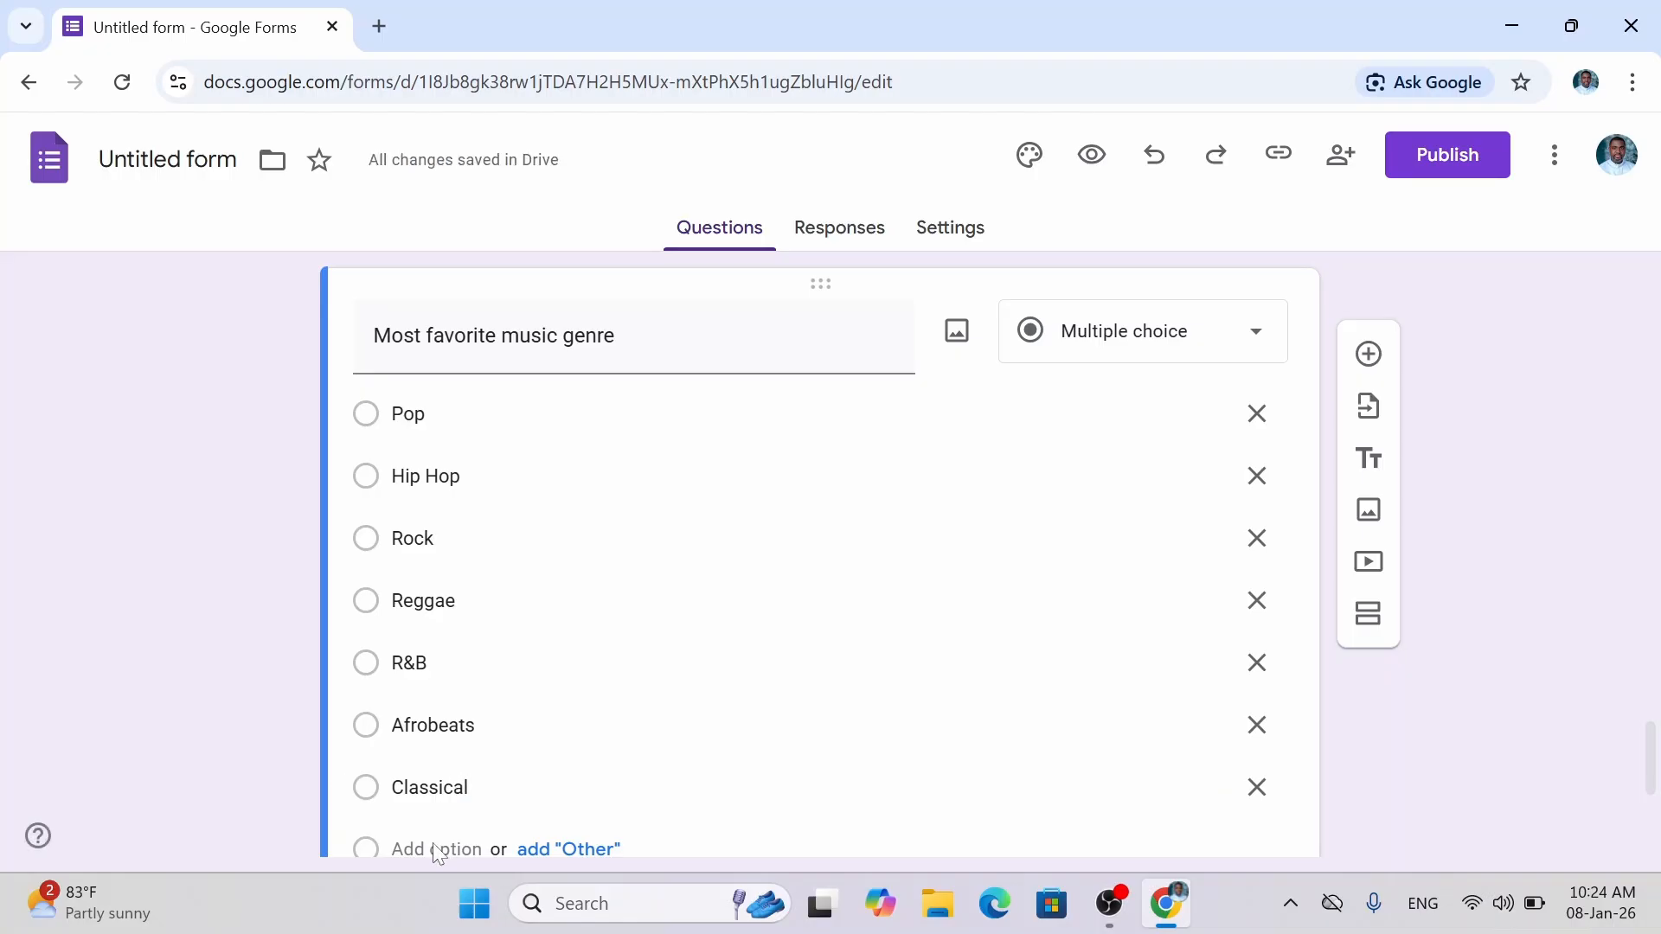
pyautogui.moveTo(1652, 760); pyautogui.dragTo(1651, 791)
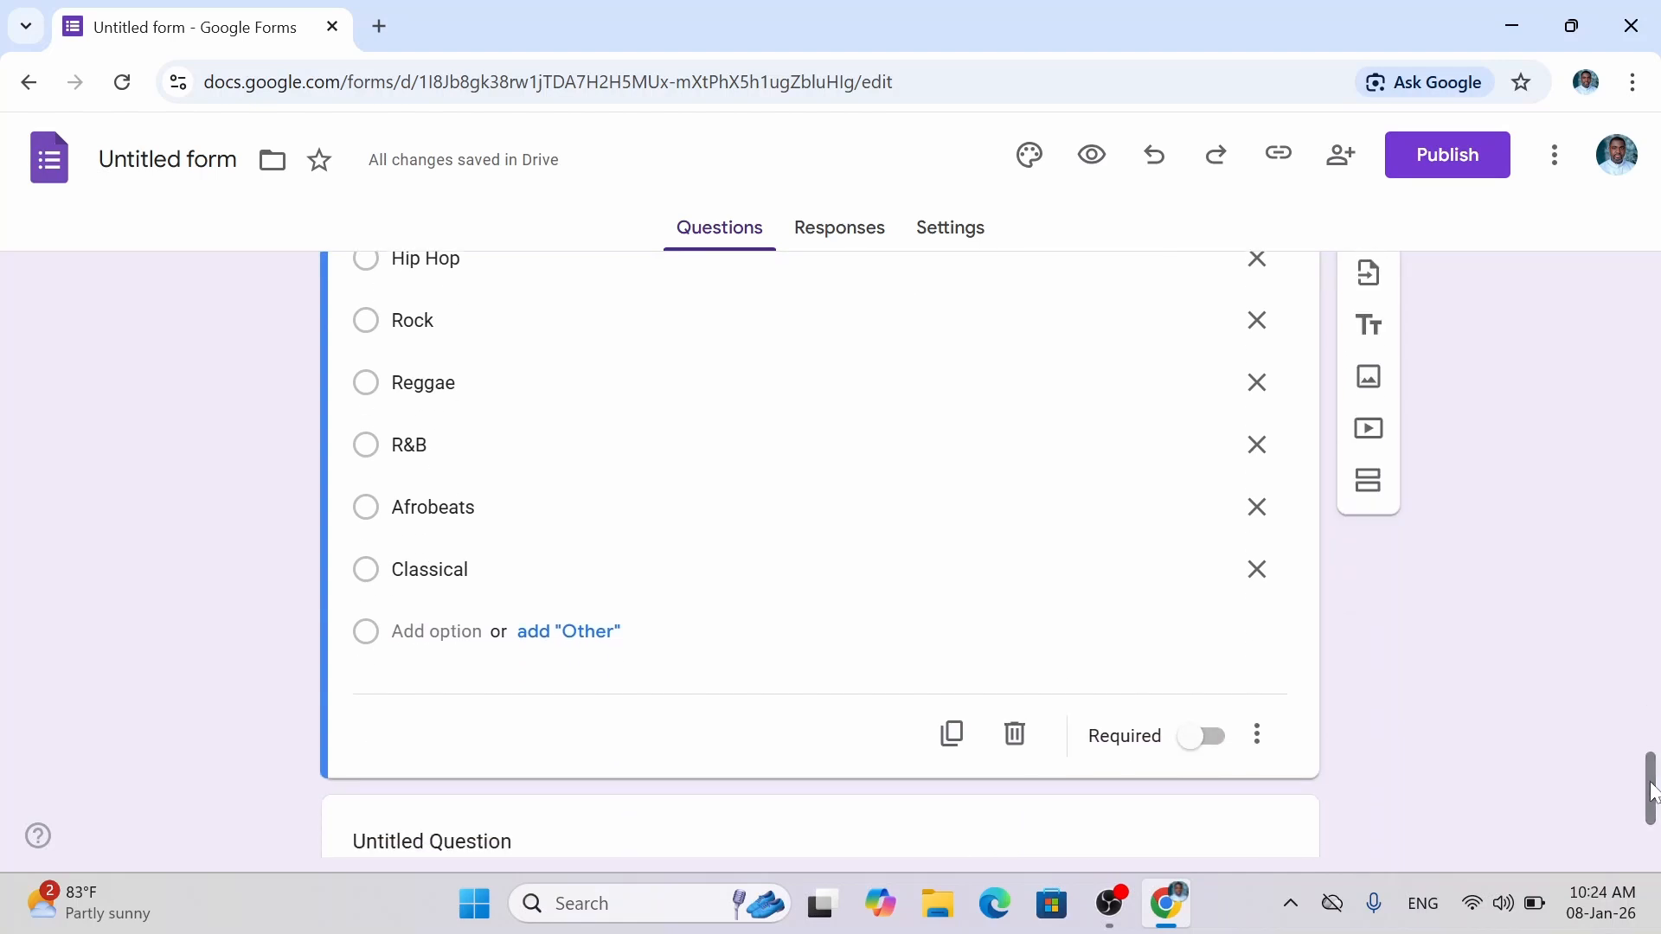
pyautogui.click(437, 632)
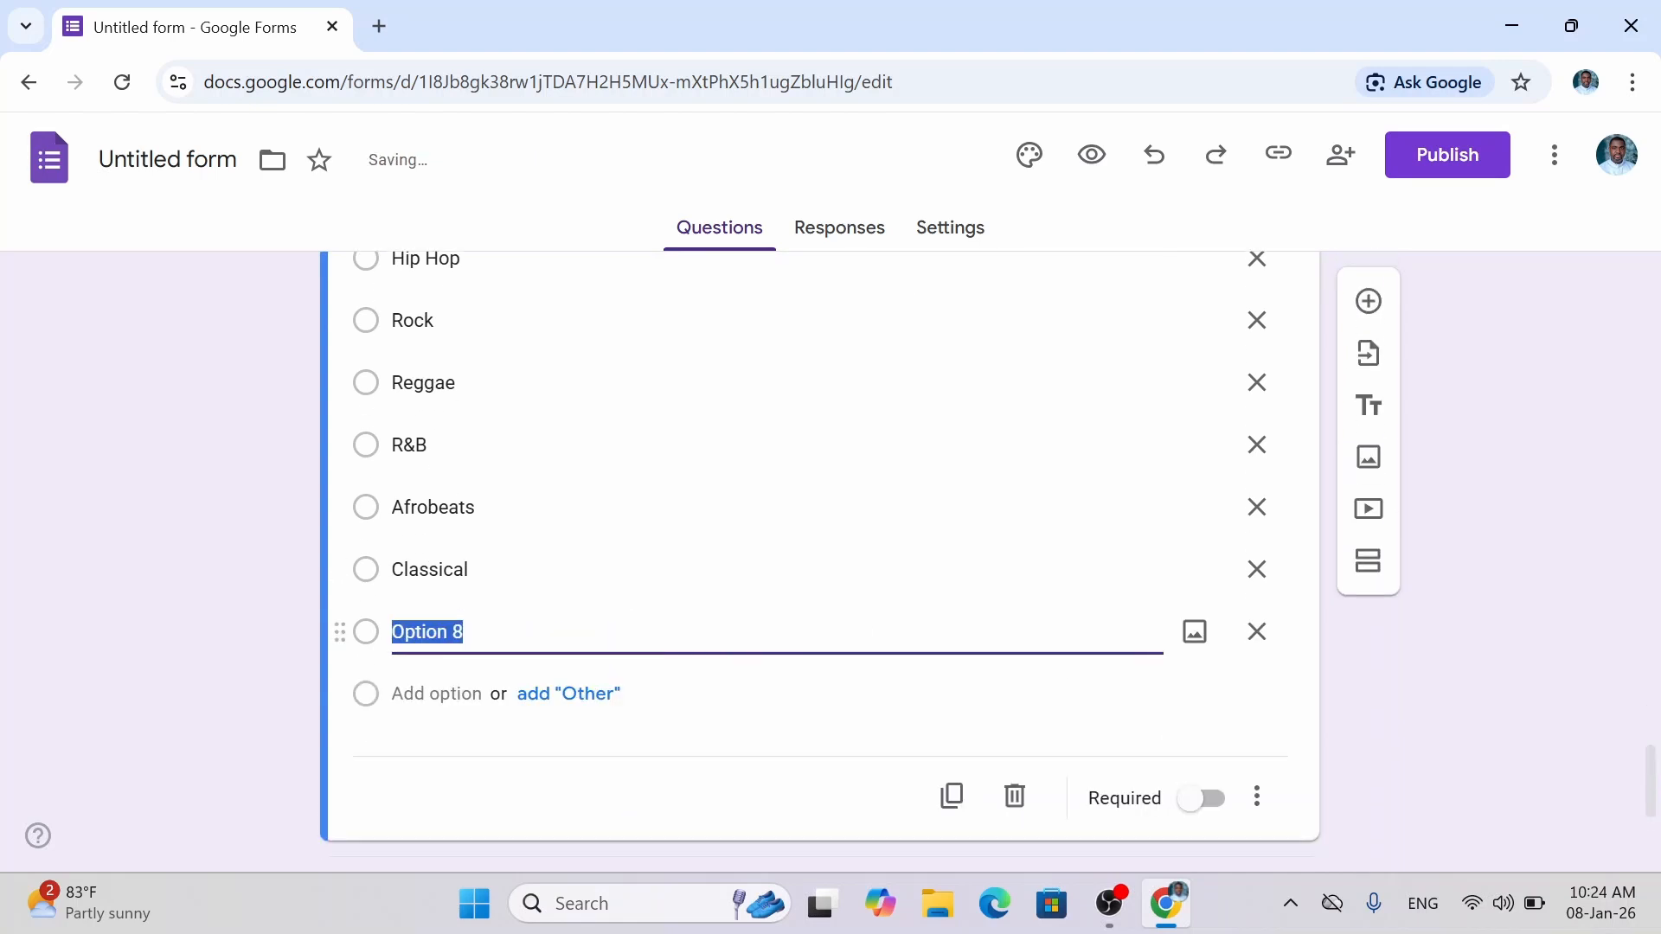
pyautogui.write('Chris')
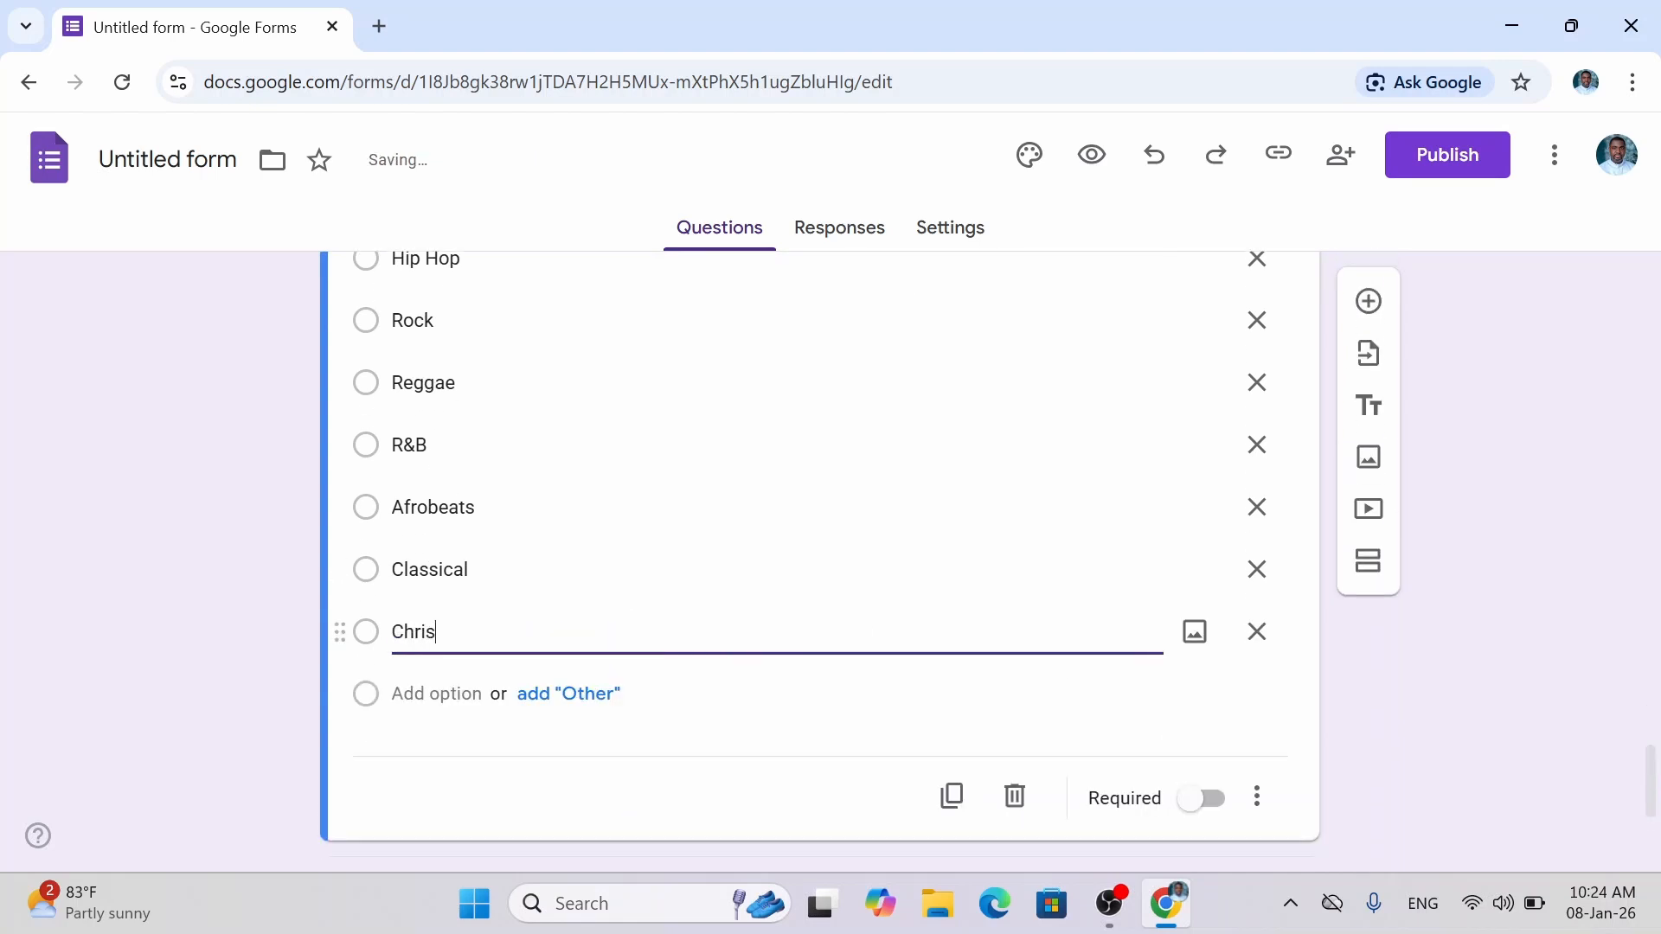
pyautogui.write('tian / Gospel')
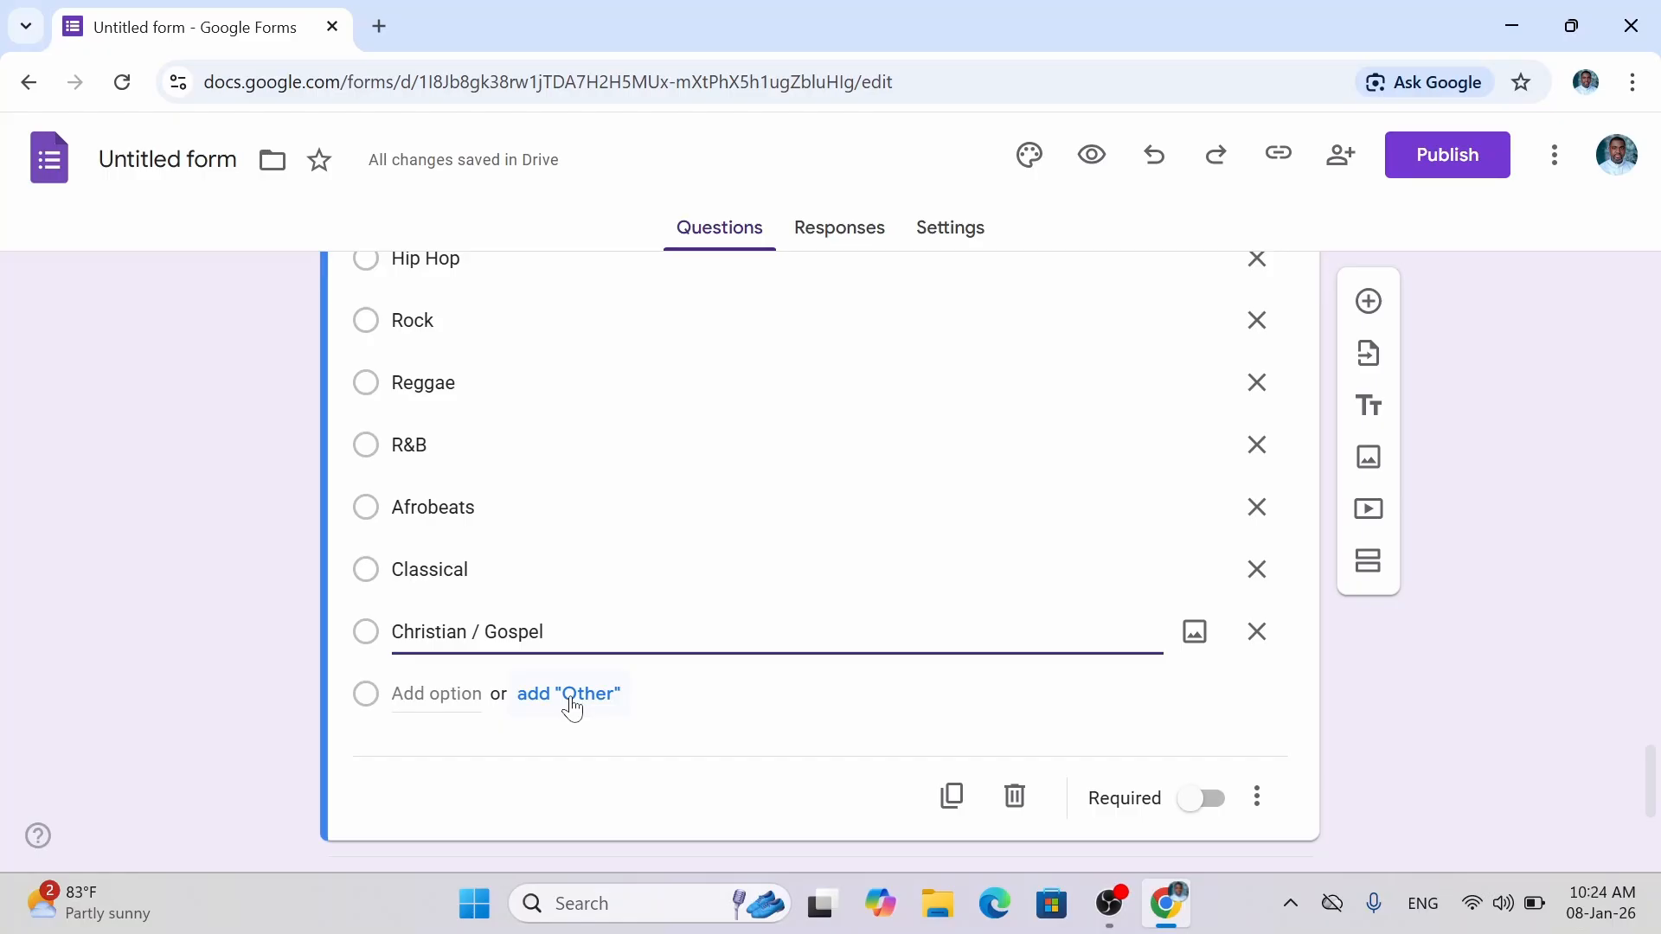
# Give the genre question an 'Other' write-in and 'Prefer not to say' choice, and make it required.
pyautogui.click(570, 694)
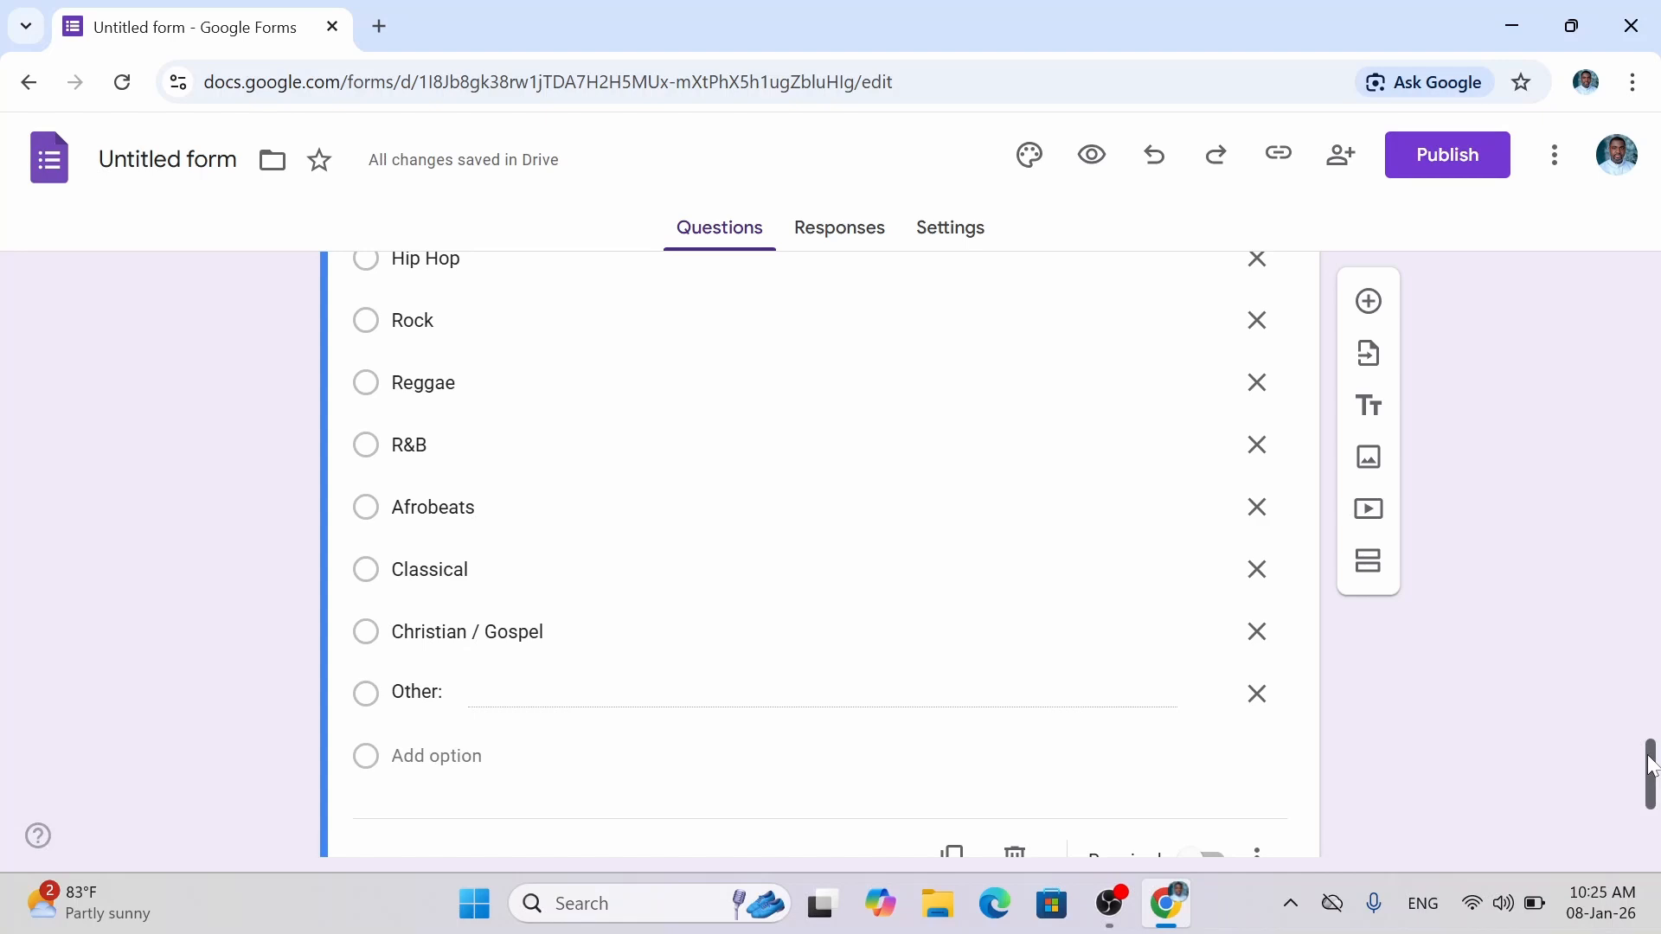
pyautogui.moveTo(1650, 765); pyautogui.dragTo(1650, 801)
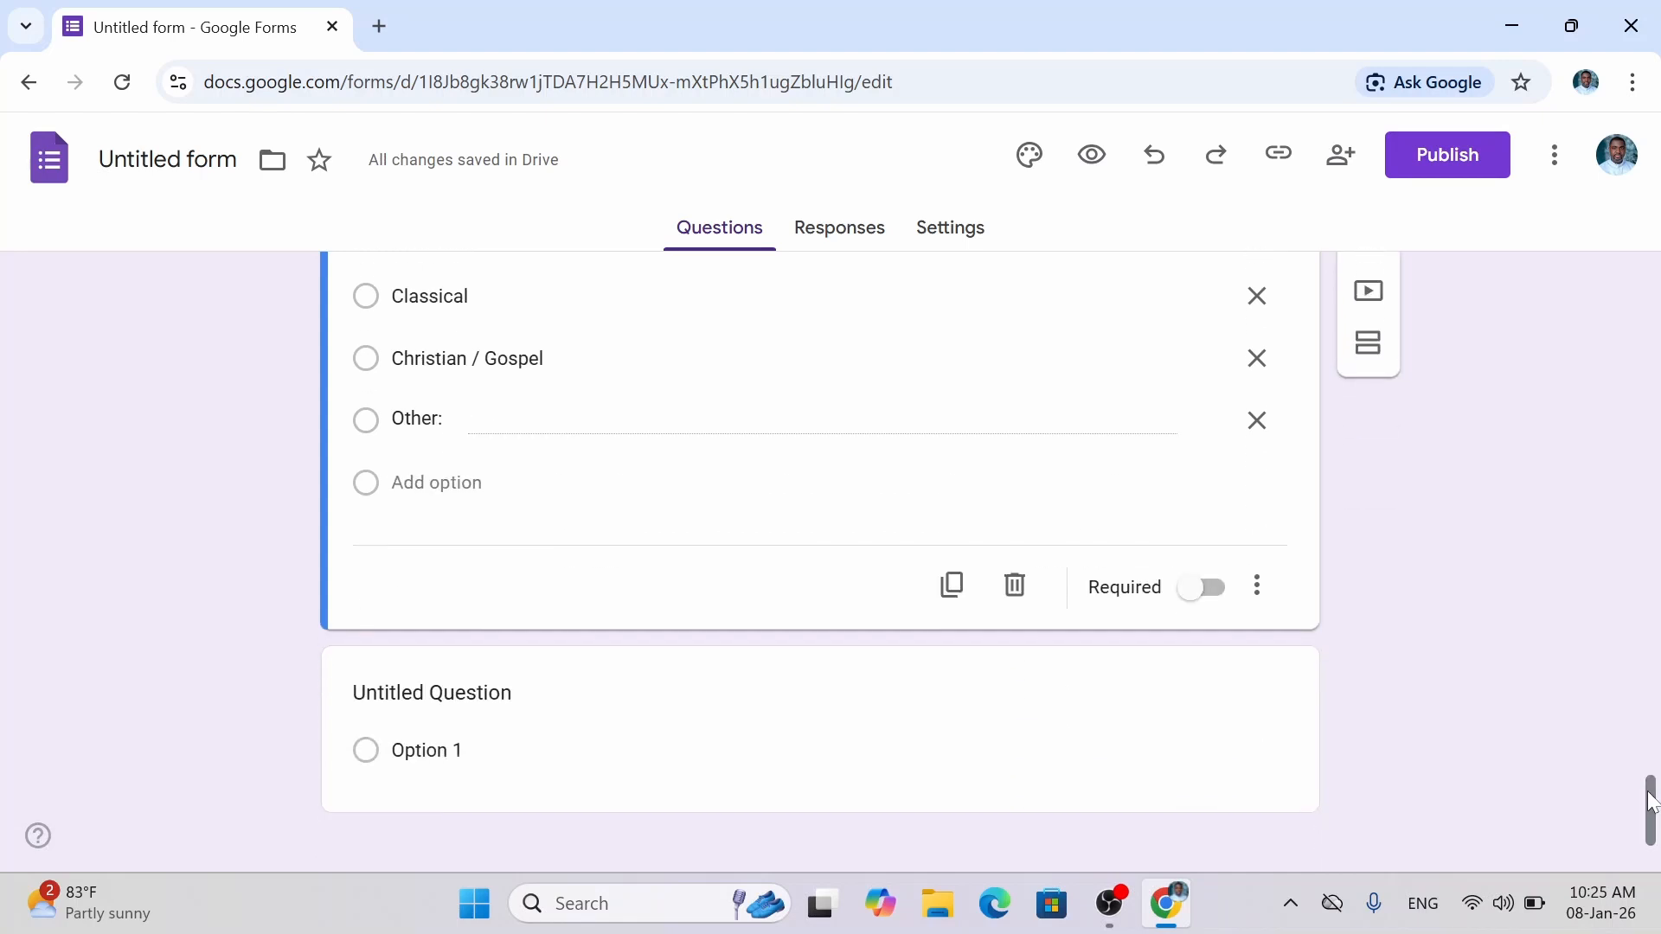
pyautogui.click(1214, 605)
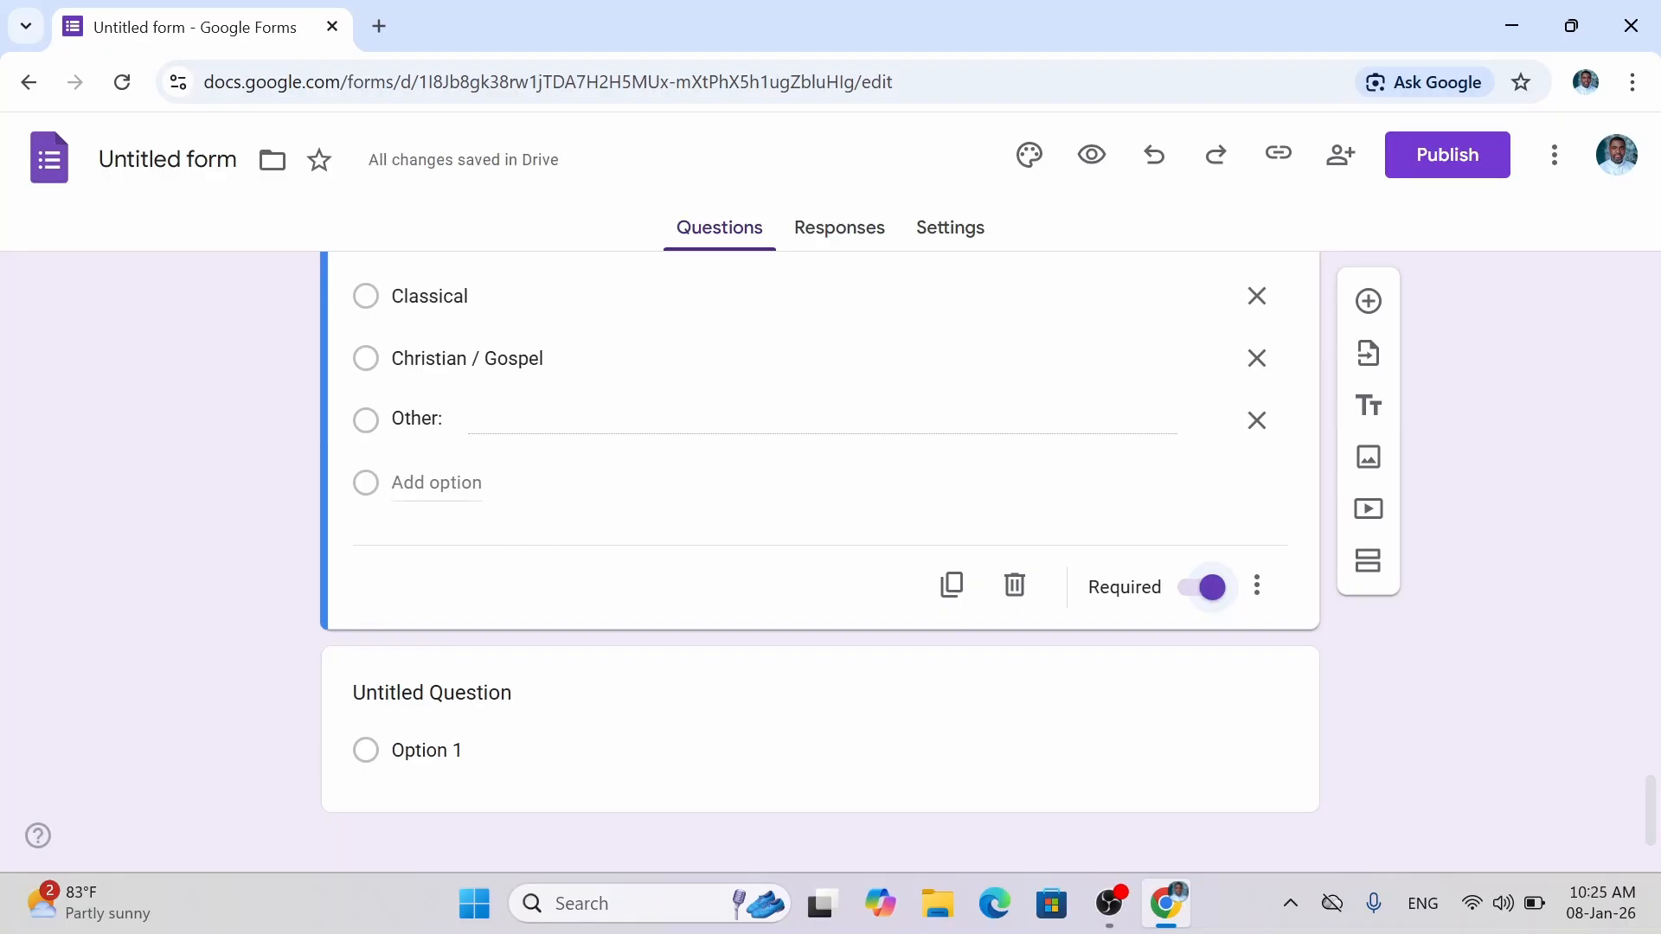
pyautogui.click(472, 489)
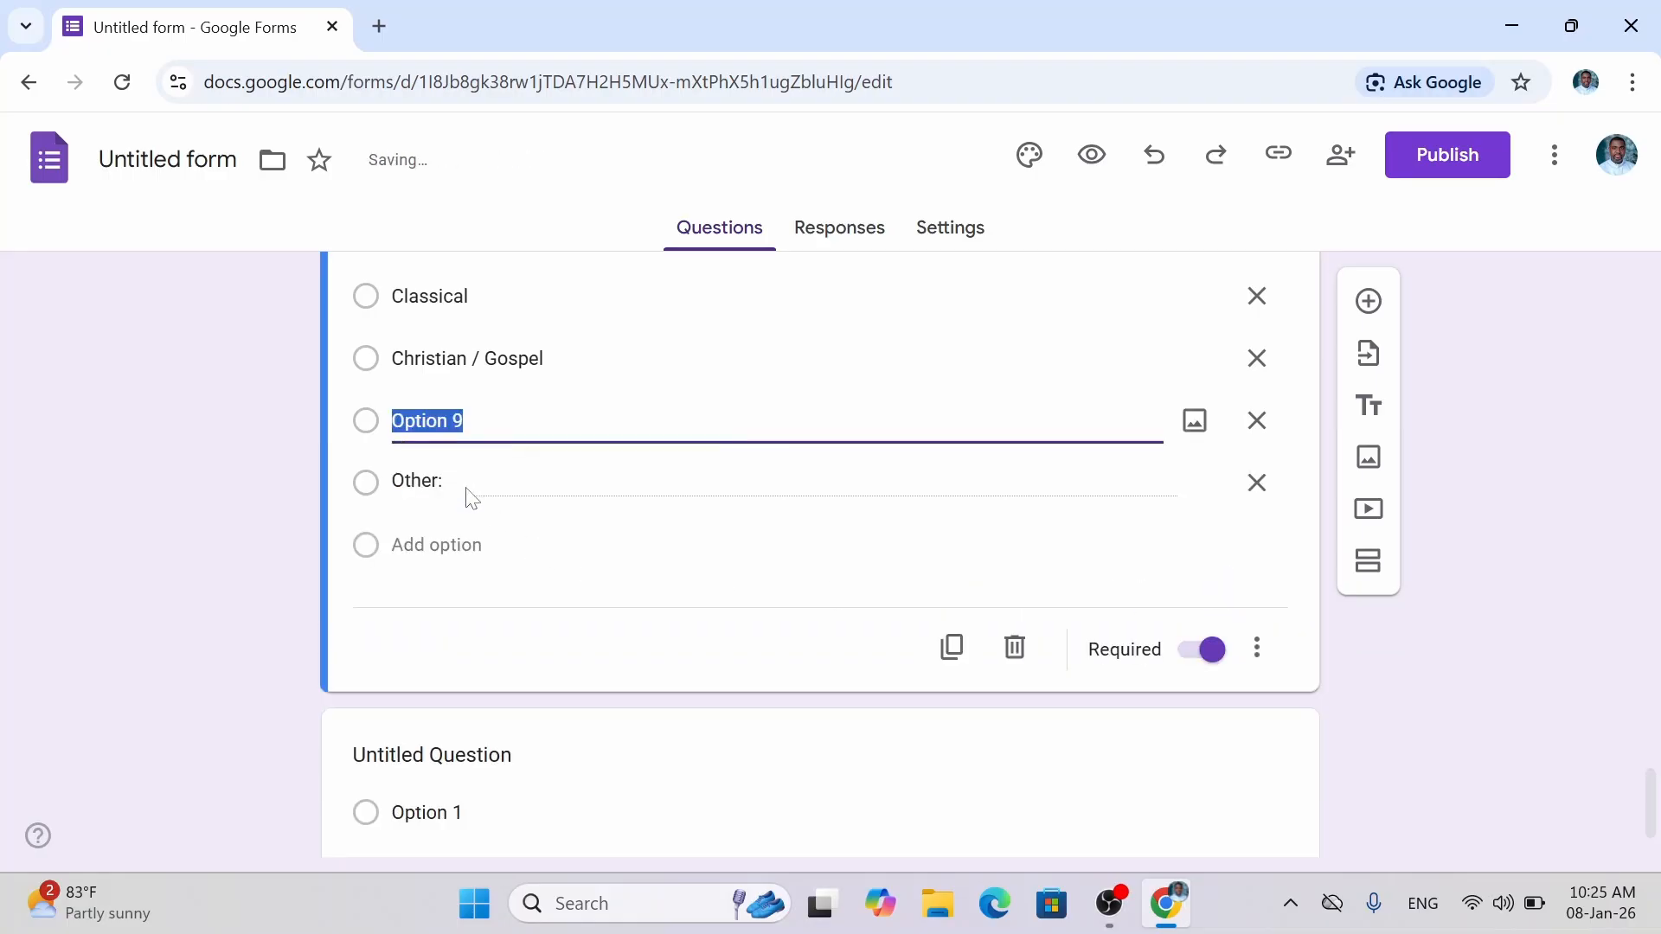
pyautogui.write('Prefer')
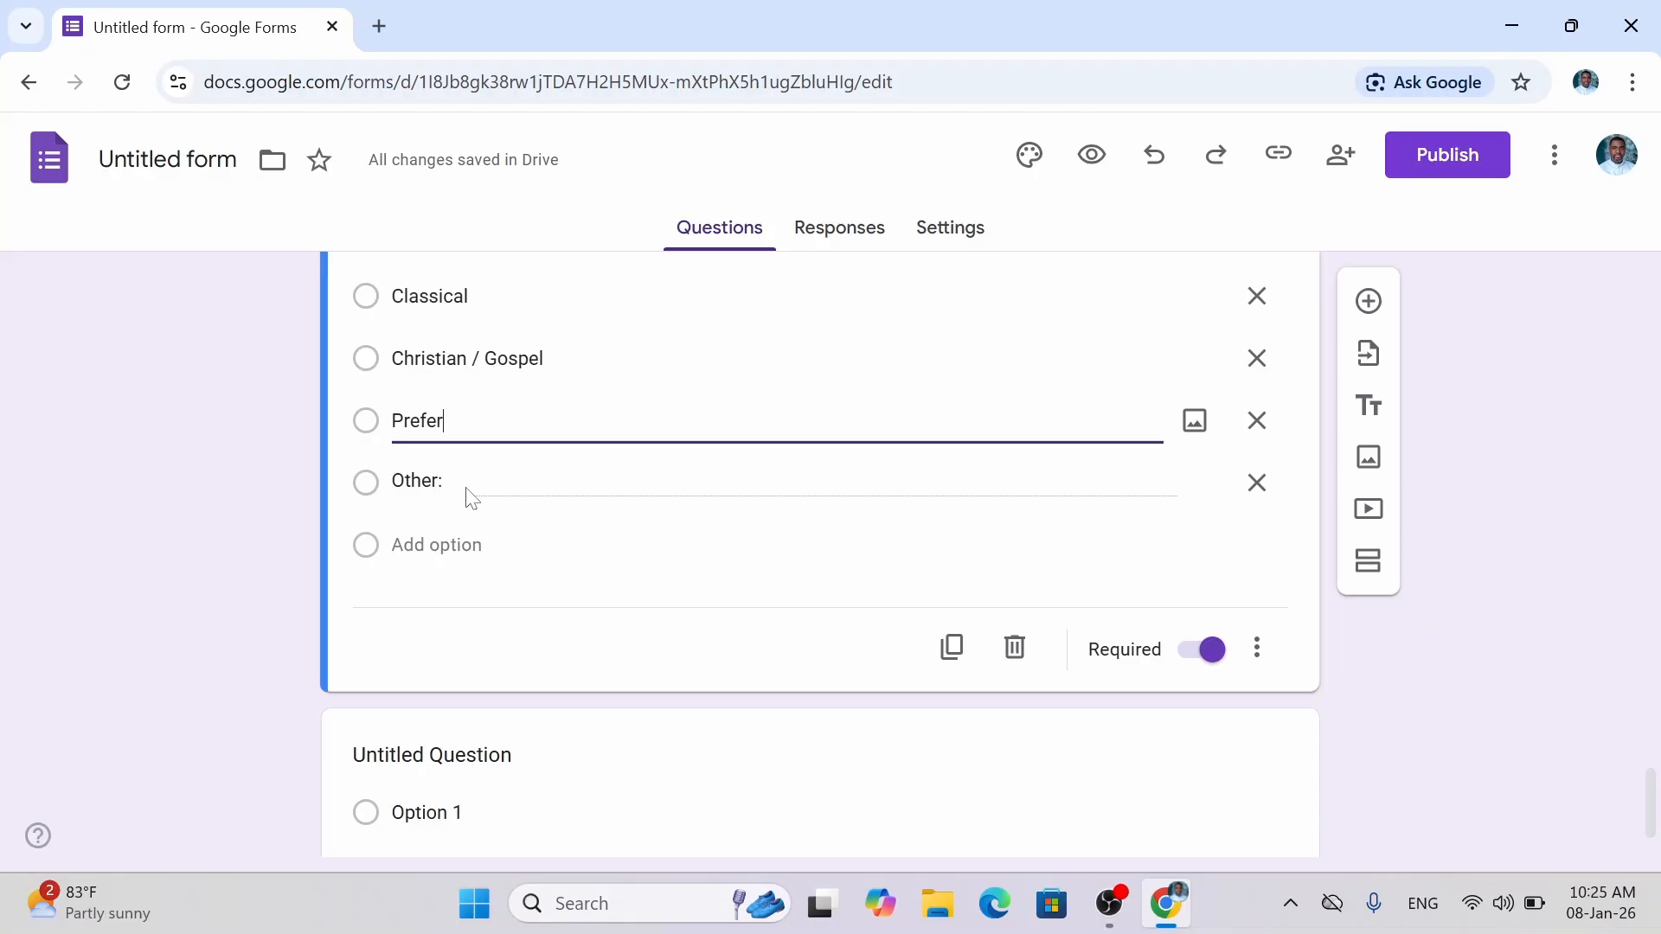
pyautogui.write(' not to say')
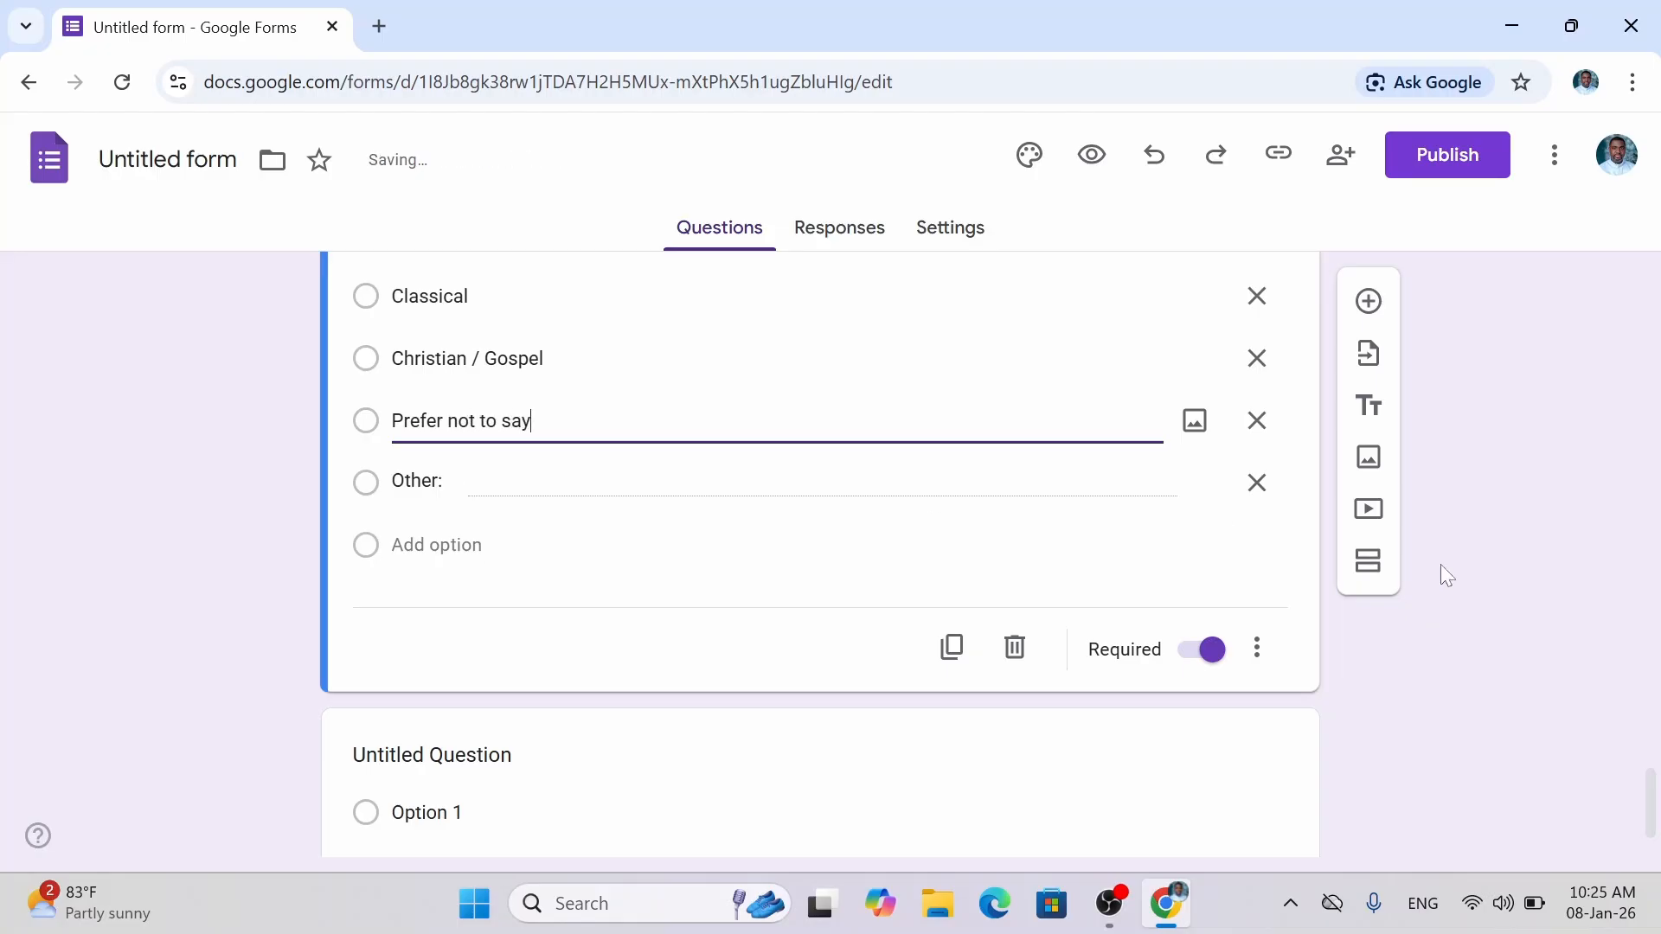
pyautogui.click(1497, 627)
pyautogui.scroll(-1, 1657, 817)
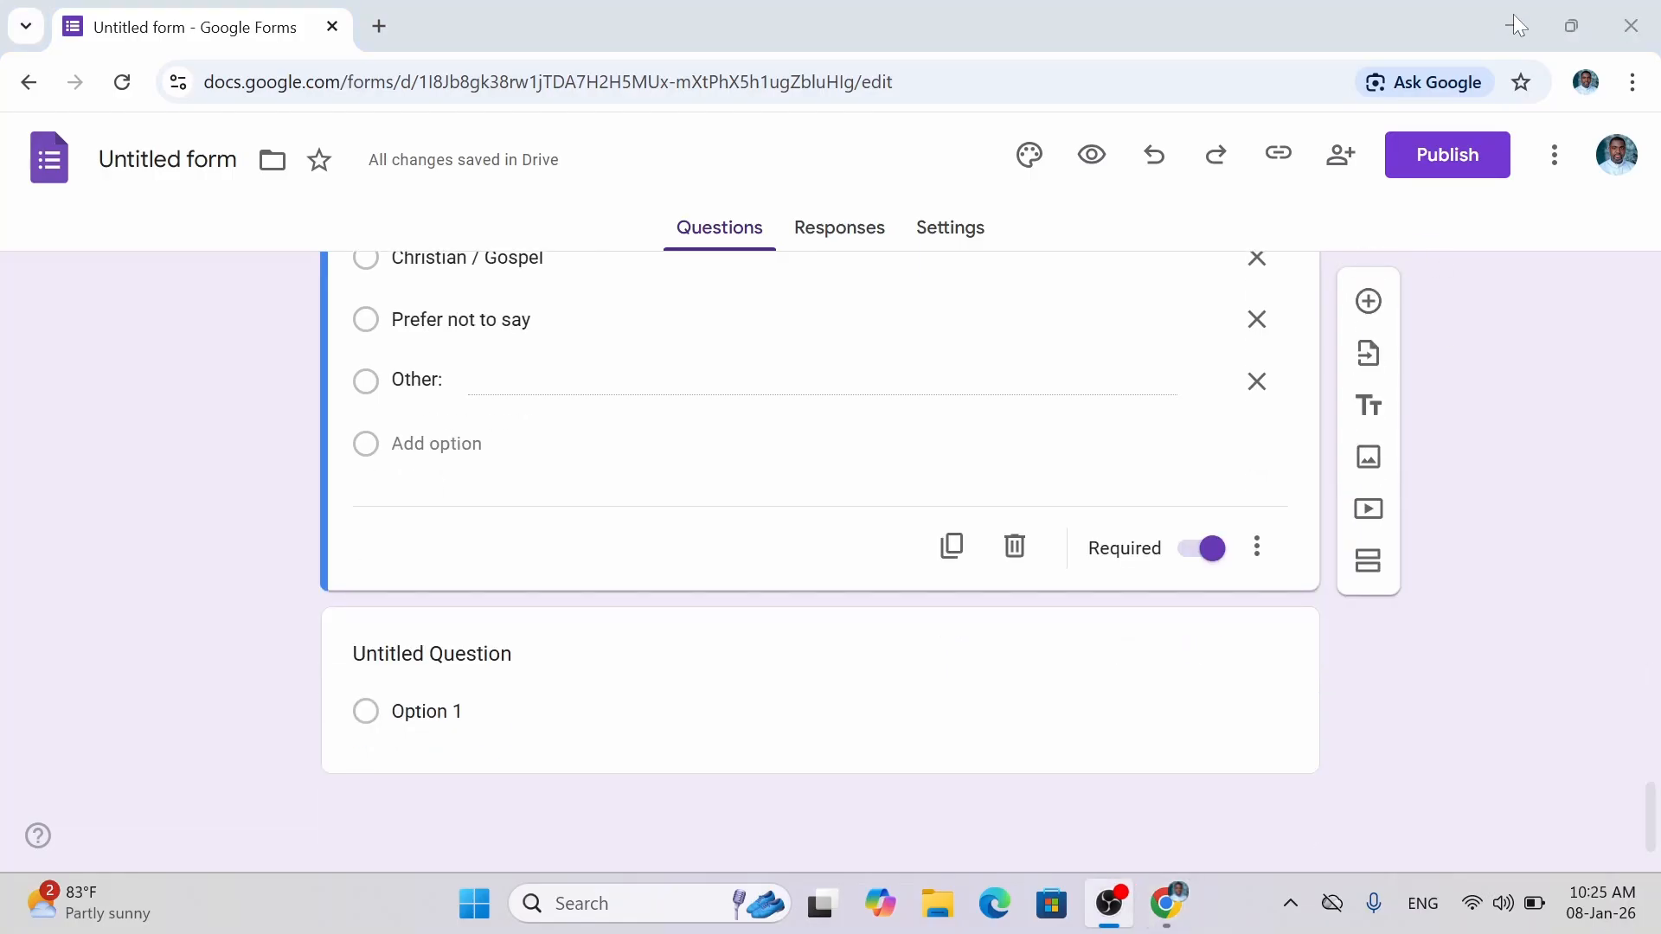
# Insert a question after the music genre question titled 'Favorite Drink' and switch Required on.
pyautogui.click(1514, 24)
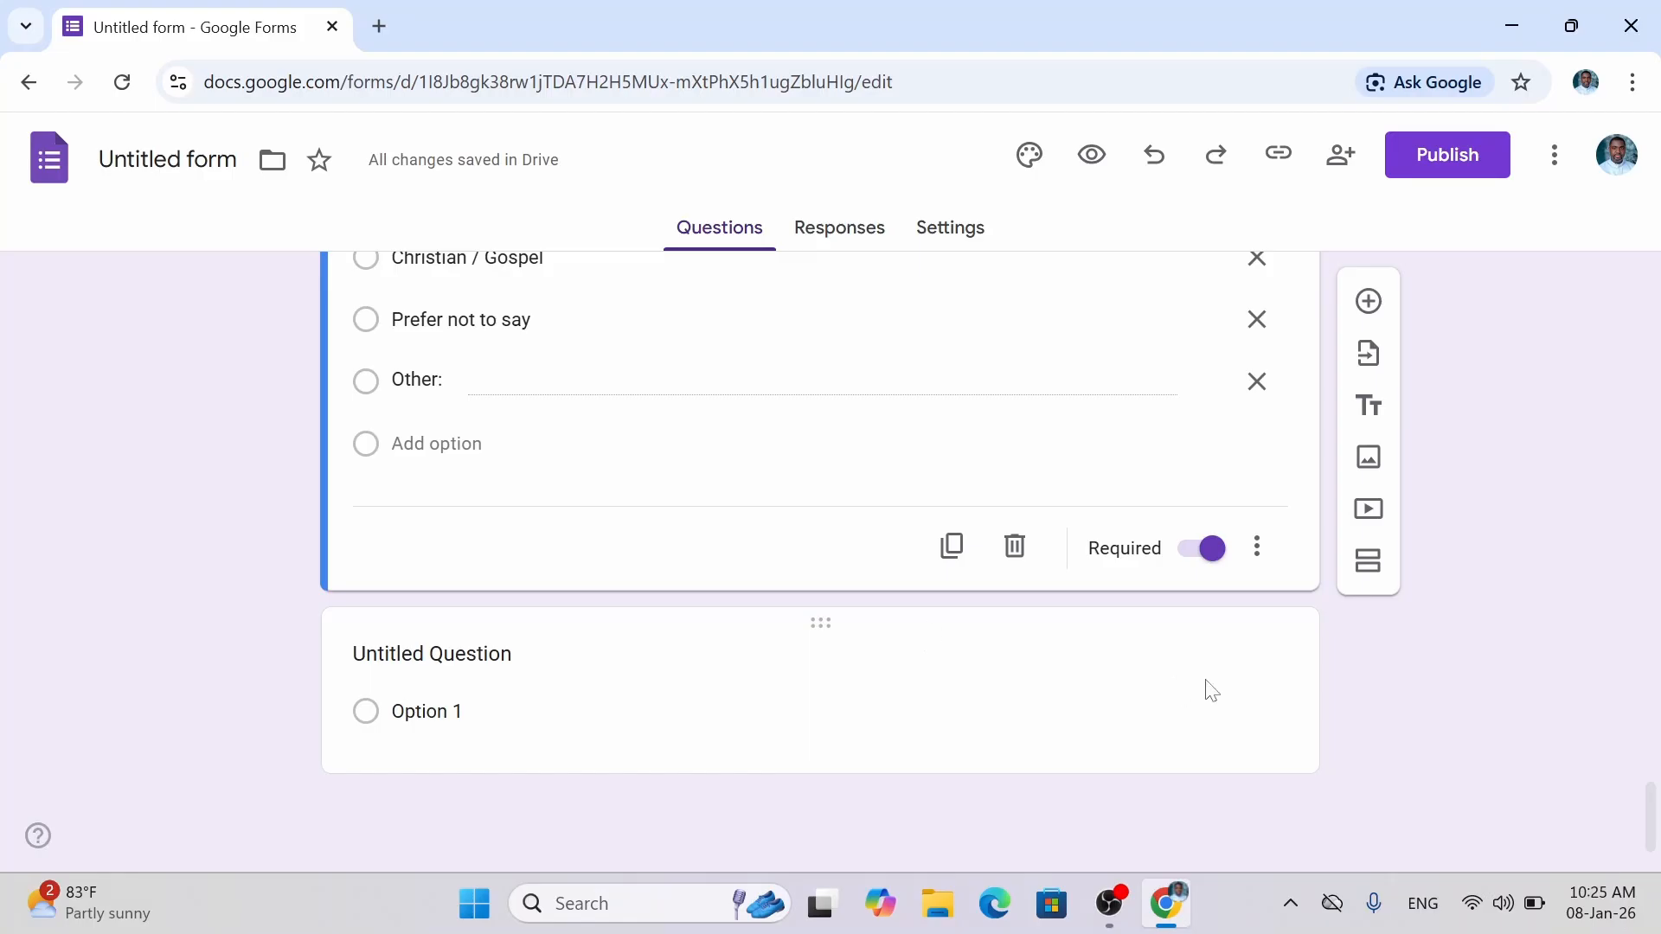
pyautogui.click(1368, 303)
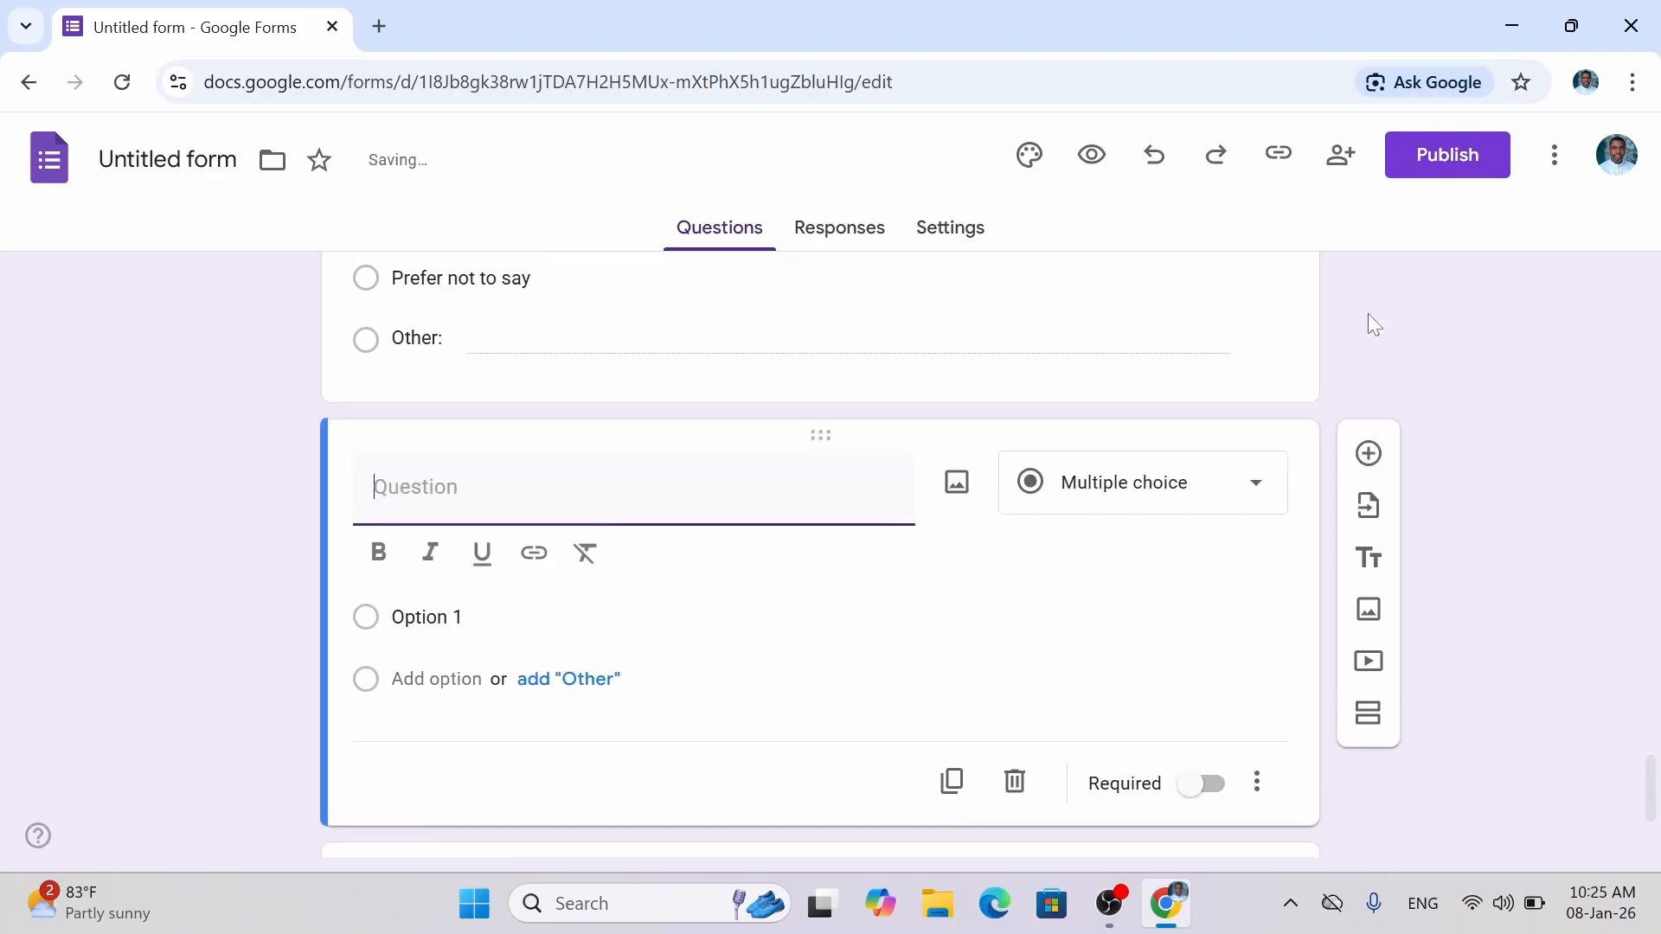
pyautogui.moveTo(1658, 794)
pyautogui.mouseDown()
pyautogui.moveTo(1659, 825)
pyautogui.moveTo(1659, 786)
pyautogui.mouseUp()
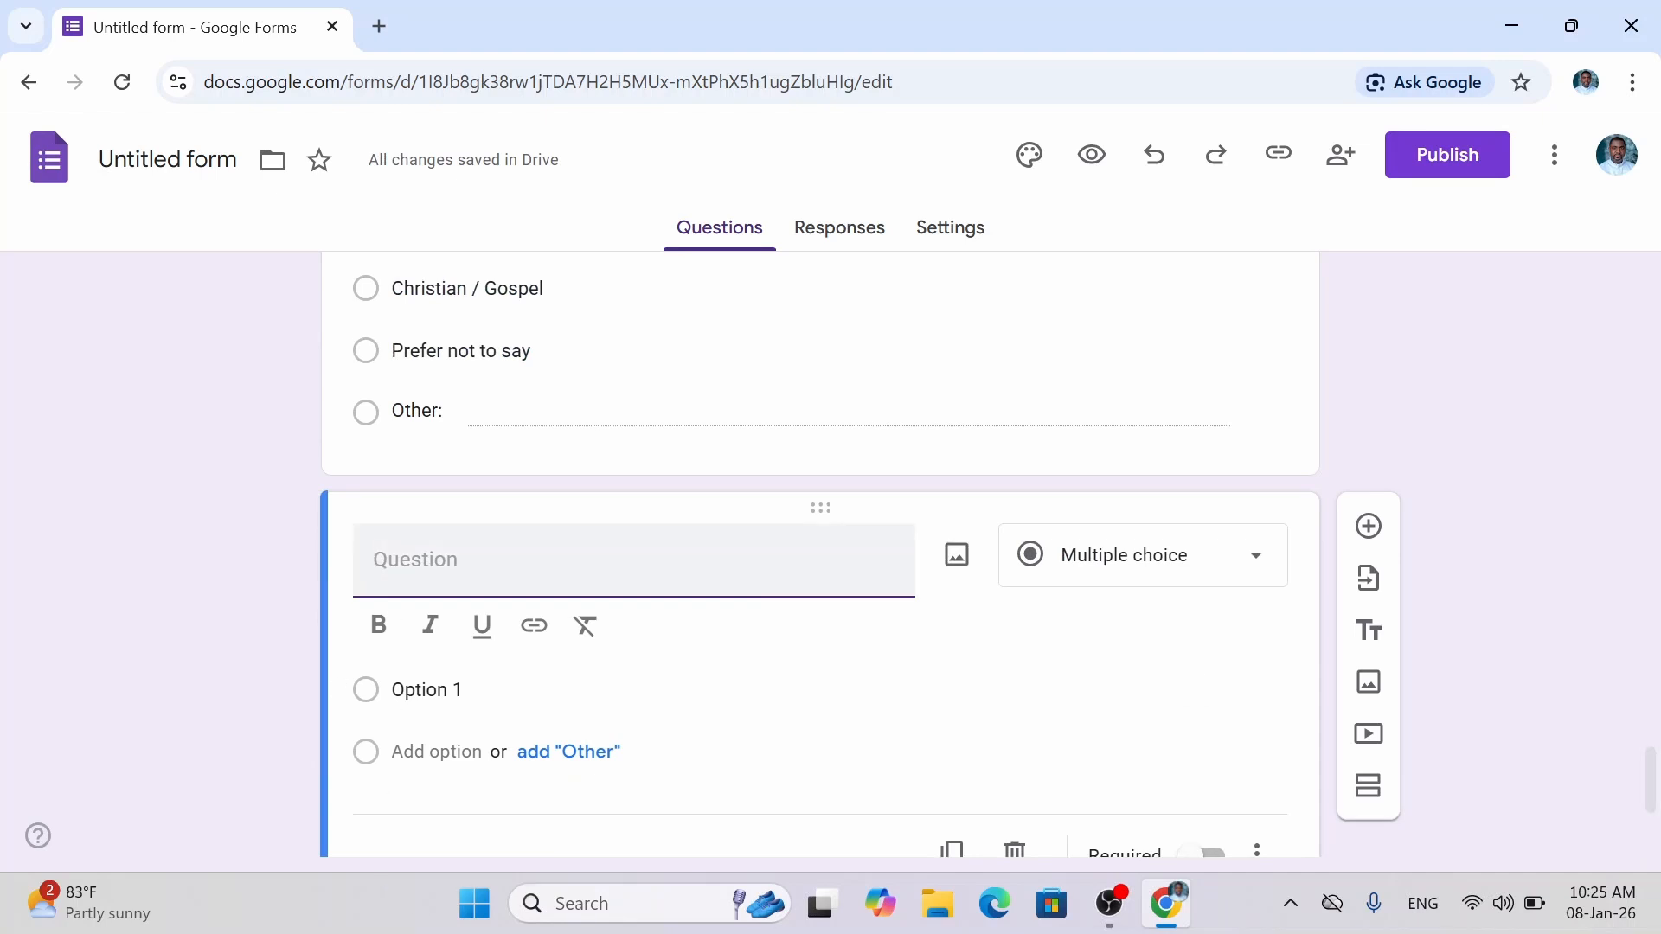
pyautogui.write('F')
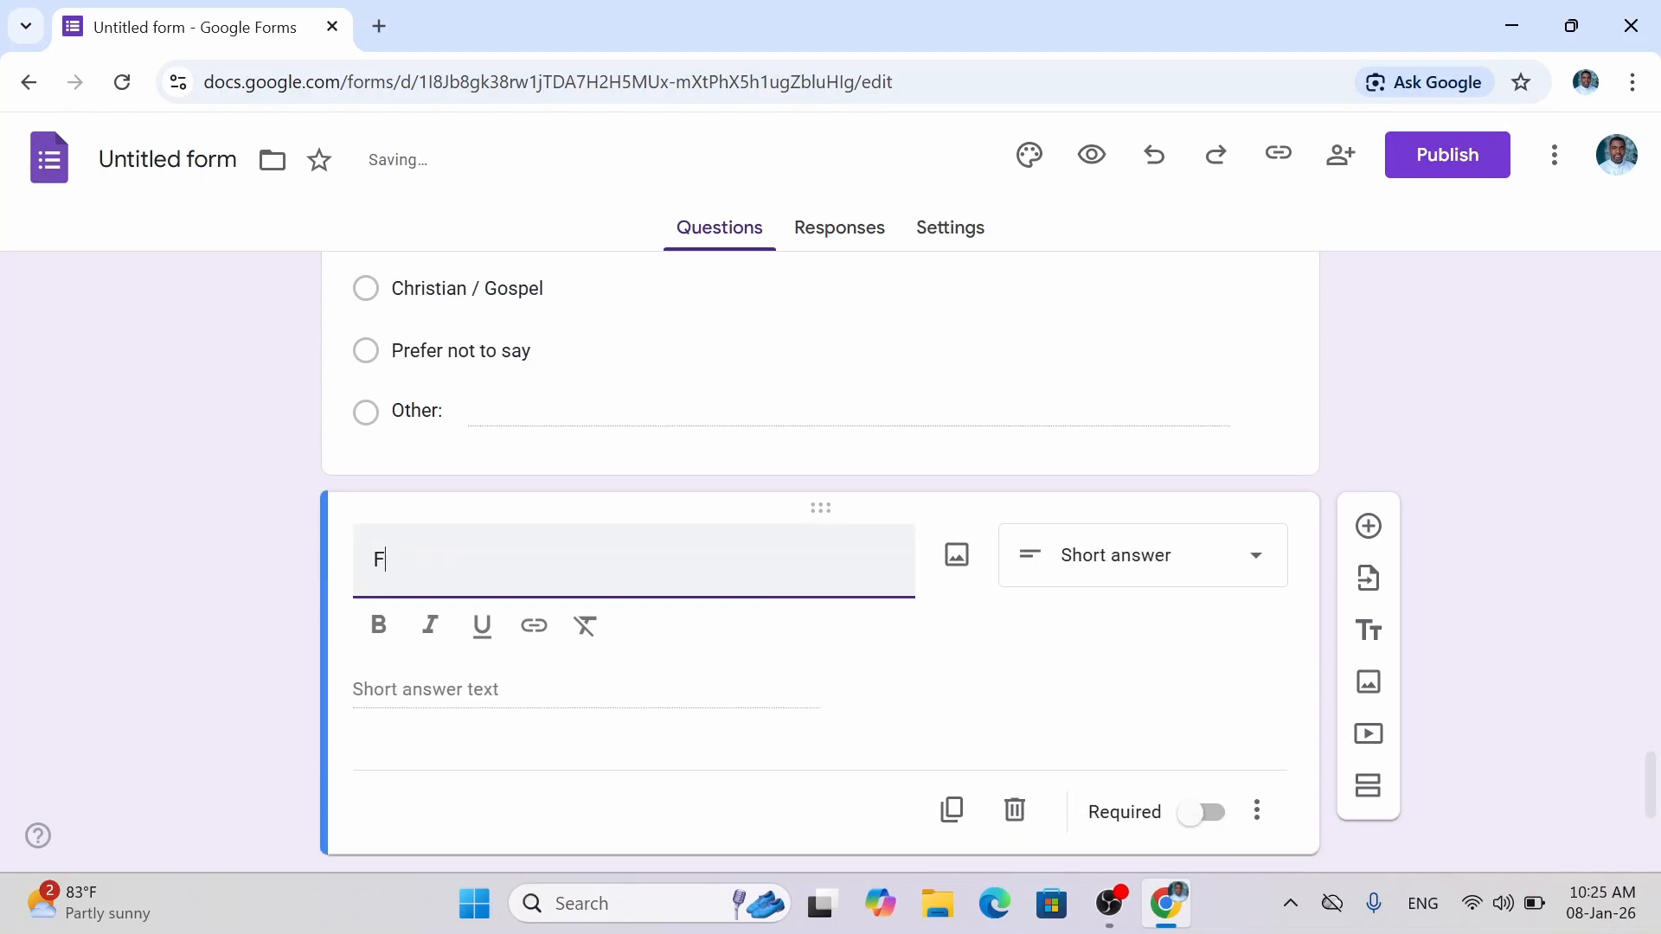
pyautogui.write('vrite')
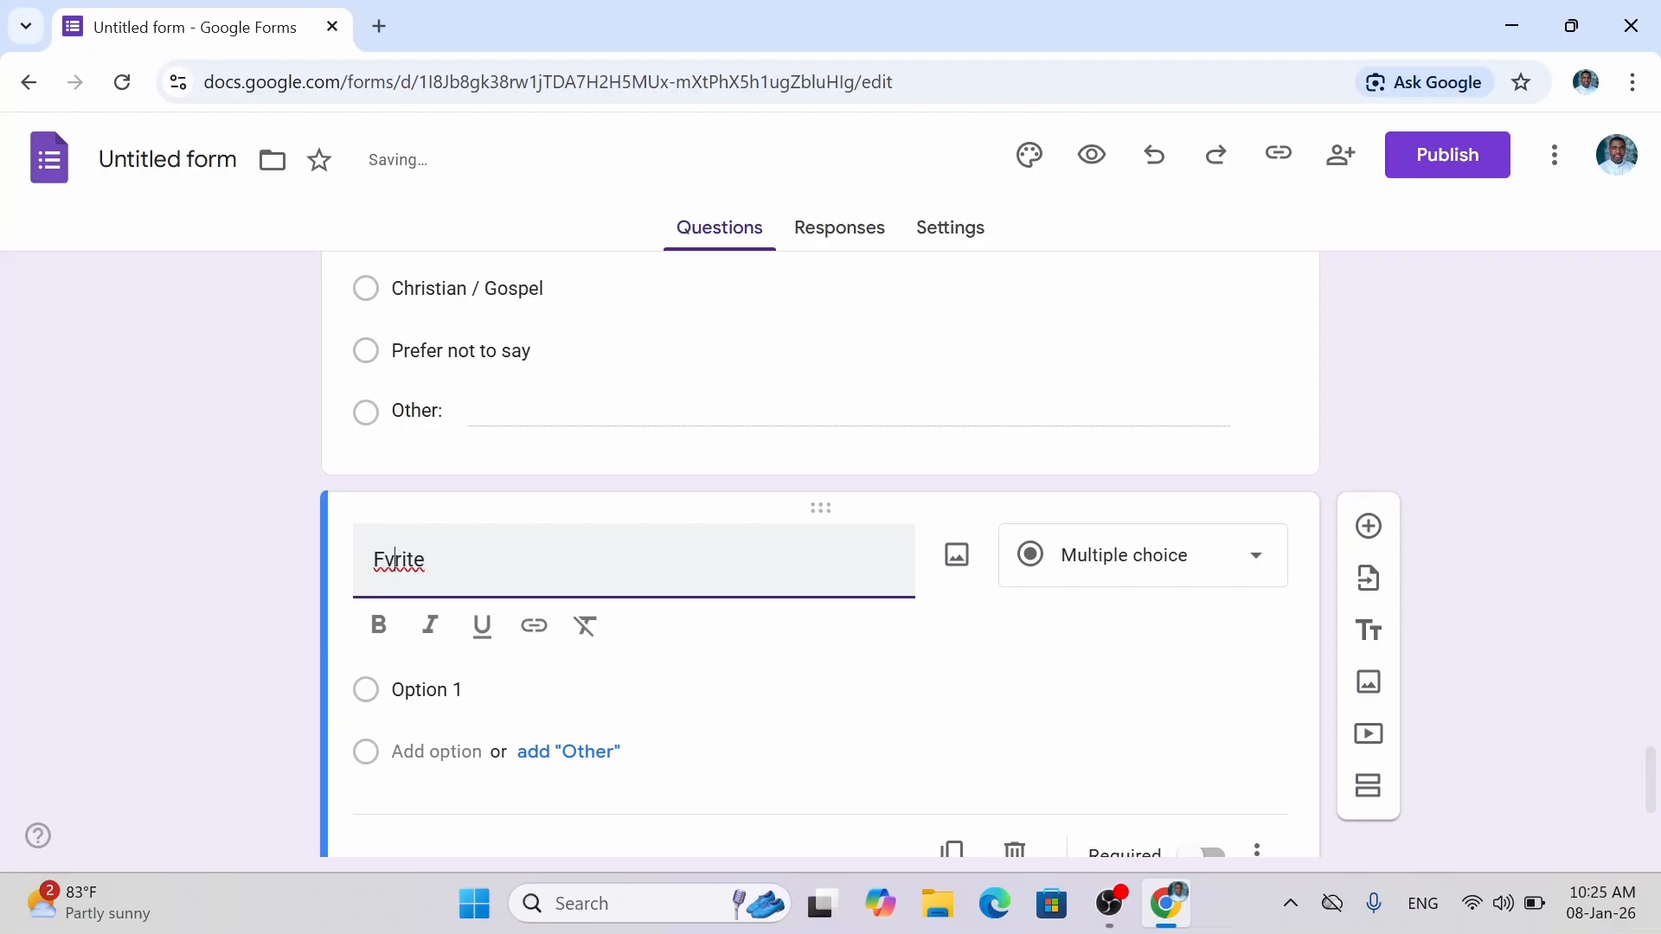
pyautogui.click(385, 561)
pyautogui.write('a')
pyautogui.press('Right')
pyautogui.write('o')
pyautogui.write('Drk')
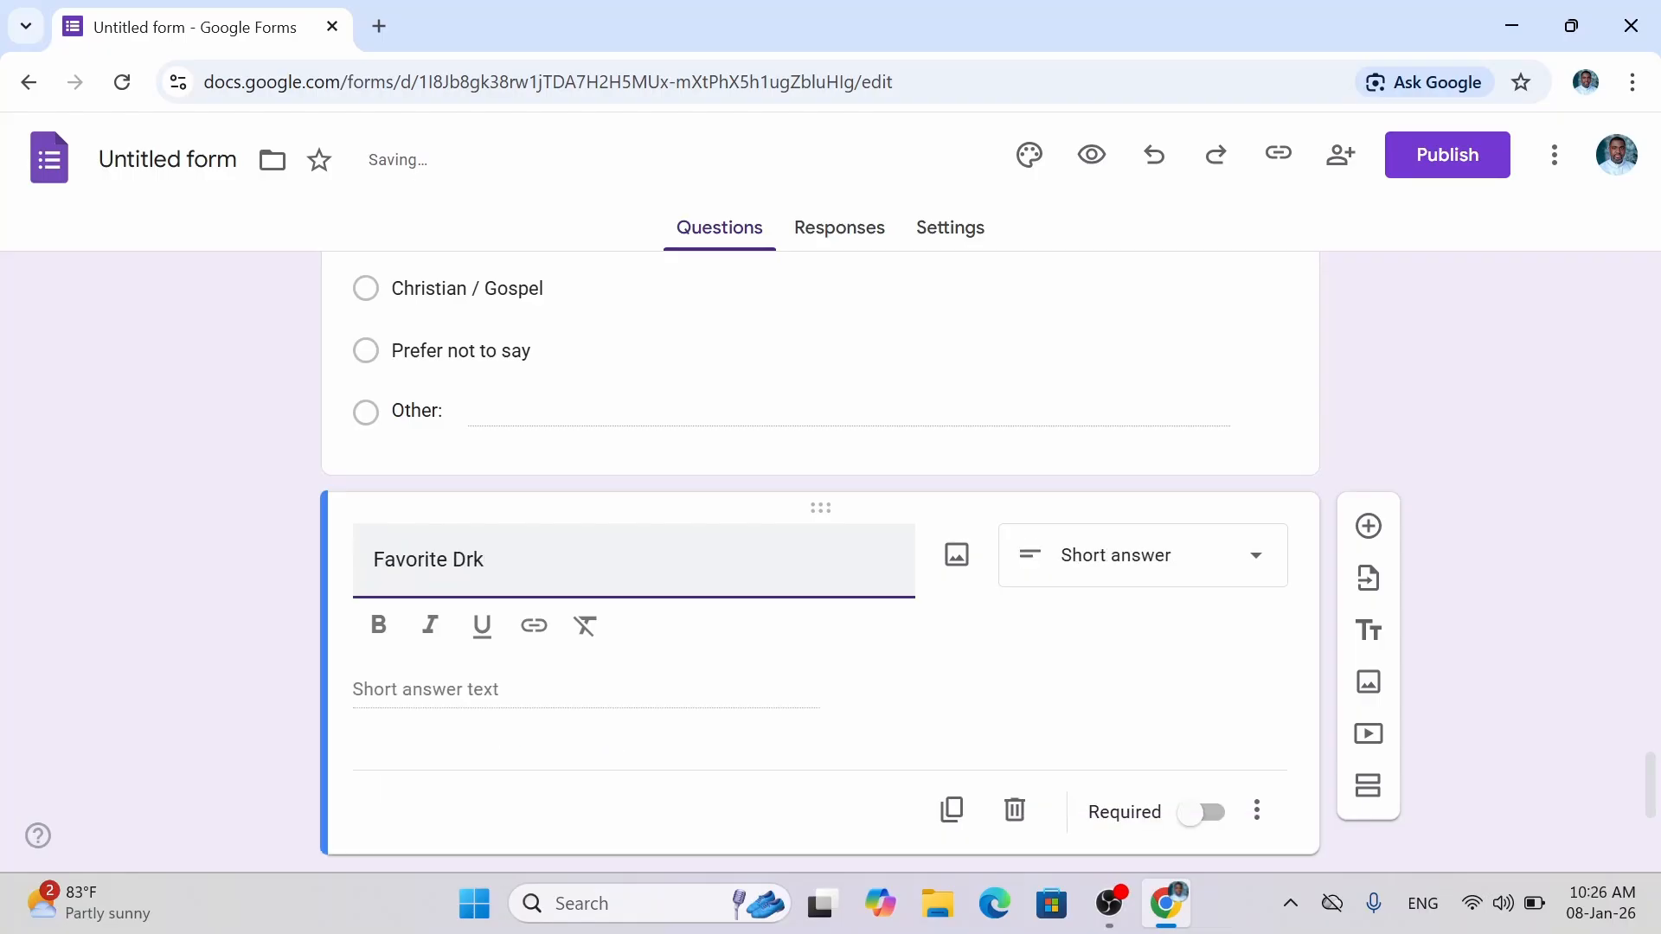
pyautogui.press('BackSpace')
pyautogui.write('ink')
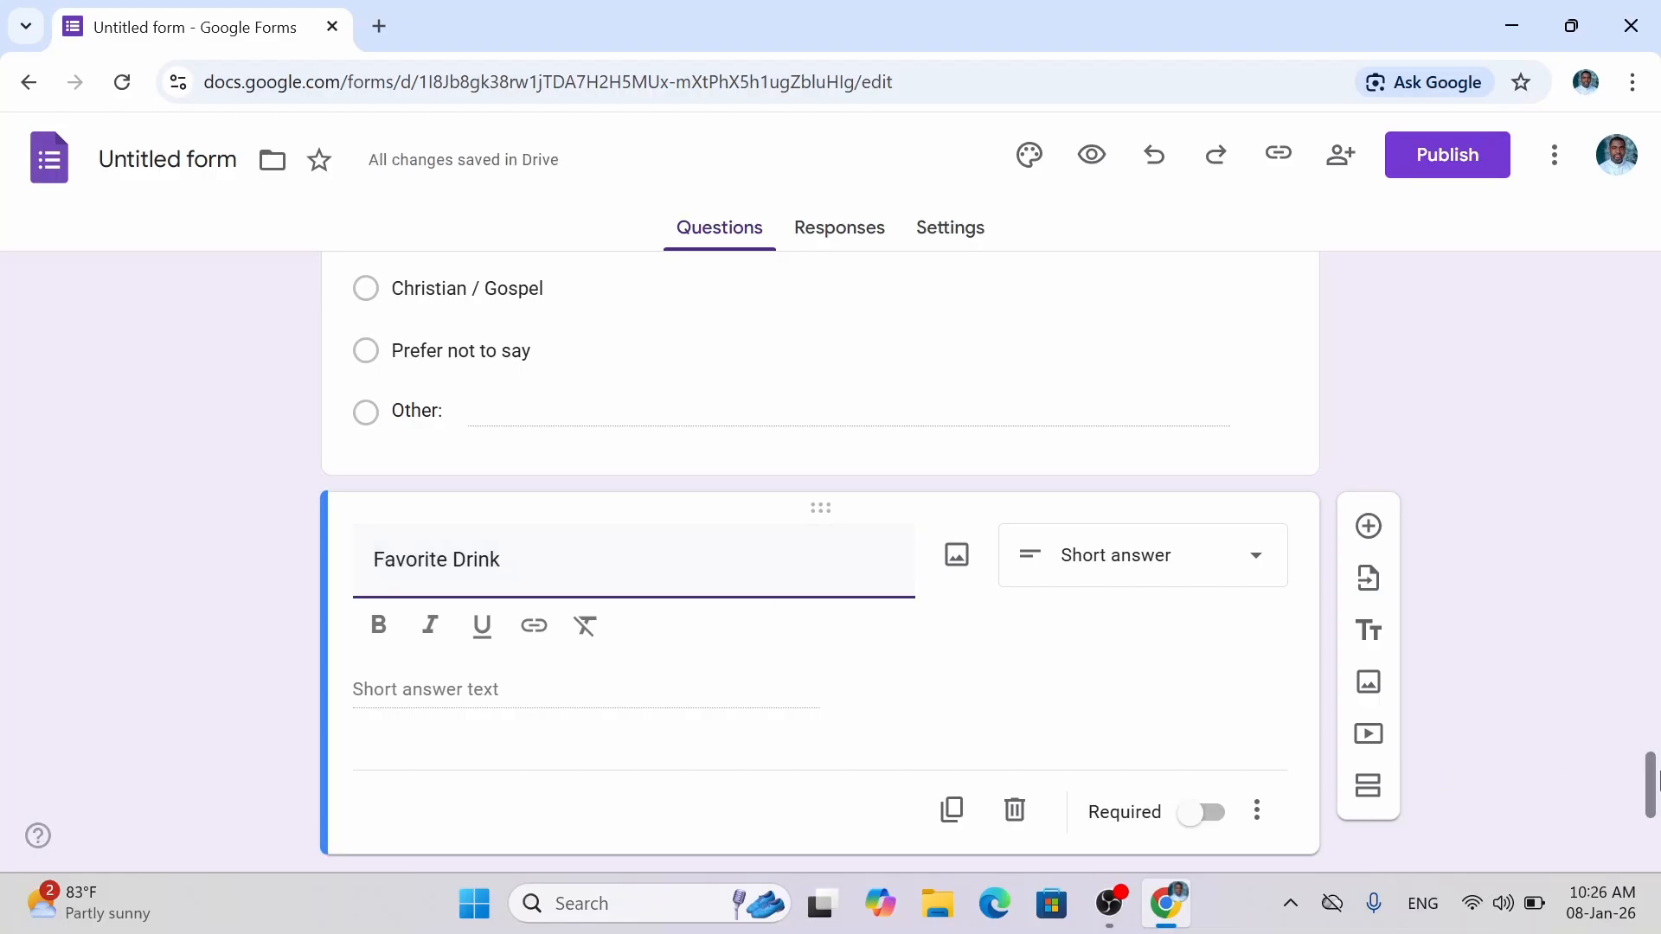
pyautogui.scroll(-1, 1651, 779)
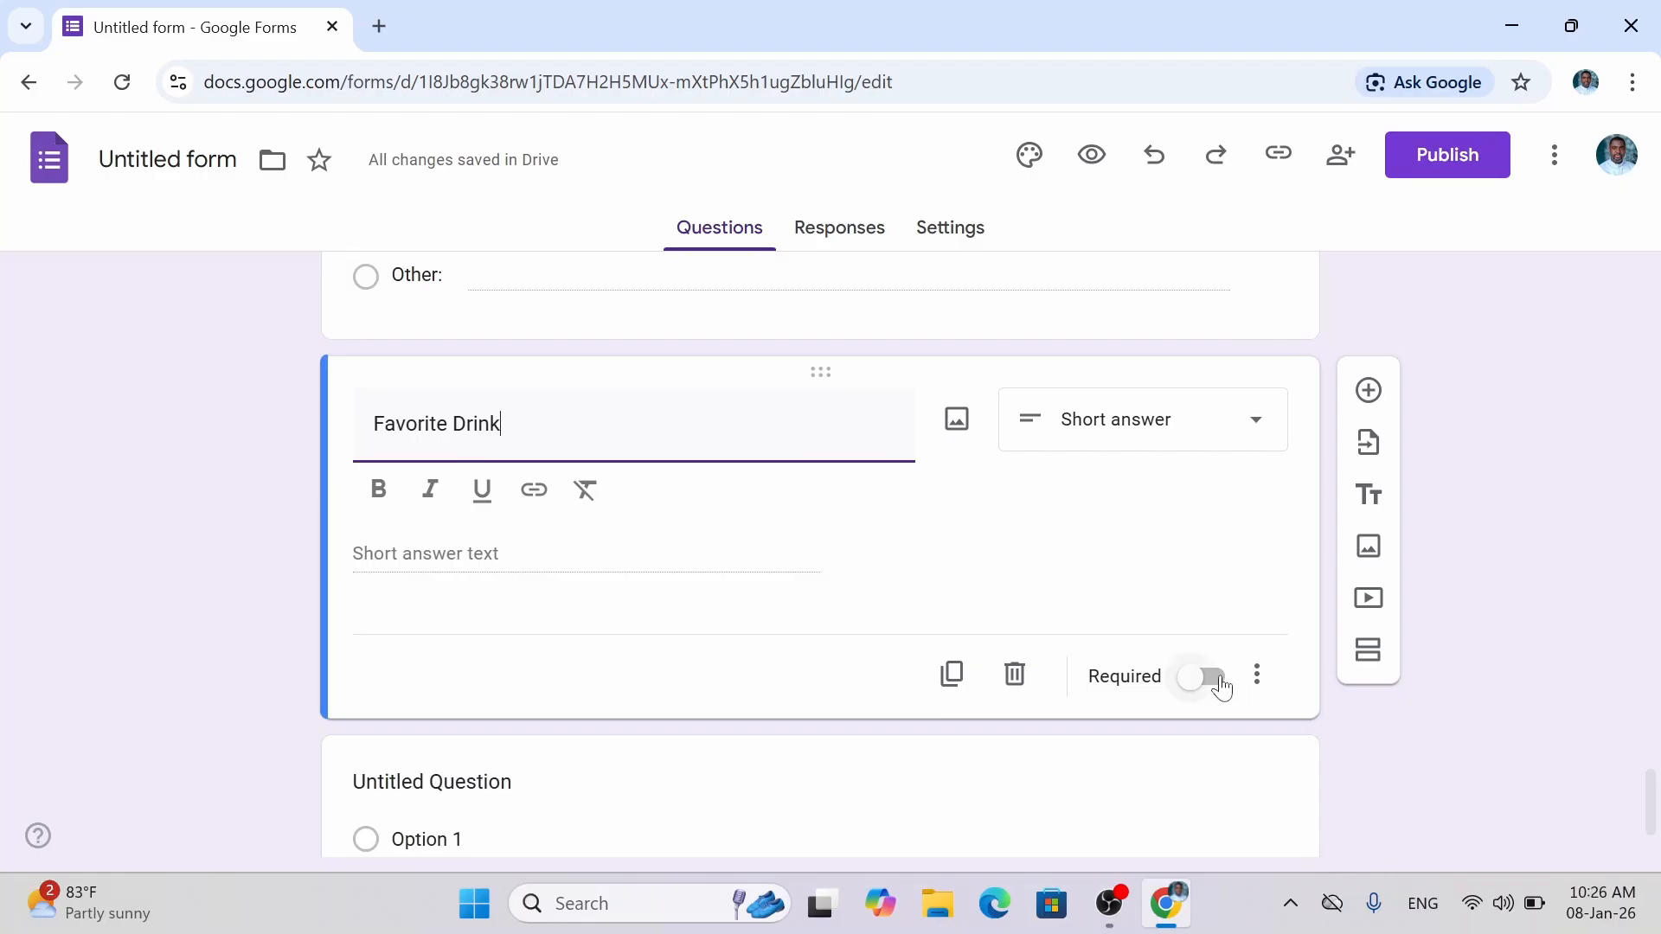
pyautogui.click(1222, 686)
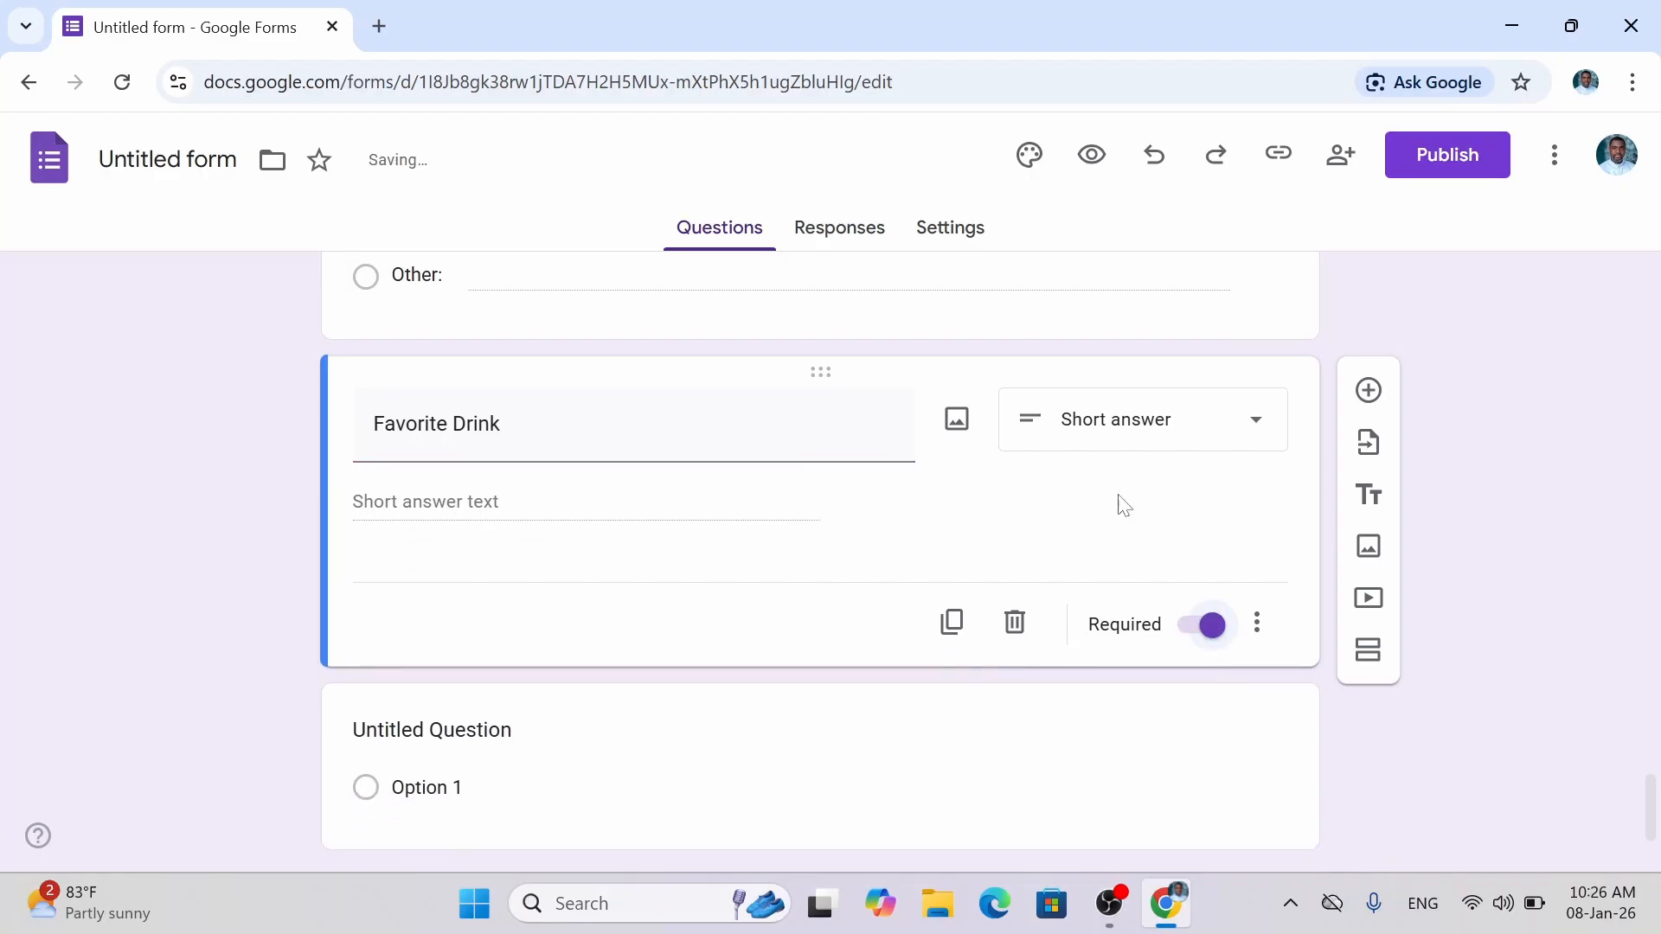
# Make Favorite Drink multiple choice with the choices Water, Milk, juice and Soda.
pyautogui.click(1103, 435)
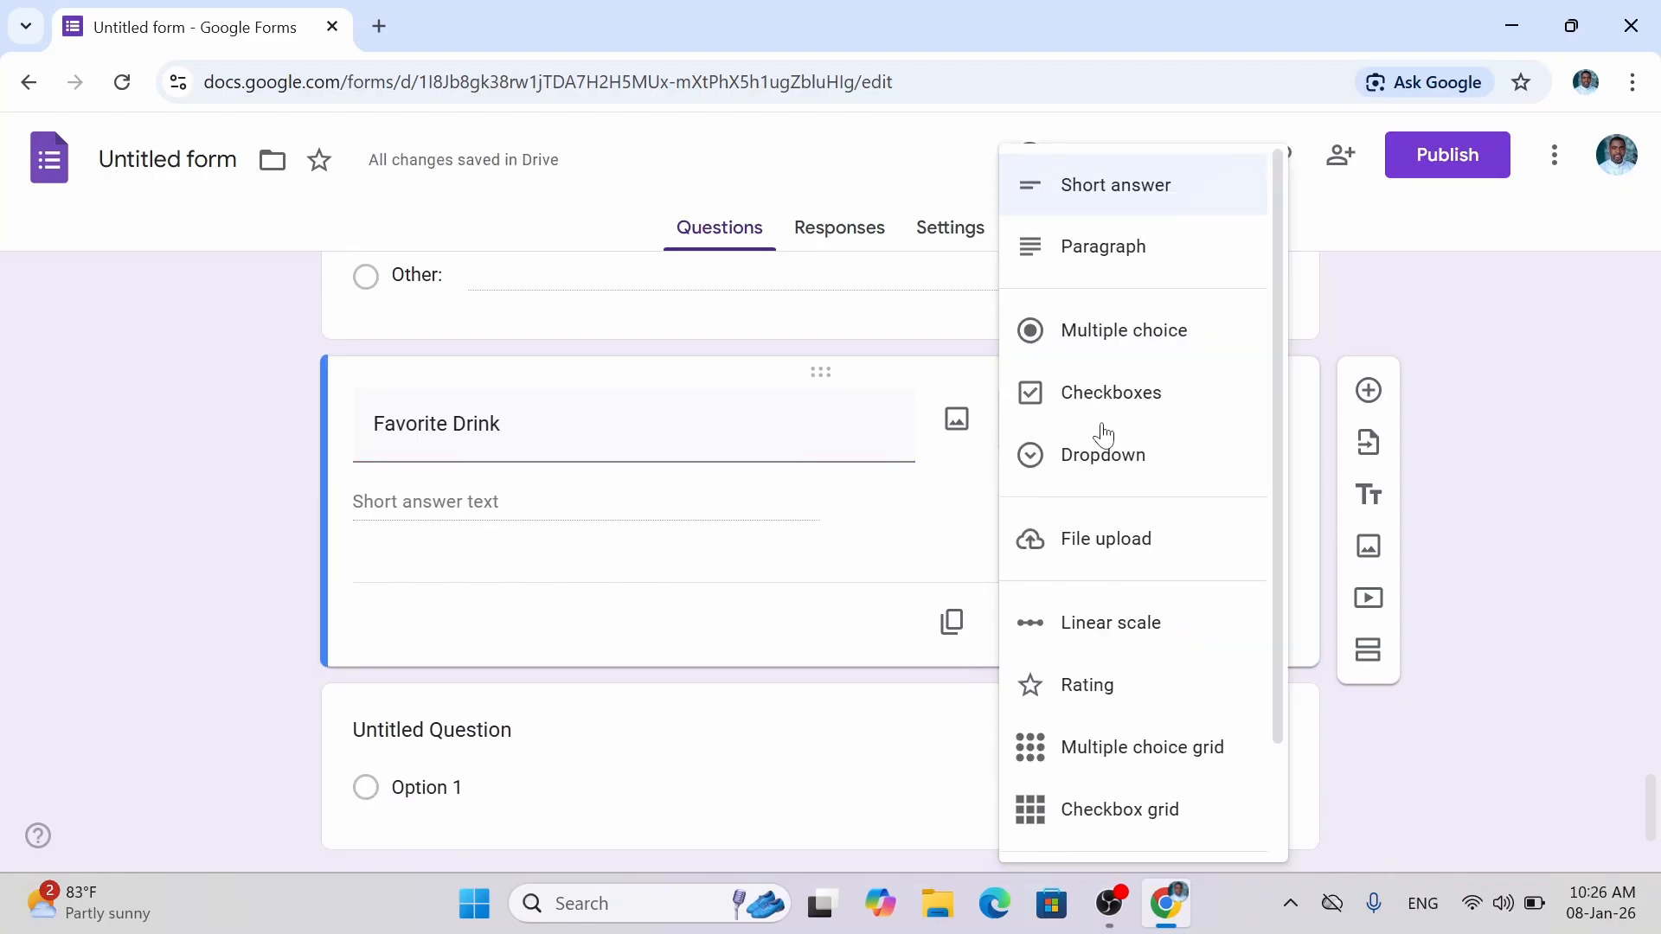
pyautogui.click(1099, 340)
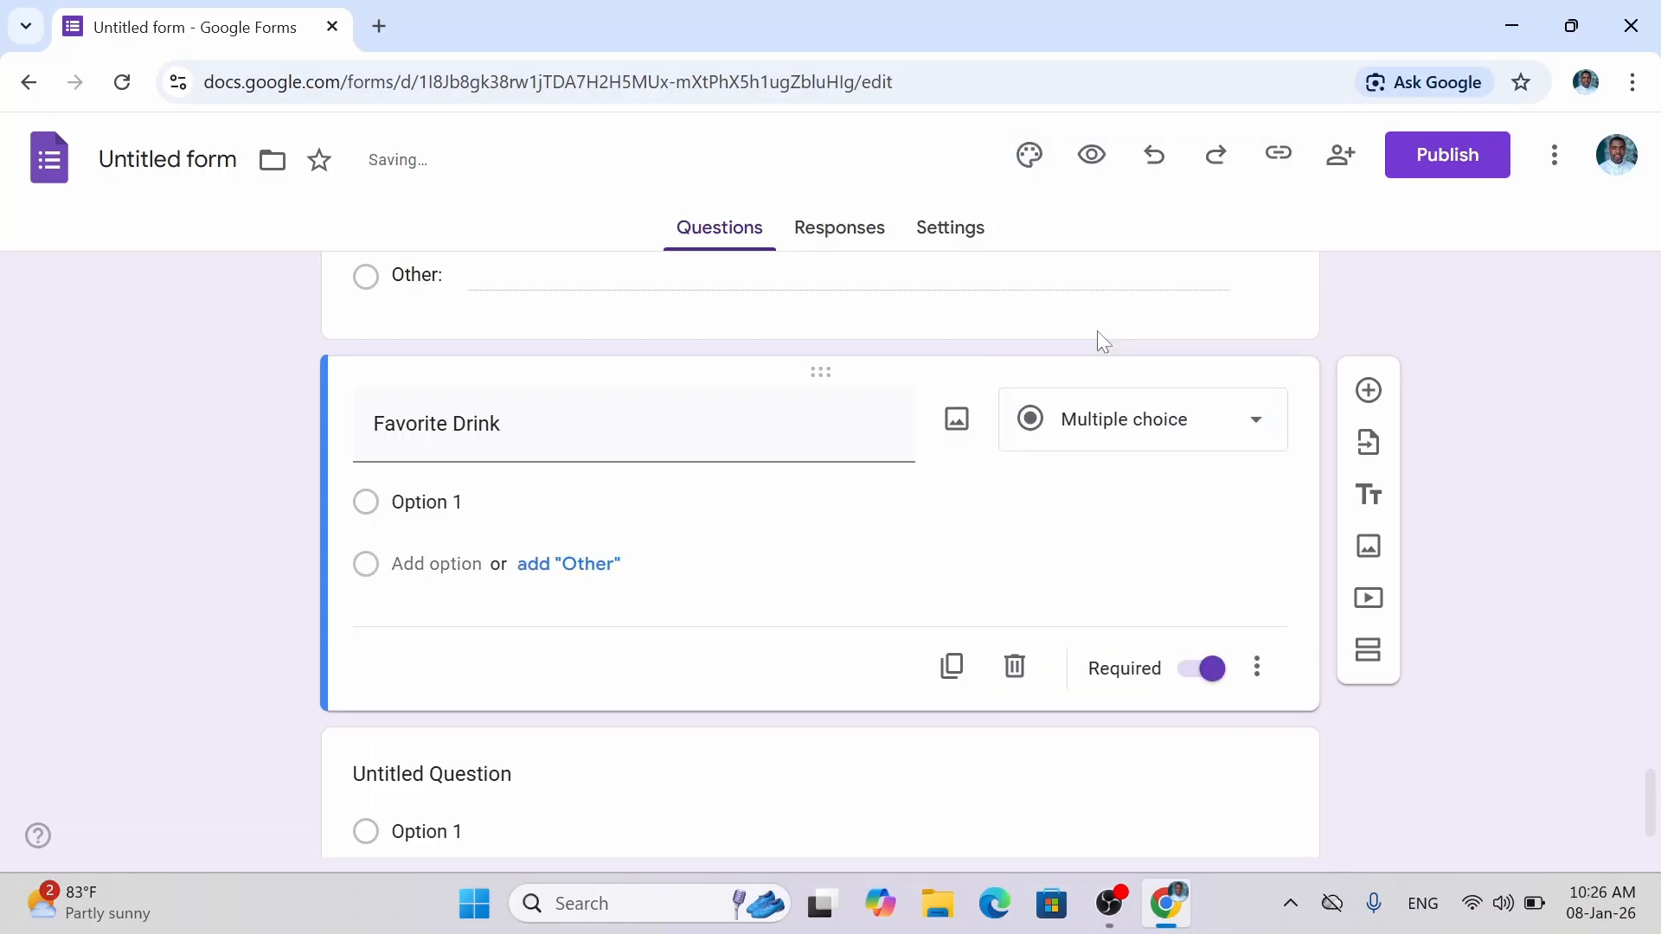
pyautogui.click(457, 503)
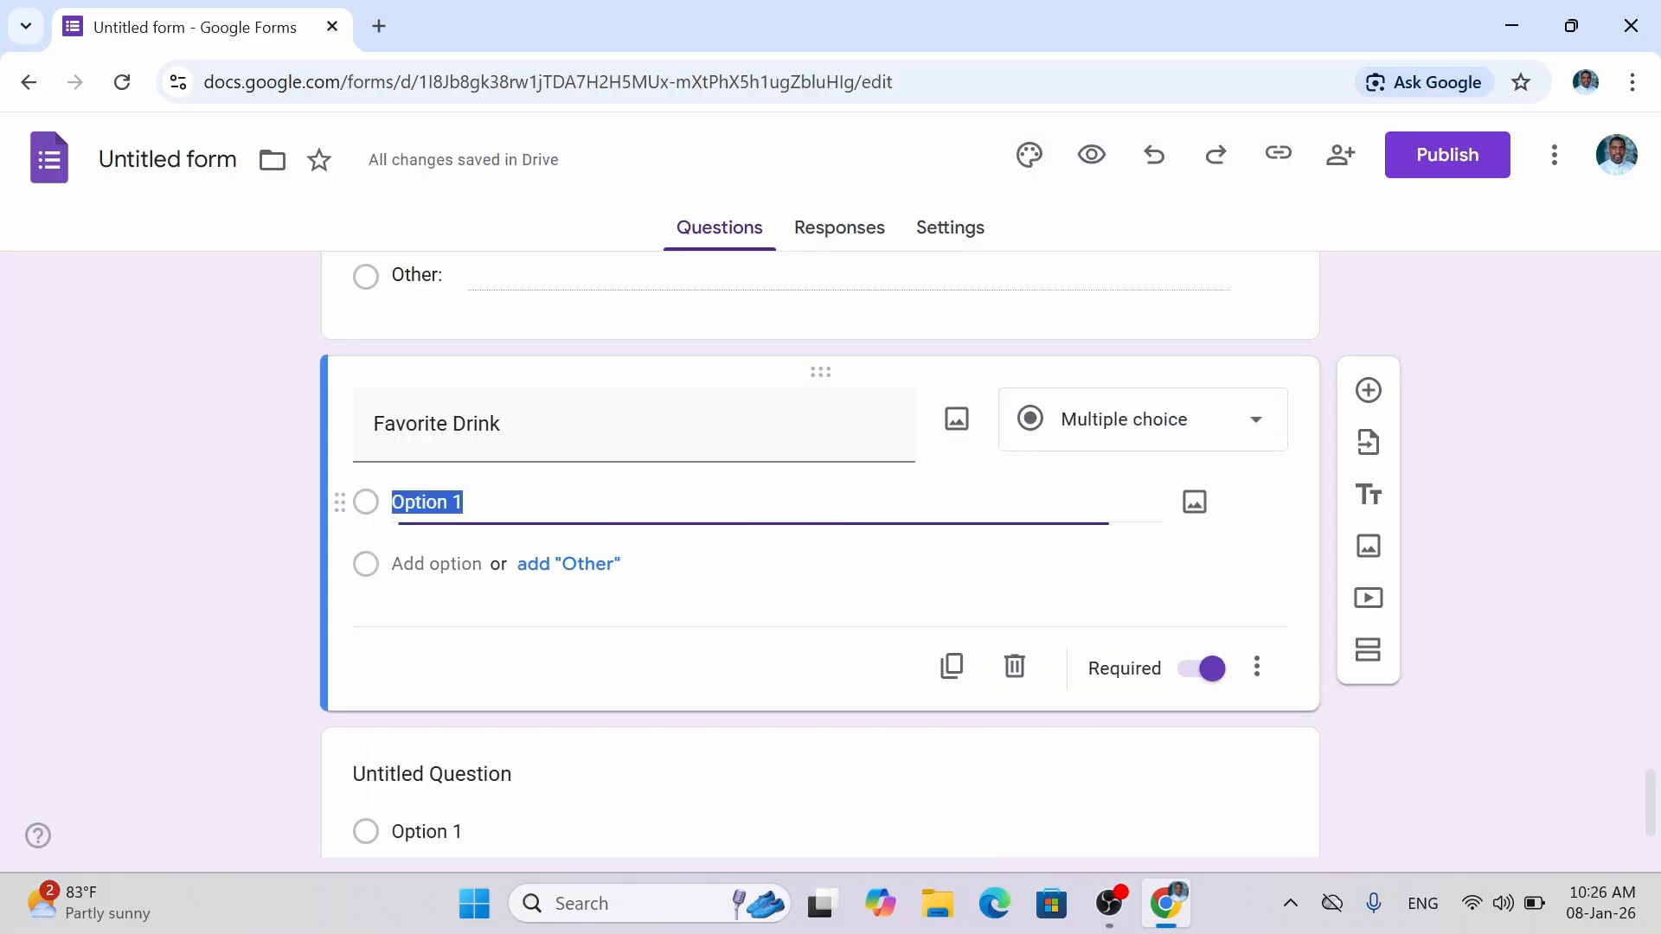
pyautogui.write('W')
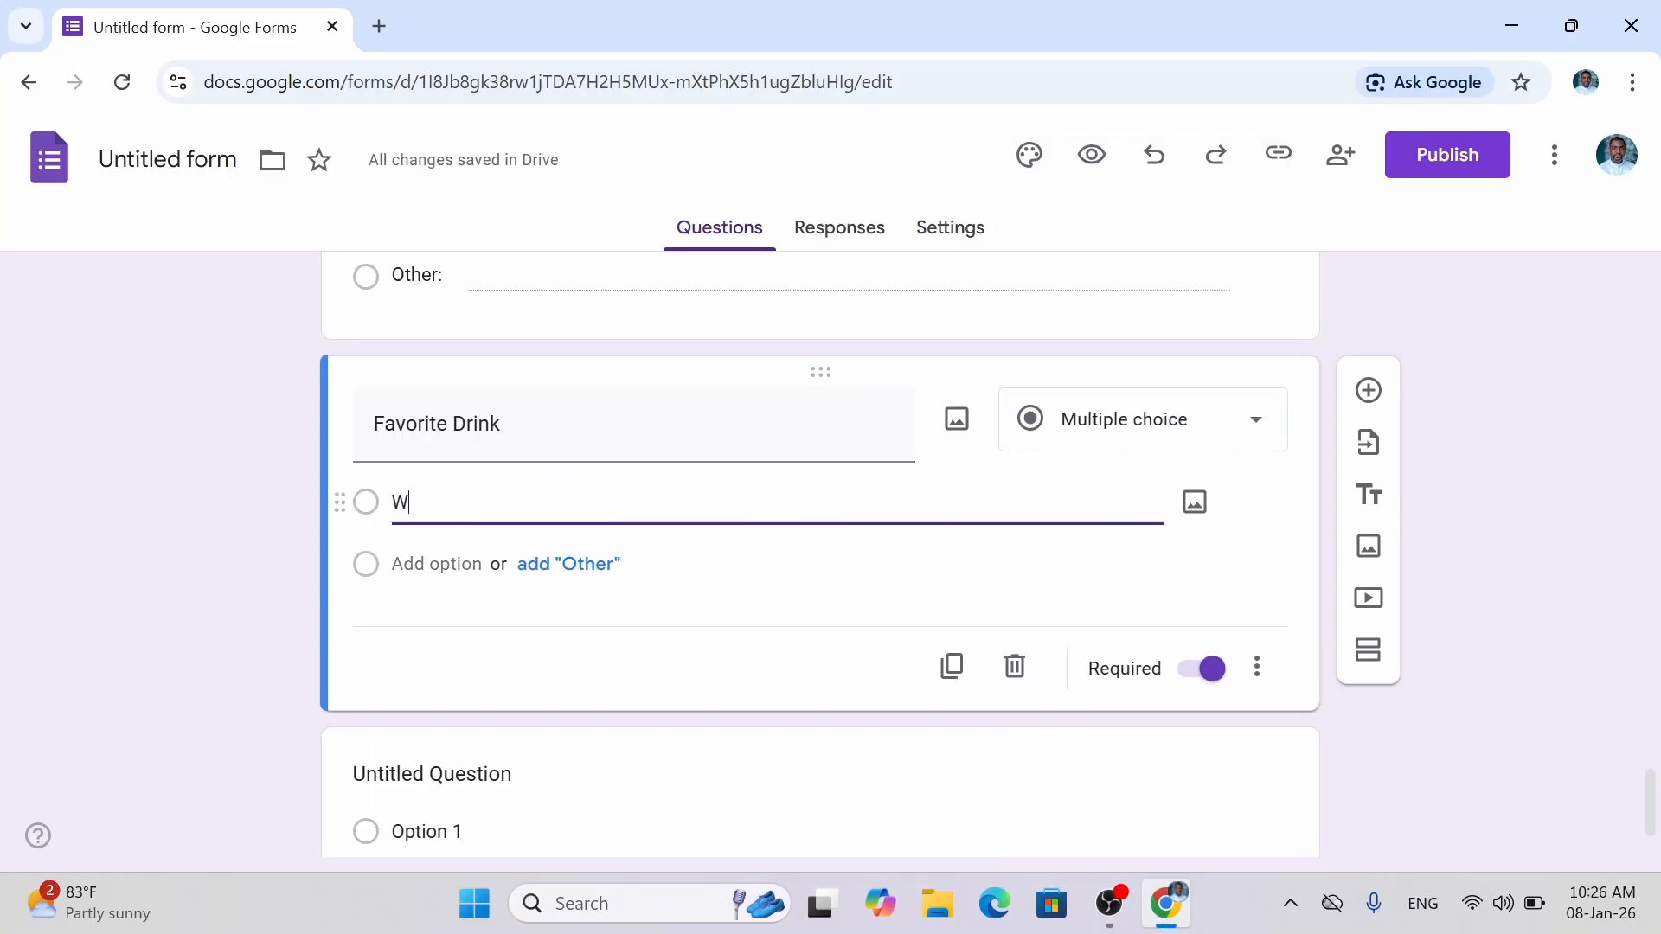
pyautogui.write('ater')
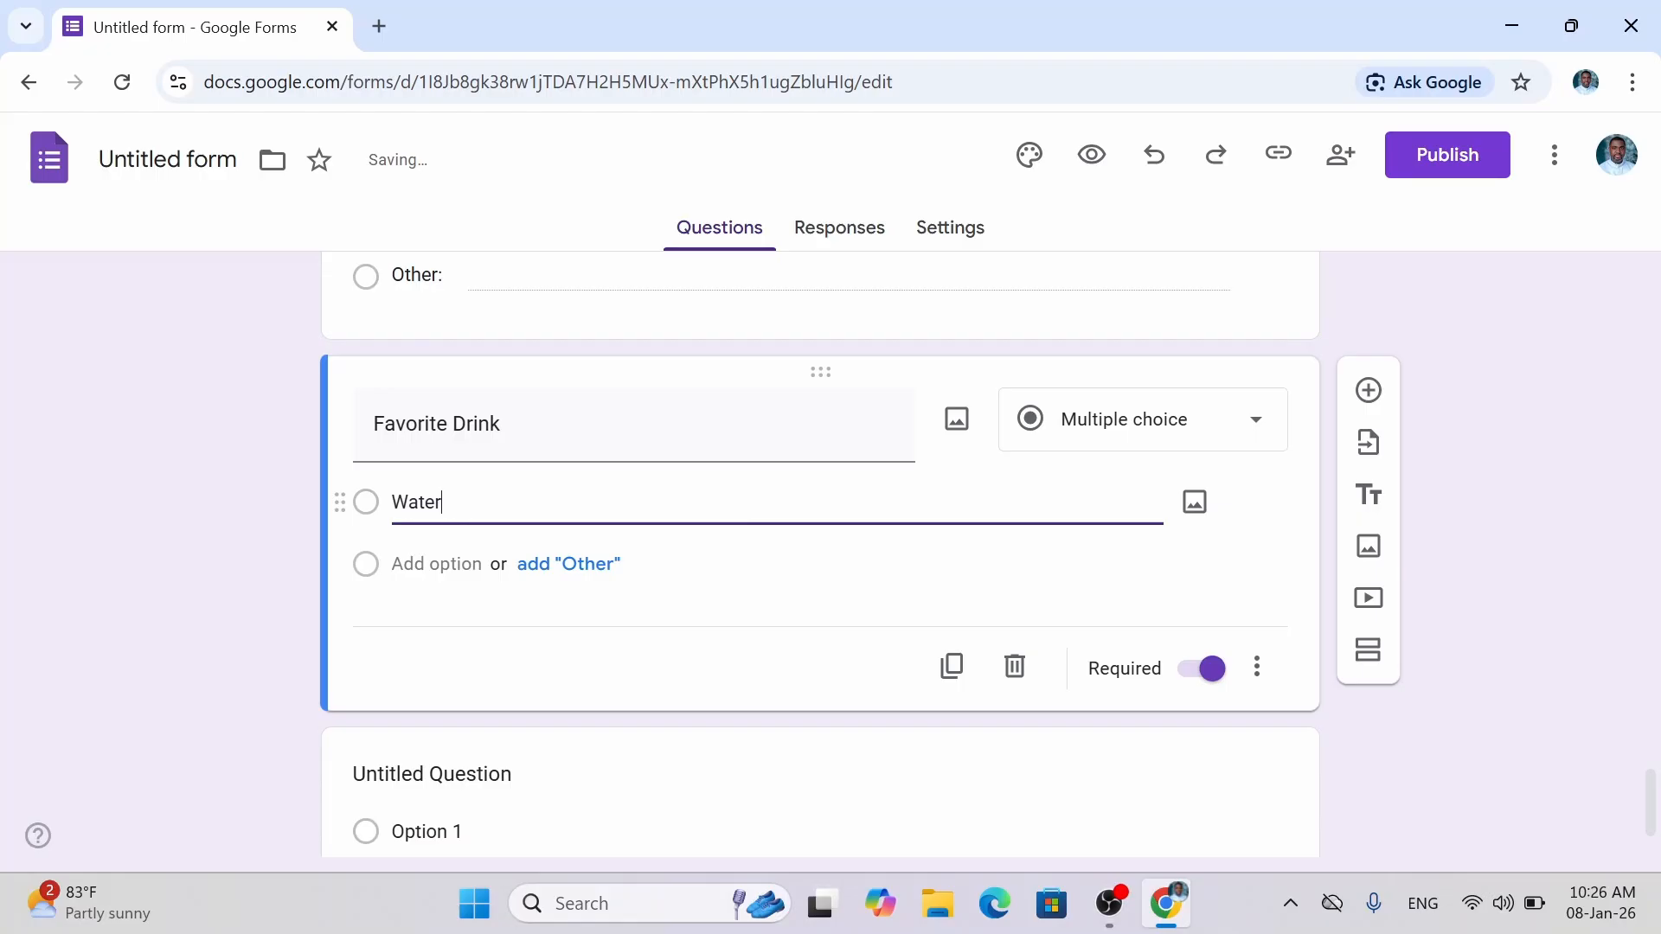
pyautogui.press('Return')
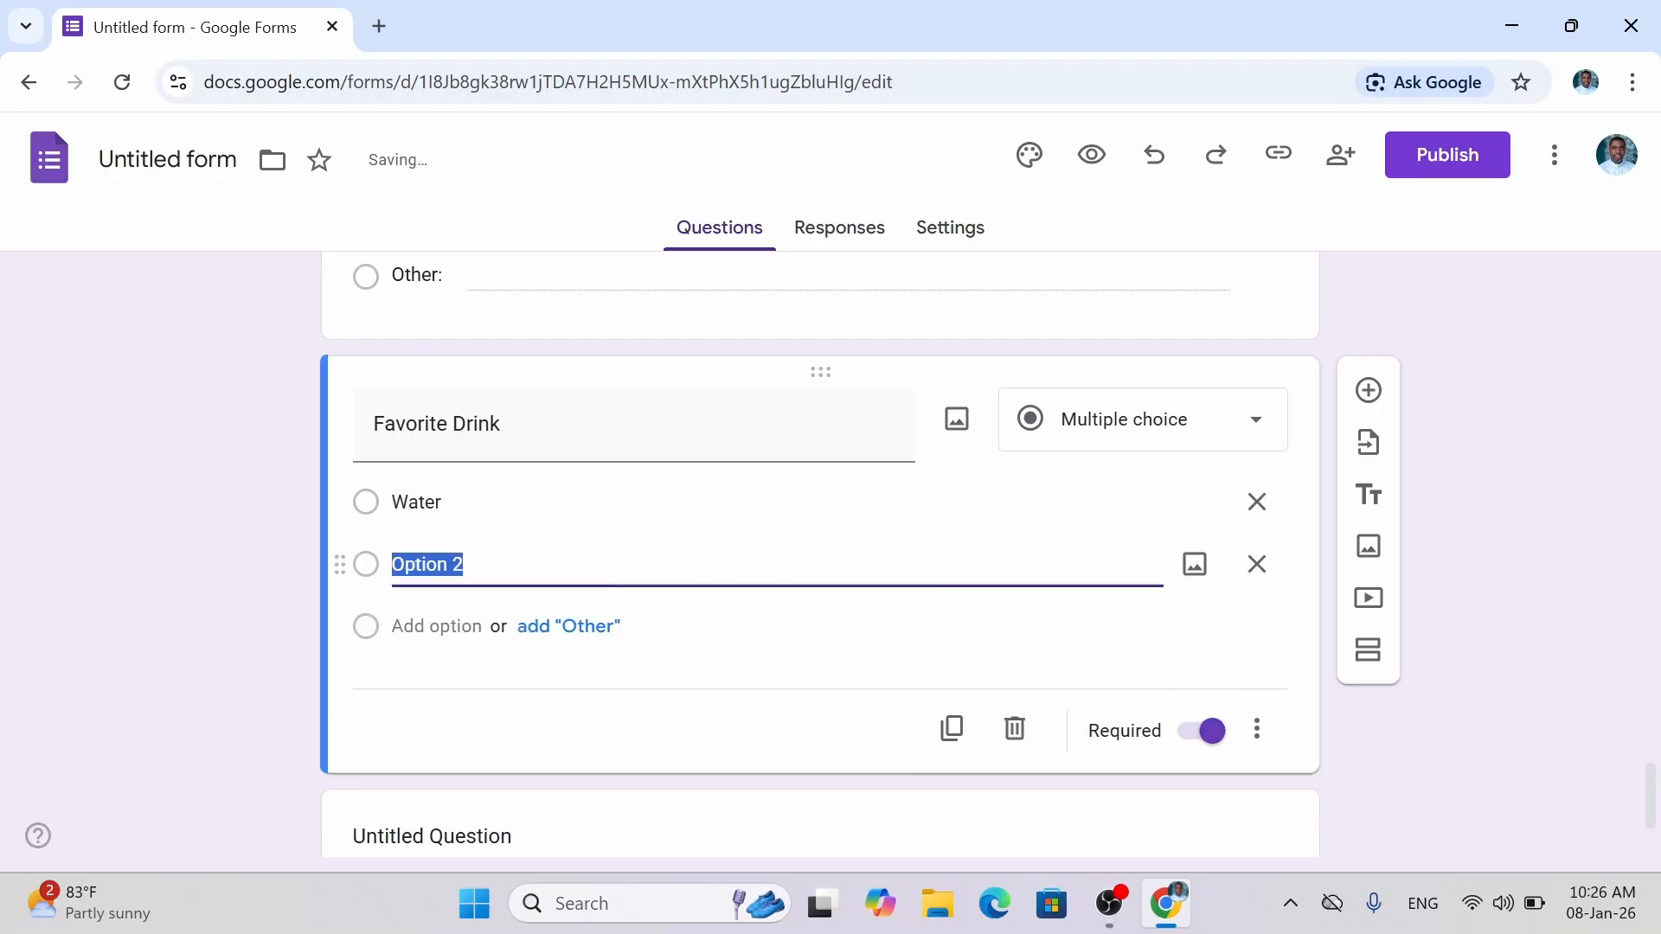
pyautogui.write('Milk')
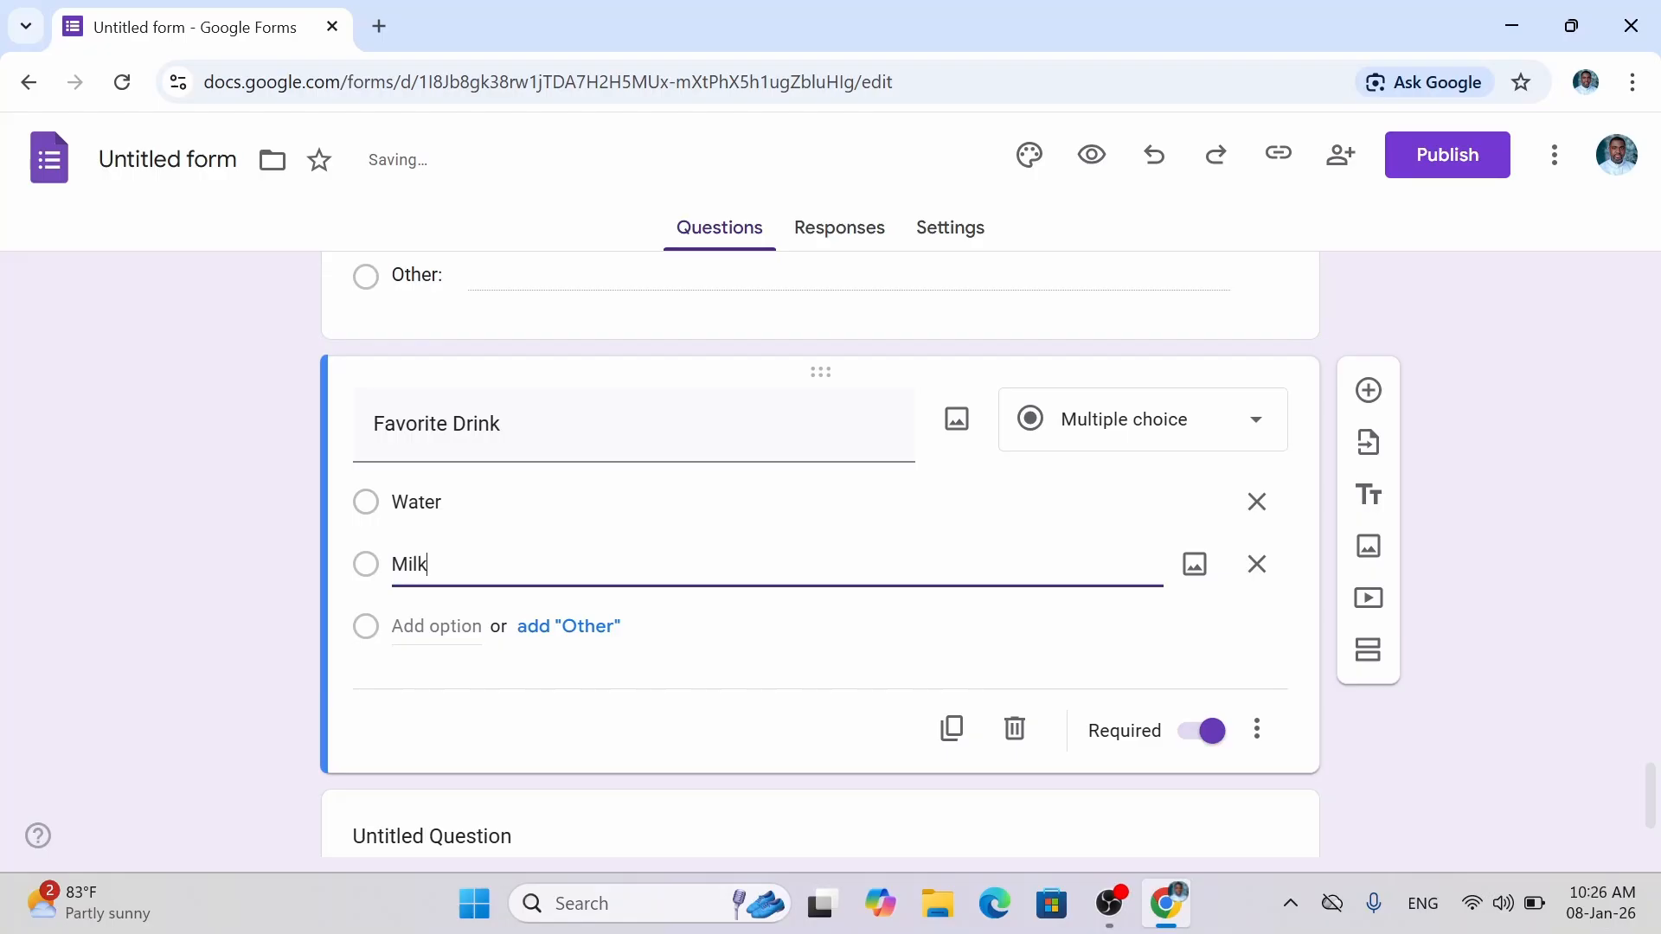
pyautogui.press('Return')
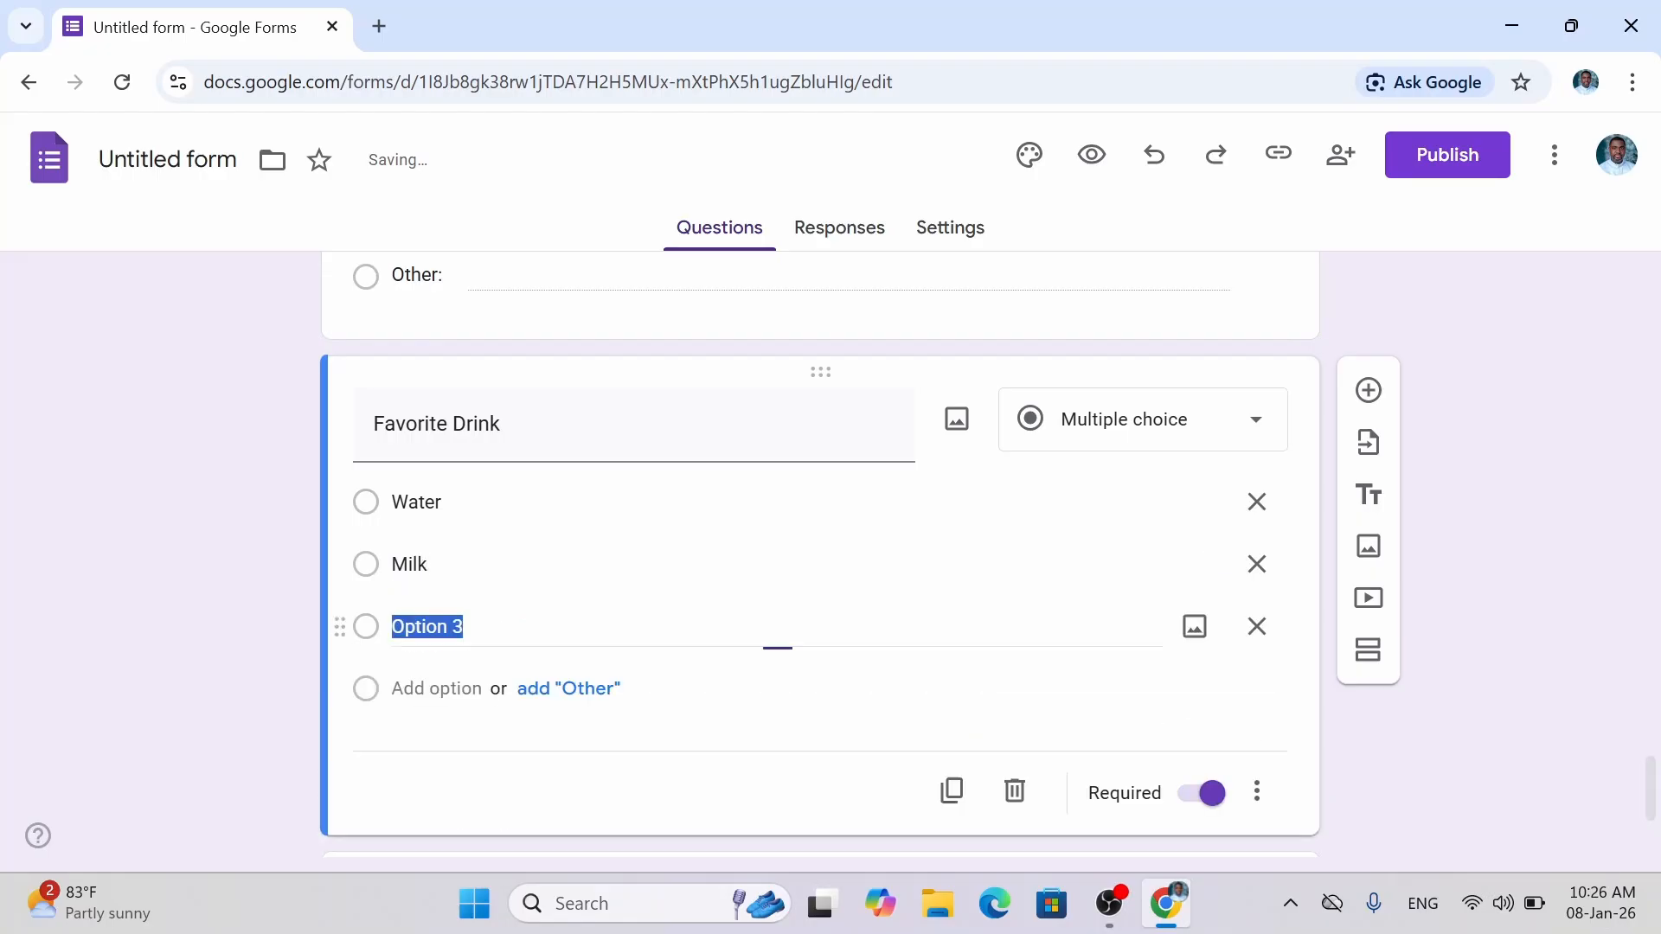
pyautogui.write('juice')
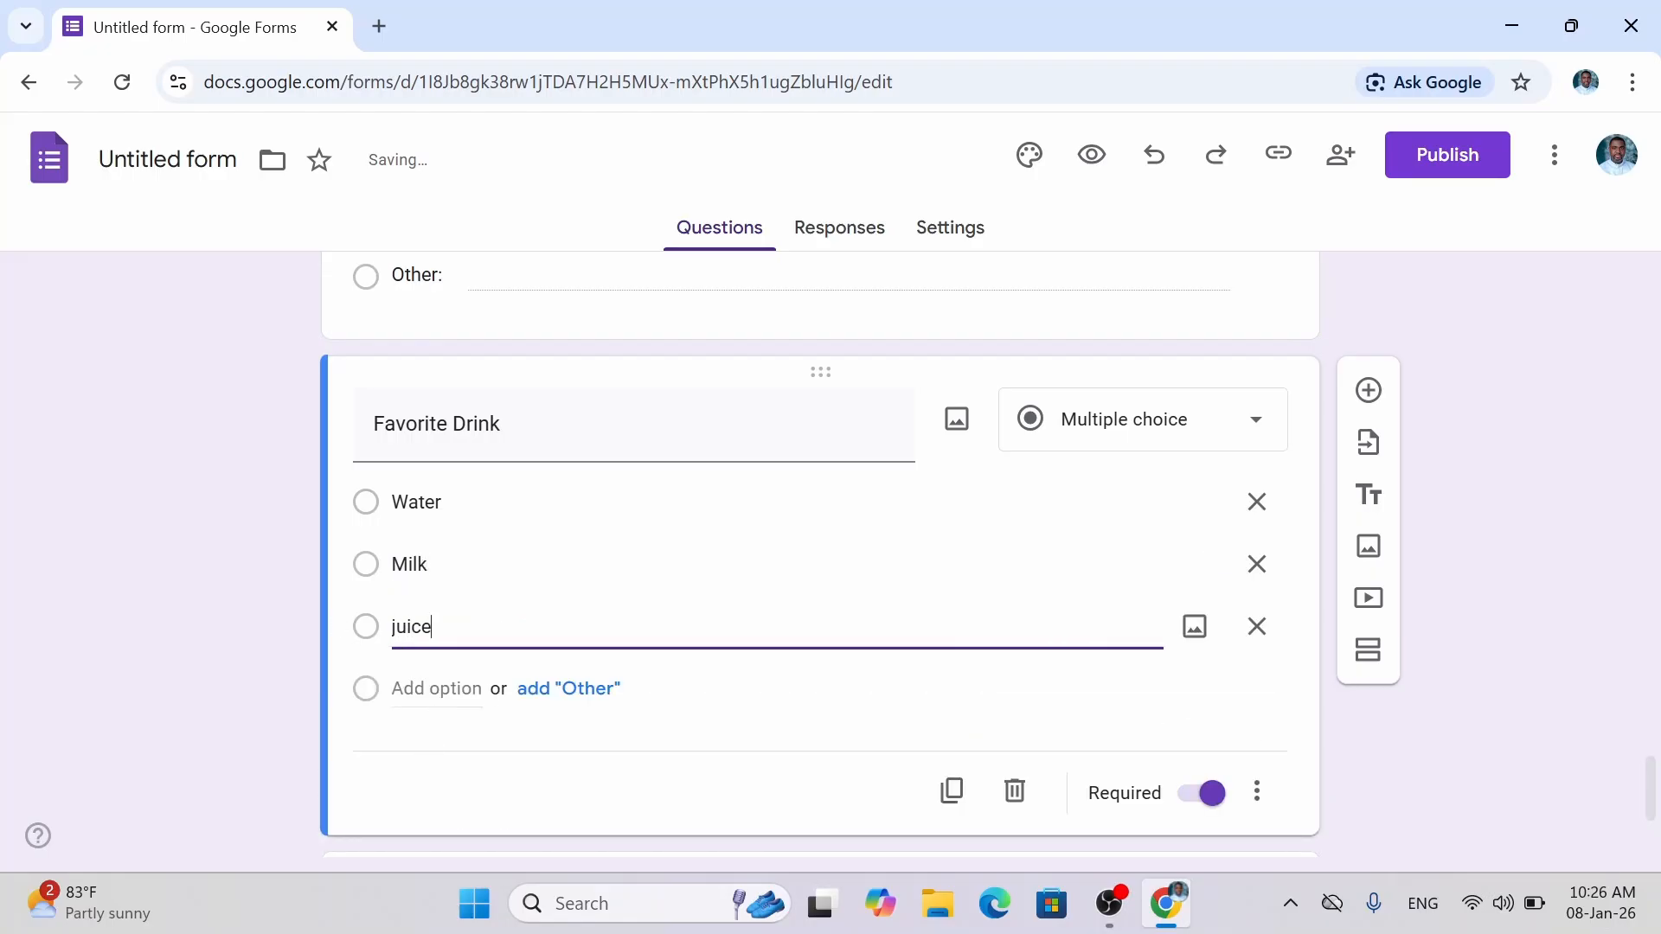
pyautogui.click(437, 689)
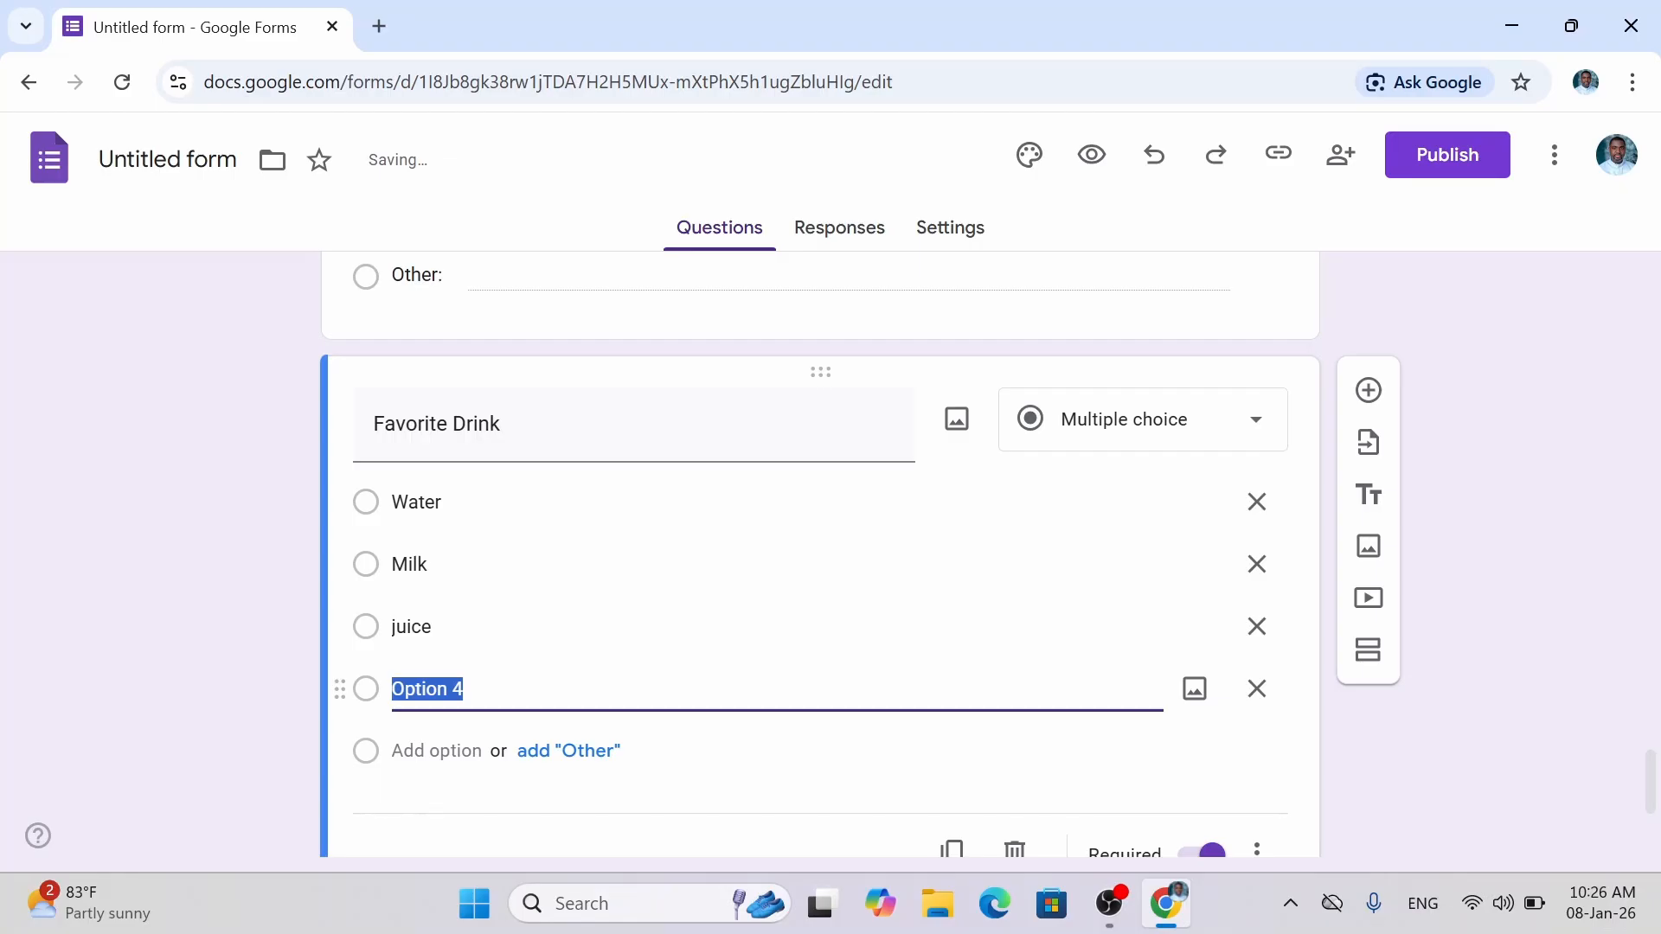
pyautogui.write('Soda')
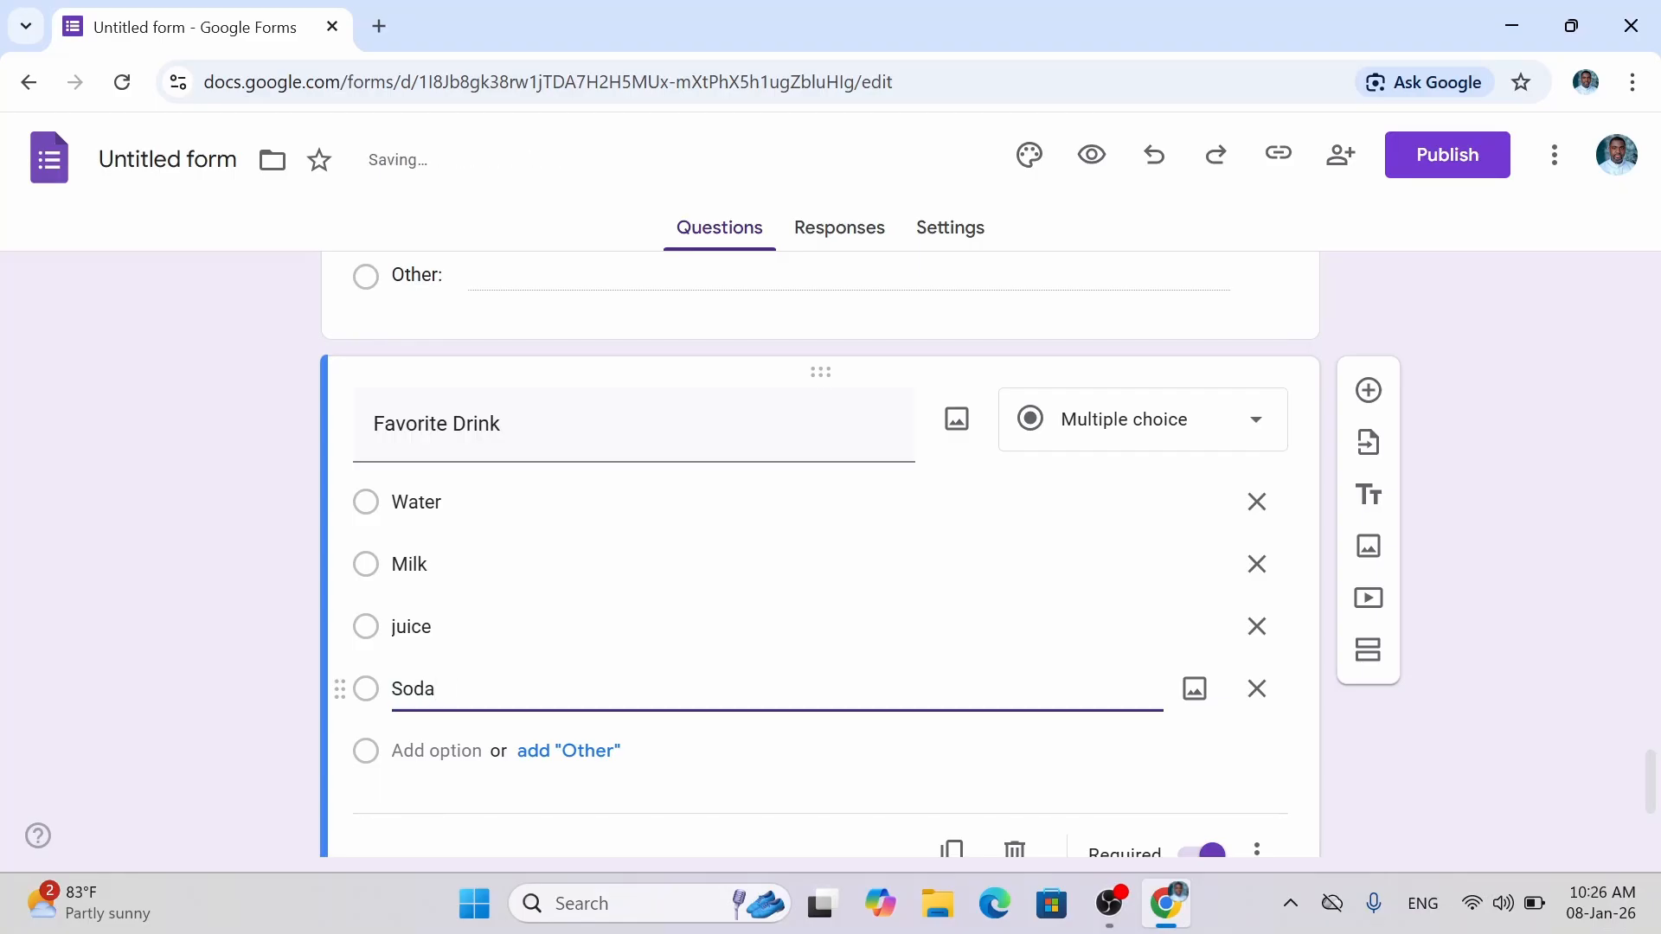
# Add Tea, Energy Drink, Smoothies, Coffee and Prefer not to say as further drink choices.
pyautogui.click(440, 750)
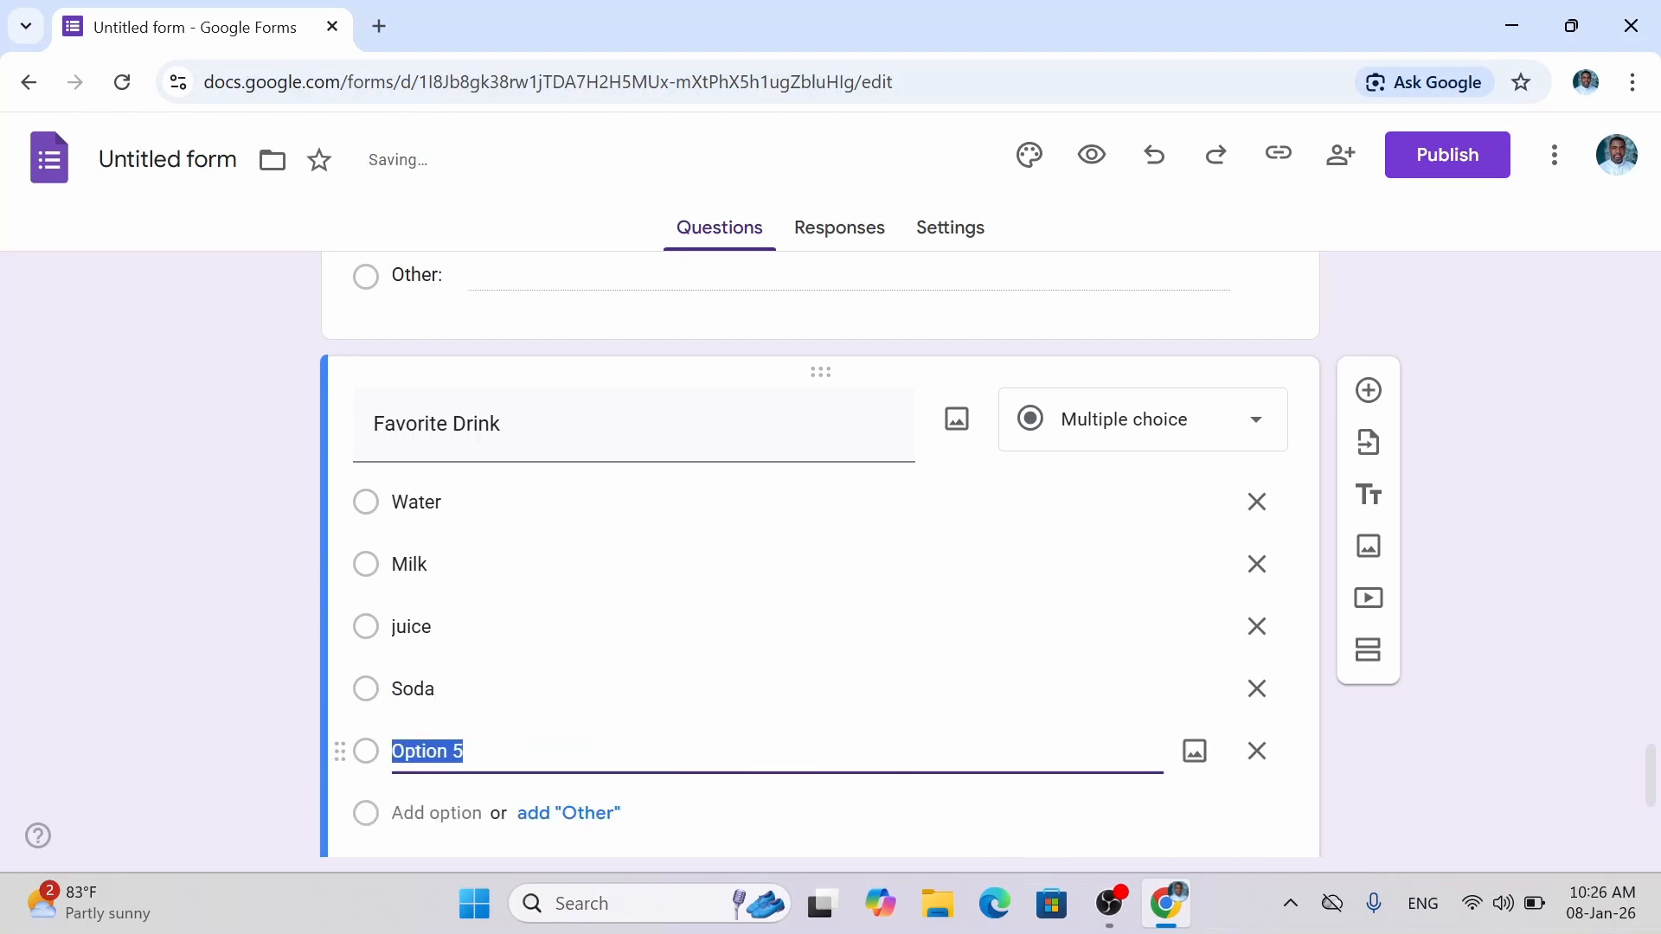
pyautogui.write('Tea')
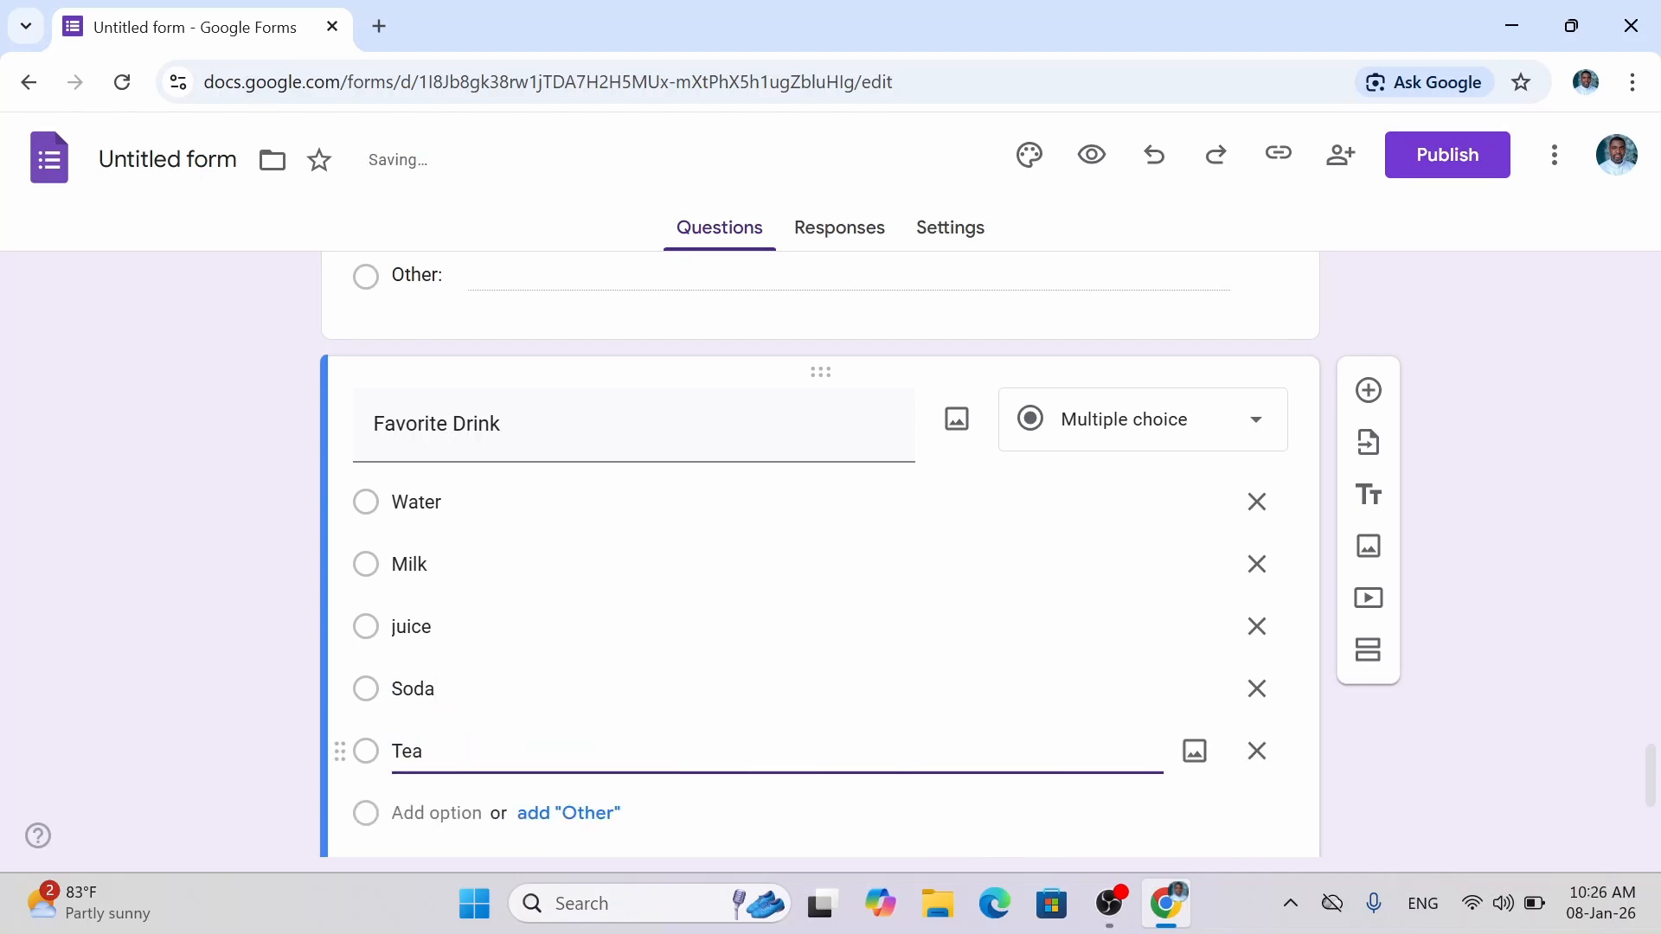
pyautogui.click(449, 817)
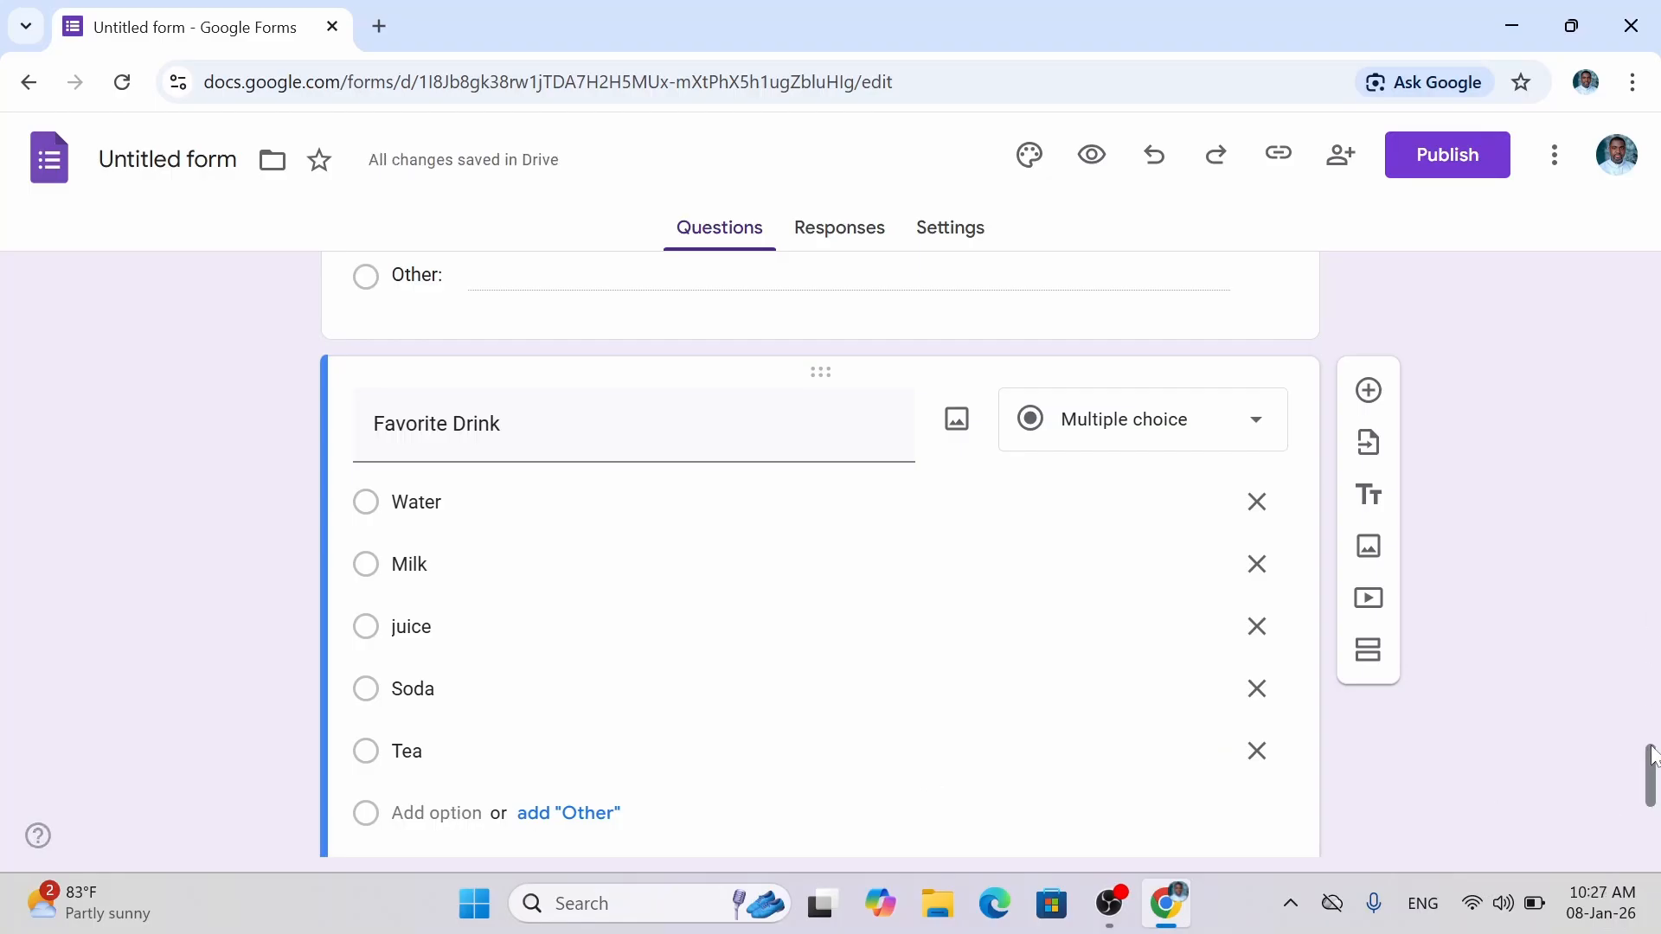
pyautogui.scroll(-3, 1653, 755)
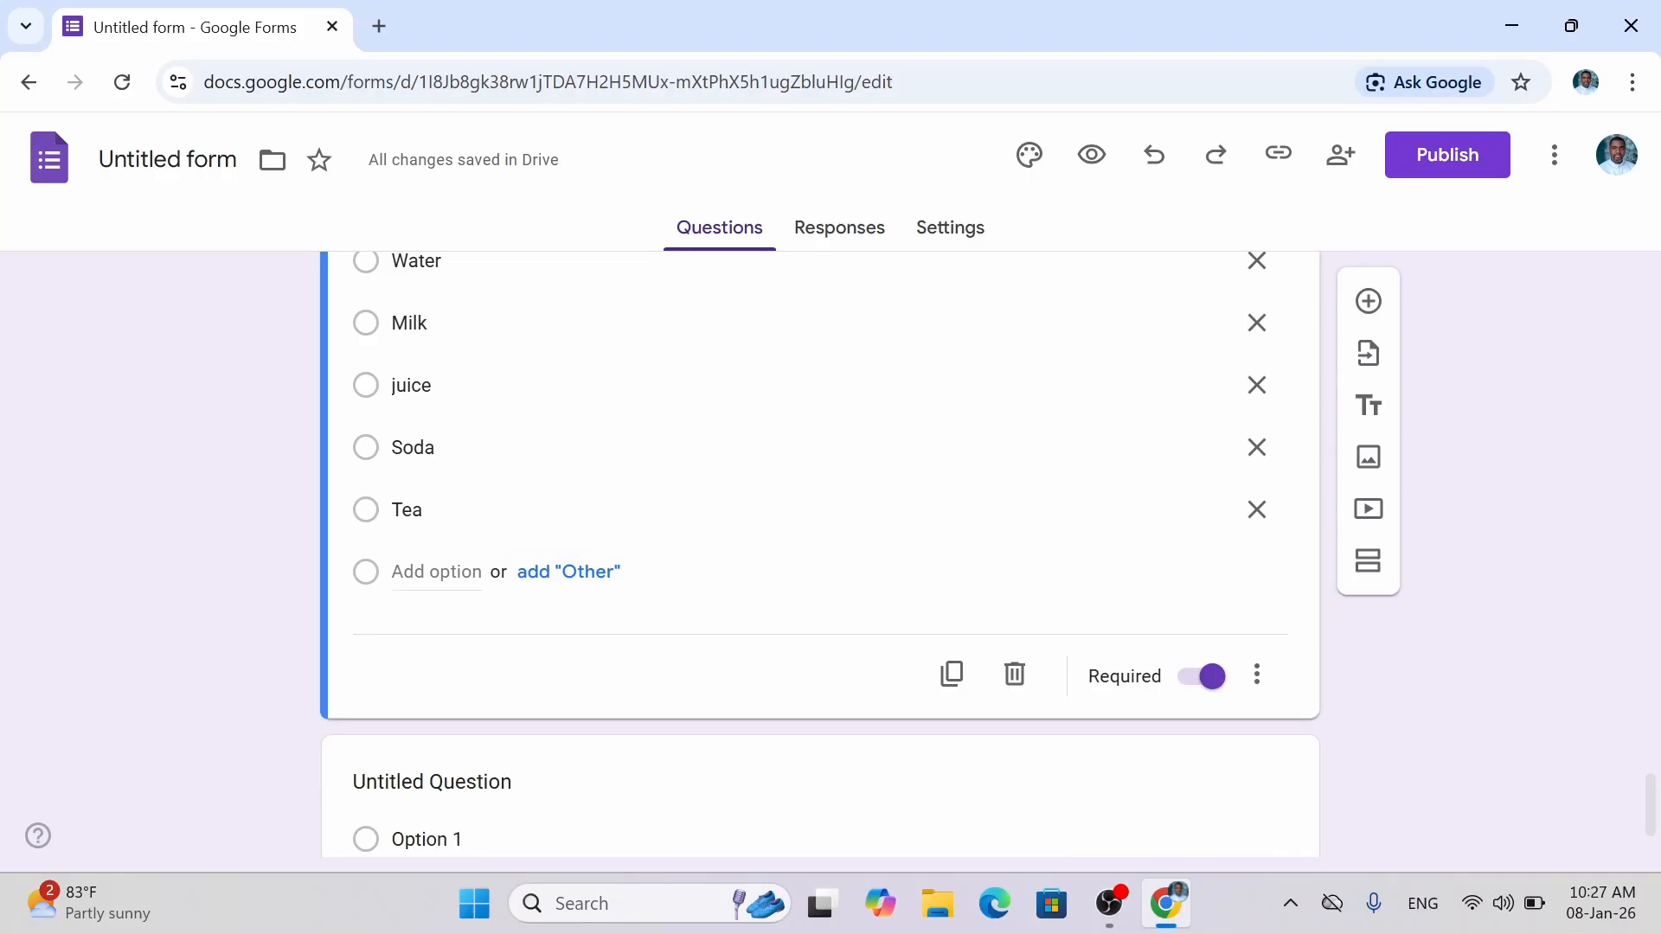
pyautogui.click(437, 572)
pyautogui.write('E')
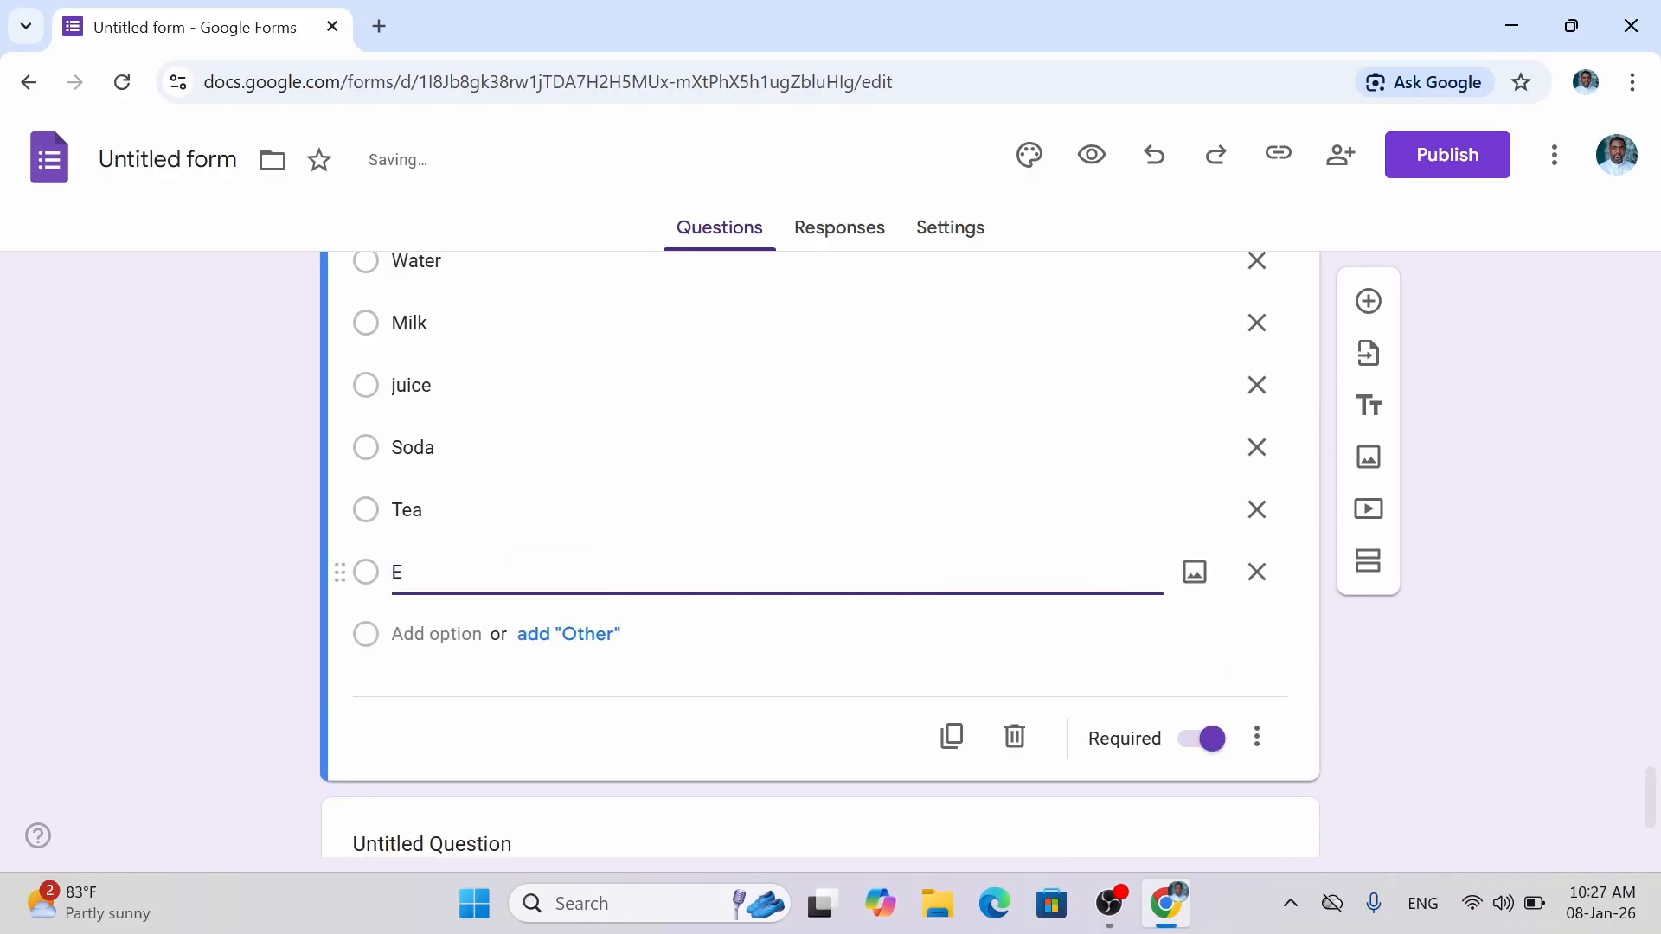
pyautogui.write('nergy Drink')
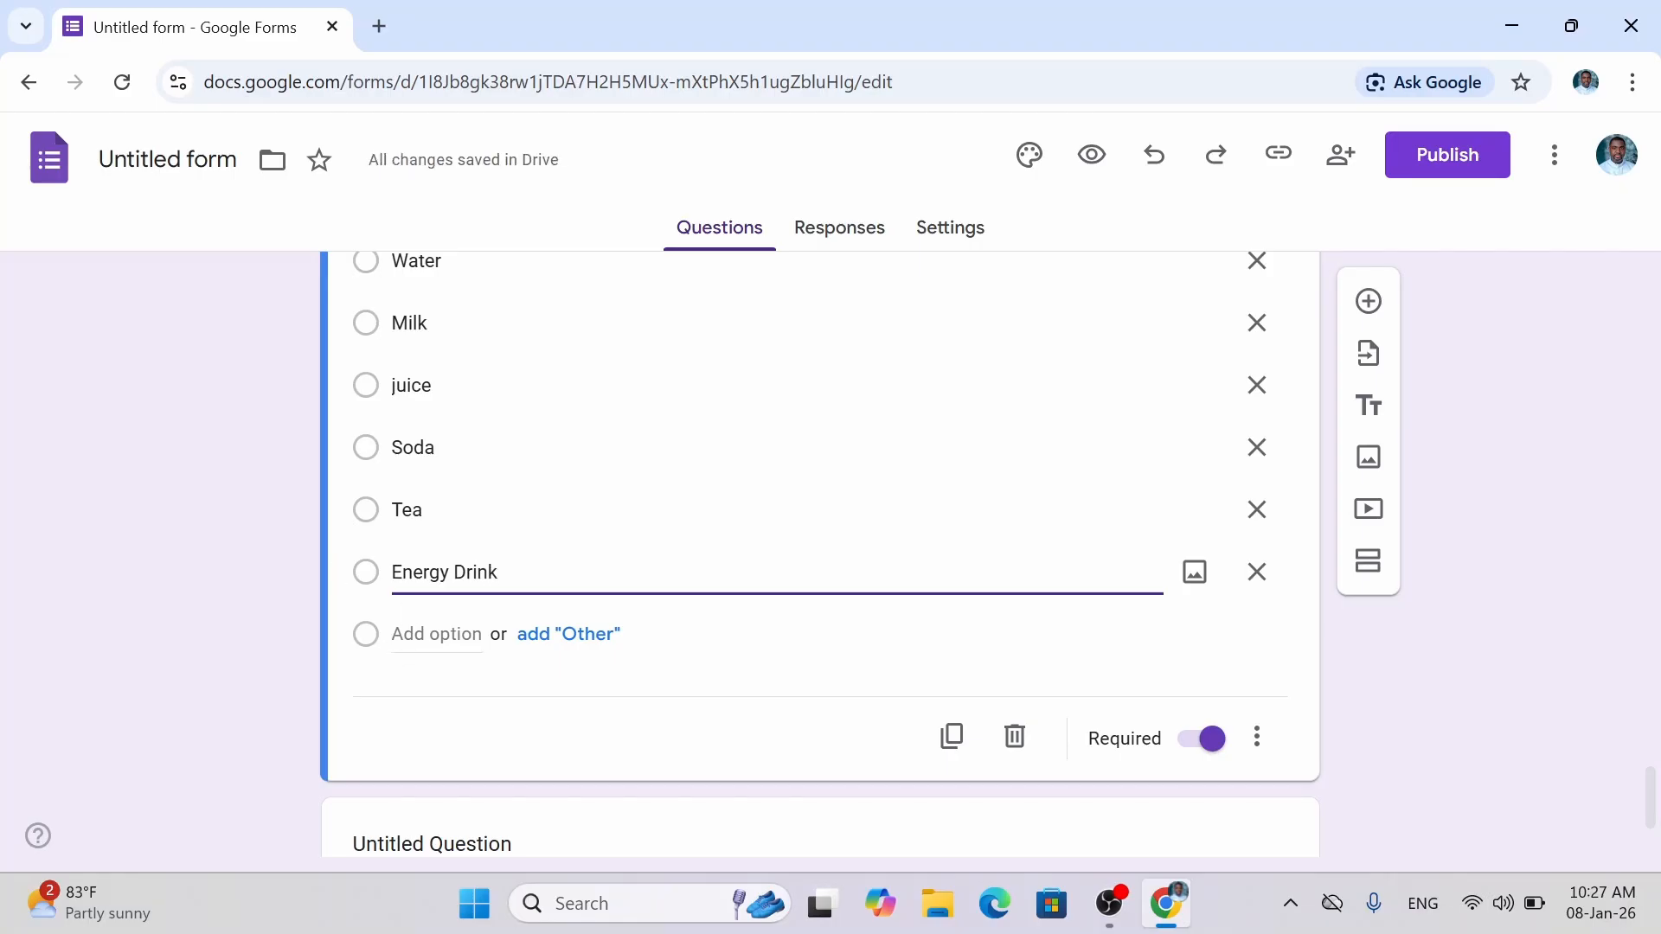
pyautogui.click(436, 635)
pyautogui.write('S')
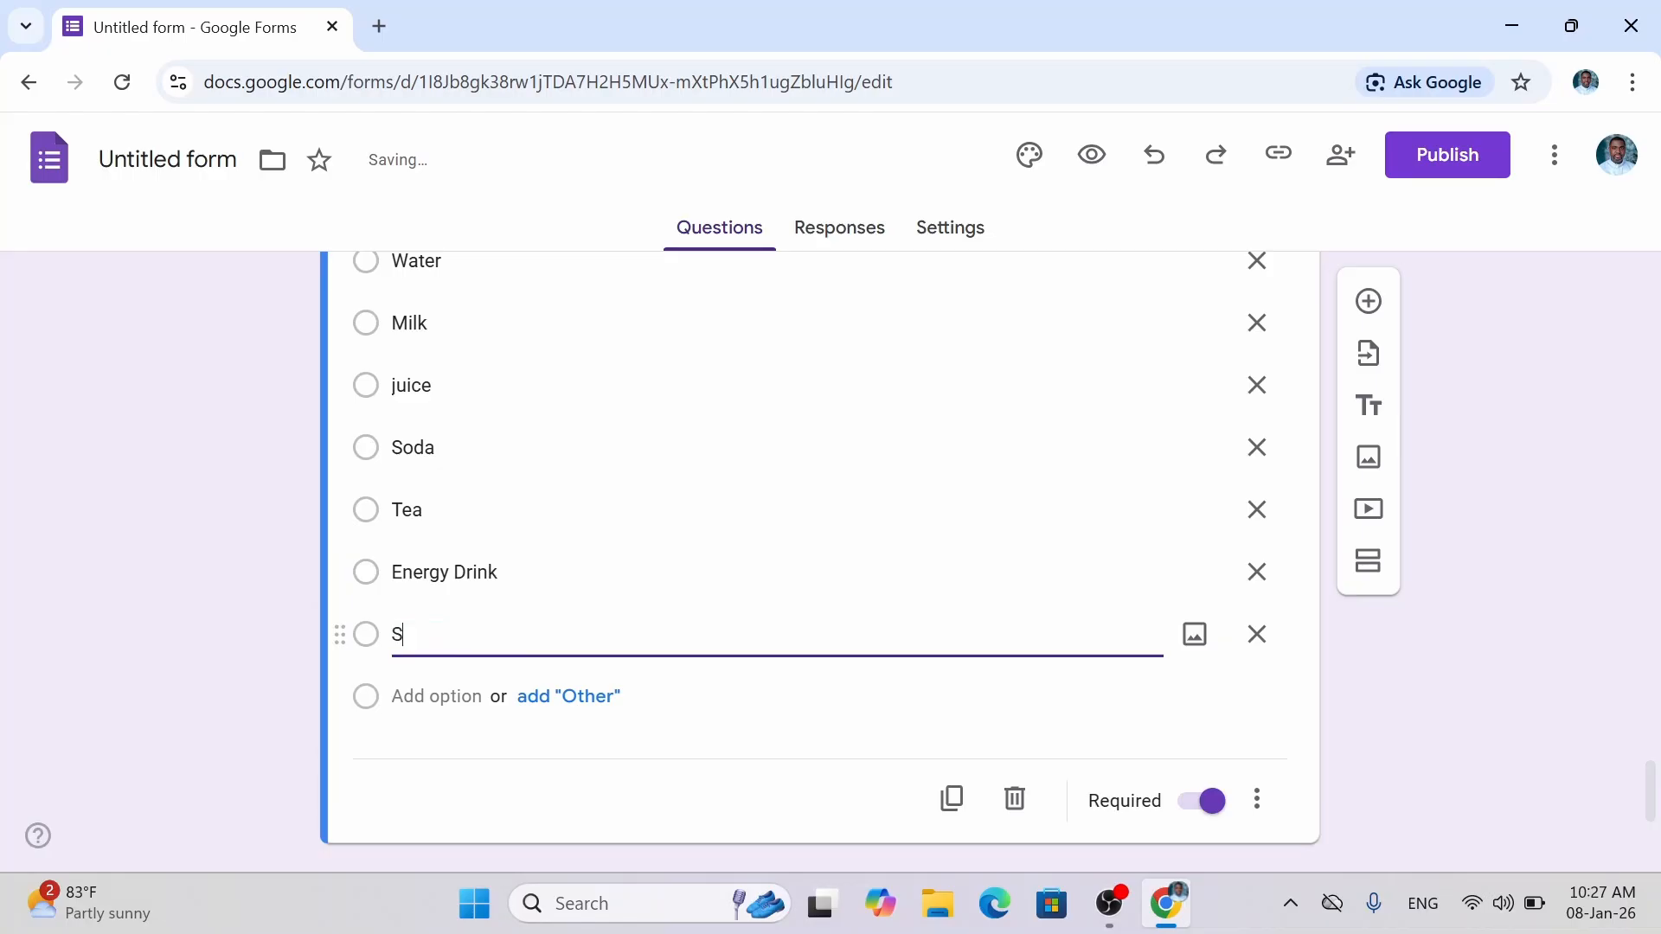
pyautogui.write('moothies')
pyautogui.press('Return')
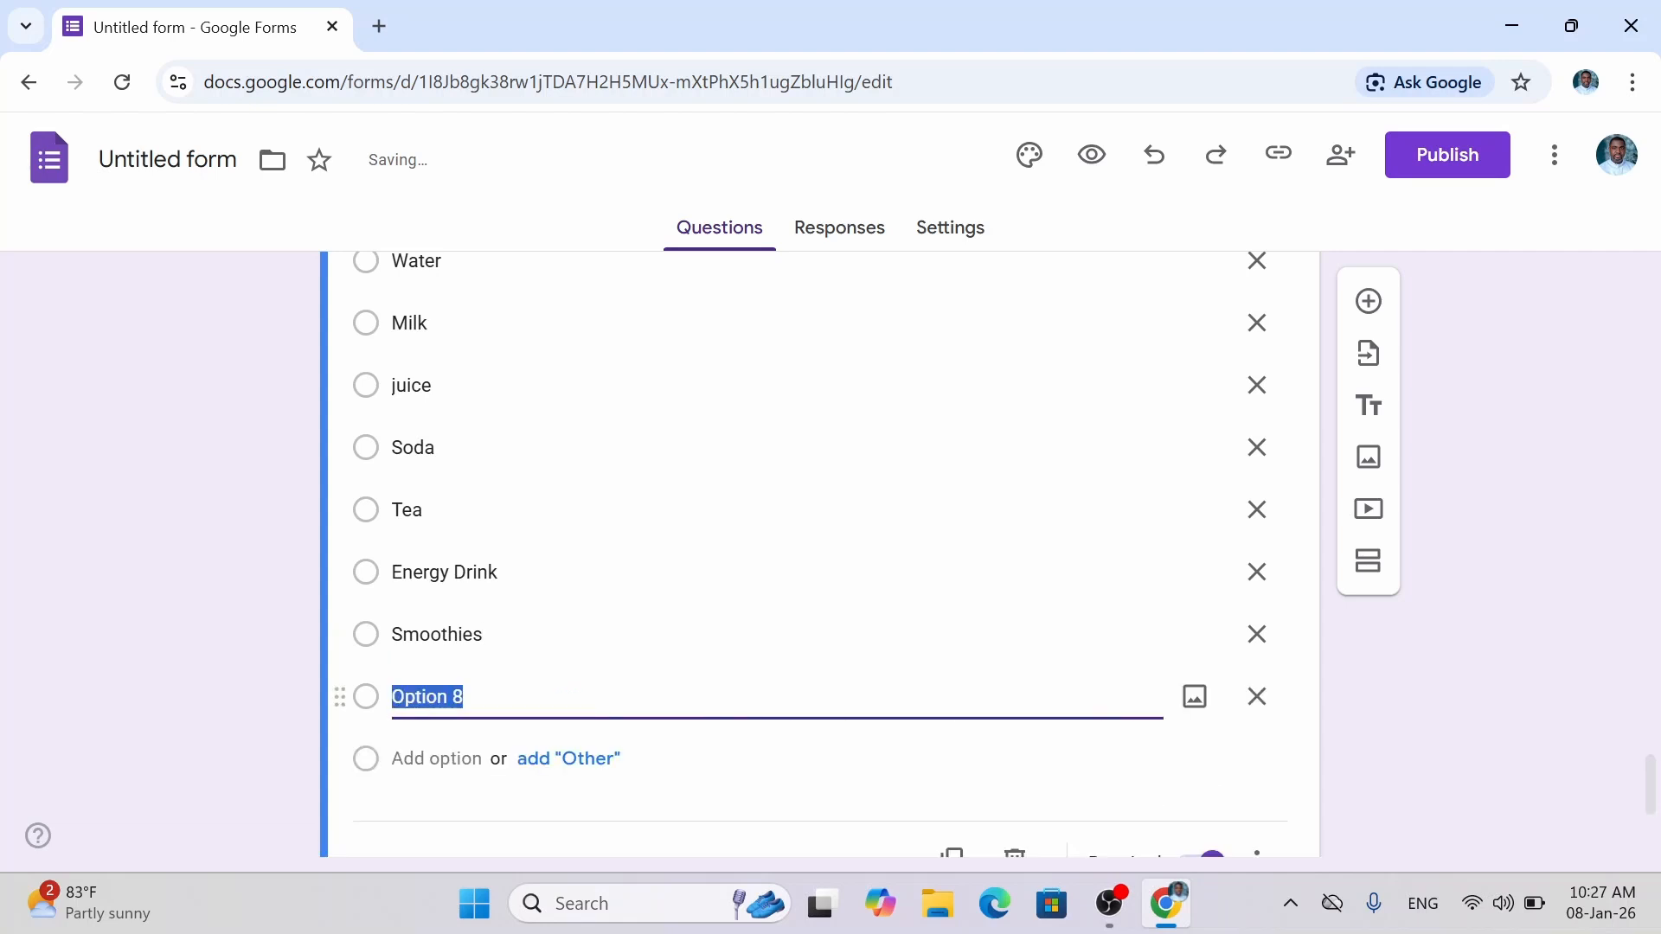
pyautogui.write('Coffee')
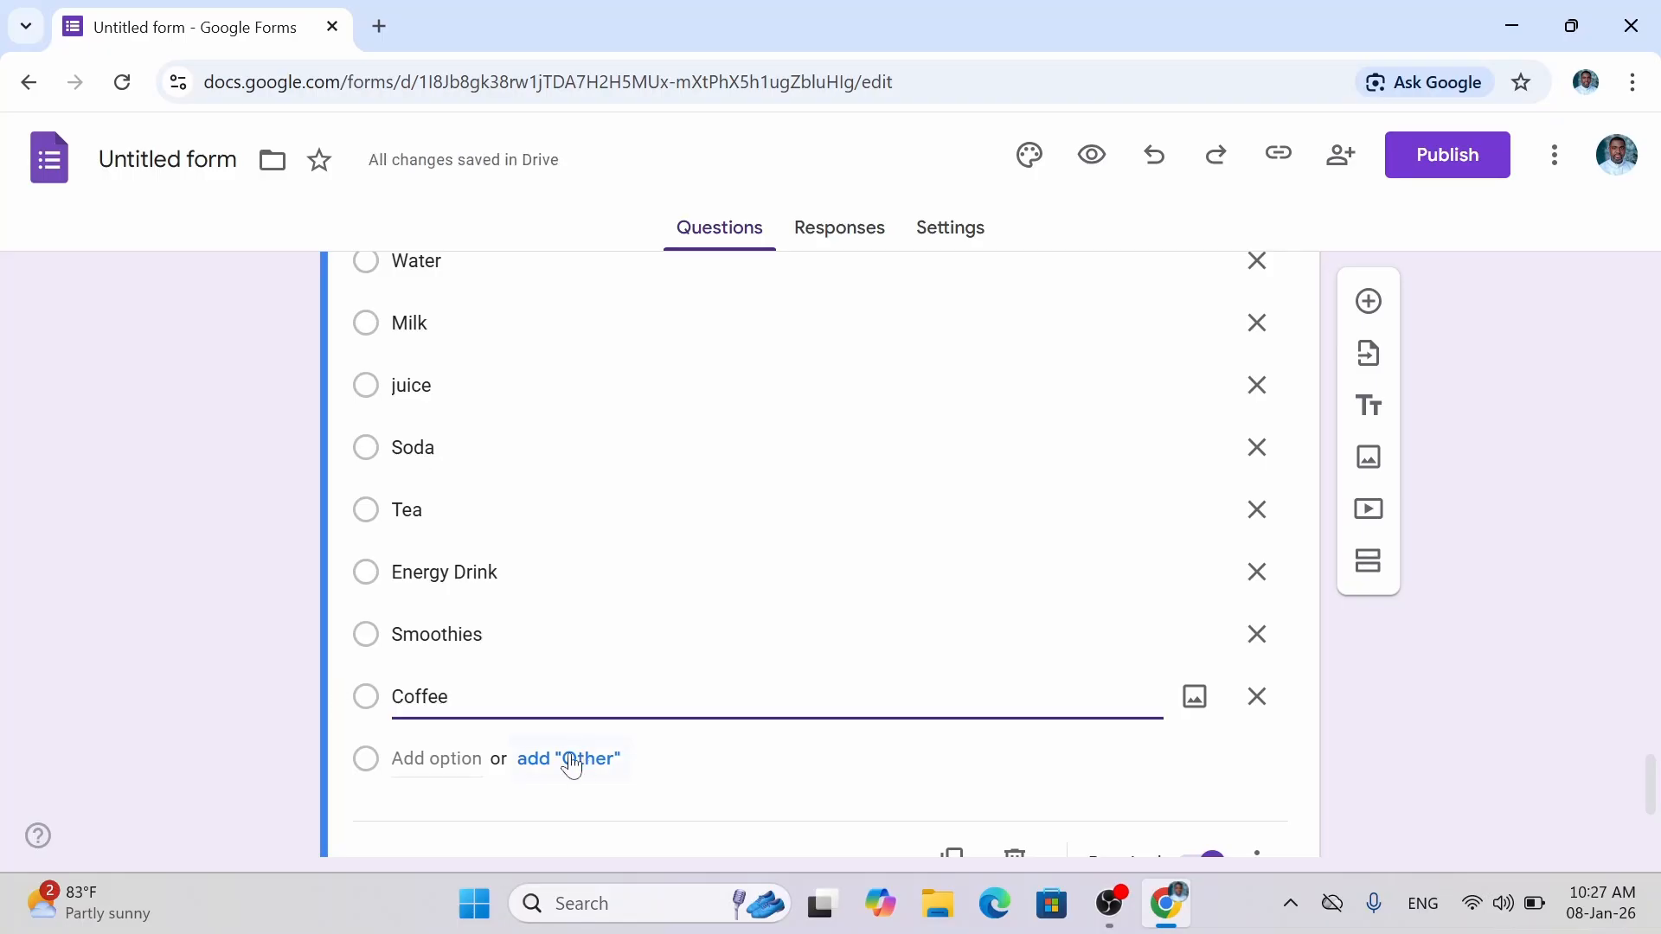
pyautogui.press('Return')
pyautogui.write('P')
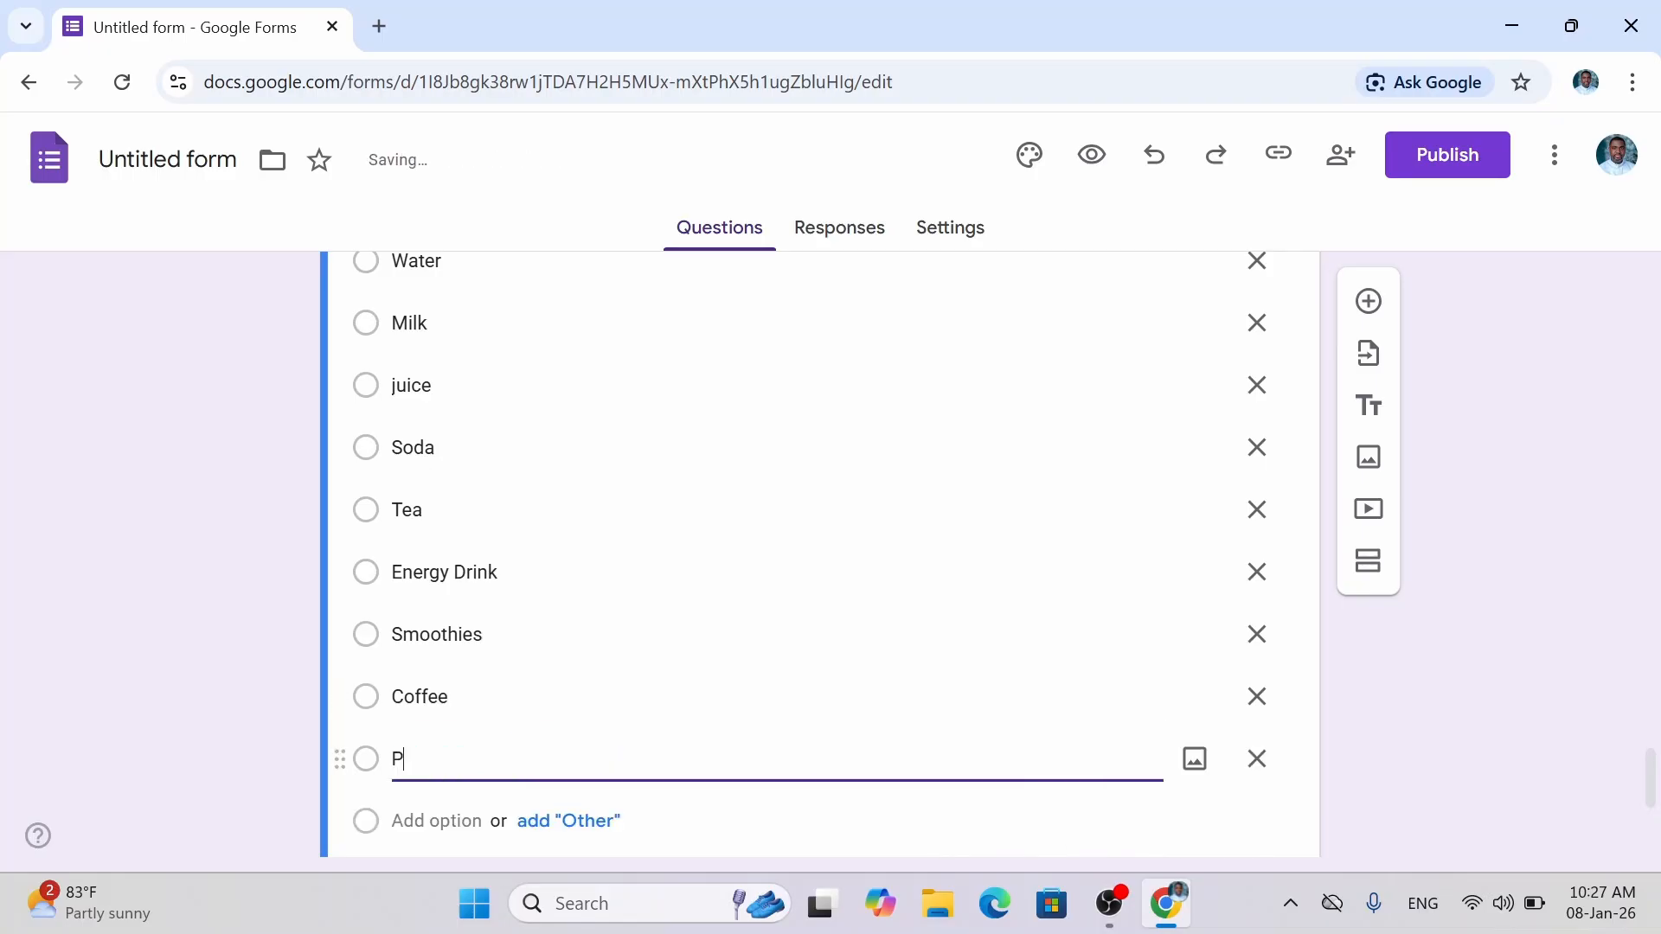
pyautogui.write('refer not to say')
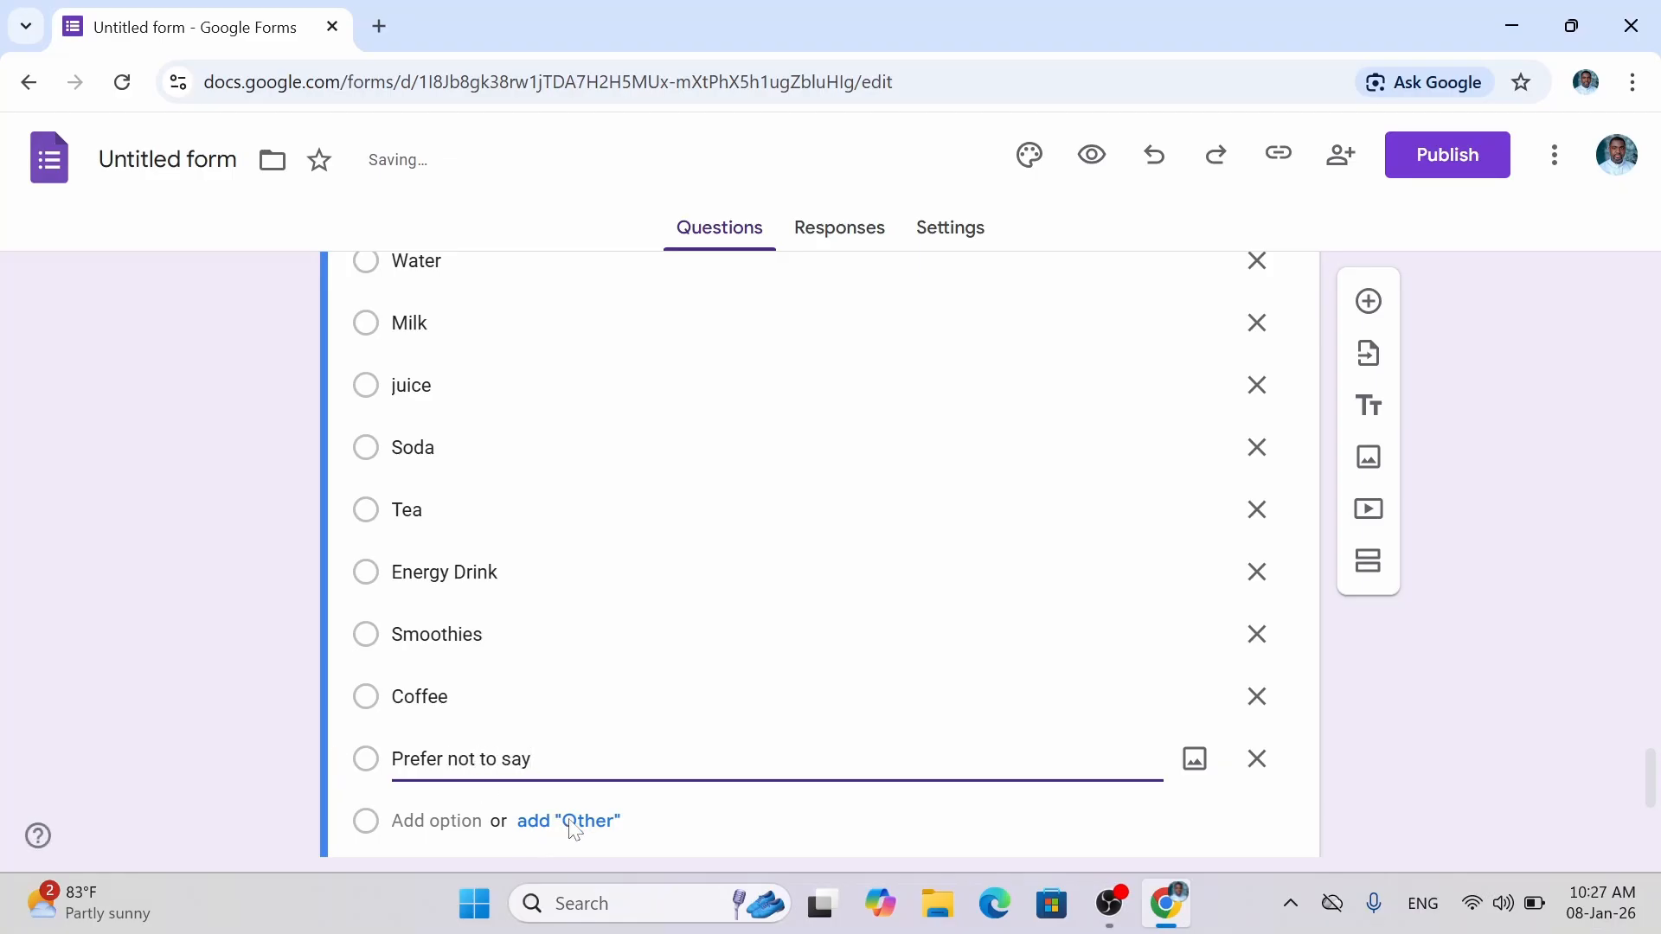
pyautogui.scroll(-4, 976, 847)
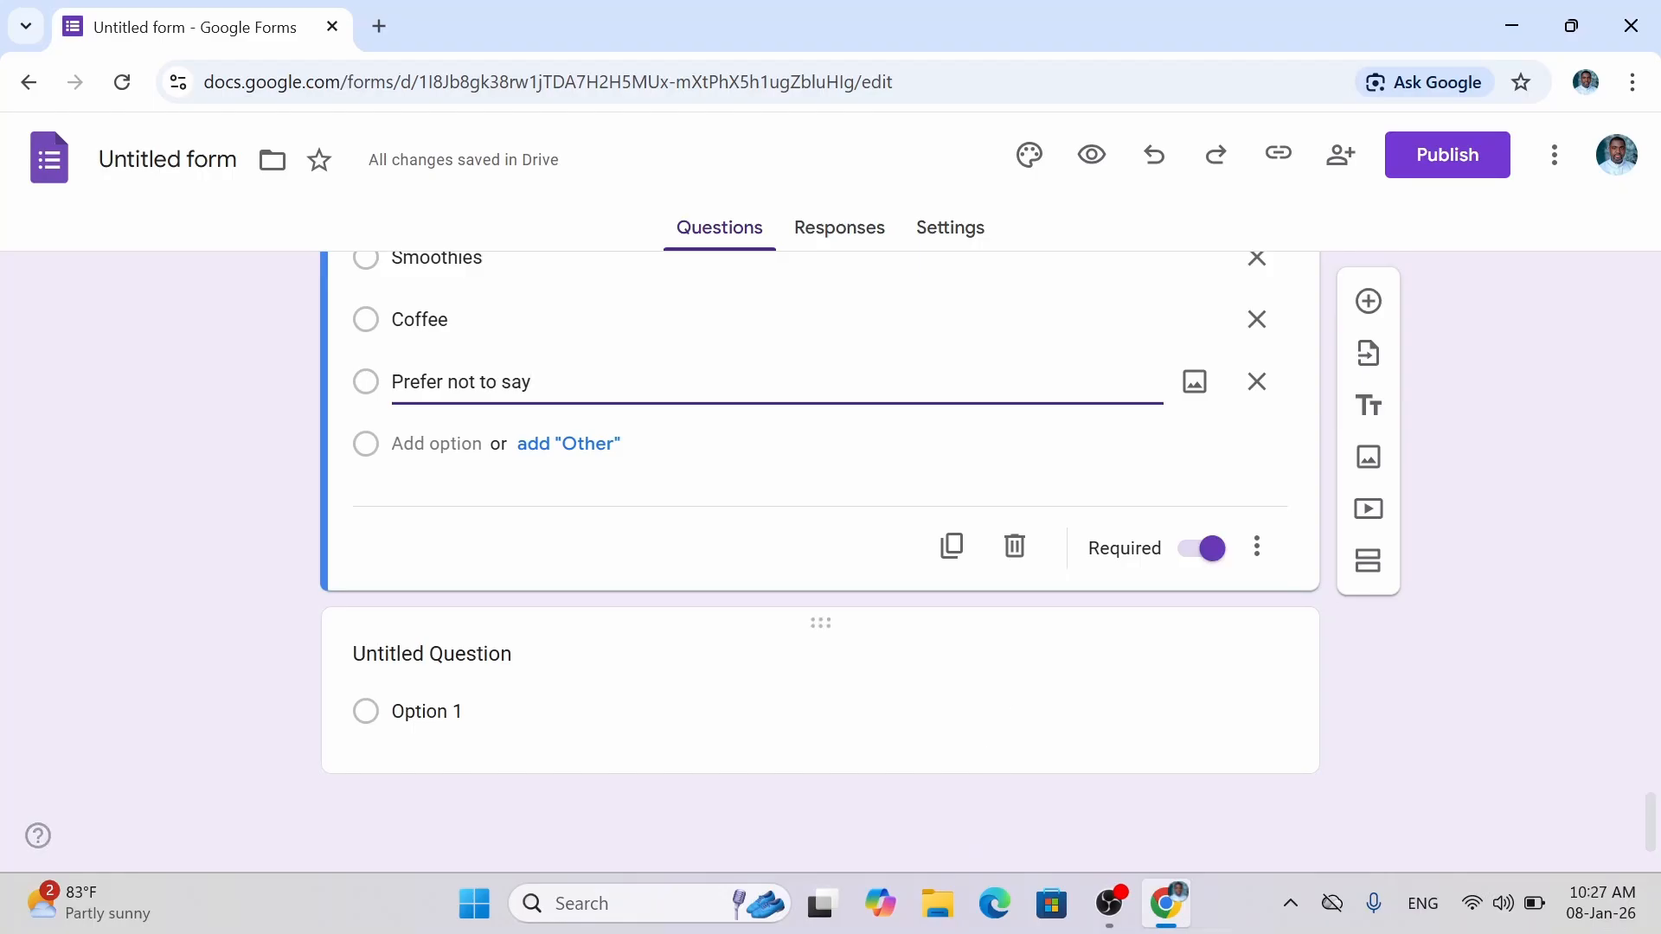
# Add an 'Other' write-in choice to Favorite Drink and return to its title.
pyautogui.click(579, 452)
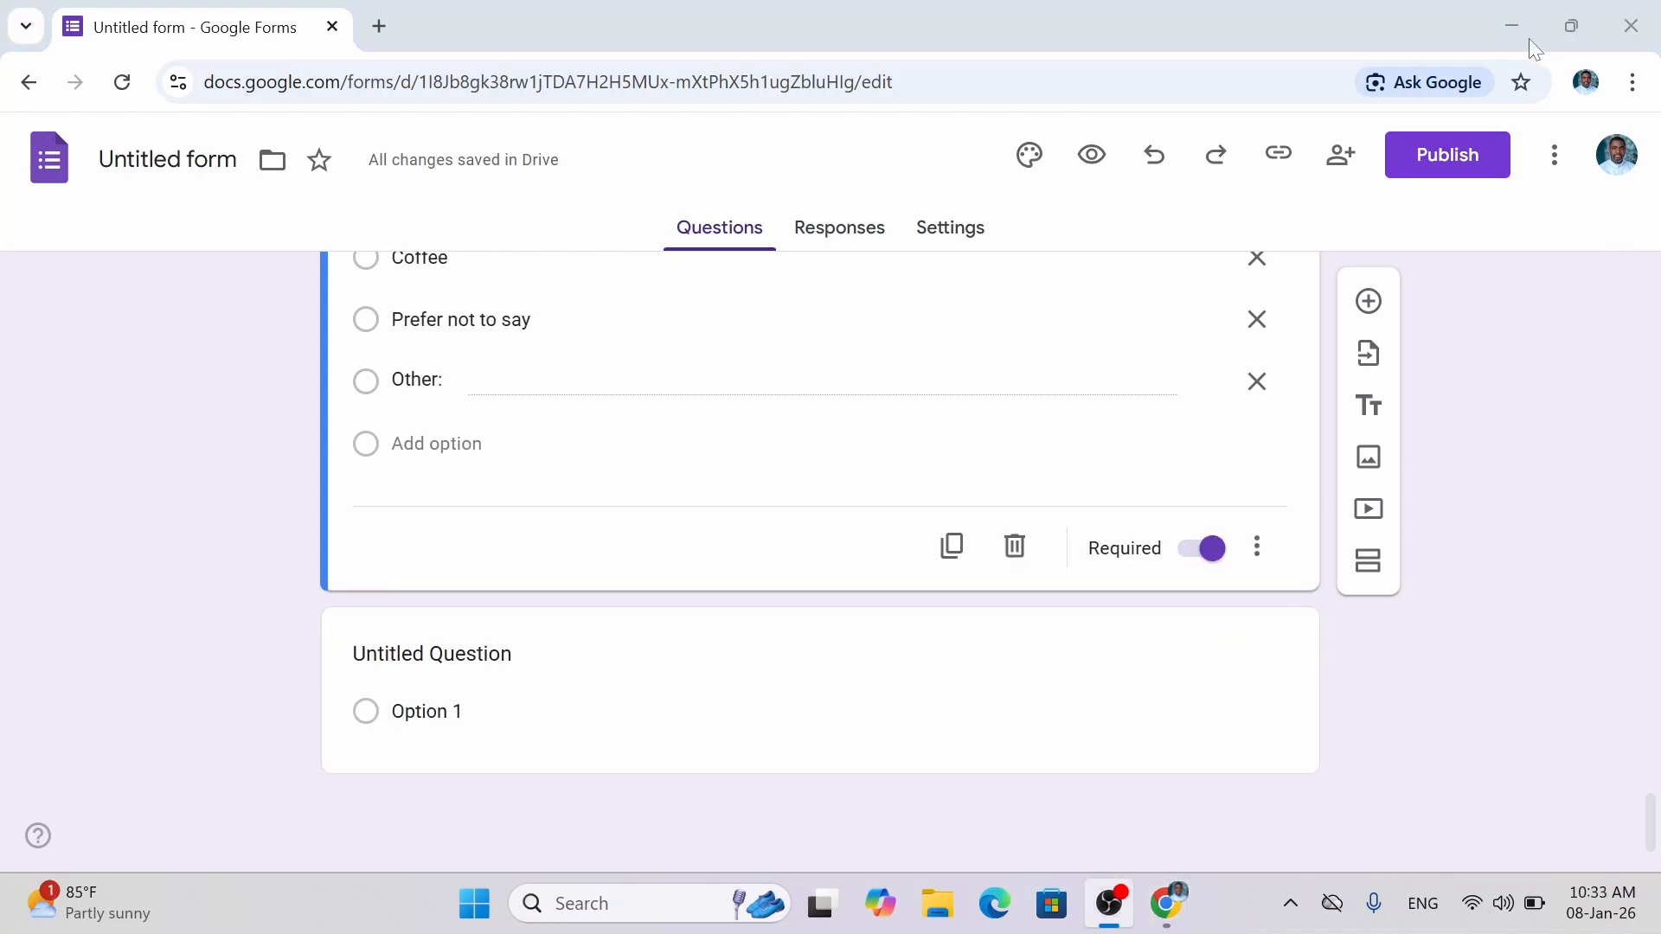
pyautogui.click(1519, 26)
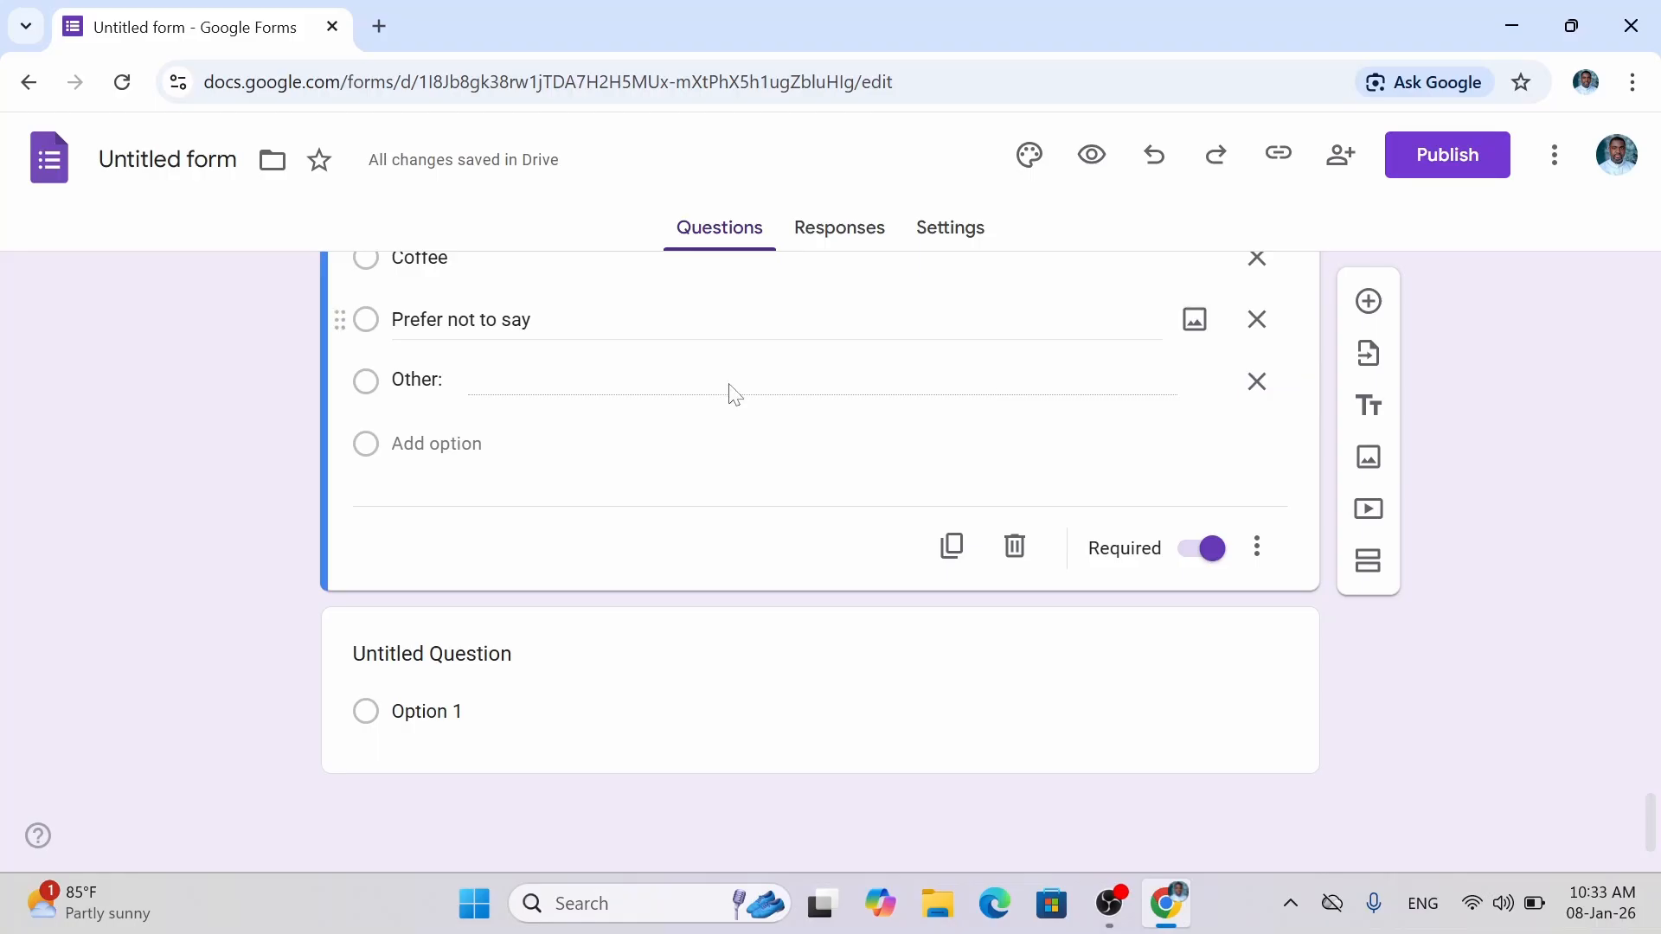
pyautogui.moveTo(1652, 827); pyautogui.dragTo(1653, 760)
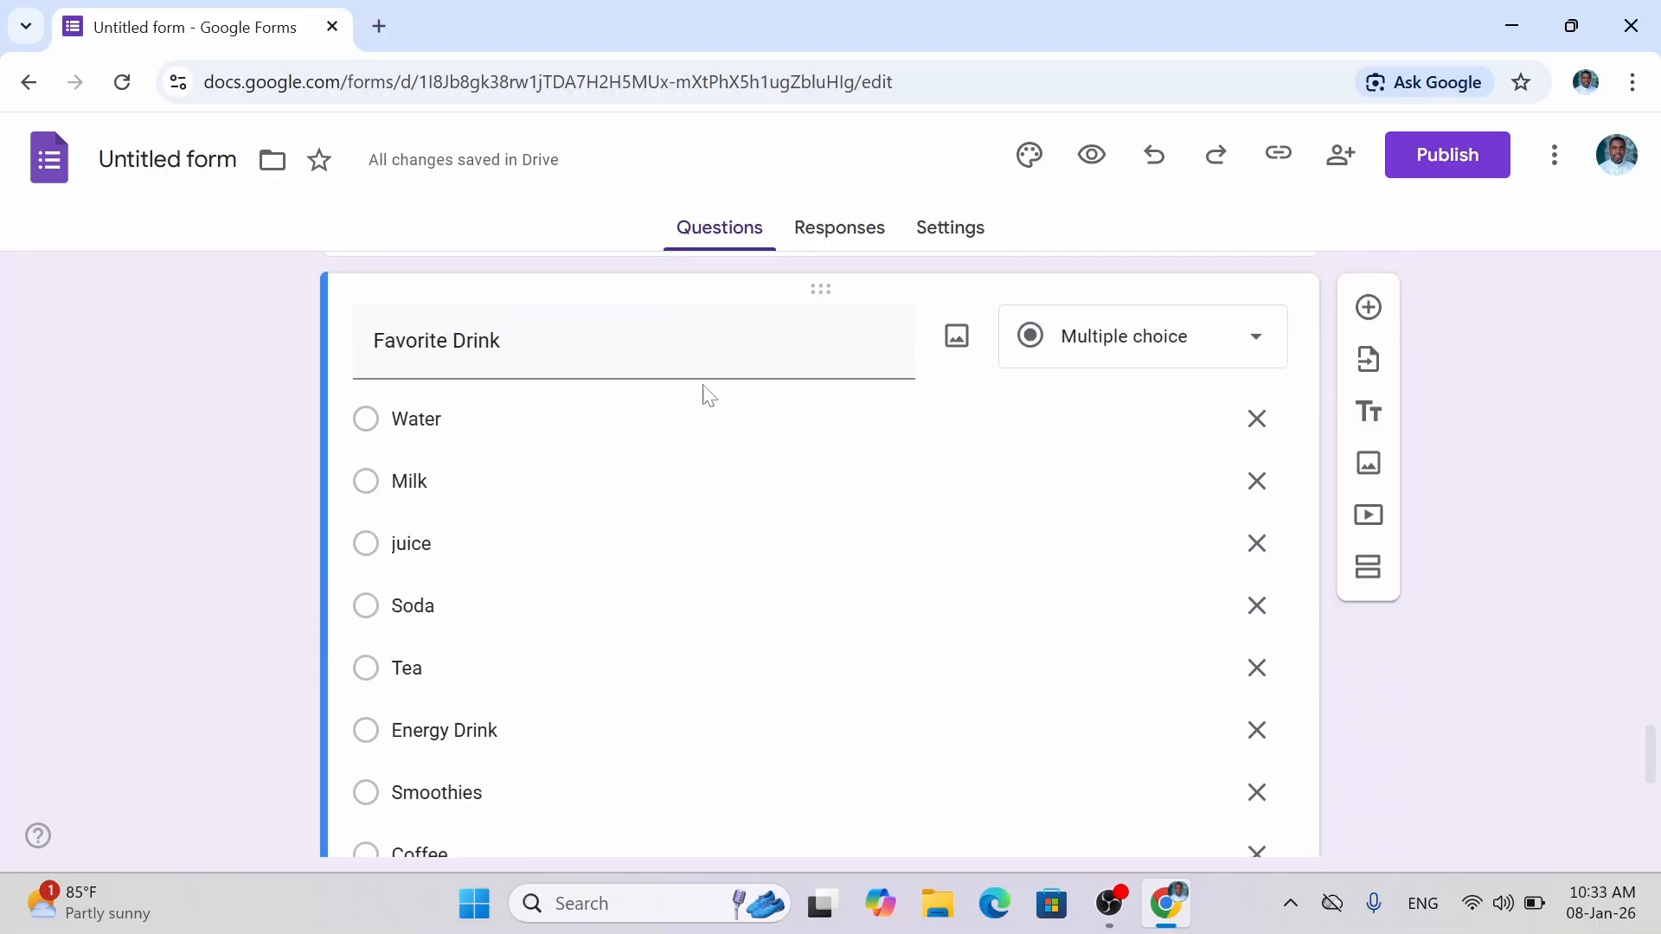
pyautogui.click(596, 344)
pyautogui.click(597, 344)
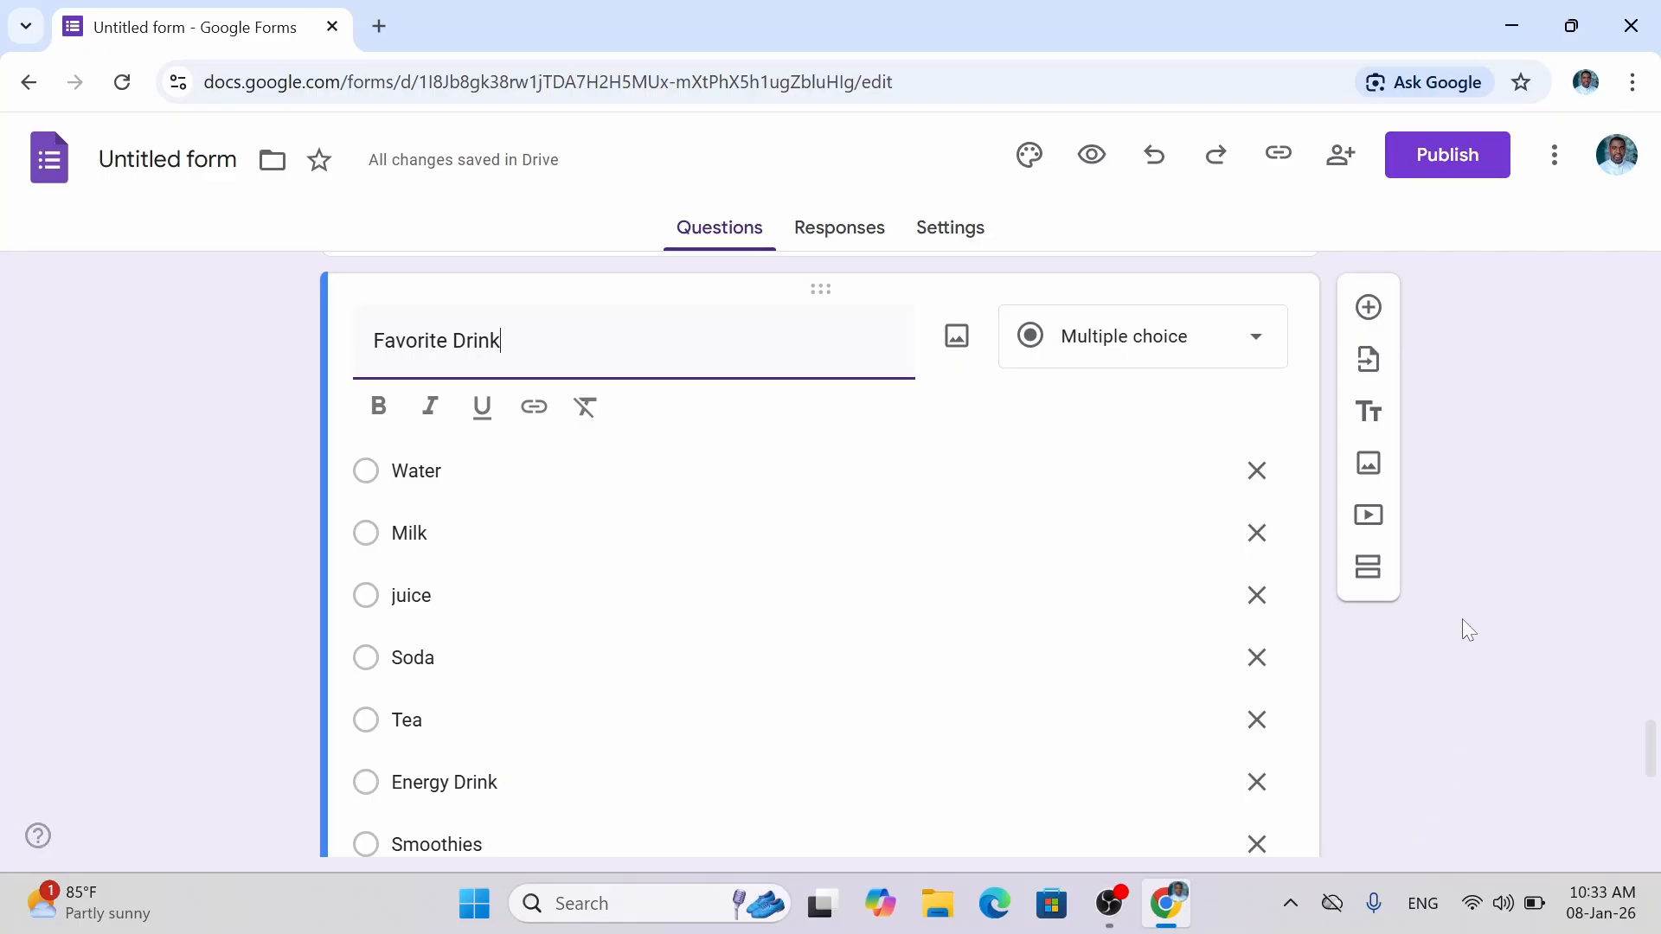
# Insert a new question after Favorite Drink and title it 'Most favorite place to visit'.
pyautogui.click(1369, 310)
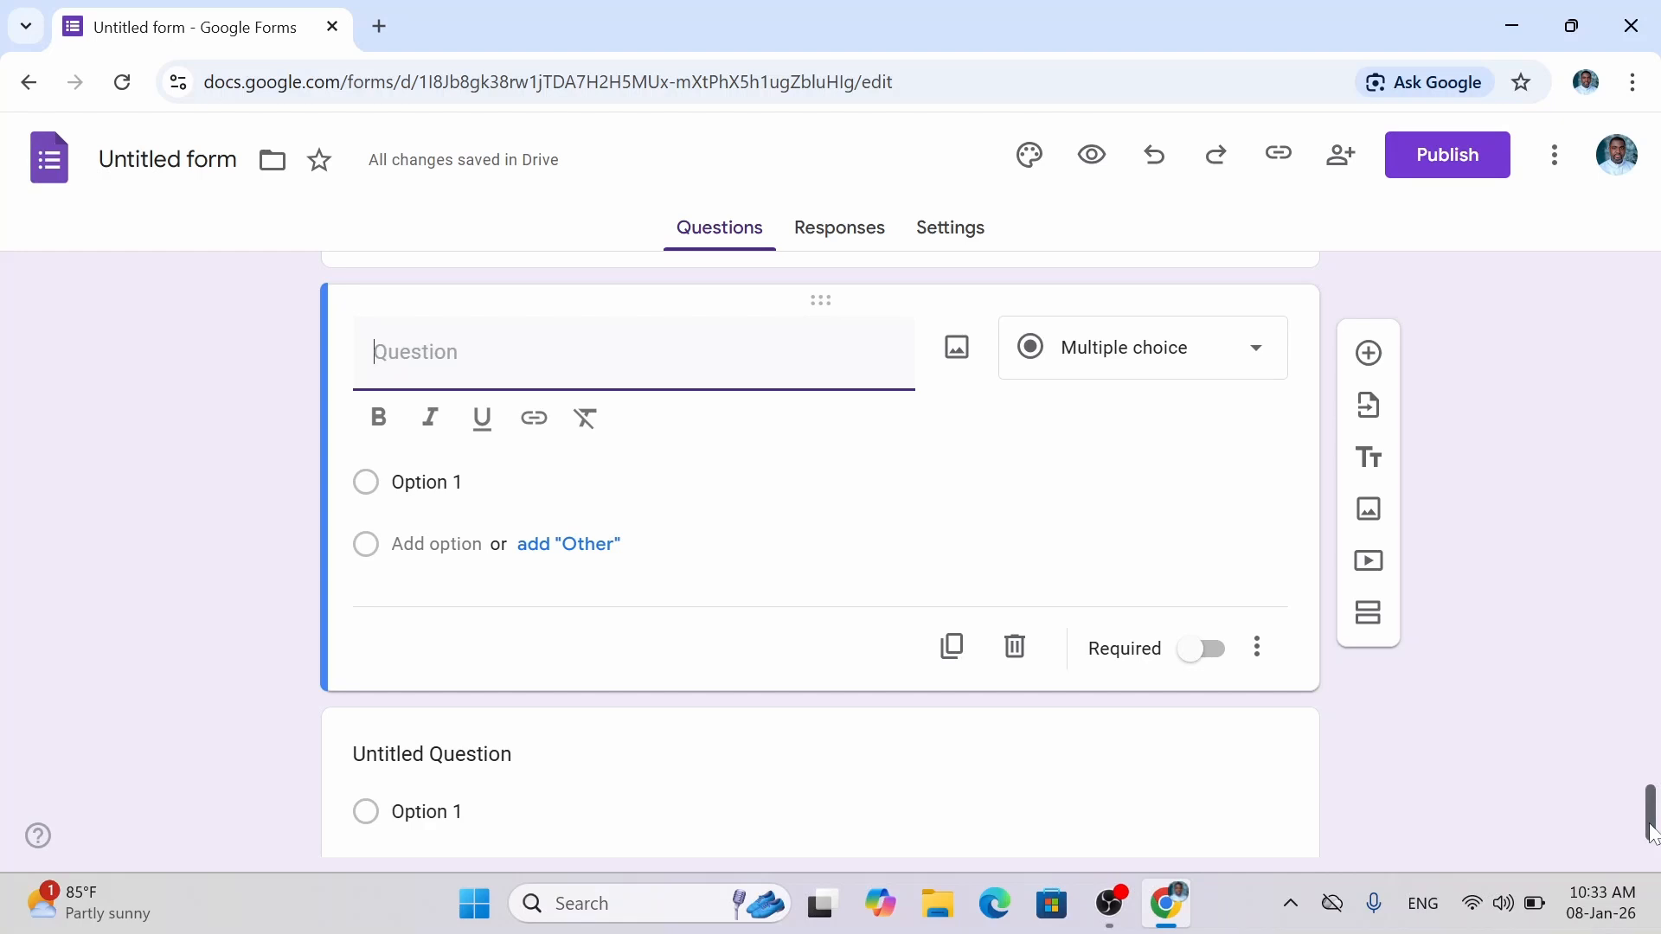
pyautogui.moveTo(1650, 804); pyautogui.dragTo(1659, 747)
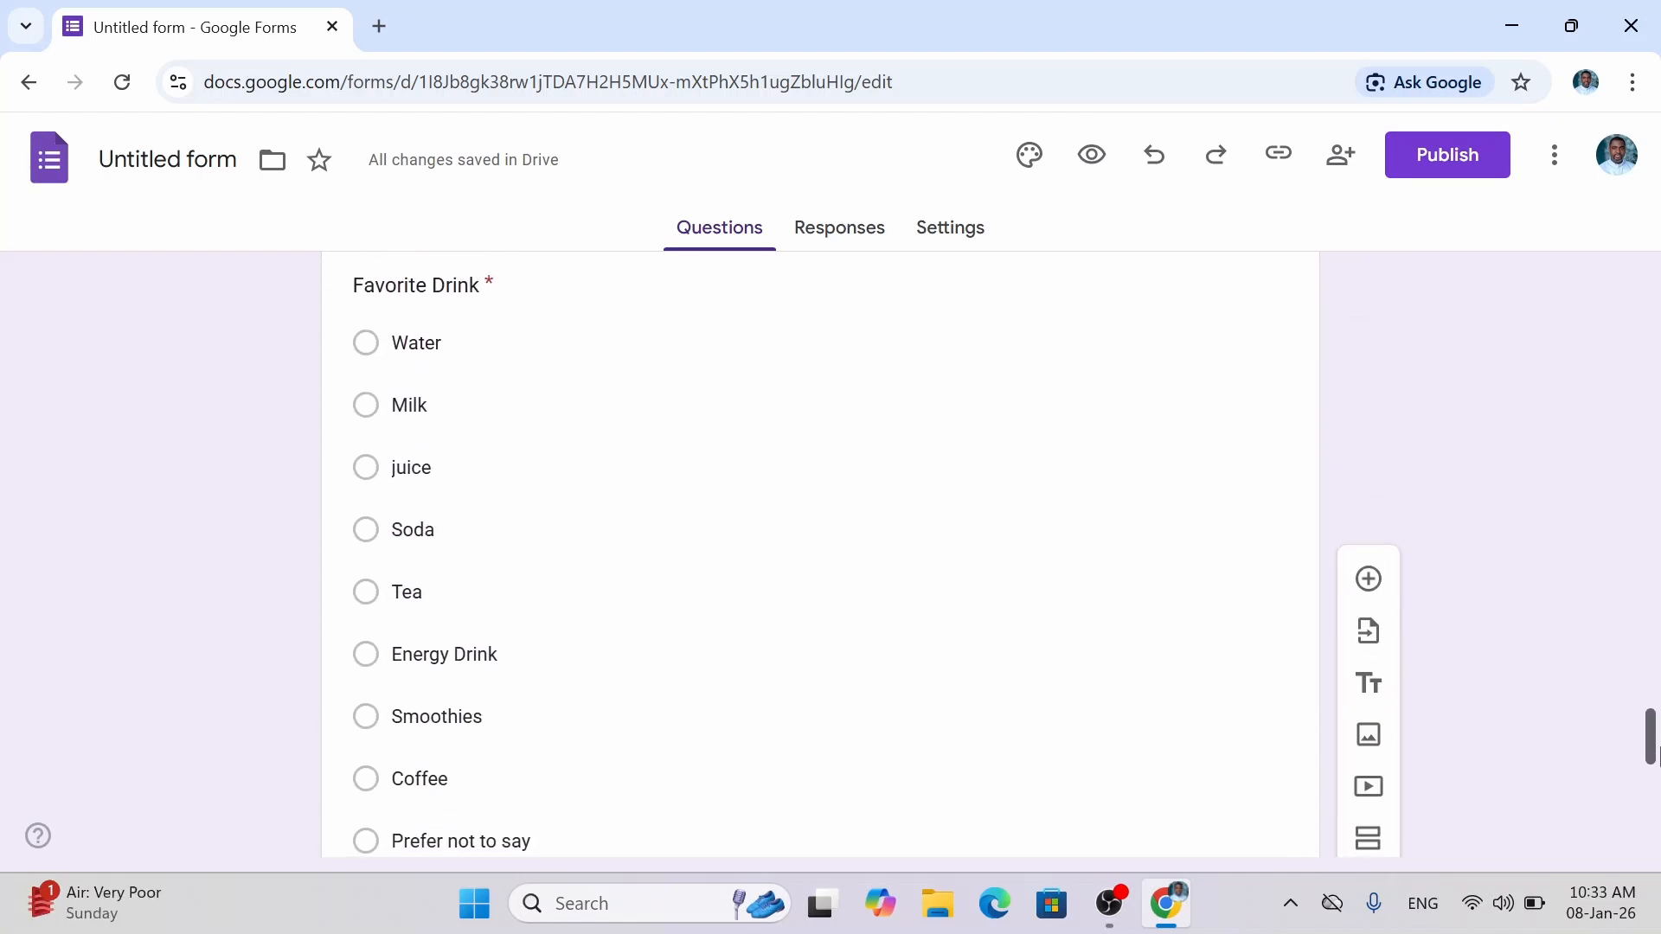
pyautogui.moveTo(1659, 747); pyautogui.dragTo(1659, 806)
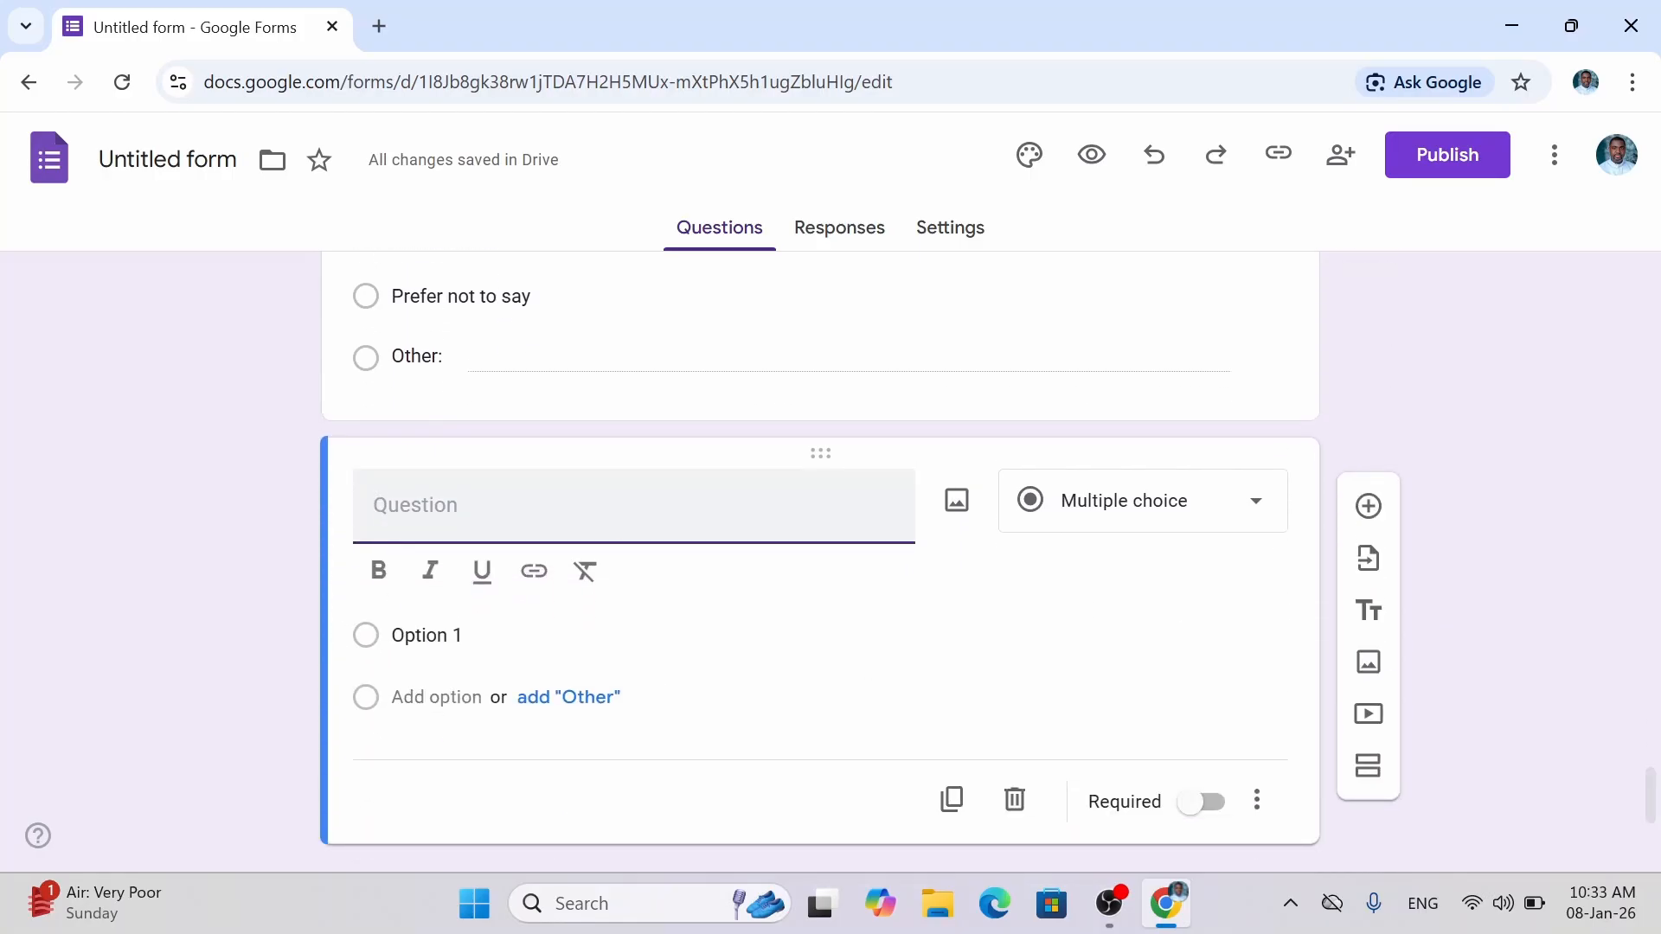
pyautogui.write('F')
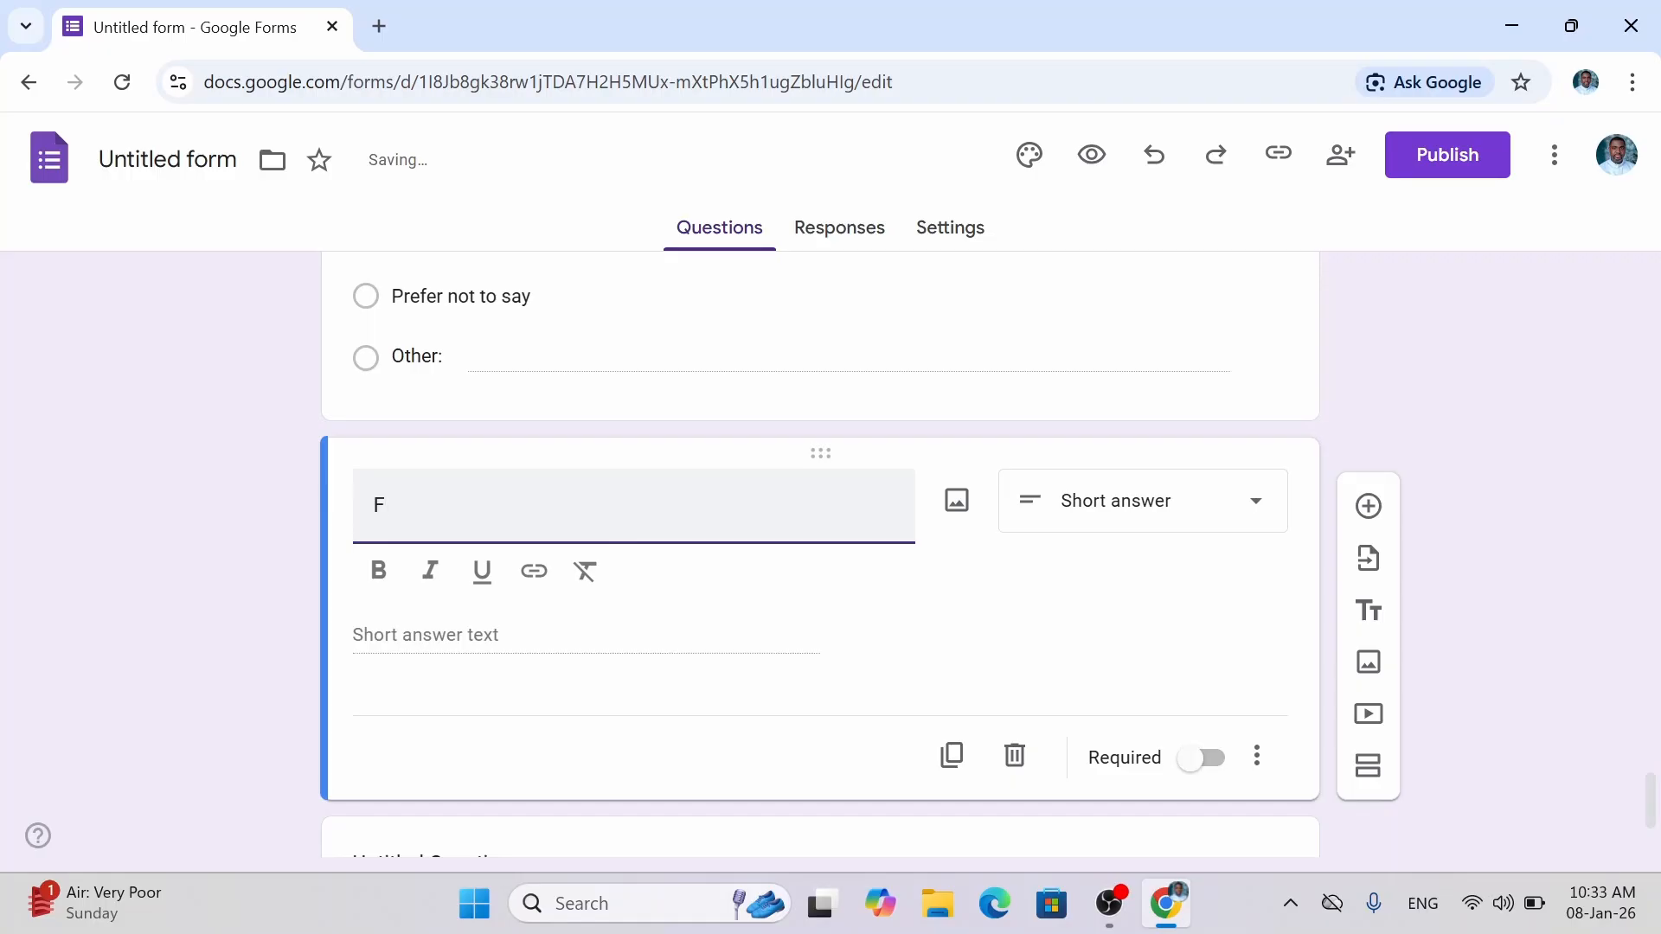
pyautogui.write('avurite')
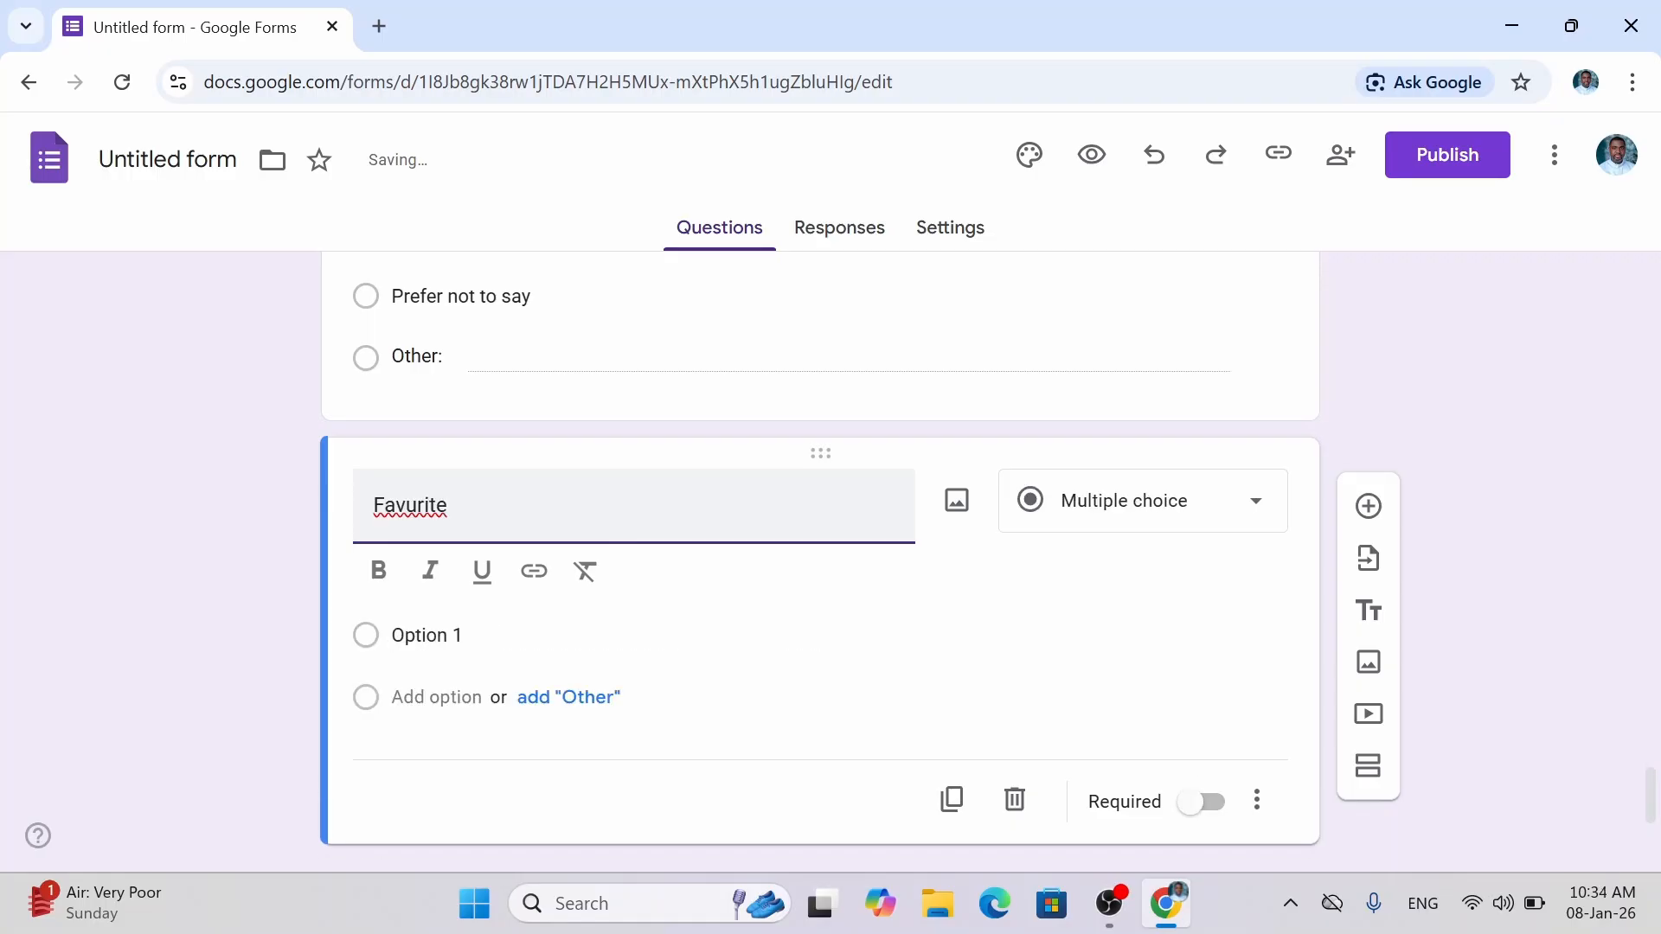
pyautogui.press('BackSpace')
pyautogui.press('BackSpace')
pyautogui.press('BackSpace')
pyautogui.press('BackSpace')
pyautogui.press('BackSpace')
pyautogui.press('BackSpace')
pyautogui.write('orite place to vi')
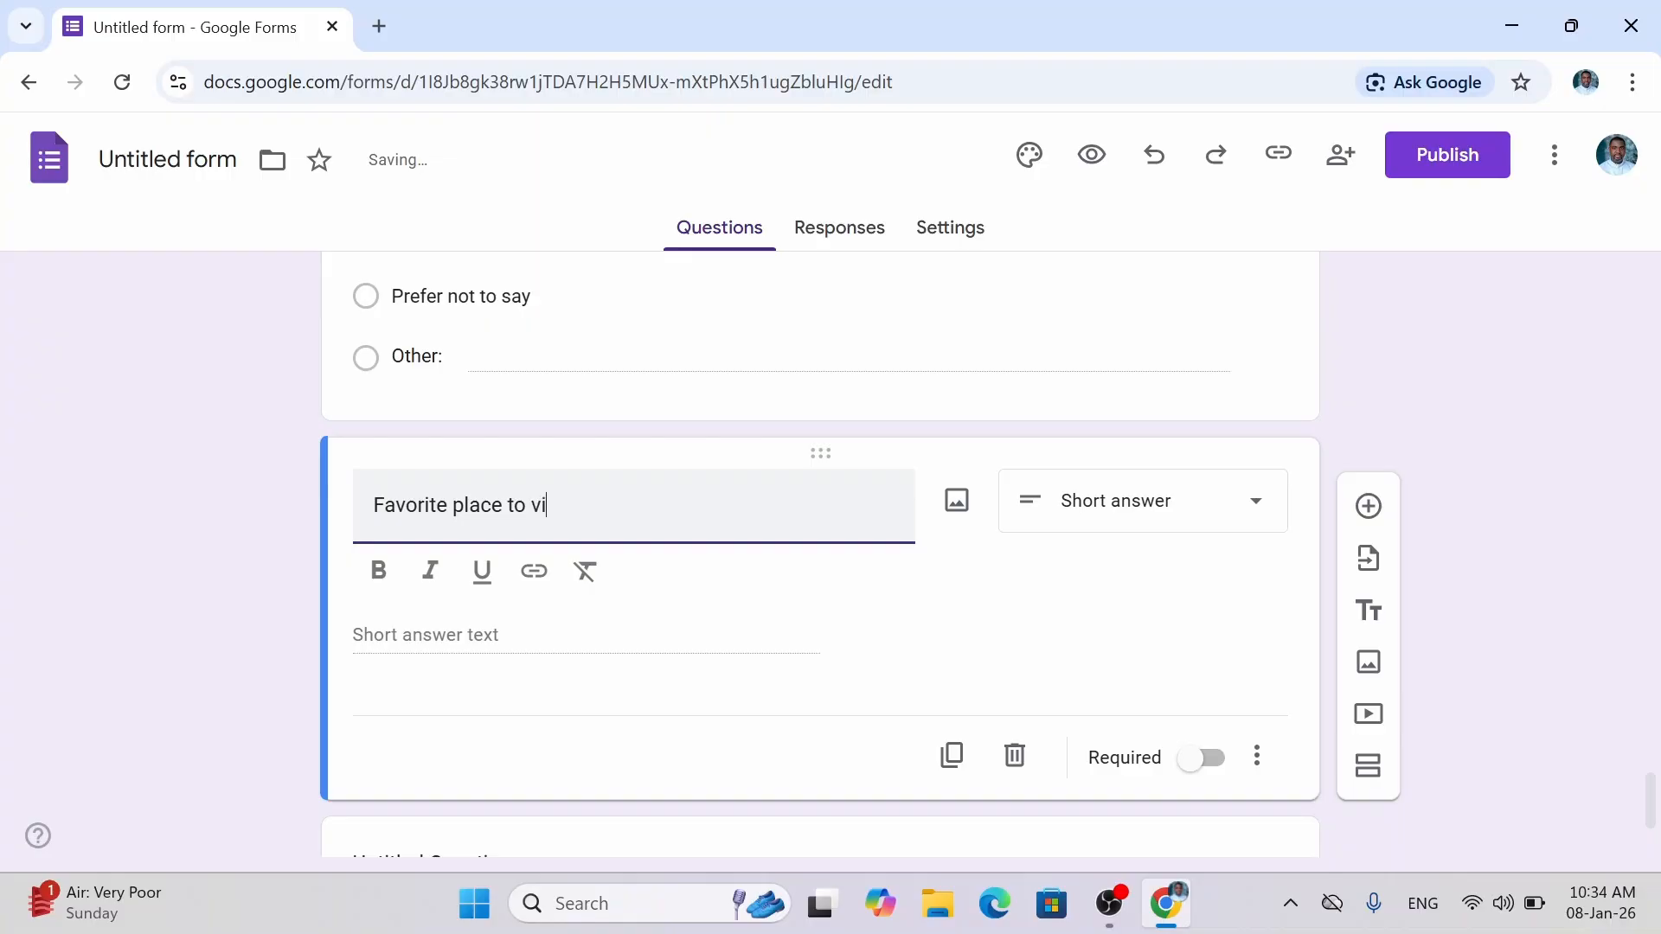
pyautogui.write('sit')
pyautogui.write('Most')
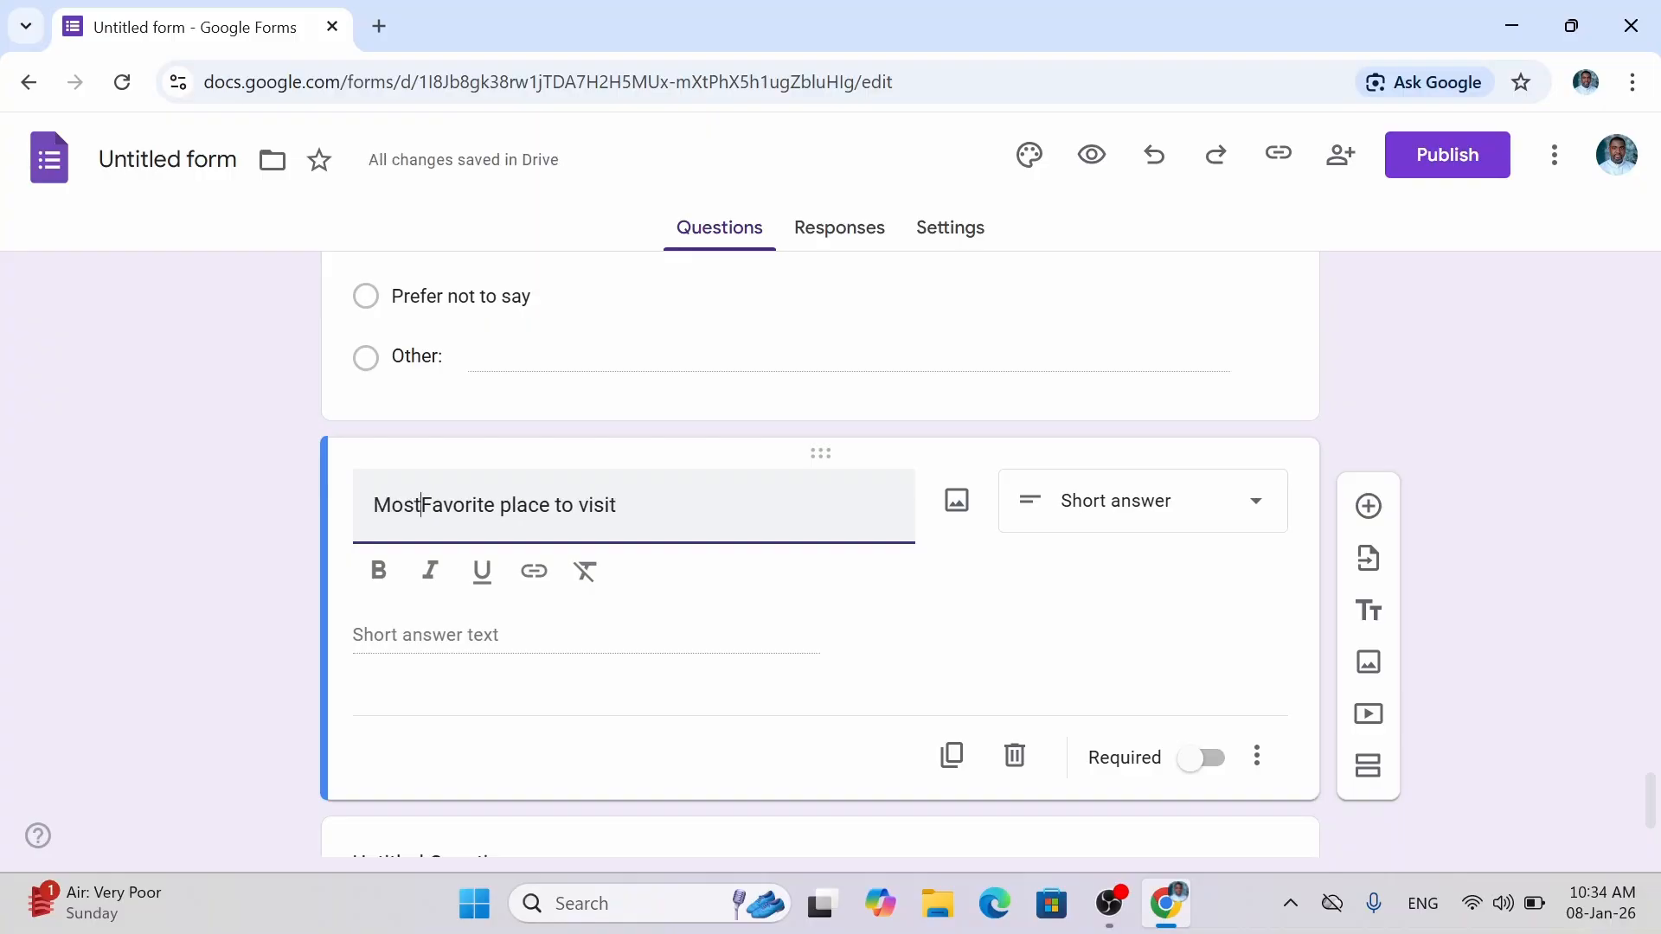
pyautogui.press('Delete')
pyautogui.write('f')
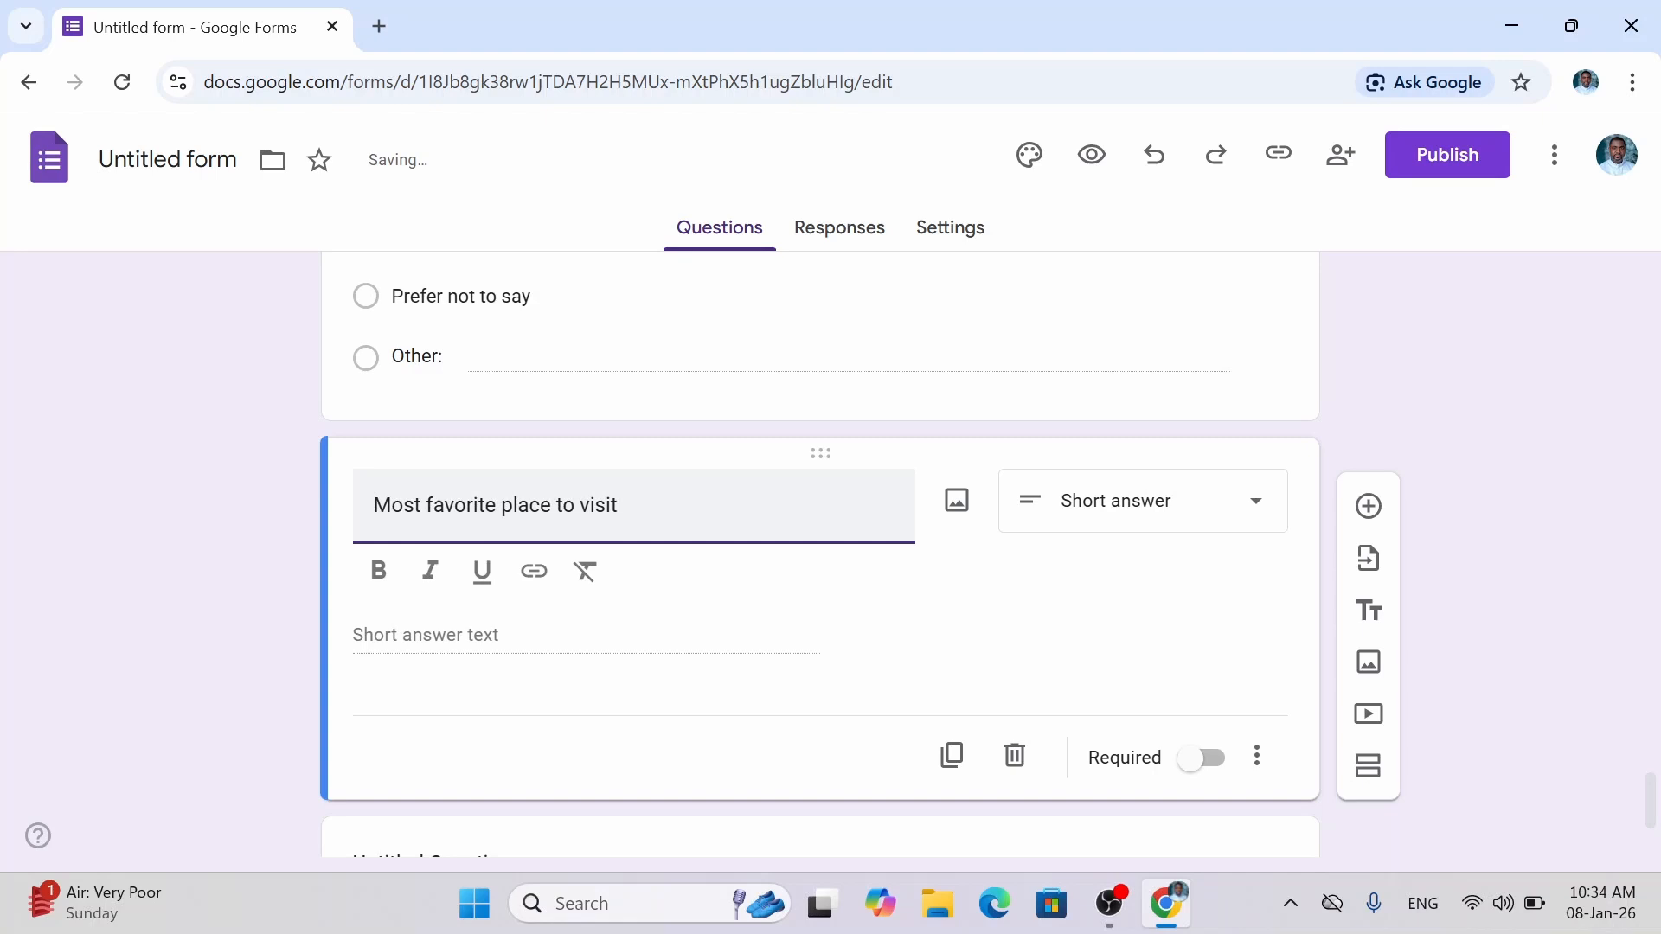
# Switch the place-to-visit question to Multiple choice and turn Required on.
pyautogui.click(1134, 517)
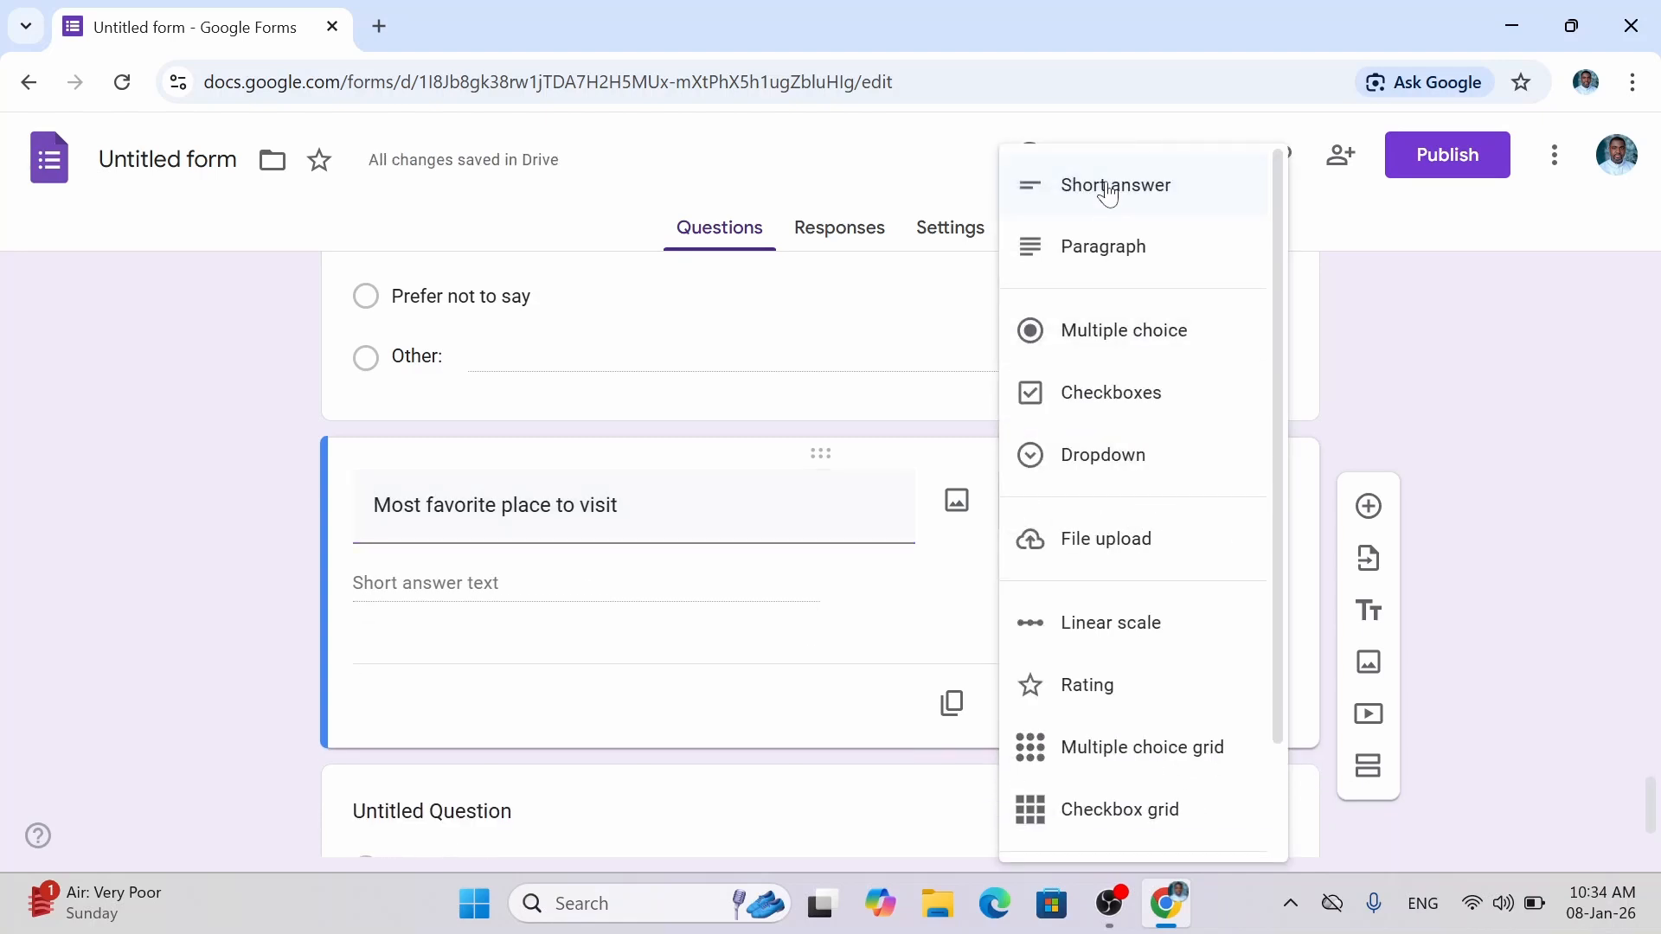
pyautogui.click(1037, 351)
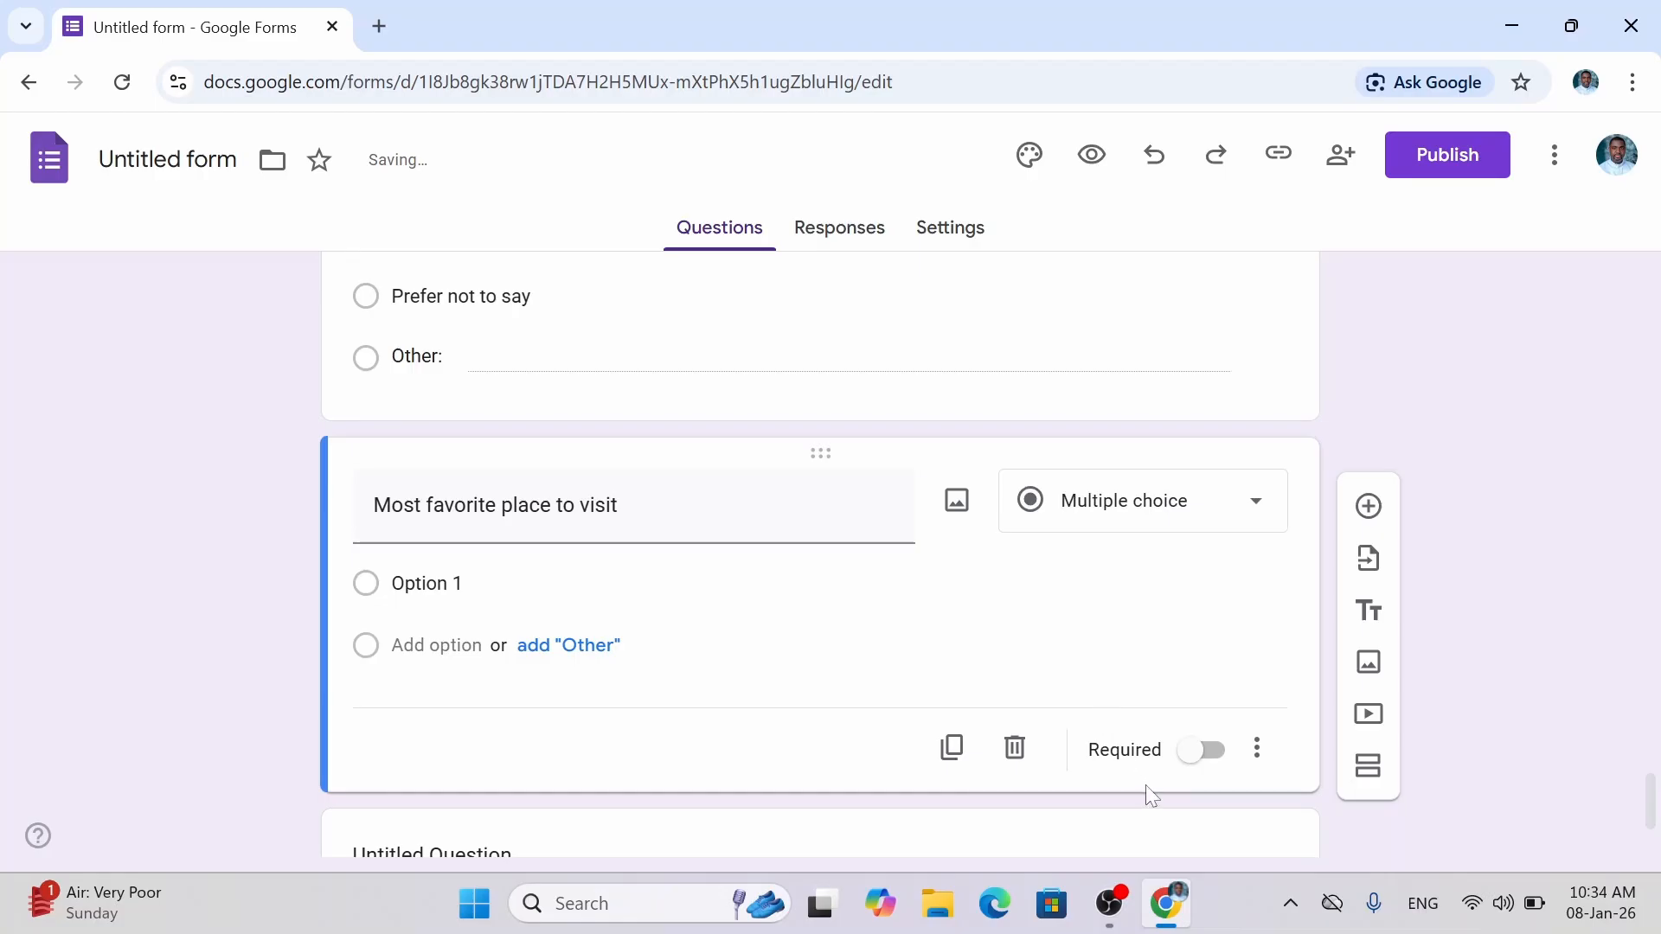
pyautogui.click(1212, 751)
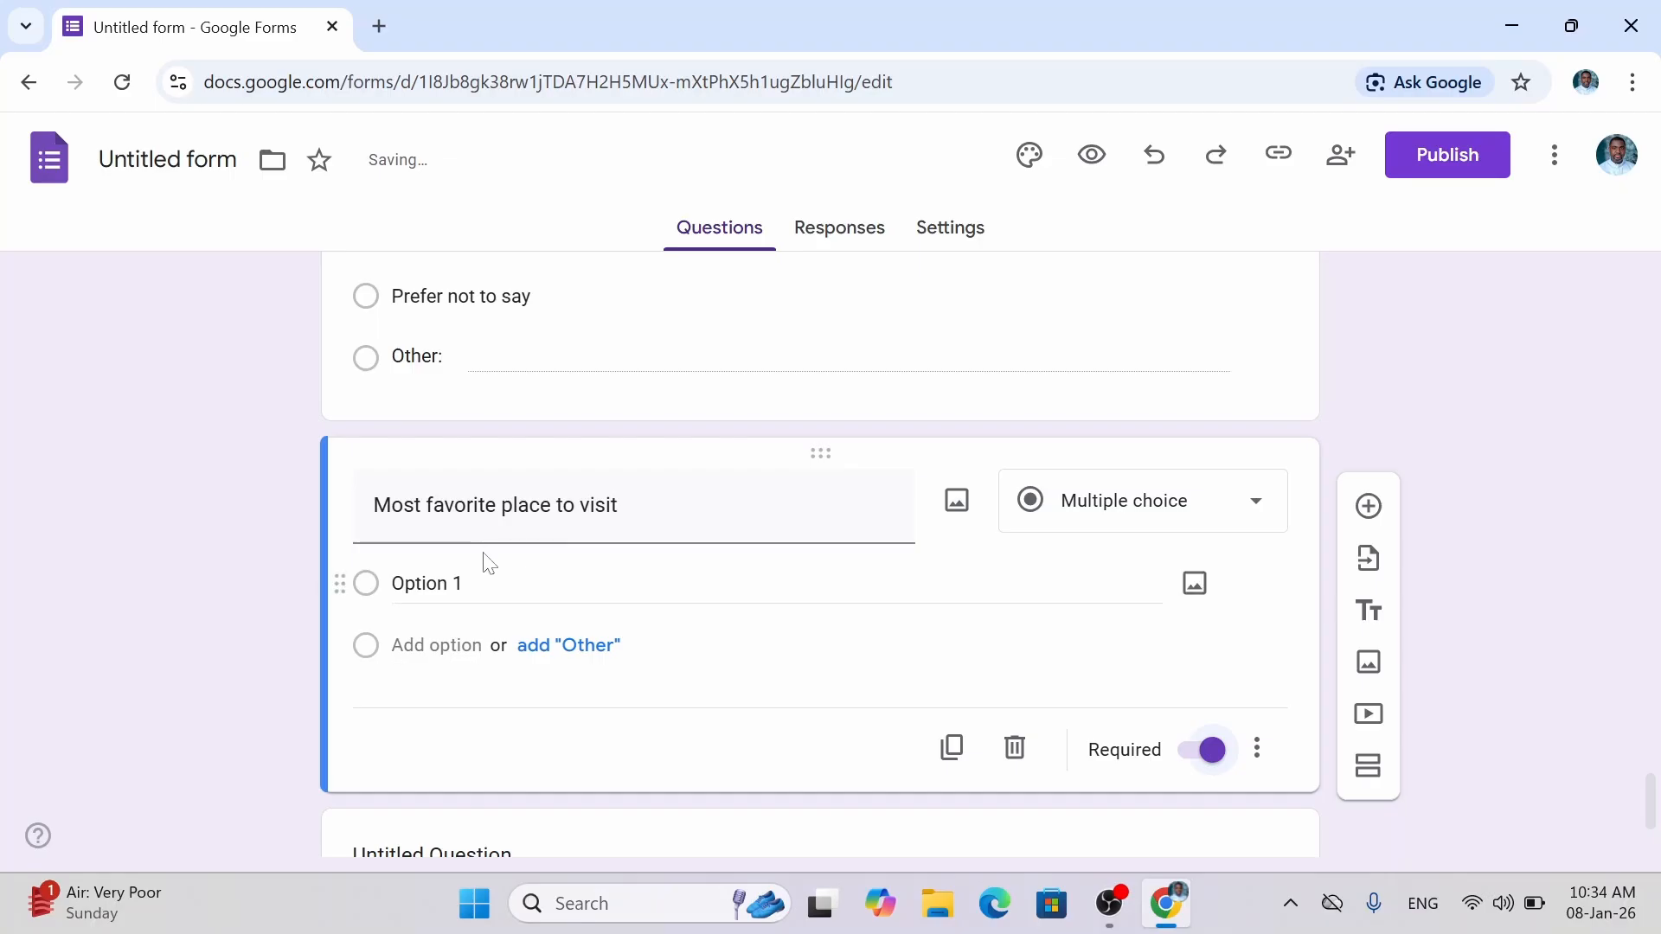
pyautogui.click(475, 579)
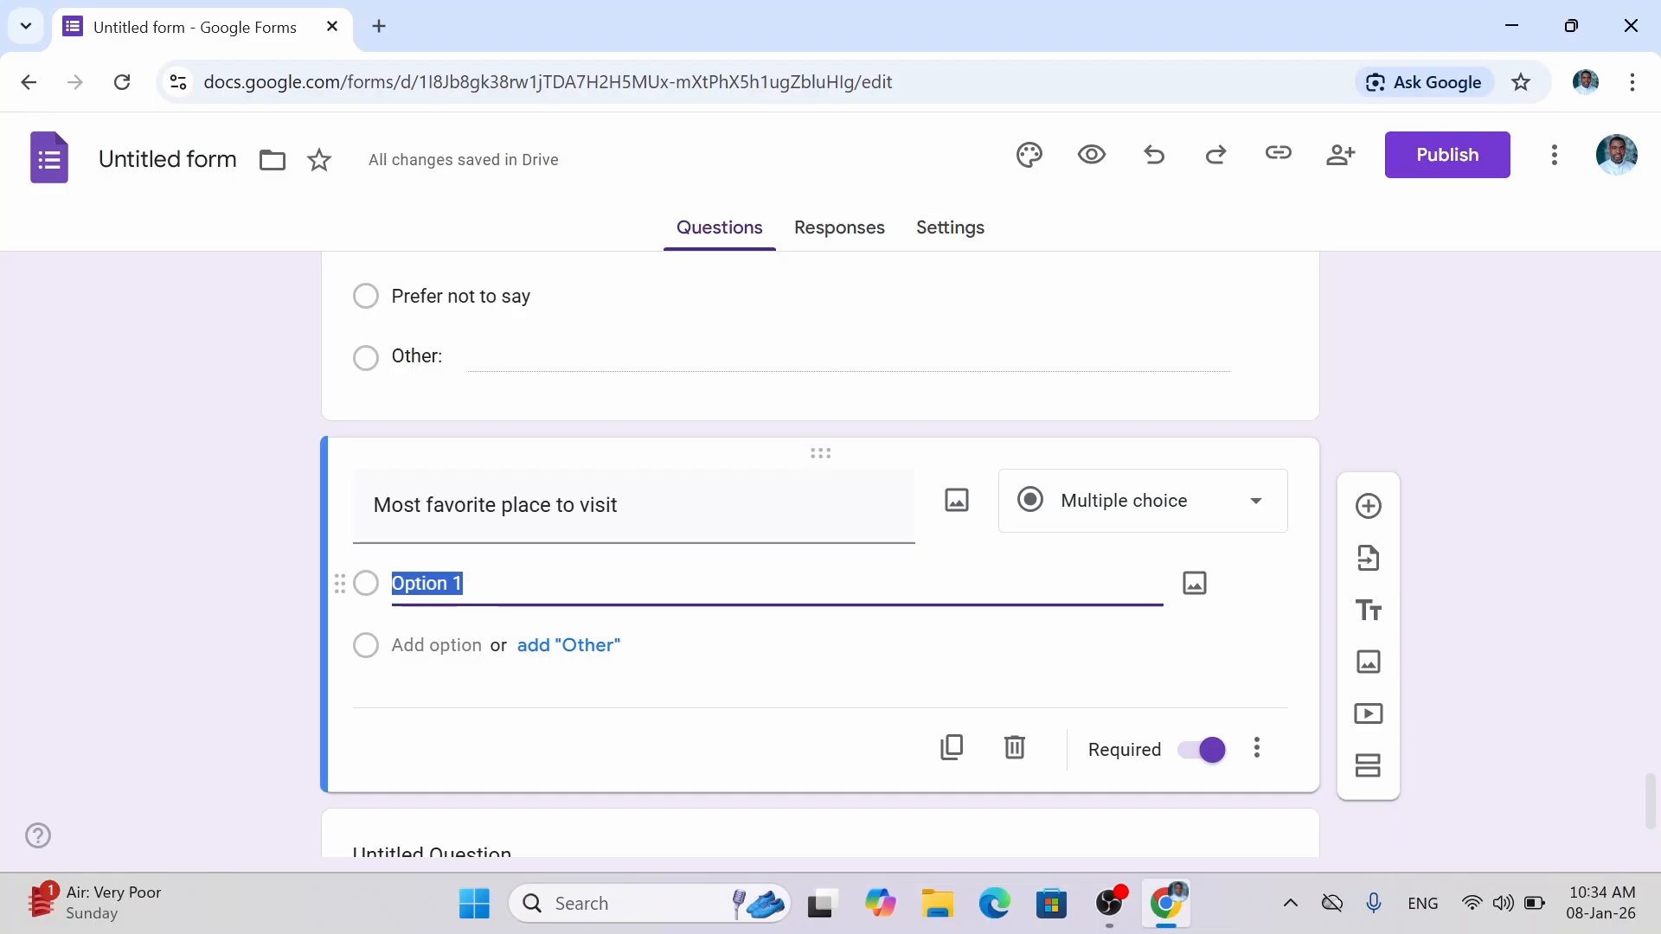
# Enter the first place choices: Beach, Park / Playground, Shopping Center and Cinema.
pyautogui.write('Beach')
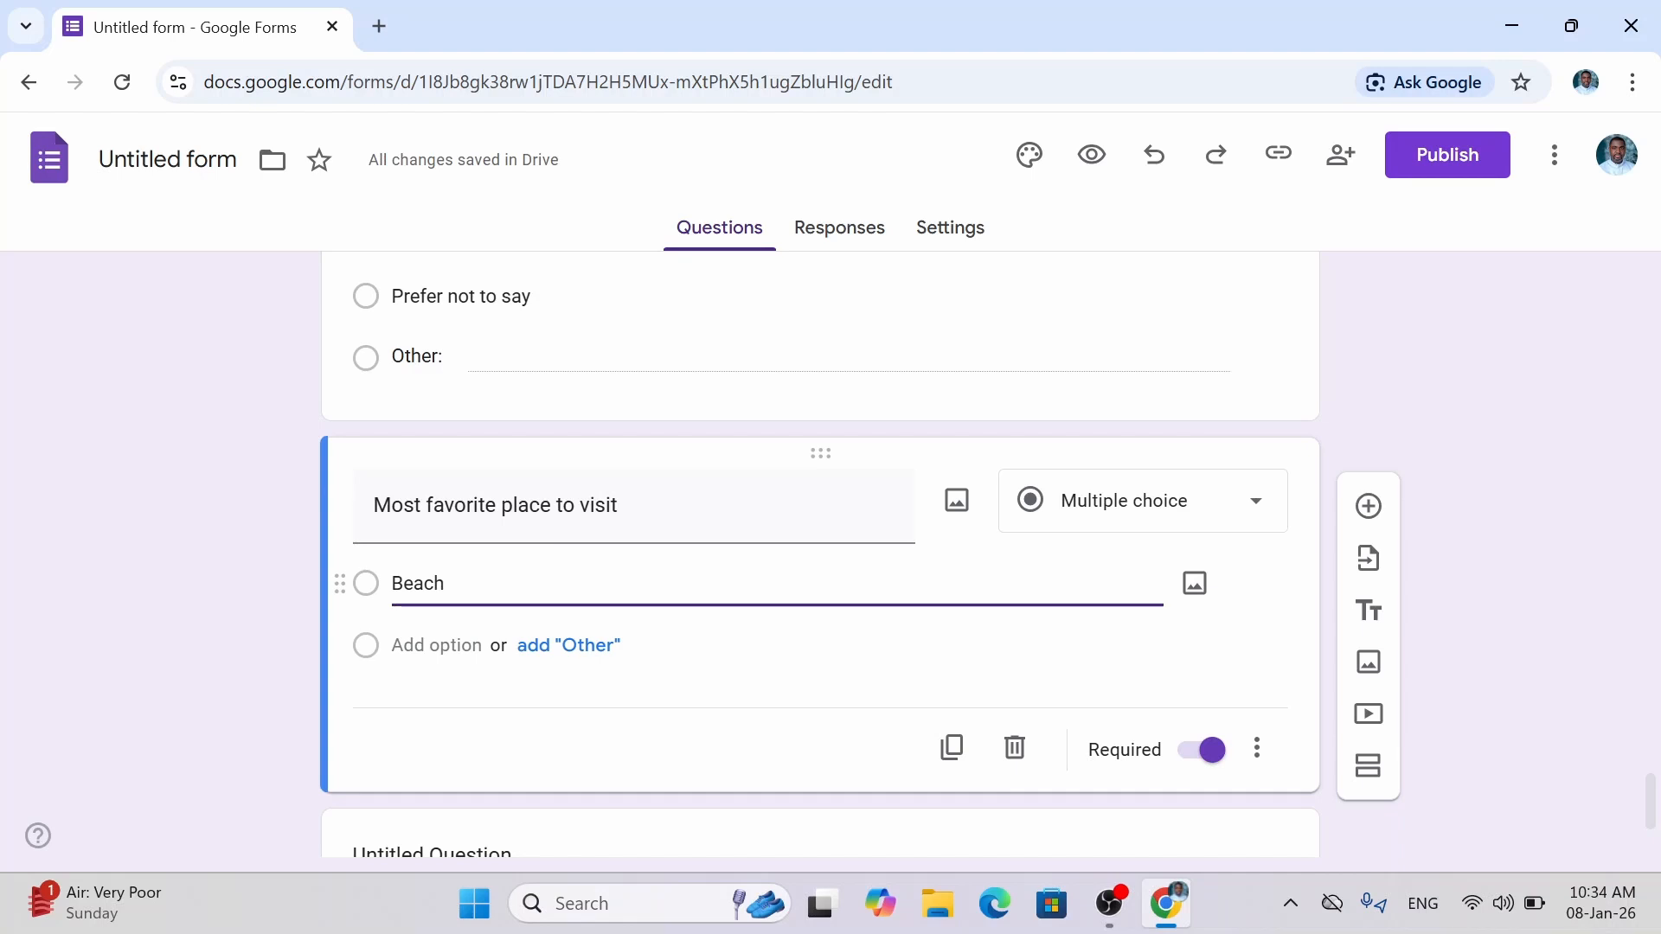
pyautogui.press('Return')
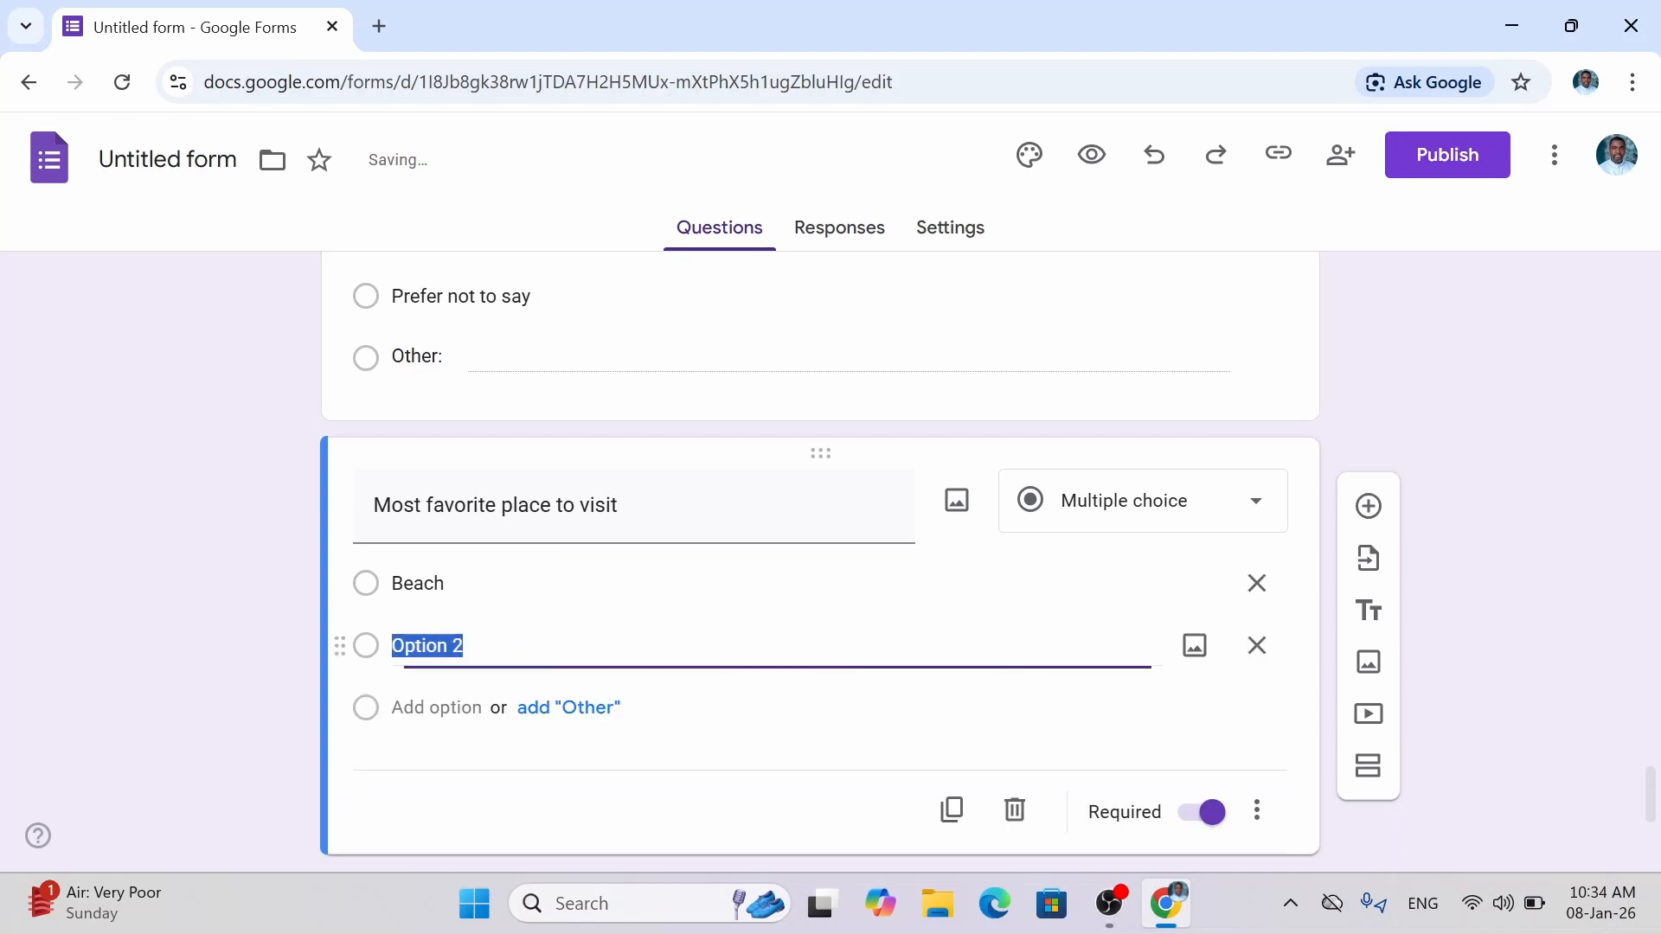
pyautogui.write('P')
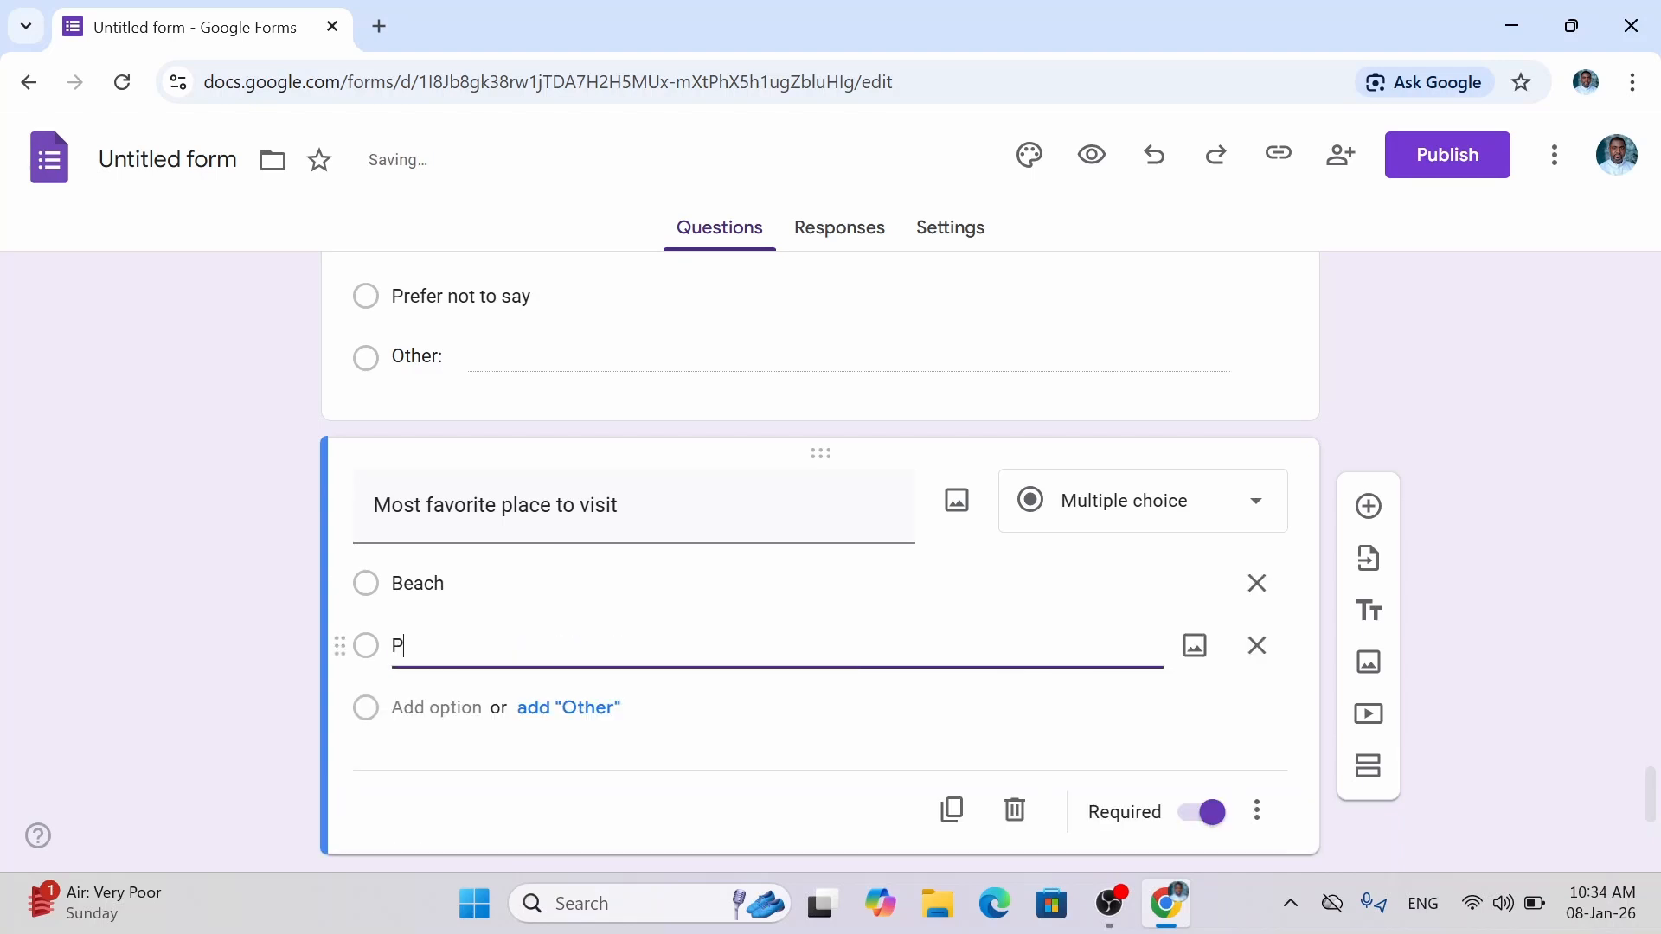
pyautogui.write('ark /')
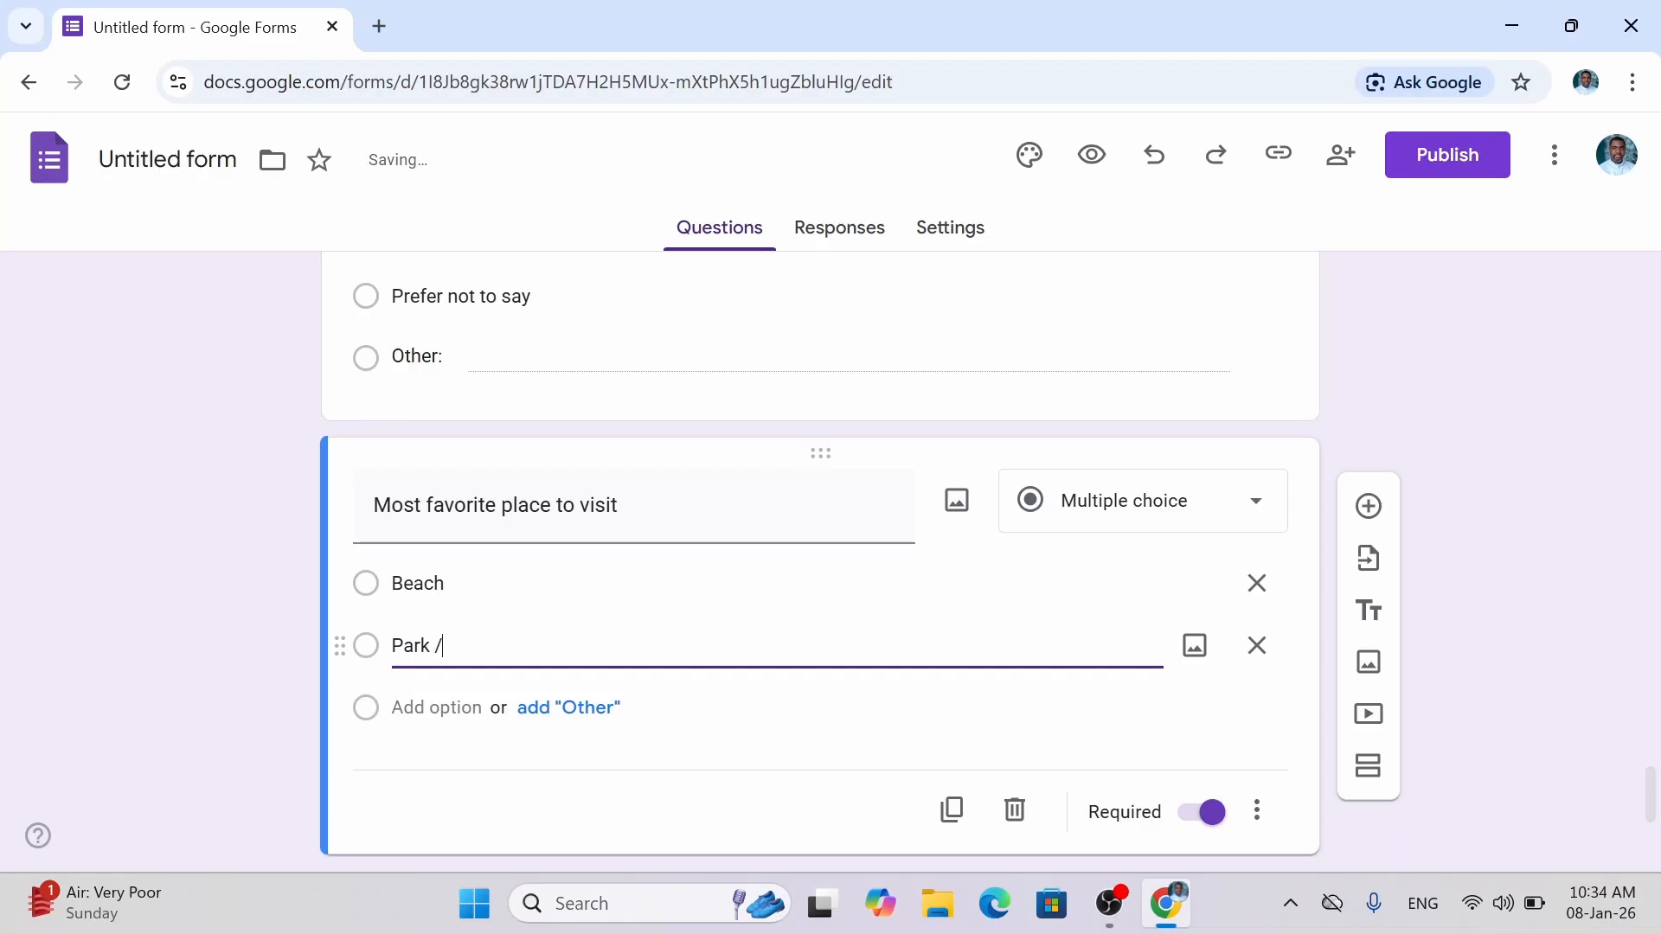
pyautogui.write(' Playground')
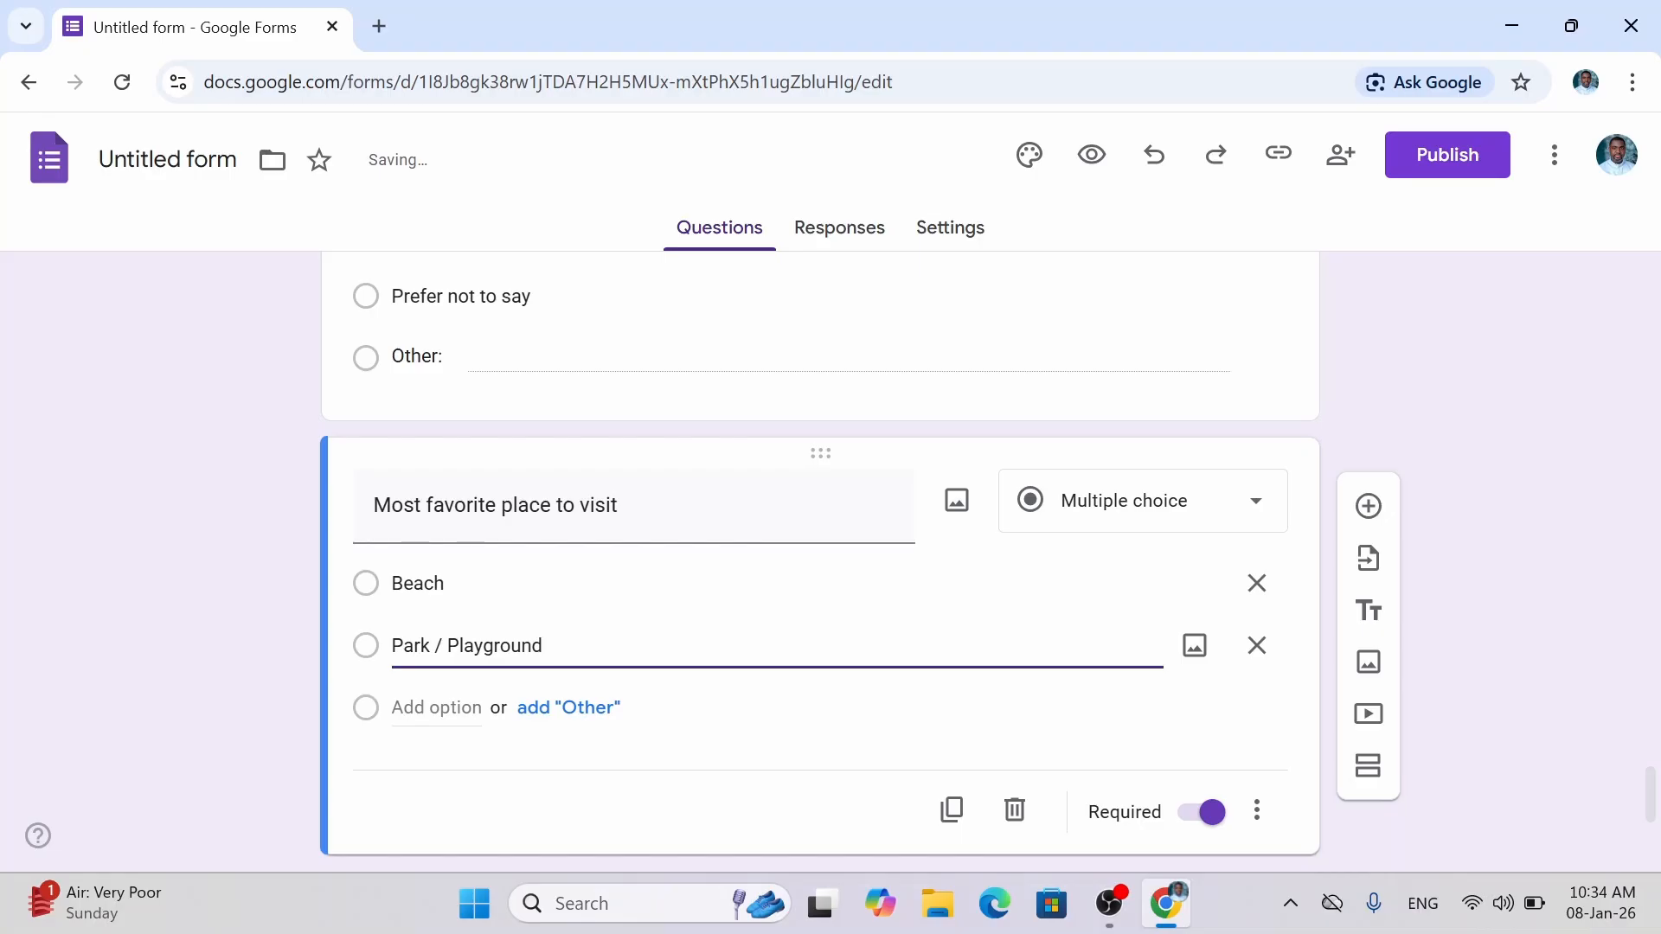
pyautogui.press('Return')
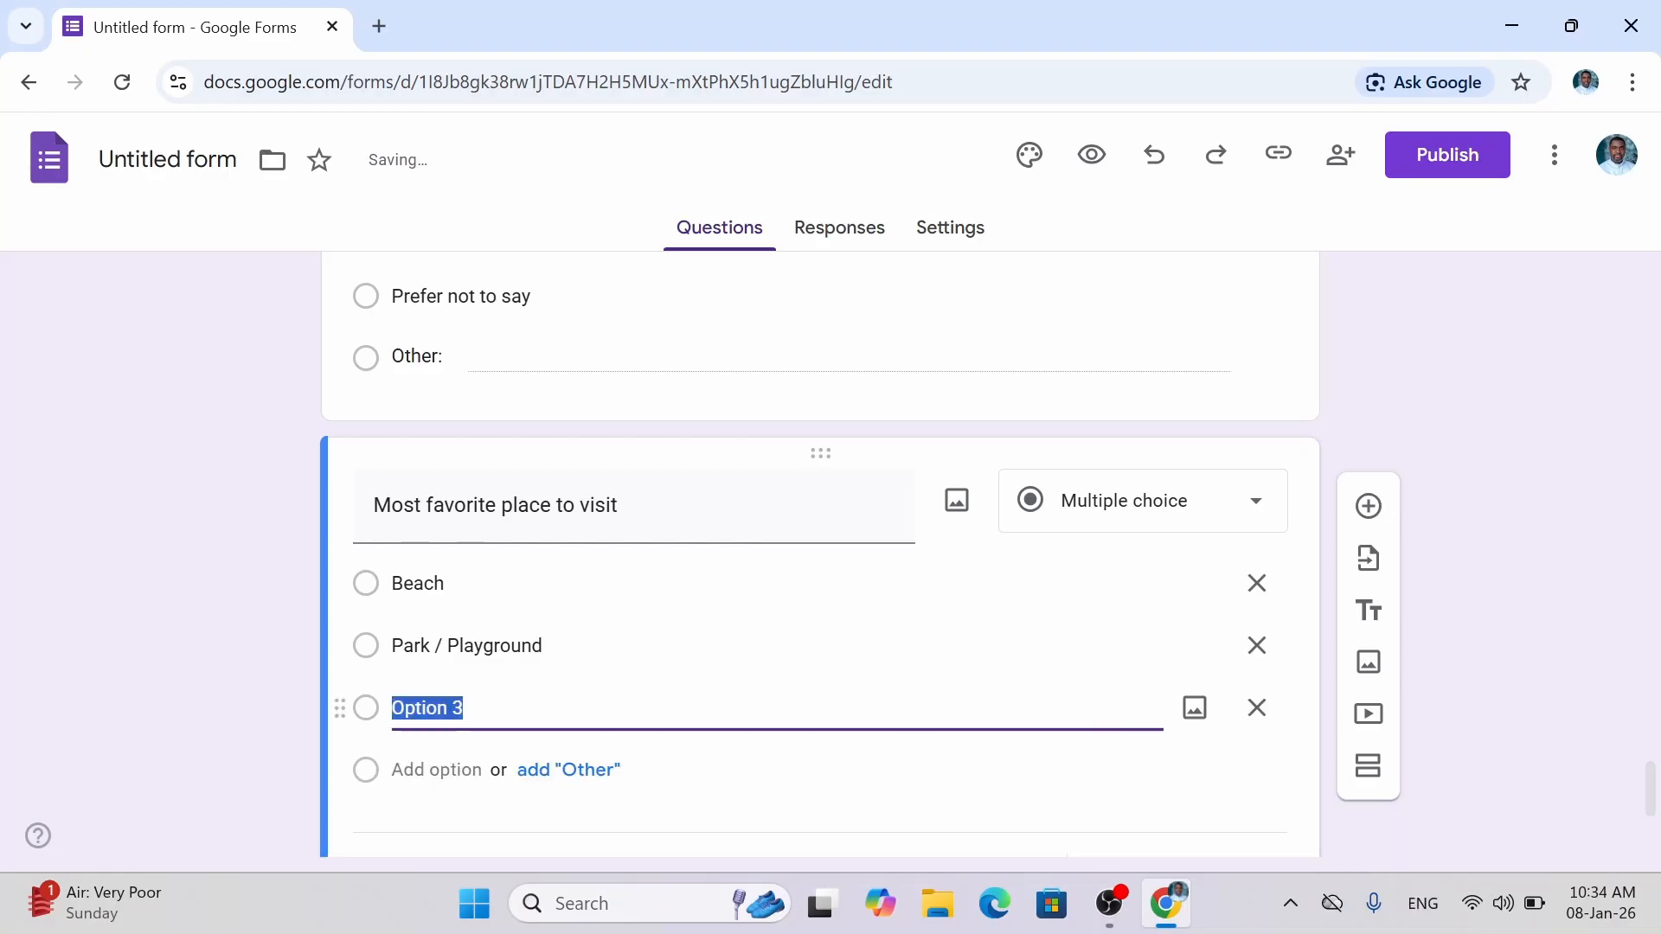
pyautogui.write('Sh')
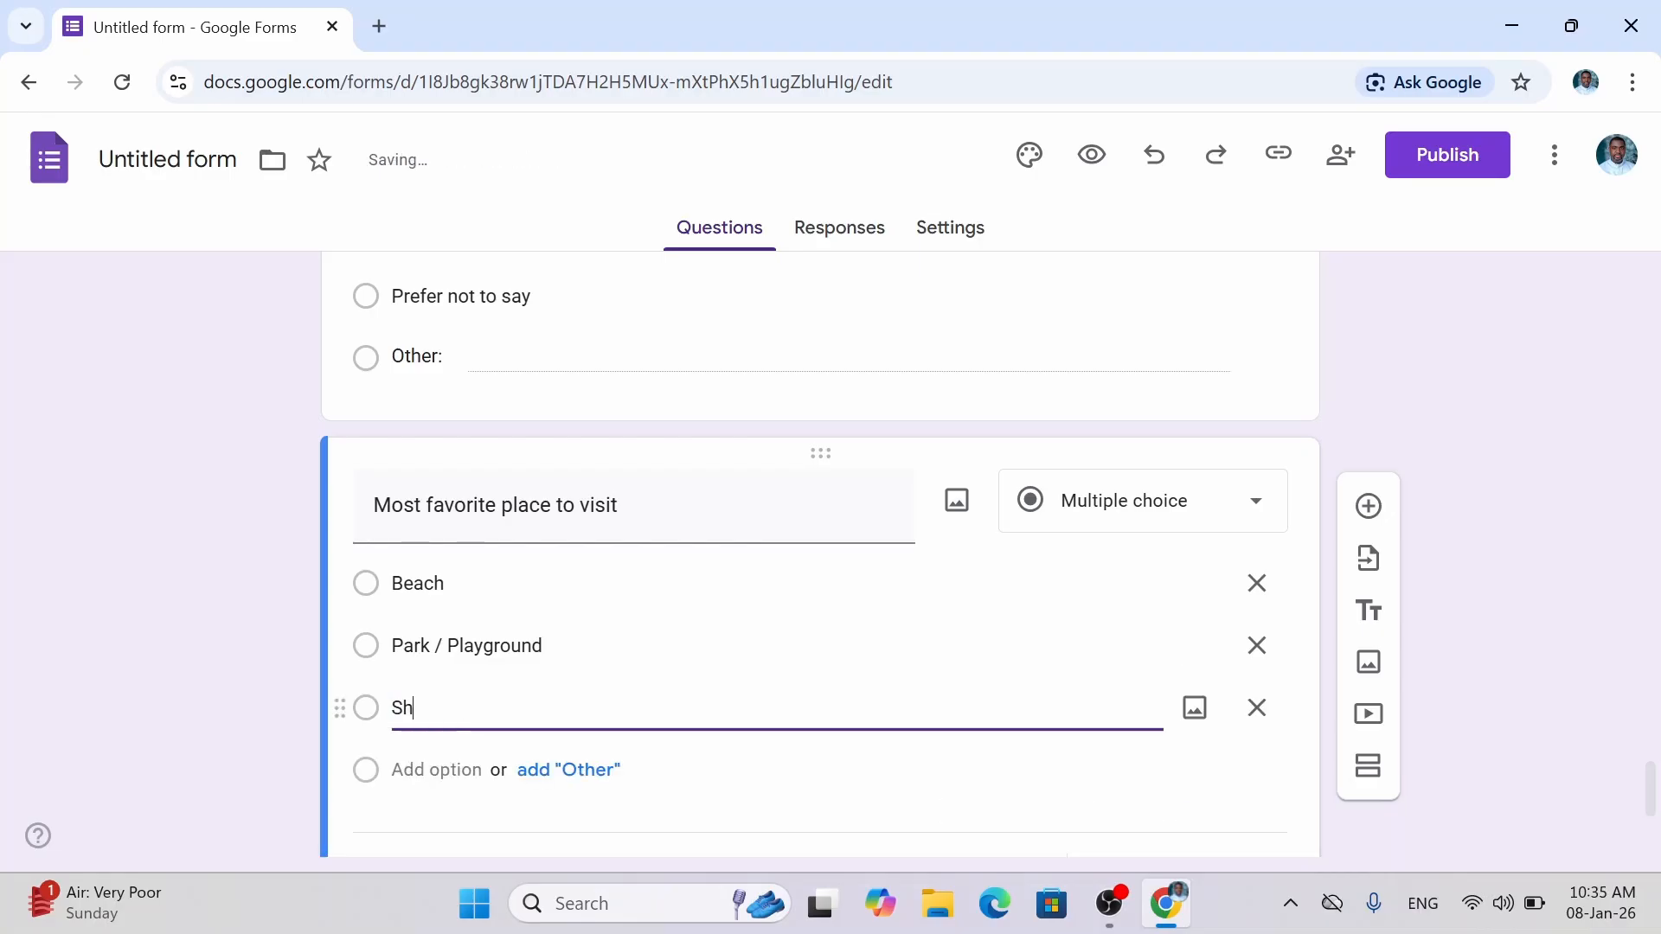
pyautogui.write('opping Center')
pyautogui.press('Return')
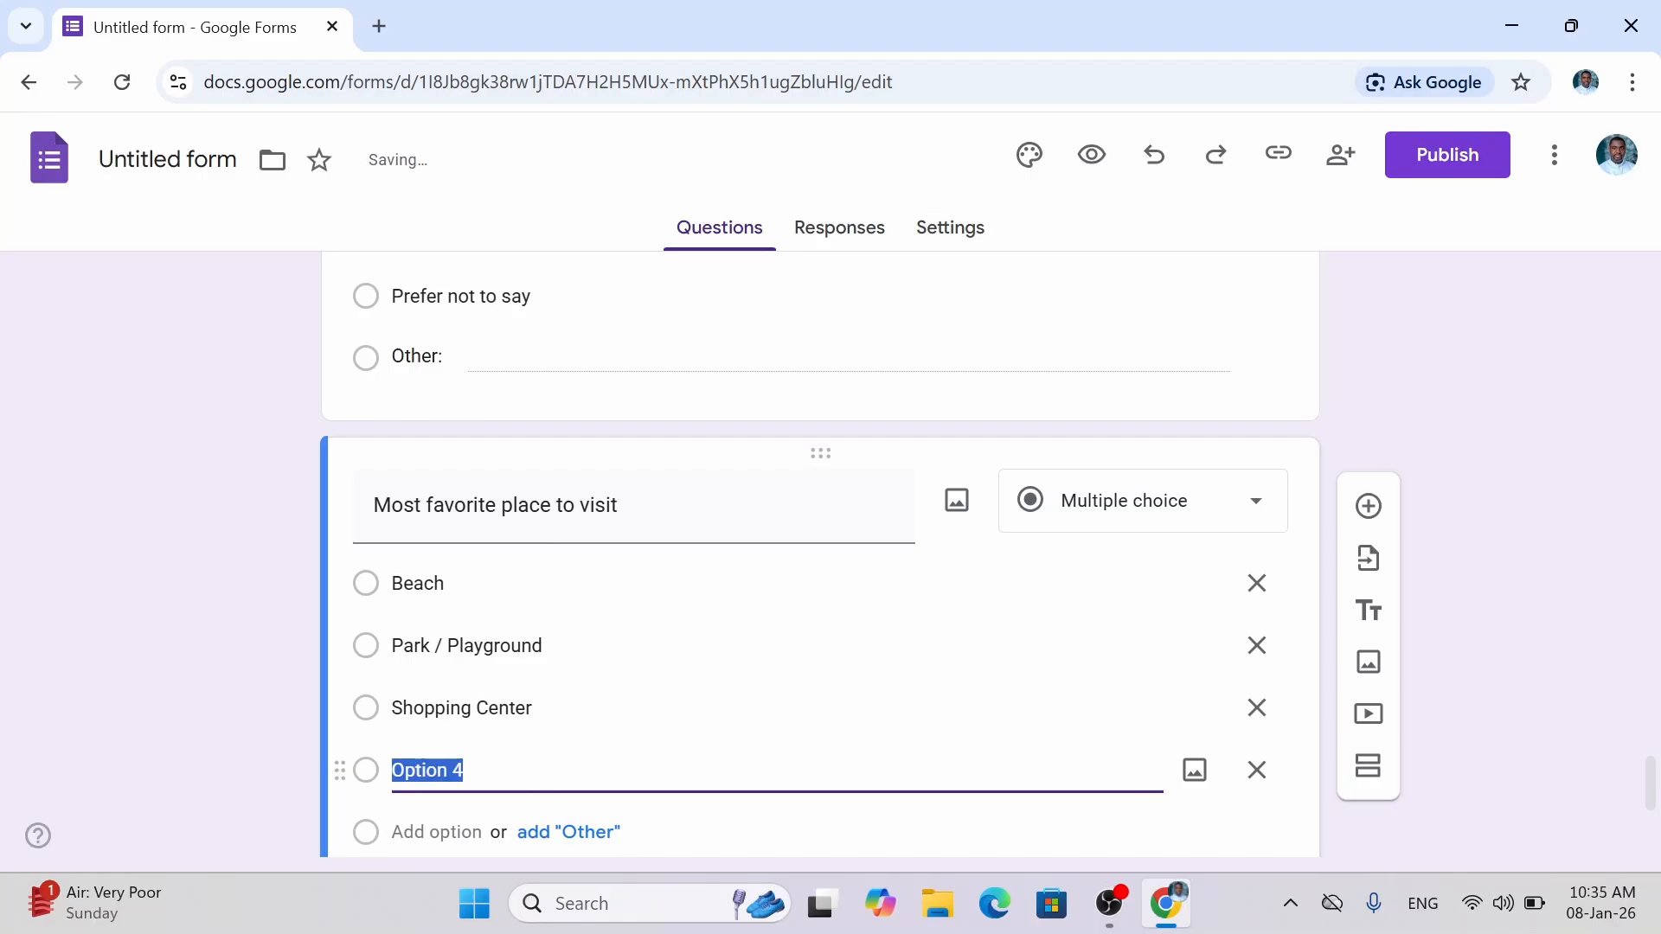
pyautogui.write('Cin')
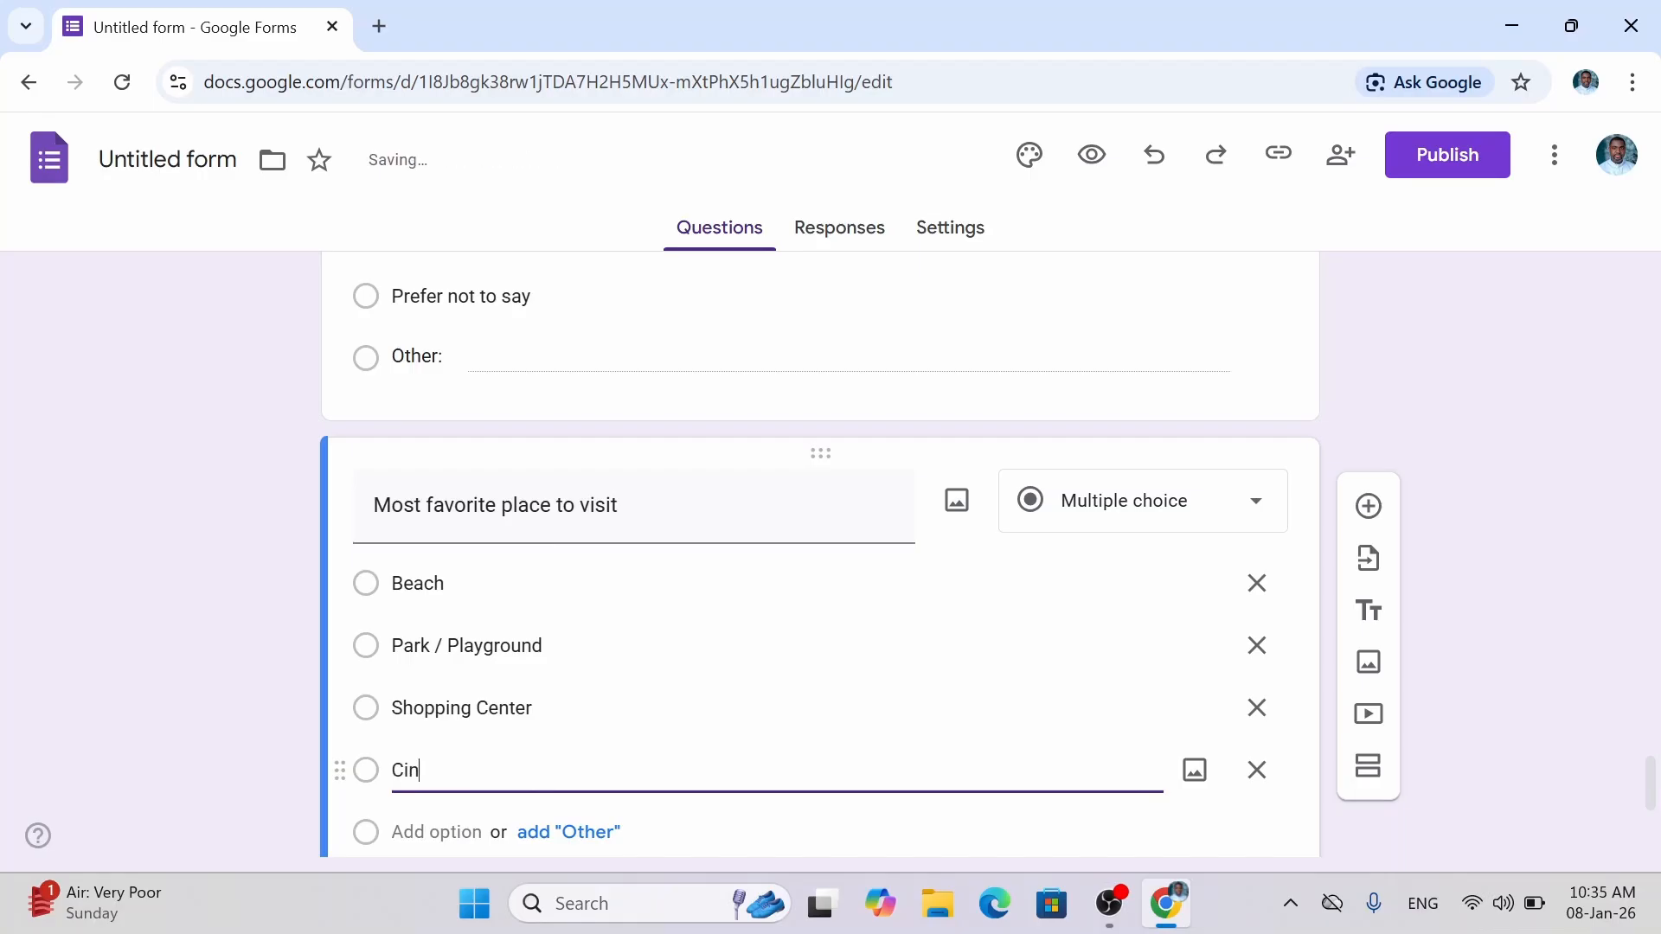
pyautogui.write('ema')
# Add Zoo and Museum as further place choices.
pyautogui.moveTo(1653, 787); pyautogui.dragTo(1652, 827)
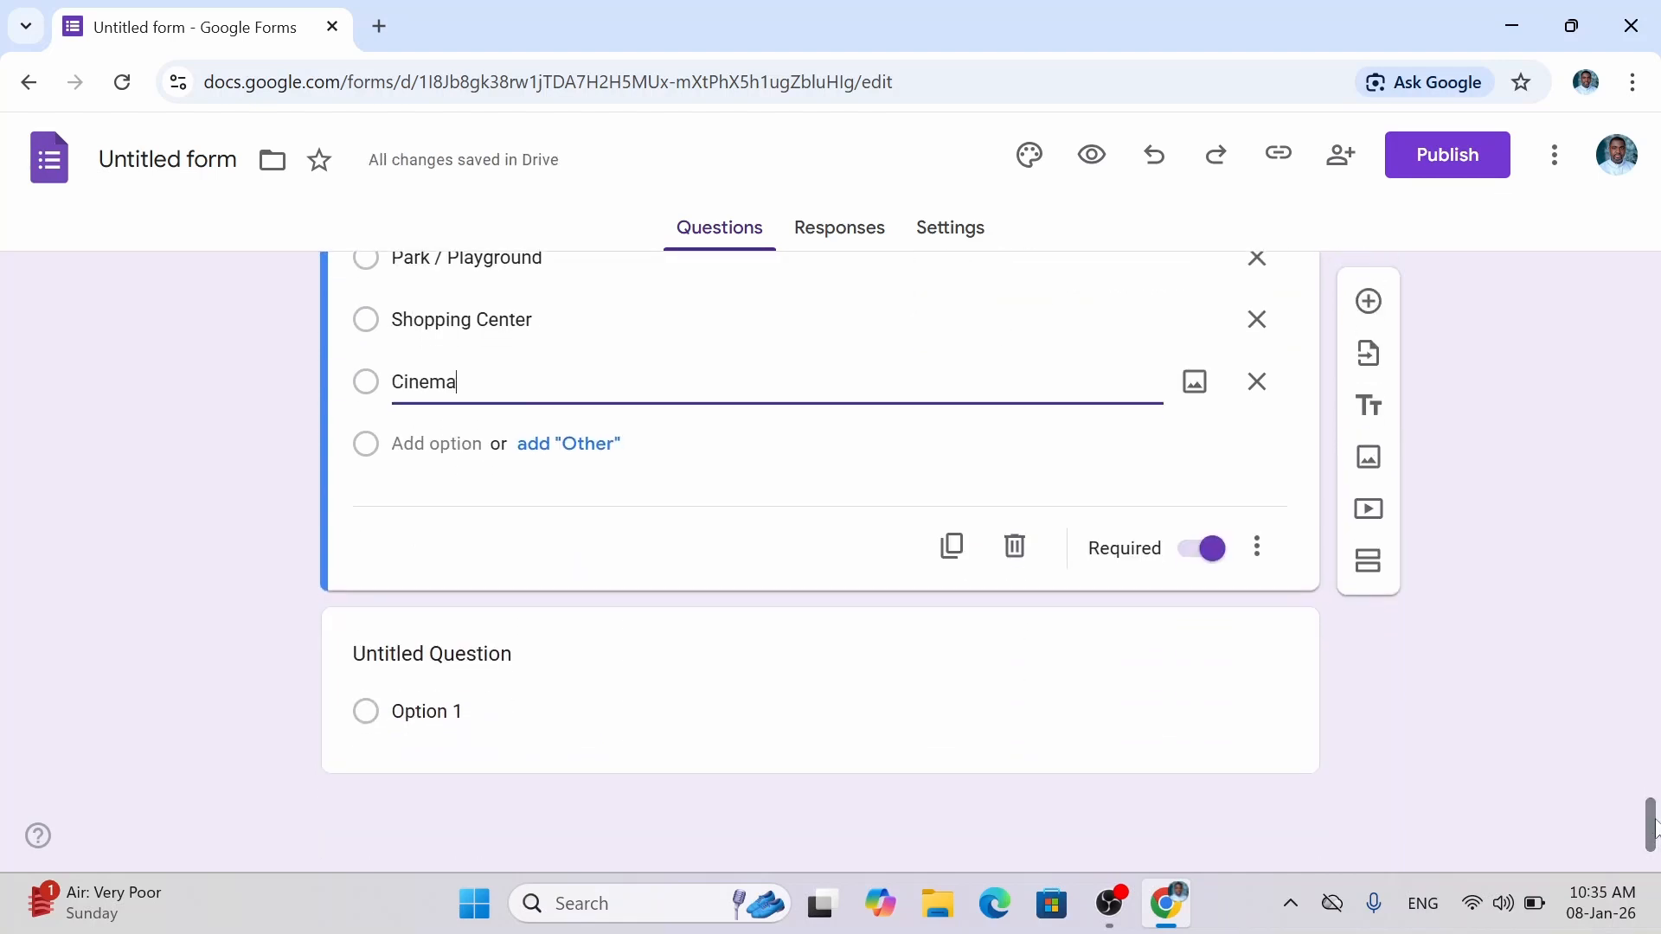
pyautogui.click(406, 444)
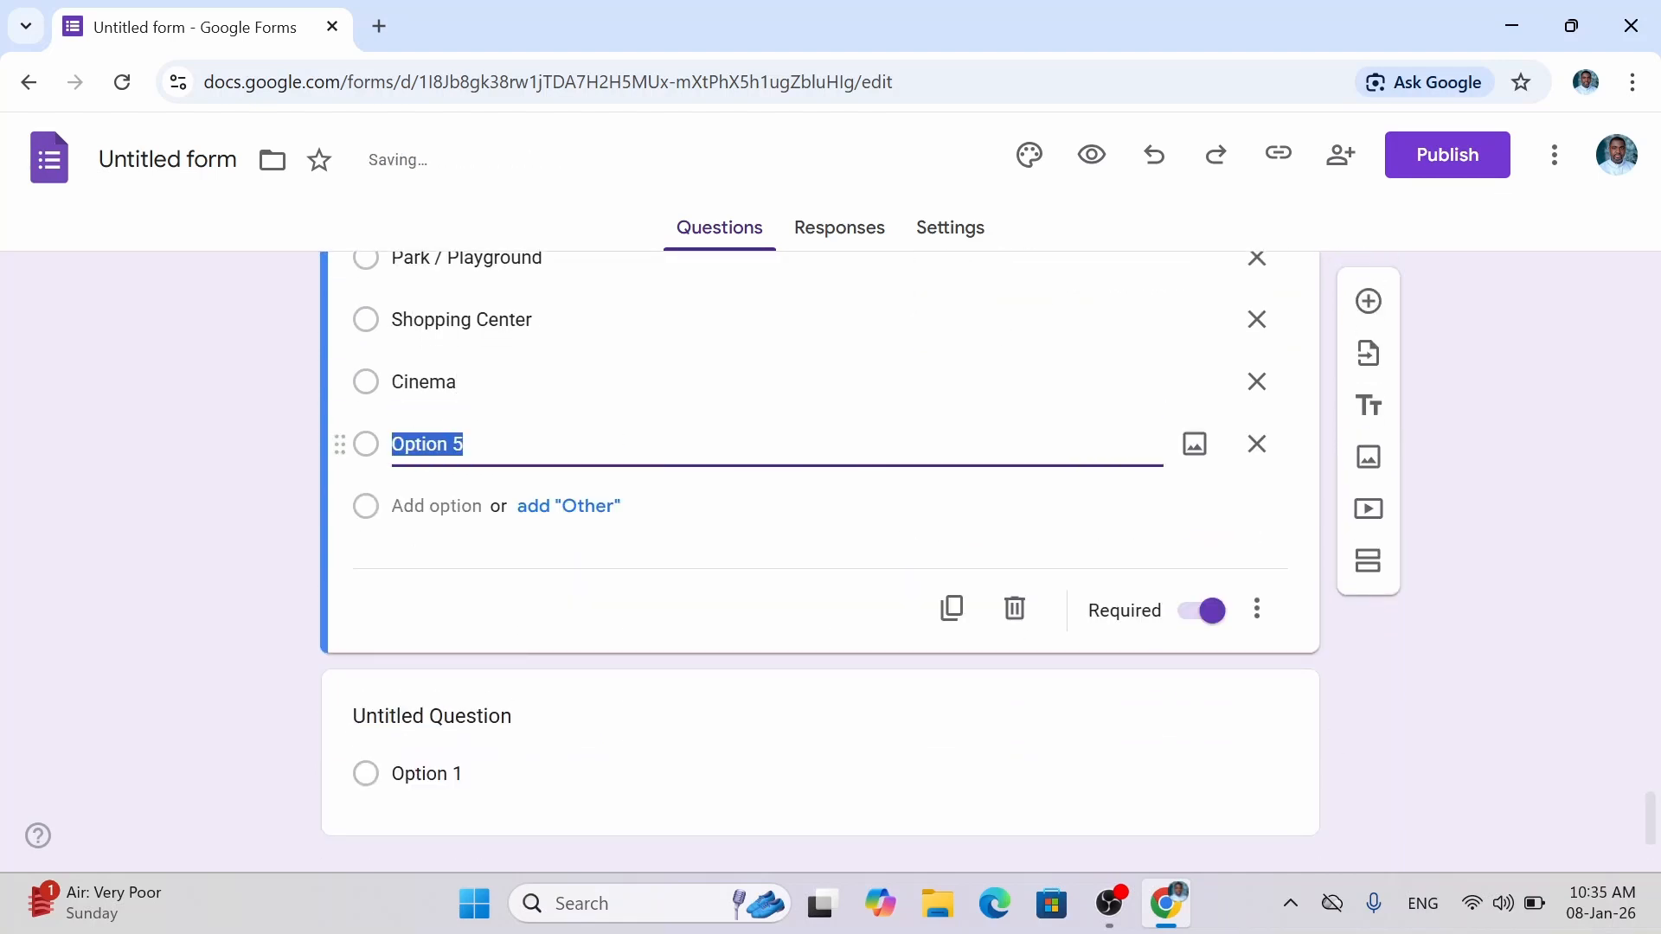
pyautogui.write('Zoo')
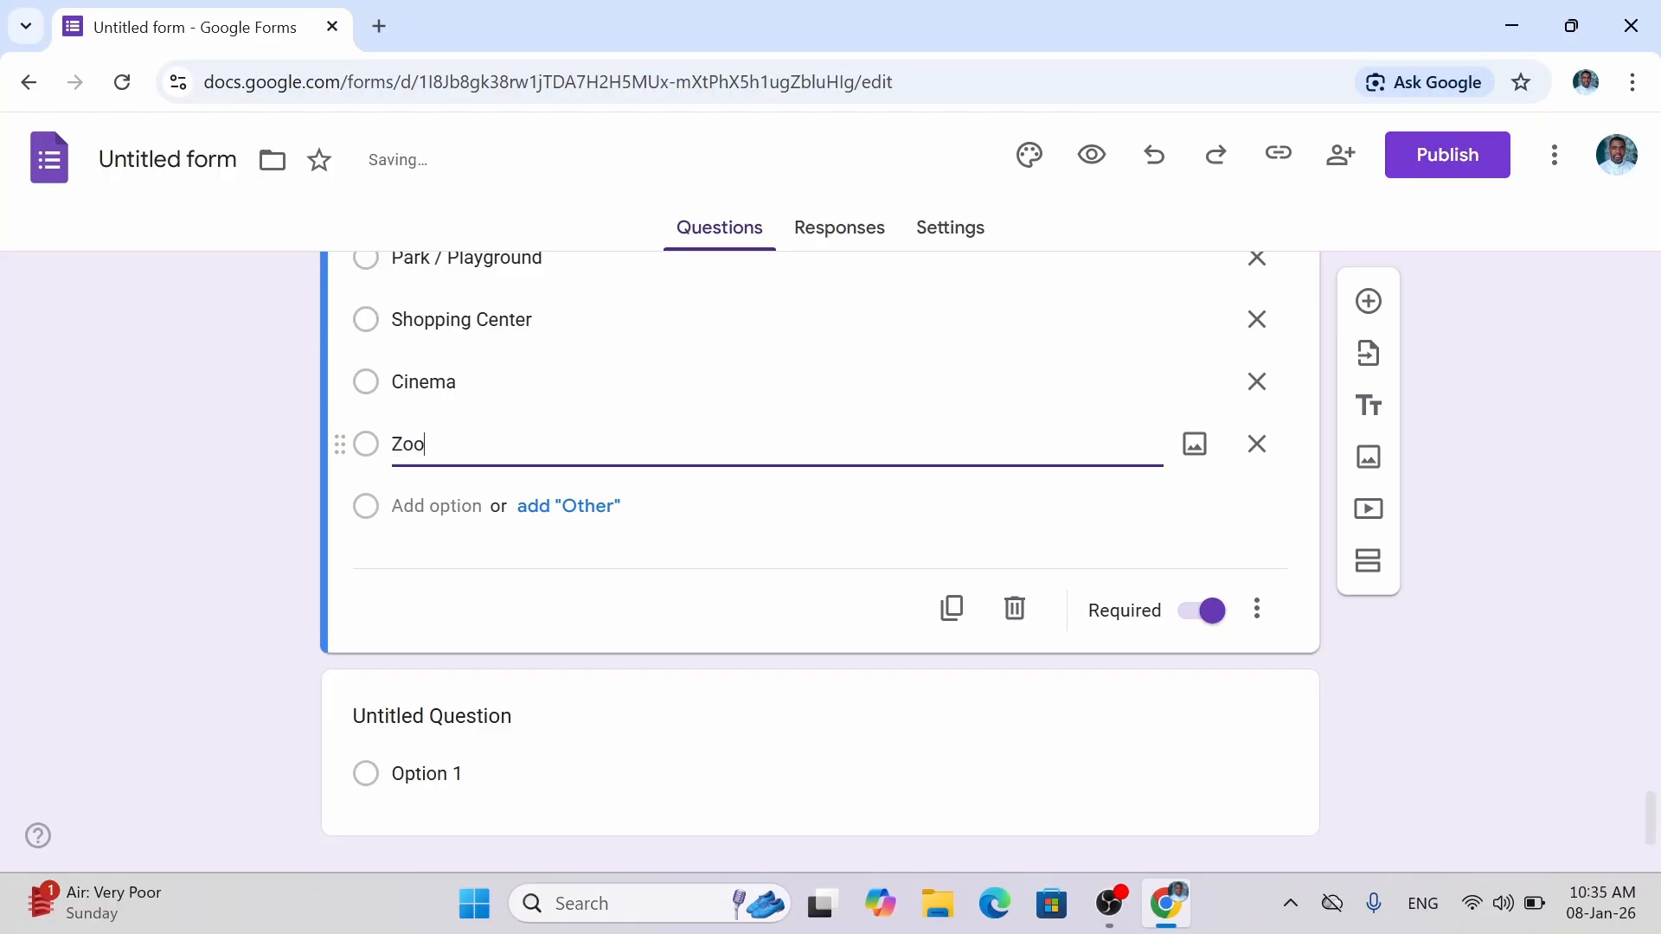
pyautogui.click(437, 506)
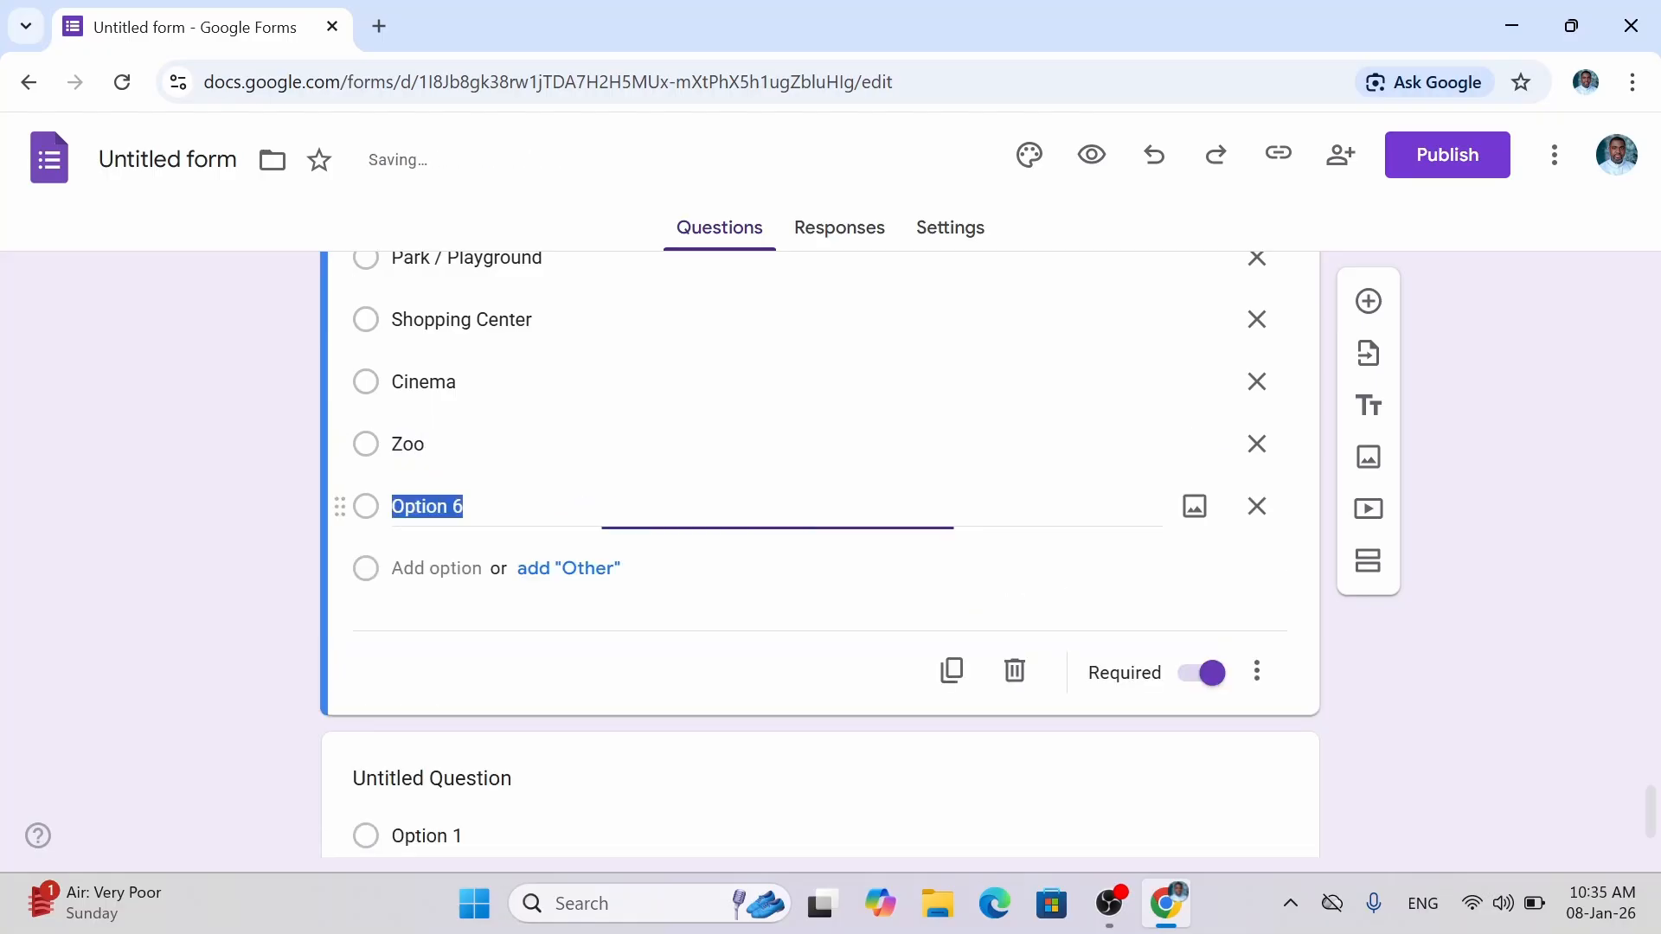
pyautogui.write('Mu')
pyautogui.write('seum')
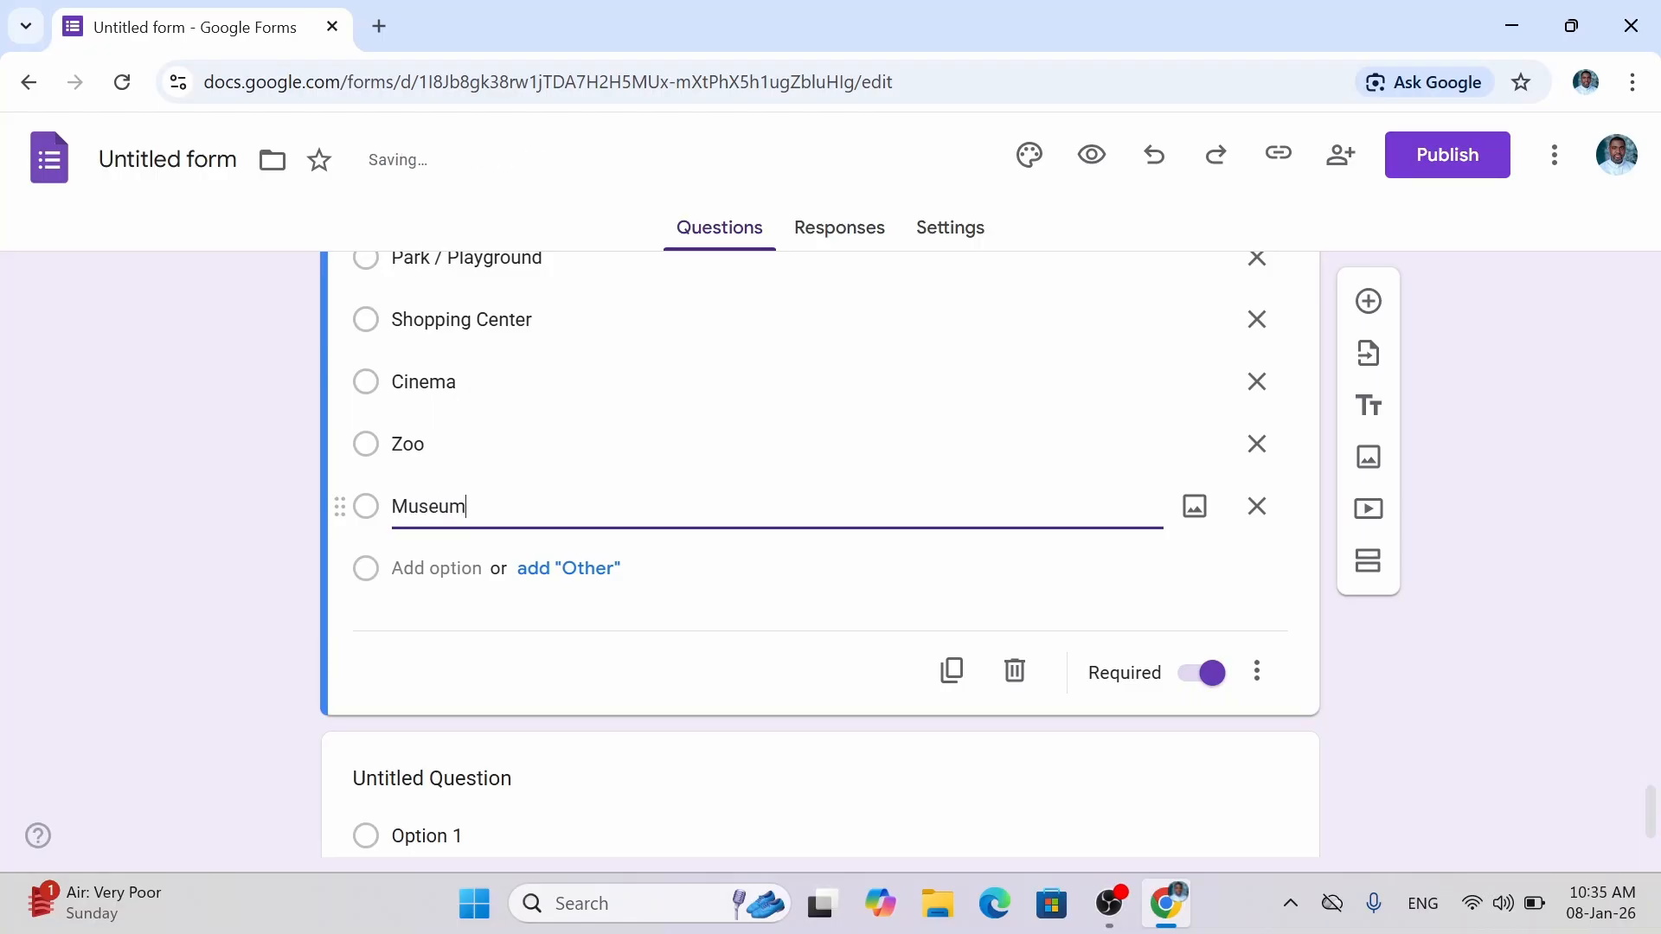
# Drop a stray 'Visit a friend' choice, add 'Prefer not to say', and add an Other choice.
pyautogui.click(436, 569)
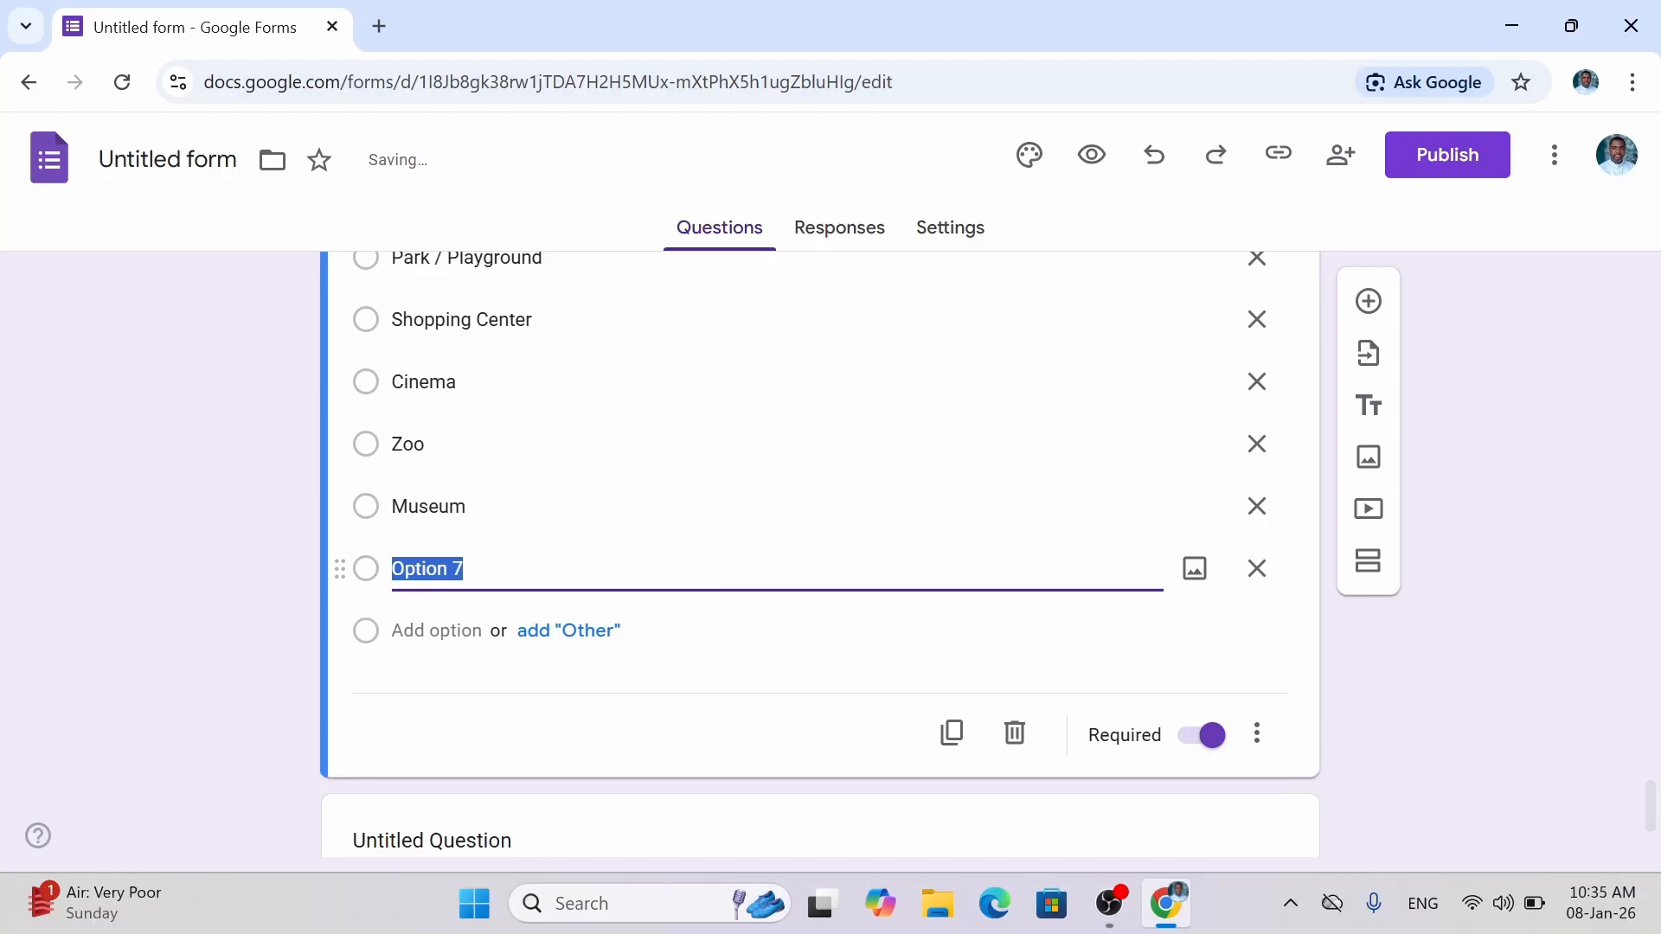
pyautogui.write('Fr')
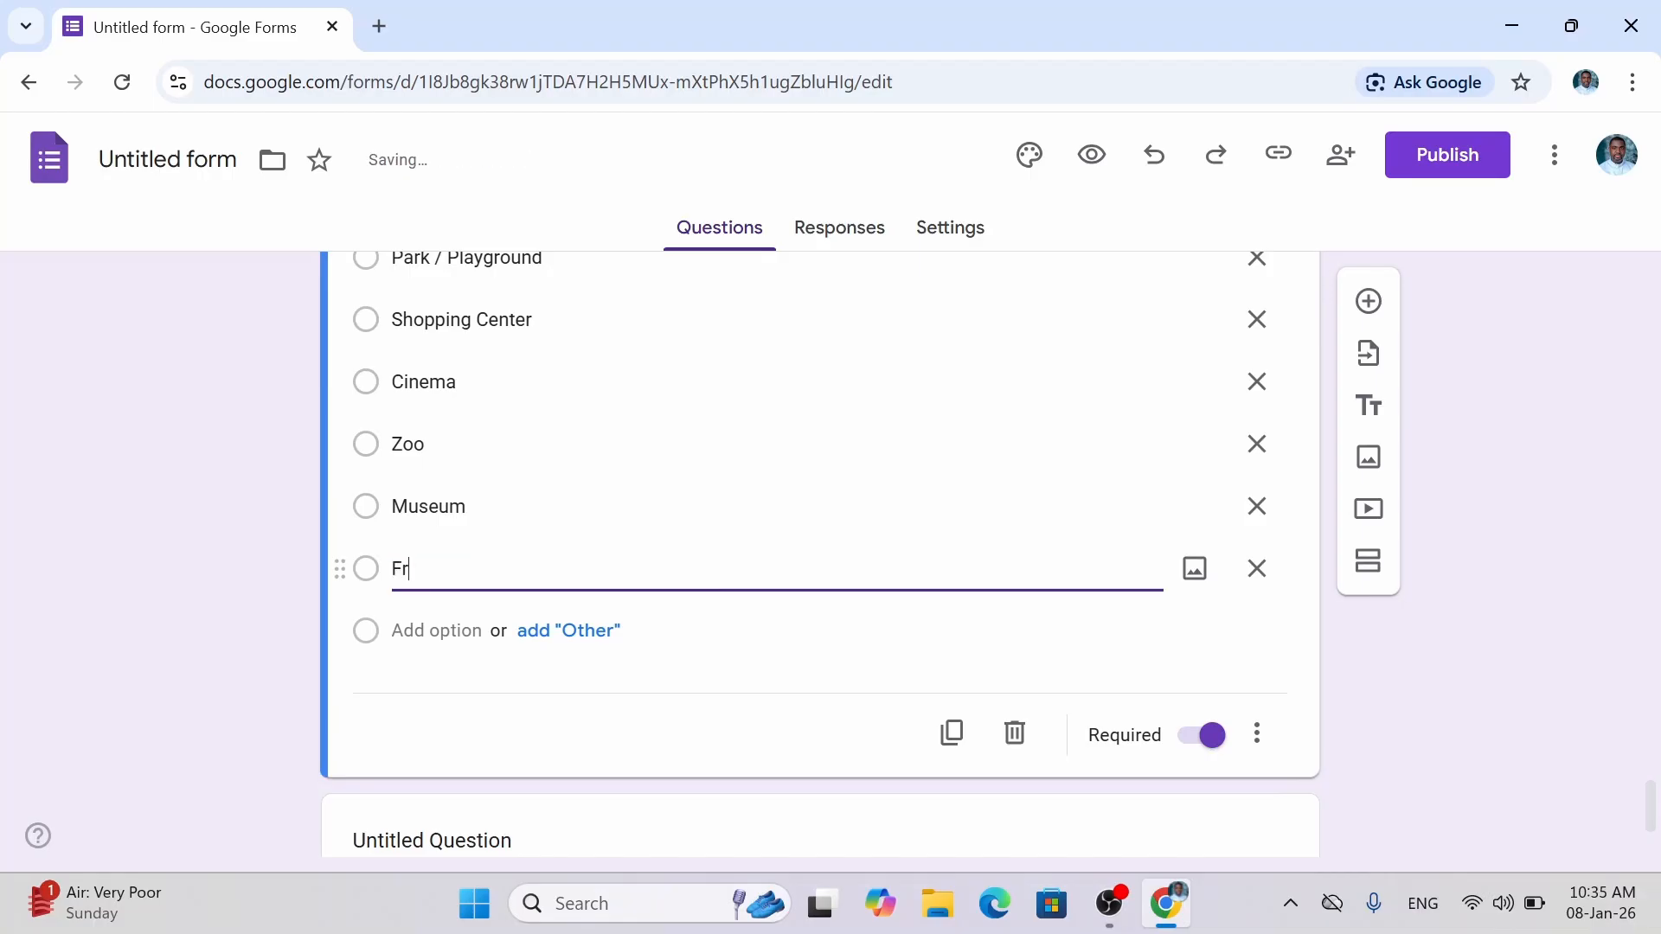
pyautogui.press('BackSpace')
pyautogui.press('BackSpace')
pyautogui.write('Visi')
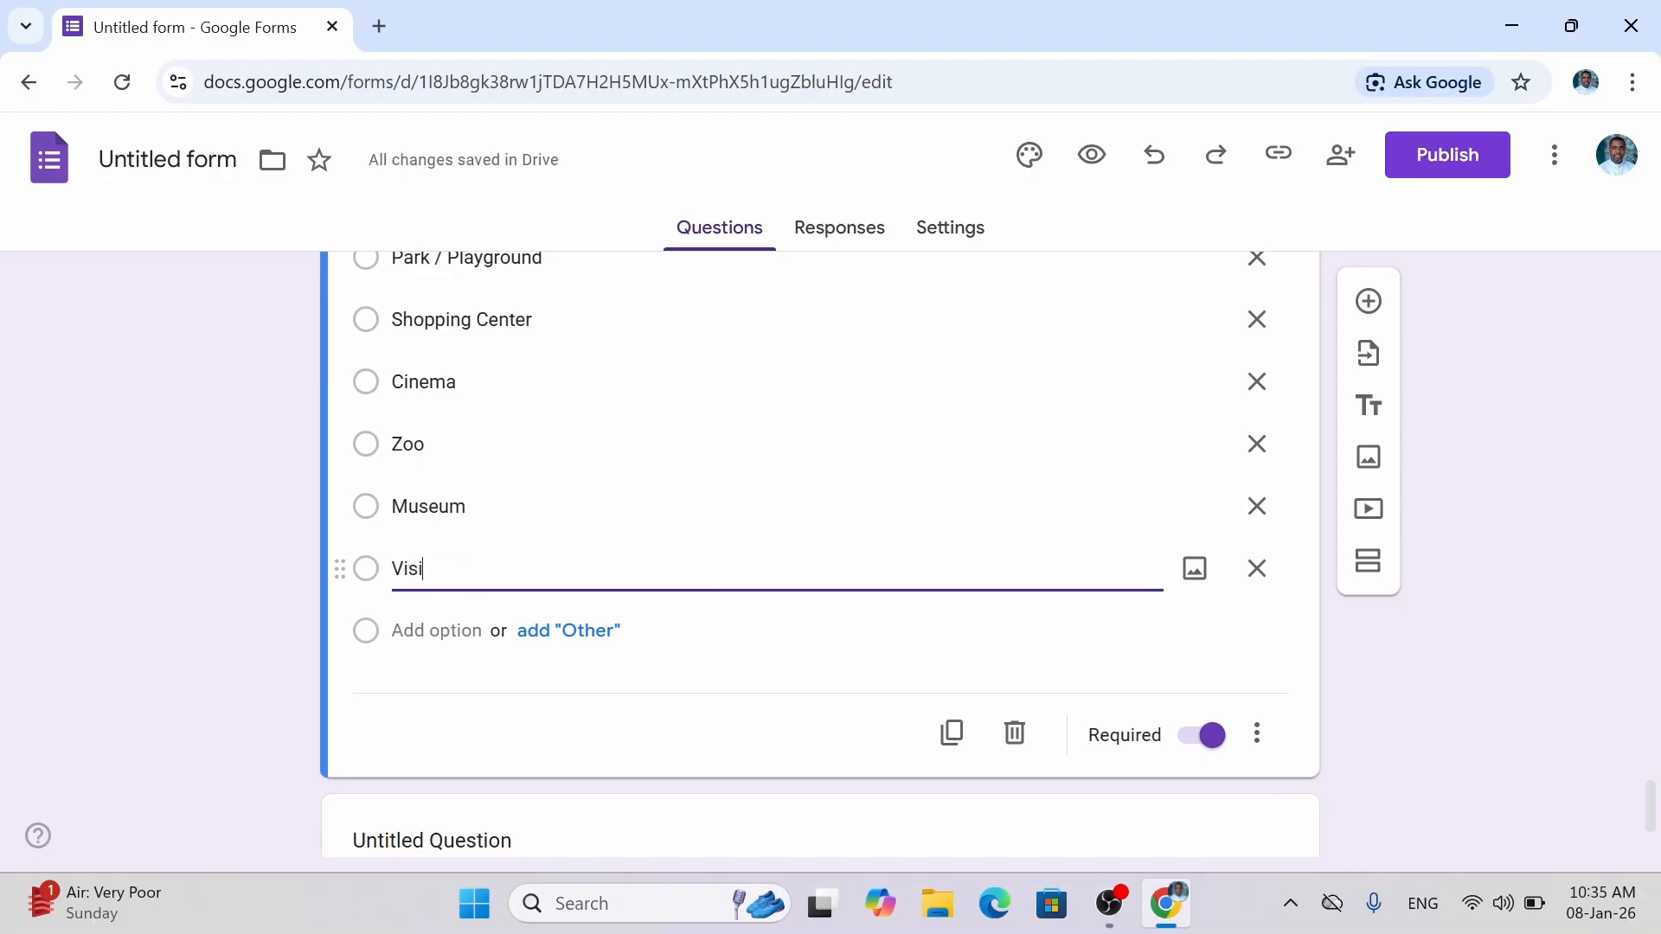
pyautogui.write('t a friend')
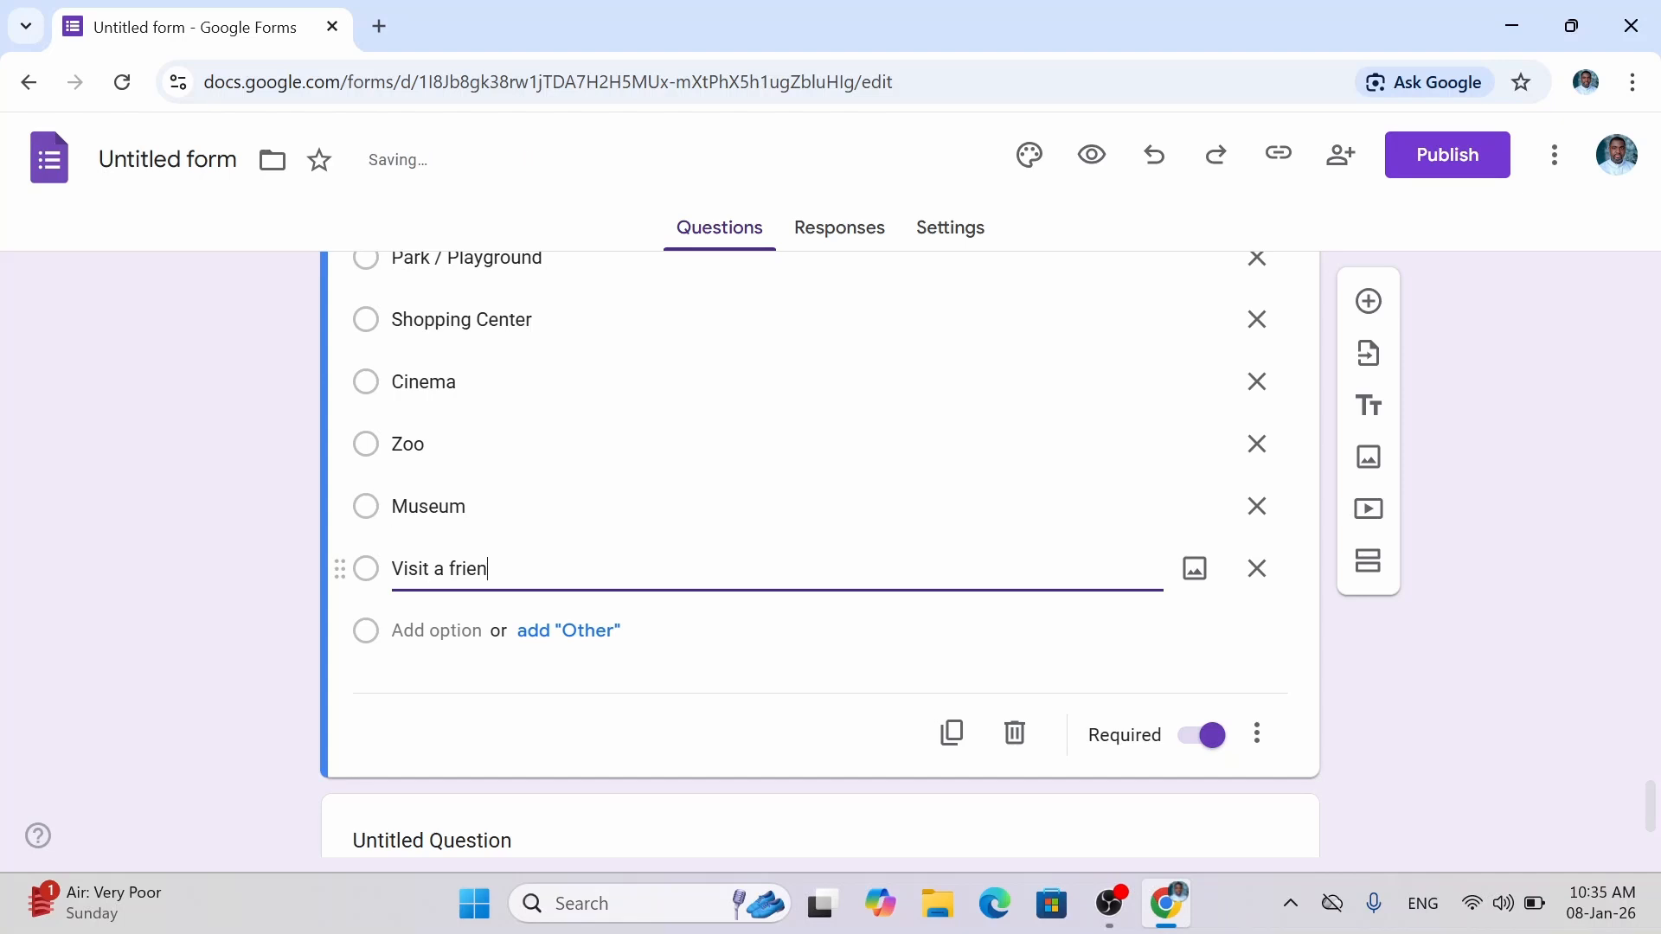
pyautogui.click(1257, 568)
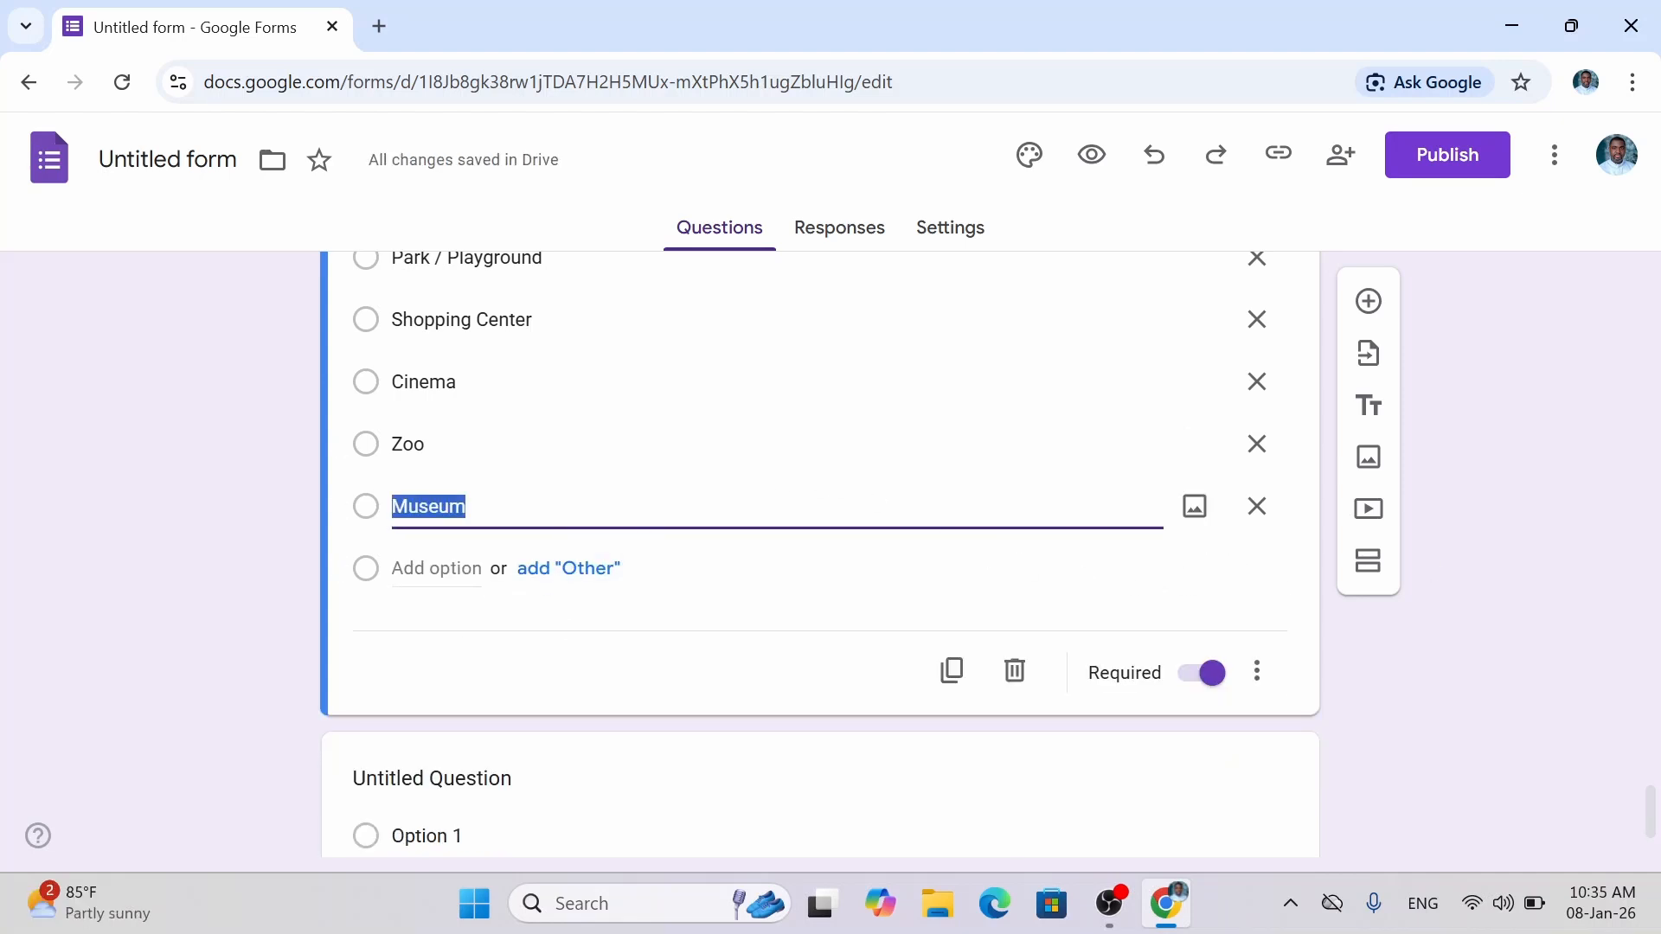
pyautogui.press('Return')
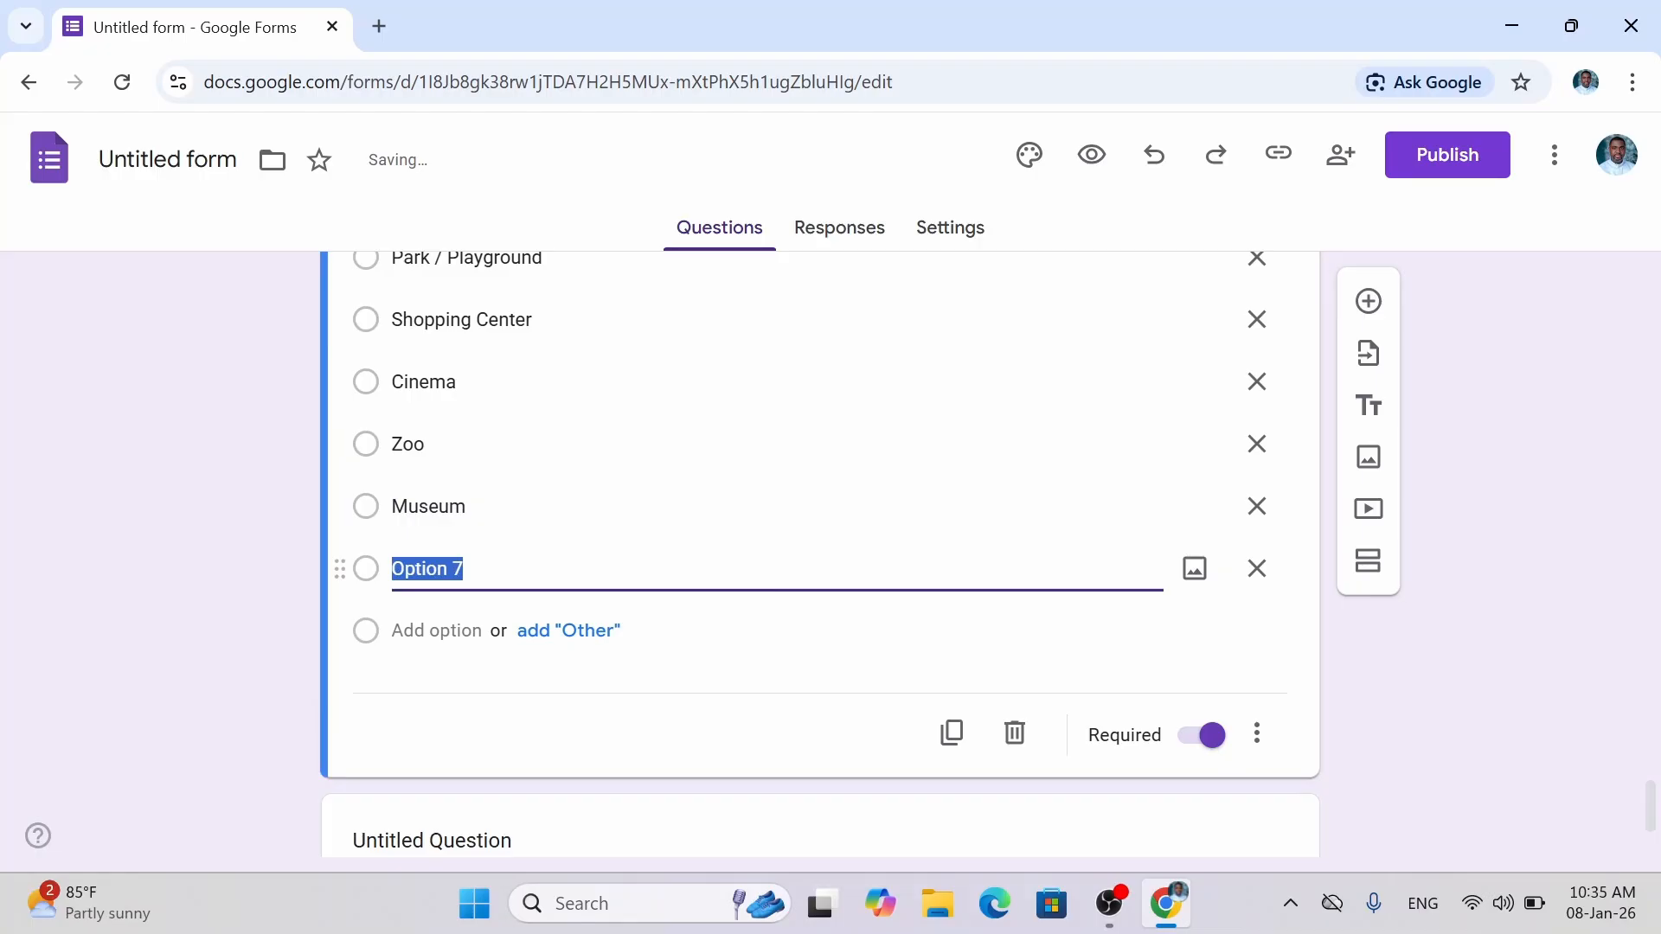
pyautogui.write('Prfer')
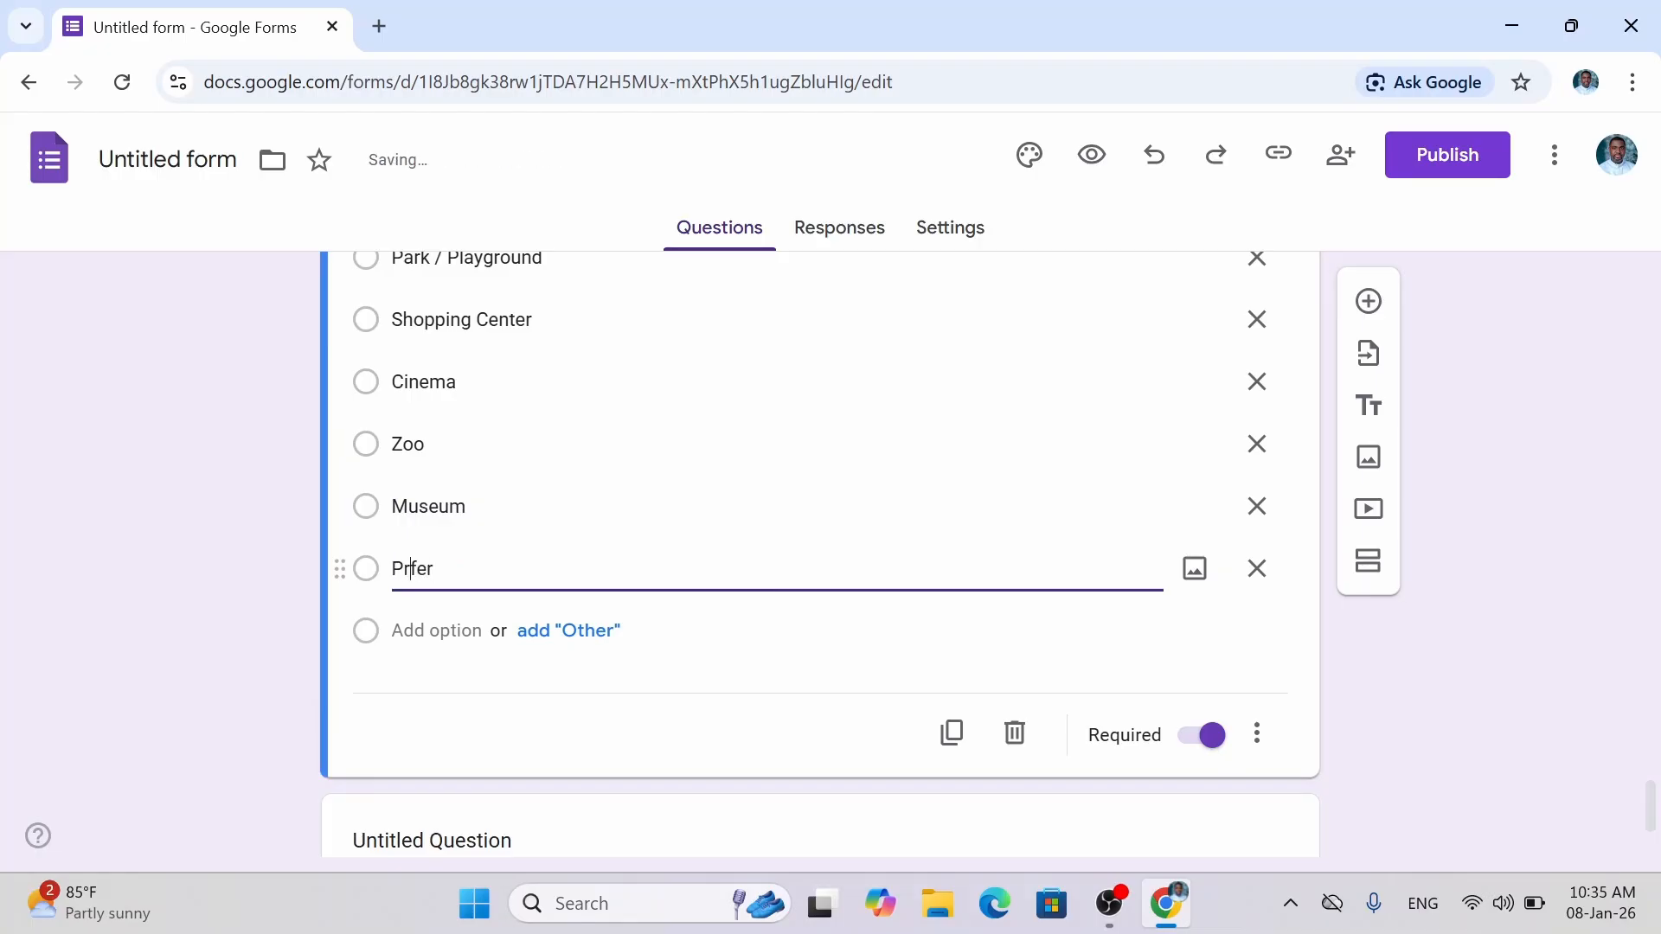
pyautogui.write('e')
pyautogui.write(' not to say')
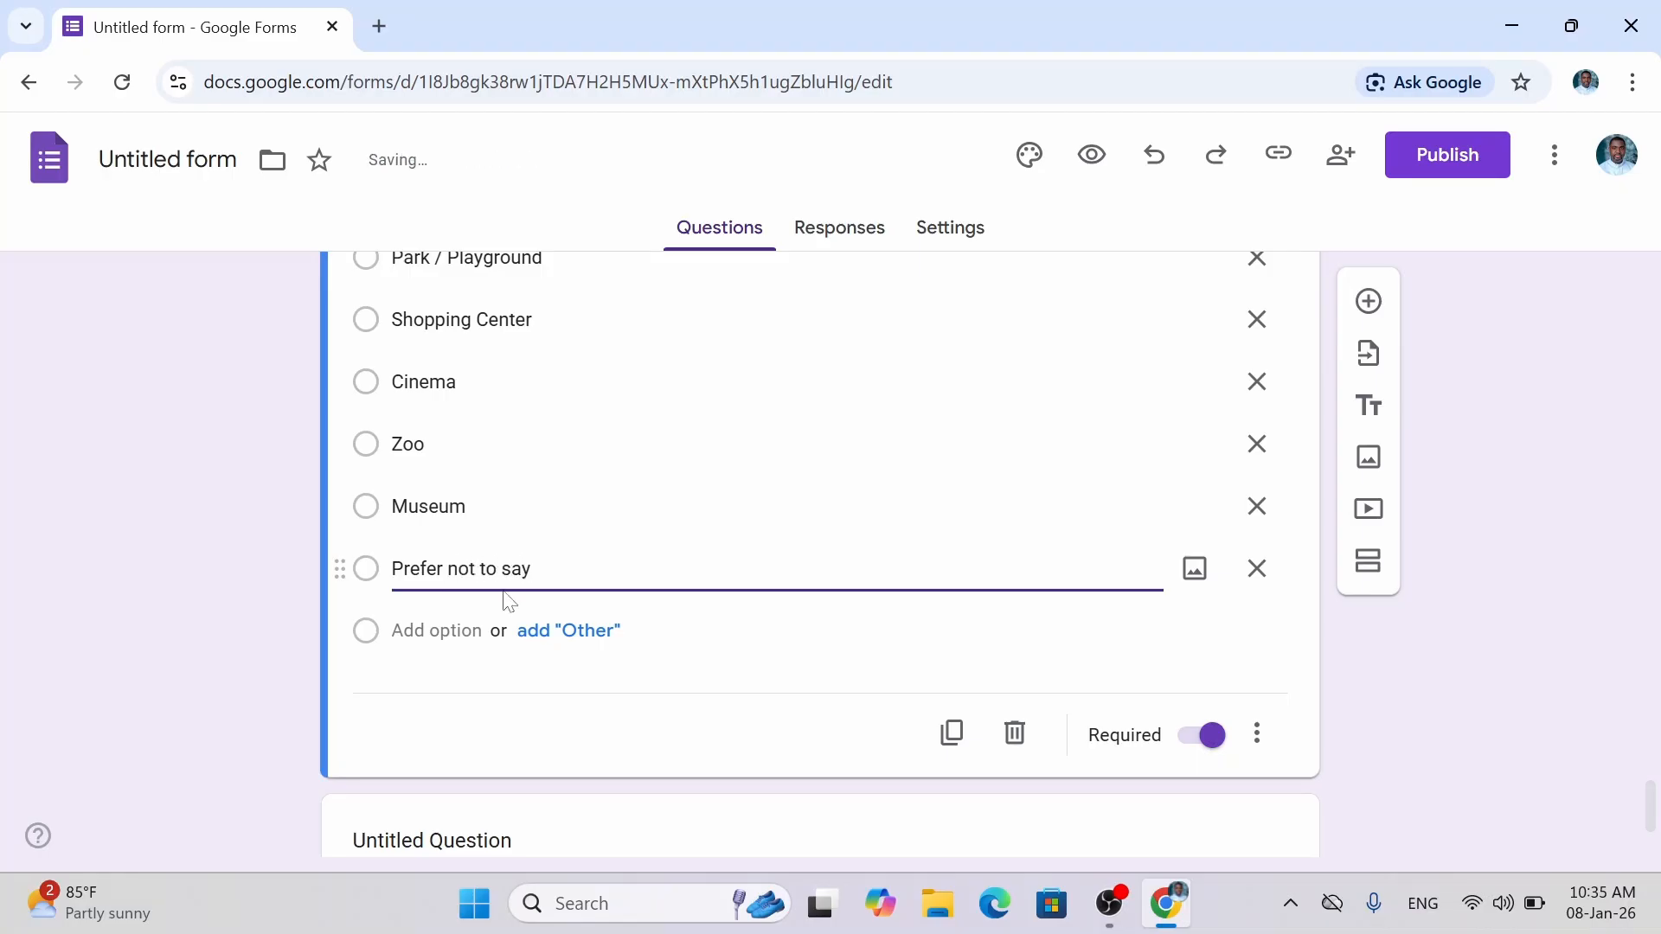
pyautogui.click(573, 631)
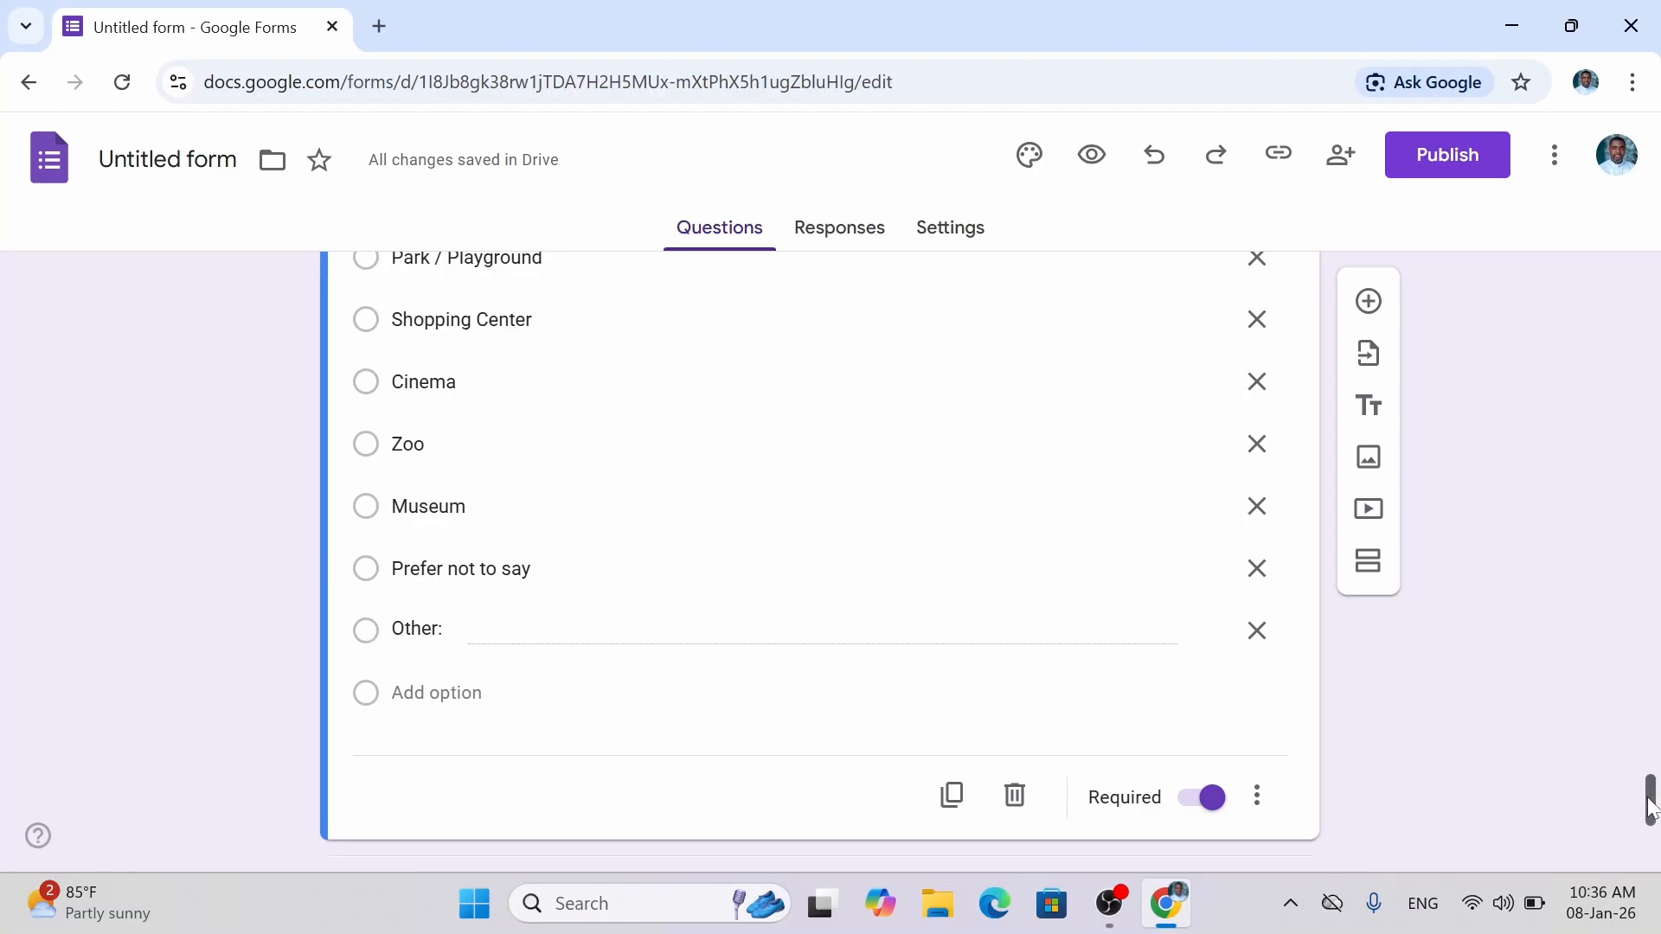
pyautogui.moveTo(1650, 809)
pyautogui.mouseDown()
pyautogui.moveTo(1651, 795)
pyautogui.moveTo(1652, 813)
pyautogui.mouseUp()
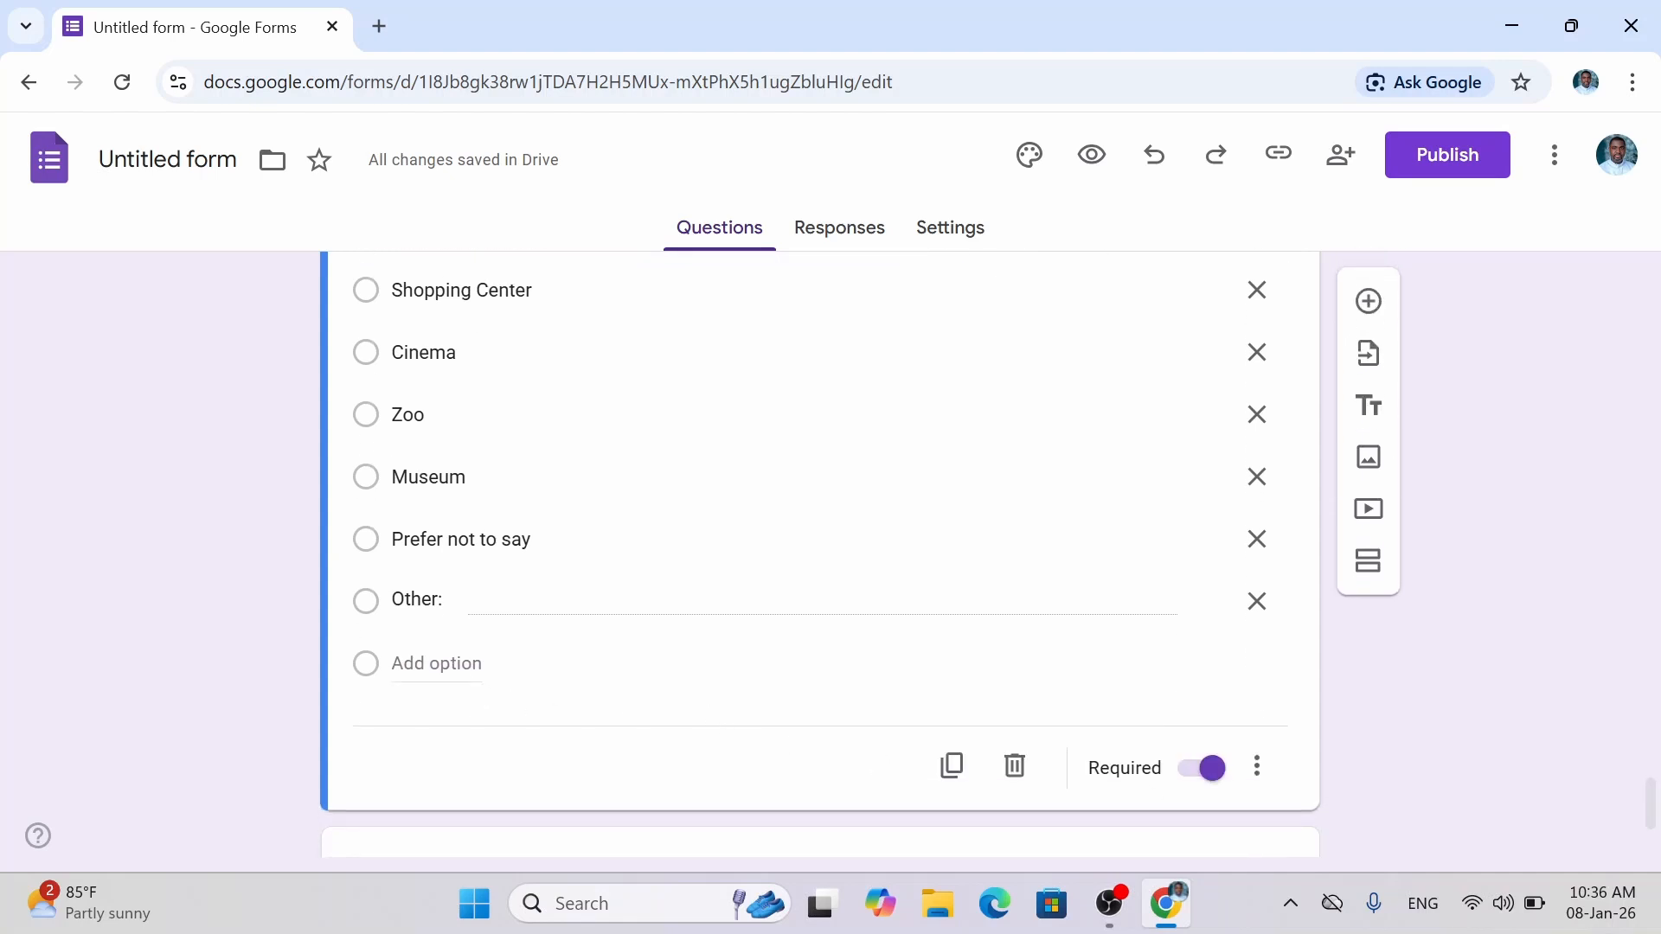
# Insert 'Church / Mosque' as the last regular place choice, directly above Other.
pyautogui.click(450, 666)
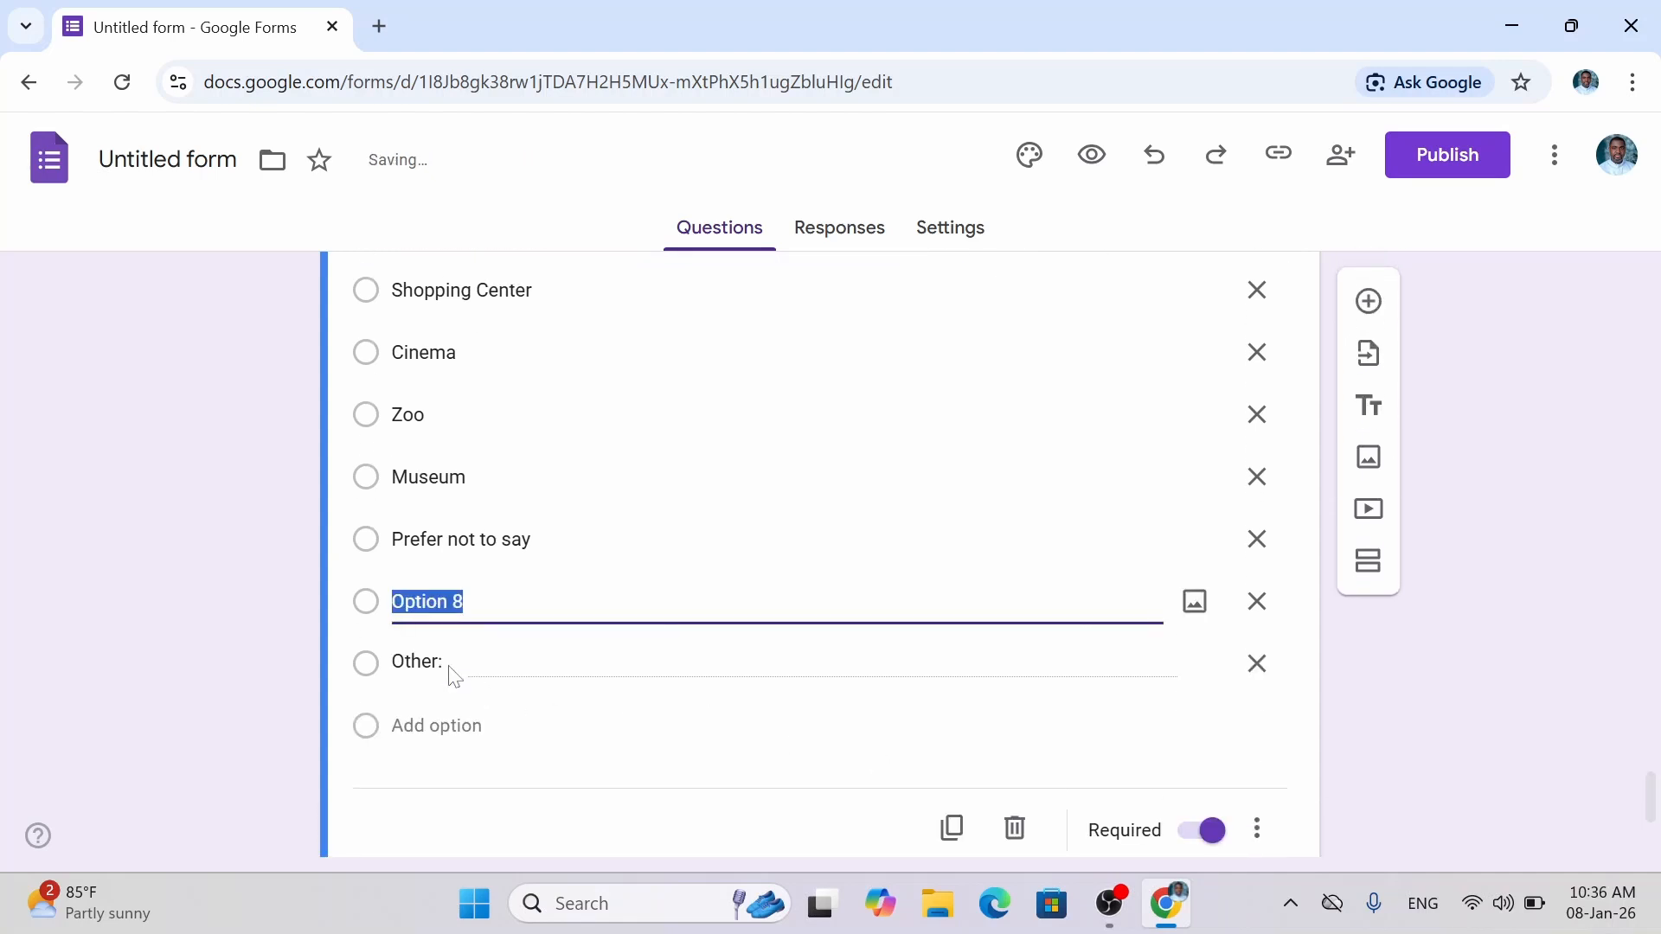
pyautogui.write('C')
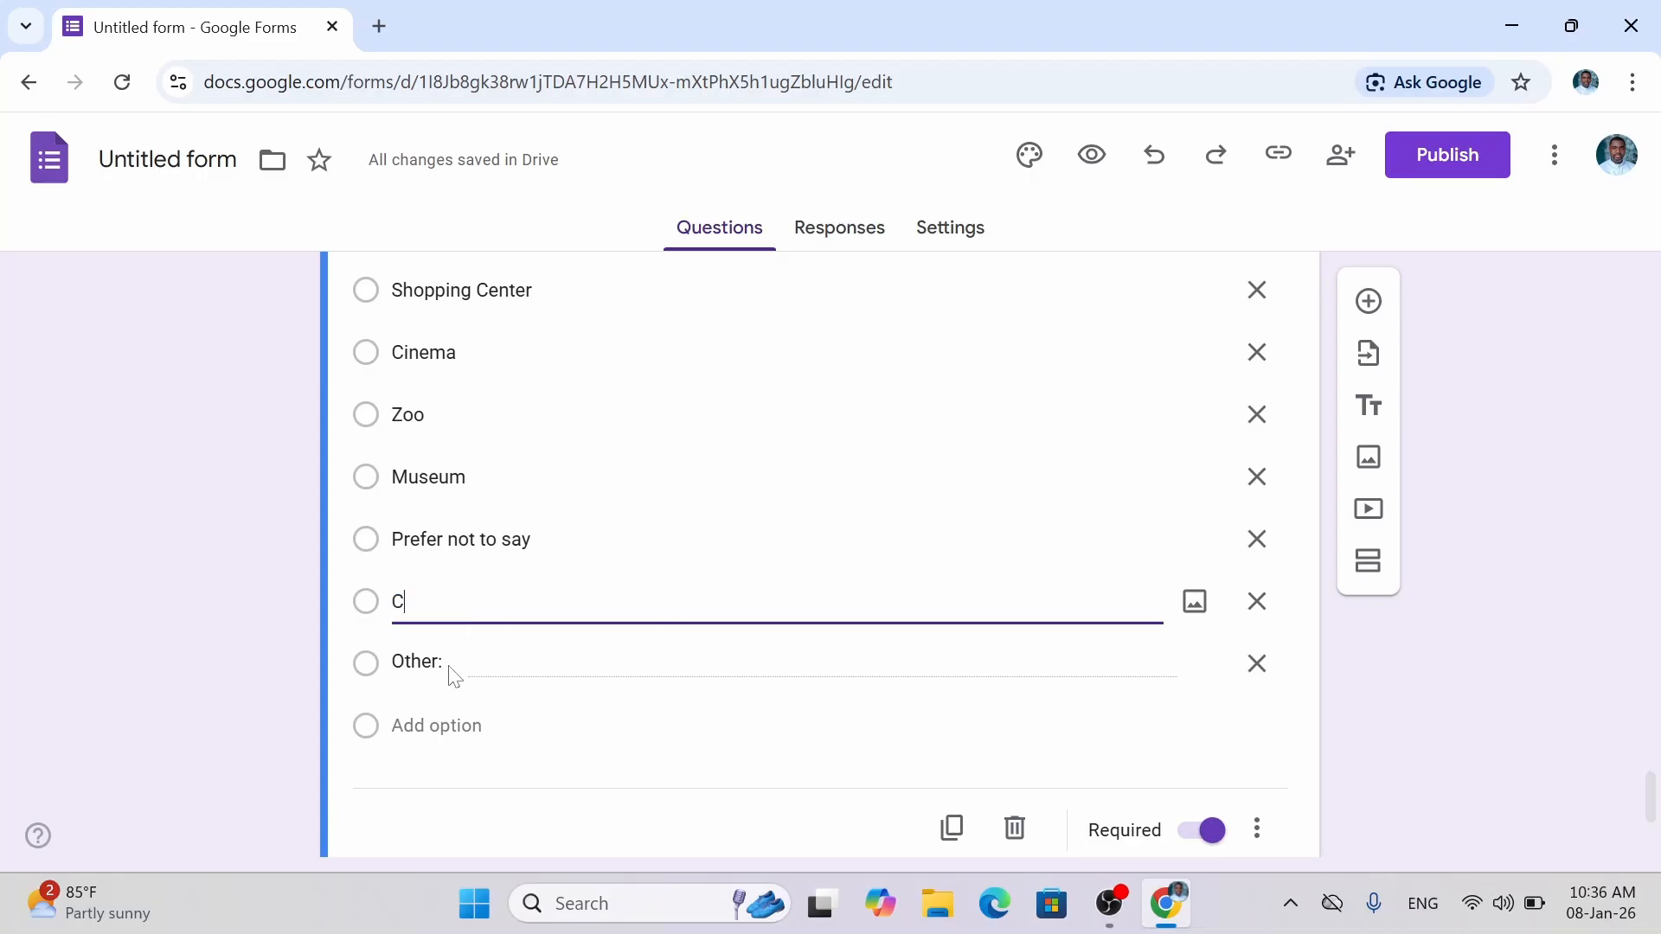
pyautogui.write('hurch')
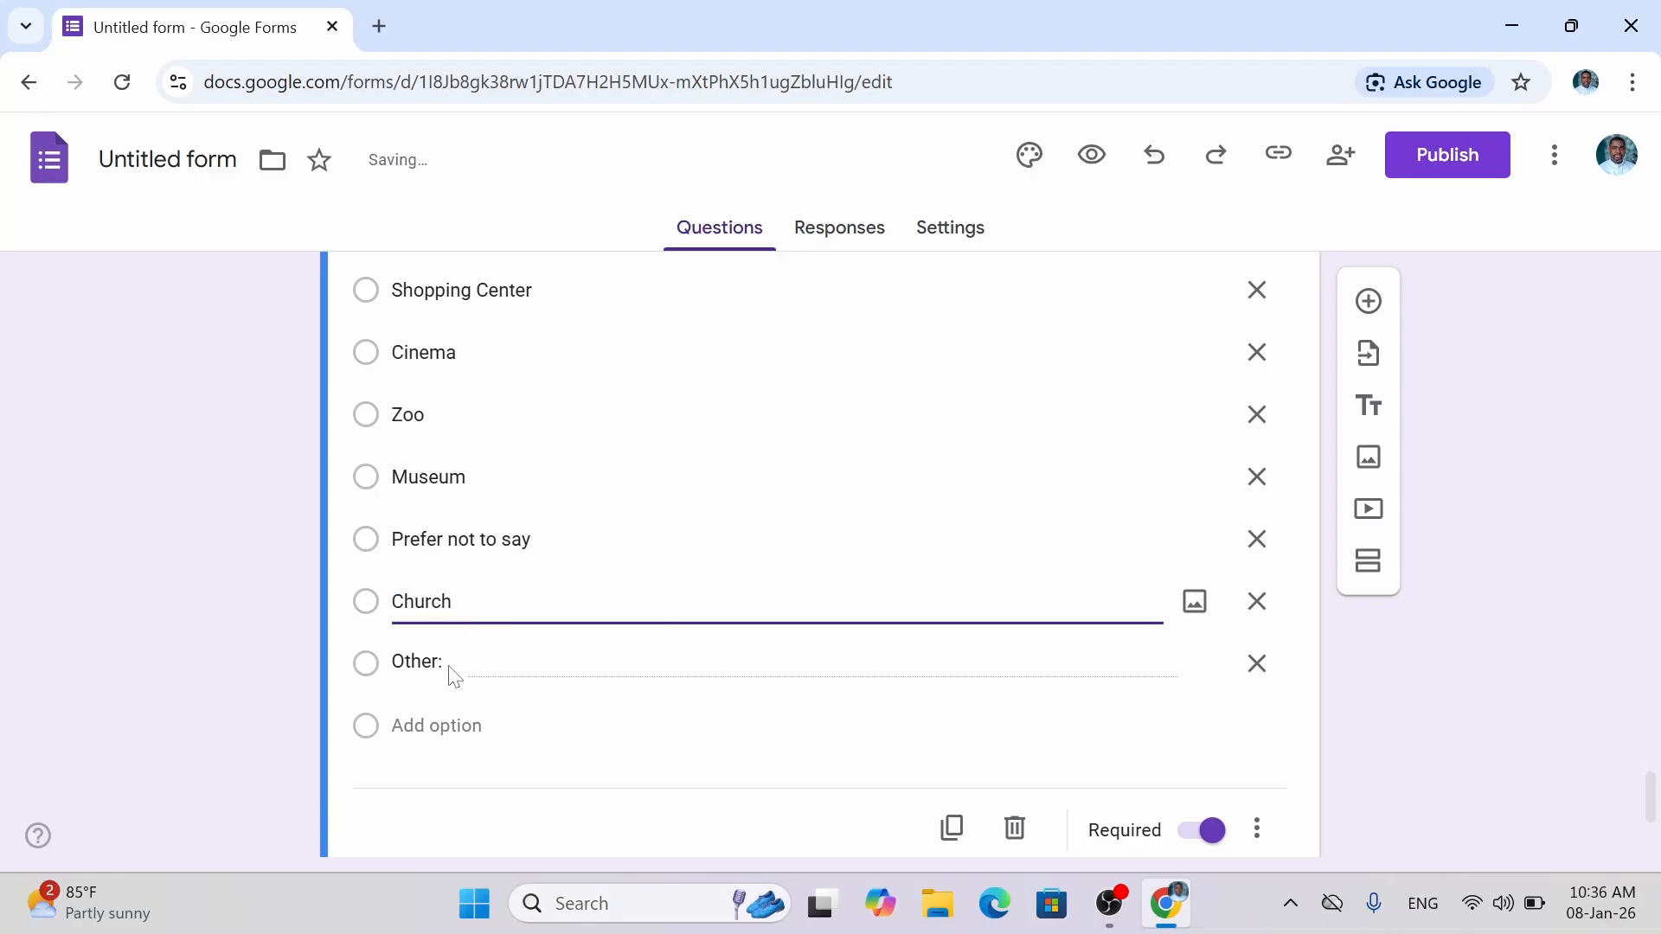
pyautogui.write(' / Mosque')
pyautogui.click(1365, 690)
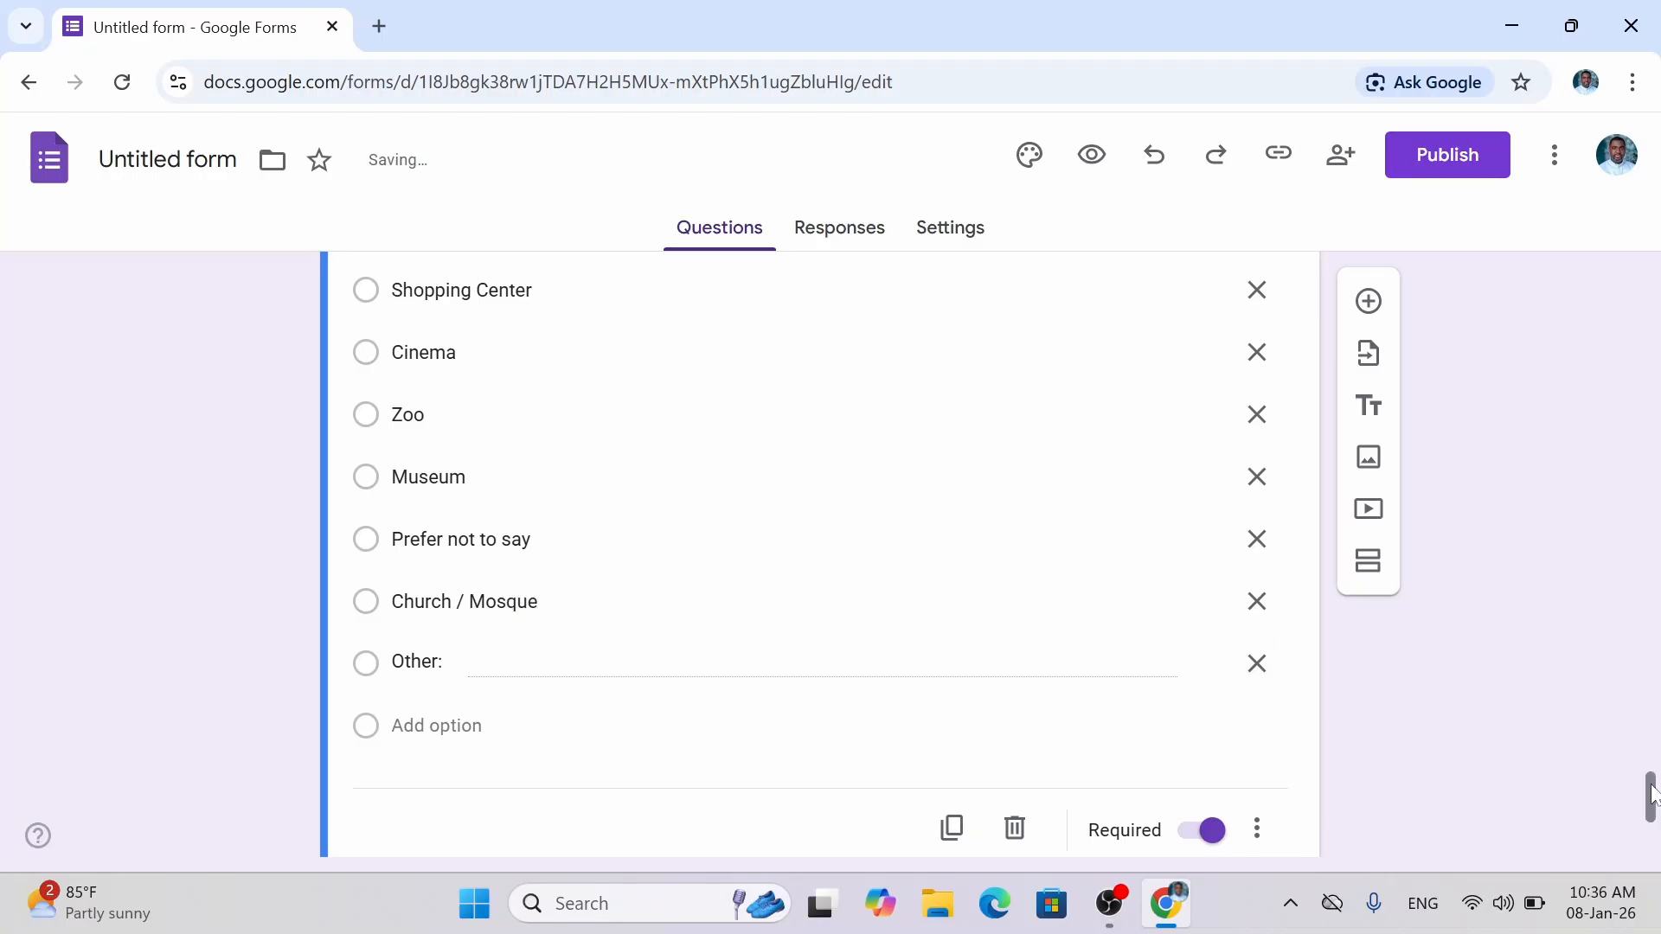
pyautogui.moveTo(1652, 788); pyautogui.dragTo(1655, 333)
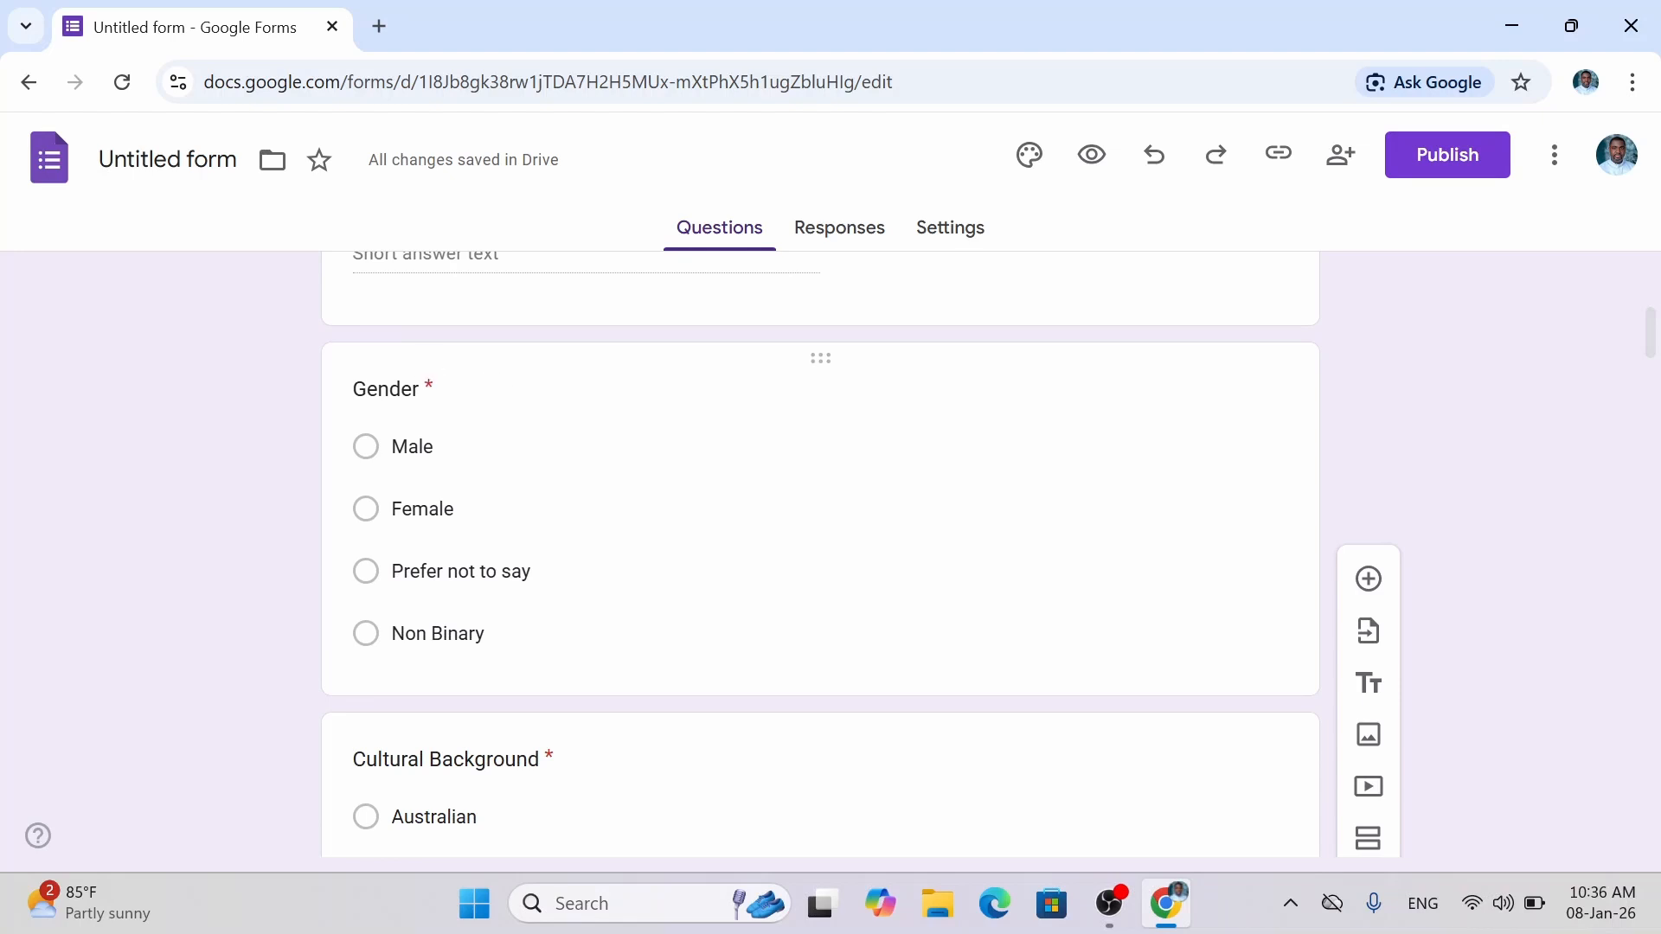
pyautogui.click(386, 390)
pyautogui.click(253, 386)
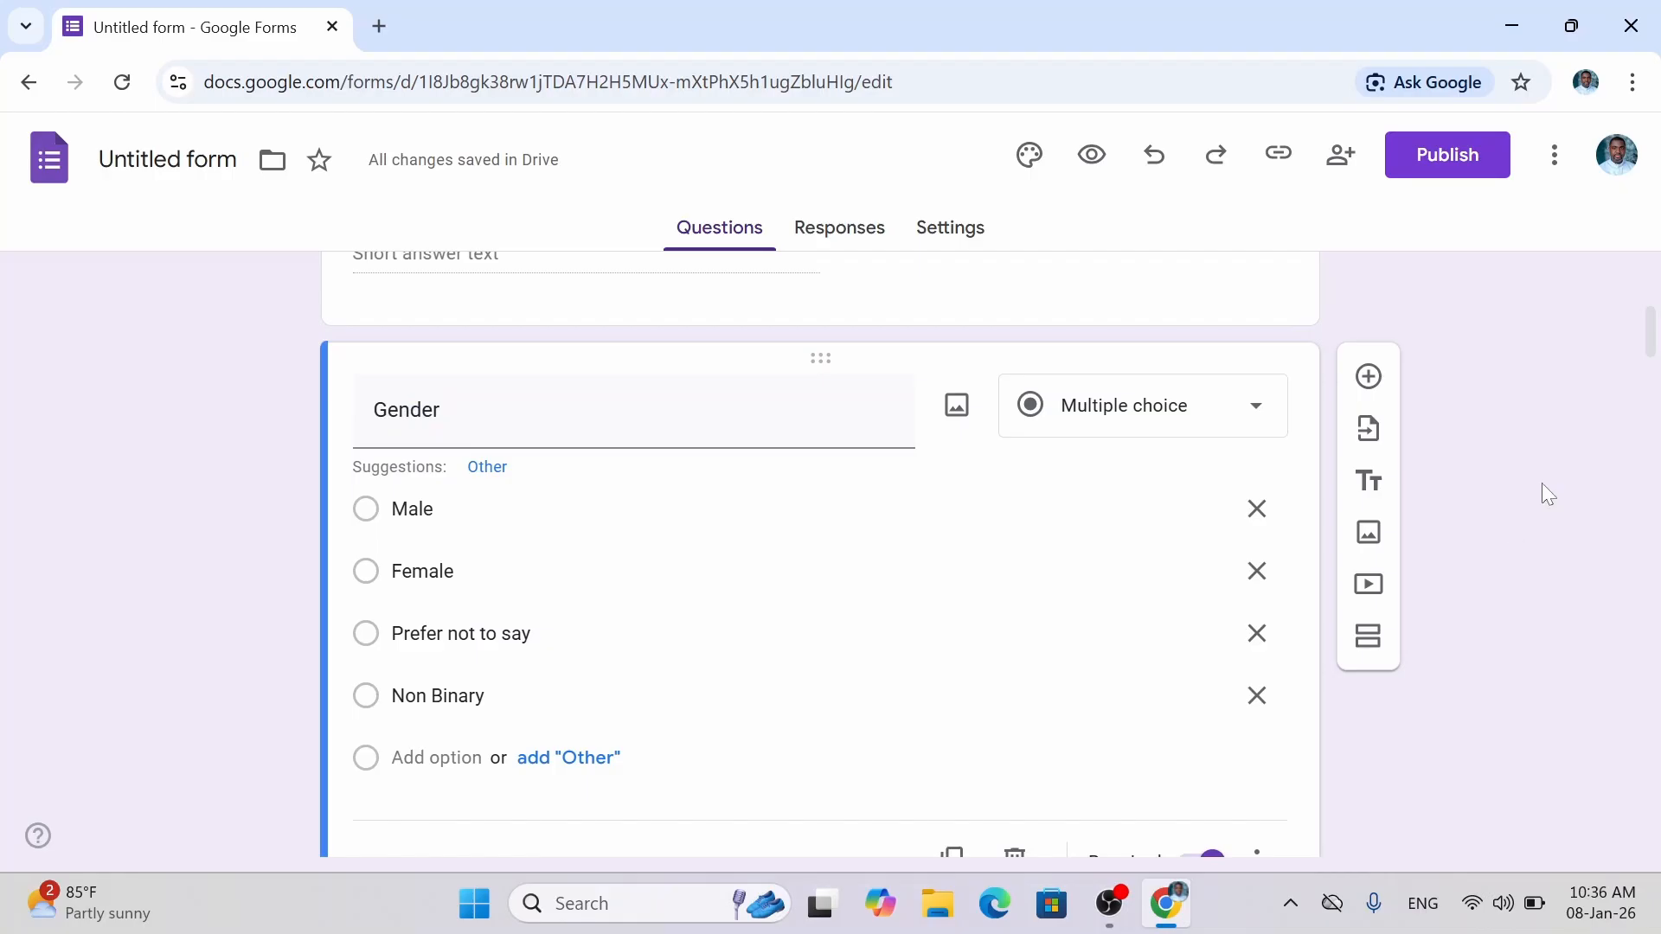
pyautogui.moveTo(1652, 348); pyautogui.dragTo(1655, 413)
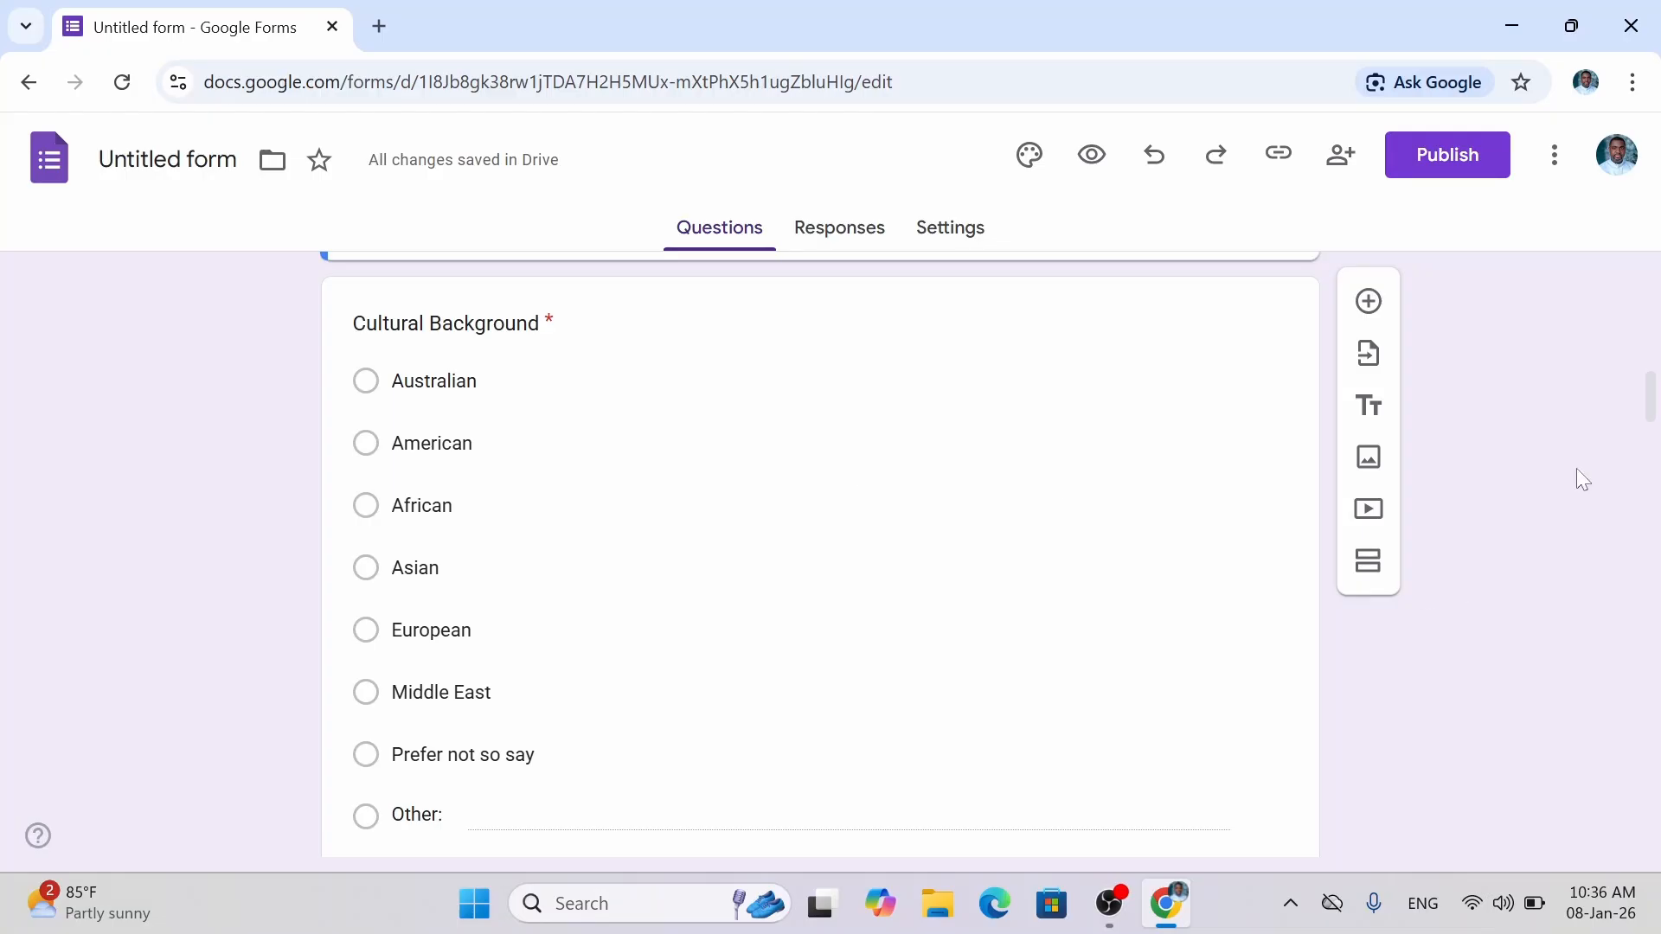
pyautogui.moveTo(1652, 397); pyautogui.dragTo(1654, 464)
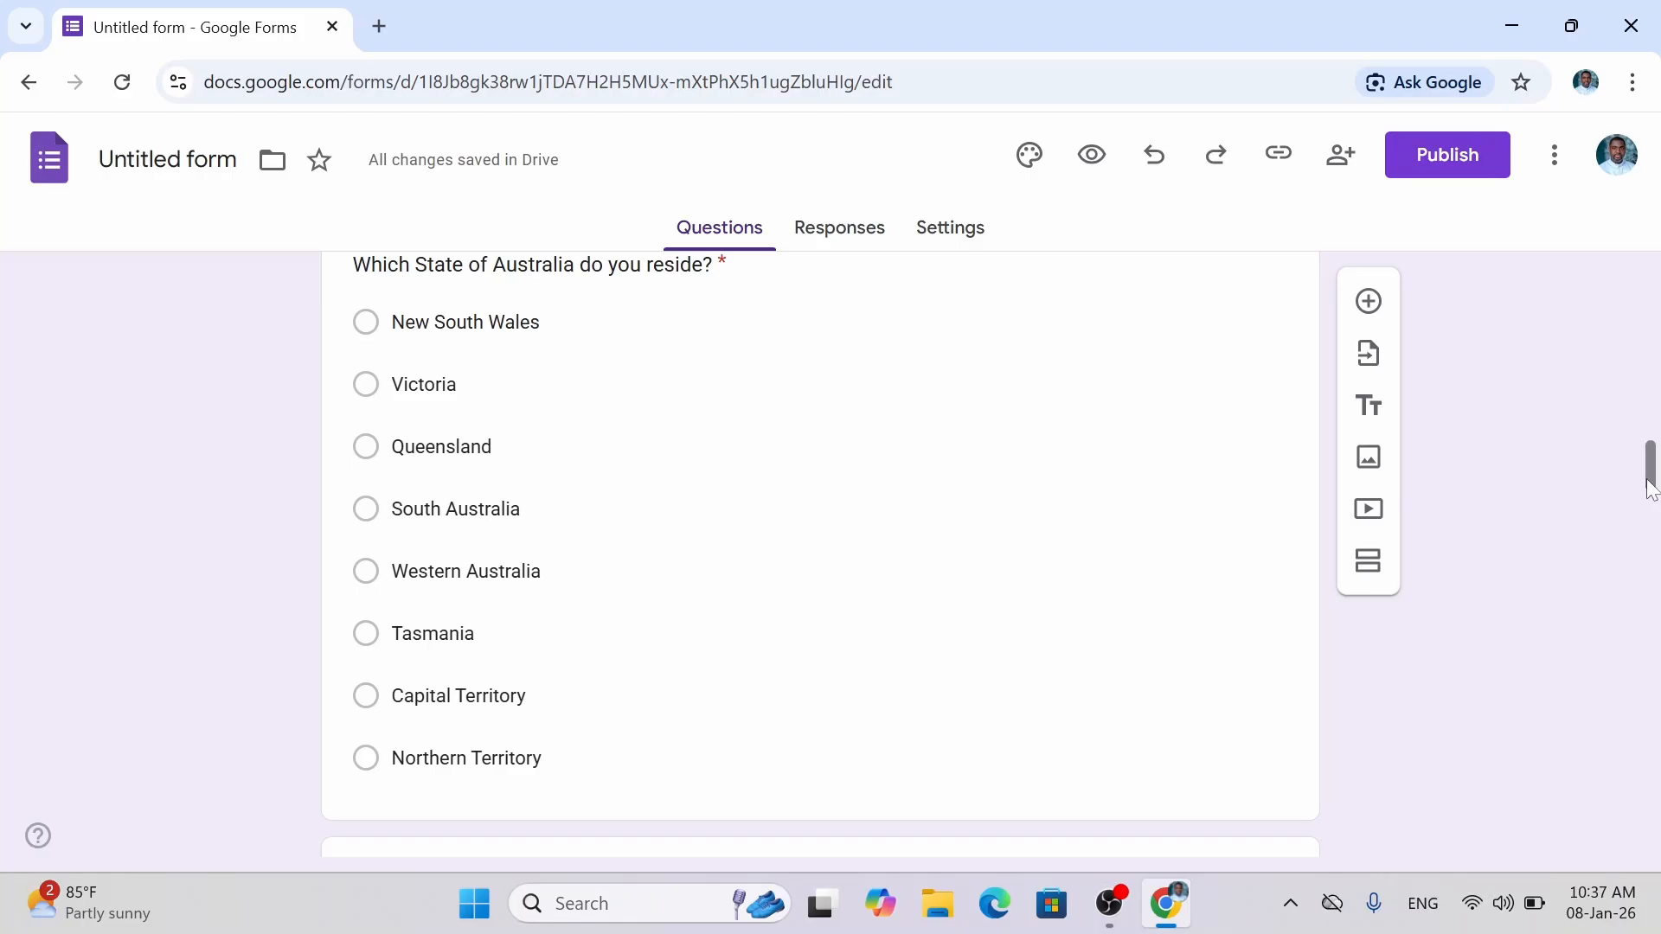
pyautogui.moveTo(1650, 476); pyautogui.dragTo(1650, 474)
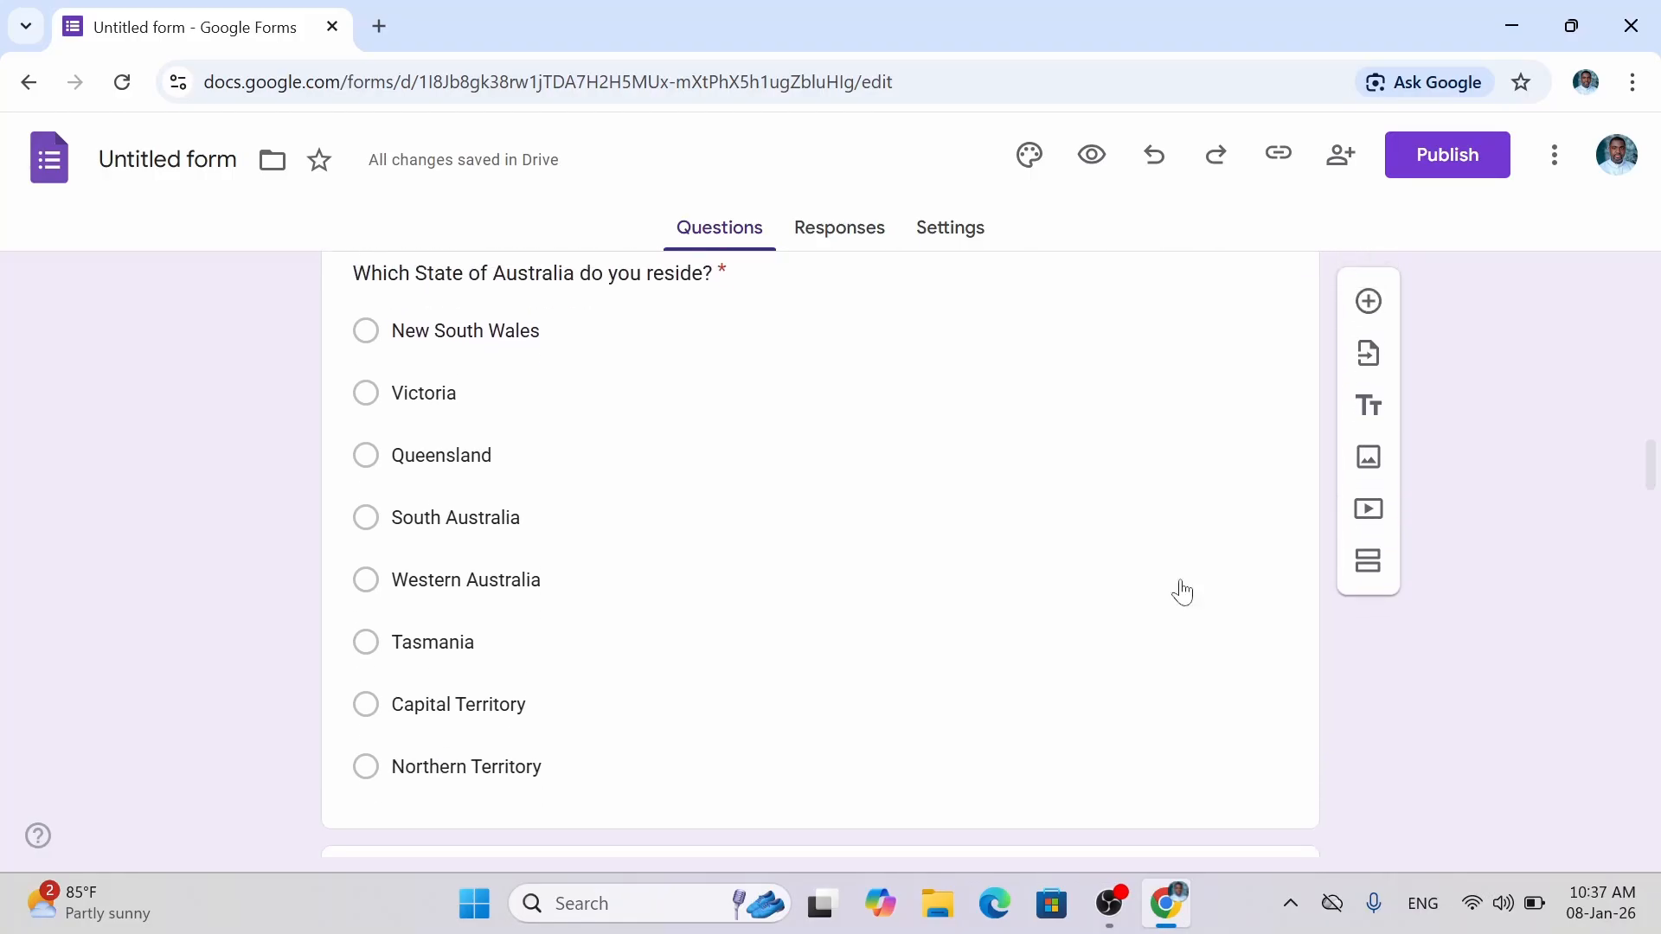
# Add 'Prefer not to say' below Northern Territory in the State question.
pyautogui.click(545, 769)
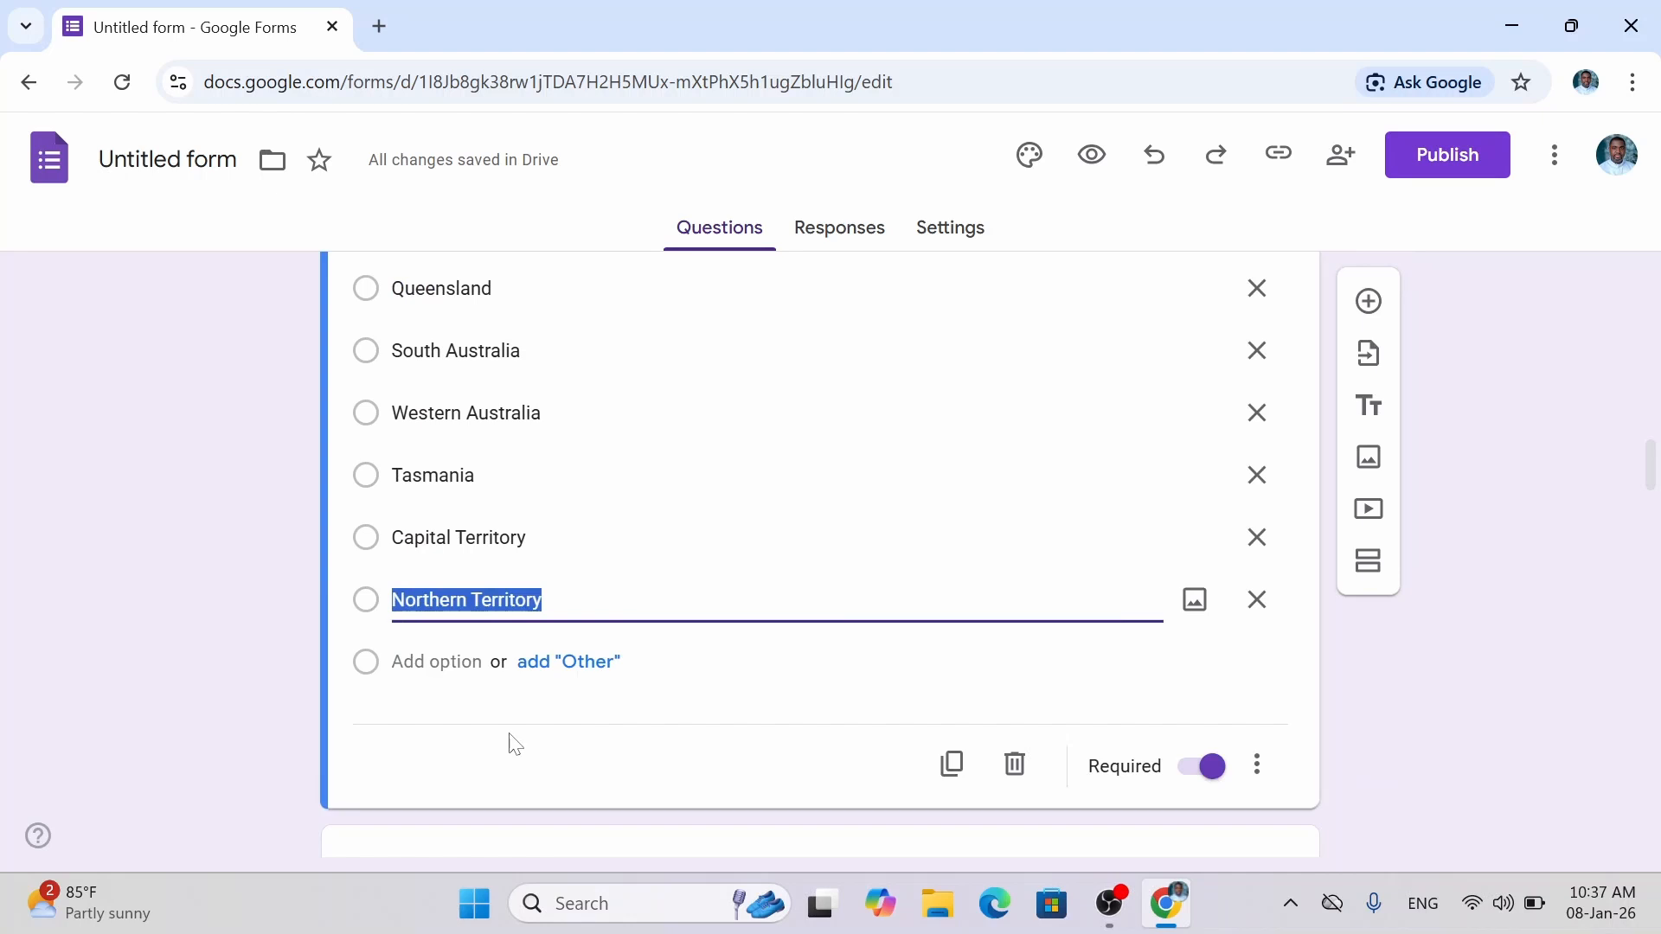
pyautogui.press('Return')
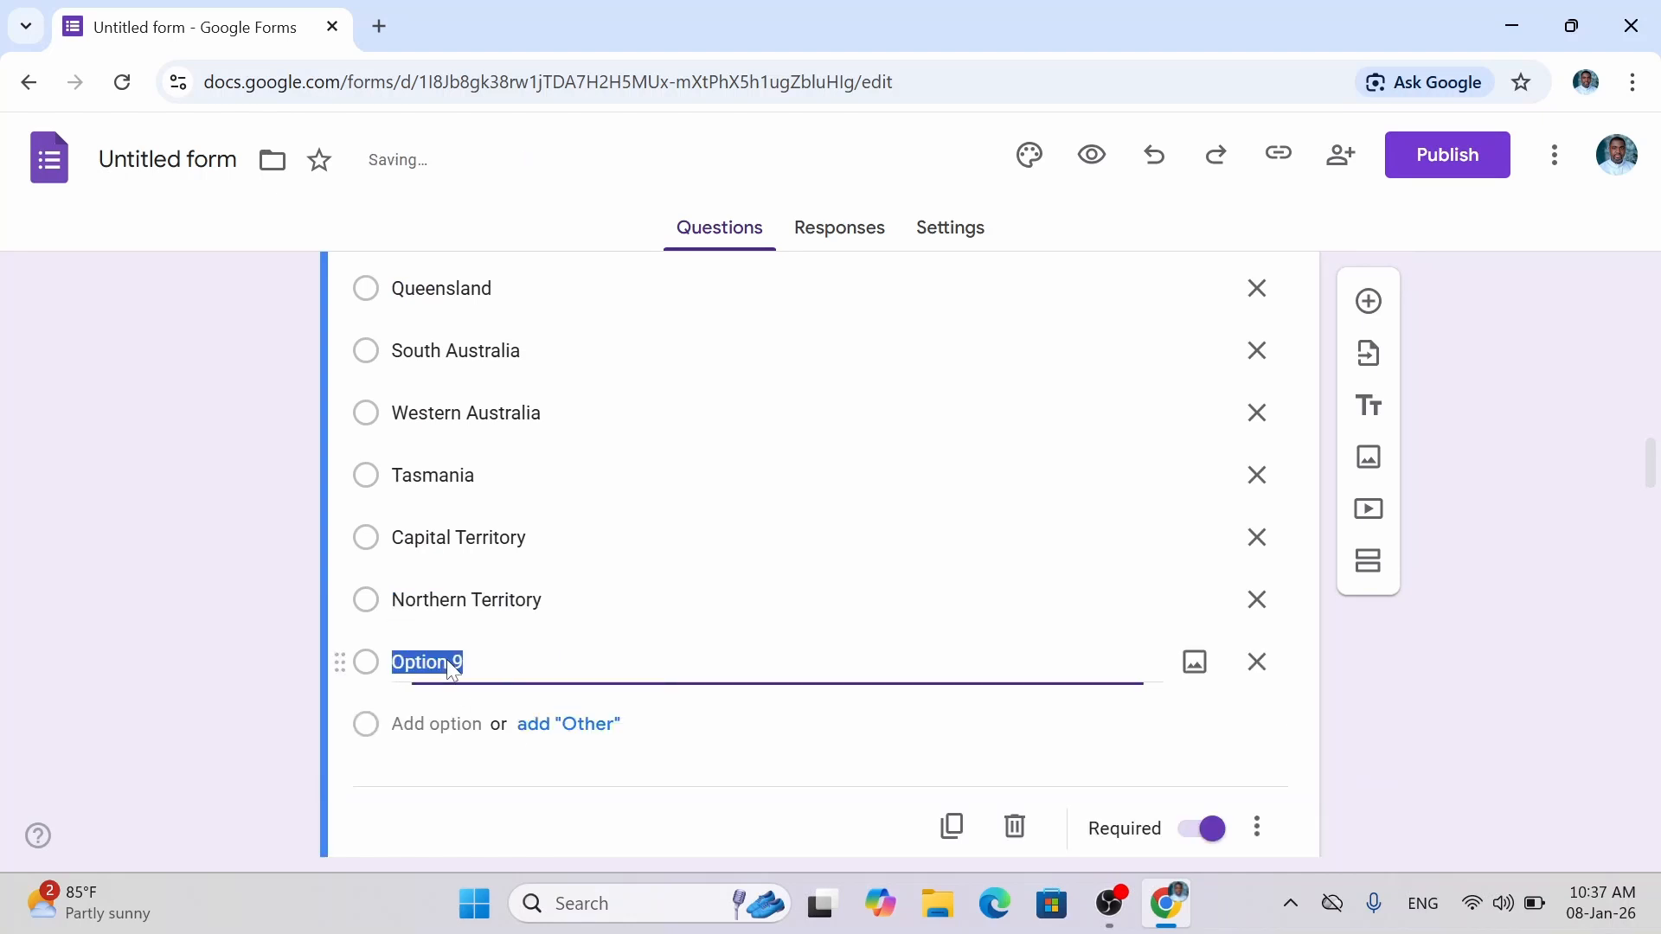
pyautogui.write('Pre')
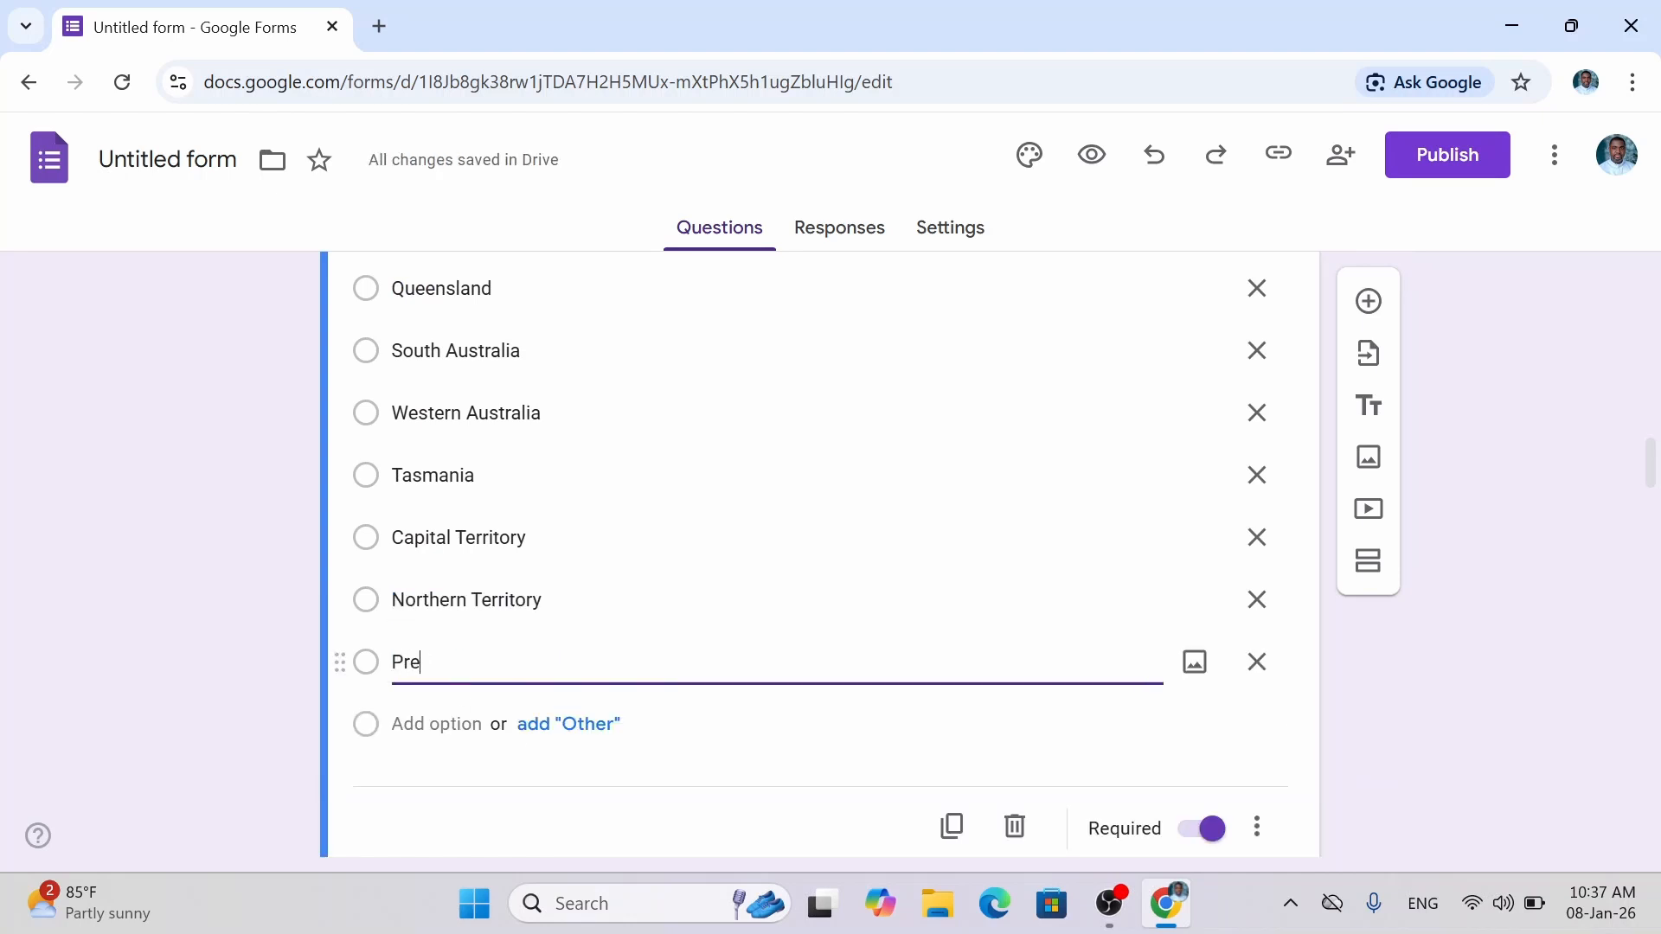
pyautogui.write('fer not to')
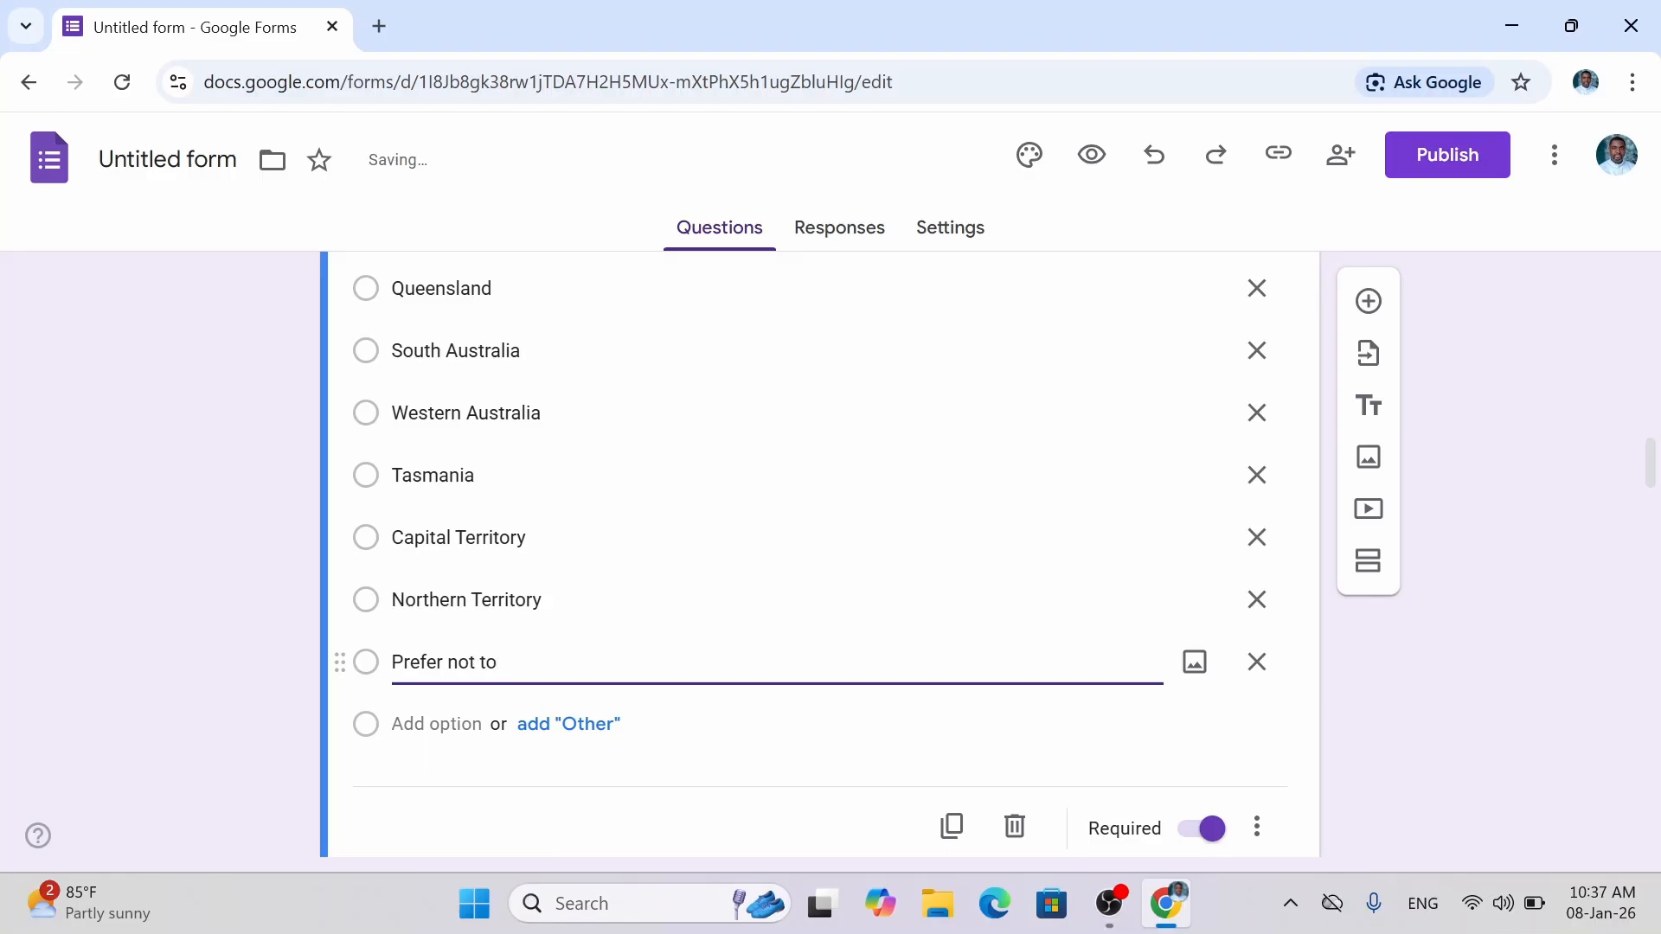
pyautogui.write(' say')
pyautogui.click(1540, 789)
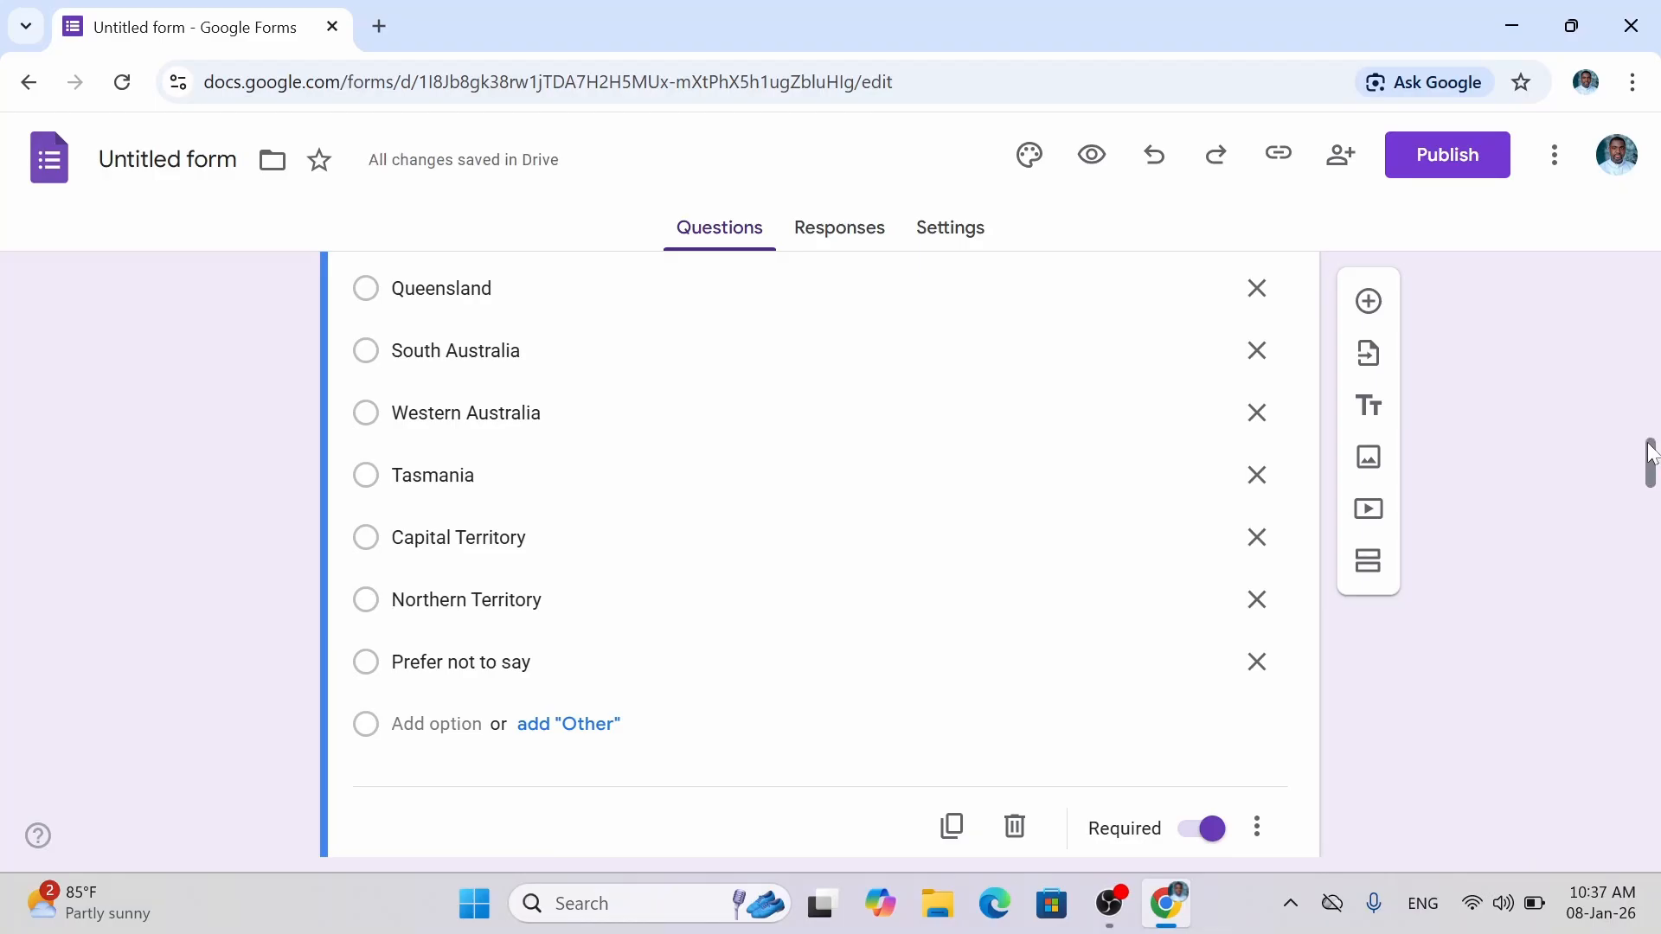
pyautogui.moveTo(1651, 458); pyautogui.dragTo(1650, 521)
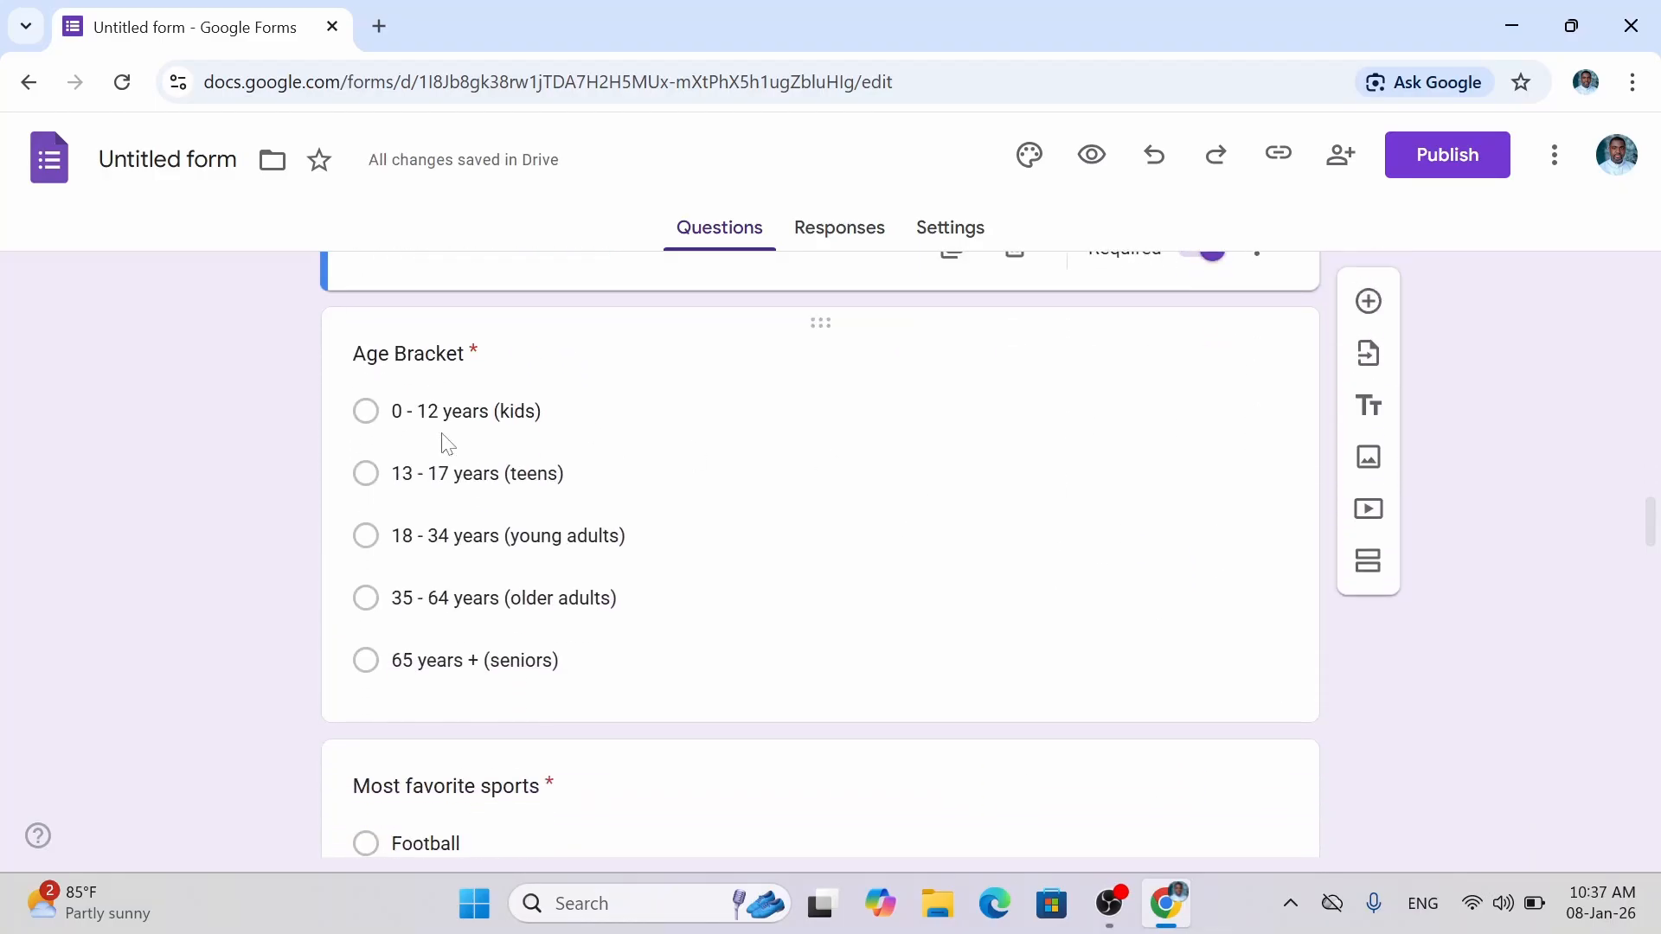
# Add 'Prefer not to say' as the sixth Age Bracket choice.
pyautogui.click(855, 445)
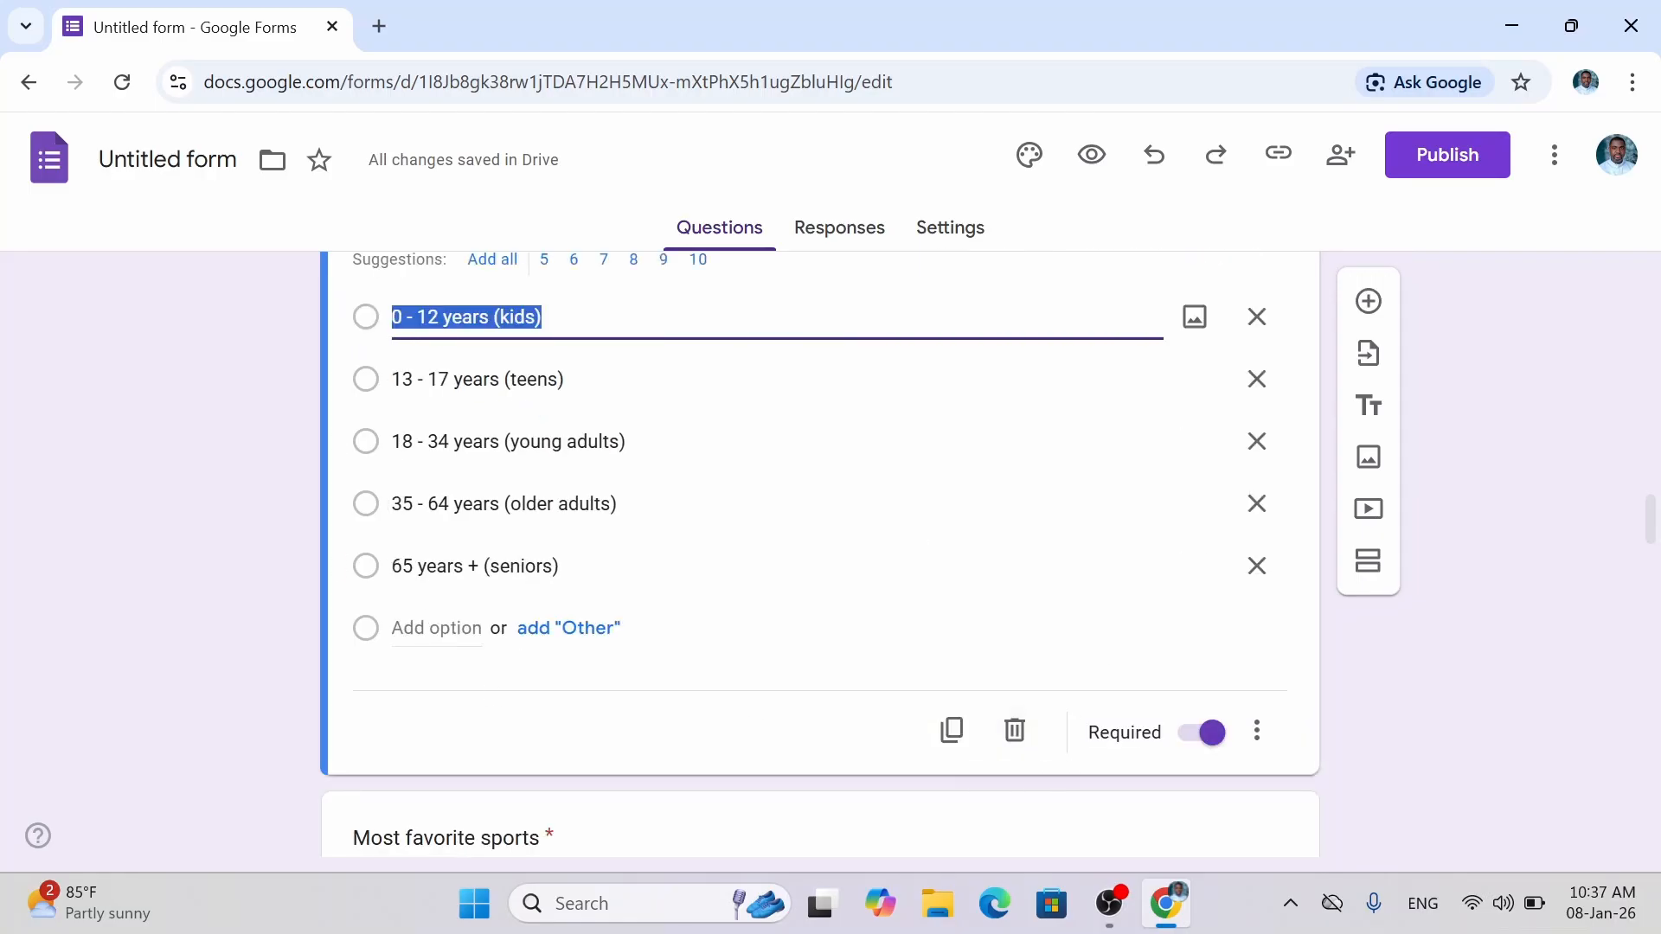
pyautogui.click(437, 629)
pyautogui.write('Pr')
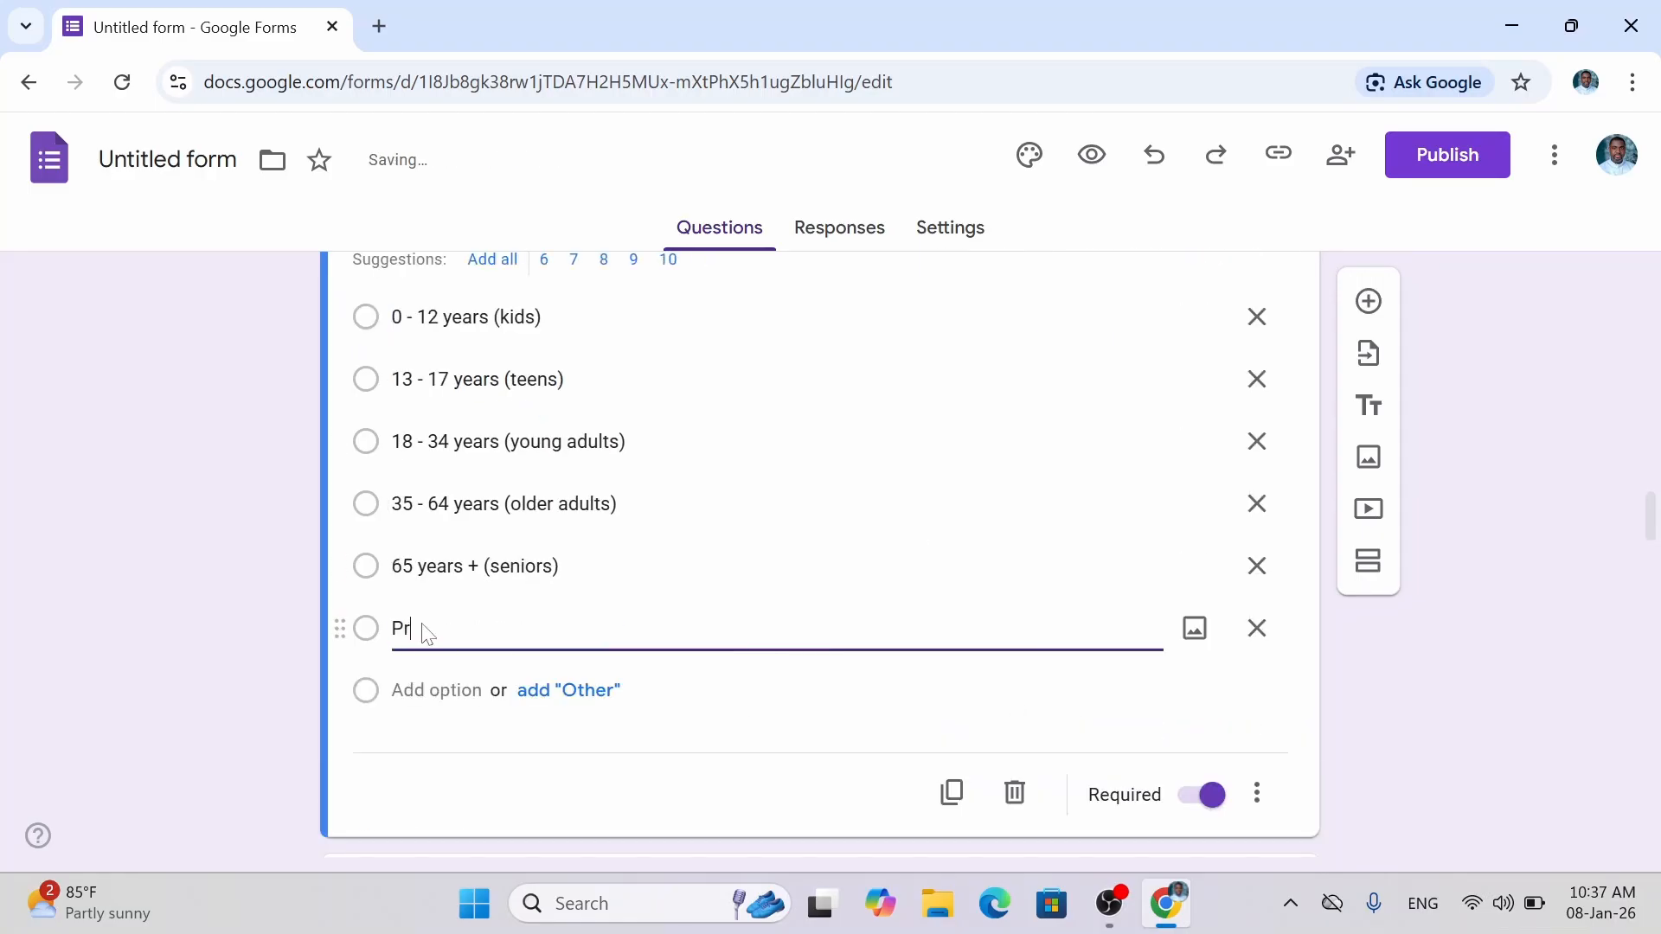
pyautogui.write('efer not to say')
pyautogui.click(1476, 667)
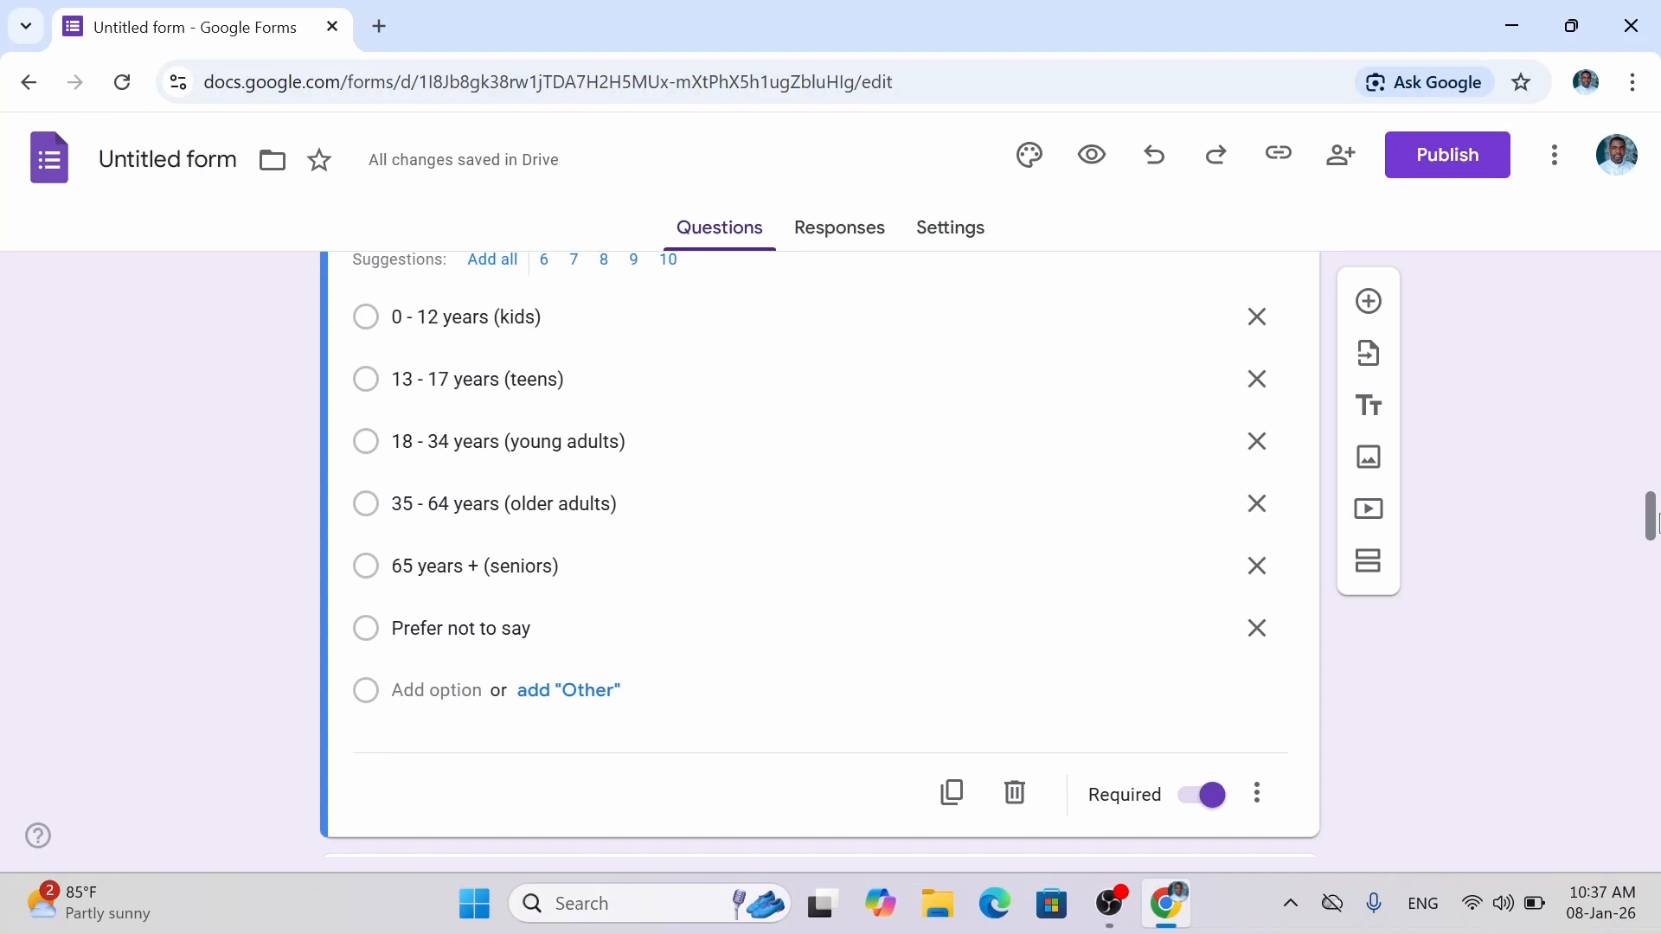
pyautogui.moveTo(1654, 519); pyautogui.dragTo(1652, 563)
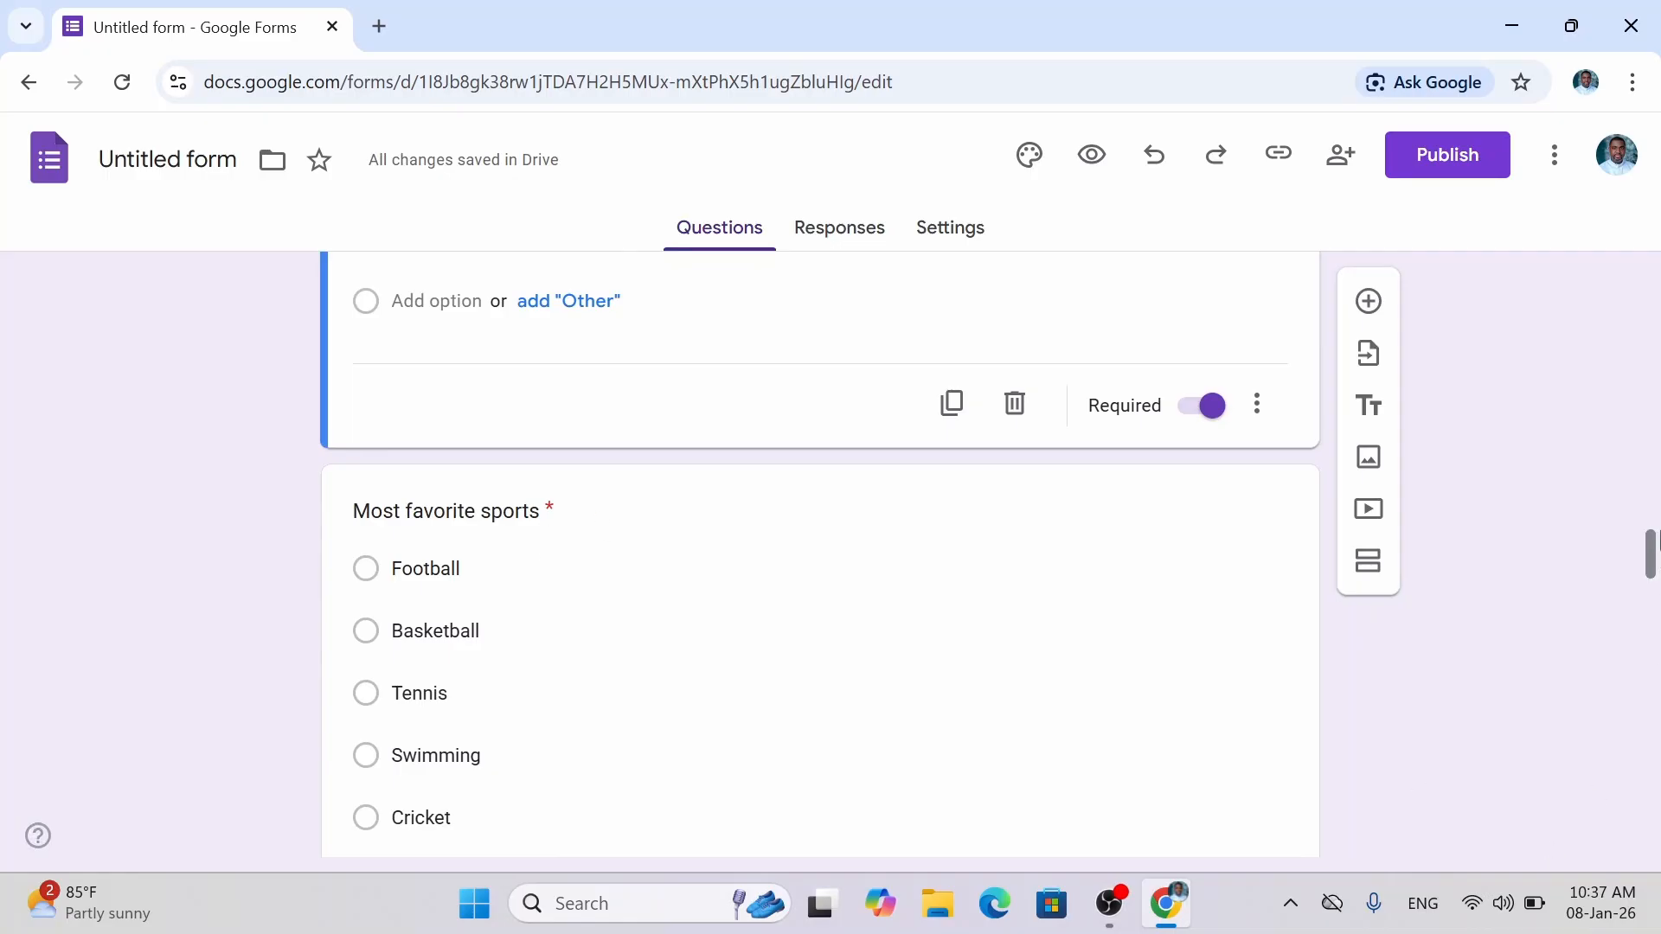
pyautogui.moveTo(1652, 554); pyautogui.dragTo(1654, 661)
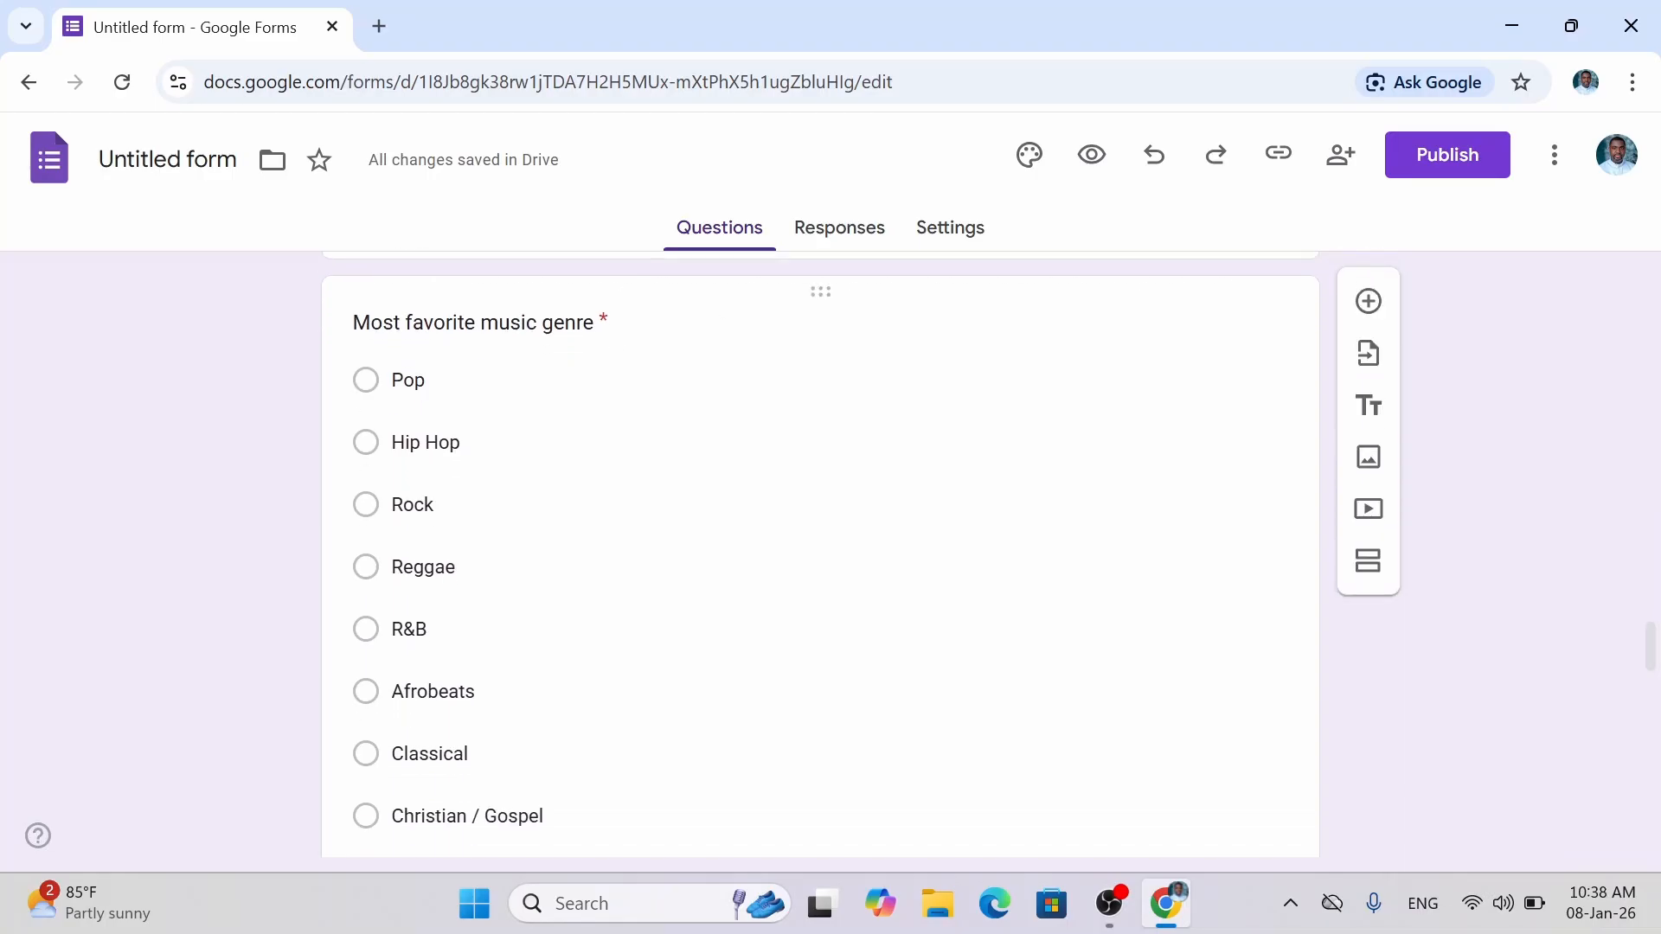
pyautogui.moveTo(1654, 655); pyautogui.dragTo(1654, 727)
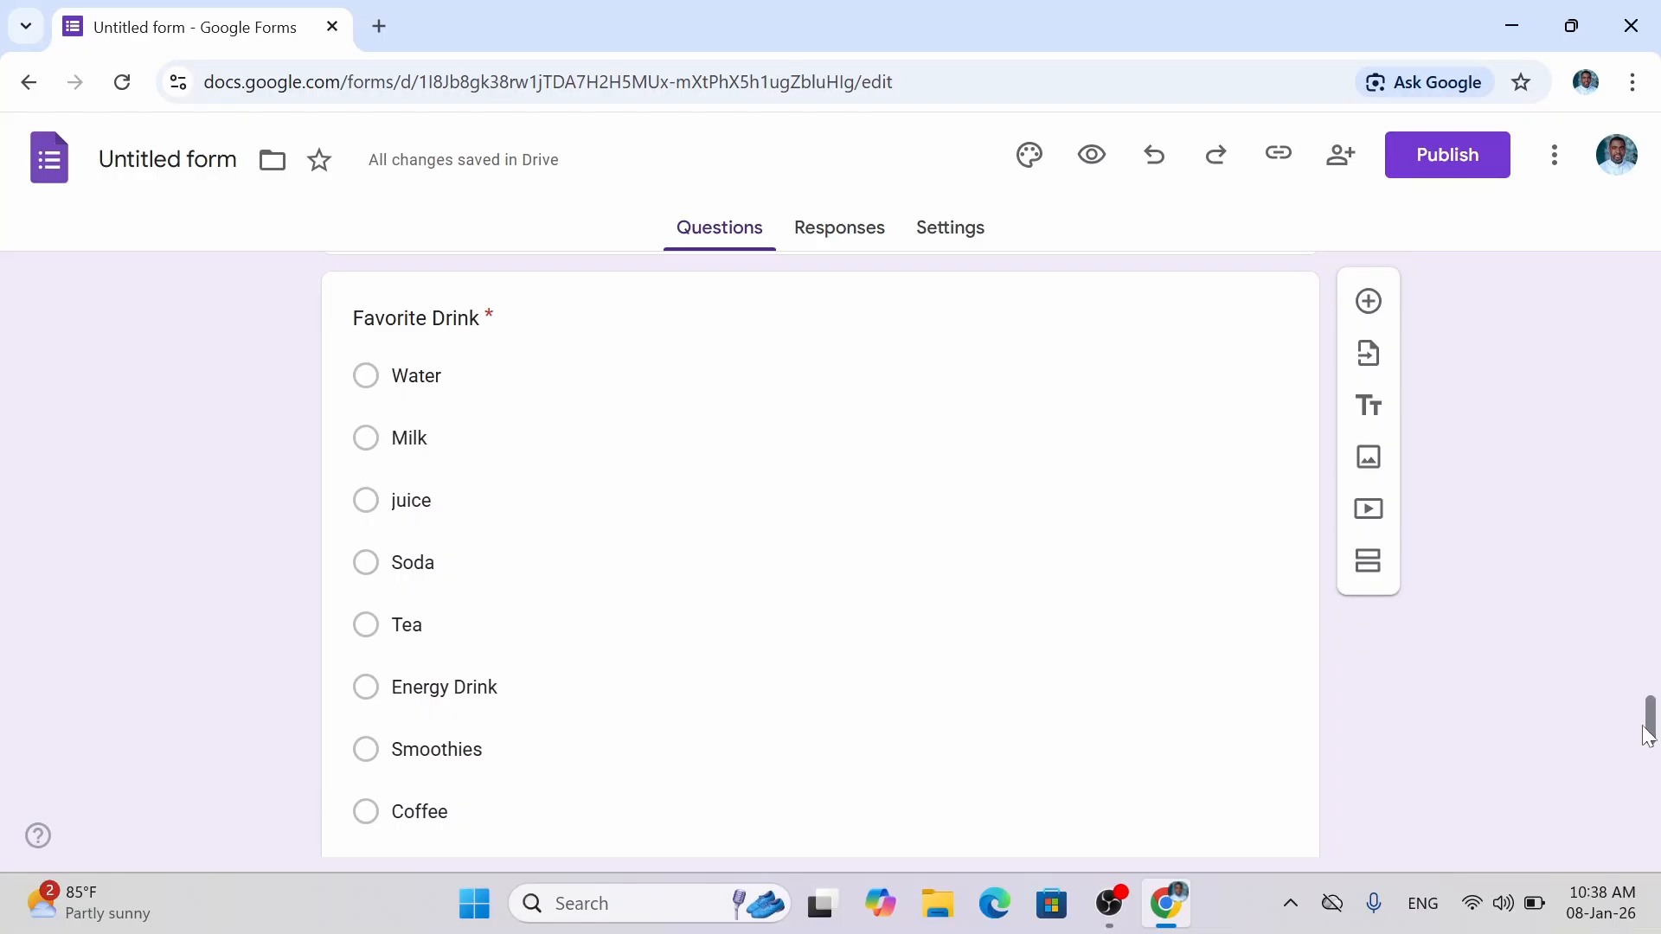
pyautogui.moveTo(1648, 735)
pyautogui.mouseDown()
pyautogui.moveTo(1650, 708)
pyautogui.moveTo(1652, 761)
pyautogui.mouseUp()
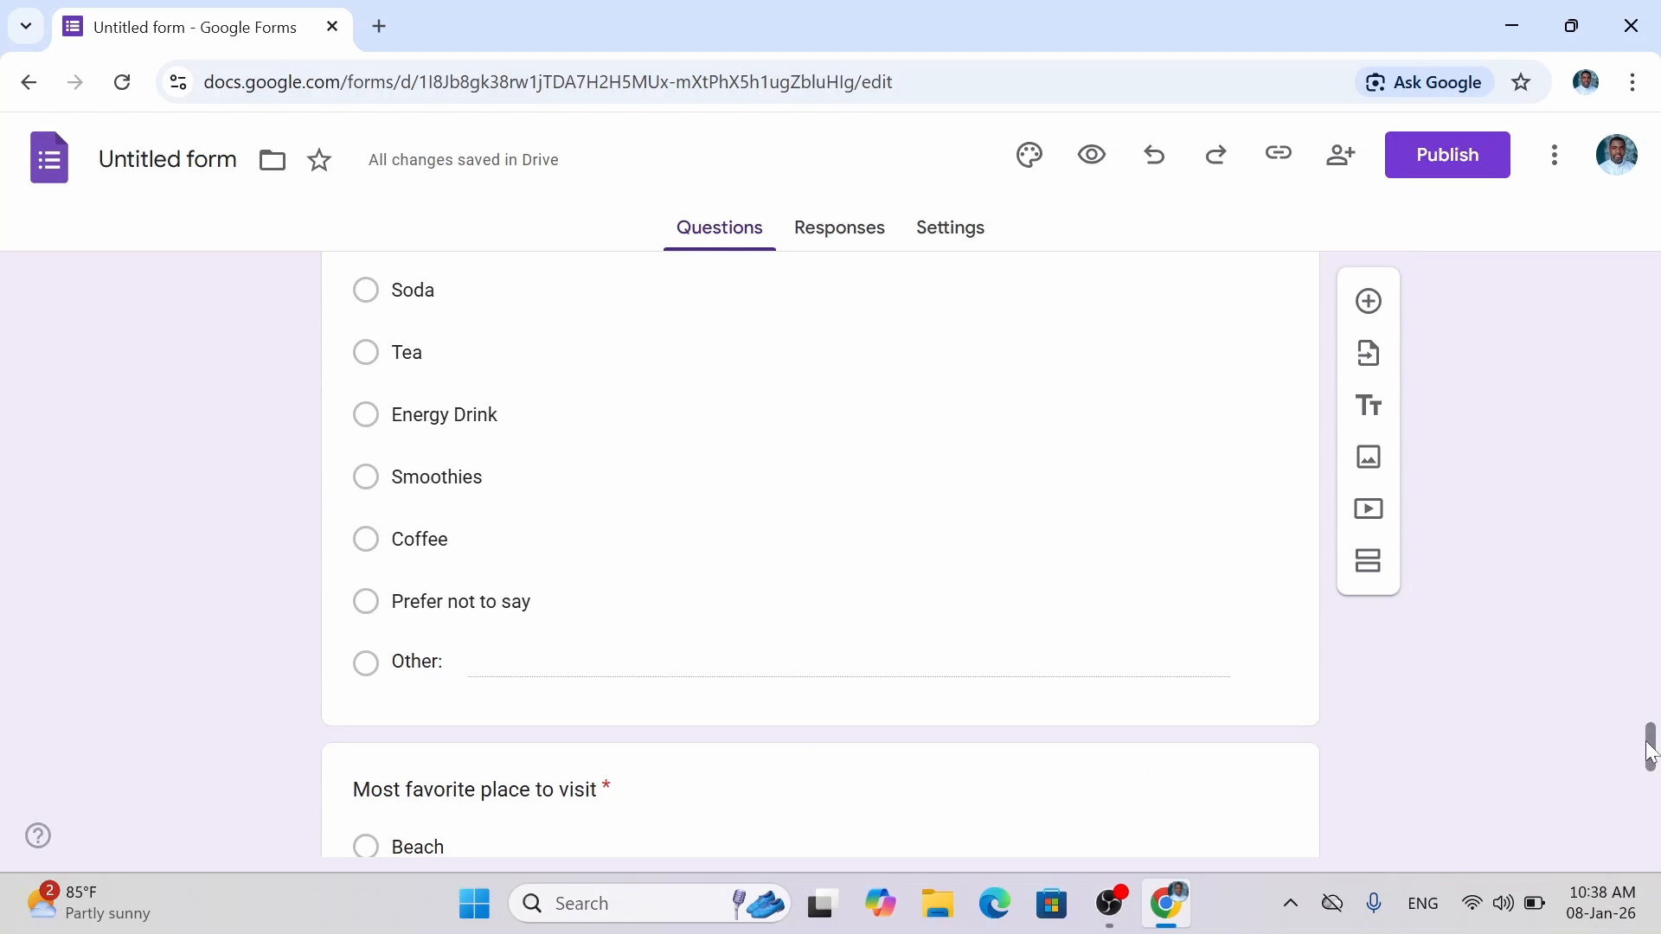
pyautogui.moveTo(1651, 776); pyautogui.dragTo(1654, 809)
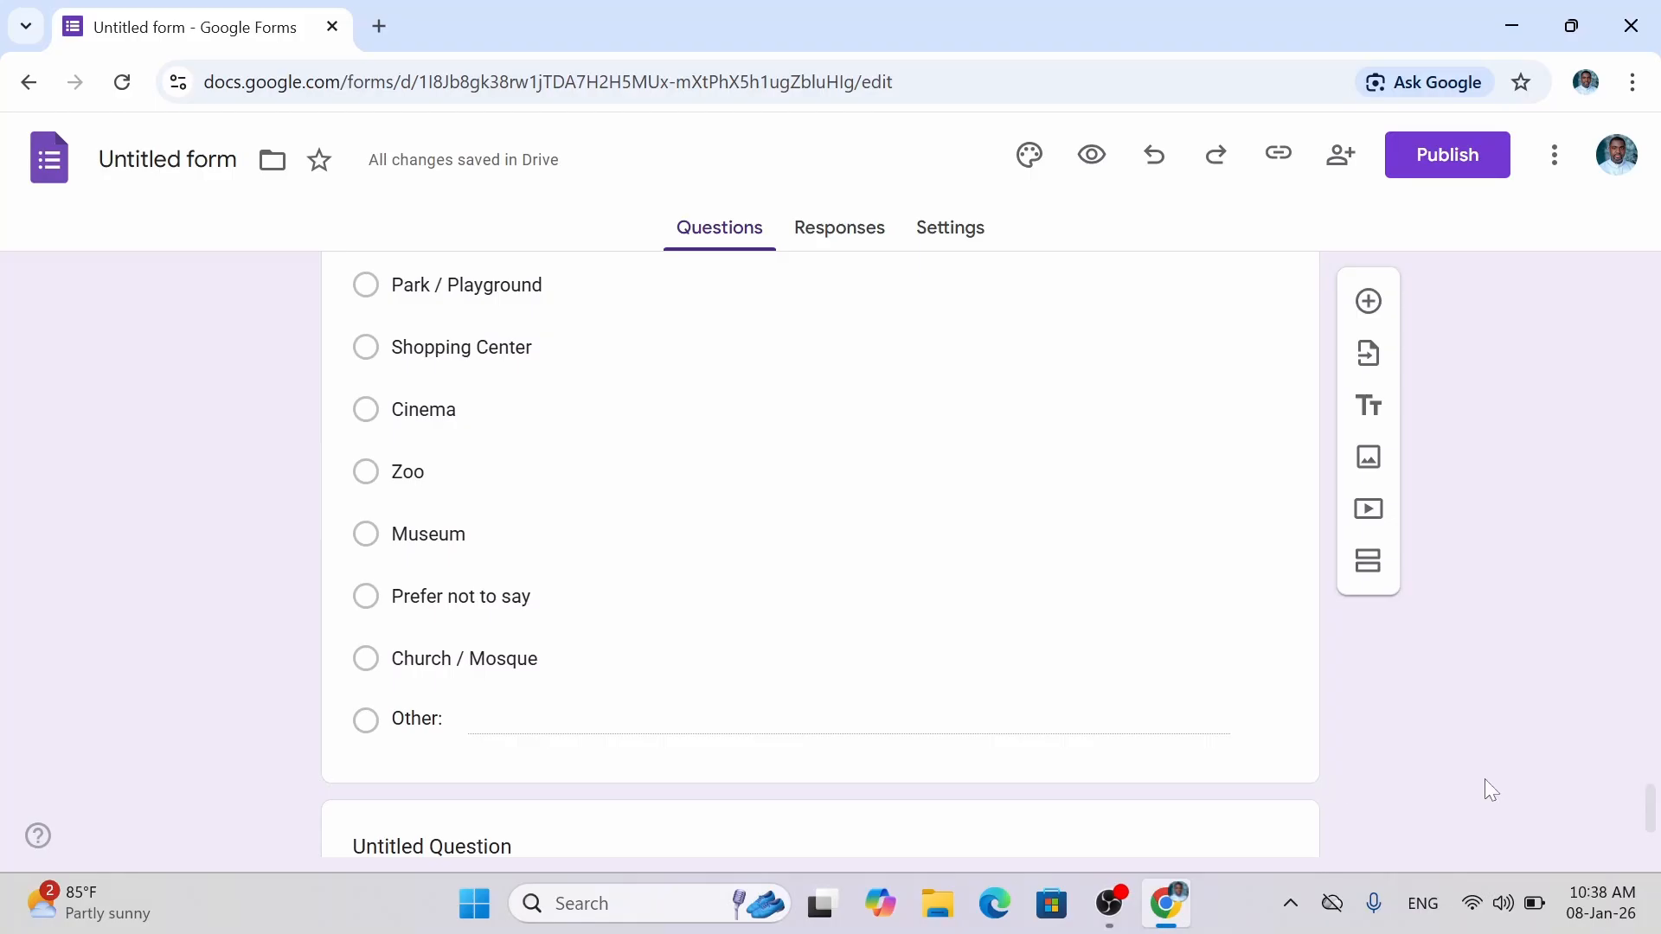
pyautogui.scroll(2, 1653, 804)
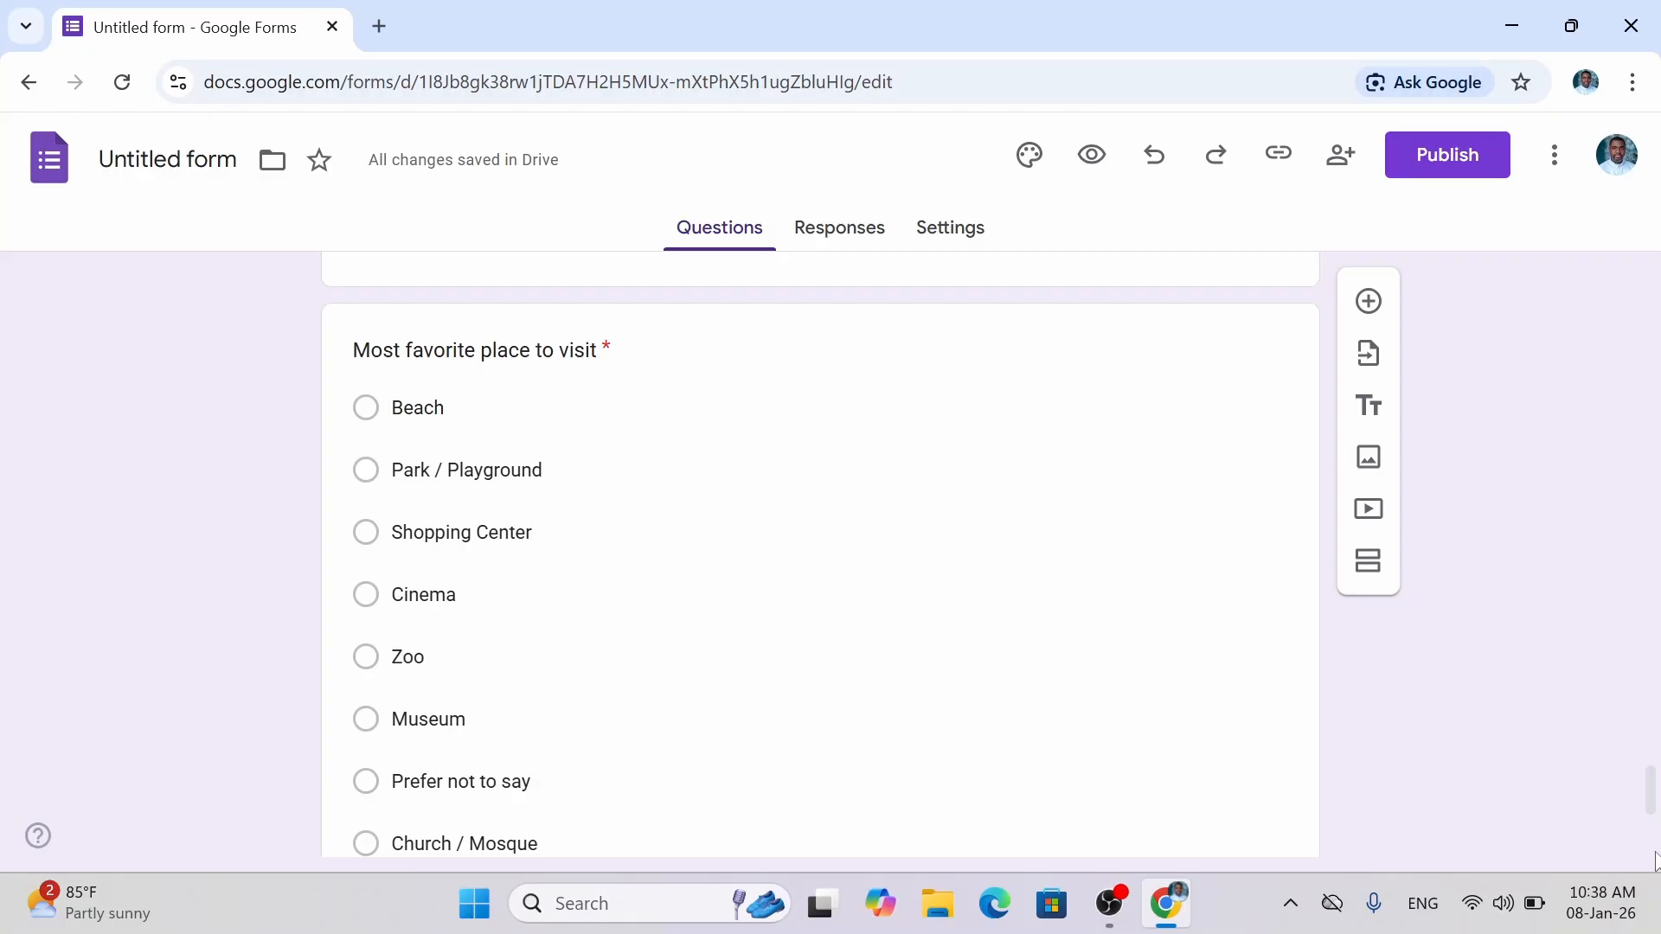
pyautogui.moveTo(1653, 796); pyautogui.dragTo(1655, 841)
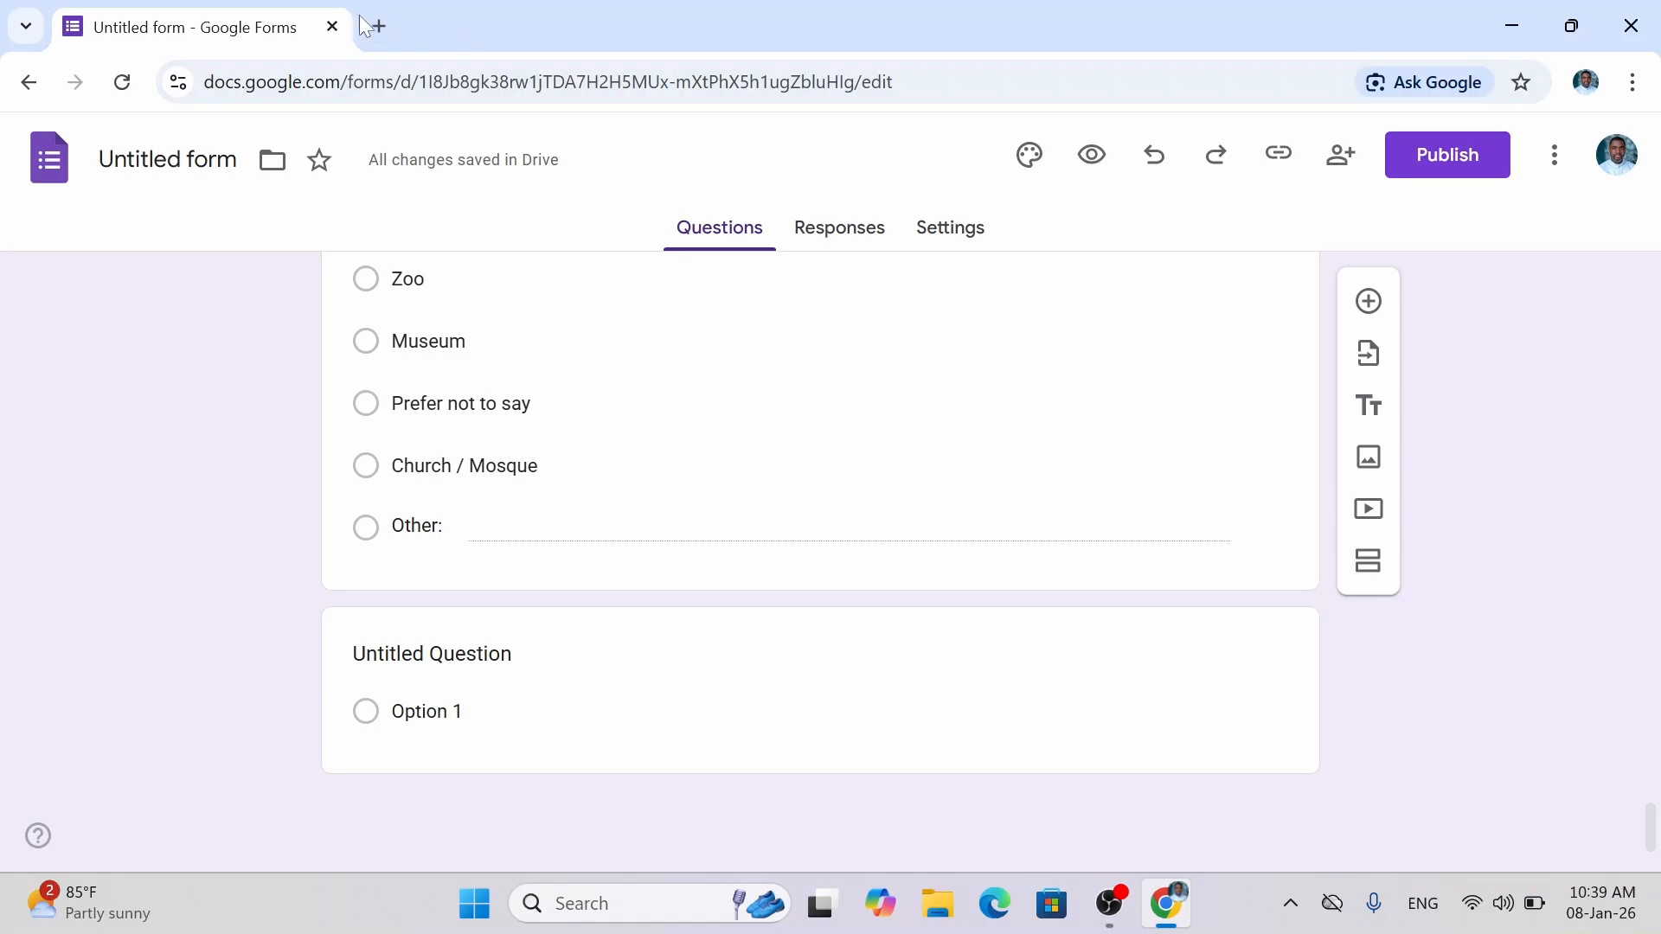
# Preview the form and highlight the required-question note.
pyautogui.click(1095, 161)
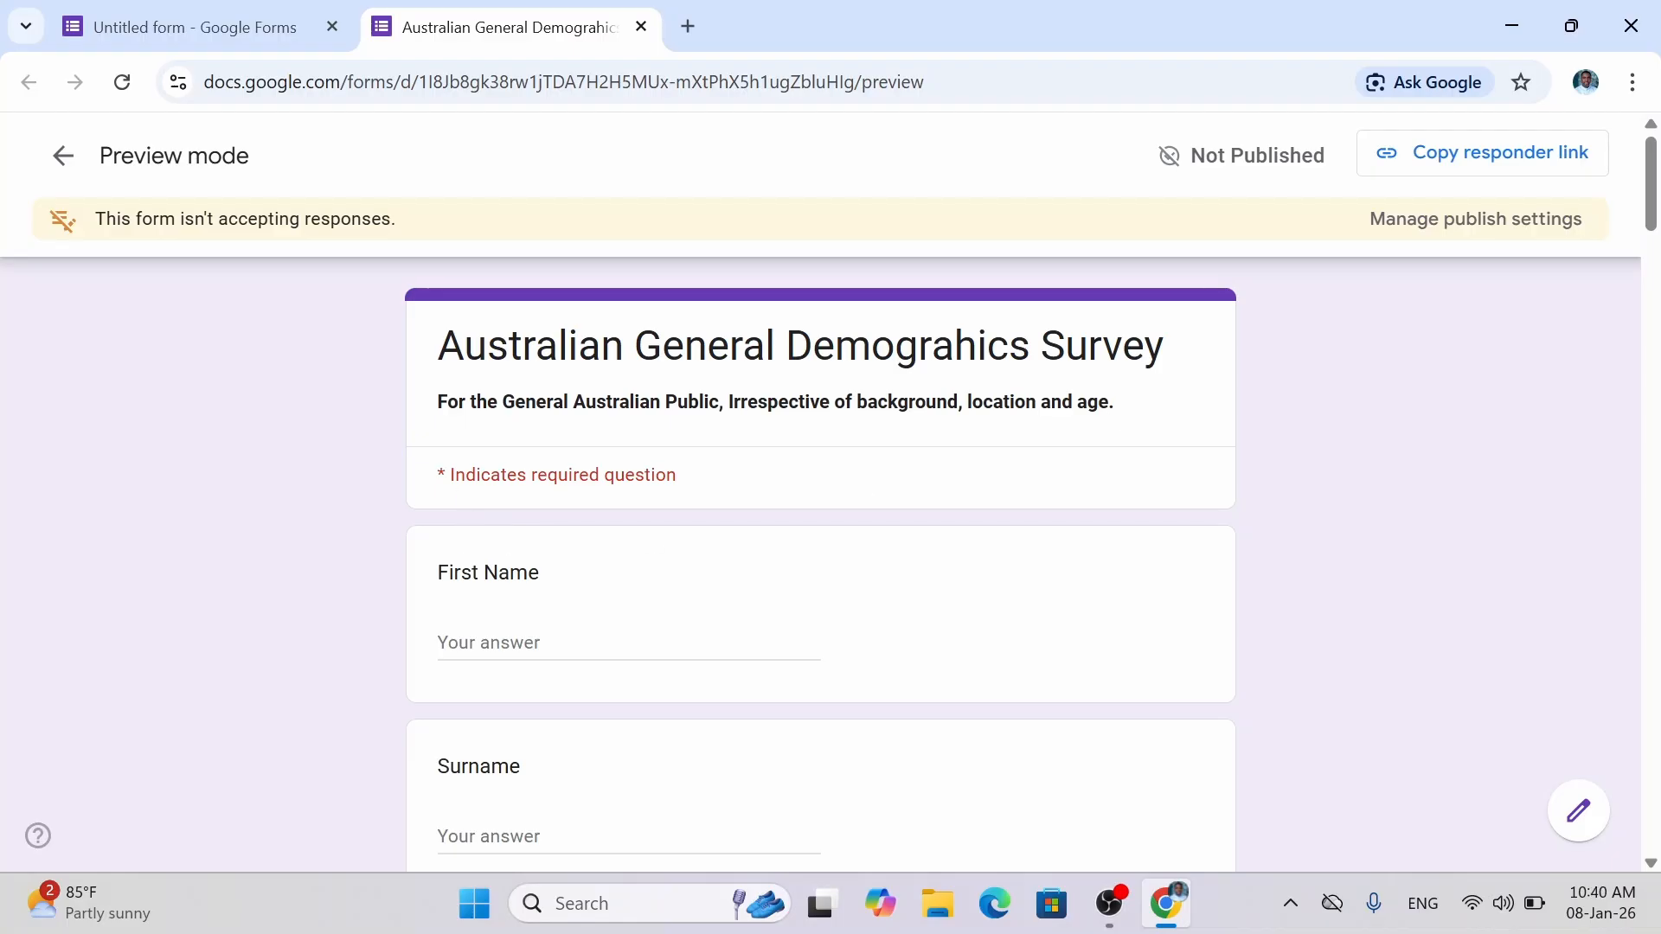
pyautogui.doubleClick(443, 477)
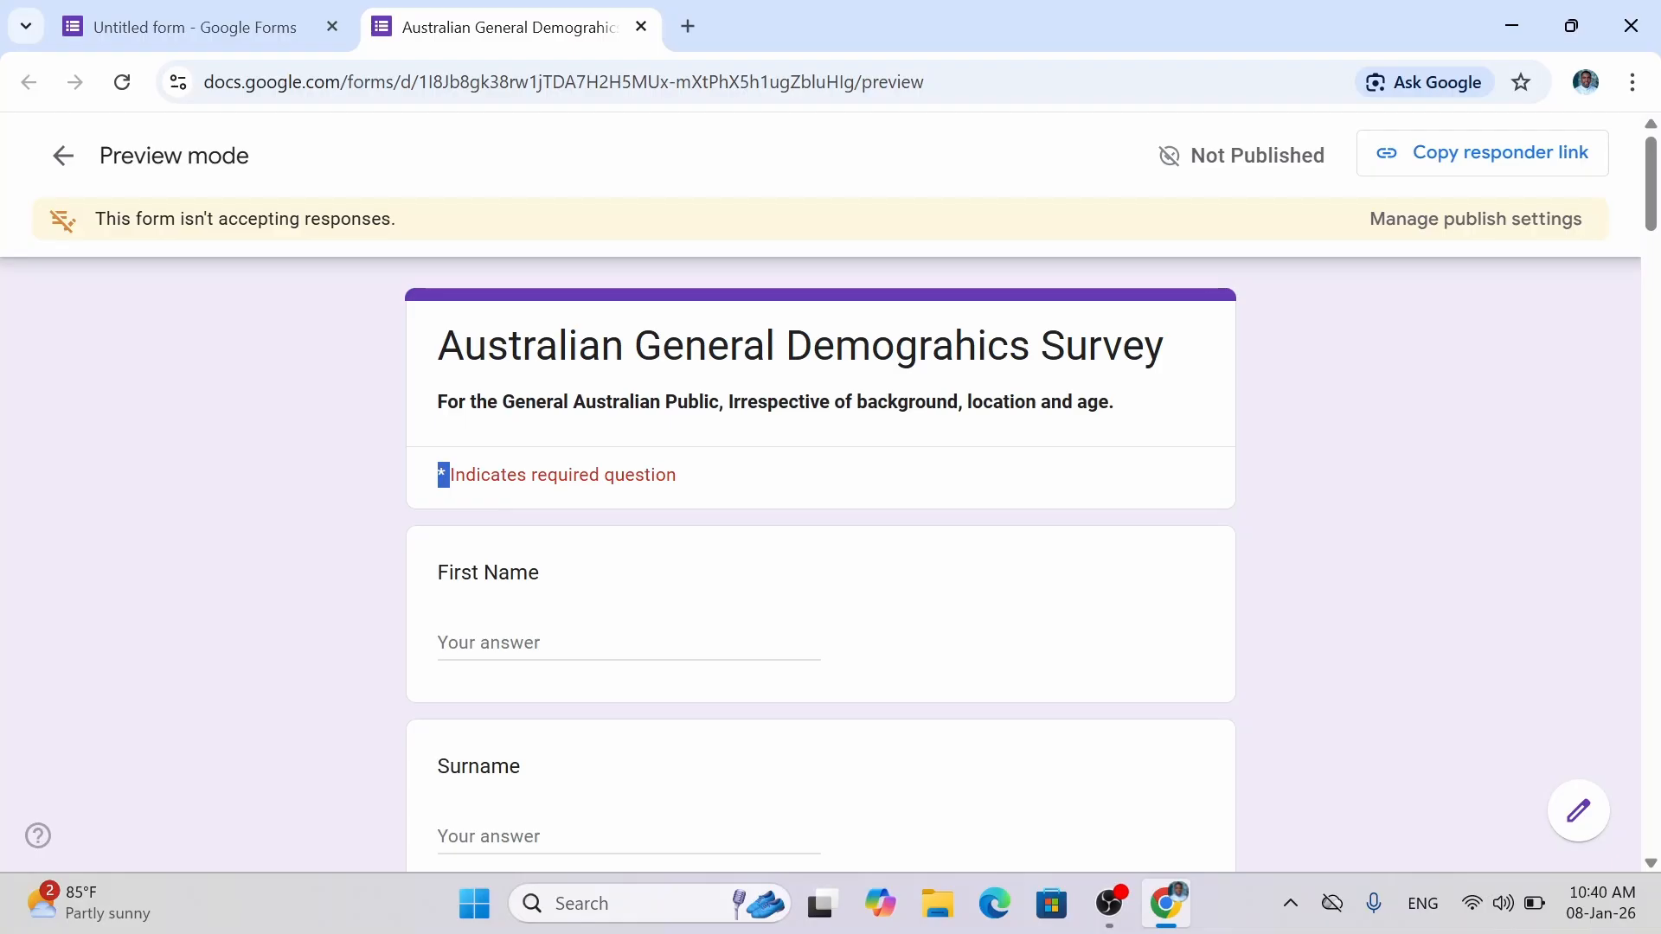
pyautogui.moveTo(688, 481); pyautogui.dragTo(432, 490)
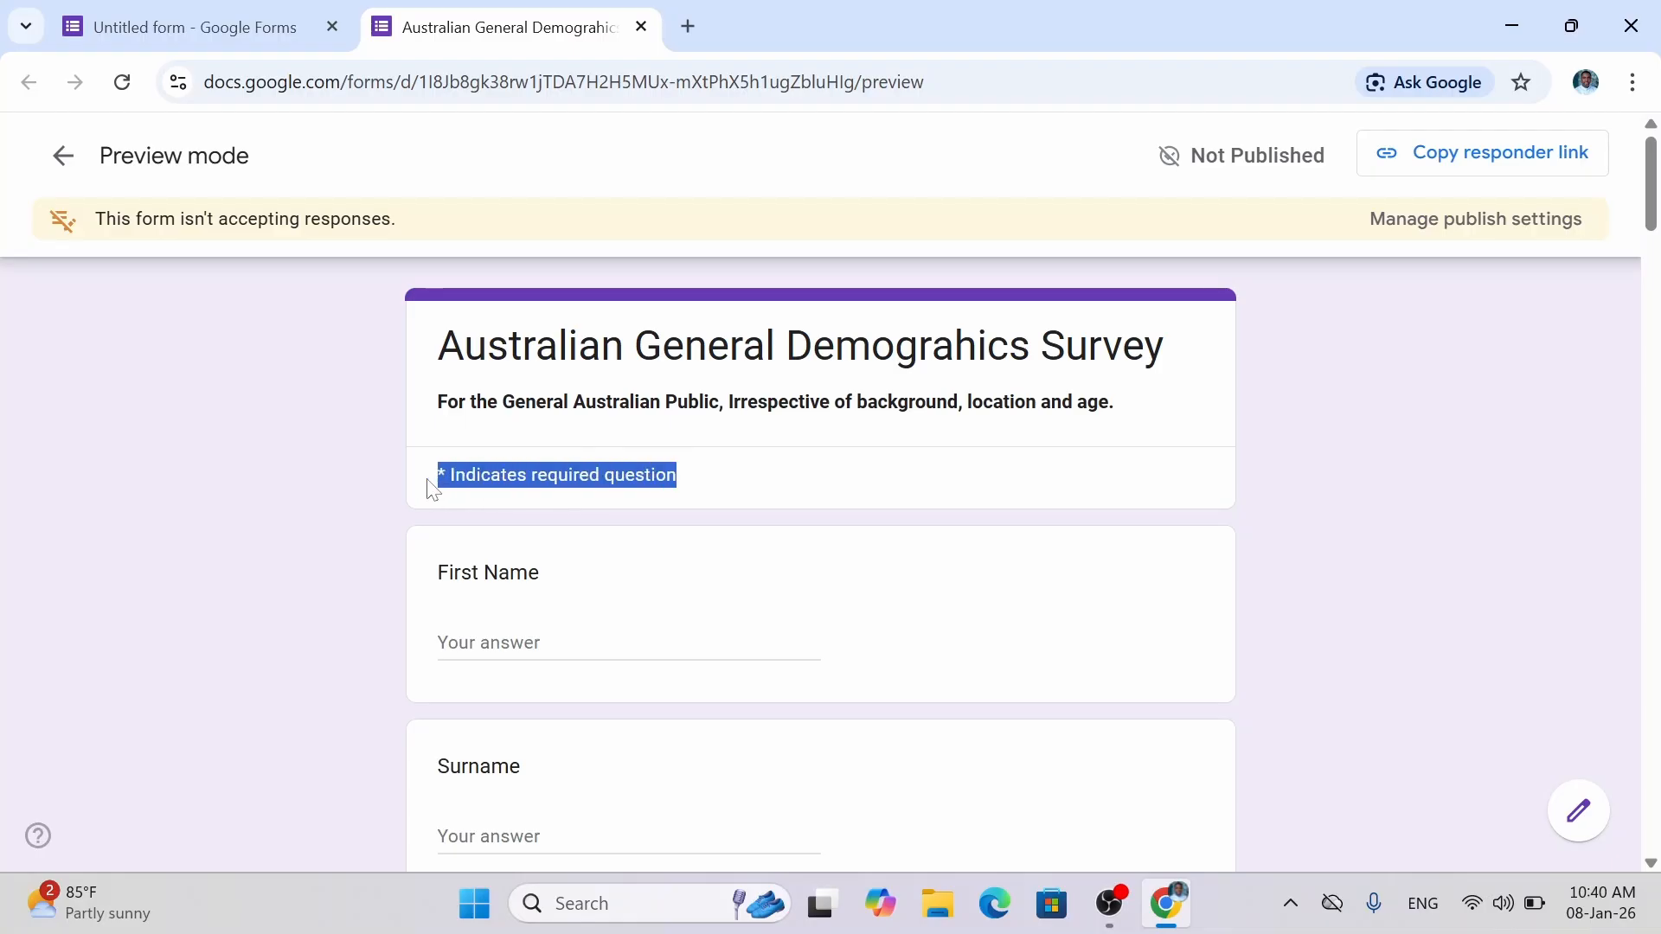
pyautogui.click(880, 486)
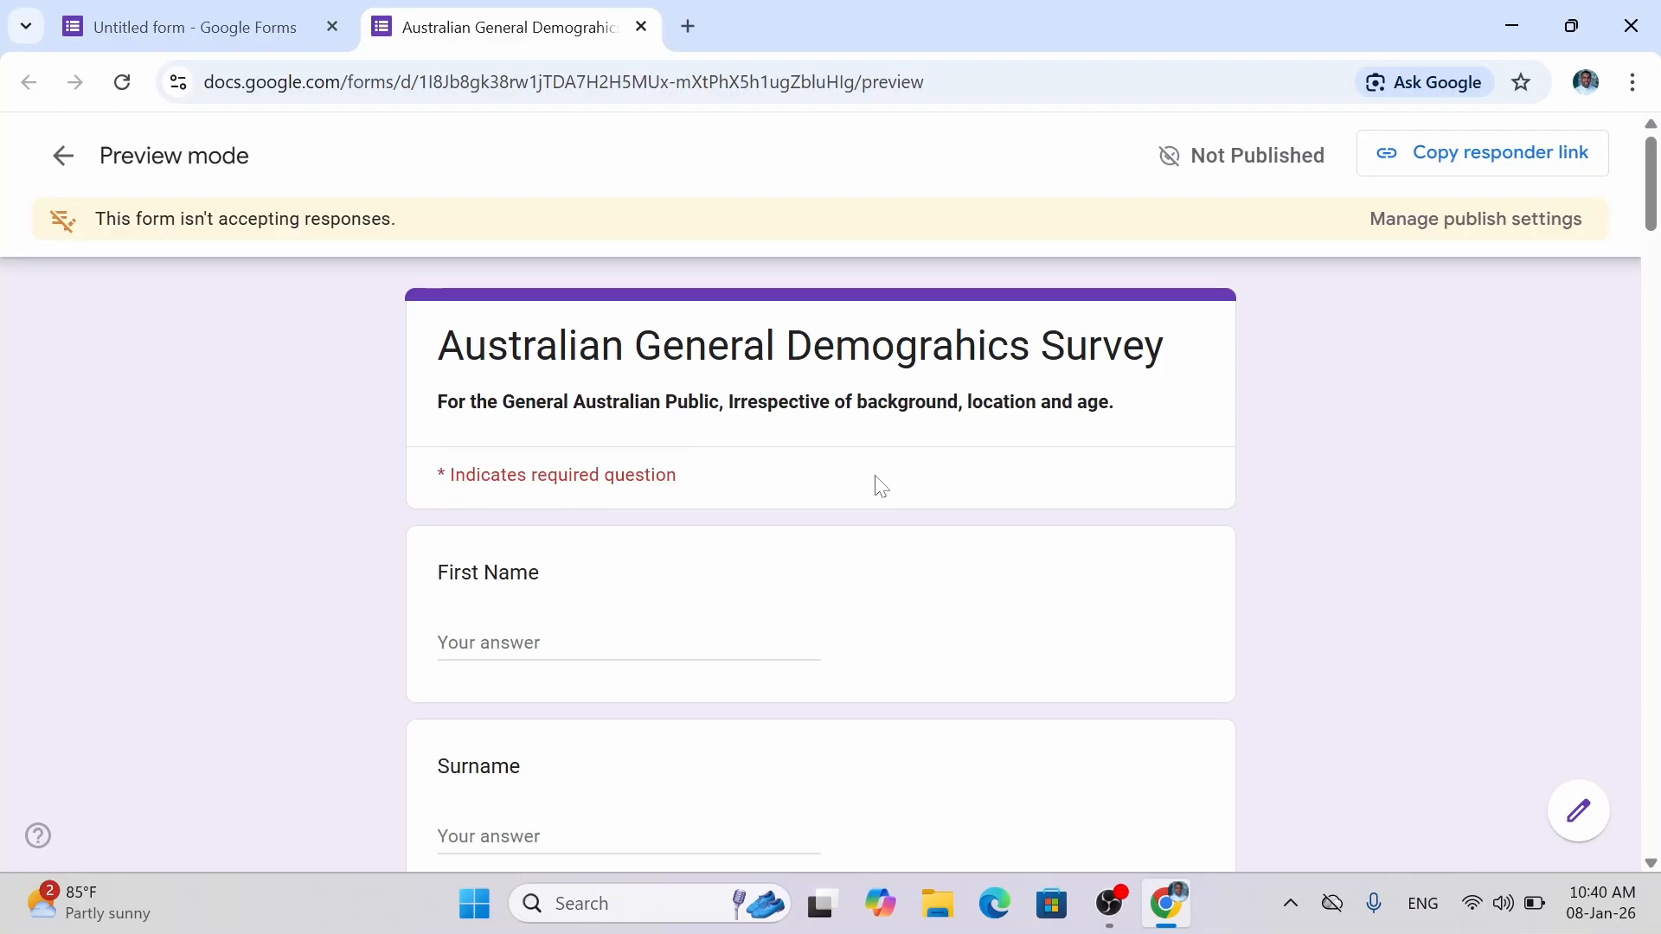
pyautogui.scroll(-2, 879, 487)
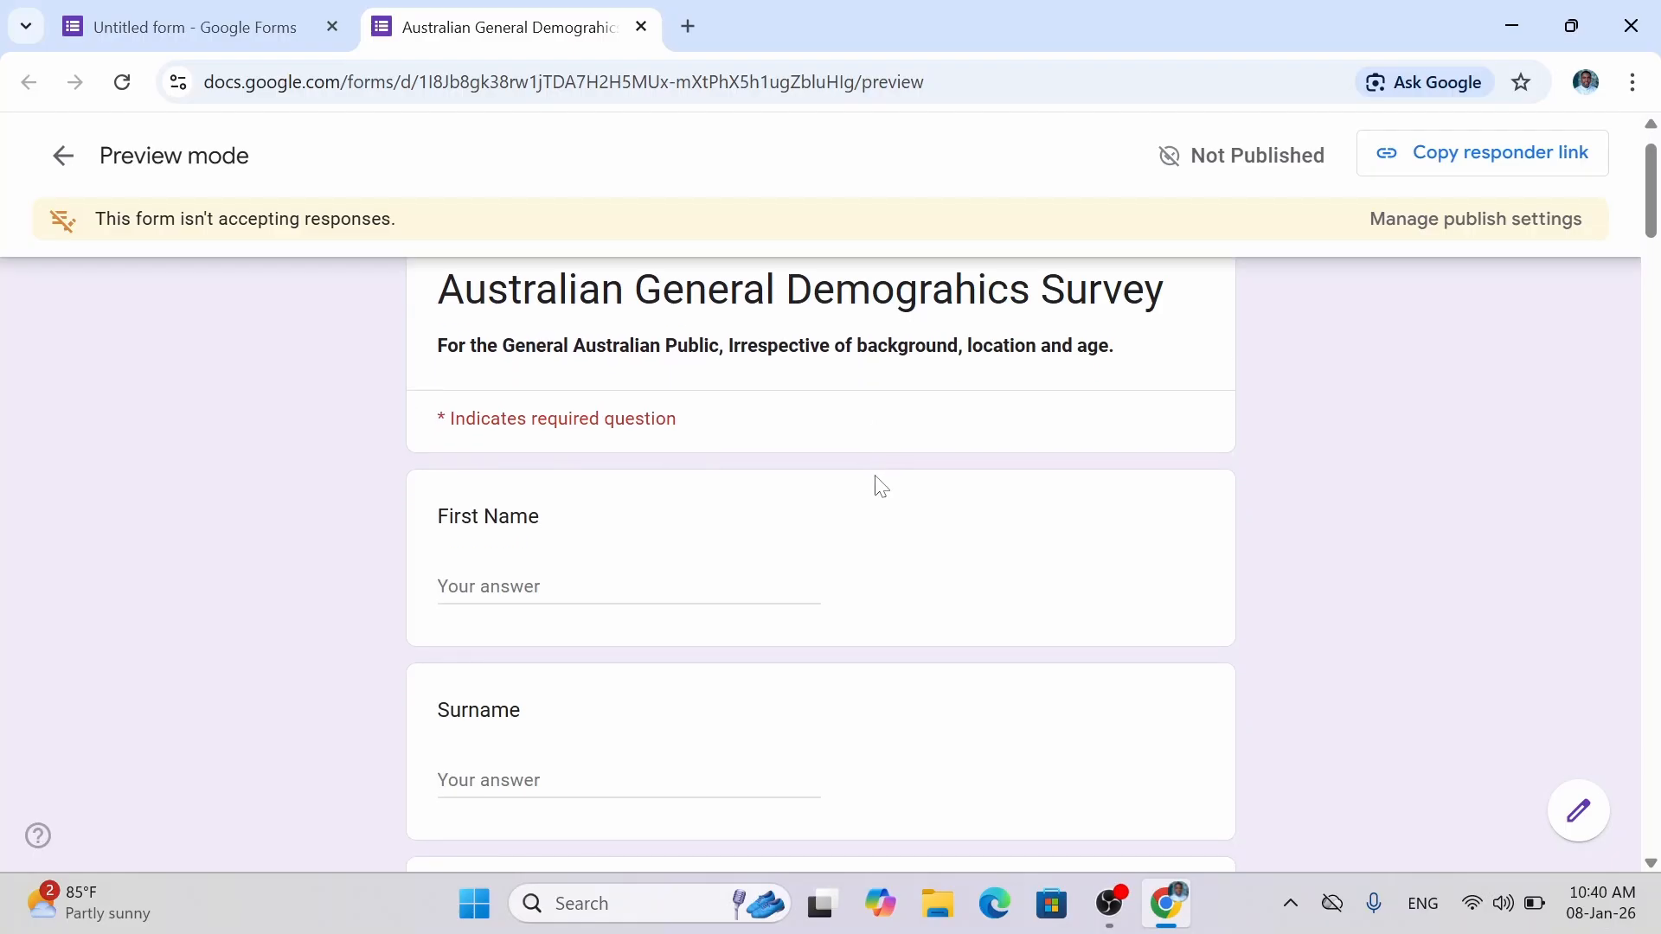
# Enter a first name, then answer Male for Gender and Australian for Cultural Background.
pyautogui.click(573, 487)
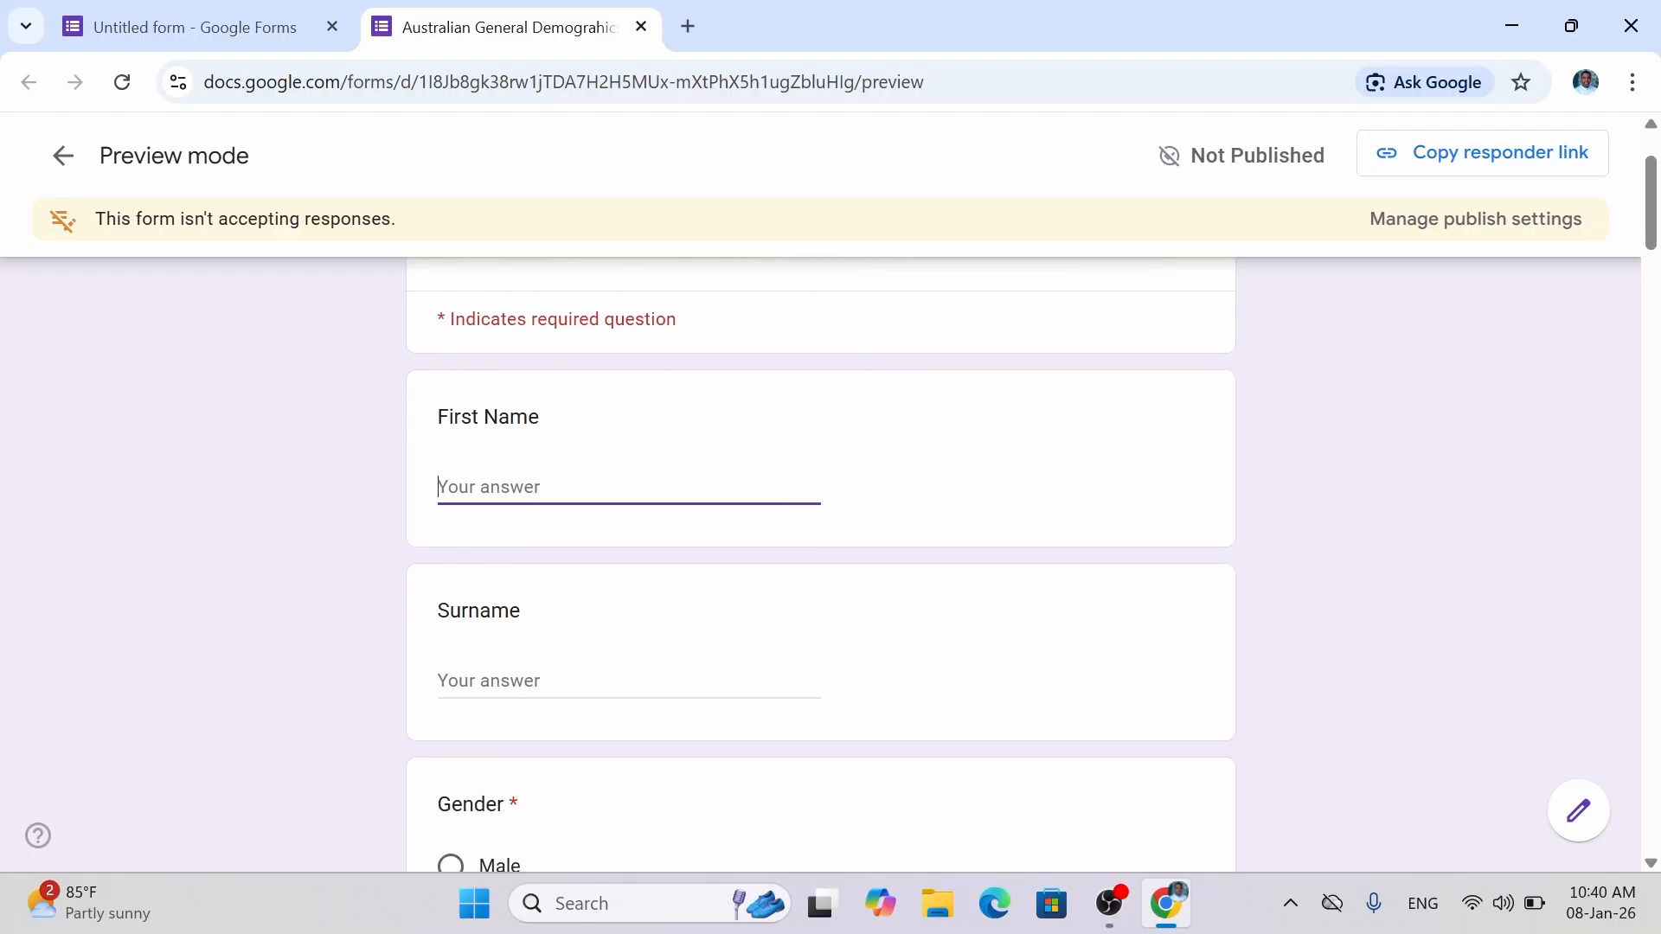
pyautogui.write('John')
pyautogui.press('Tab')
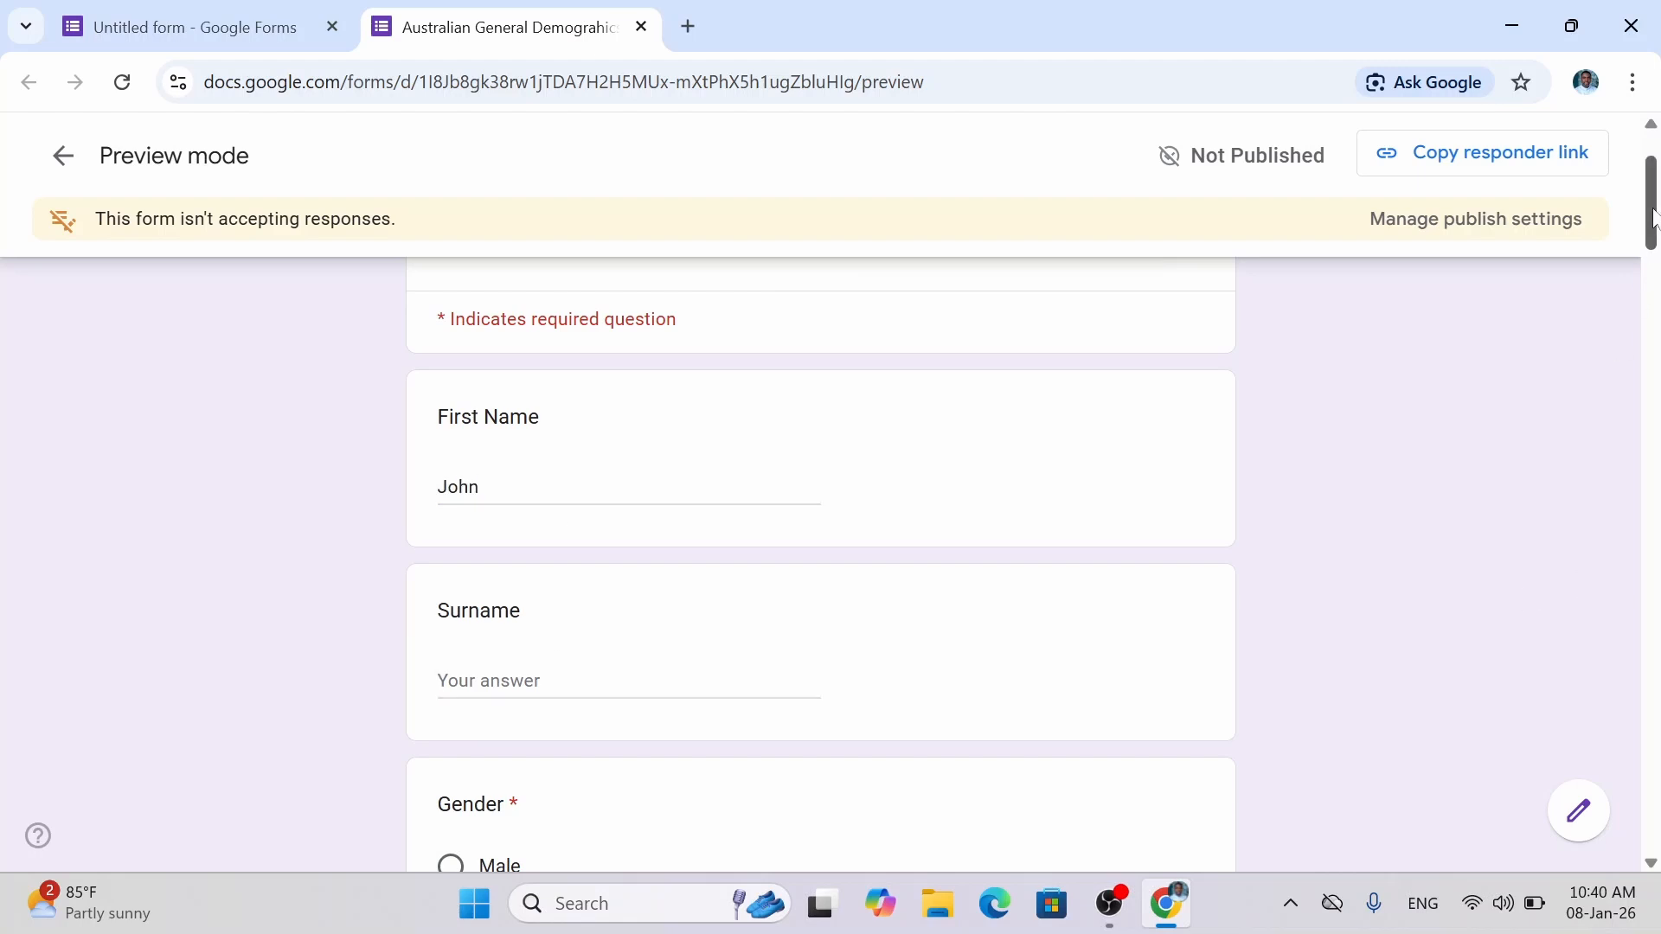
pyautogui.moveTo(1654, 219); pyautogui.dragTo(1654, 272)
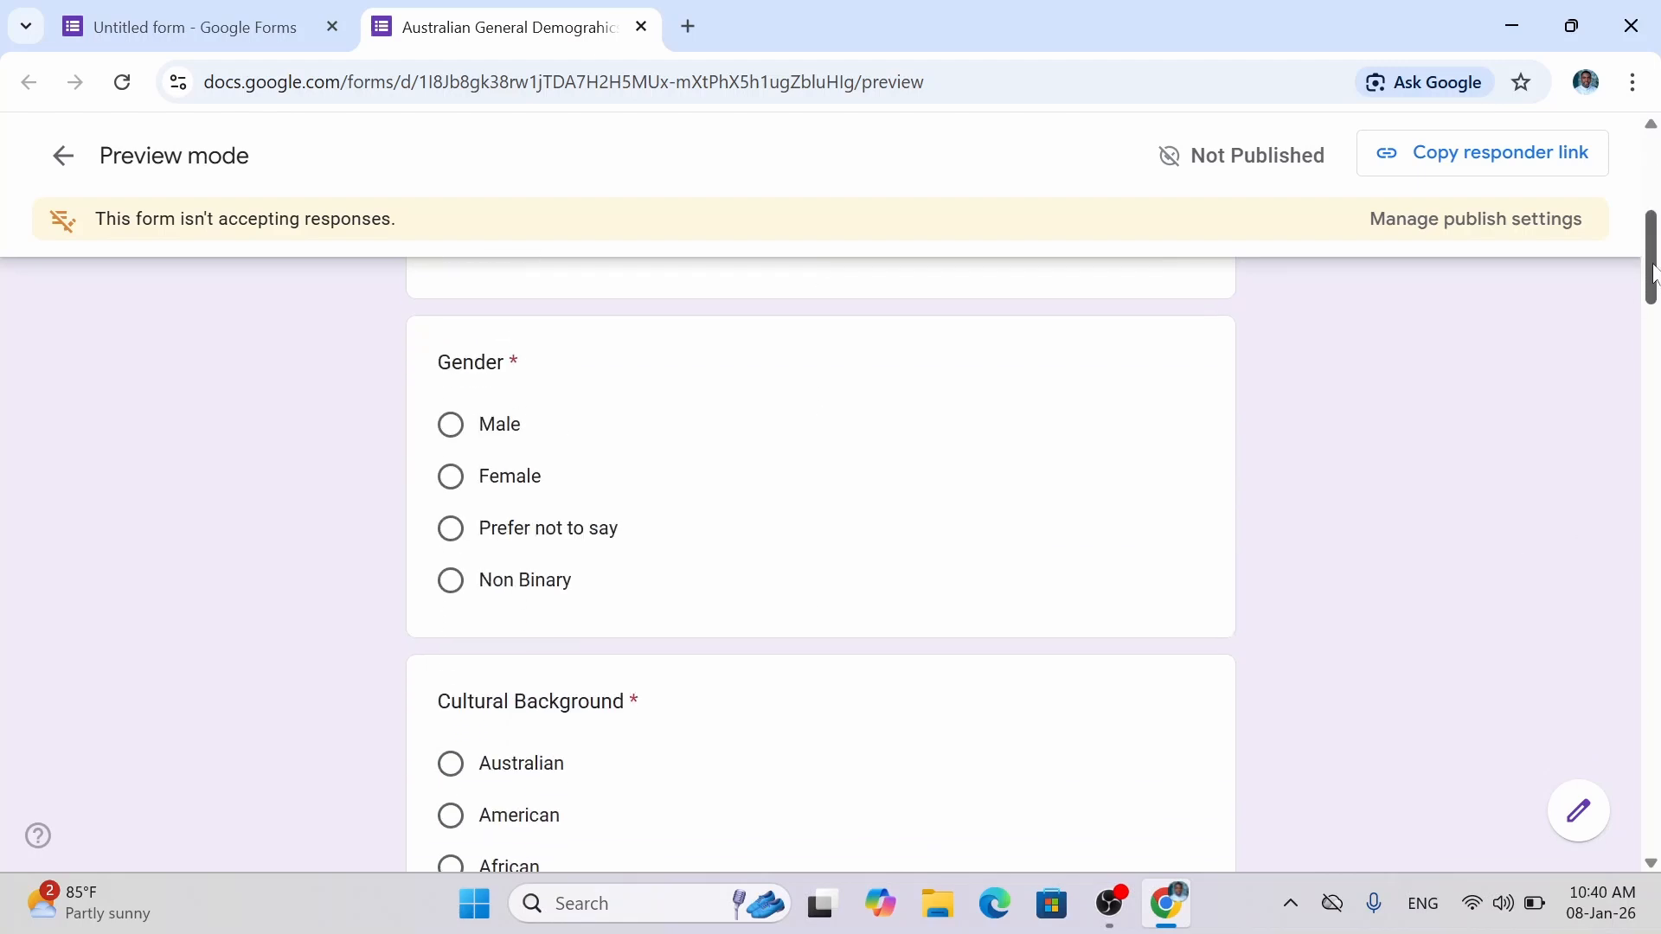
pyautogui.click(451, 427)
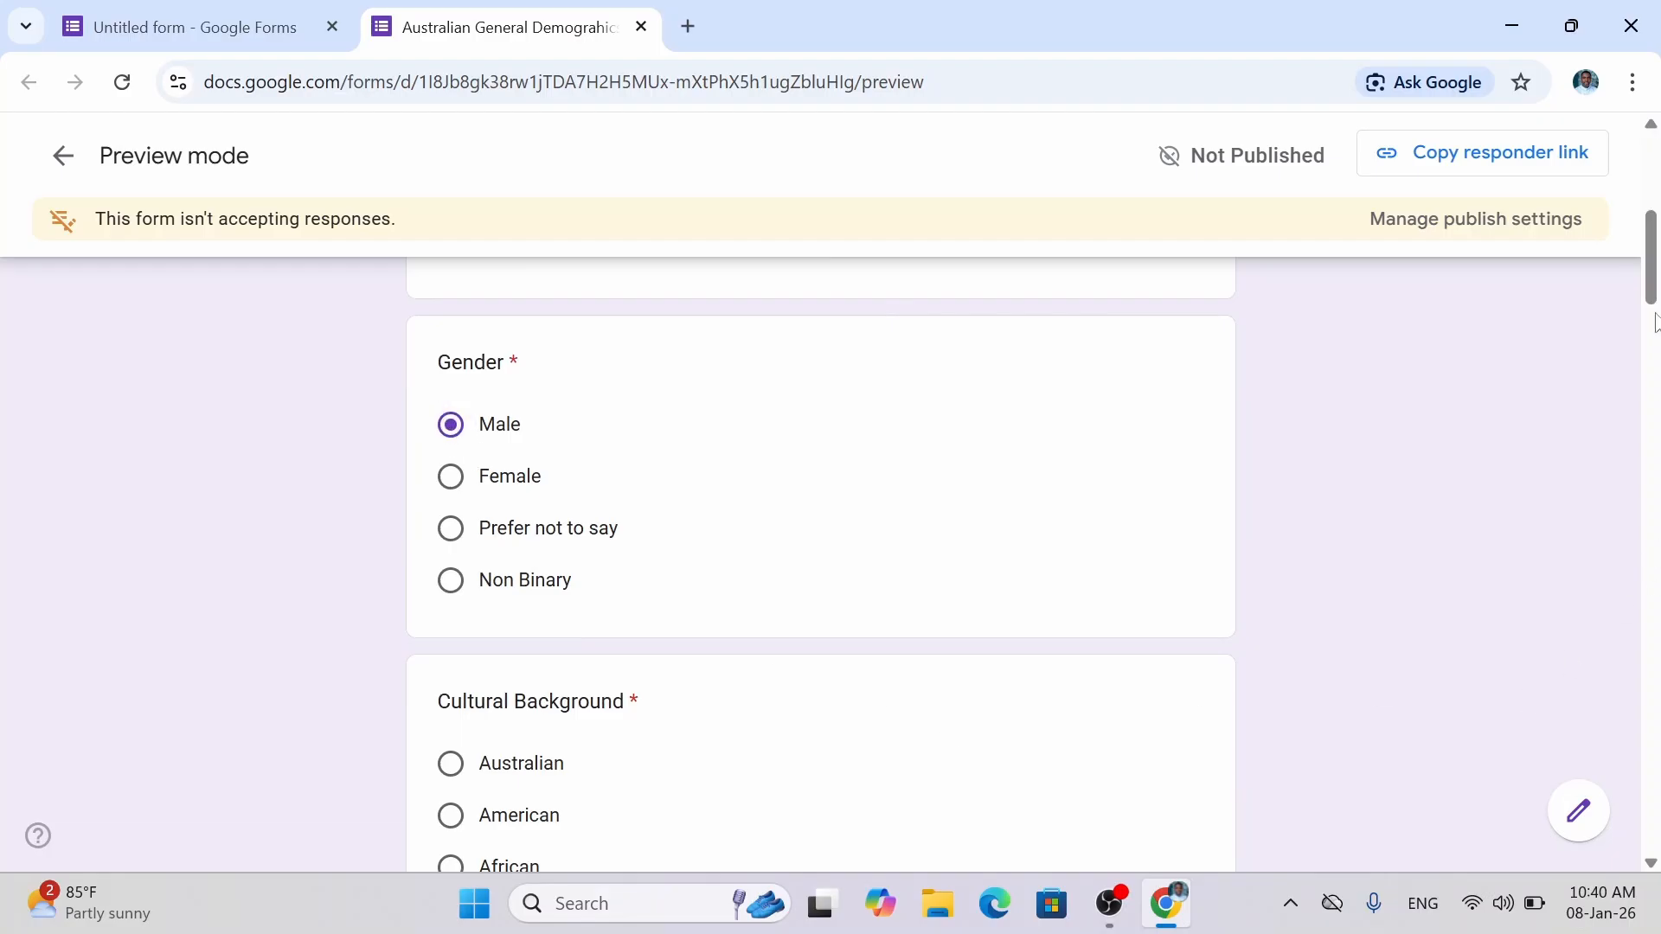
pyautogui.moveTo(1654, 260); pyautogui.dragTo(1654, 298)
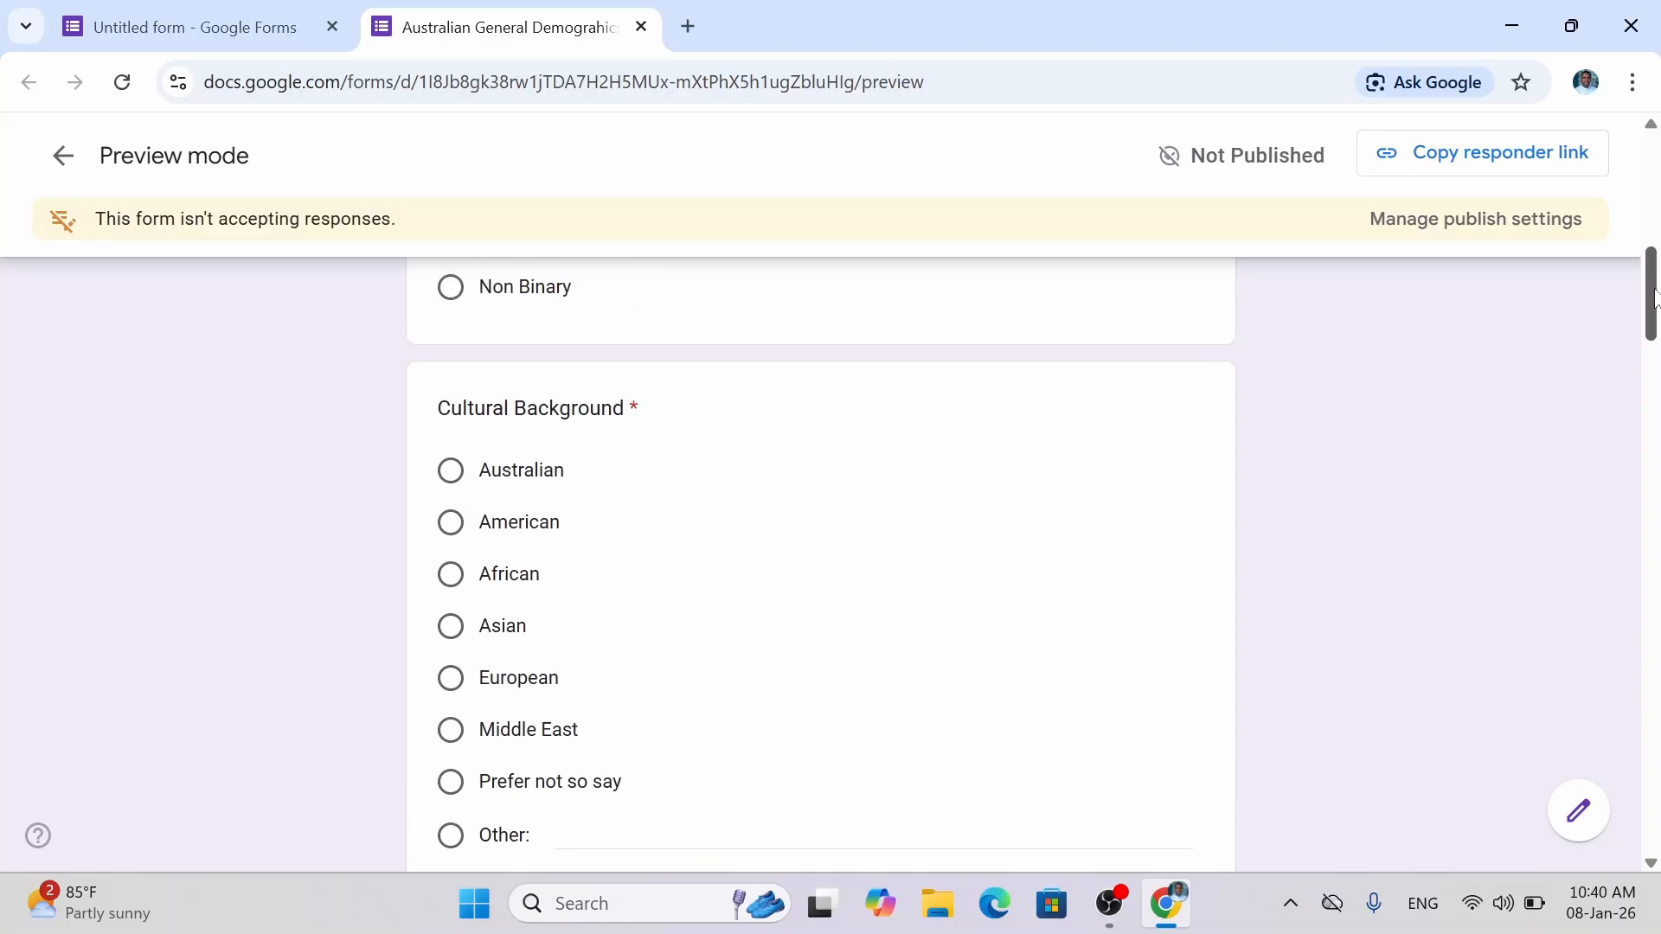
pyautogui.click(450, 472)
# Answer Capital Territory for State and 35 - 64 years for Age Bracket.
pyautogui.scroll(-6, 270, 489)
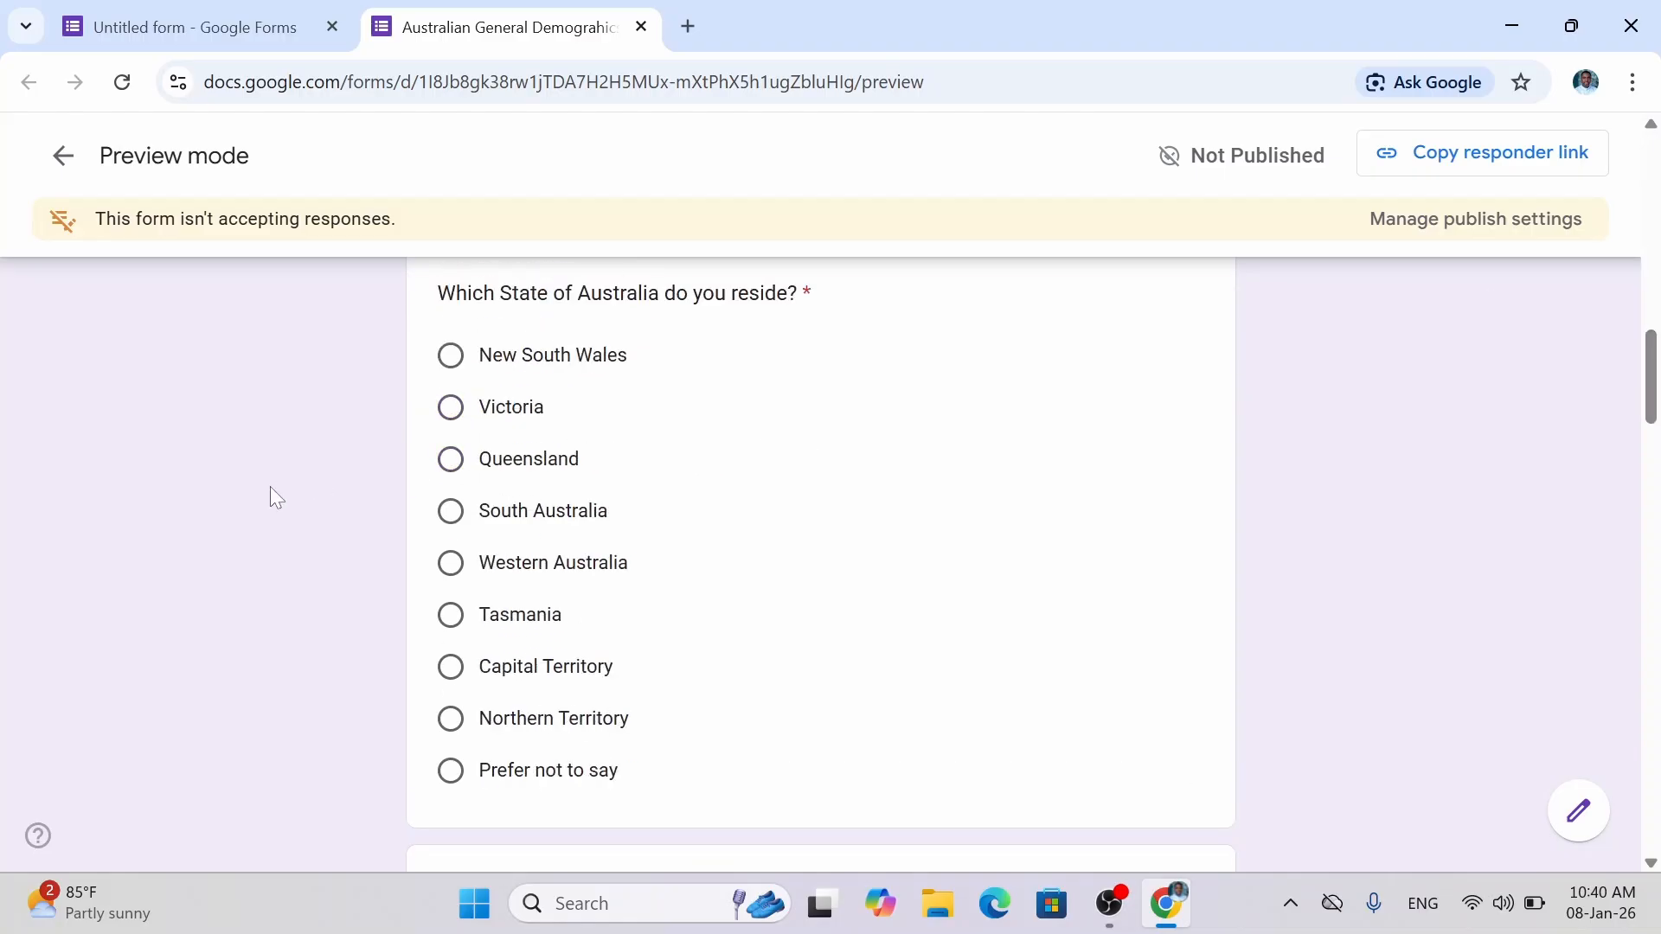
pyautogui.click(443, 677)
pyautogui.scroll(-7, 275, 659)
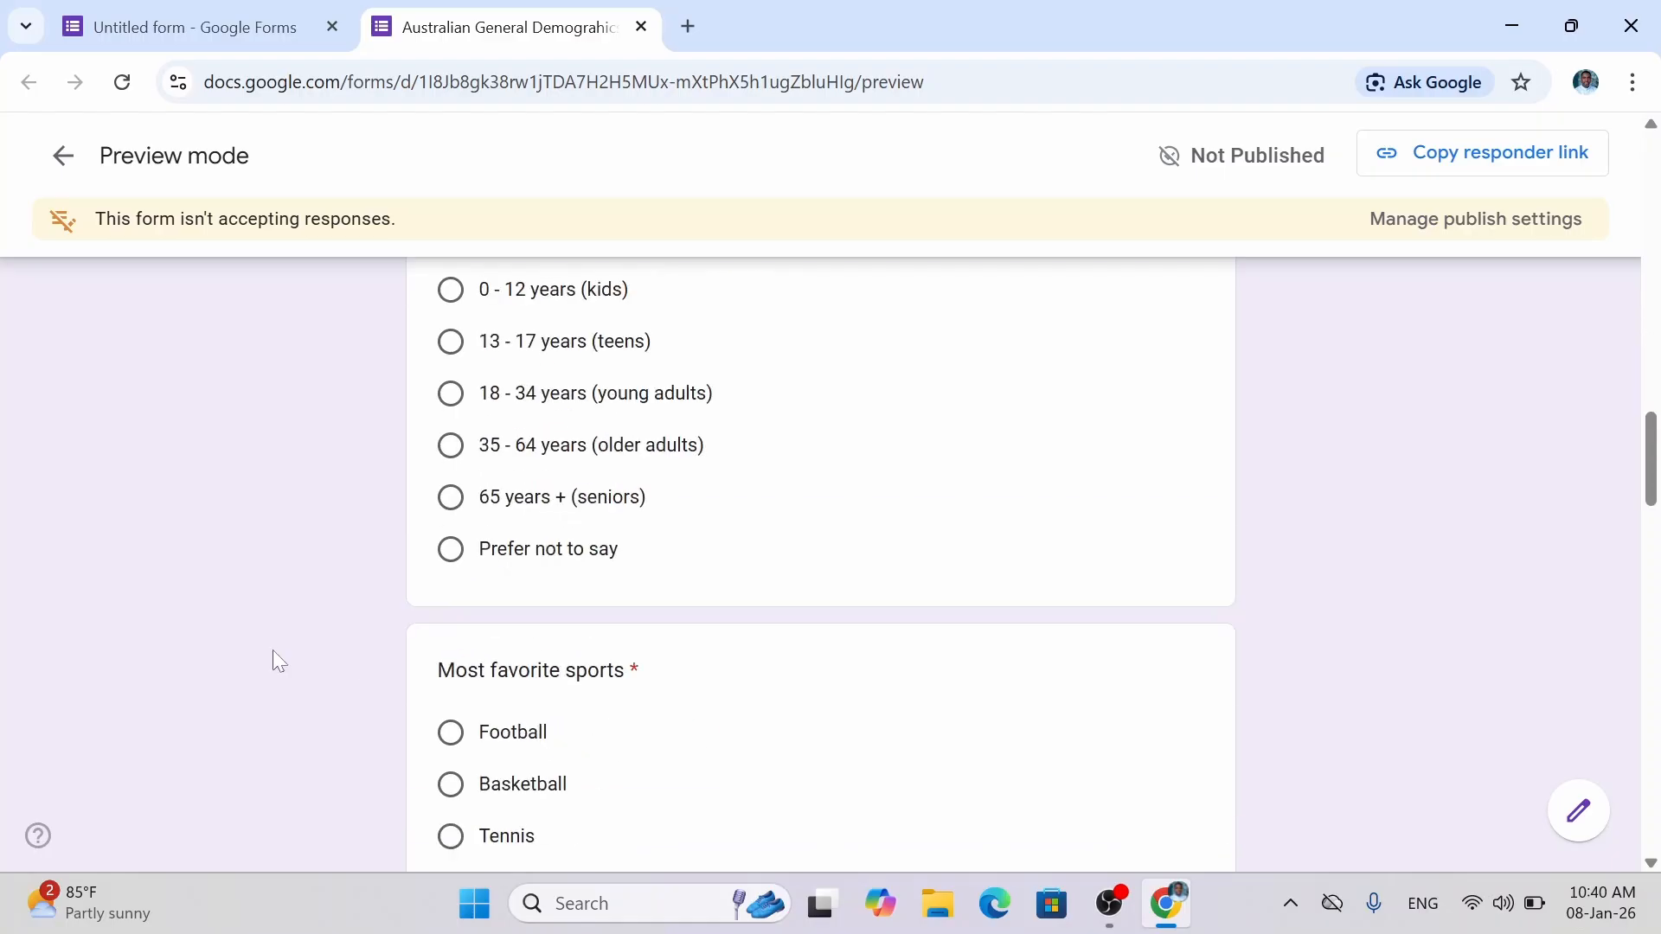
pyautogui.scroll(2, 273, 650)
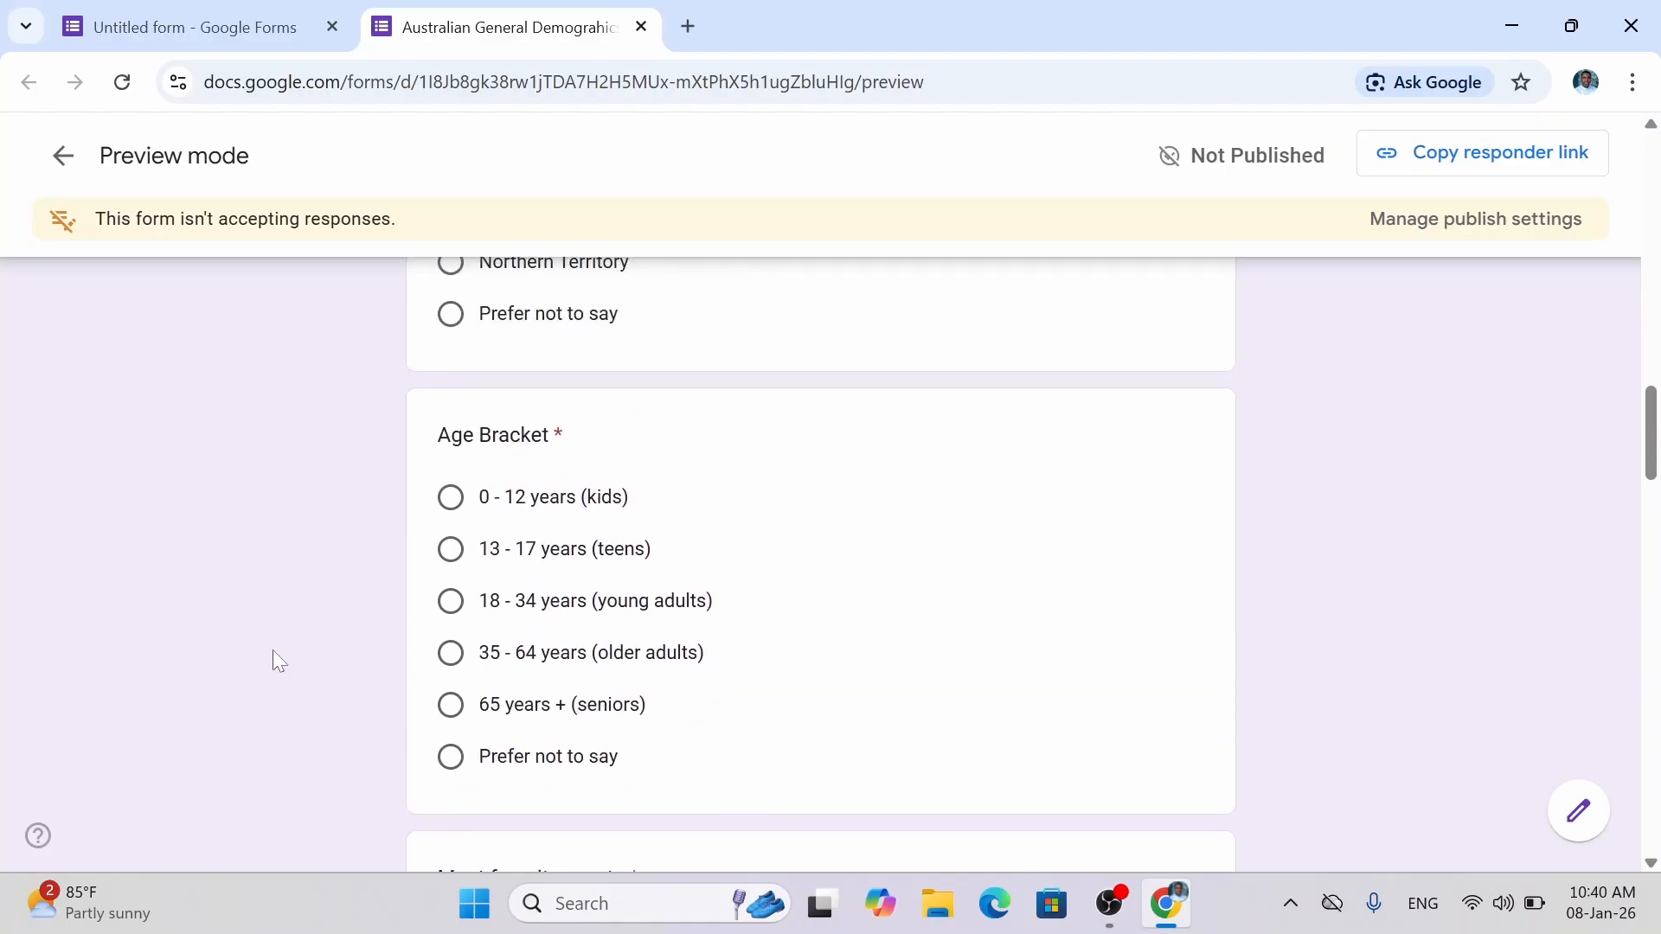
pyautogui.click(450, 654)
pyautogui.scroll(-5, 244, 625)
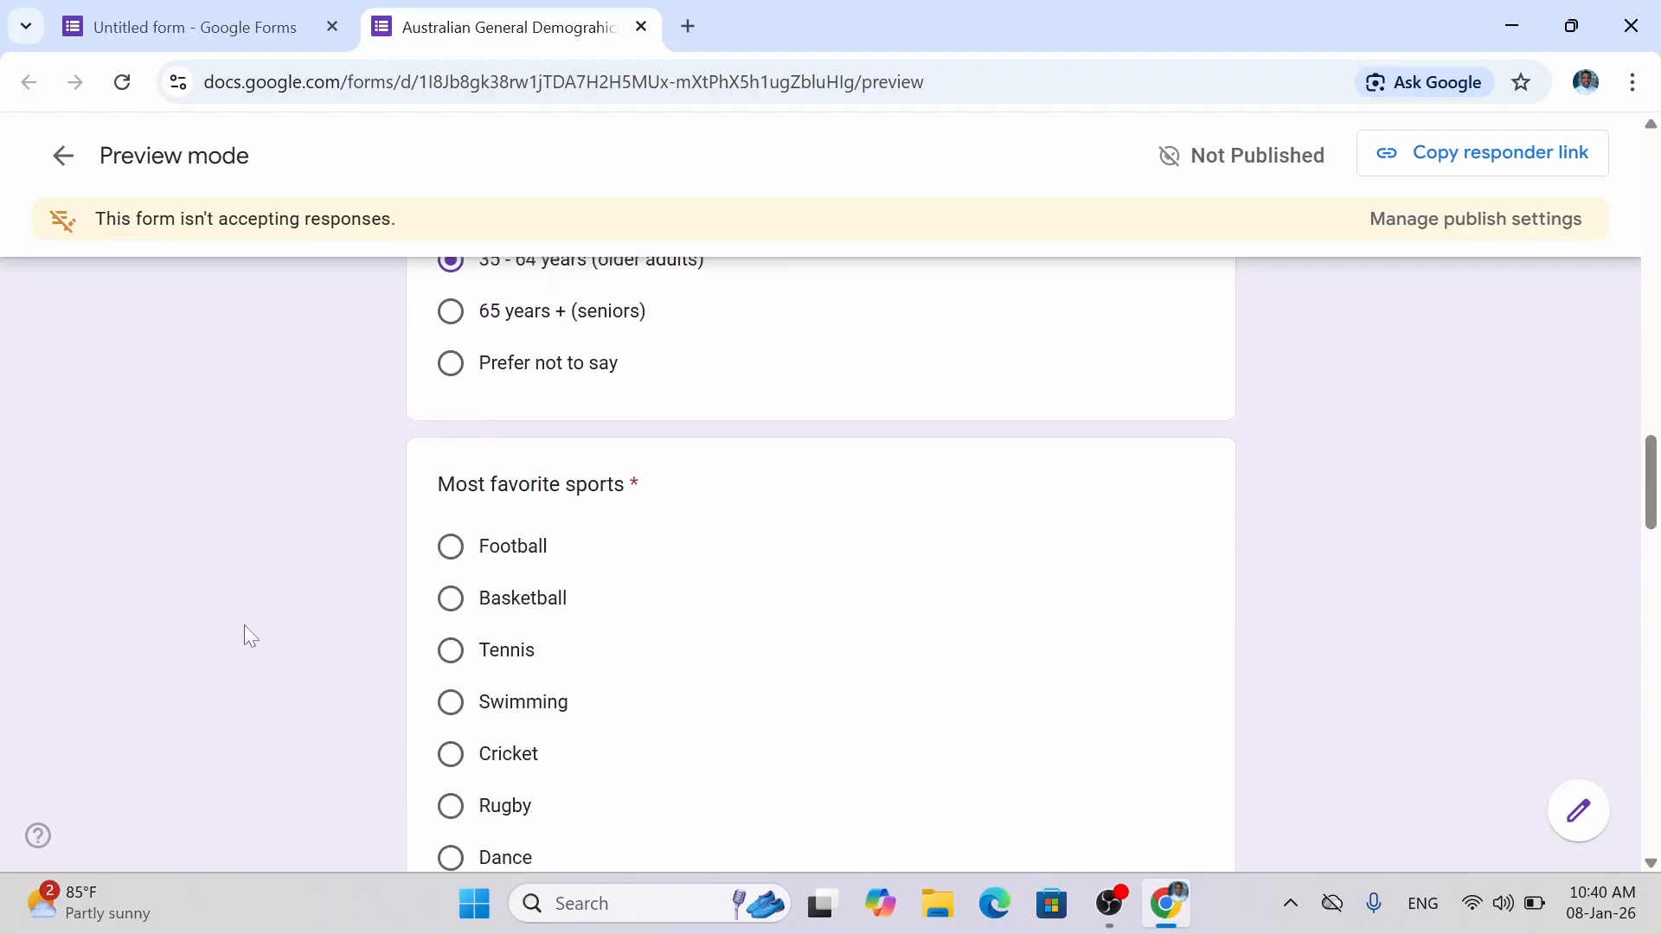
pyautogui.scroll(-1, 244, 625)
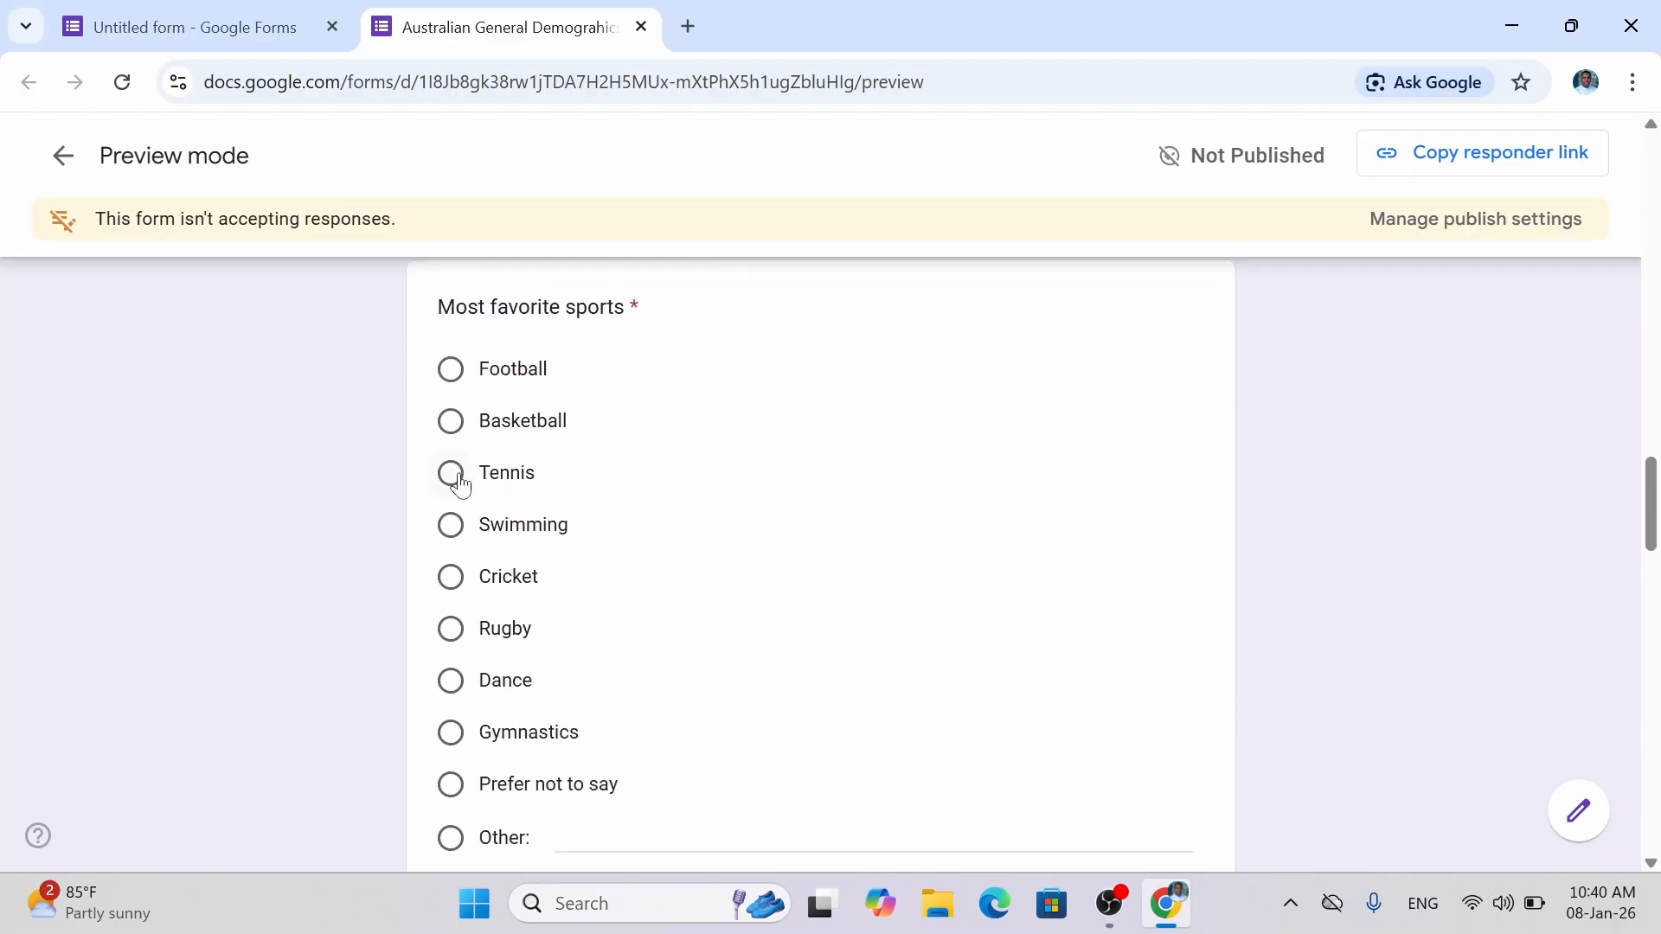
# Answer Dance for the favourite sport question, replacing an initial Basketball pick.
pyautogui.click(452, 422)
pyautogui.click(450, 683)
pyautogui.scroll(-5, 246, 606)
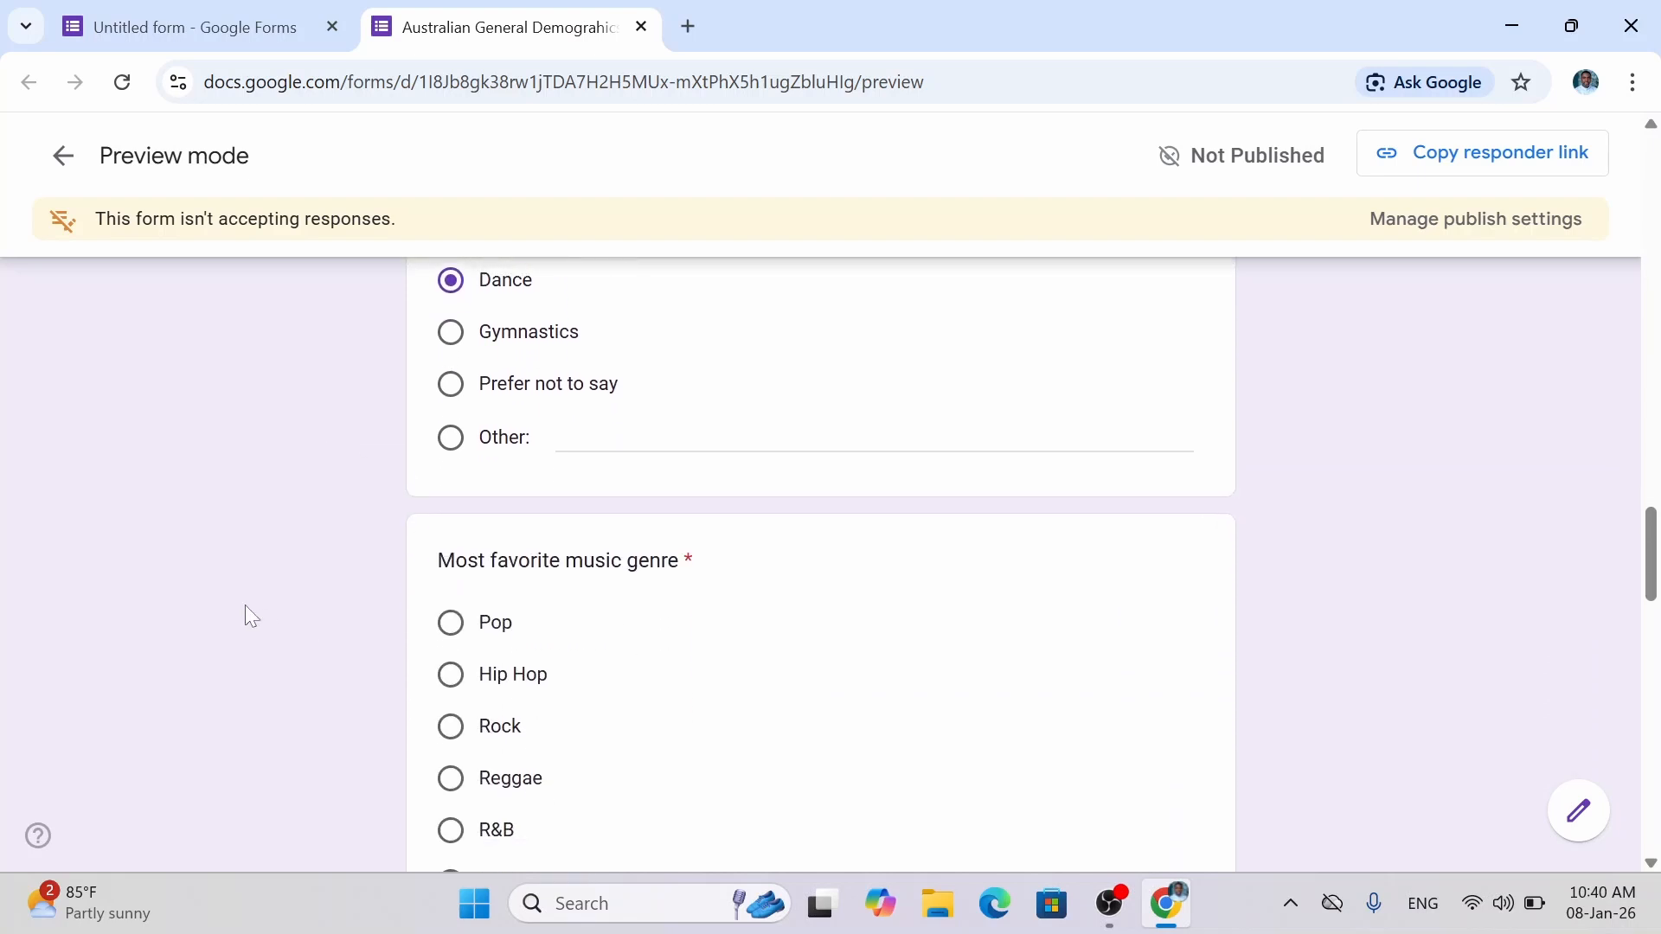
pyautogui.scroll(-2, 246, 605)
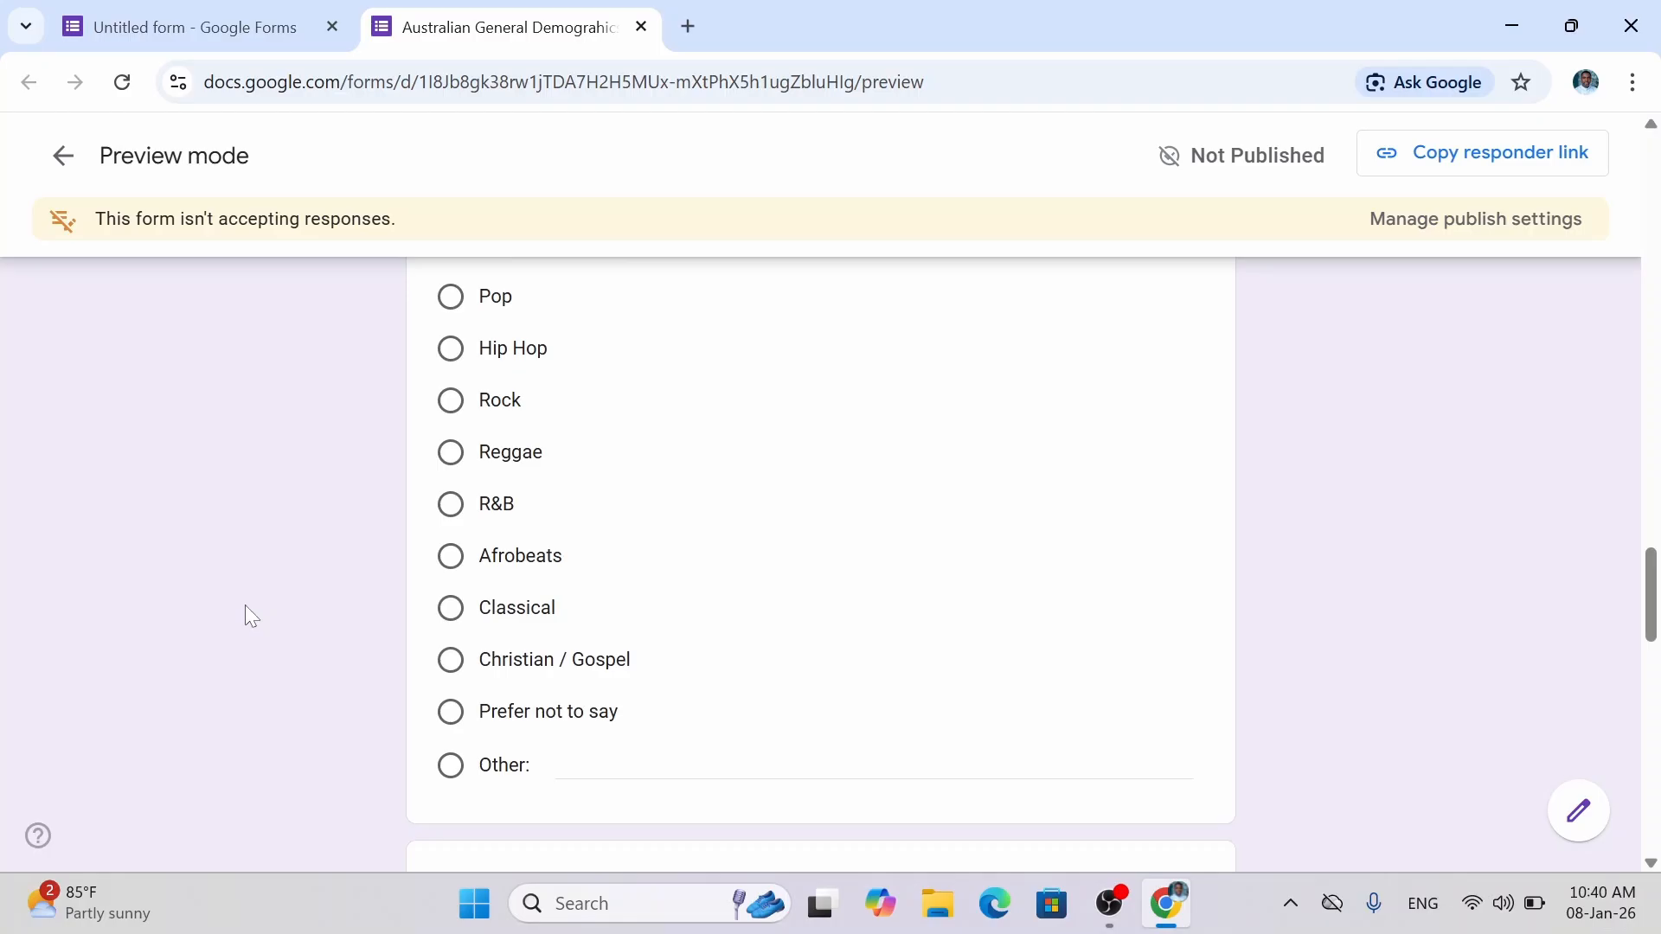
pyautogui.scroll(1, 246, 605)
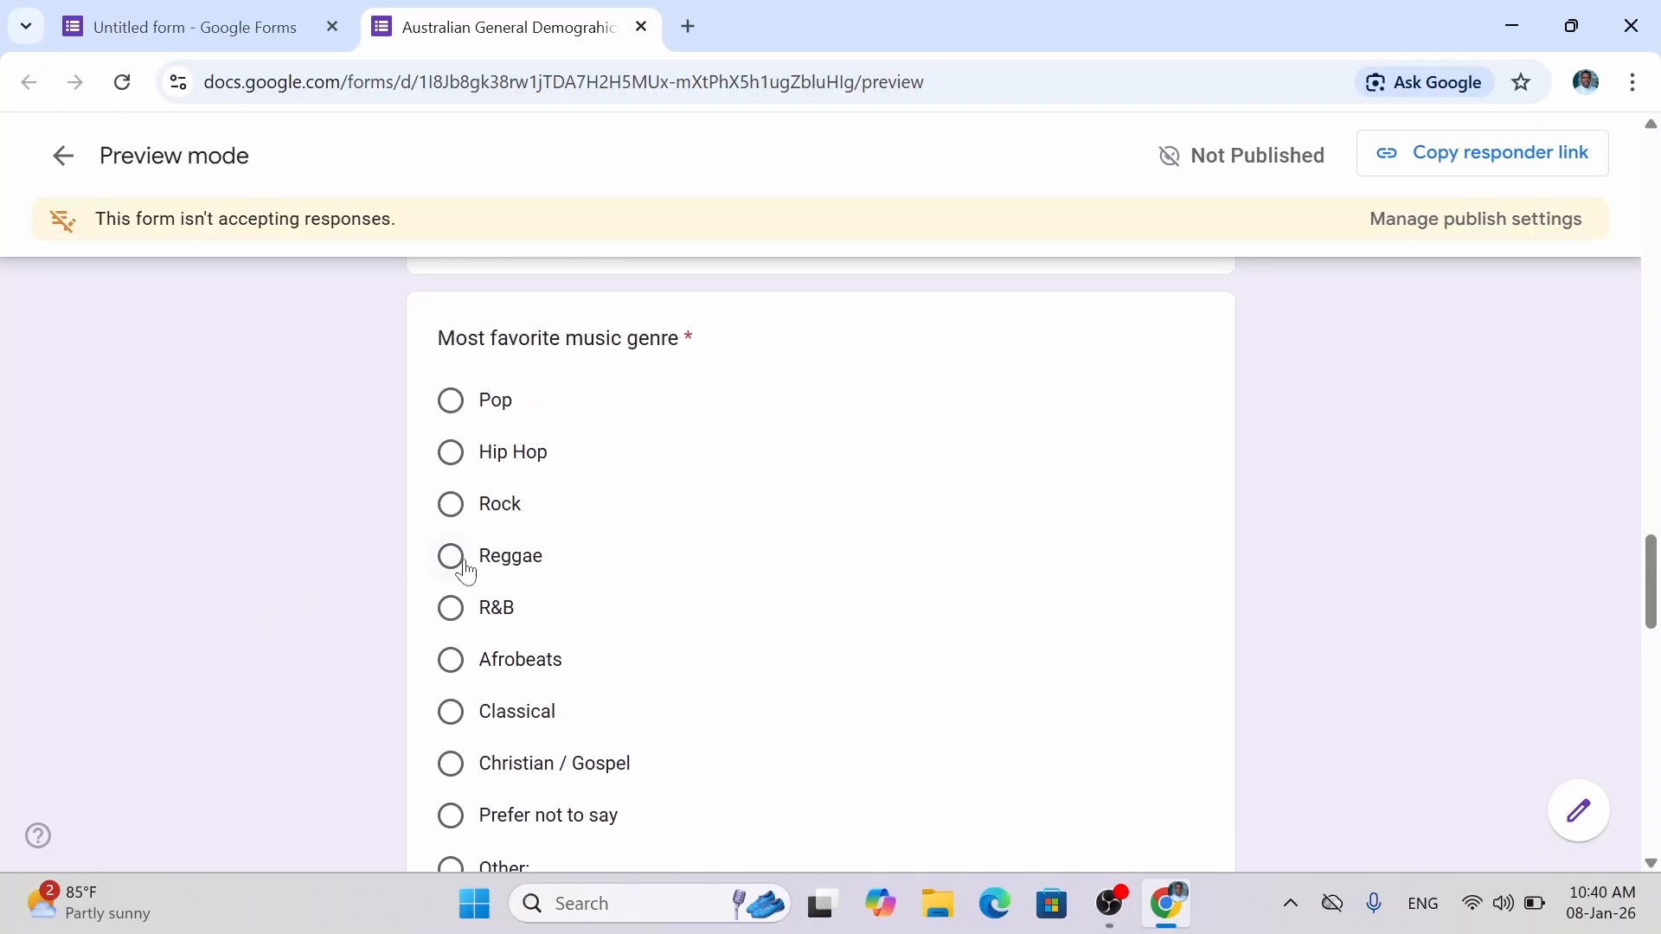
# Pick Christian / Gospel for music genre and Other: 'Hot Water' for Favorite Drink.
pyautogui.click(451, 765)
pyautogui.scroll(-2, 227, 701)
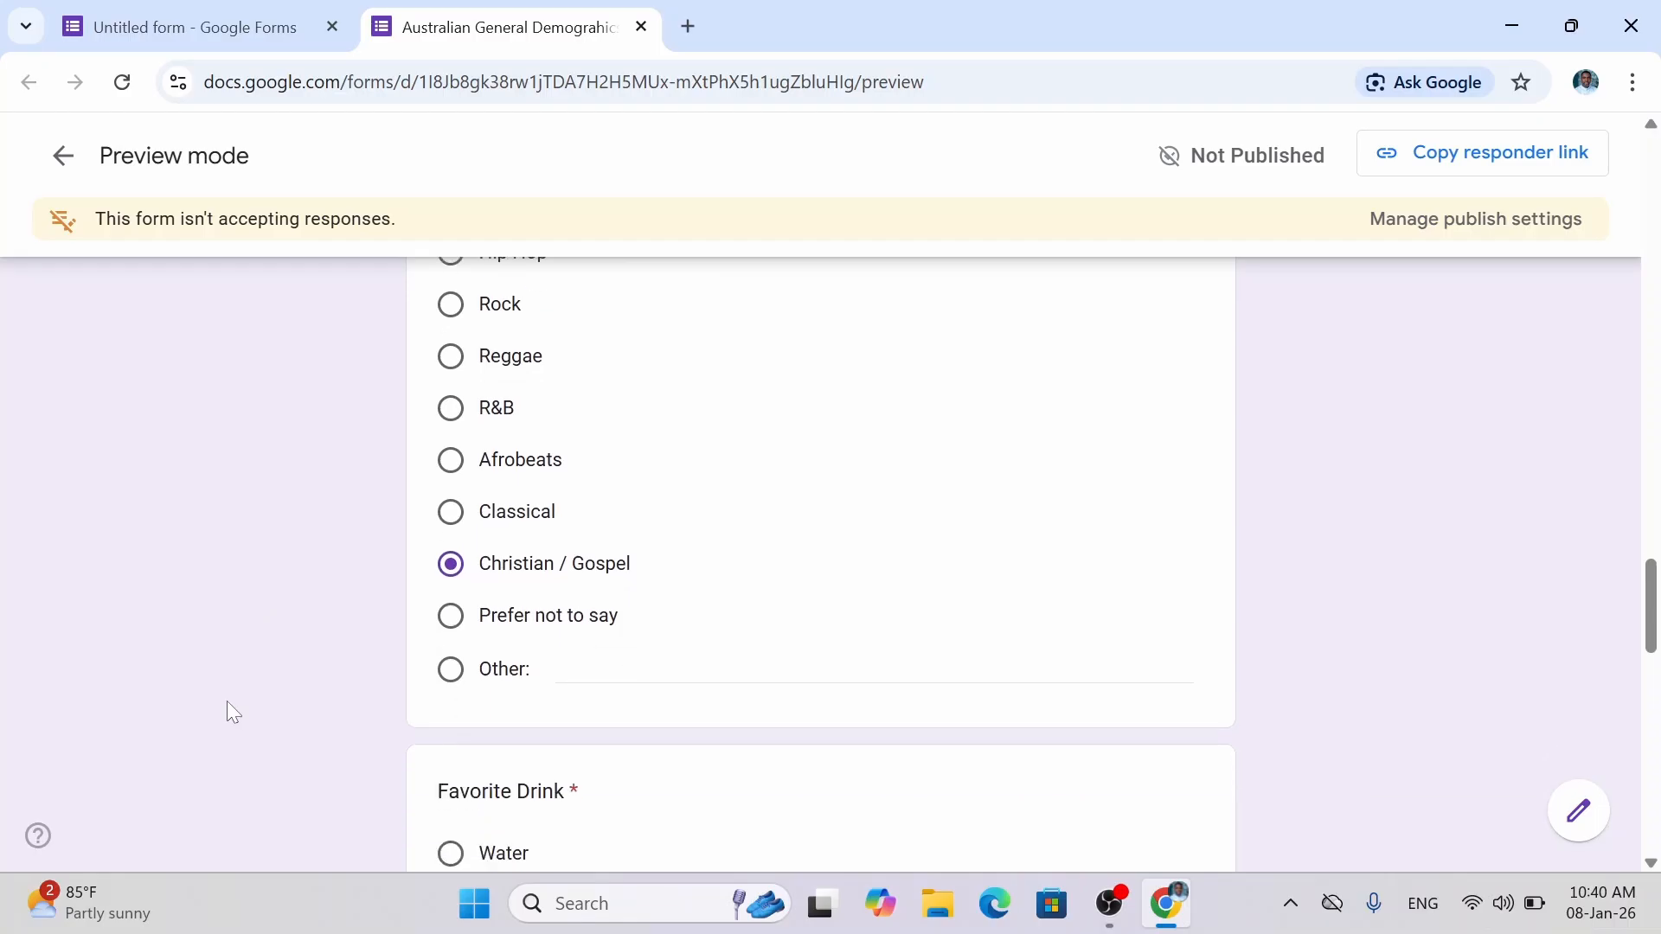
pyautogui.scroll(-2, 226, 700)
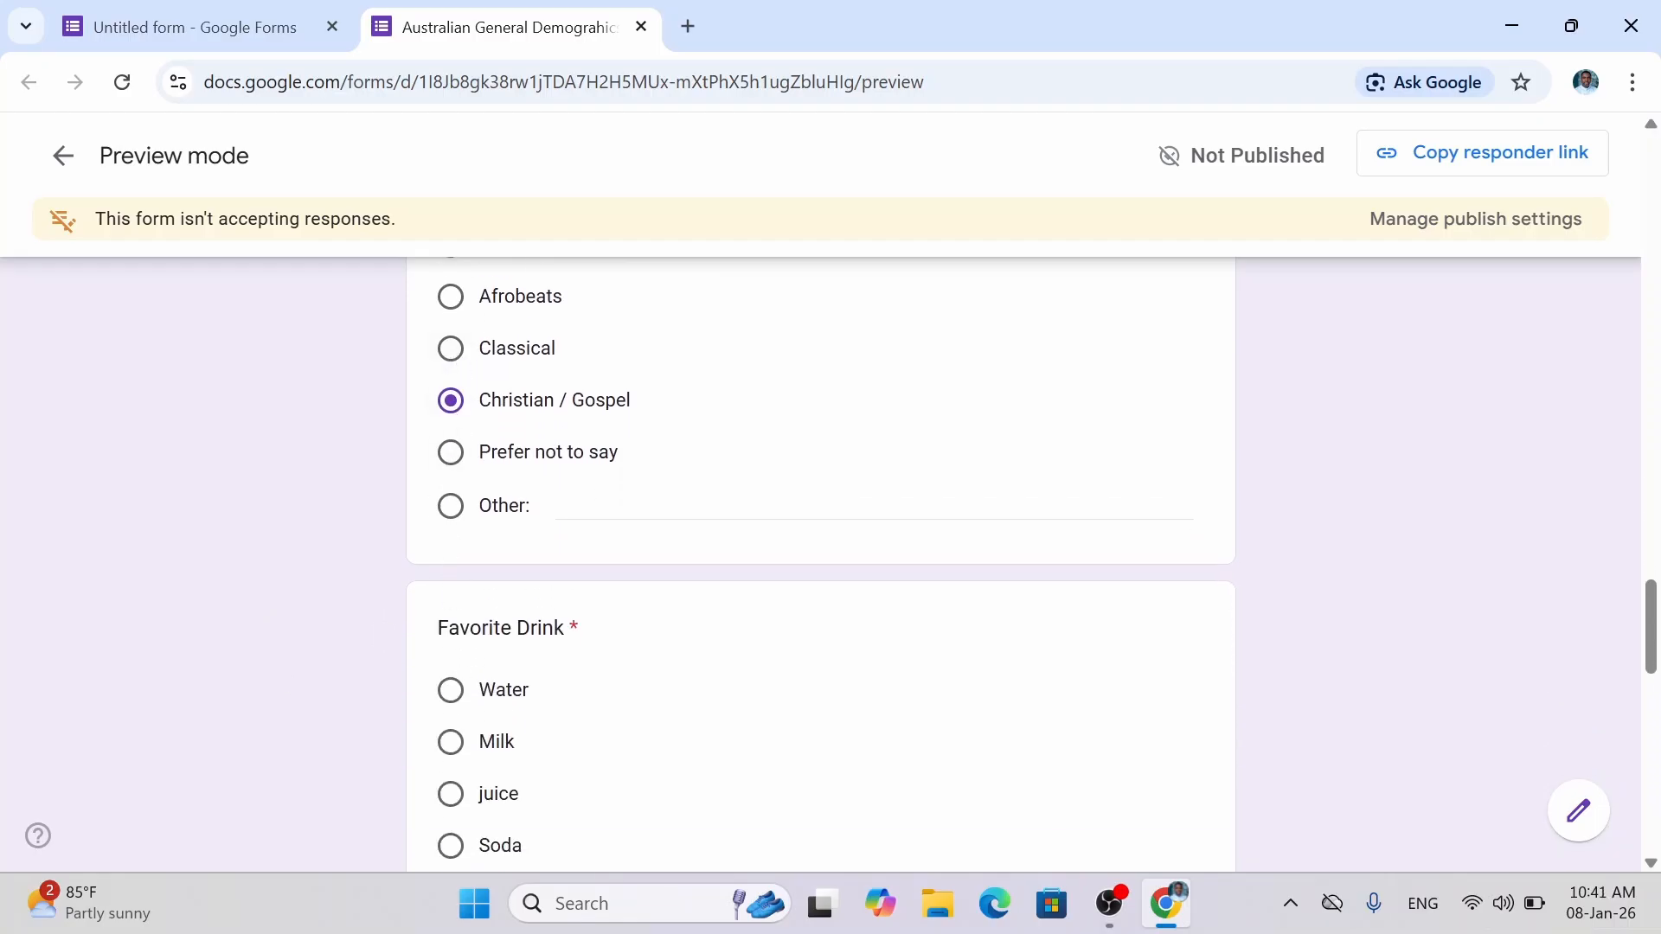
pyautogui.scroll(-3, 485, 645)
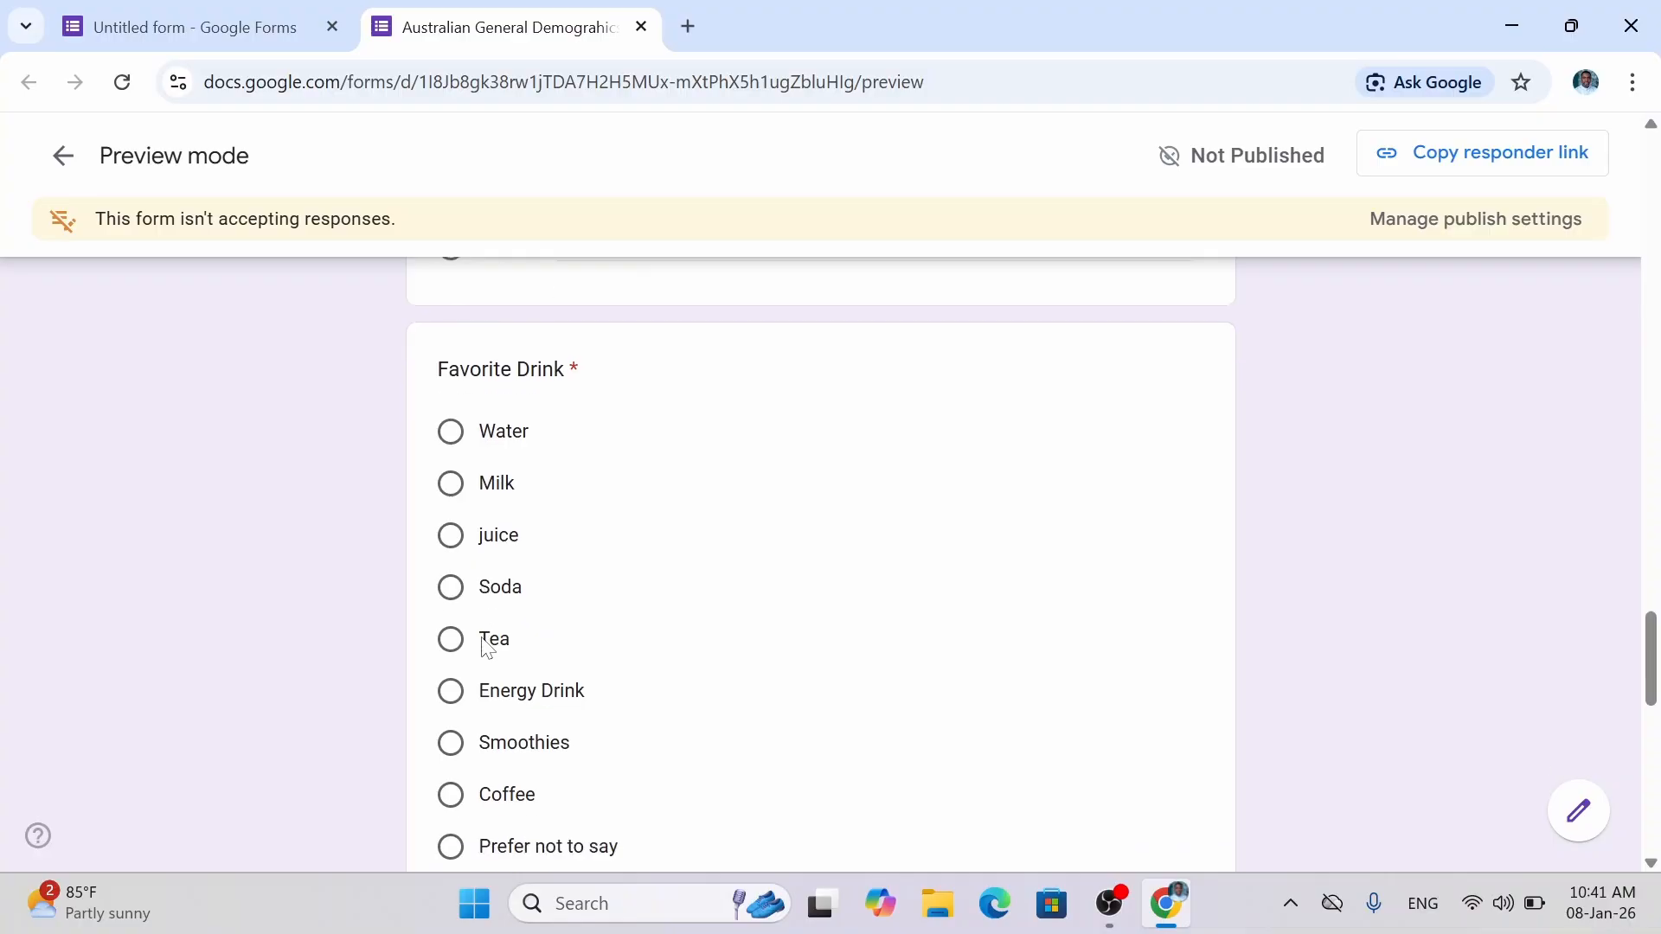
pyautogui.scroll(-2, 487, 647)
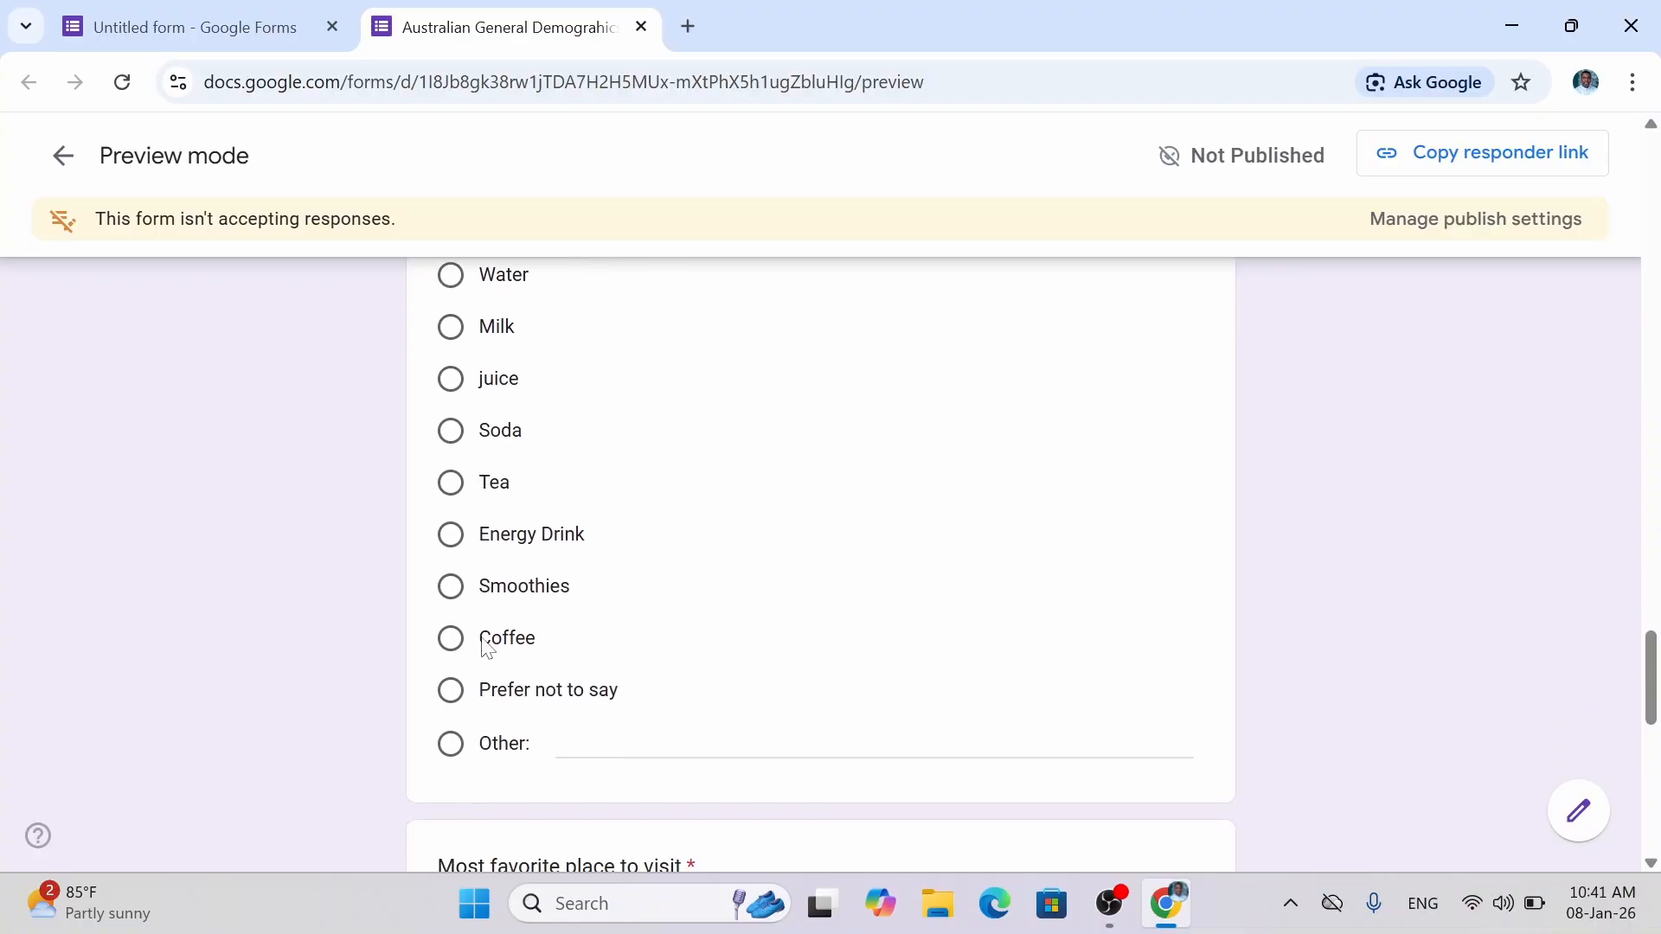
pyautogui.scroll(1, 487, 647)
pyautogui.click(449, 751)
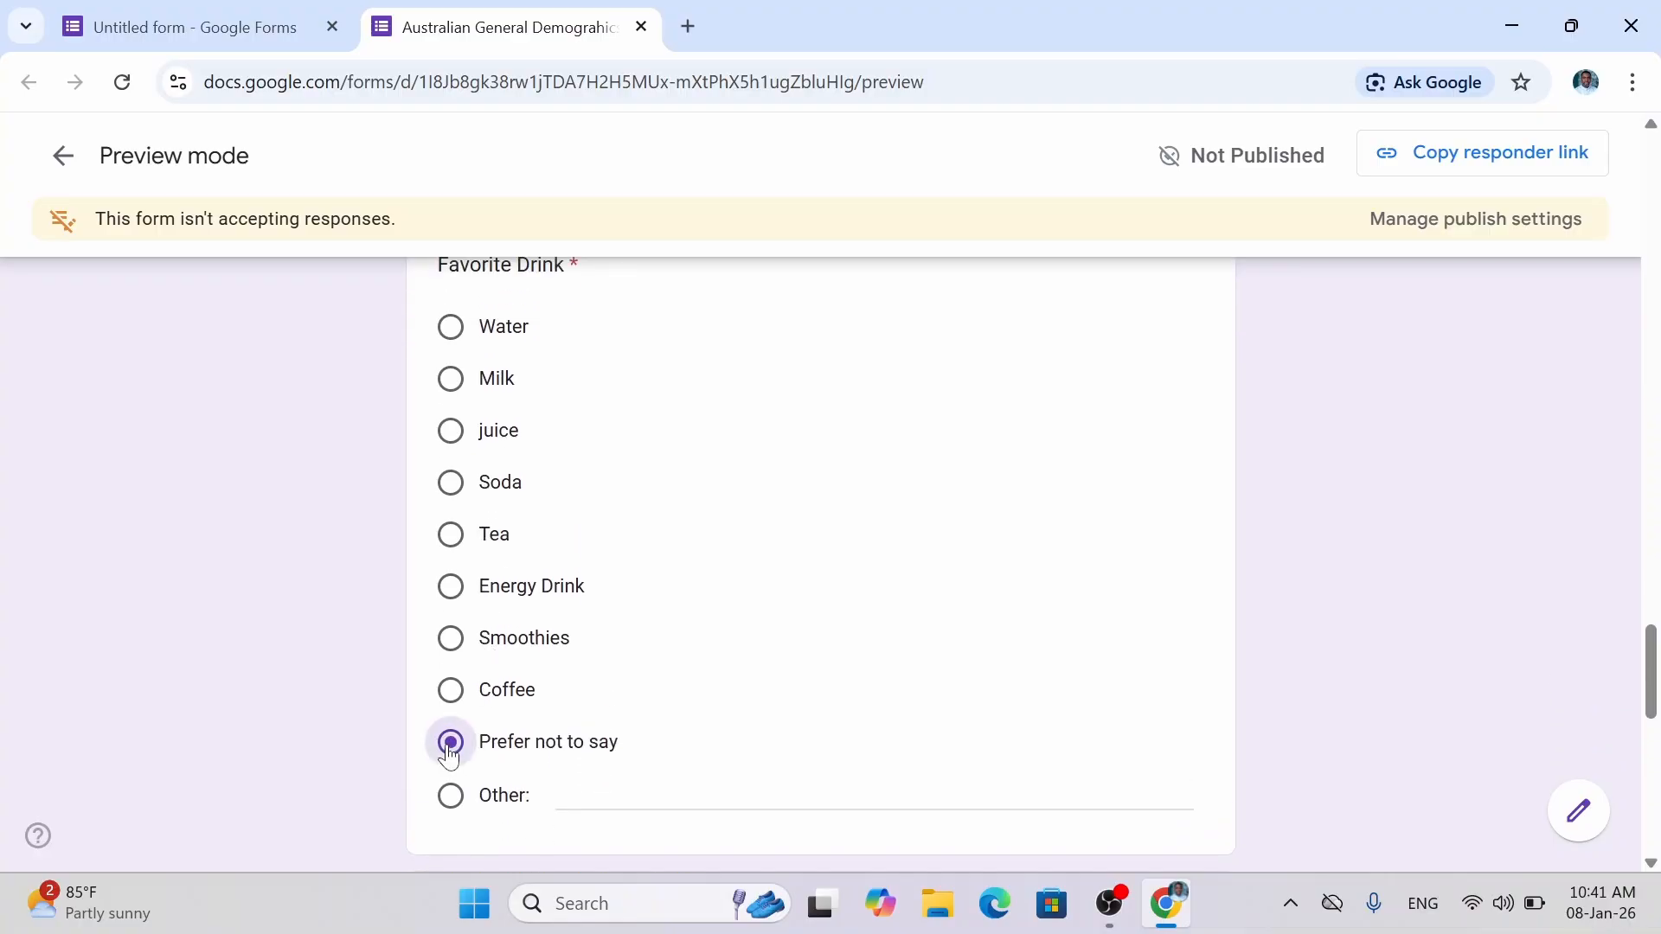
pyautogui.click(451, 797)
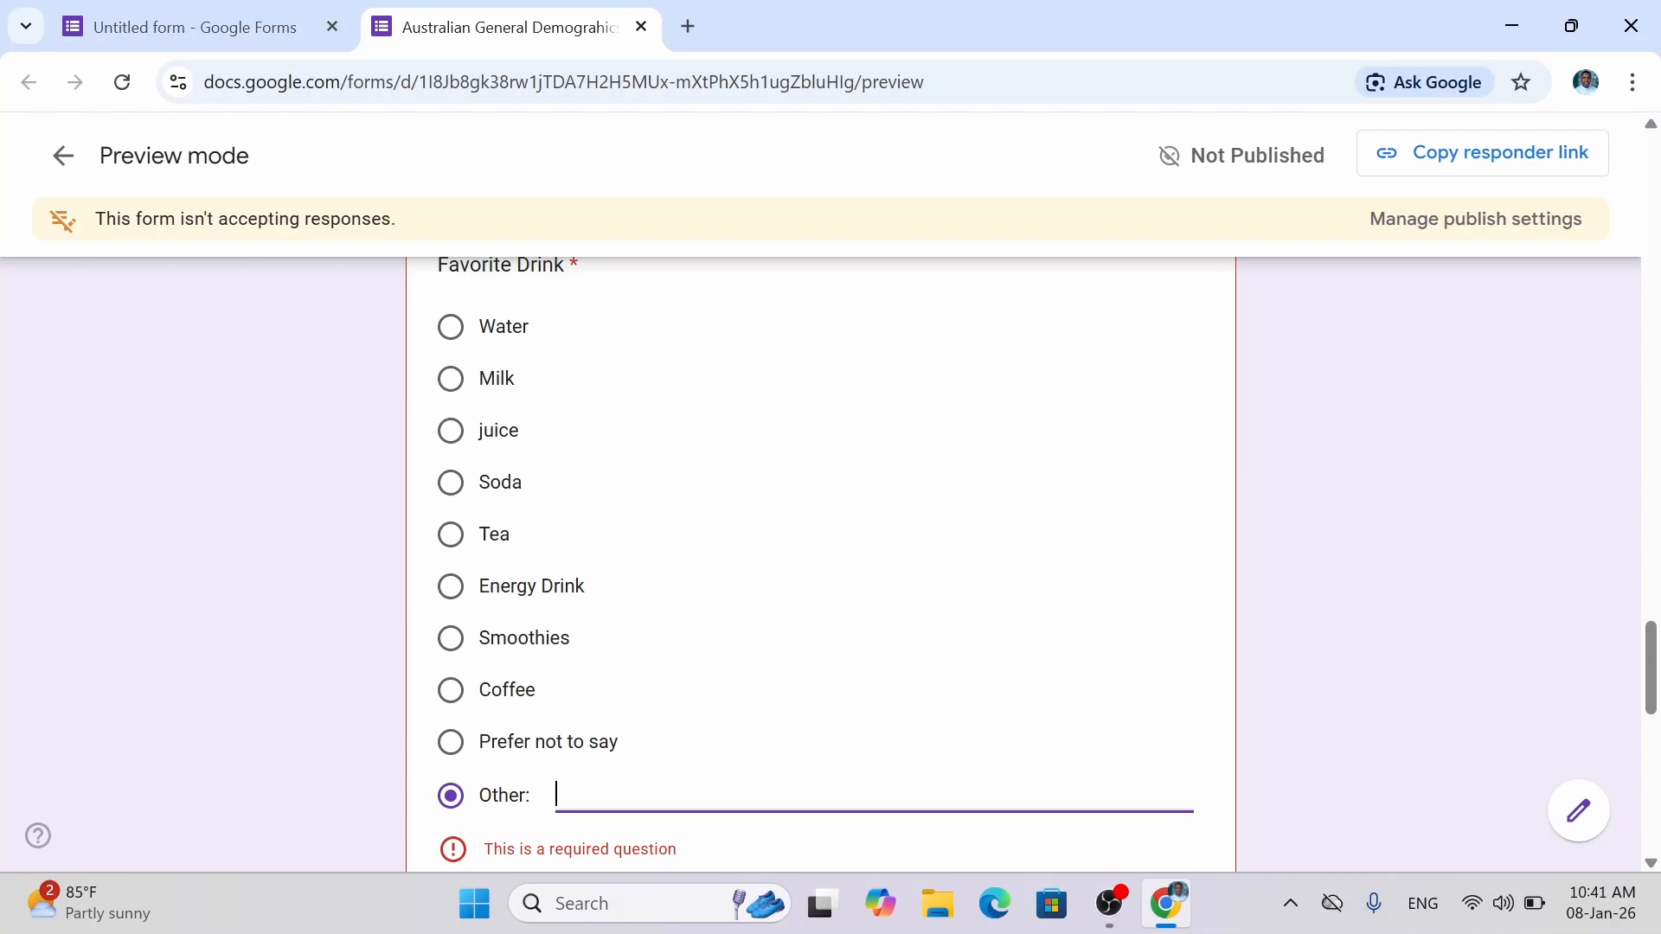
pyautogui.write('Ho')
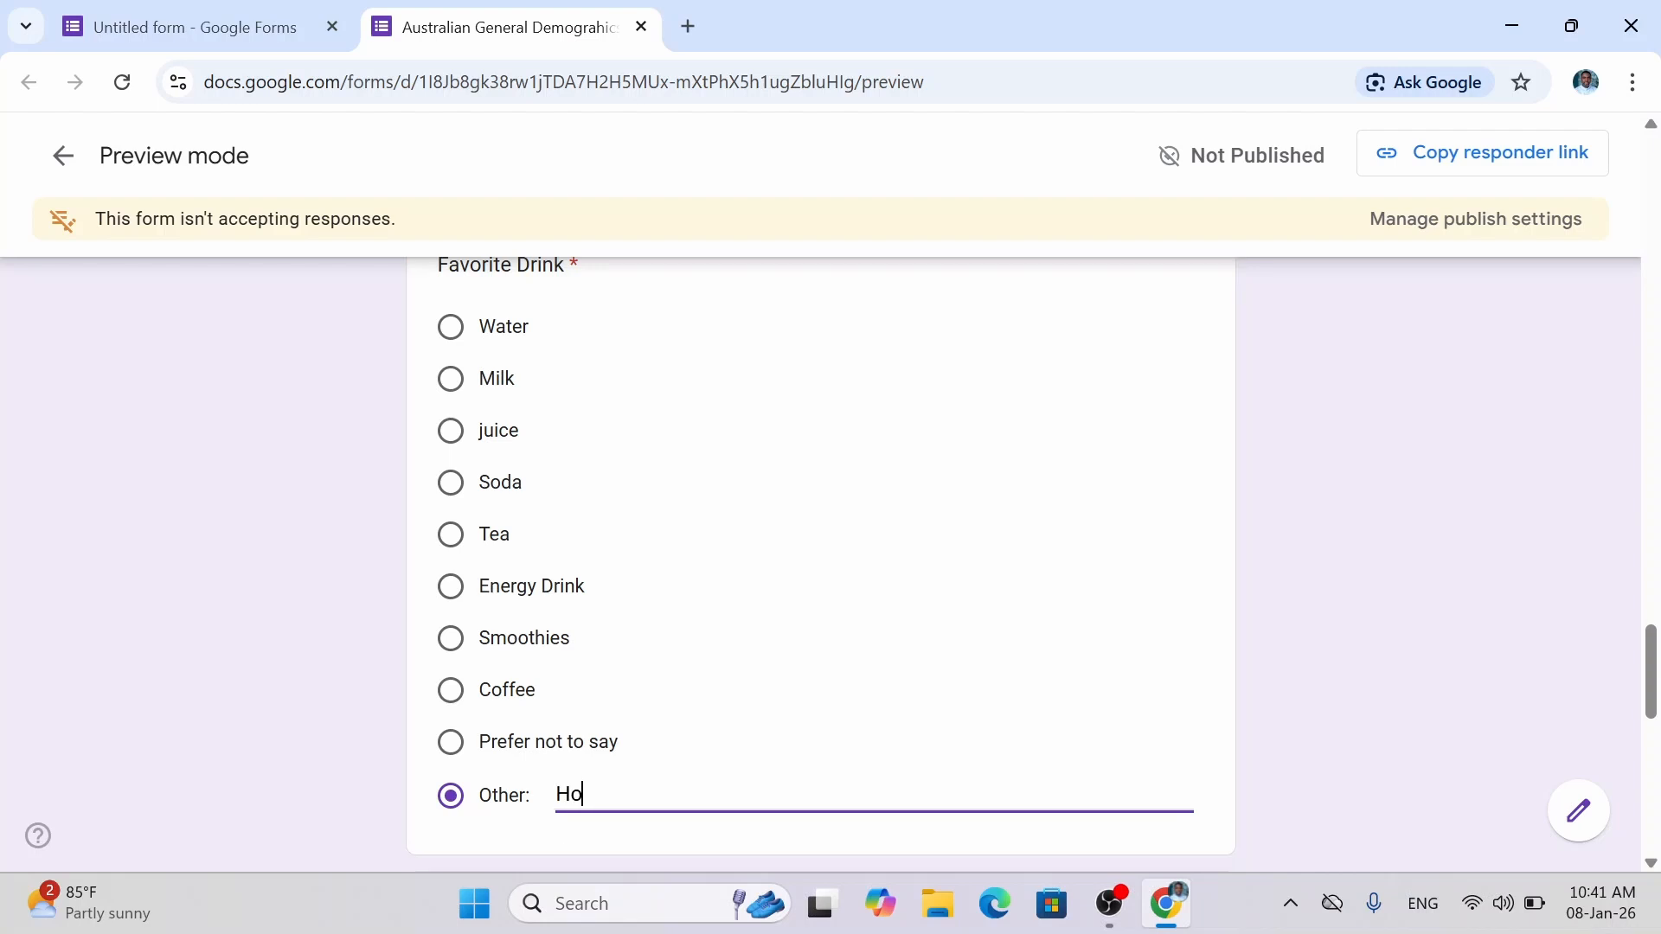
pyautogui.write('t Water')
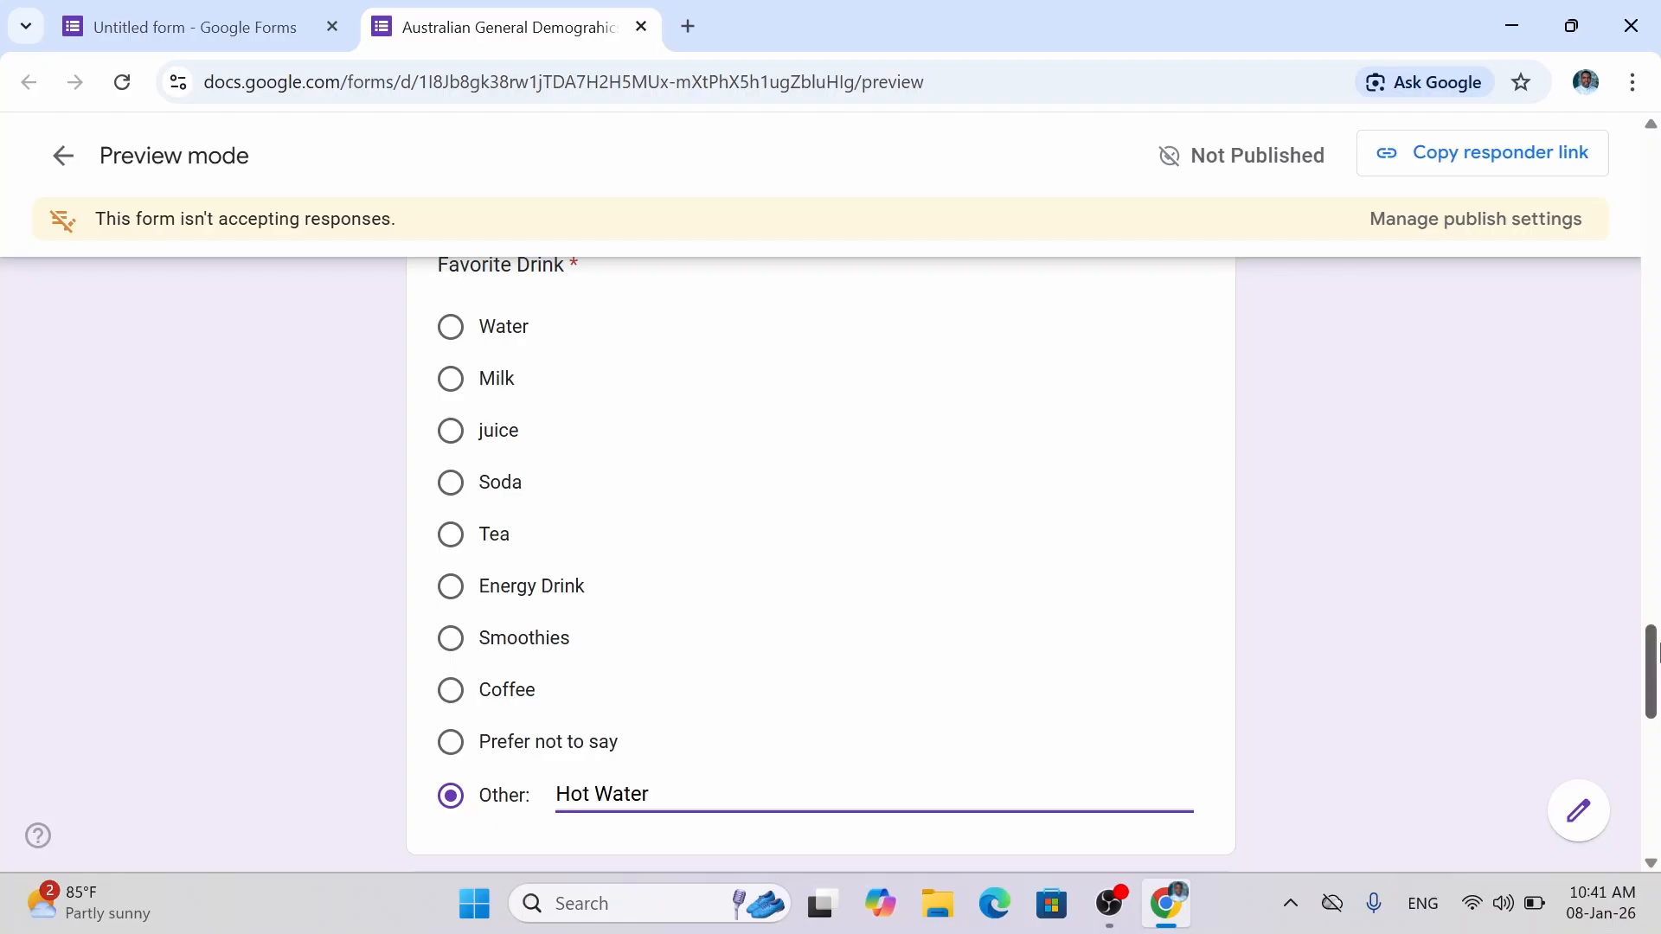
pyautogui.moveTo(1654, 660); pyautogui.dragTo(1654, 729)
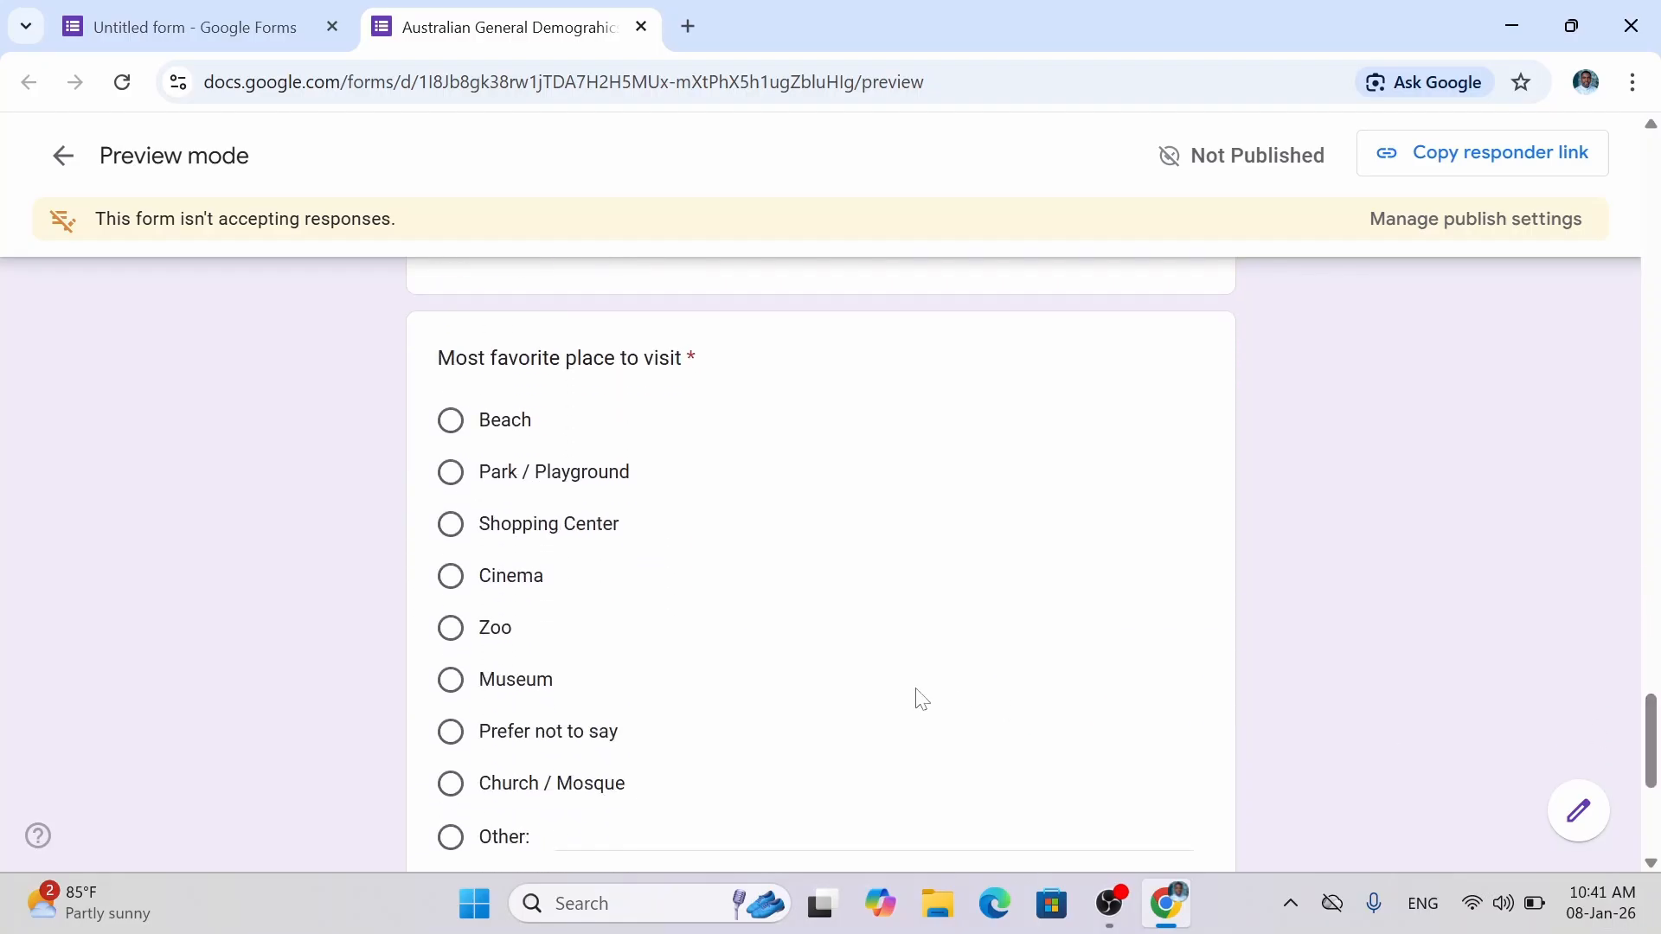
# Answer Church / Mosque for the favourite place to visit.
pyautogui.click(450, 784)
pyautogui.moveTo(1646, 744); pyautogui.dragTo(1654, 803)
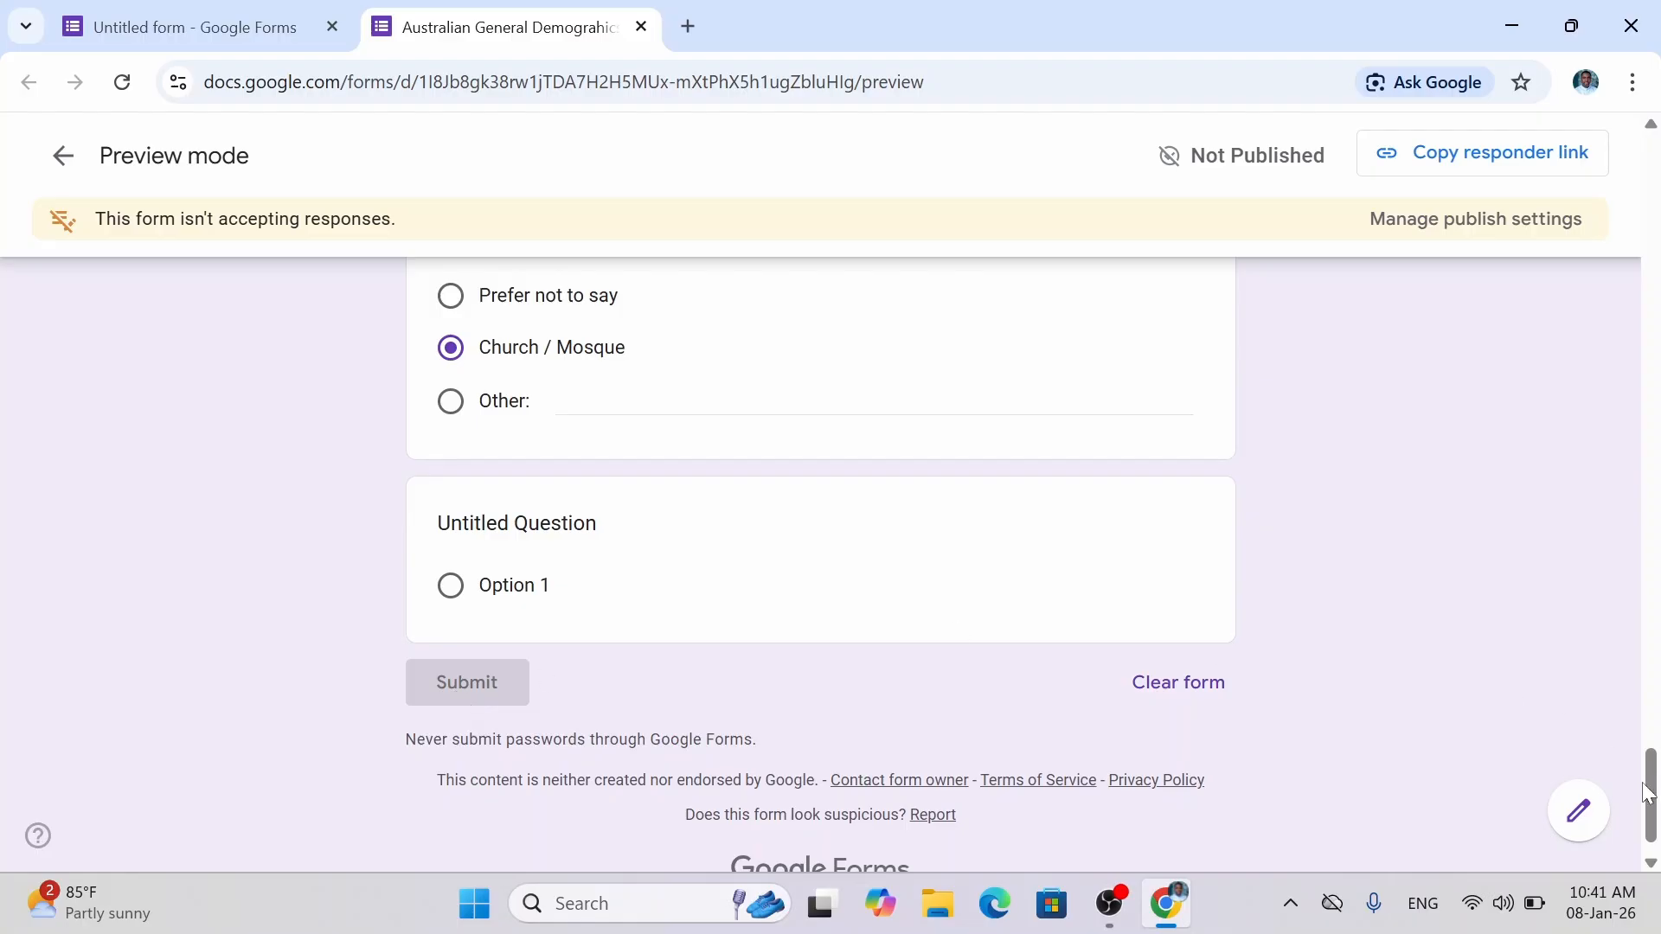
pyautogui.moveTo(1650, 804); pyautogui.dragTo(1657, 249)
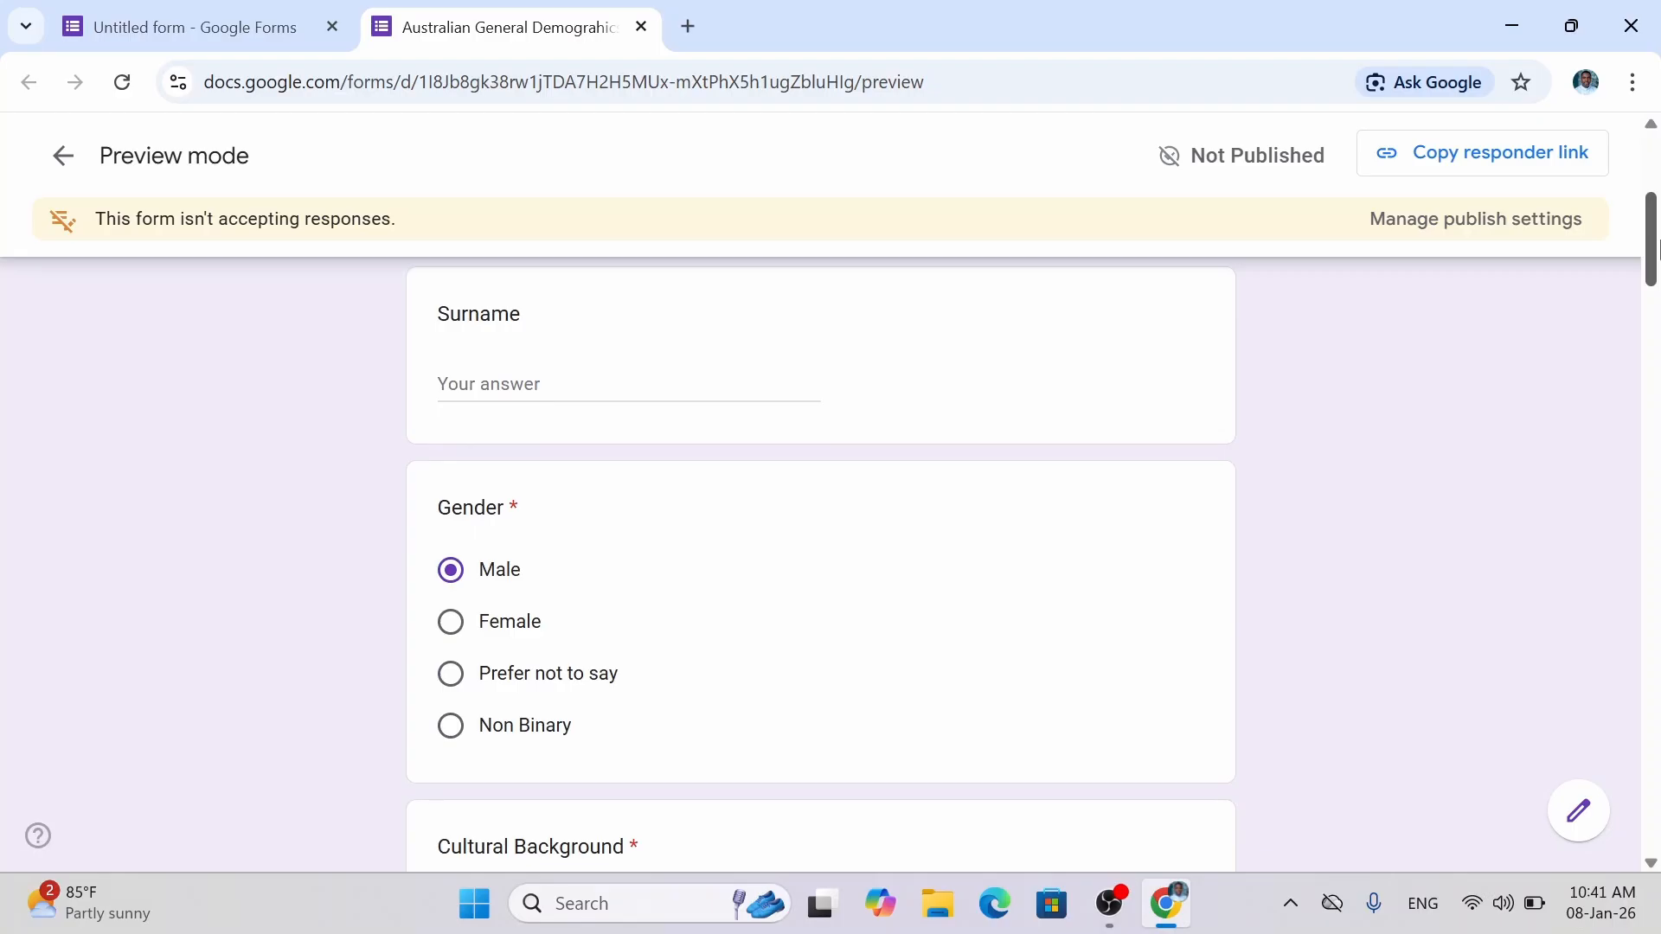
# Highlight the 'Not Published' status and the not-accepting-responses banner.
pyautogui.moveTo(1190, 156); pyautogui.dragTo(1326, 153)
pyautogui.click(1326, 151)
pyautogui.moveTo(445, 230); pyautogui.dragTo(94, 219)
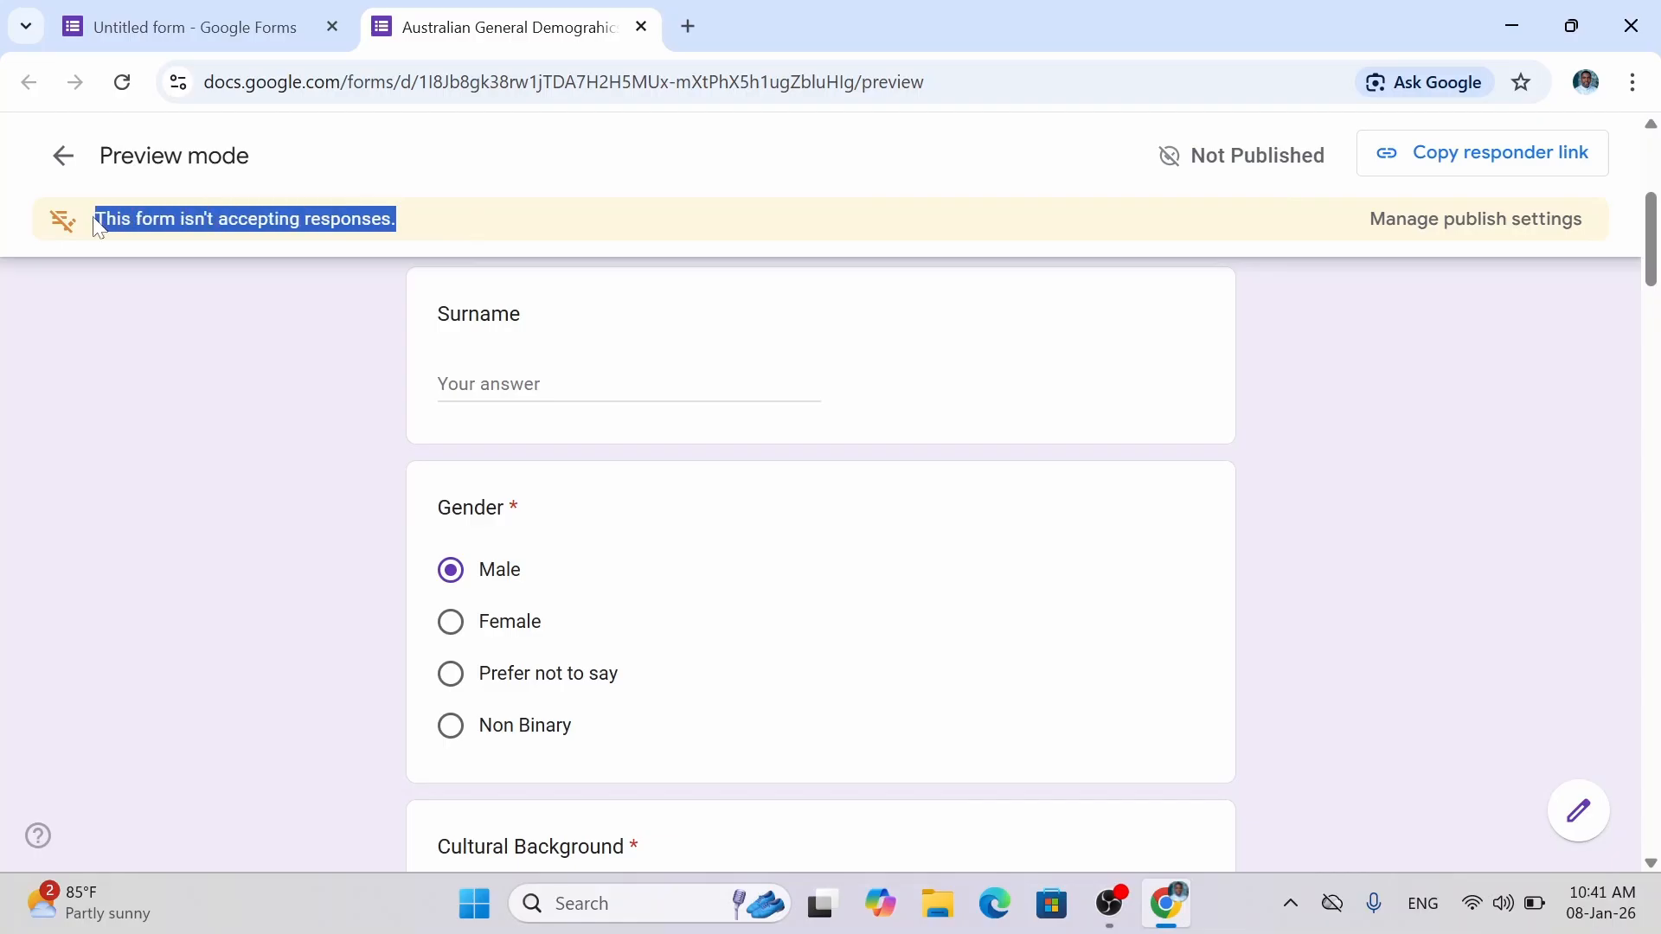
pyautogui.click(1204, 137)
pyautogui.moveTo(1314, 155); pyautogui.dragTo(1192, 154)
pyautogui.click(1331, 162)
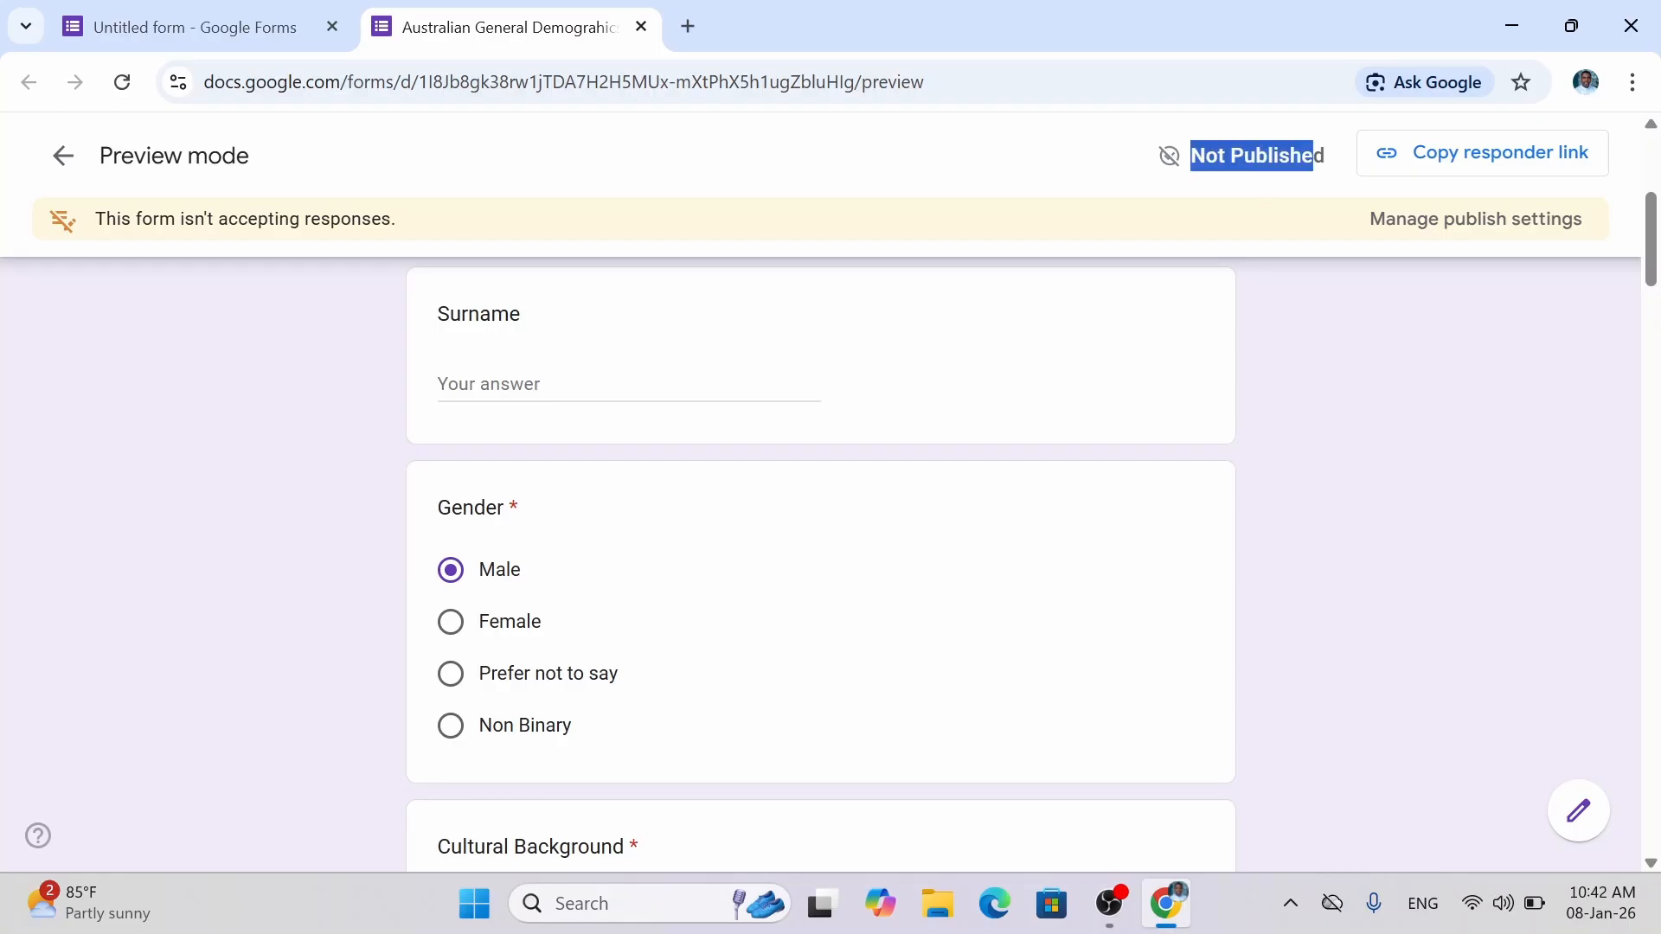
pyautogui.click(1329, 155)
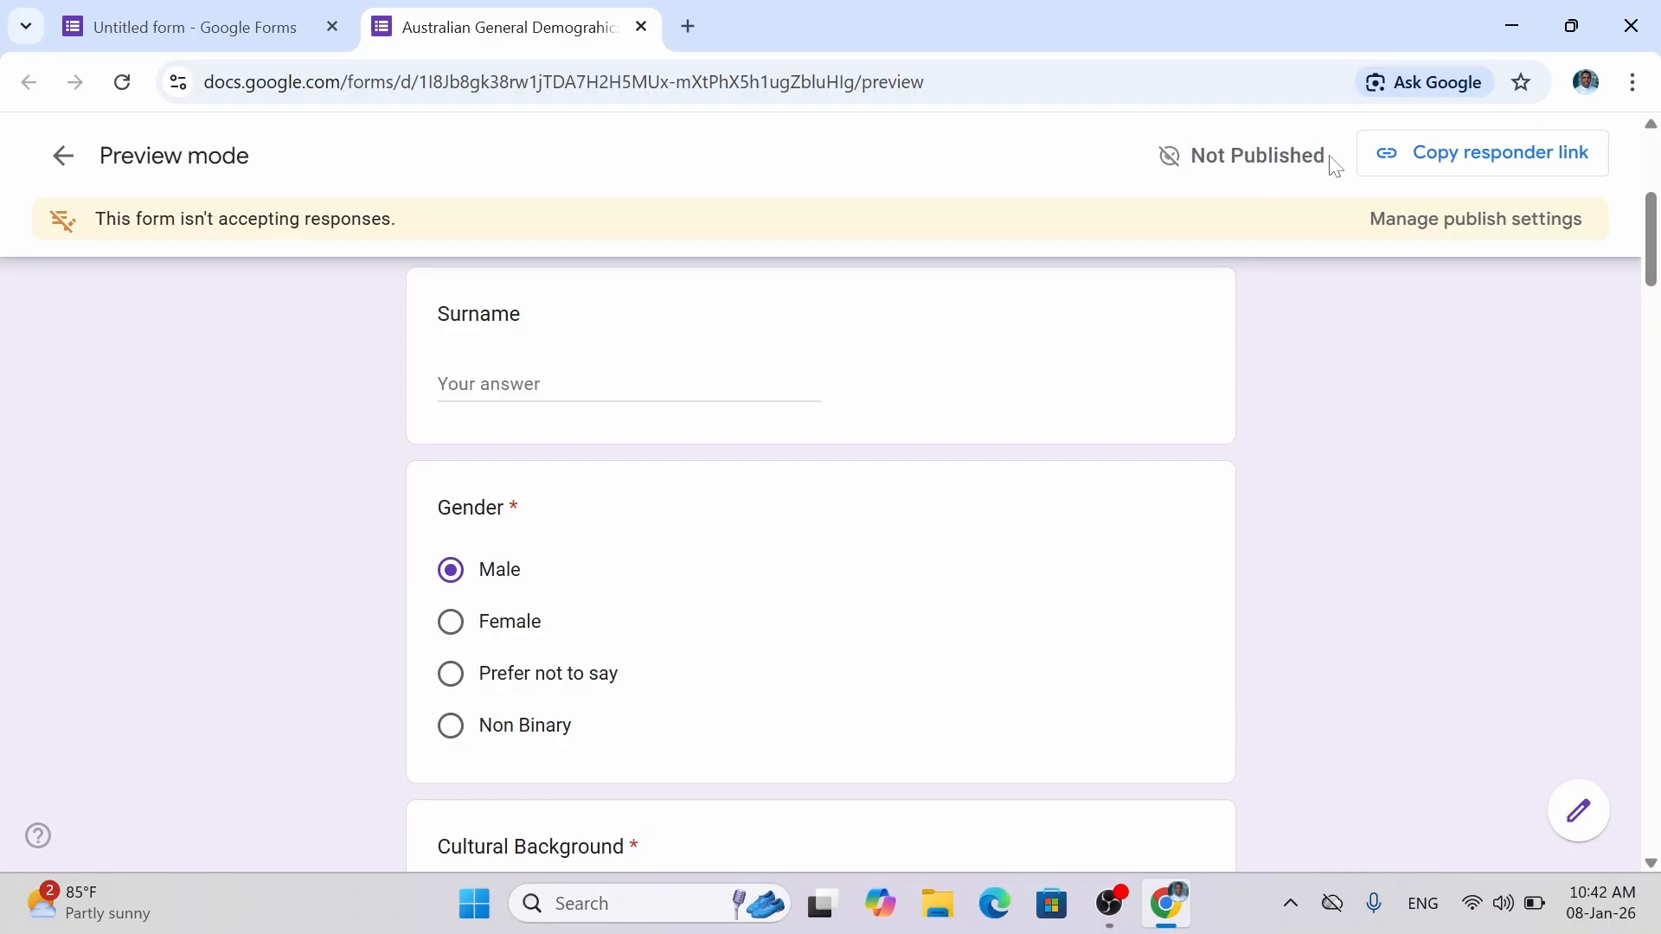
# Exit the preview and publish the form to anyone with the link.
pyautogui.click(641, 27)
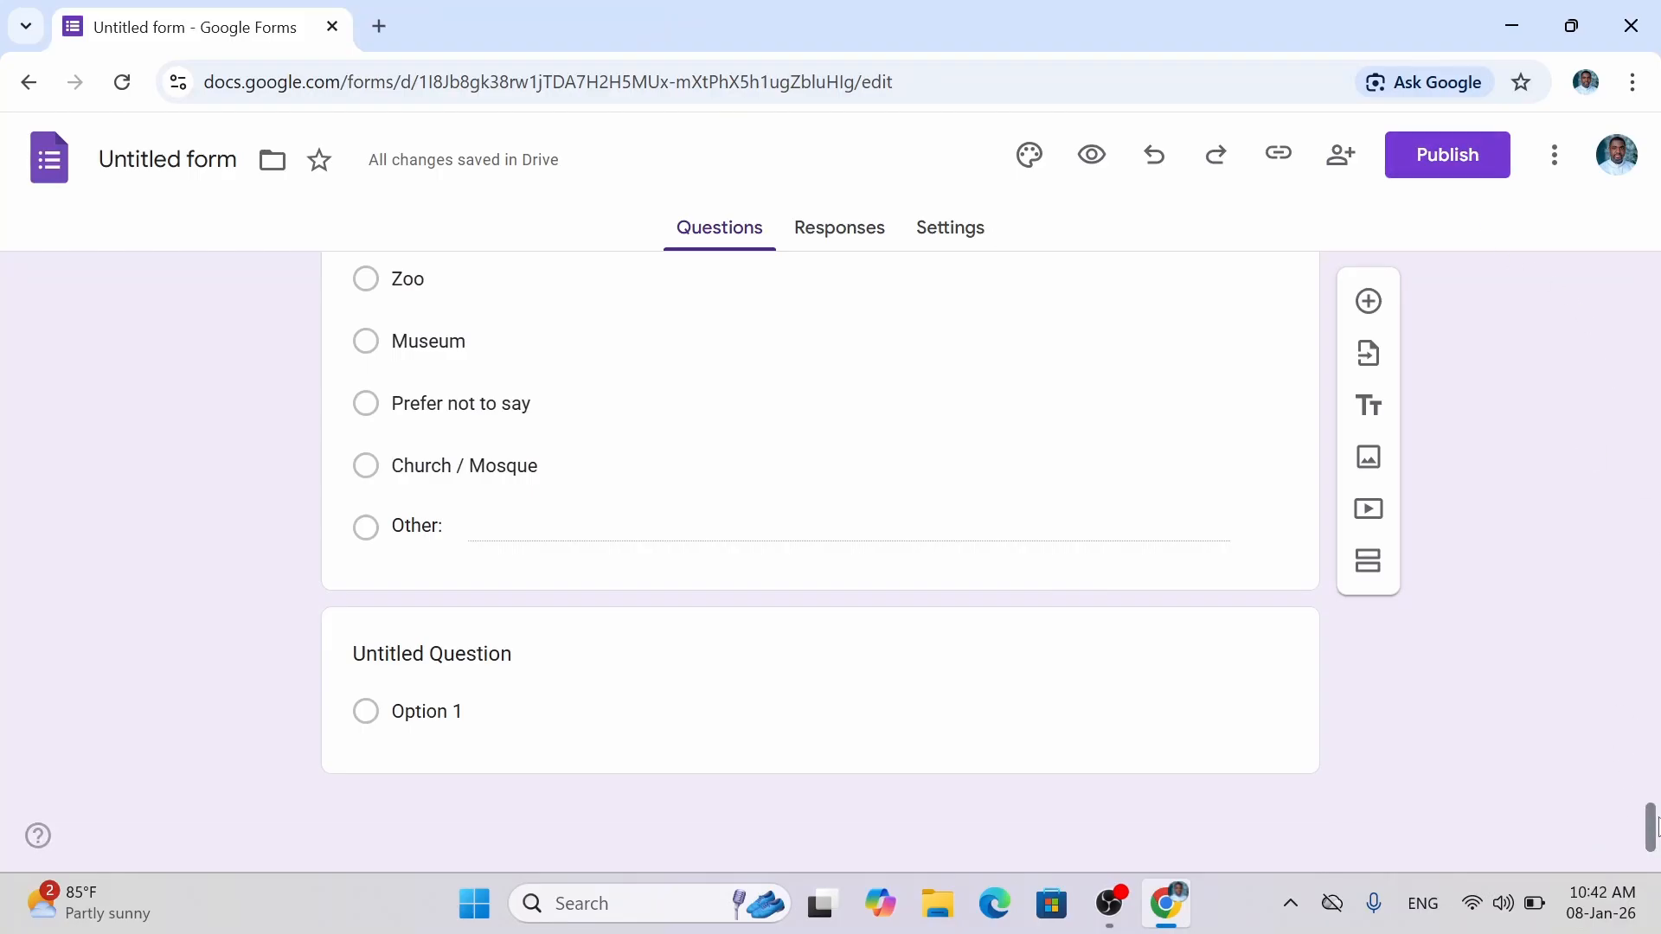
pyautogui.click(1480, 164)
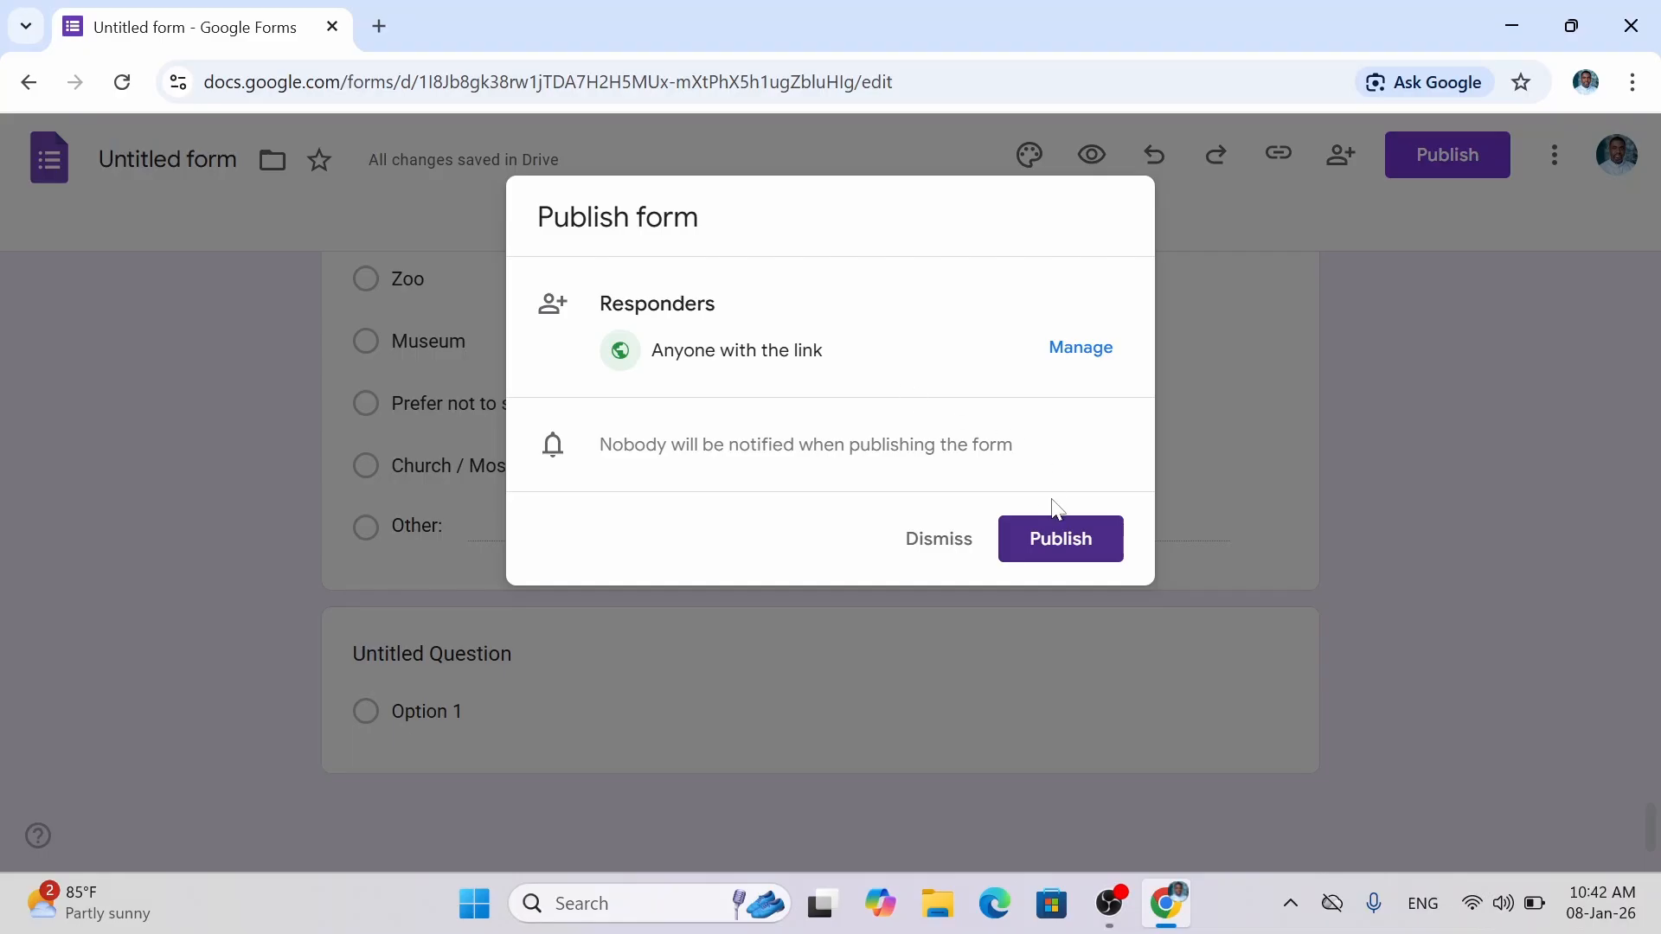
pyautogui.click(1061, 554)
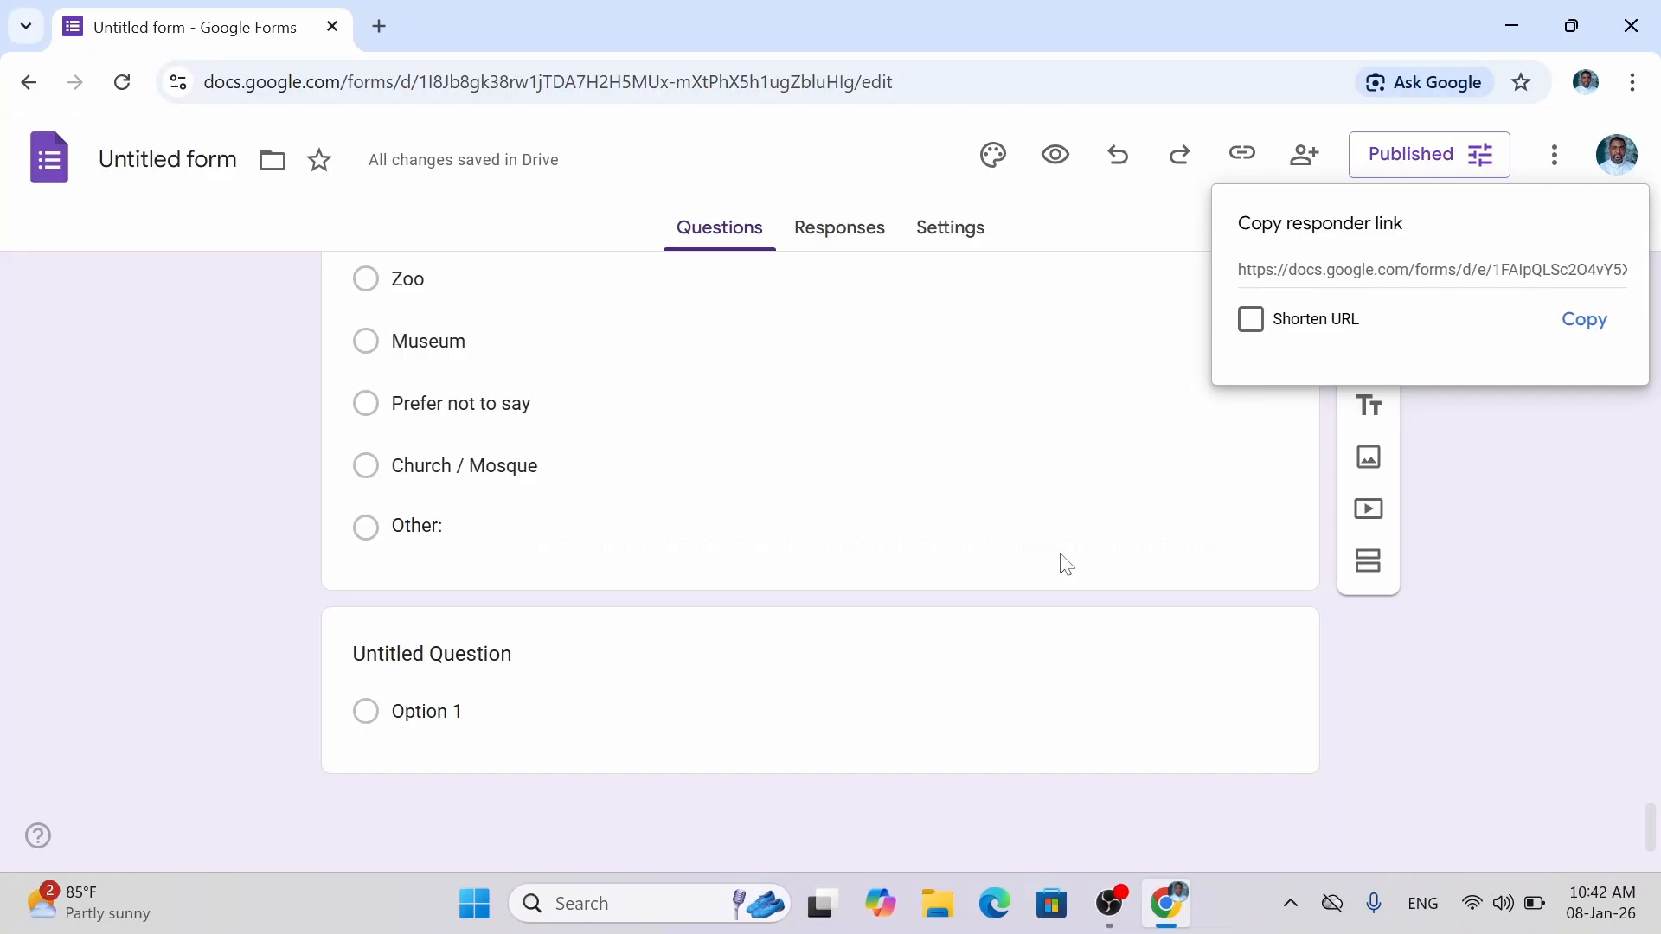
# Copy the responder link and save the published options with responses still accepted.
pyautogui.click(1432, 271)
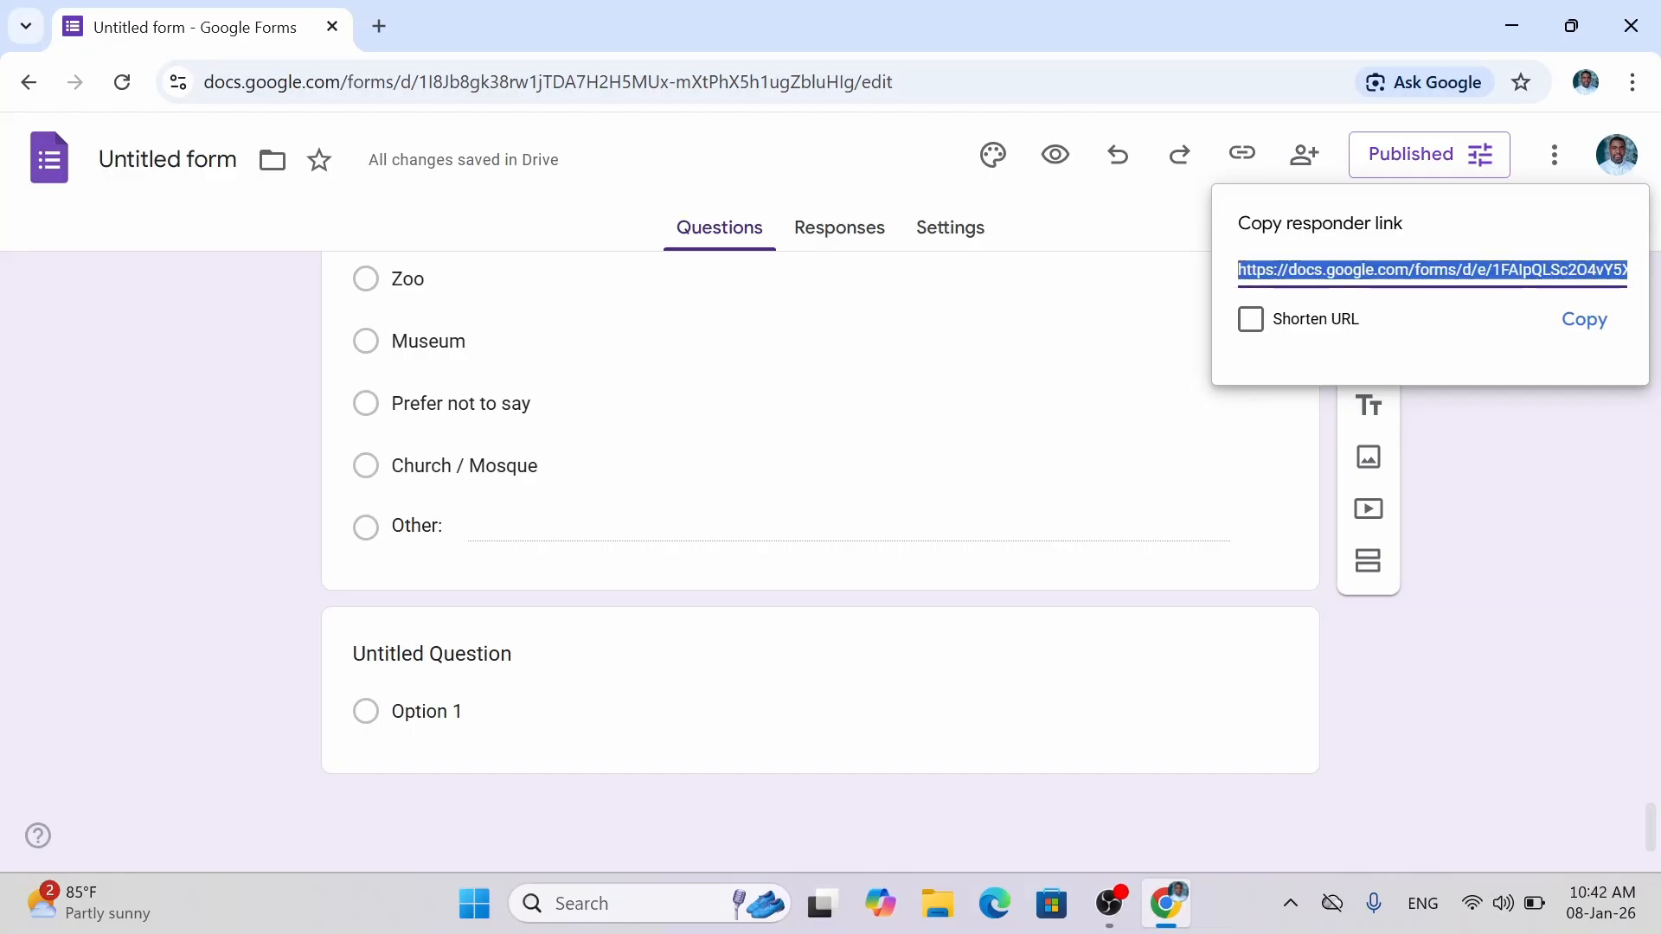
pyautogui.click(1583, 332)
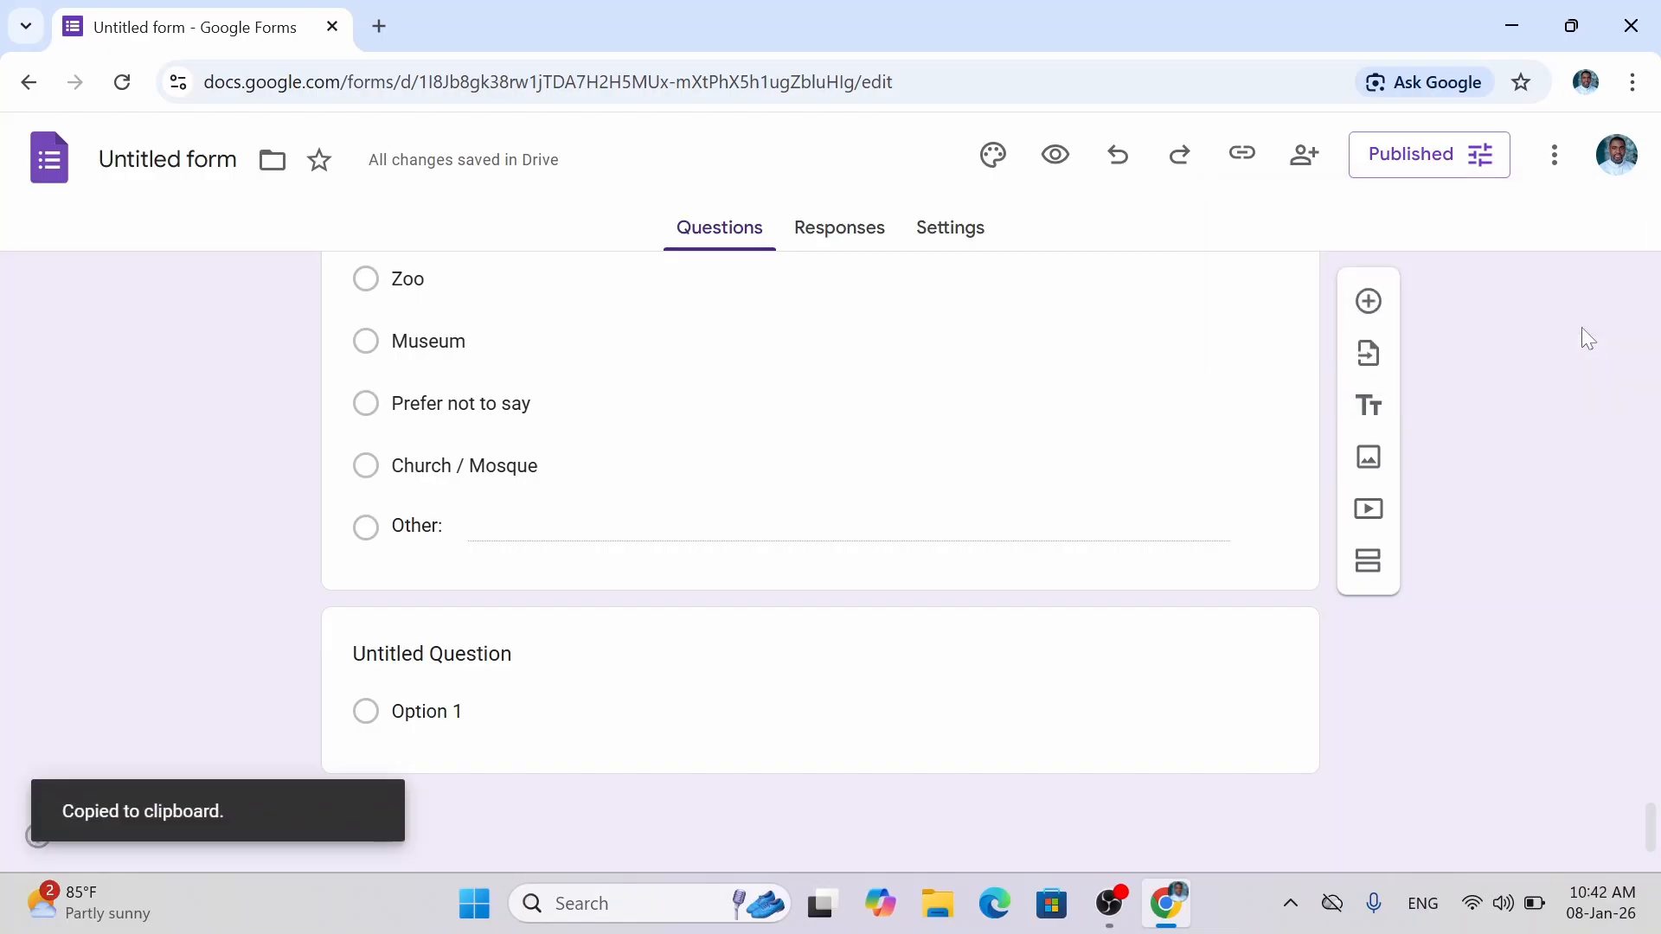
pyautogui.click(1450, 172)
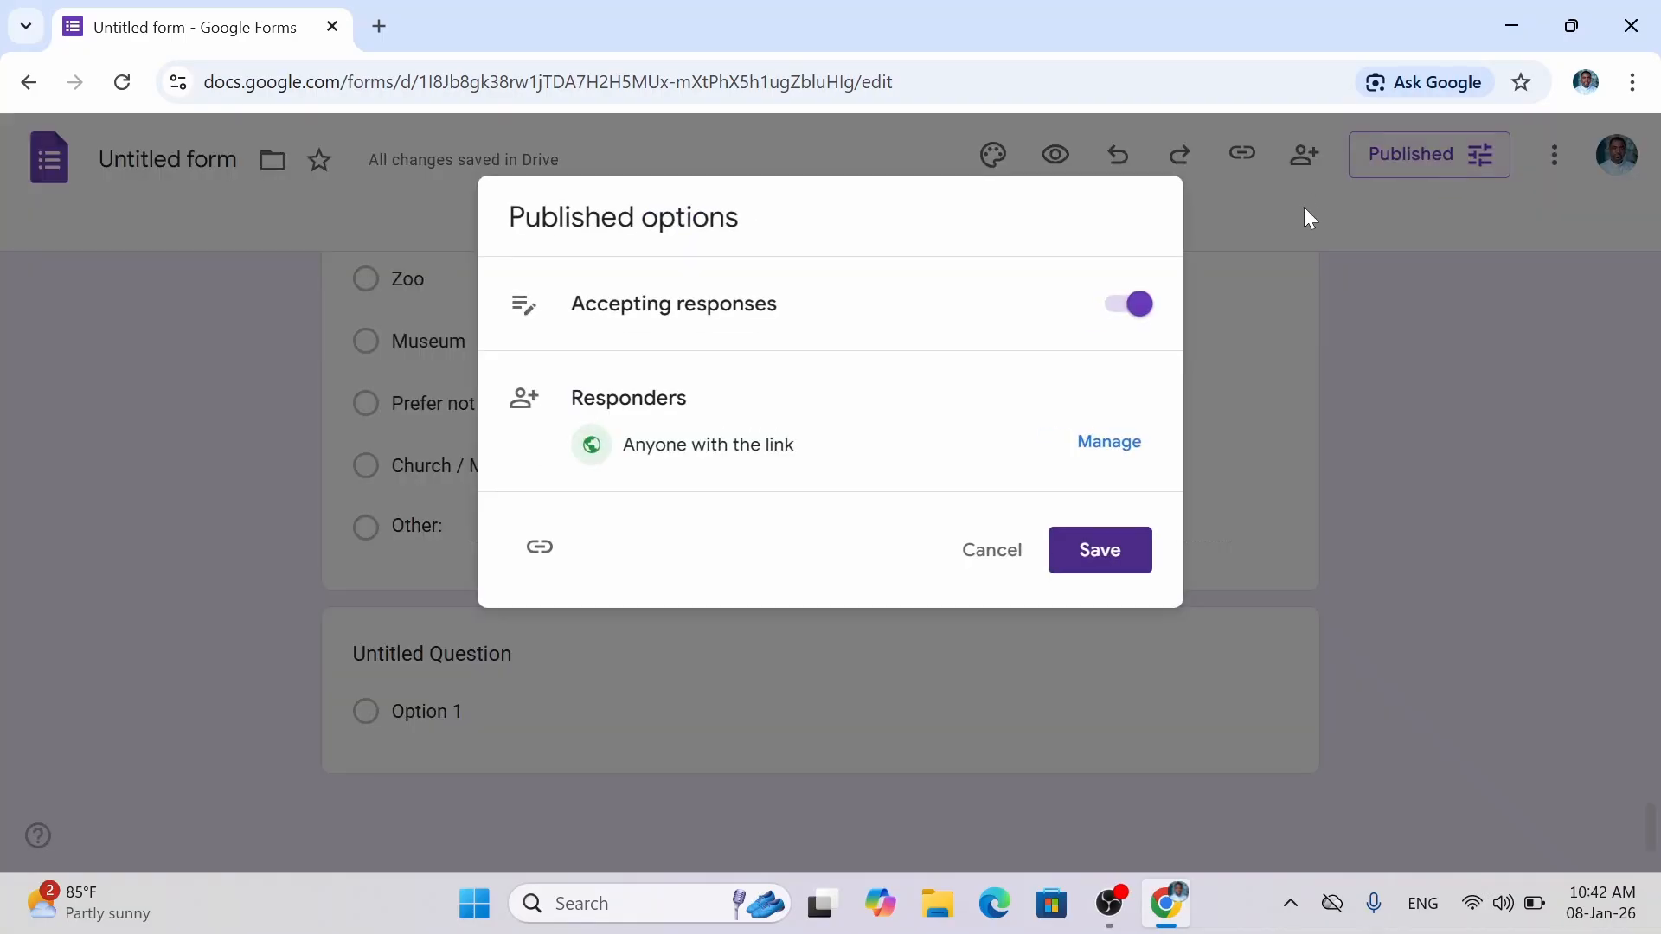
pyautogui.click(1088, 546)
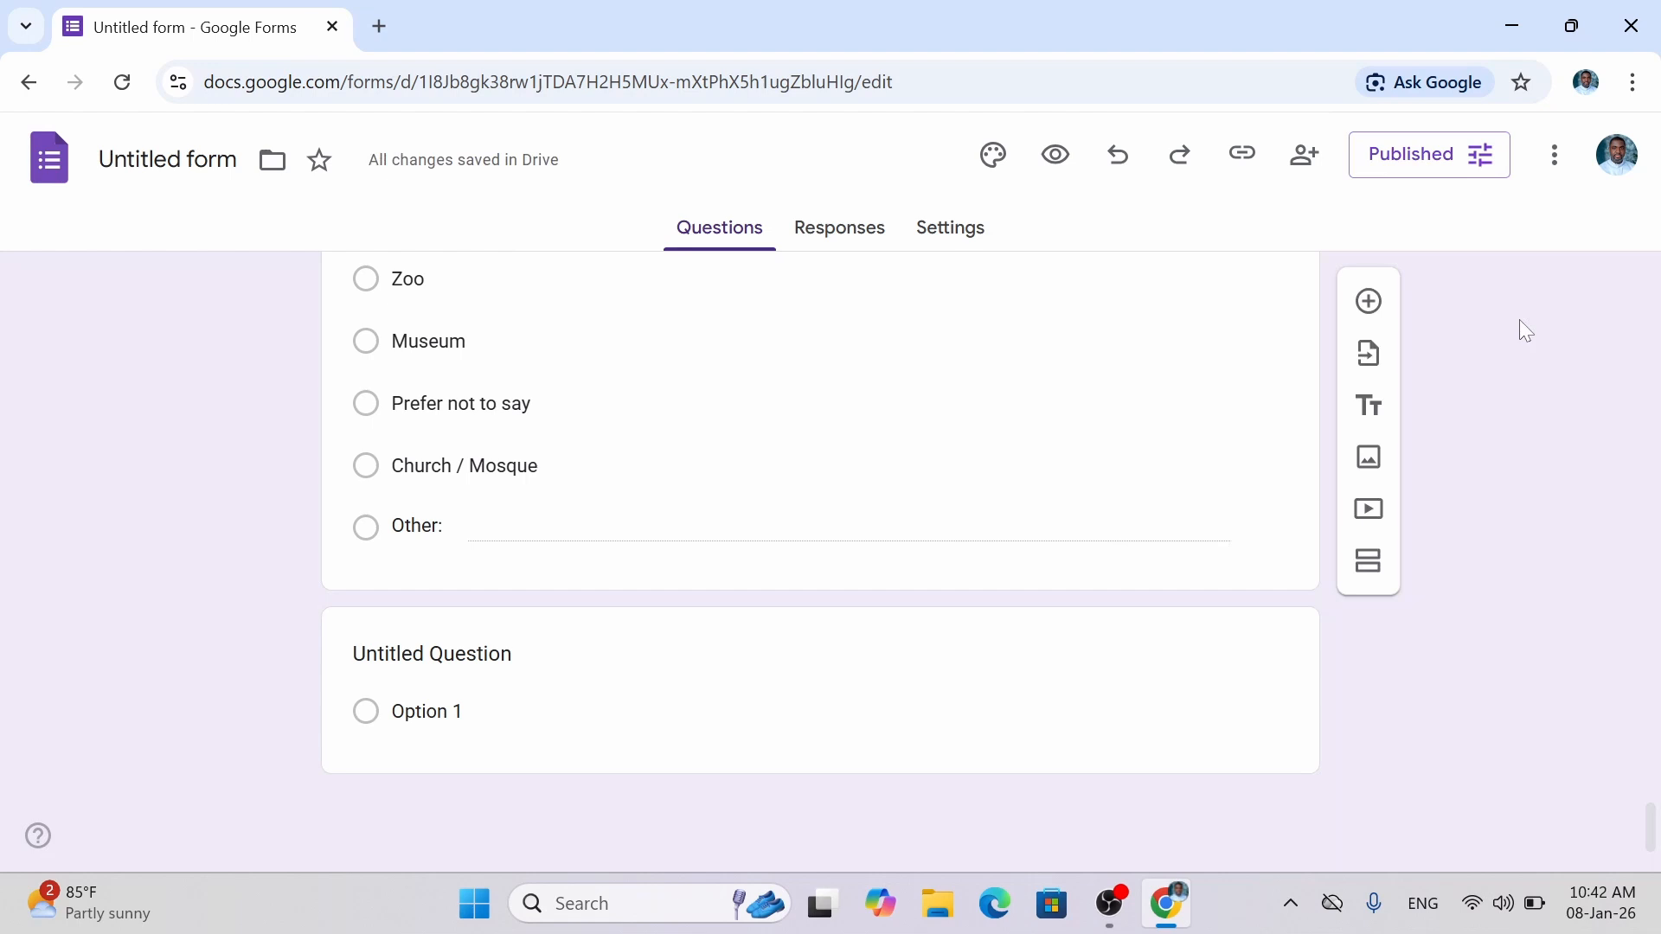
# Compare the shortened link, then copy the full-length responder link with Shorten URL off.
pyautogui.click(1243, 154)
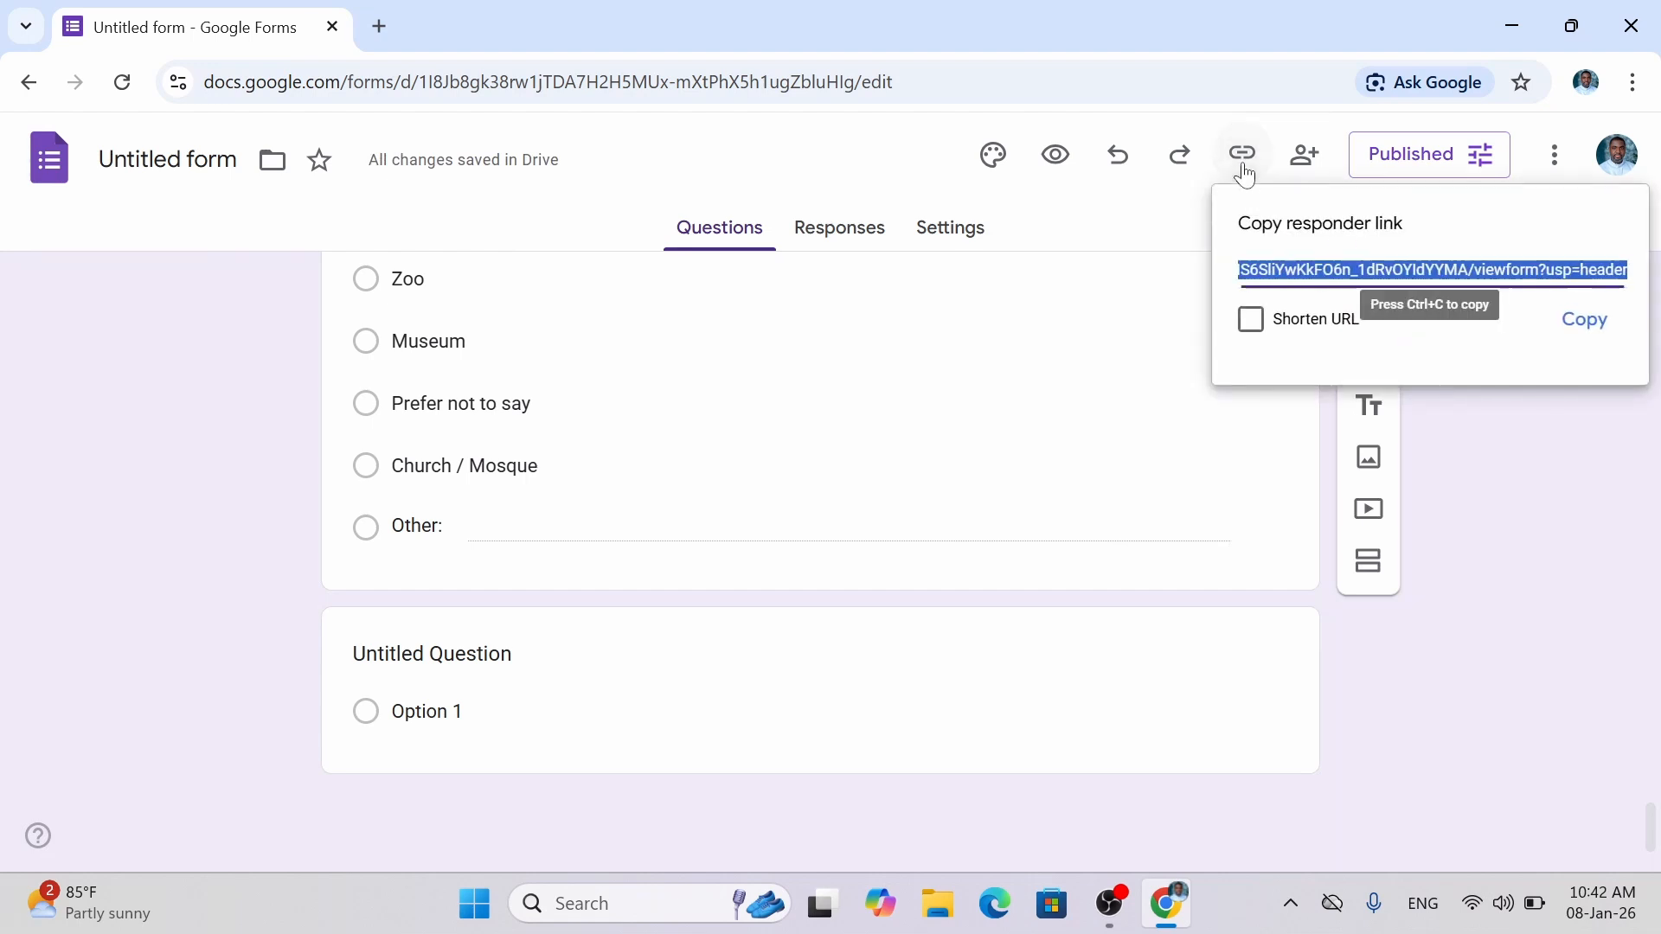
pyautogui.click(1493, 382)
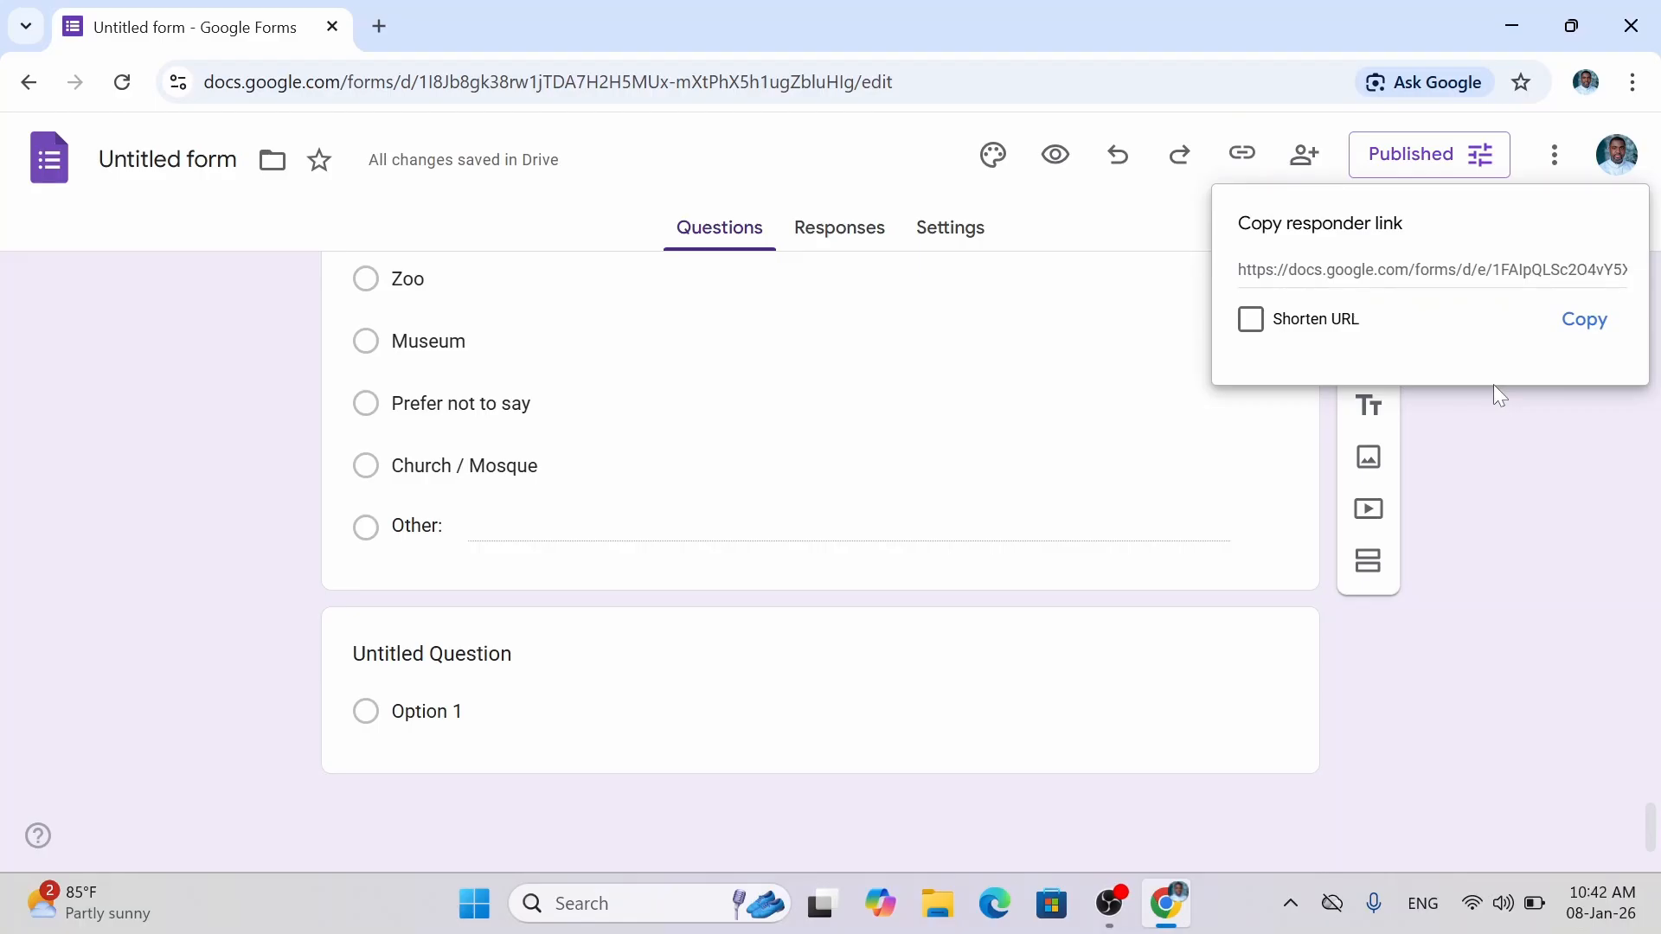
pyautogui.click(1605, 476)
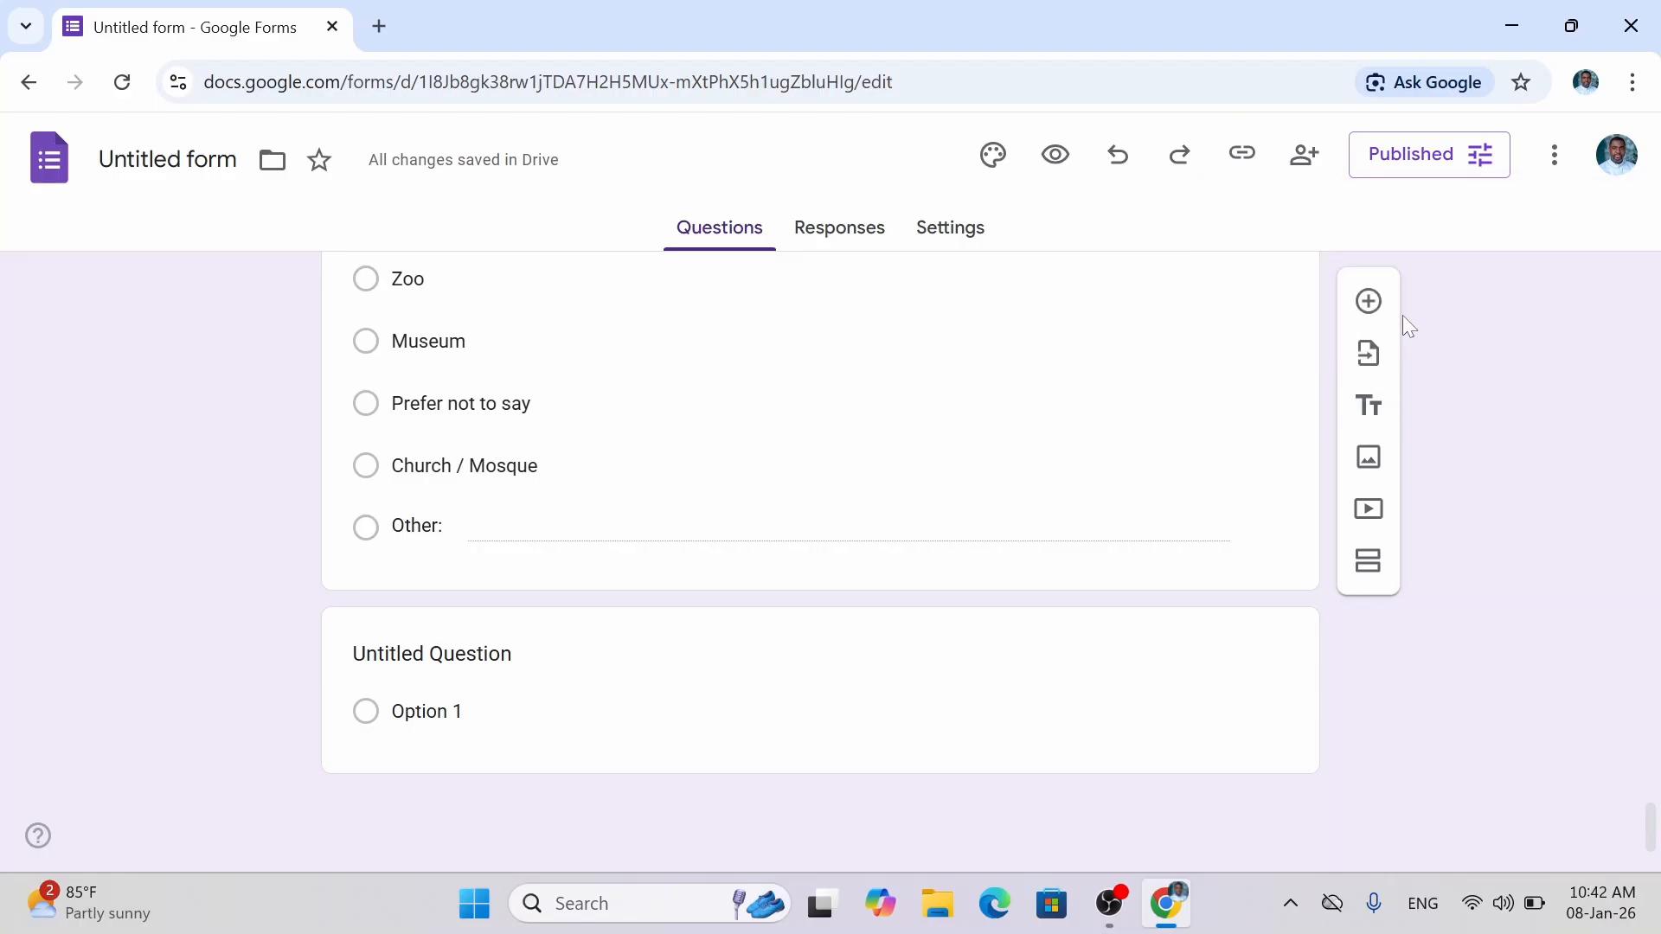
pyautogui.click(1248, 156)
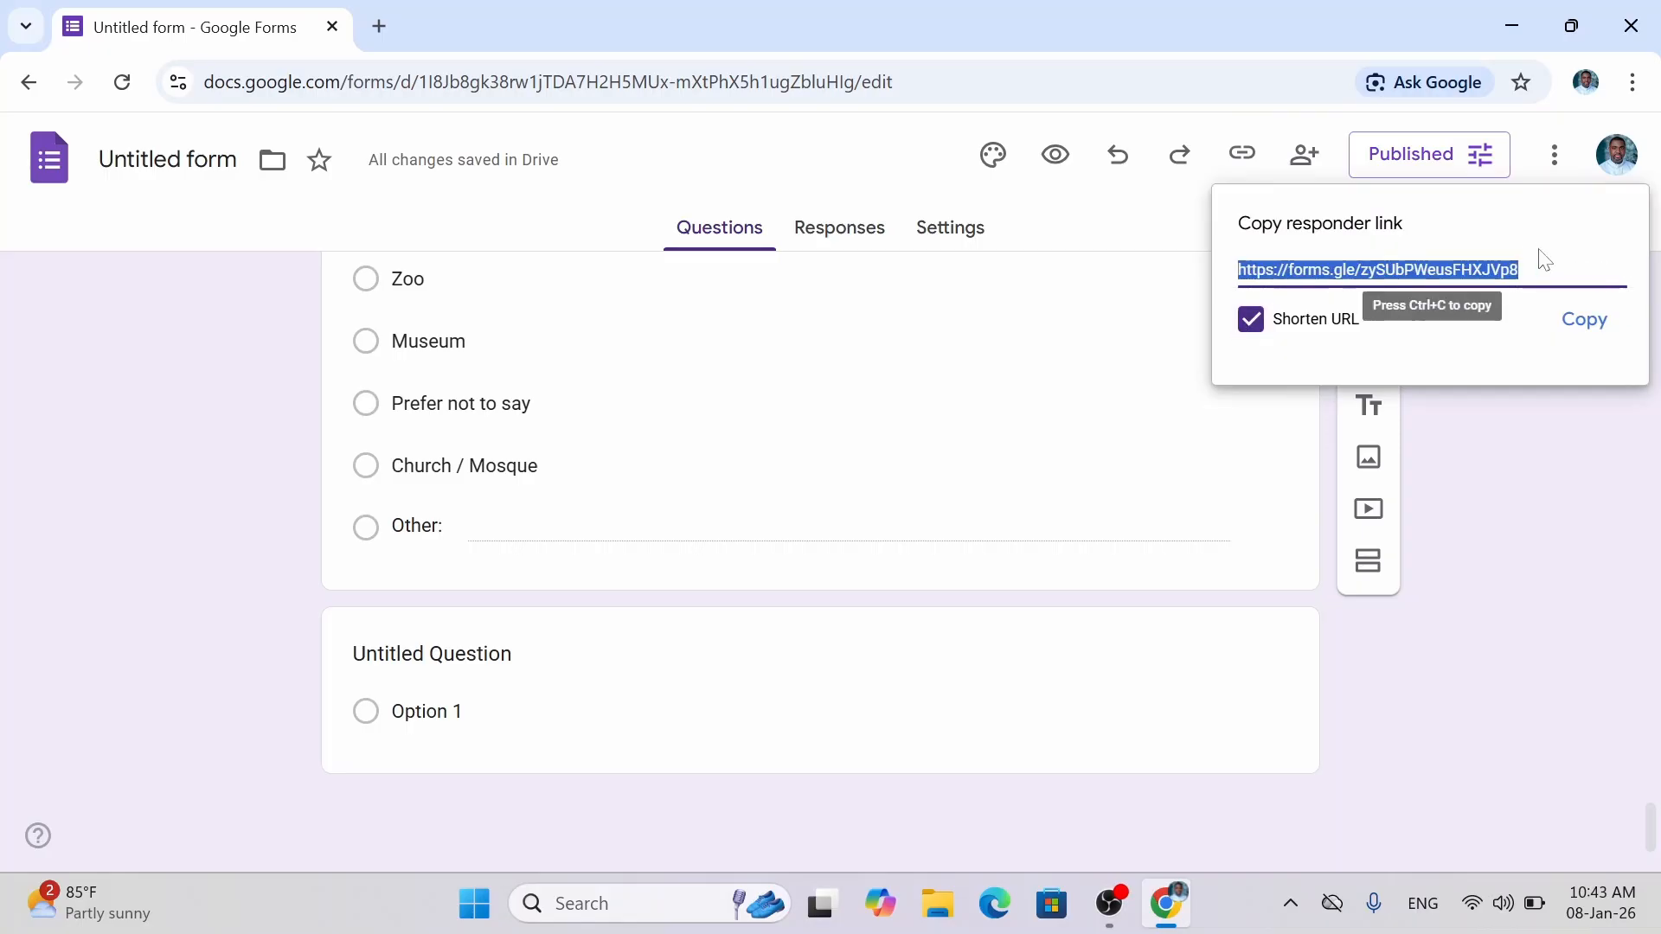
pyautogui.click(1250, 320)
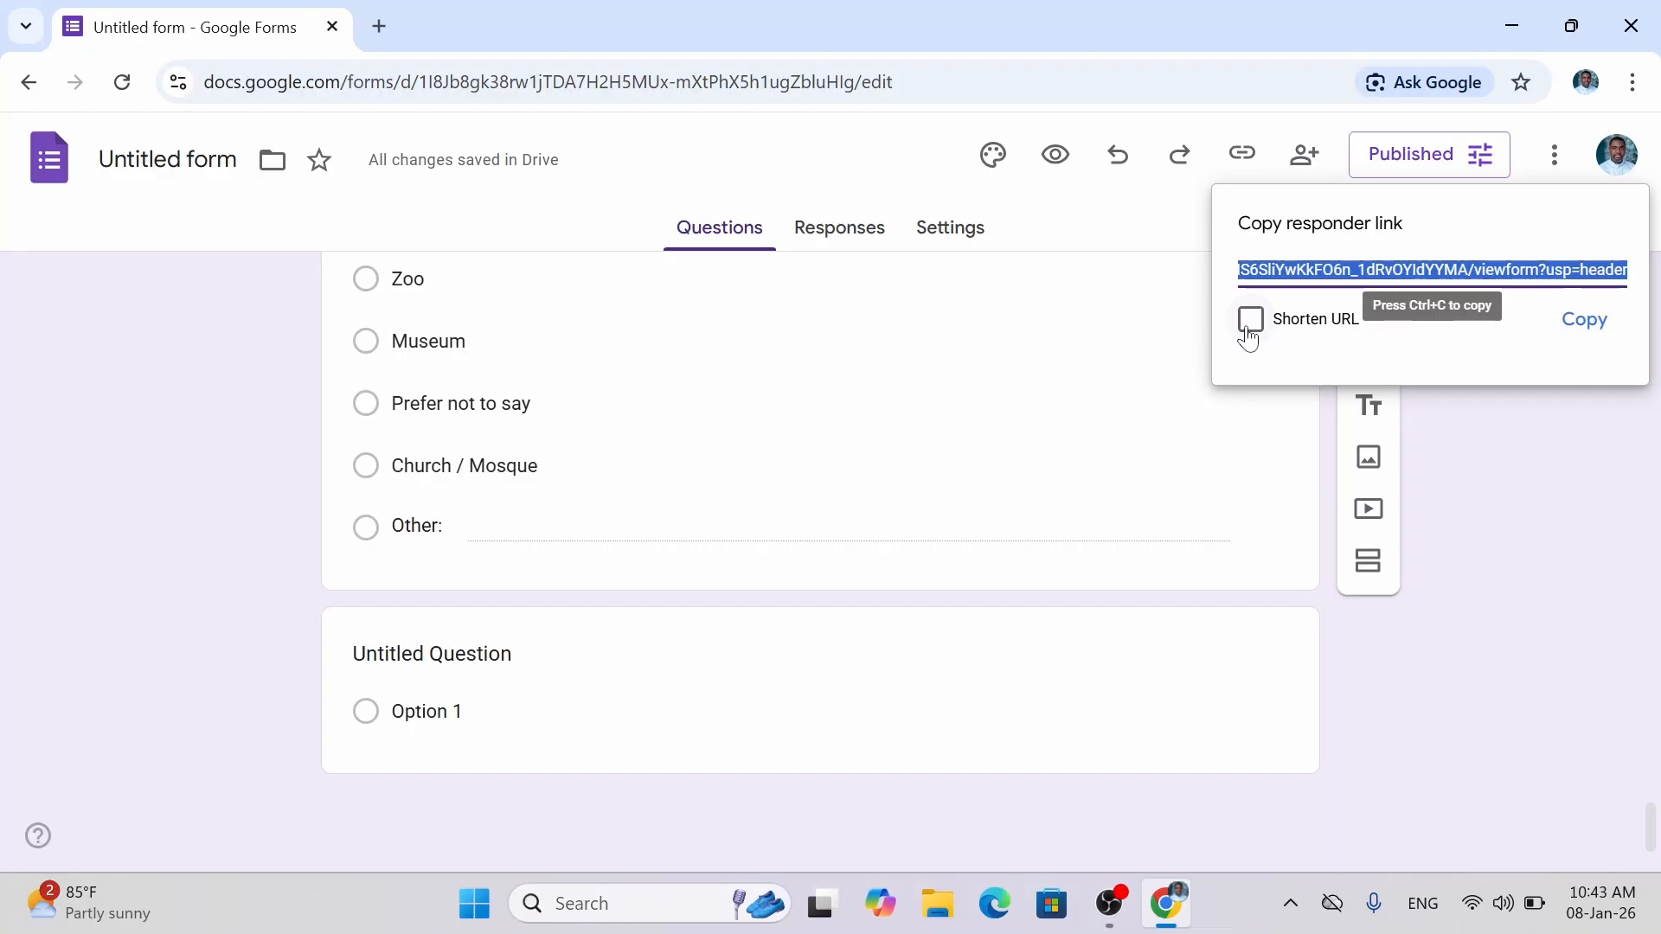
pyautogui.click(1251, 320)
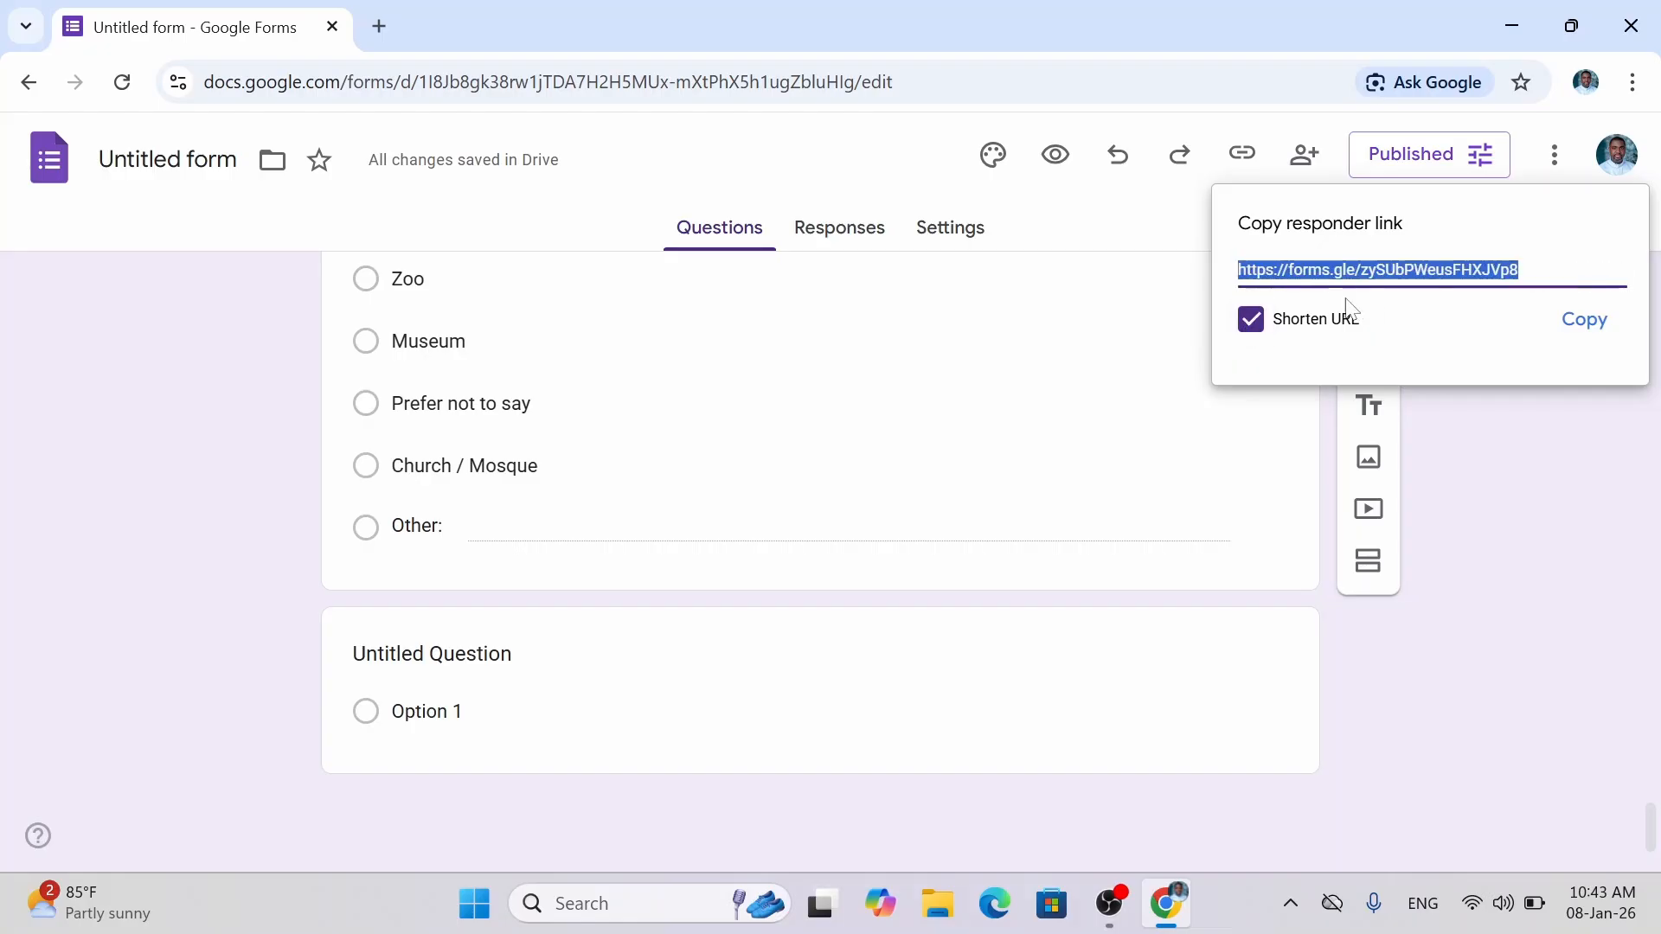
pyautogui.click(1251, 321)
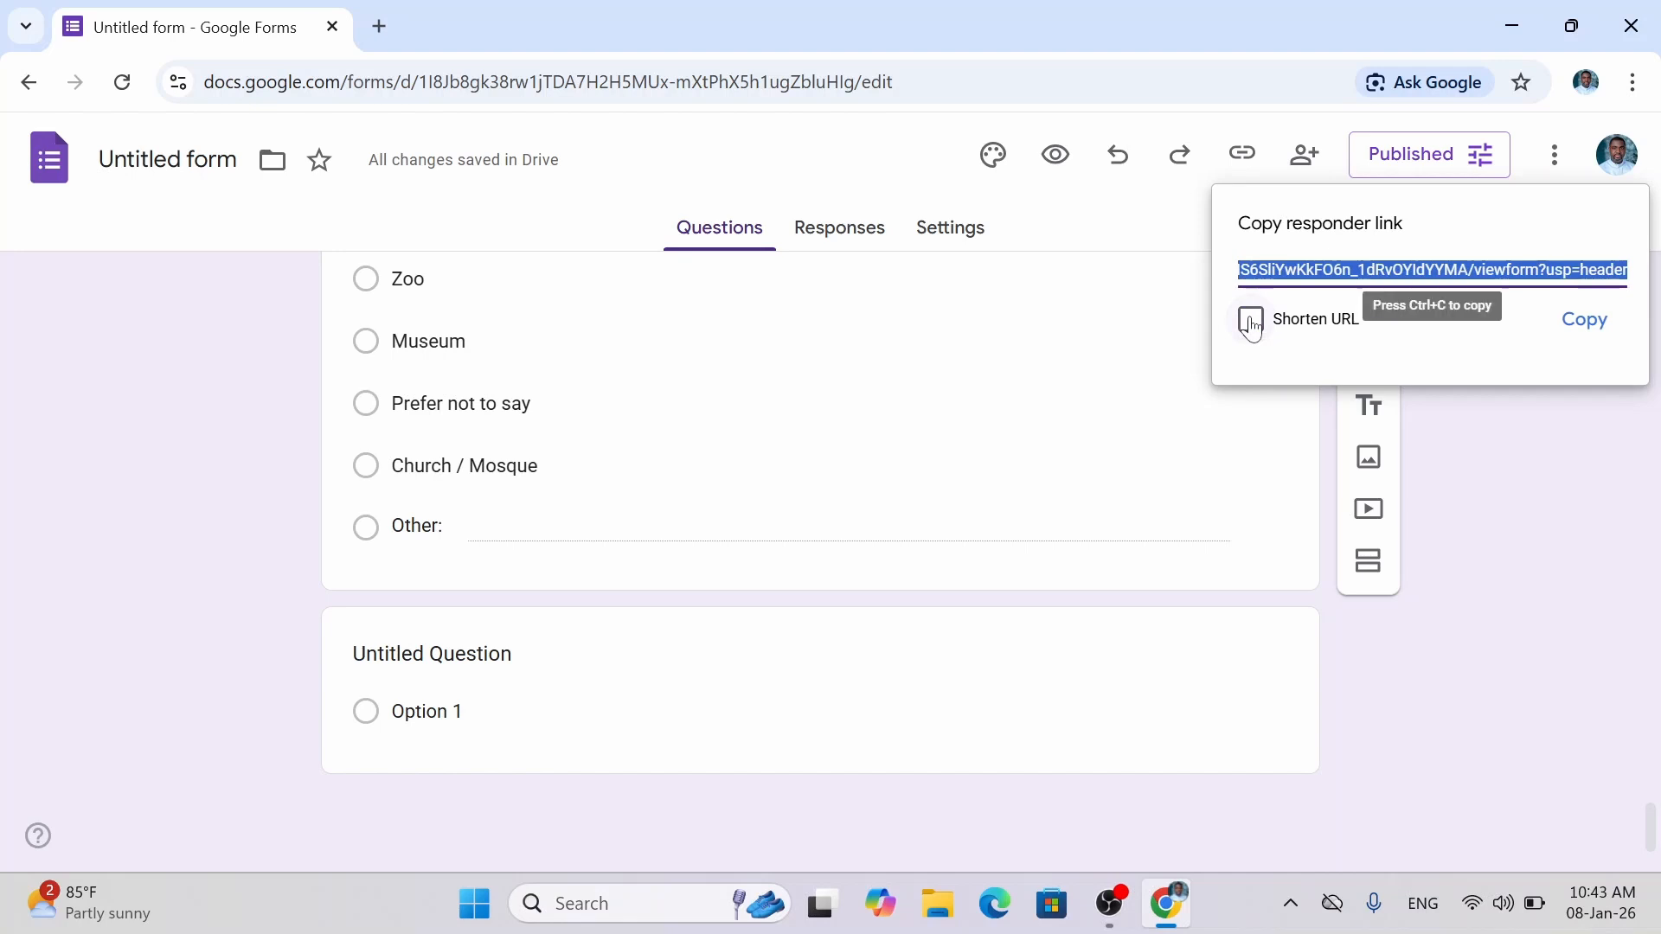
pyautogui.click(1270, 359)
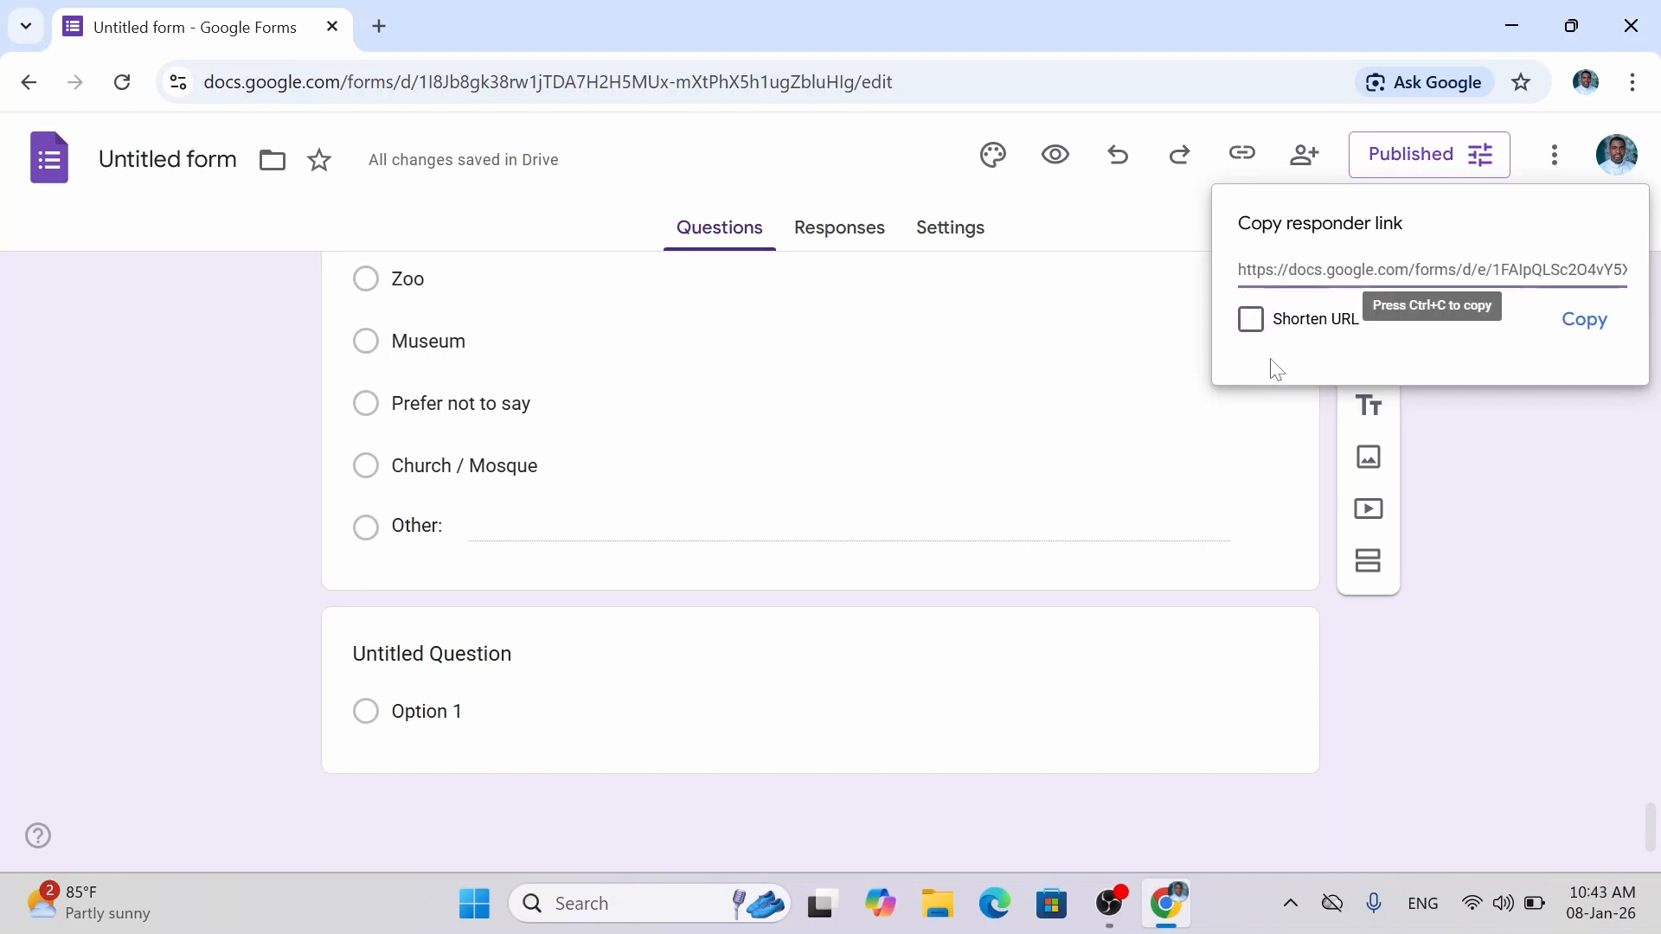
pyautogui.click(1583, 325)
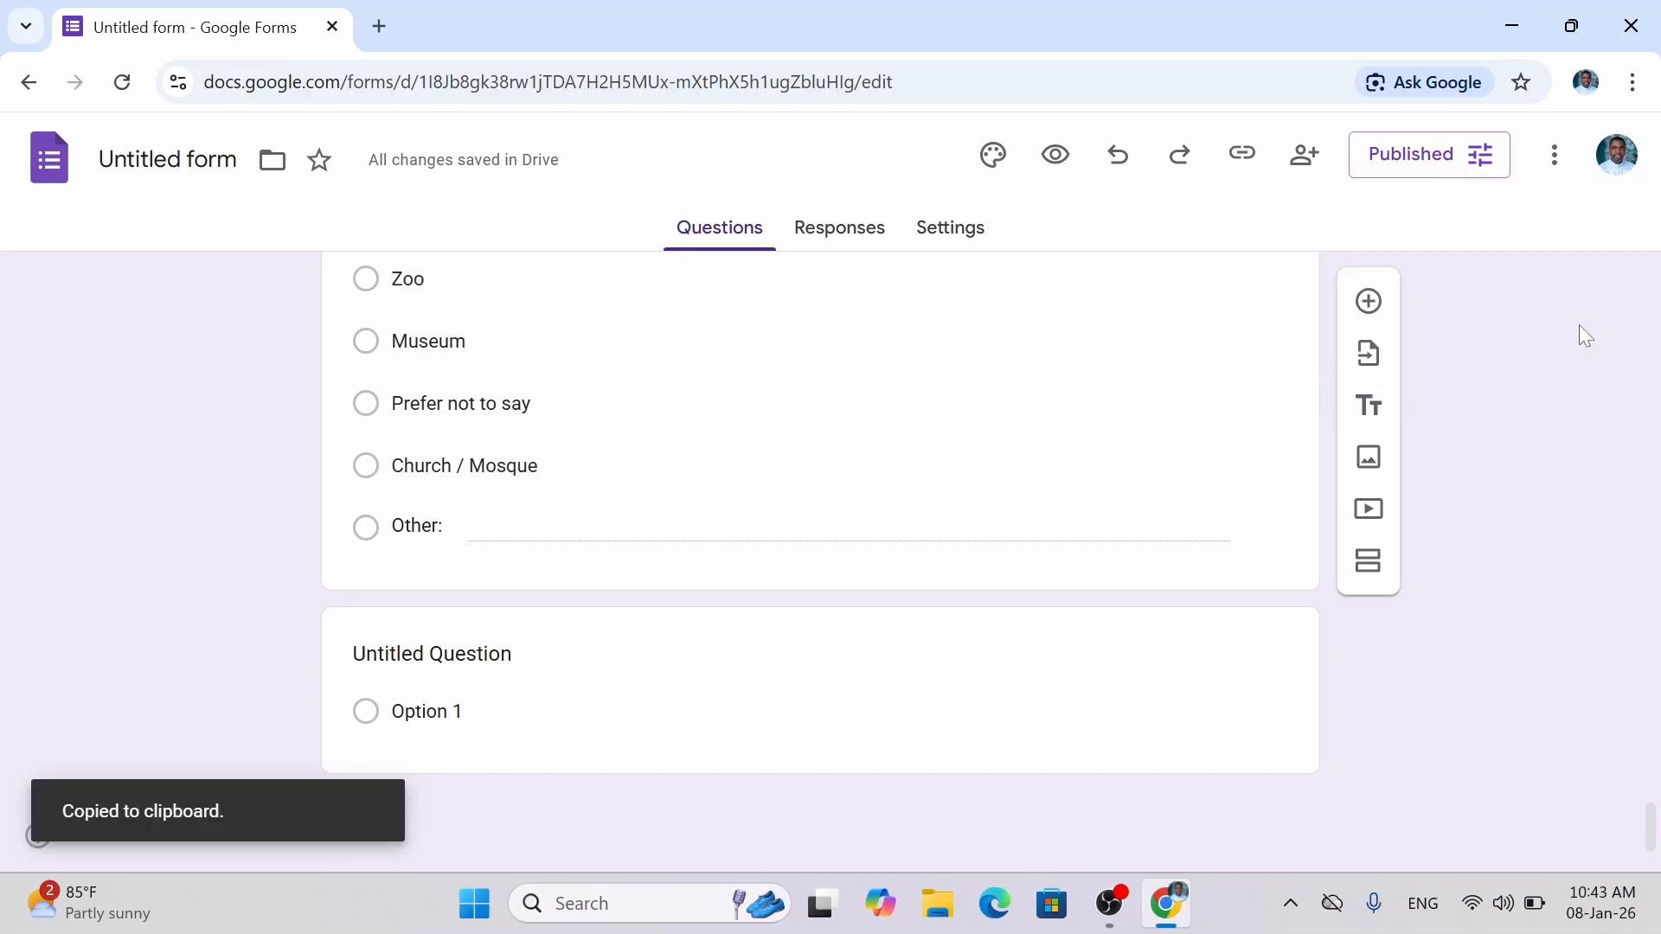
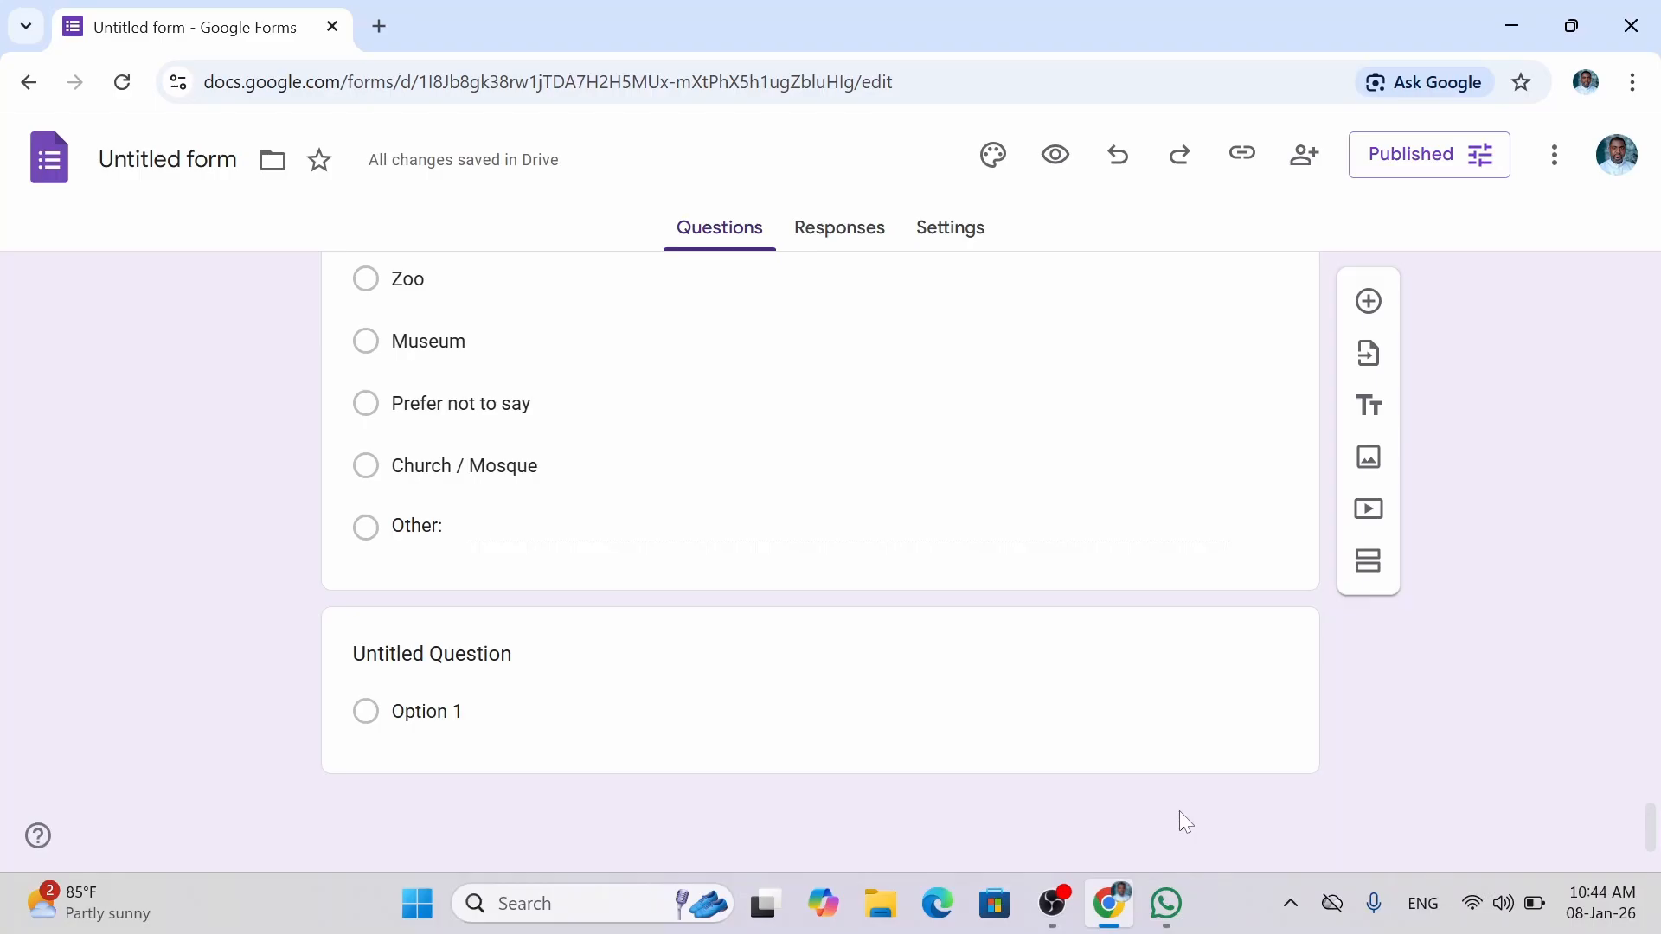
# Bring the WhatsApp desktop app to the front from the taskbar.
pyautogui.click(1166, 905)
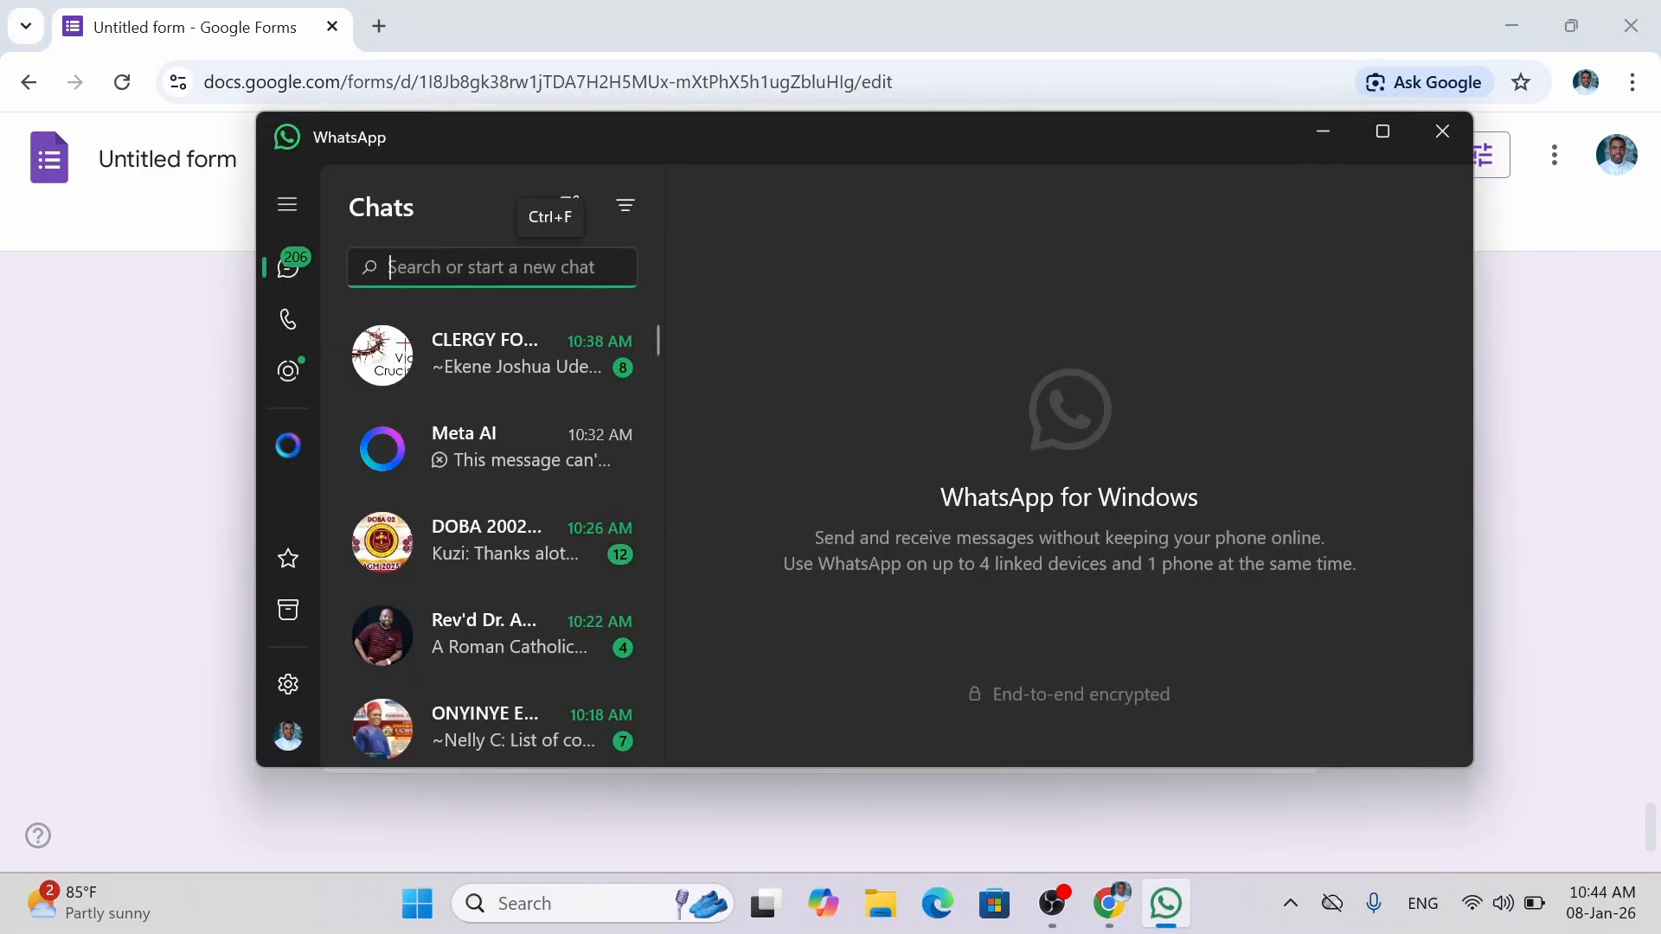
# Search 'Data', open the Data Analytics - SPECIAL group, and paste the form's viewform link.
pyautogui.write('D')
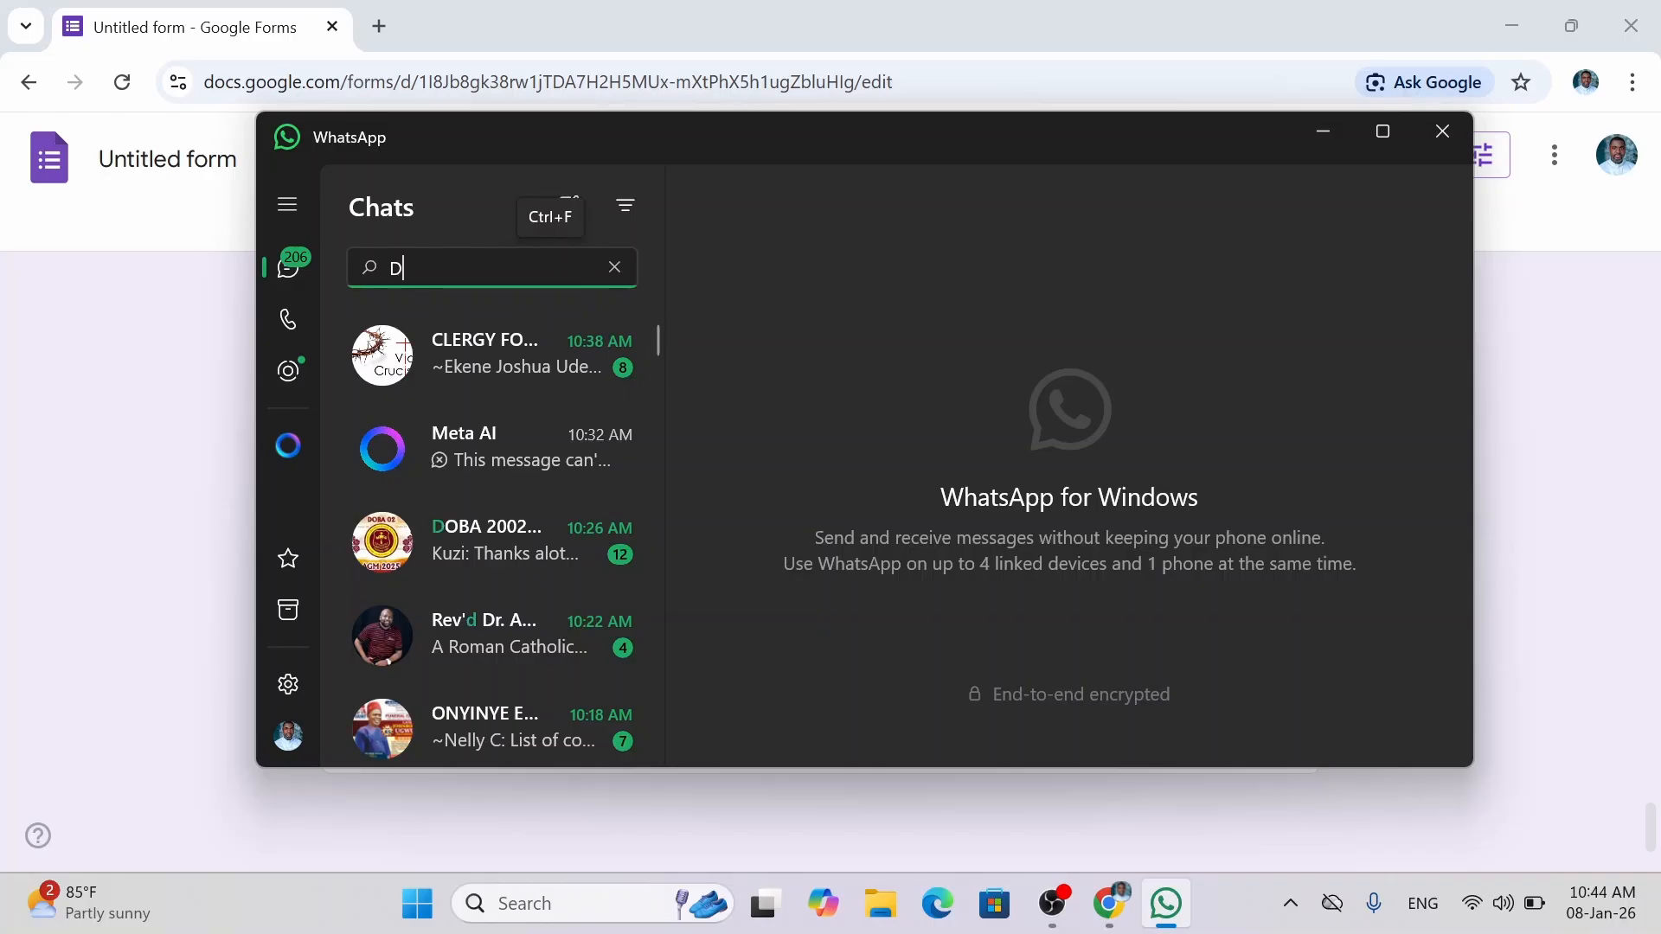
pyautogui.write('ata')
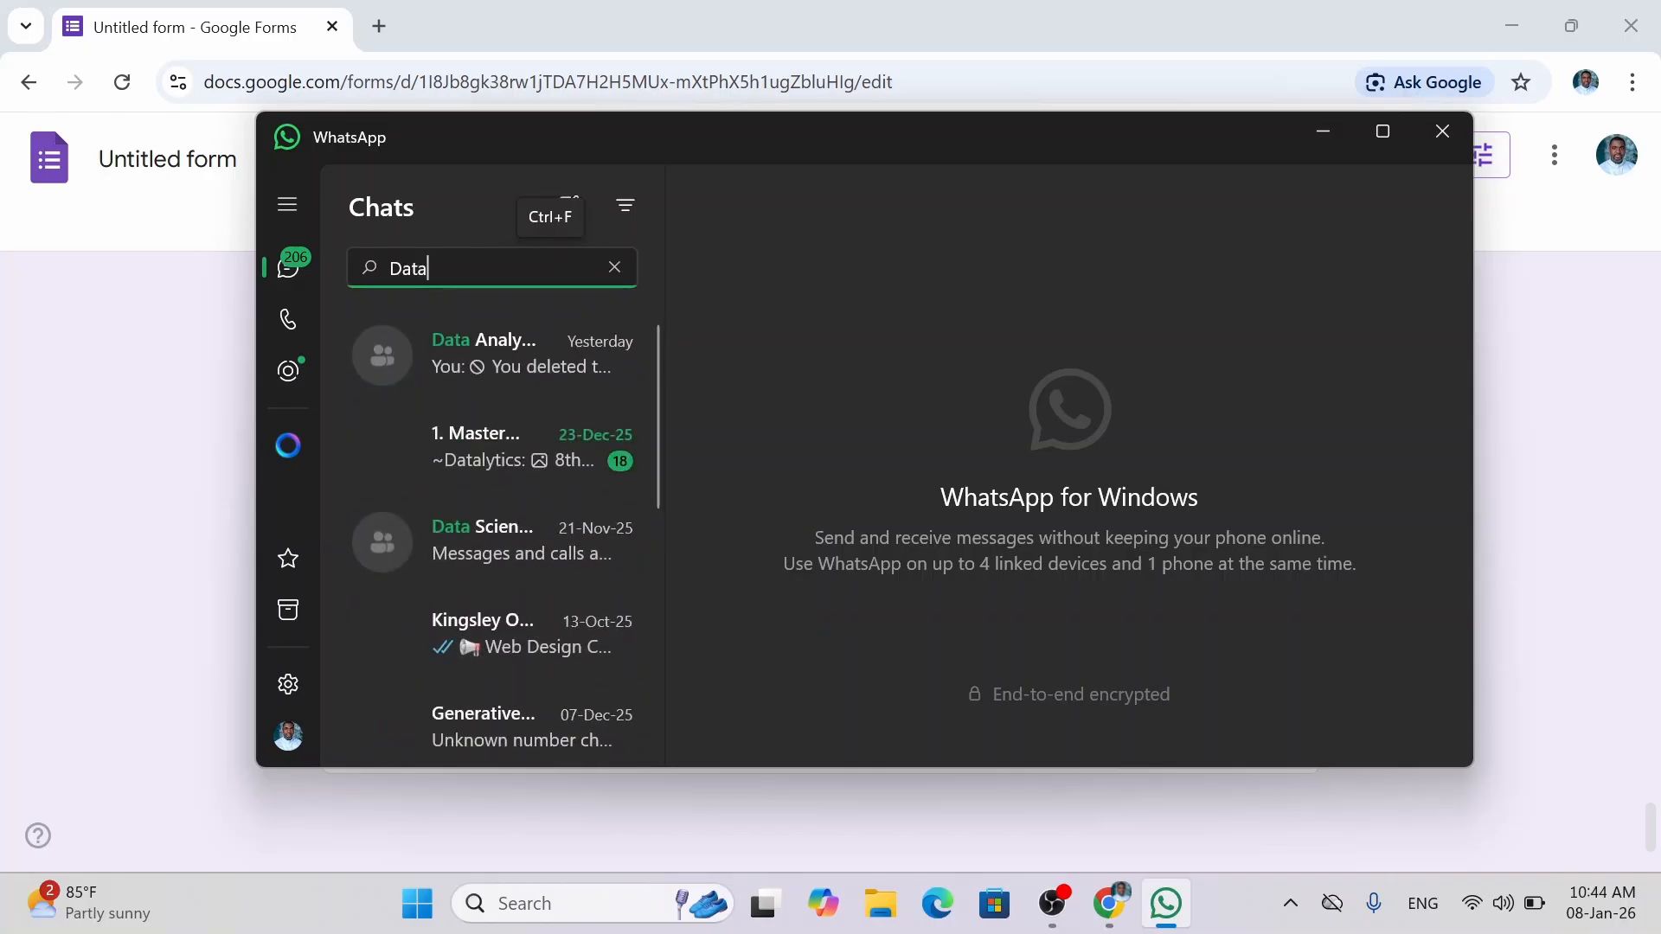
pyautogui.click(548, 356)
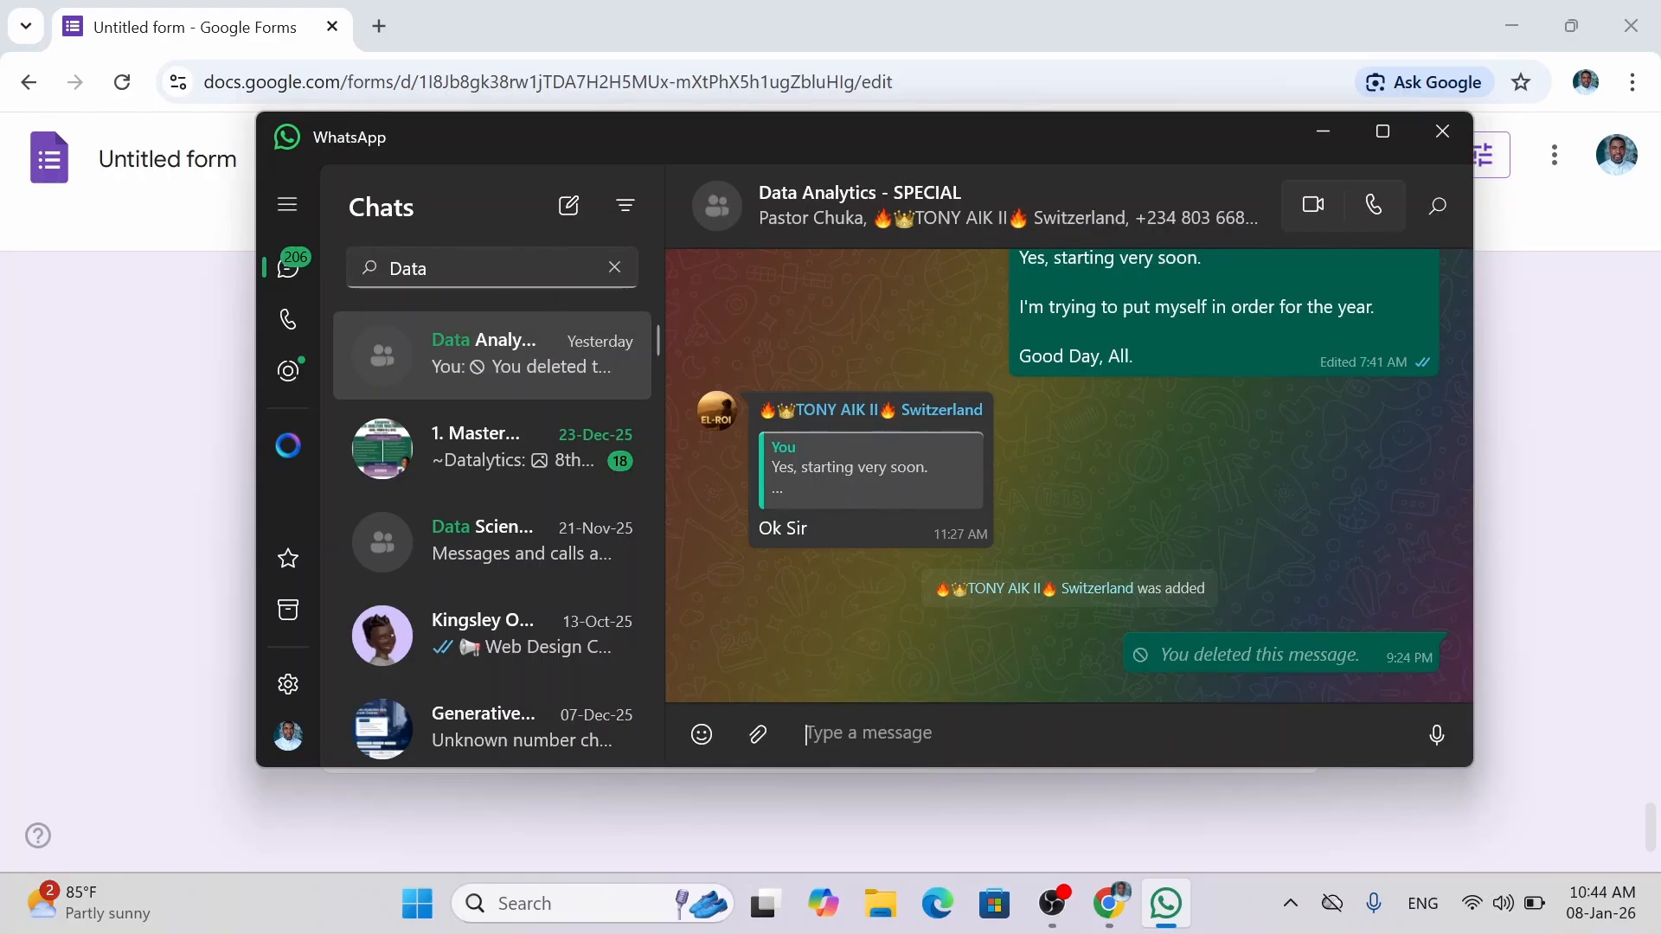
pyautogui.write('https://docs.google.com/forms/d/e/1FAIpQLSc2O4vY5X2tuYHhE1GjF6aMS6SliYwKkFO6n_1dRvOYIdYYMA/viewform?usp=header')
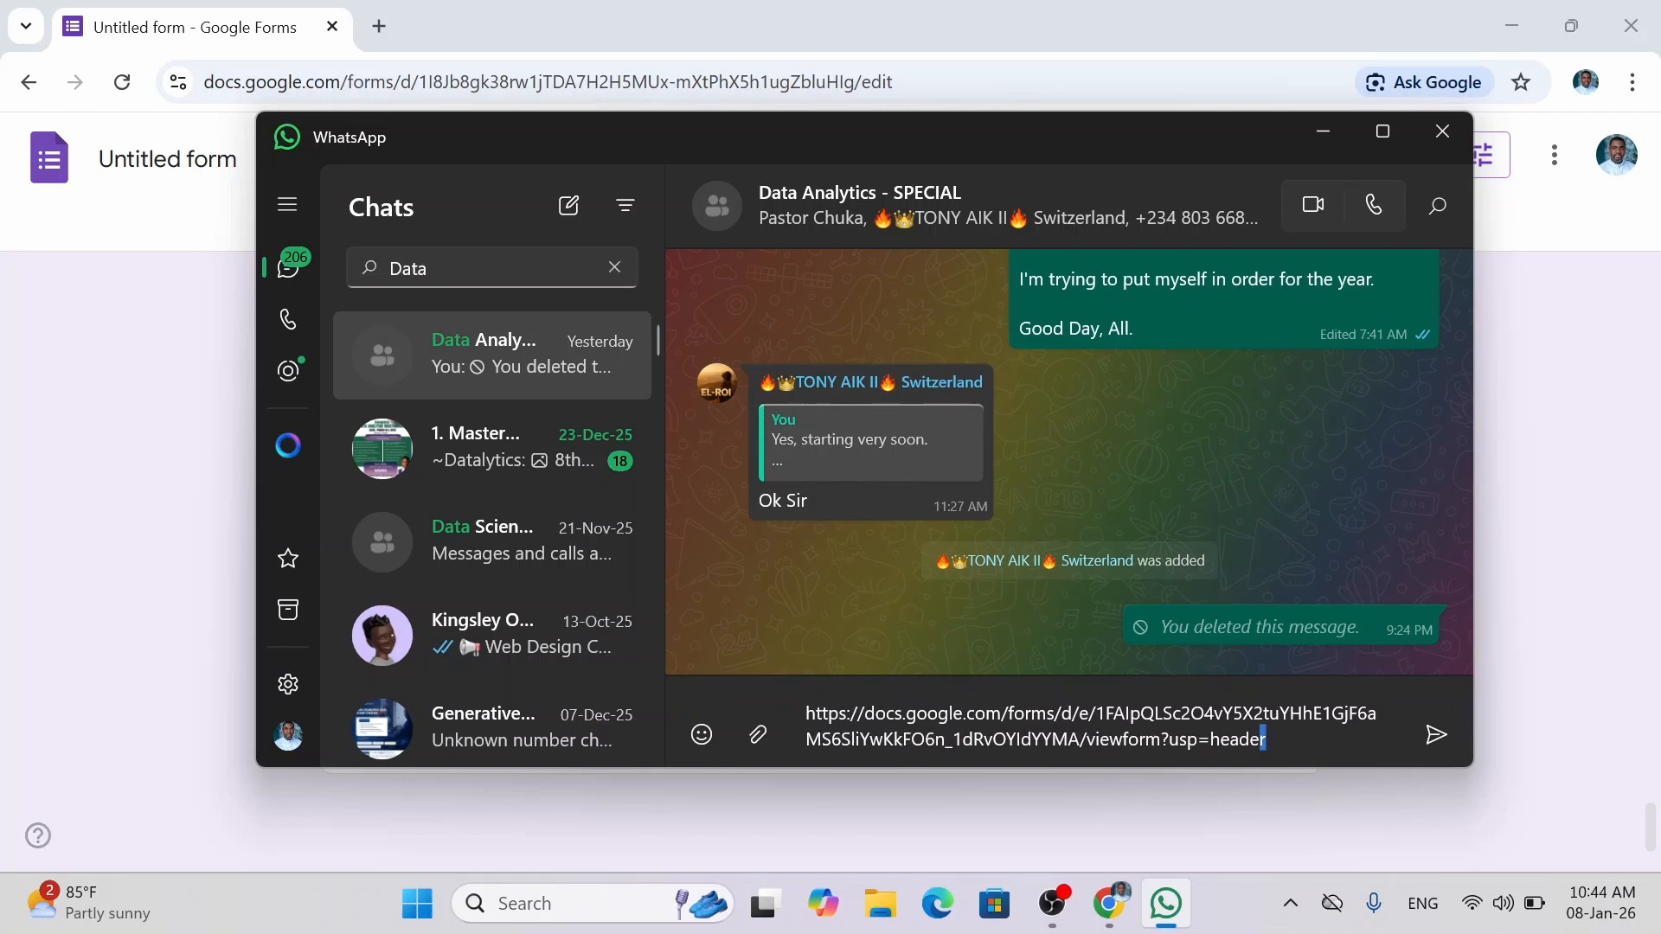
pyautogui.hotkey('shift', 'Home')
pyautogui.hotkey('shift', 'Up')
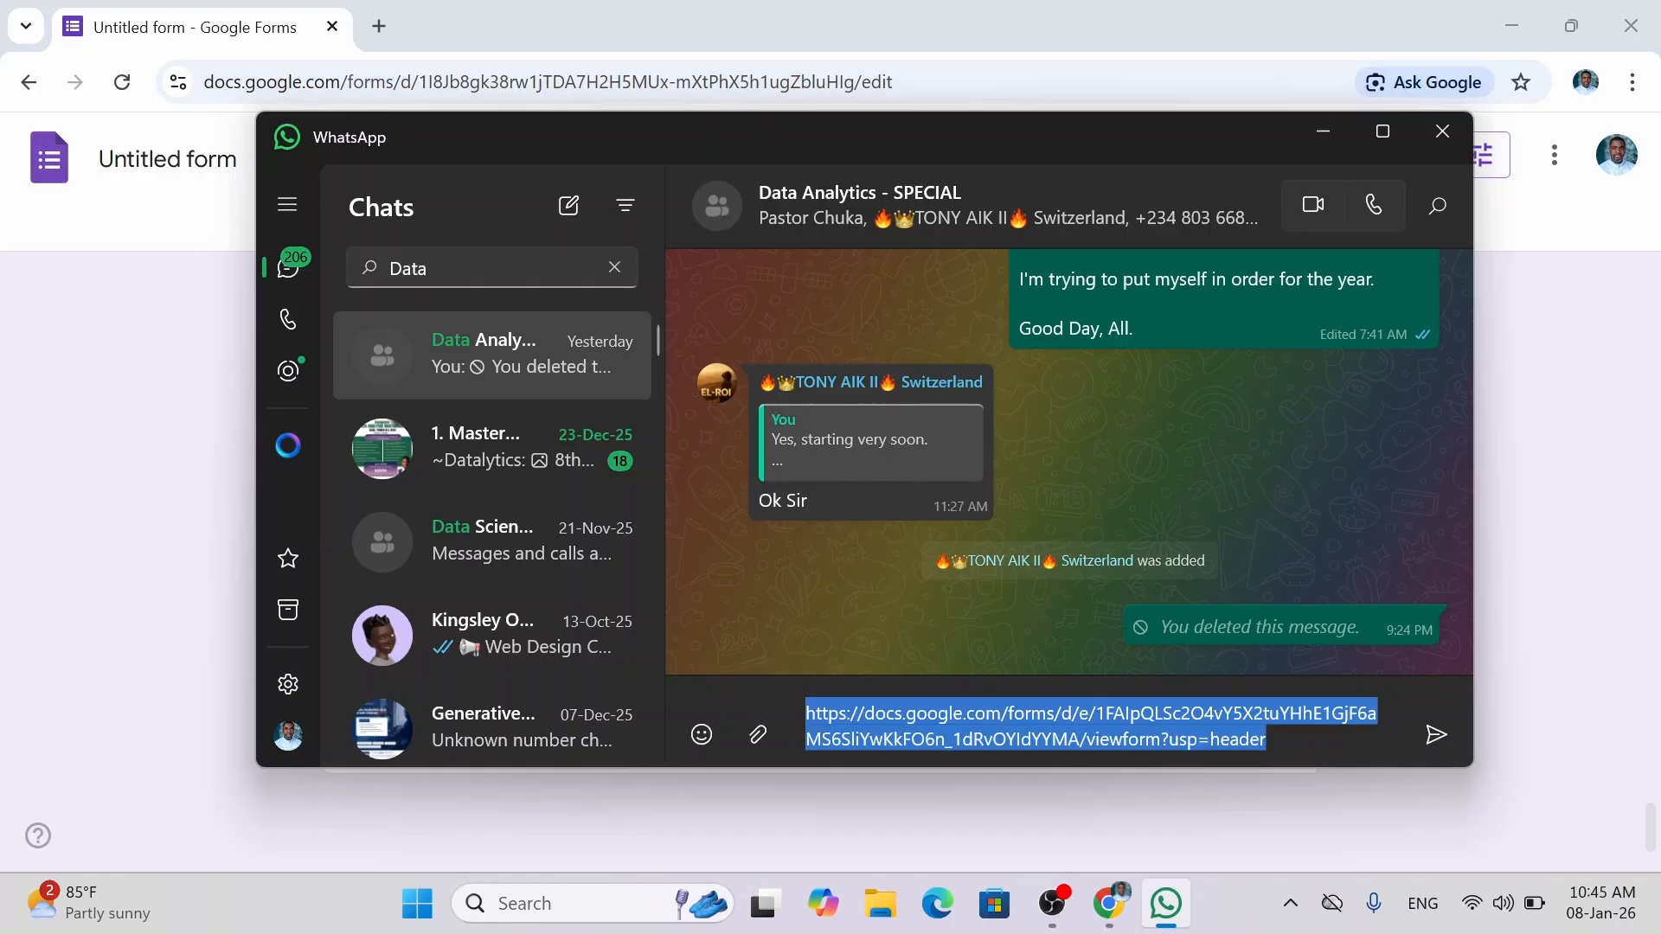
pyautogui.press('Right')
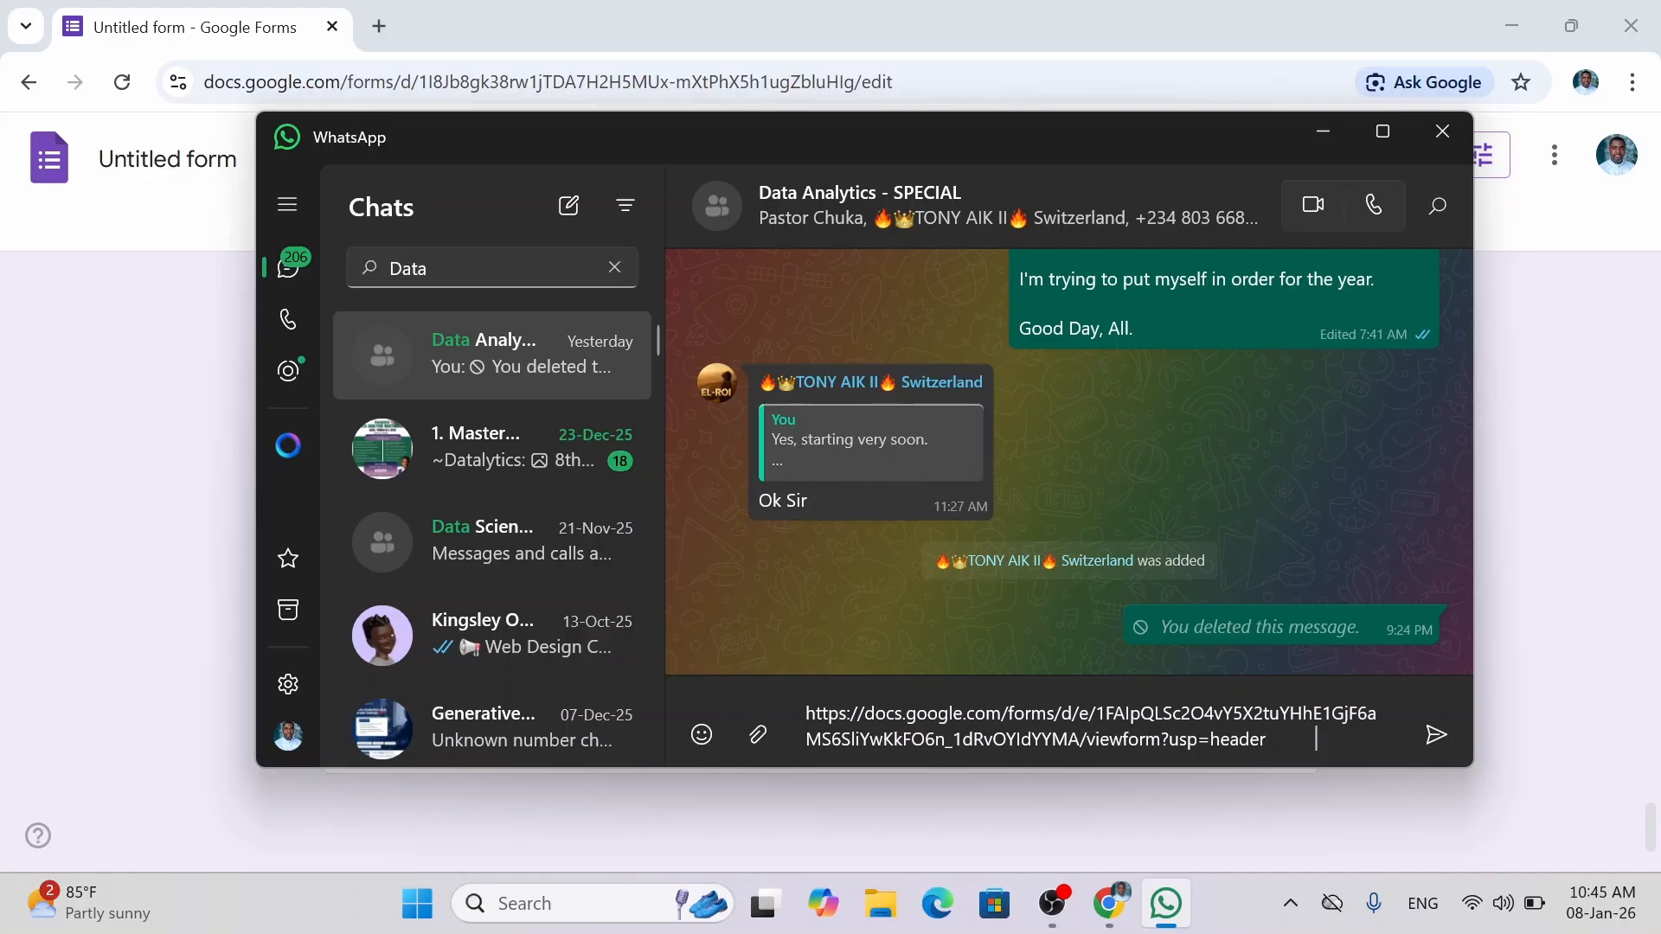
# Send the link with 'PLEASE HELP FILL THIS FORM TO ENABLE US RUN OUR ANALYSIS. THANKS.' and minimize WhatsApp.
pyautogui.write('PLEASE ')
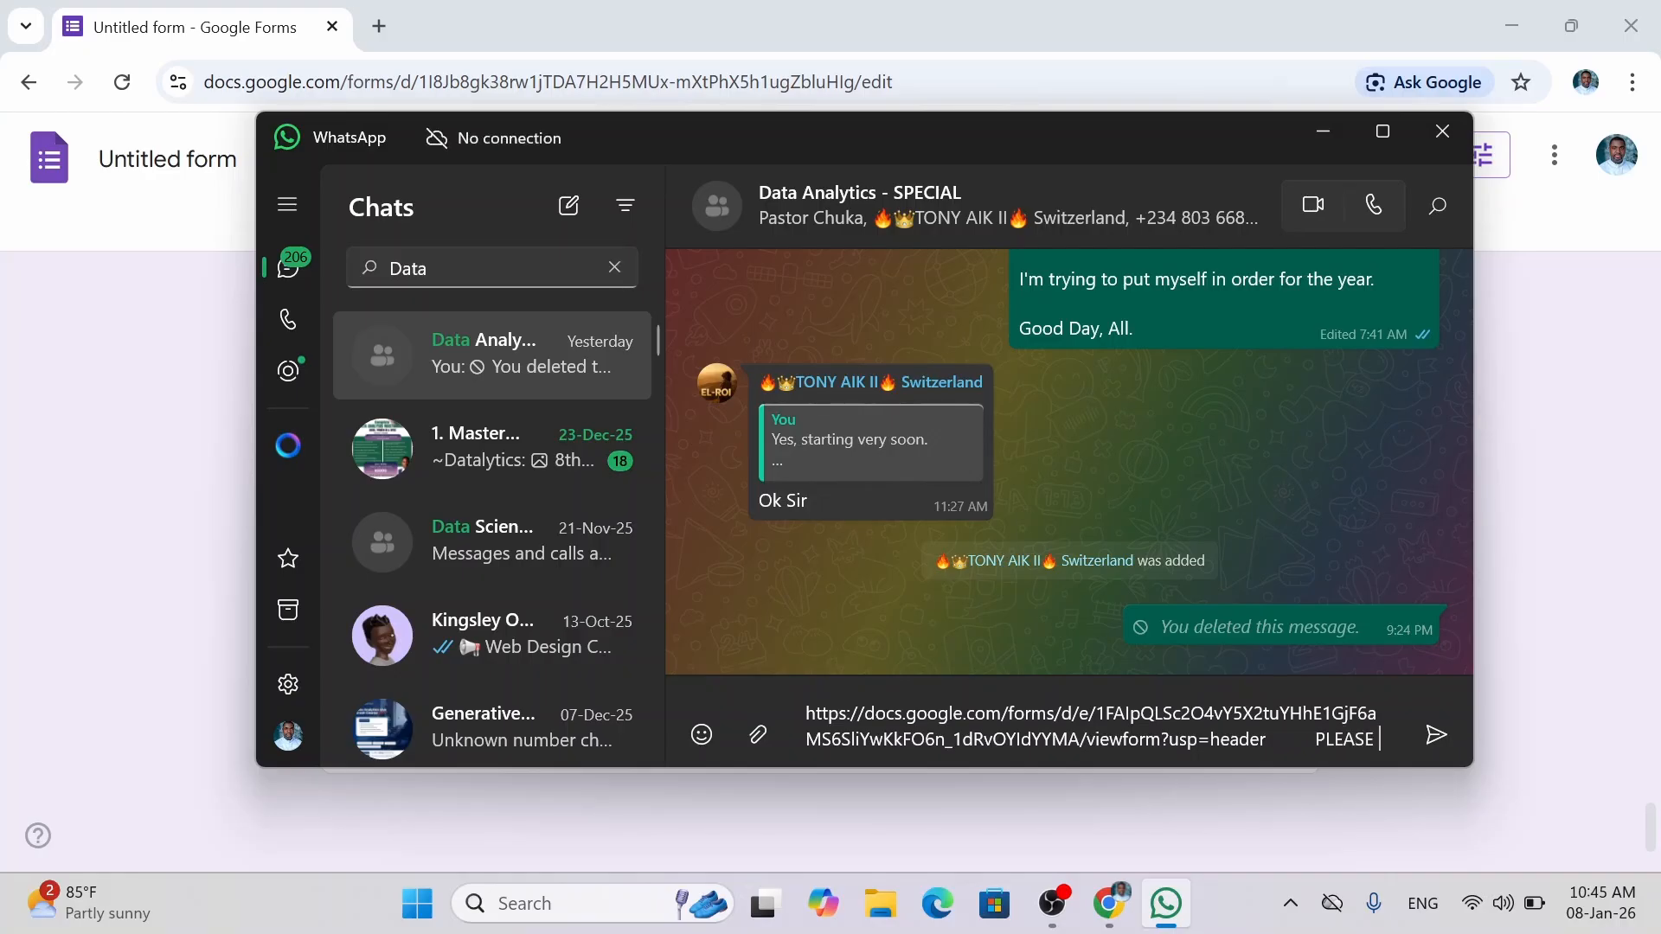
pyautogui.write('HELP')
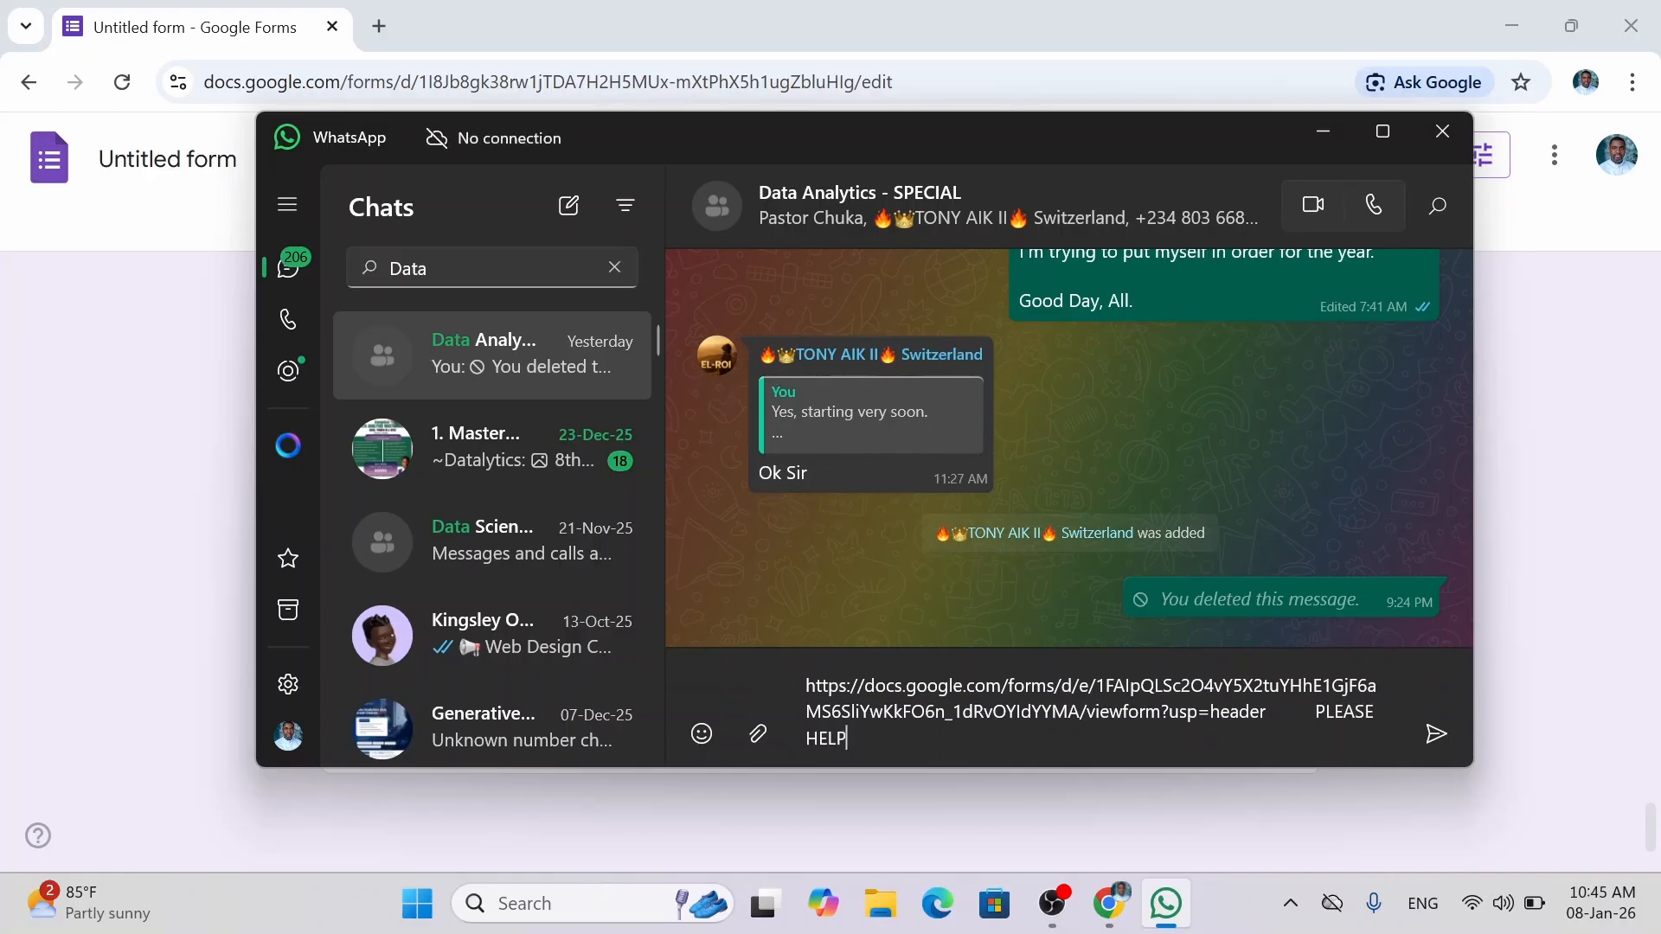
pyautogui.write(' FILL THIS ')
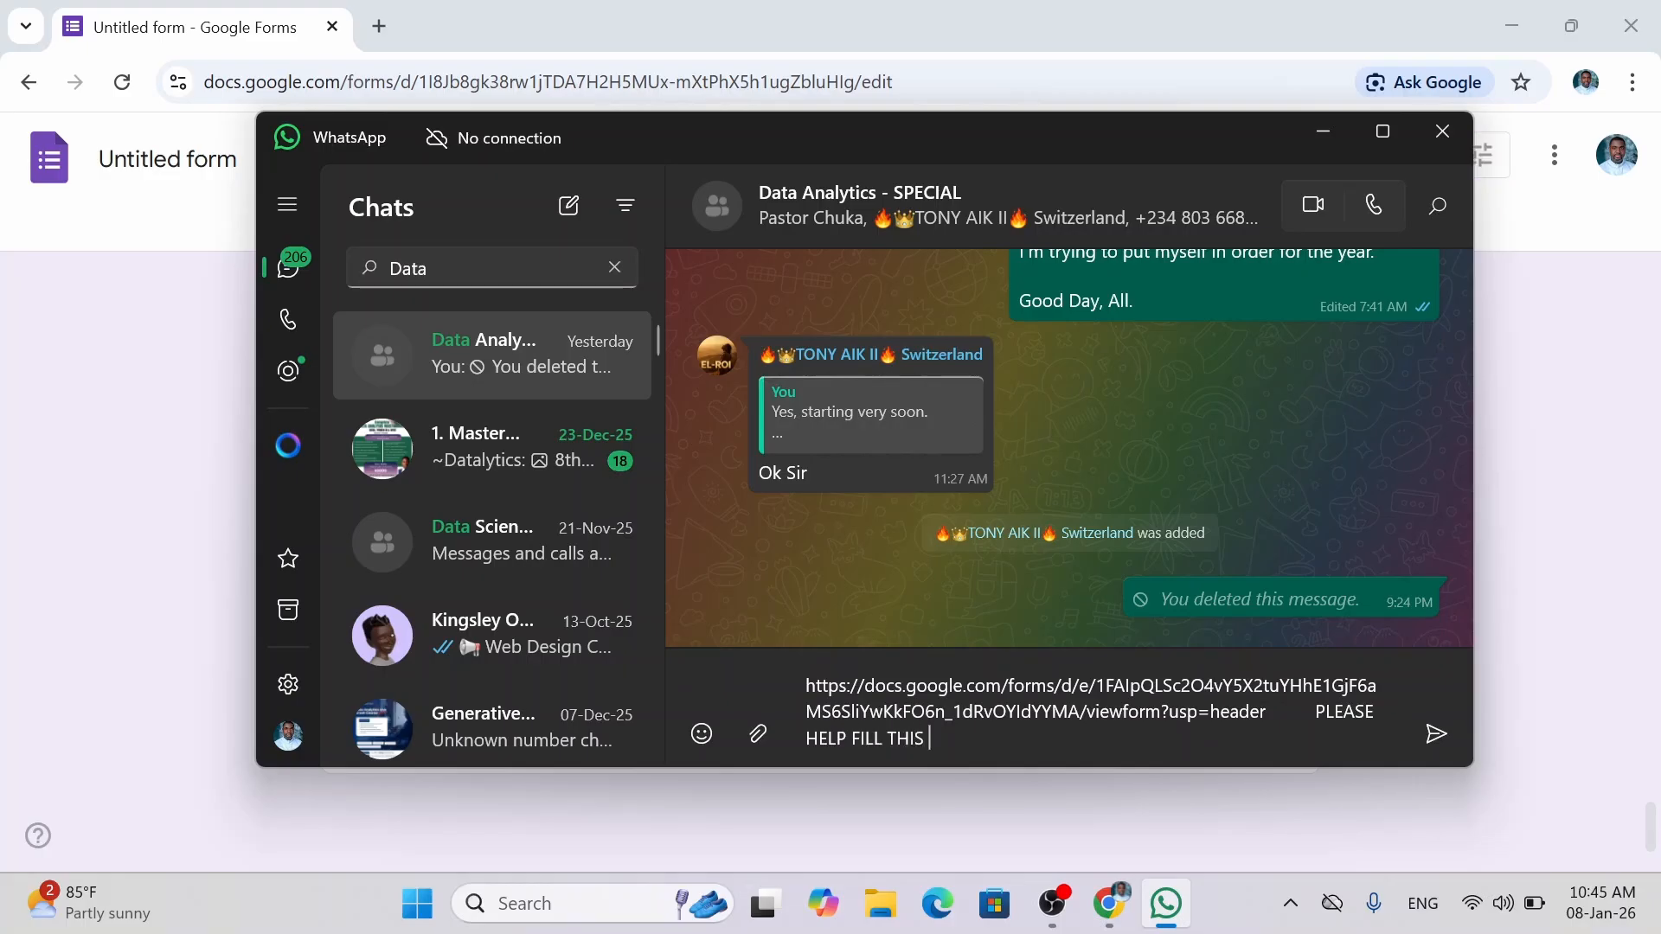
pyautogui.write('FORM TO ENABLE US ')
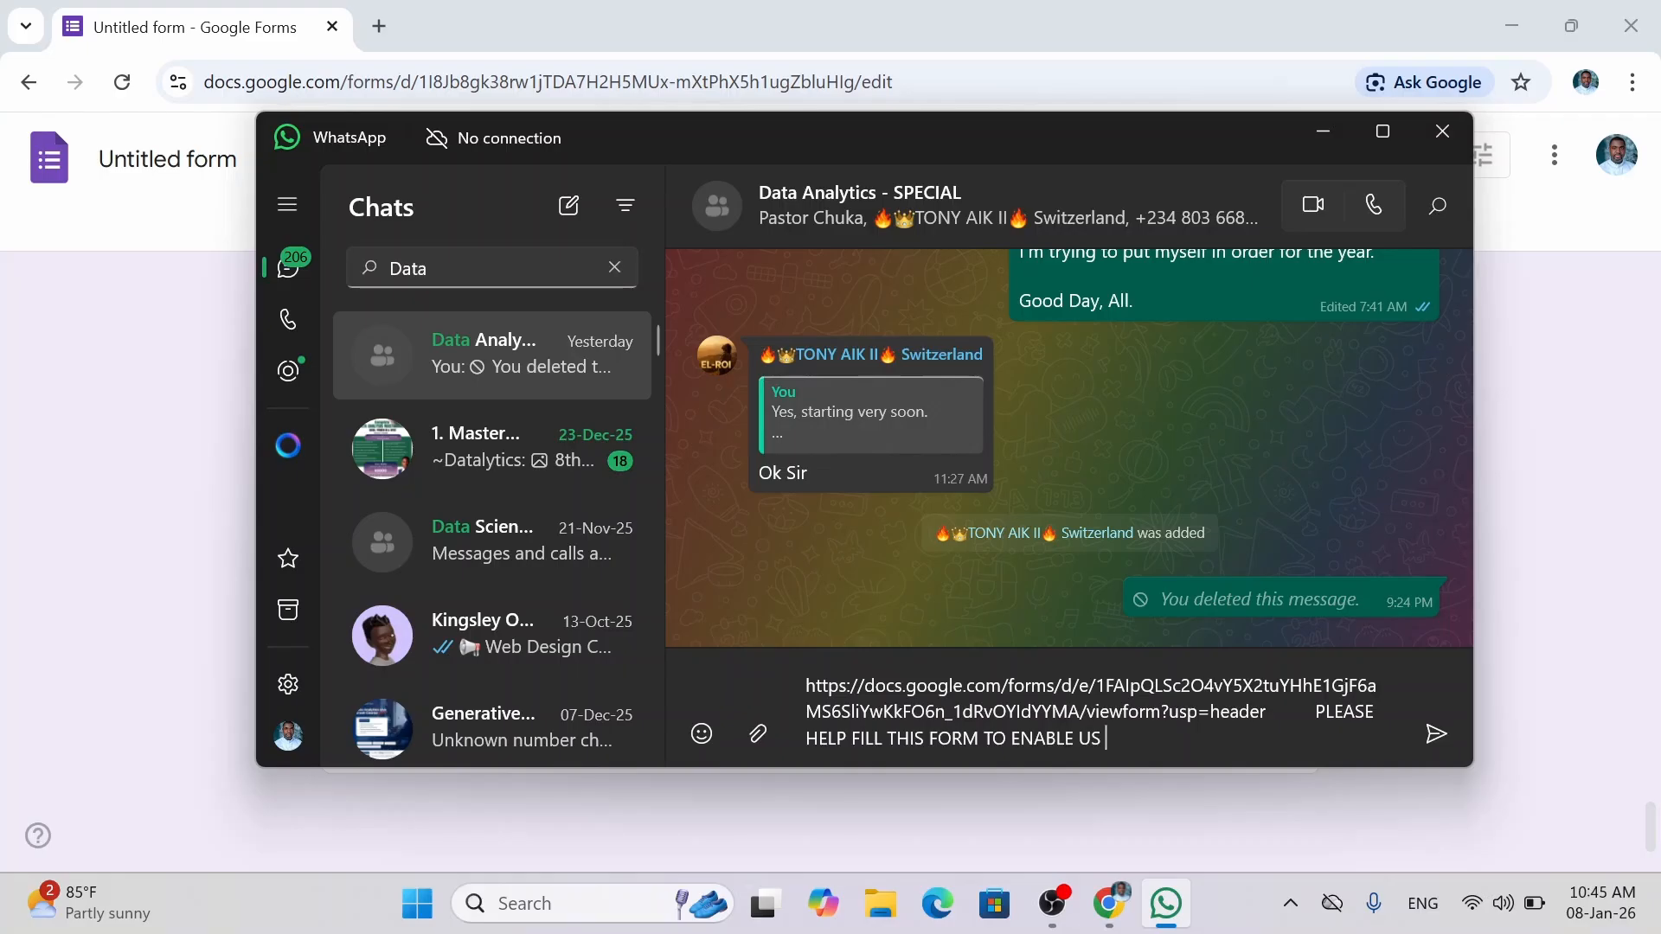
pyautogui.write('RUN OUR A')
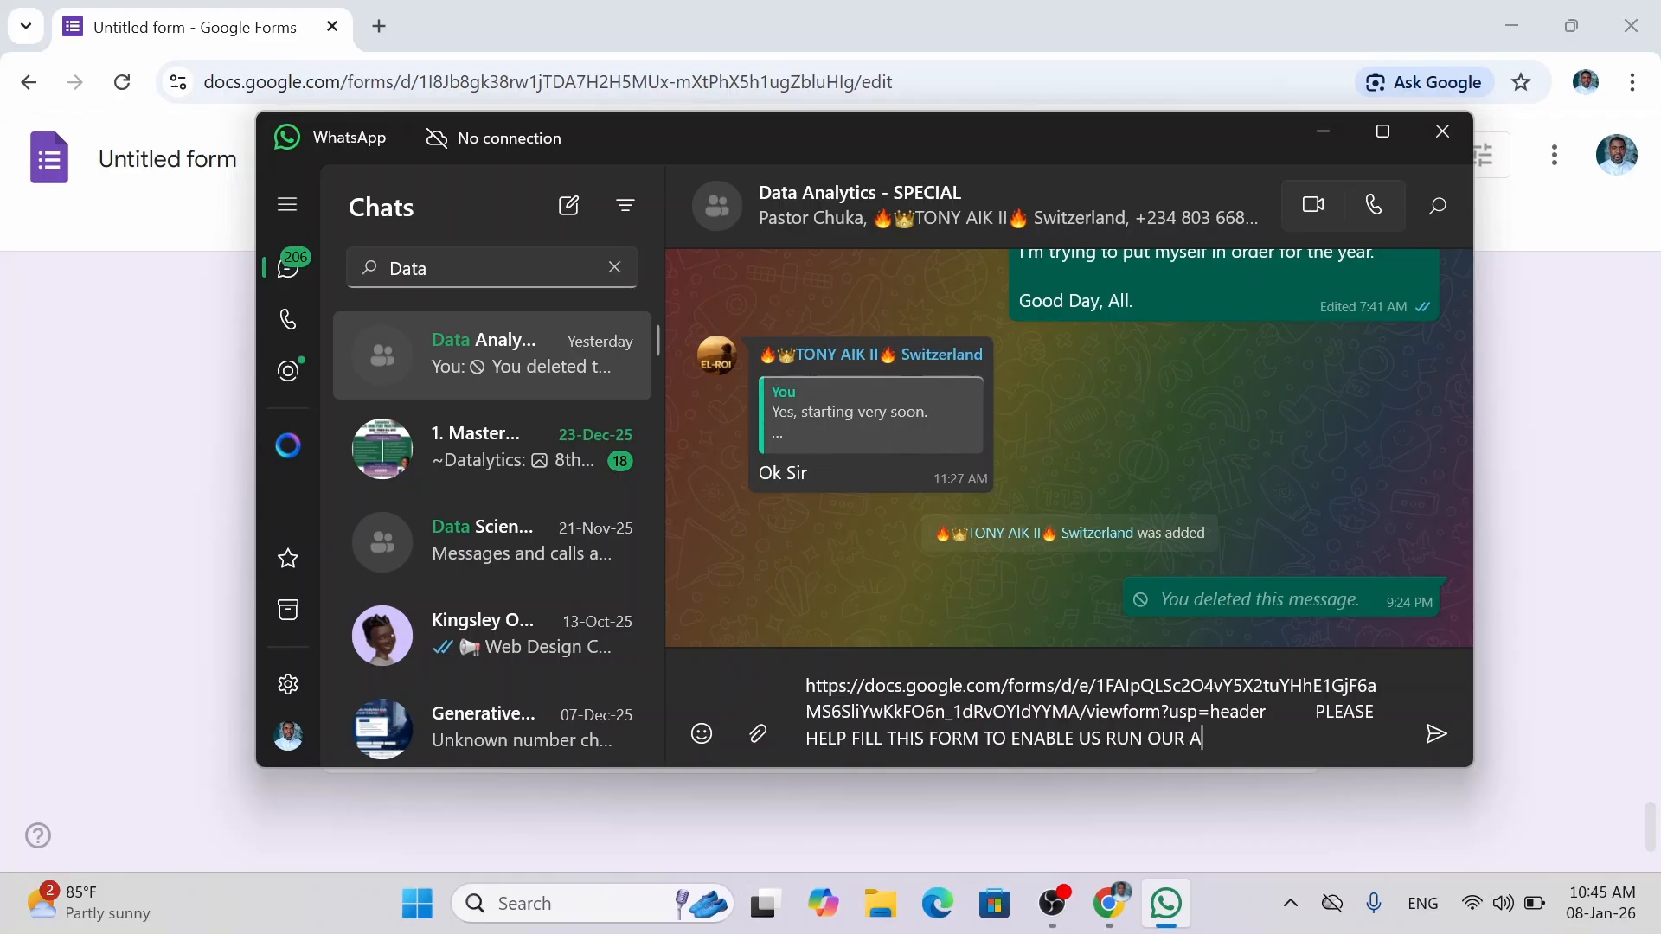
pyautogui.write('NALYSIS. THANKS.')
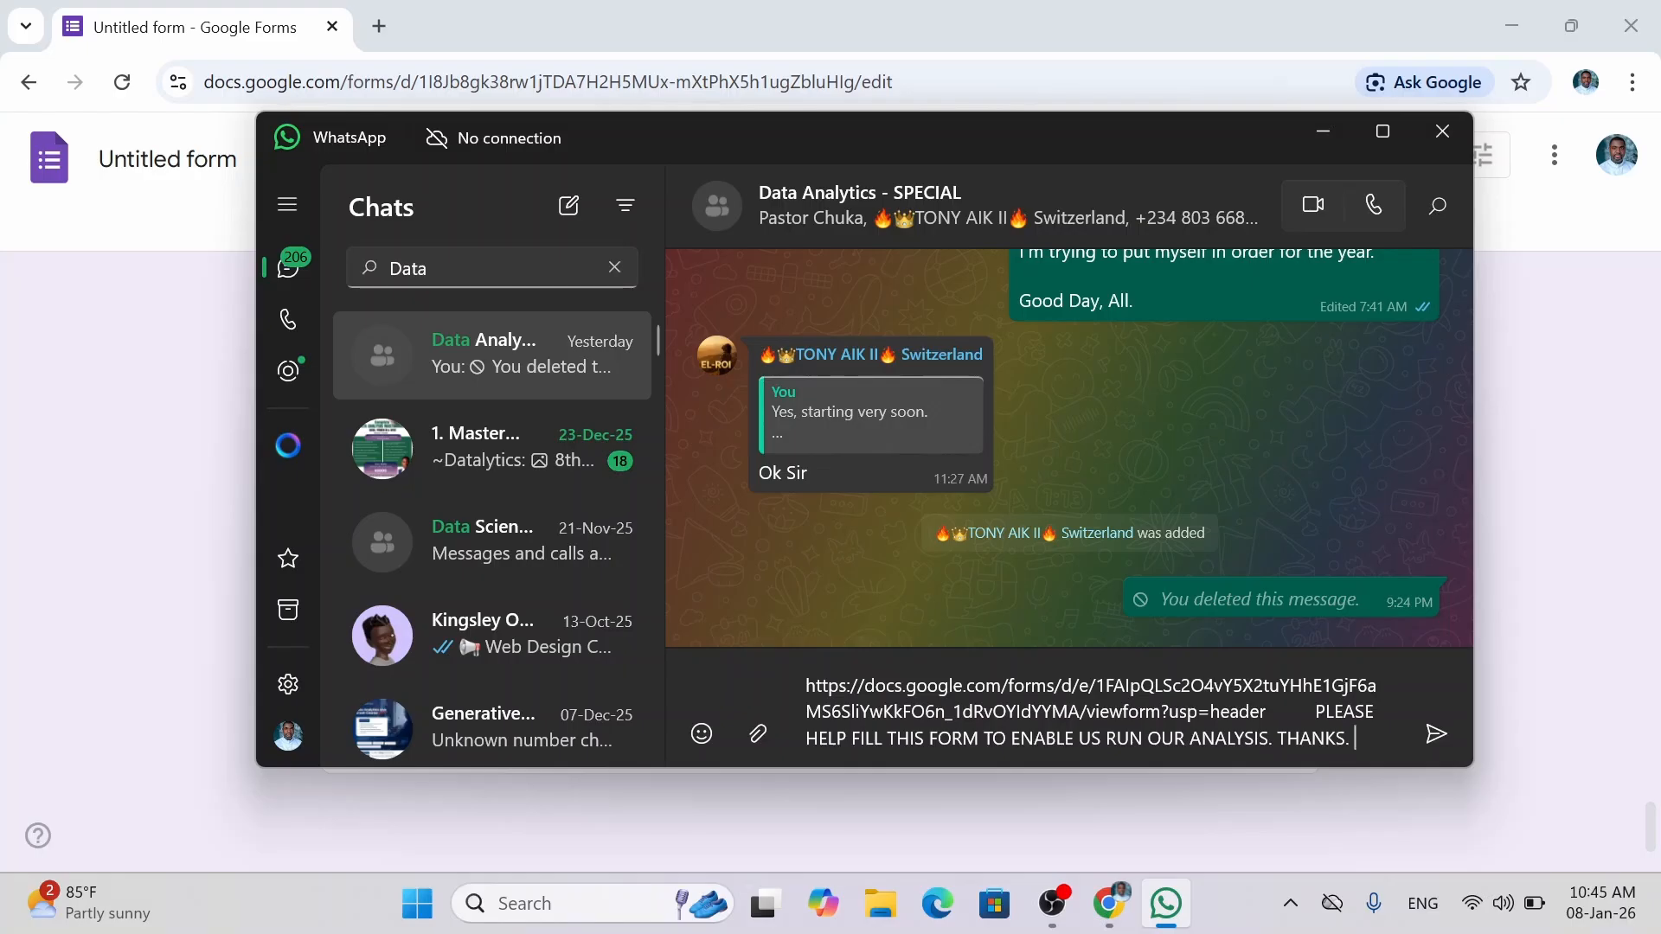
pyautogui.click(1420, 734)
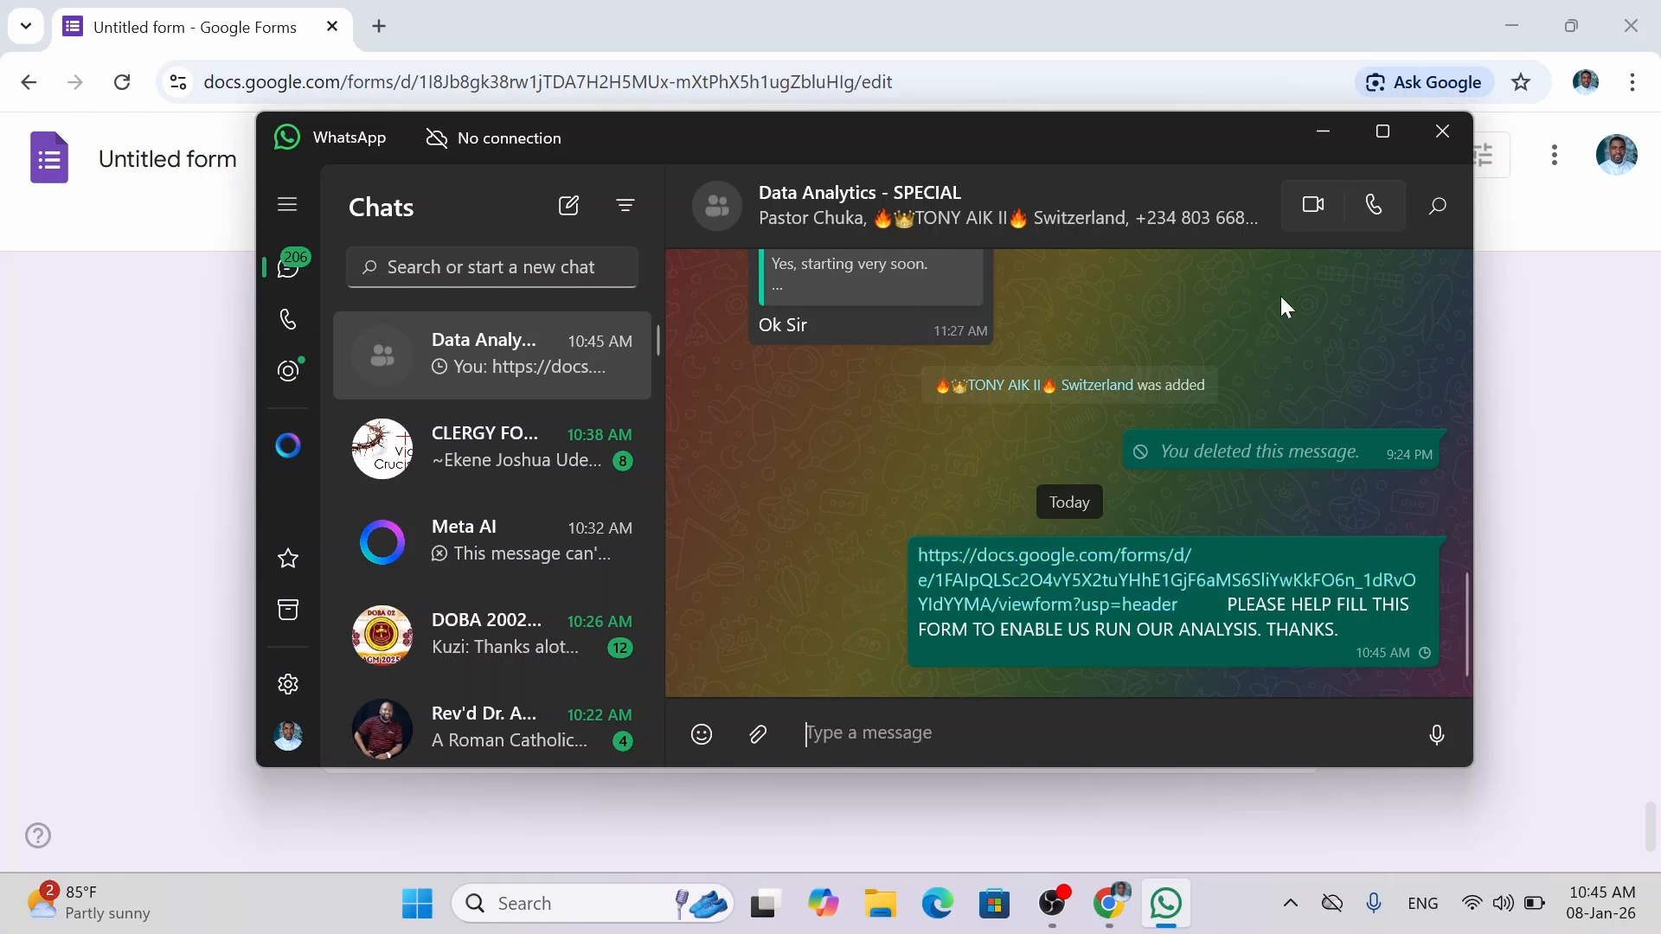
pyautogui.click(1321, 131)
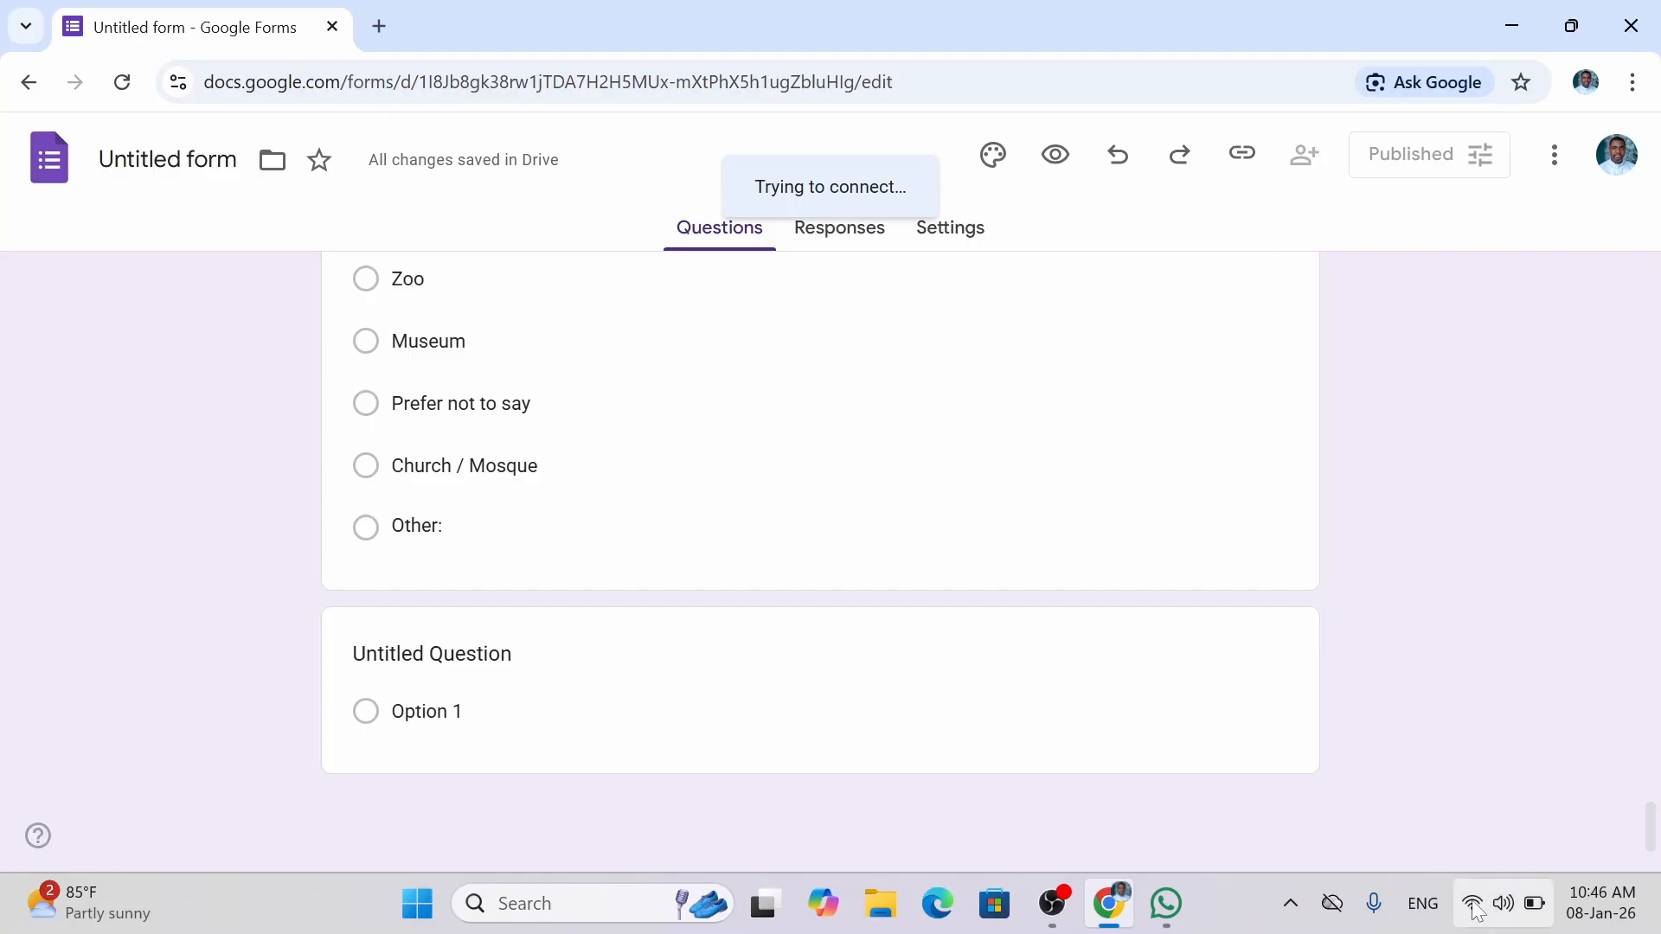
# Title the form 'Australian General Demograhics Survey' and close the browser window.
pyautogui.moveTo(1477, 910)
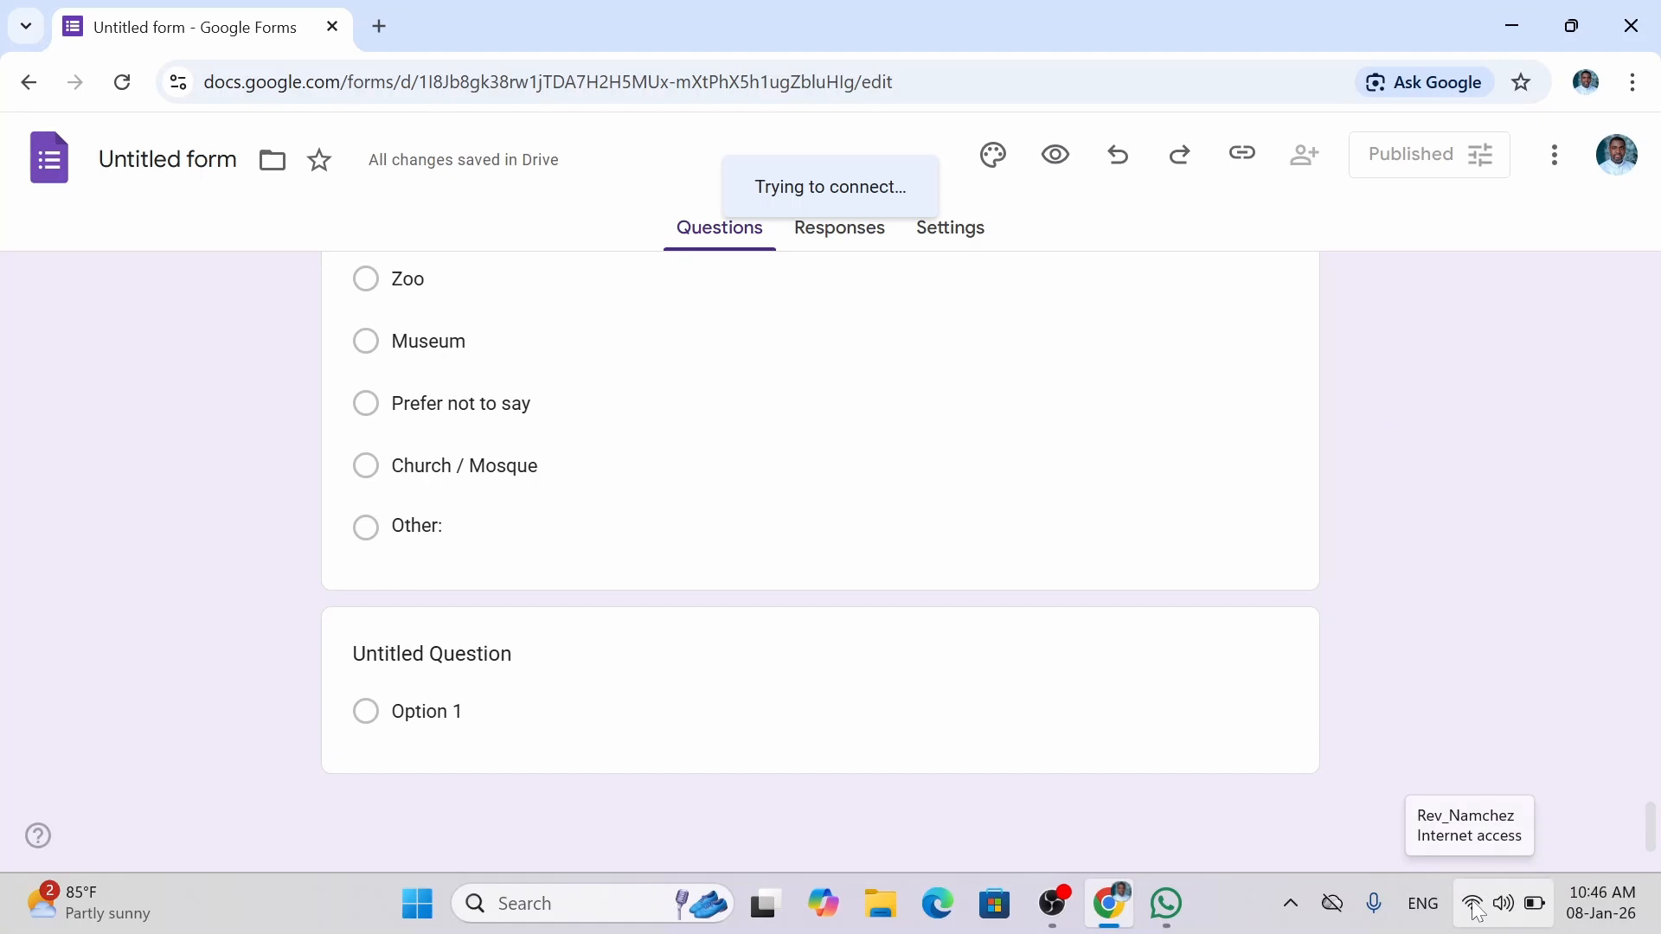
pyautogui.click(168, 160)
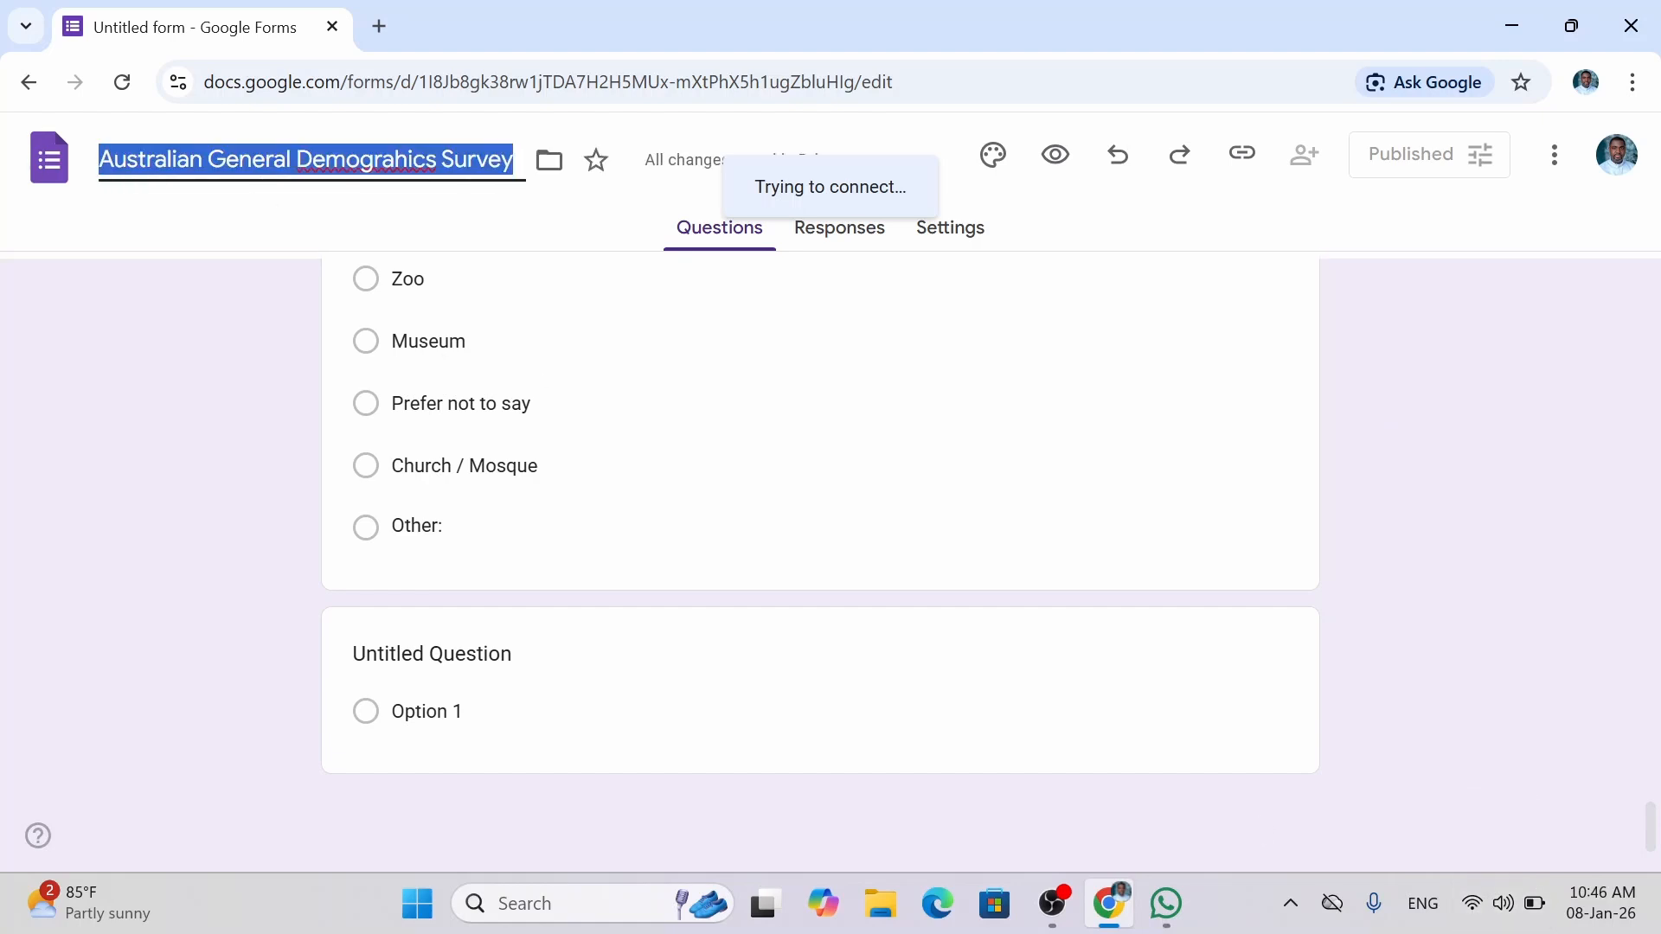
pyautogui.click(180, 234)
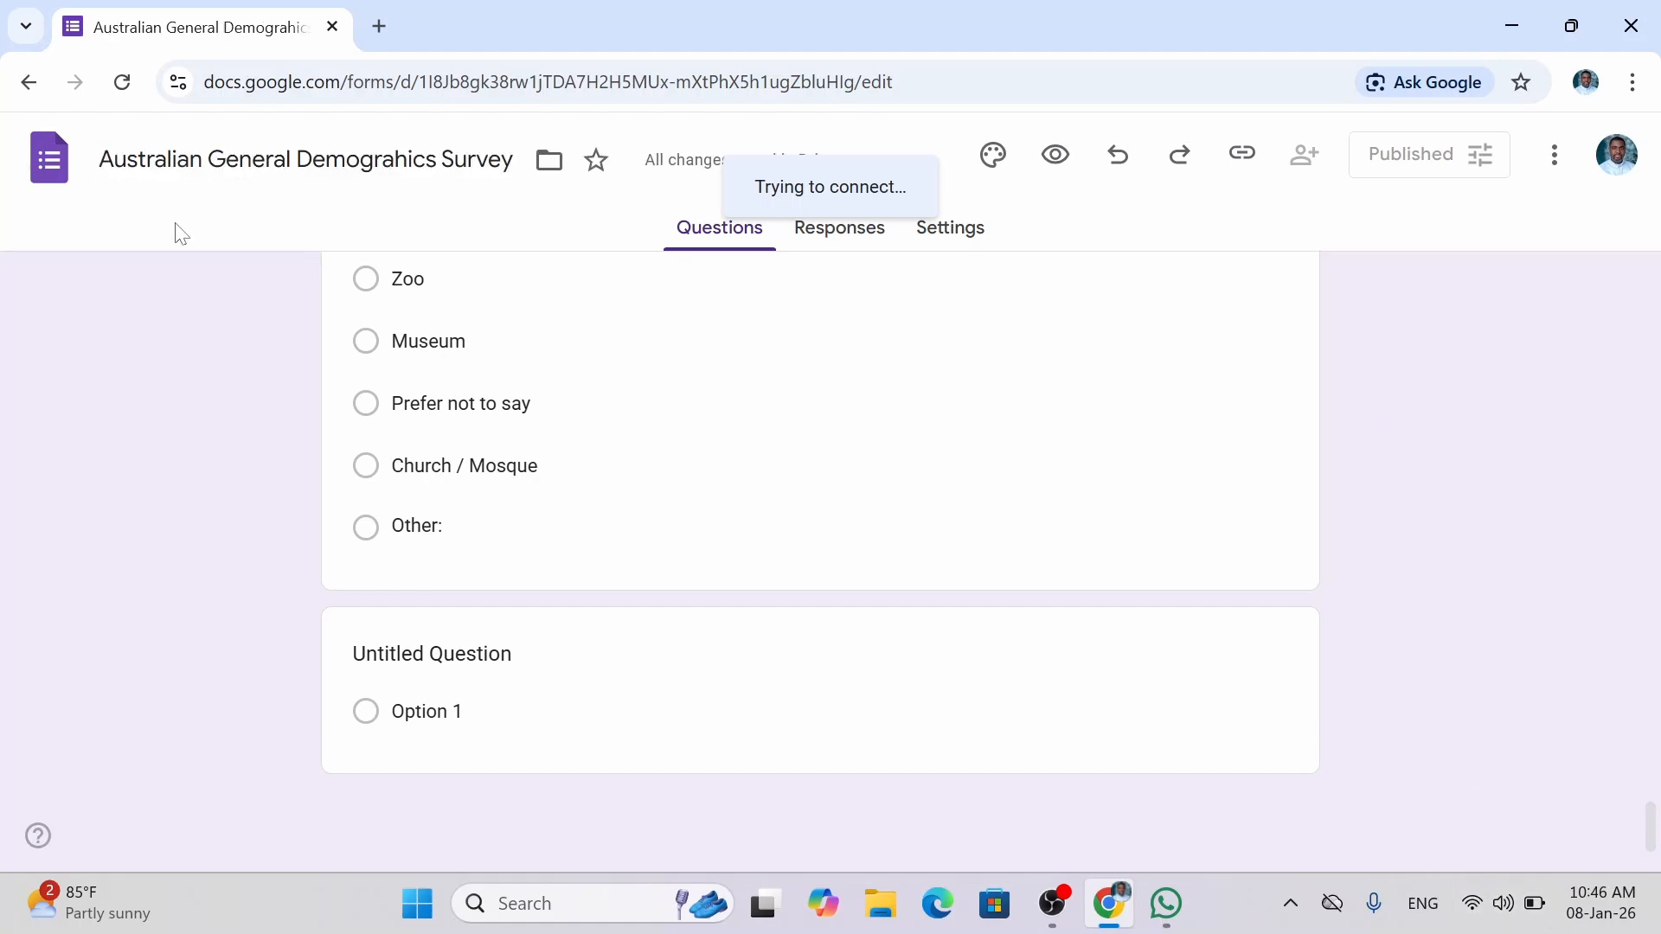
pyautogui.click(332, 27)
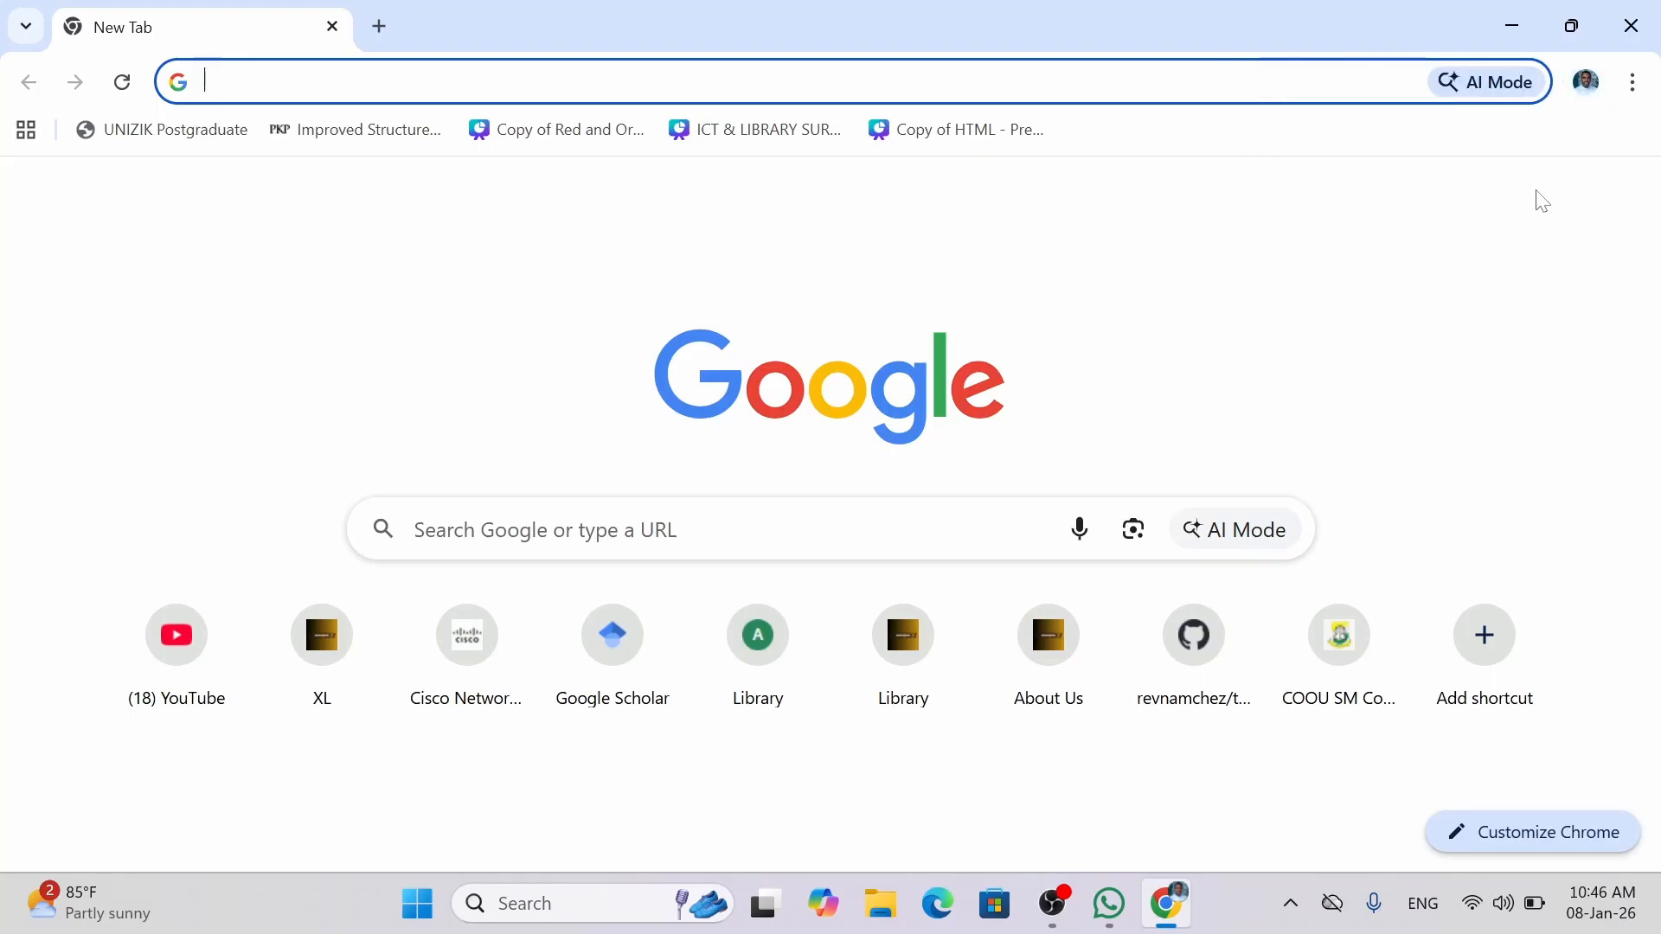
# Open the Google apps panel, look through it, and close it again.
pyautogui.click(1505, 282)
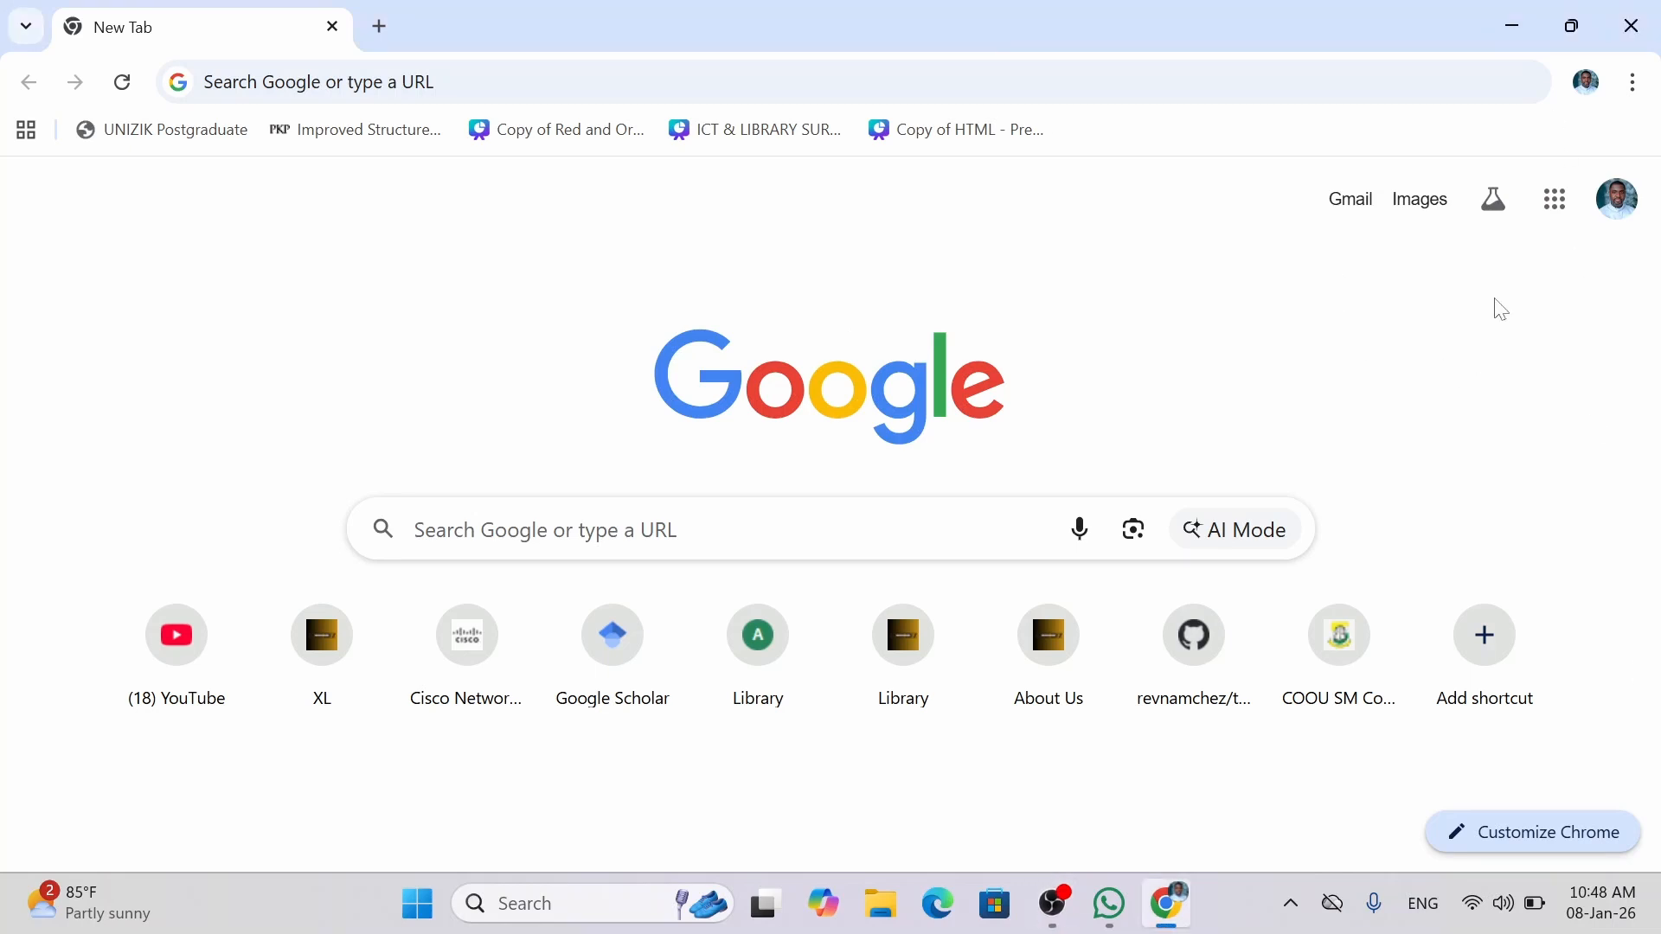
pyautogui.click(1556, 207)
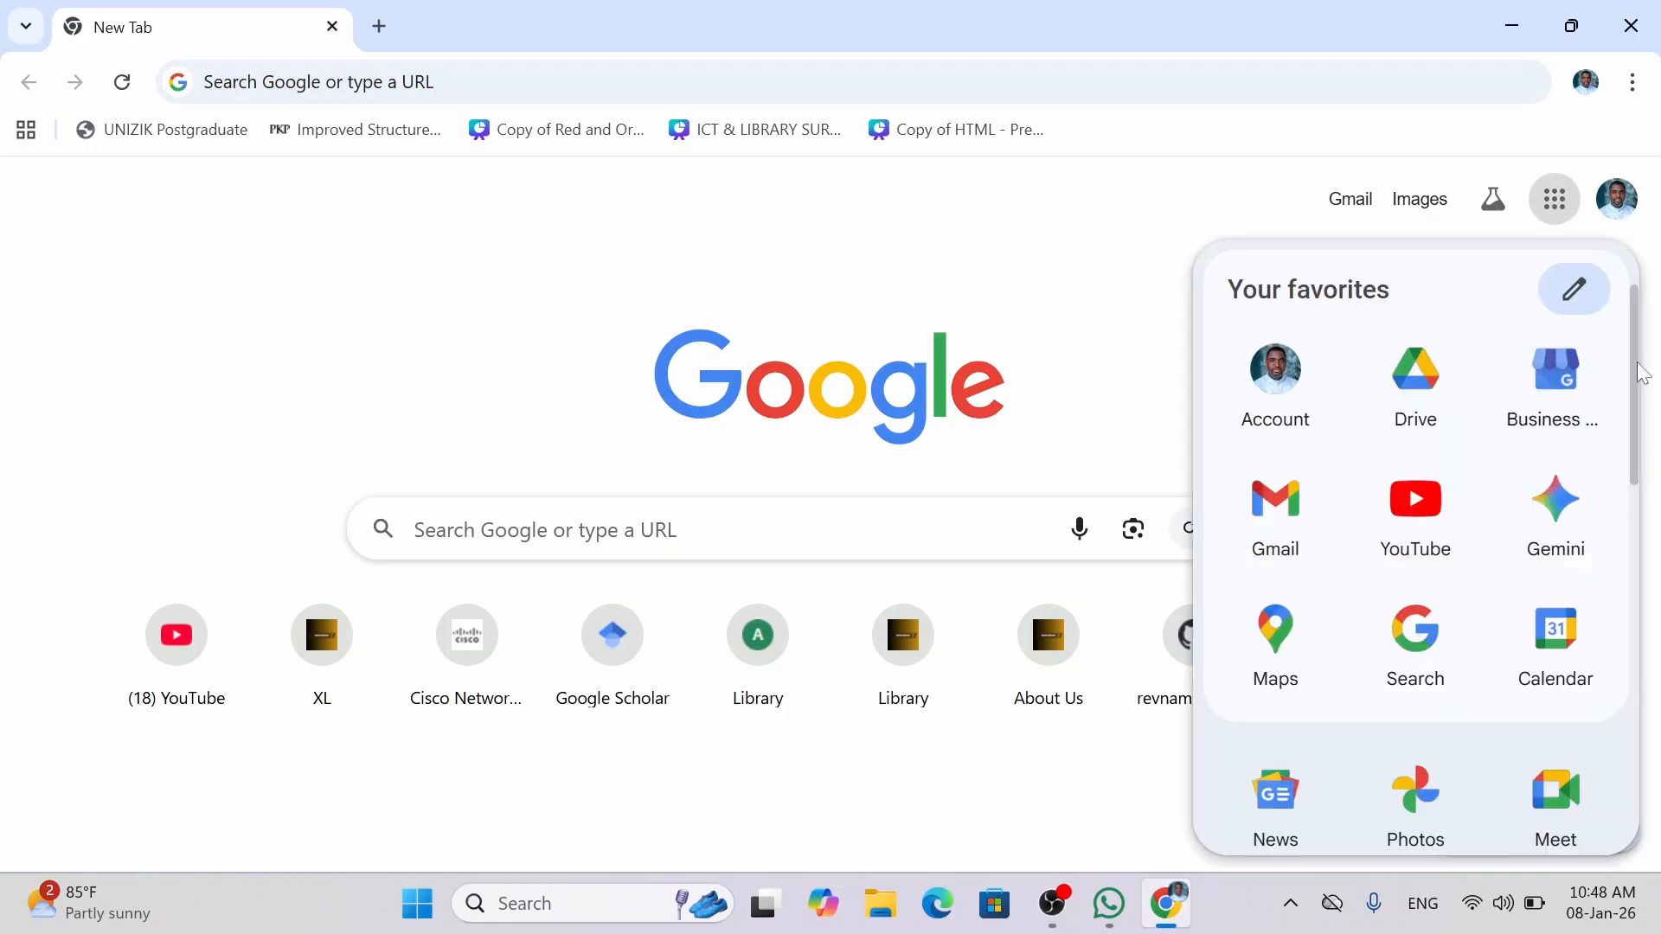
pyautogui.moveTo(1643, 374); pyautogui.dragTo(1644, 618)
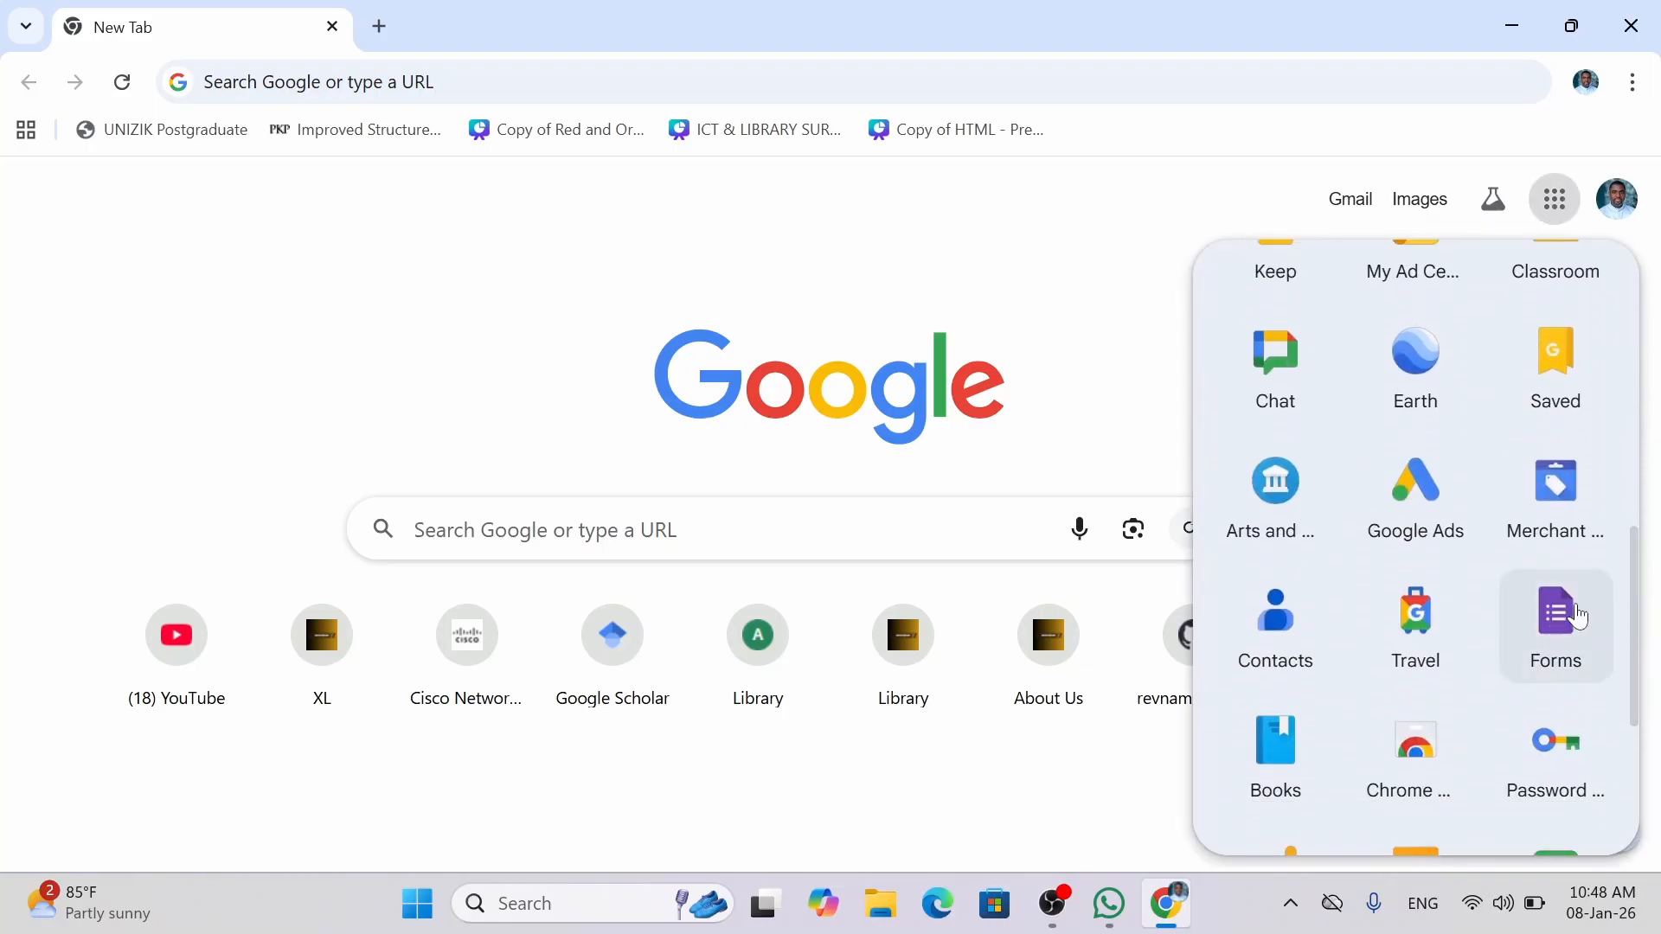
pyautogui.click(1001, 276)
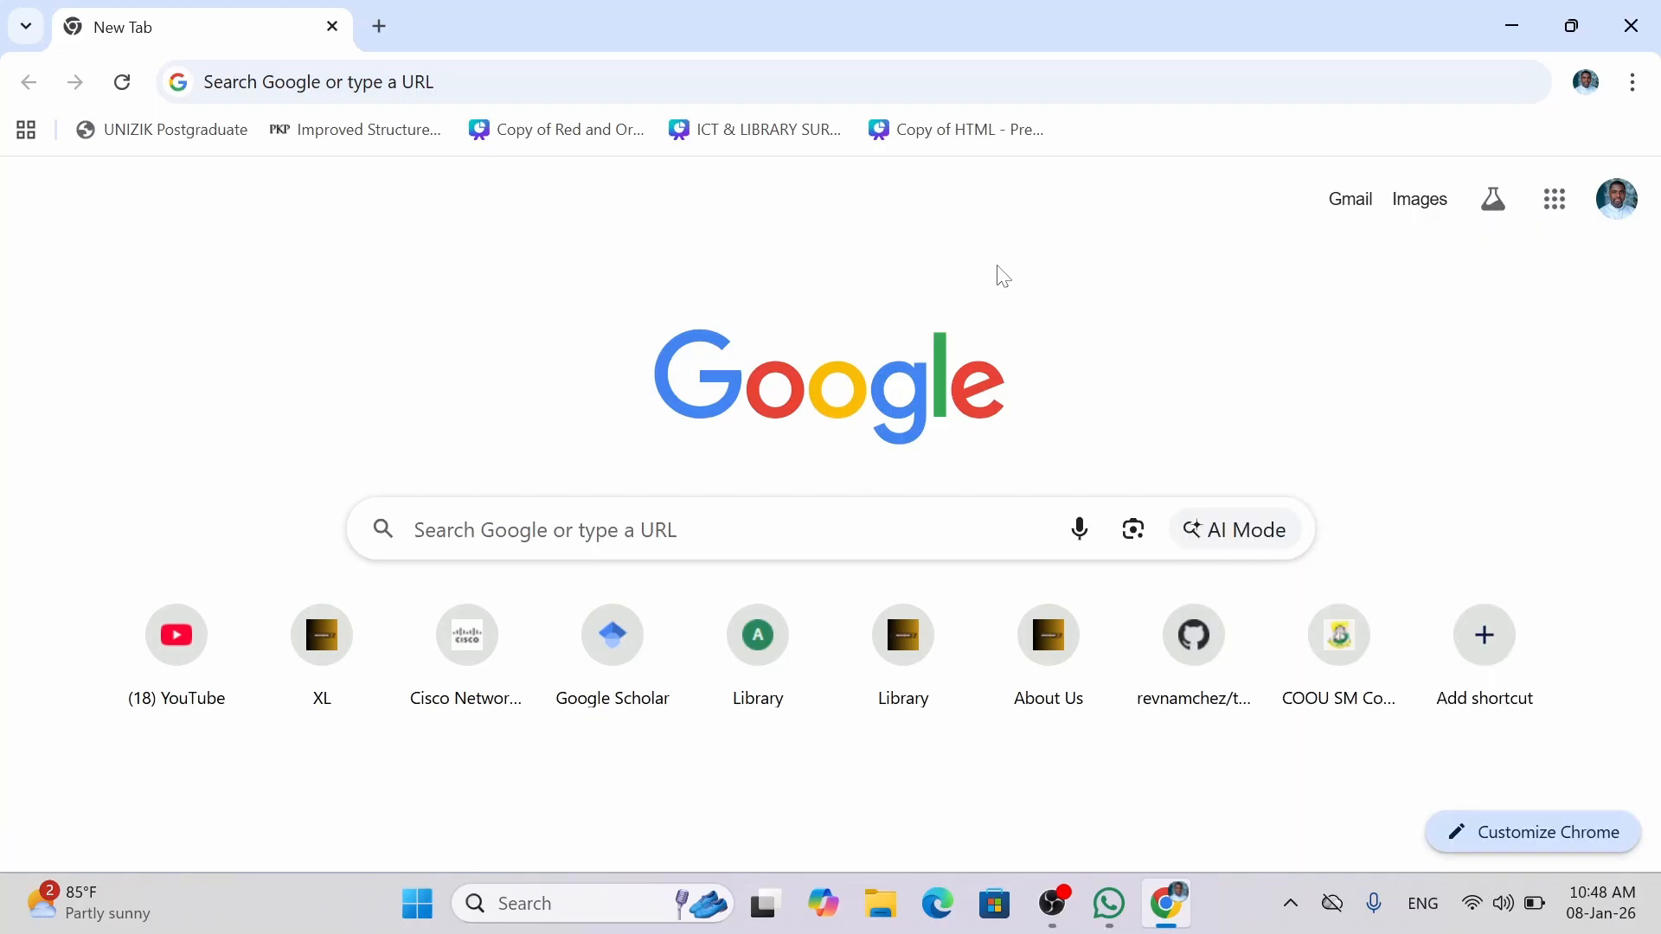
# Go to the Google Forms home page by typing 'form' in the address bar.
pyautogui.hotkey('ctrl', 'l')
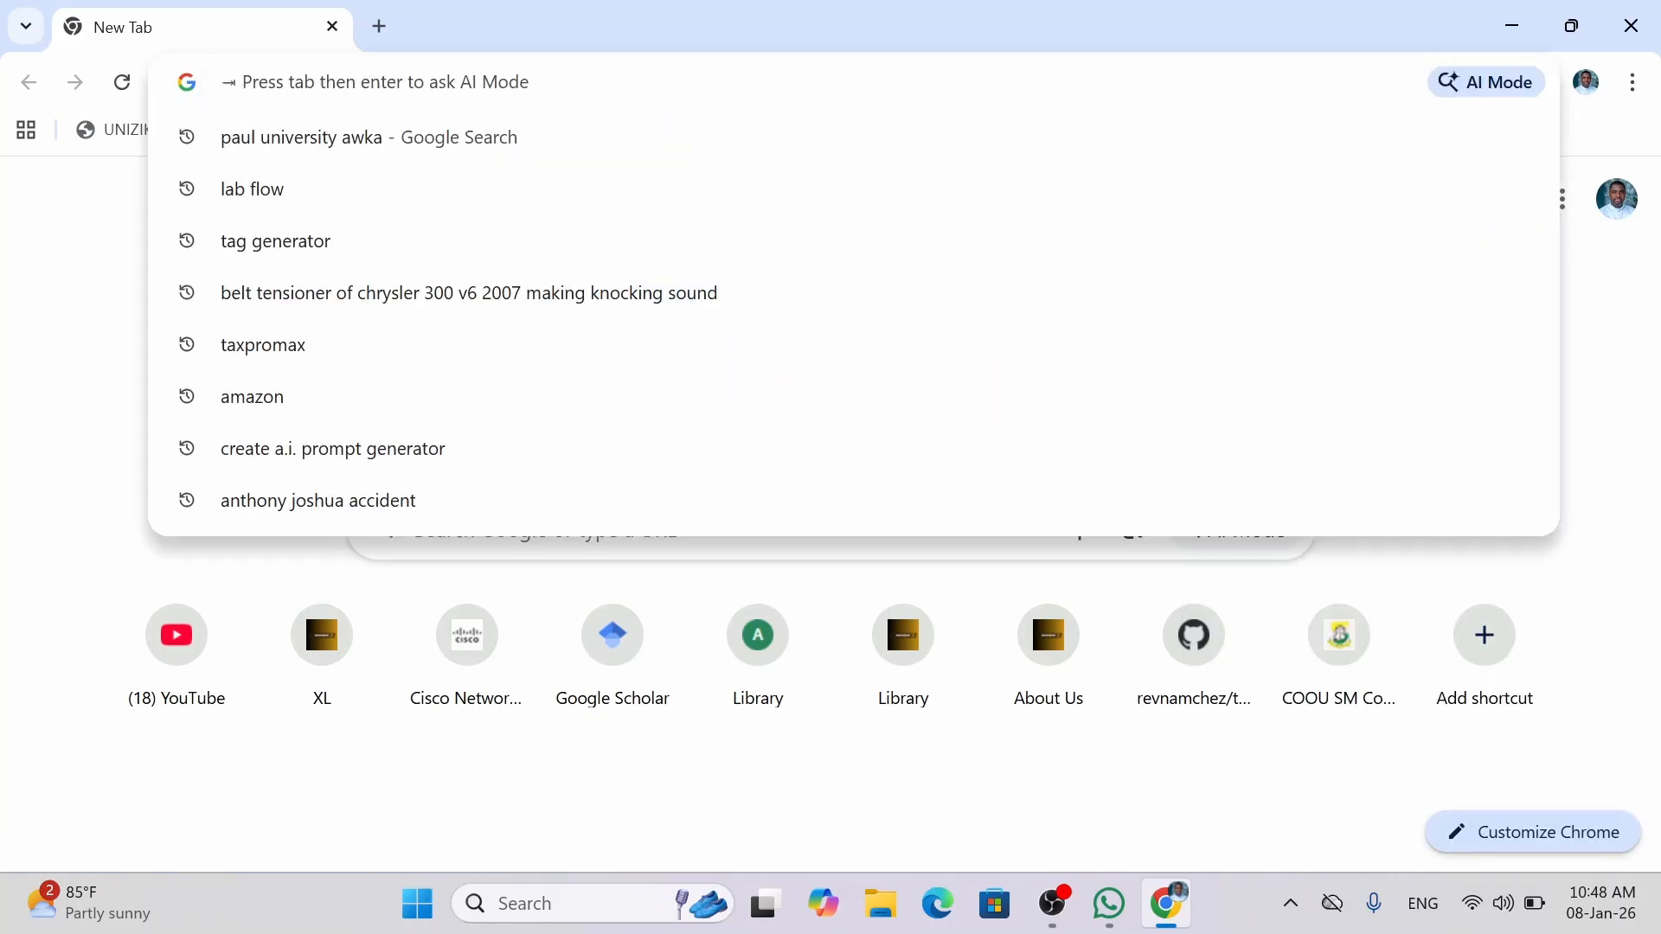
pyautogui.write('fom')
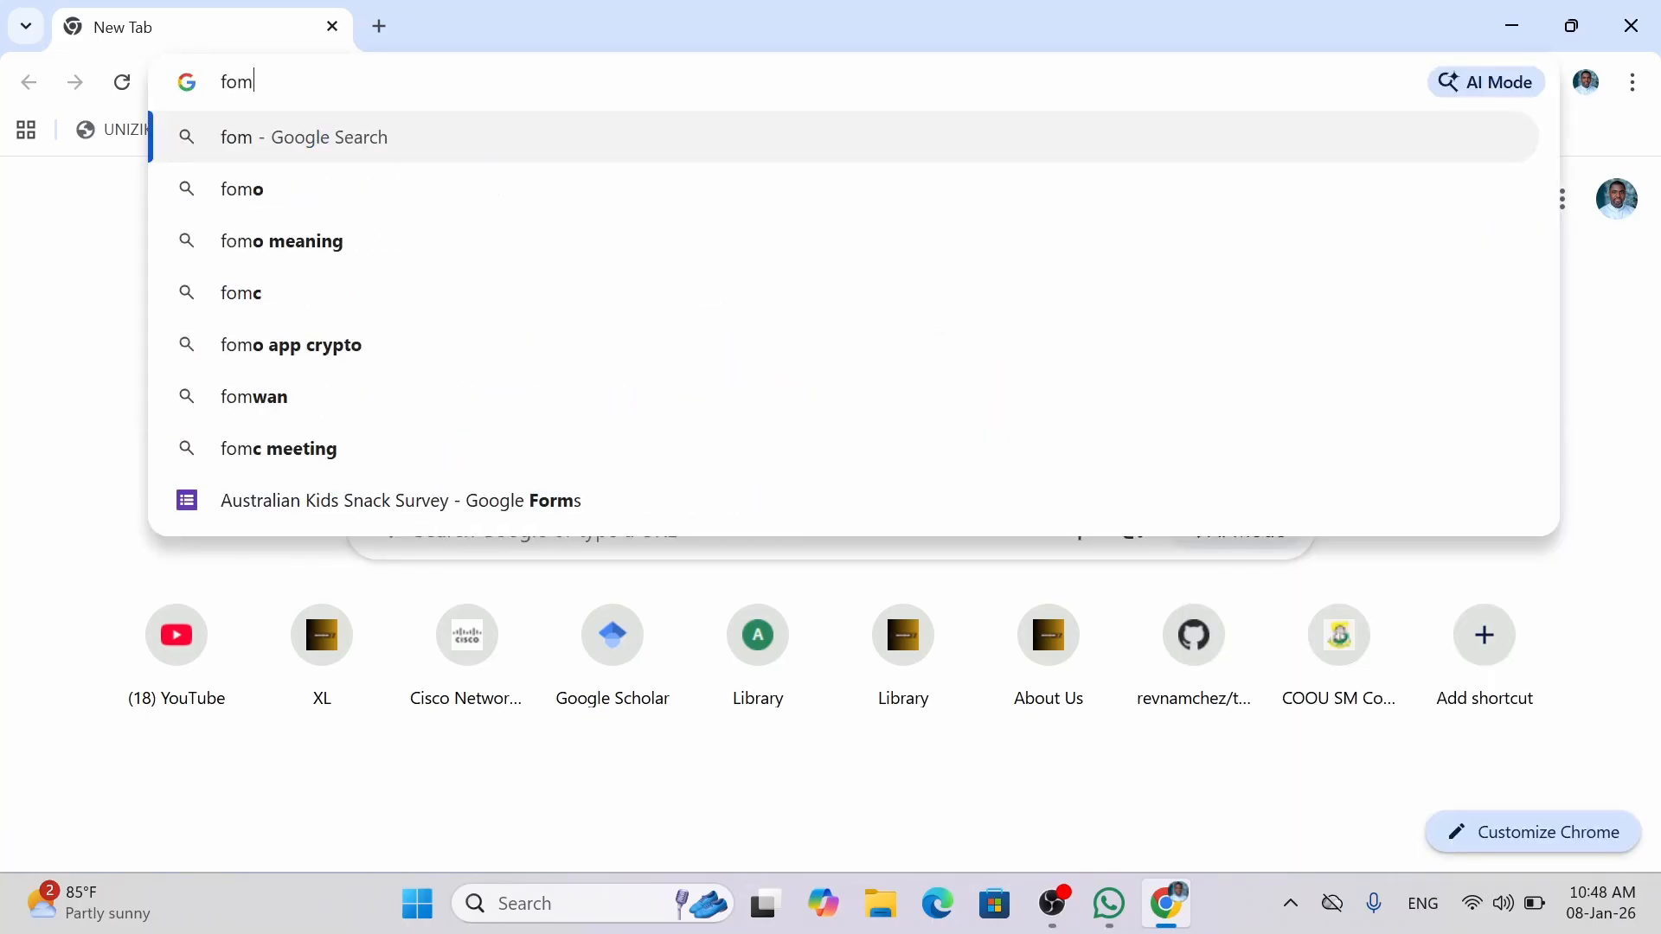
pyautogui.press('BackSpace')
pyautogui.write('rms')
pyautogui.press('BackSpace')
pyautogui.press('BackSpace')
pyautogui.press('BackSpace')
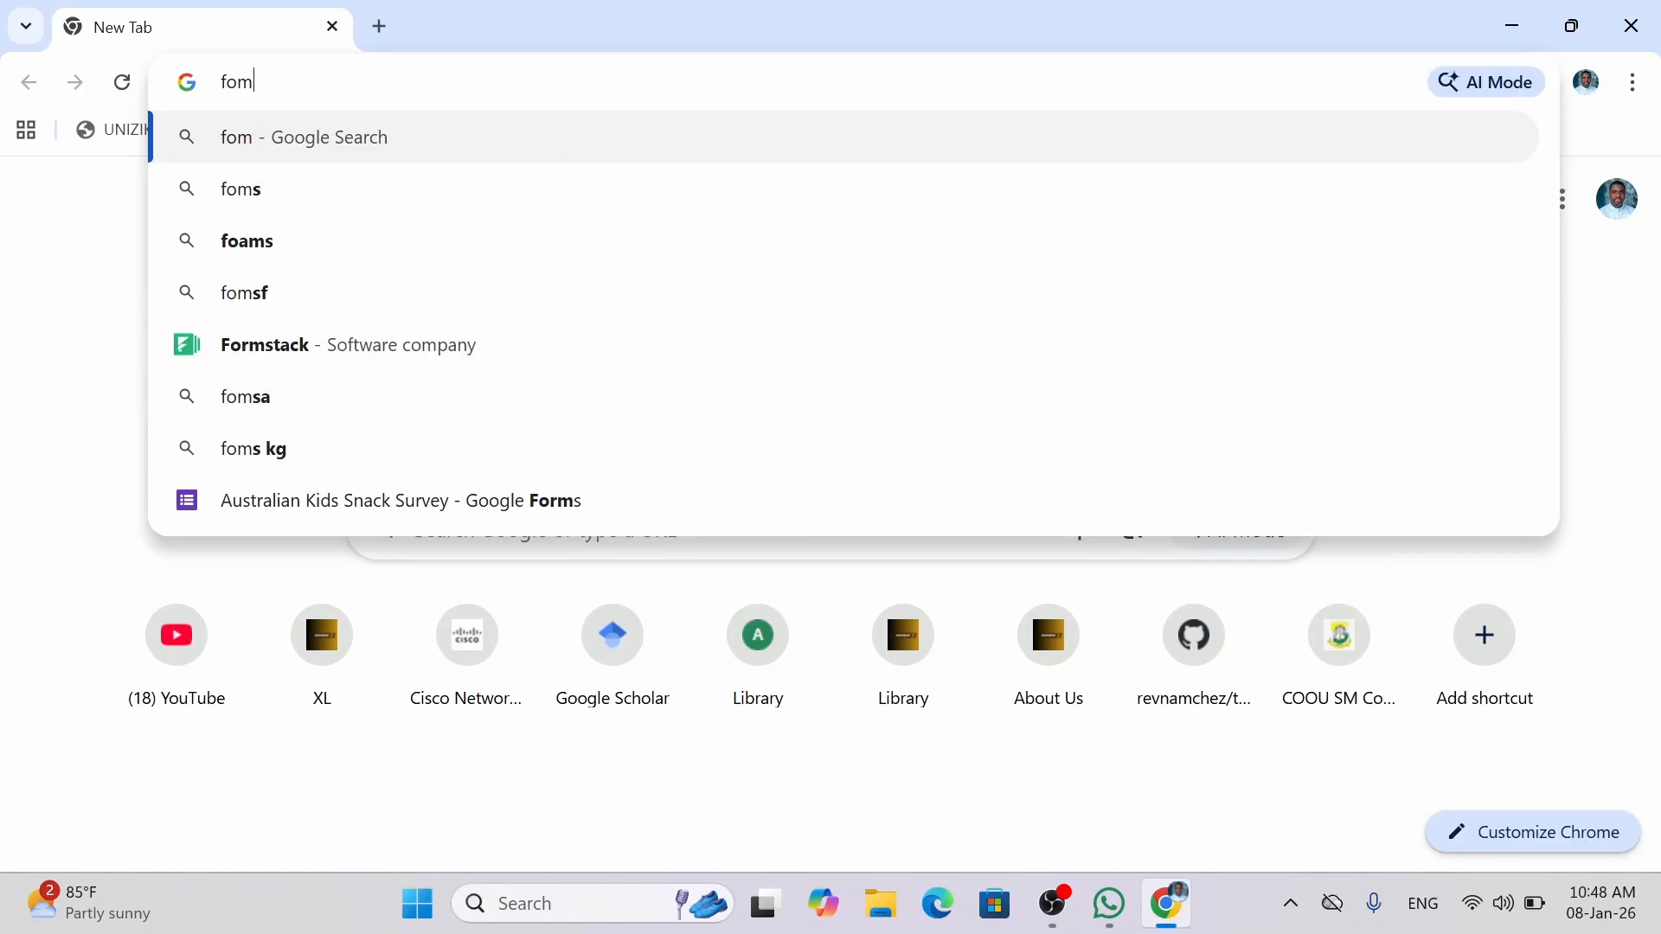
pyautogui.write('rm')
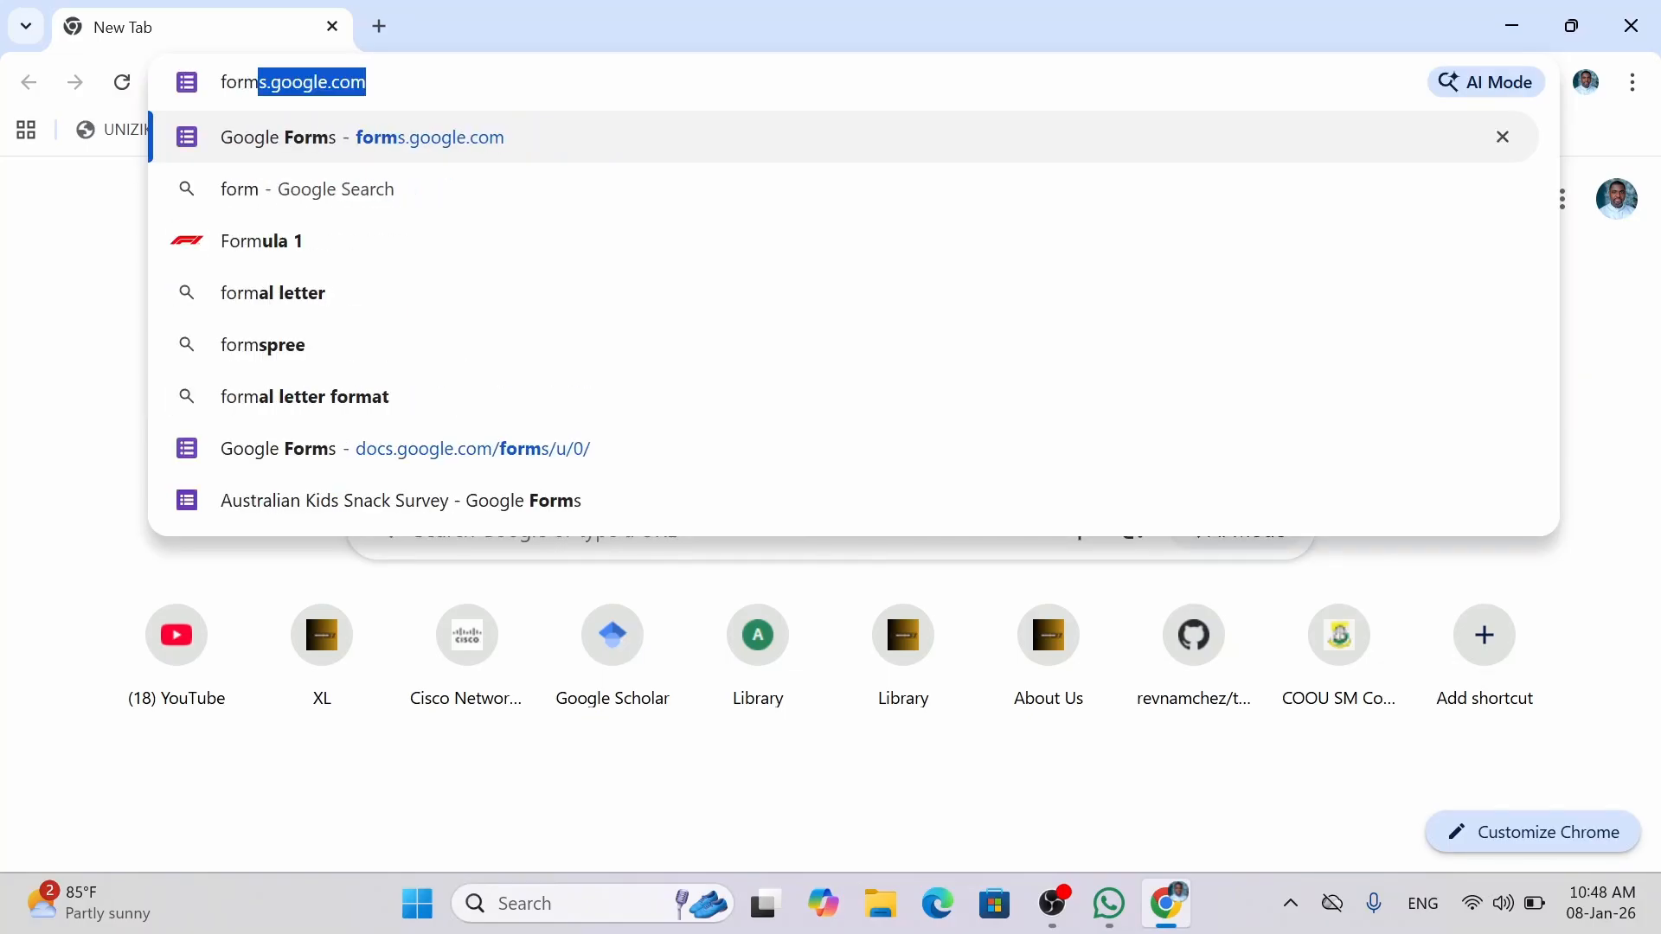
pyautogui.press('Return')
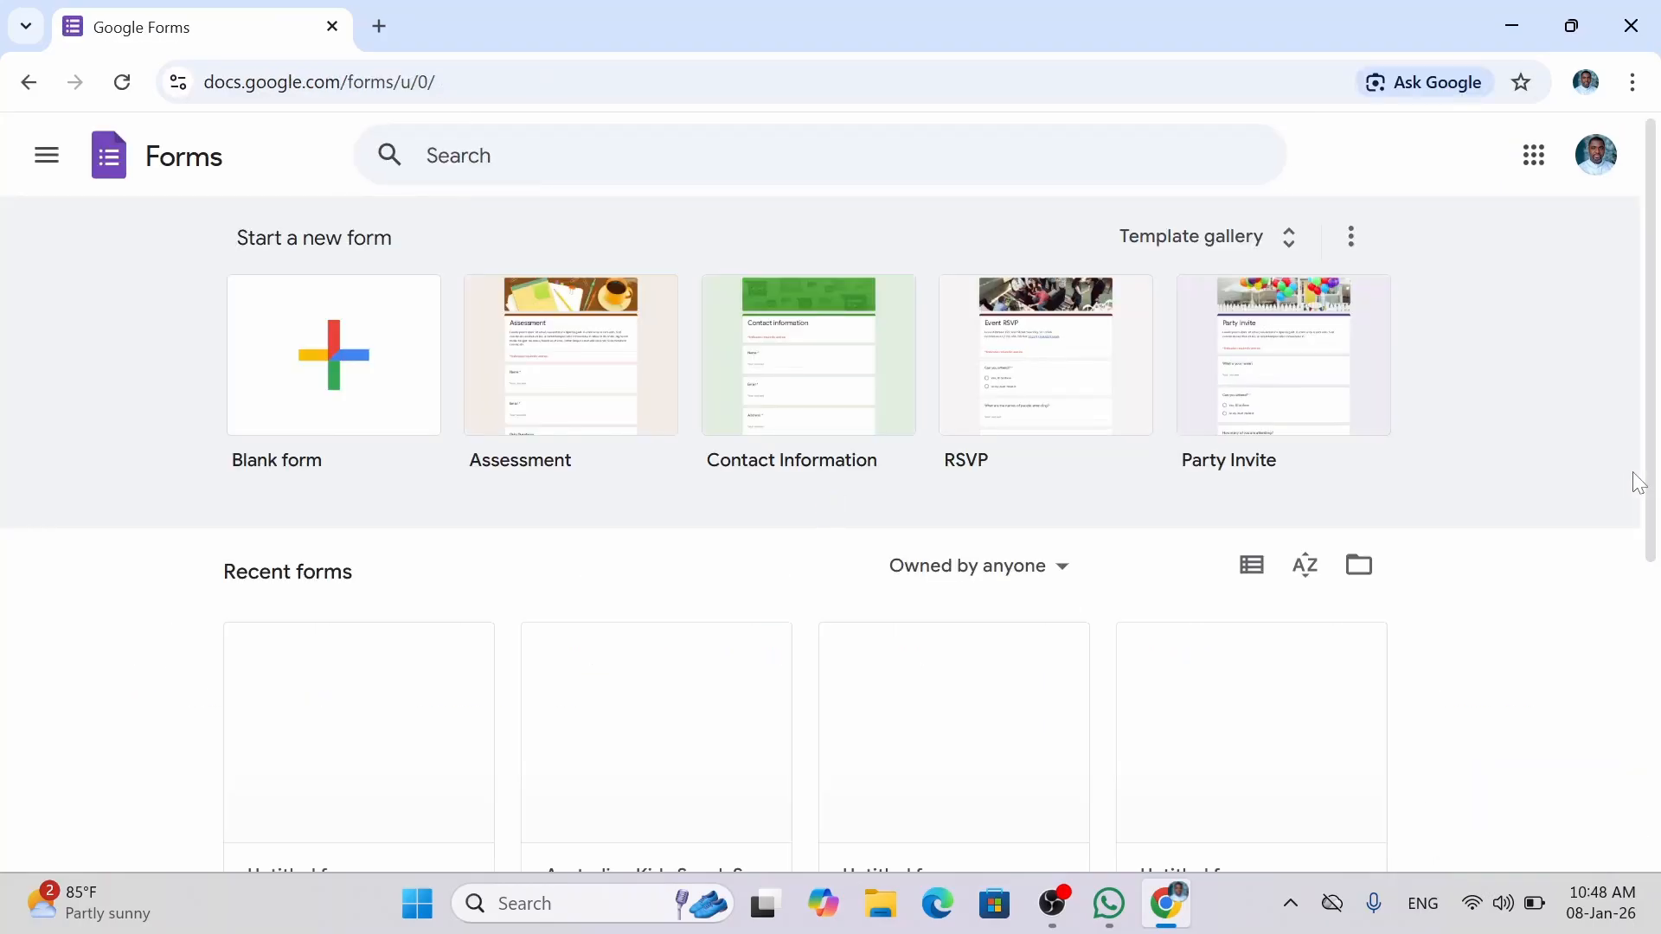
# Rename the first Untitled form card to 'Australian General Demographics Survey'.
pyautogui.scroll(-2, 1652, 459)
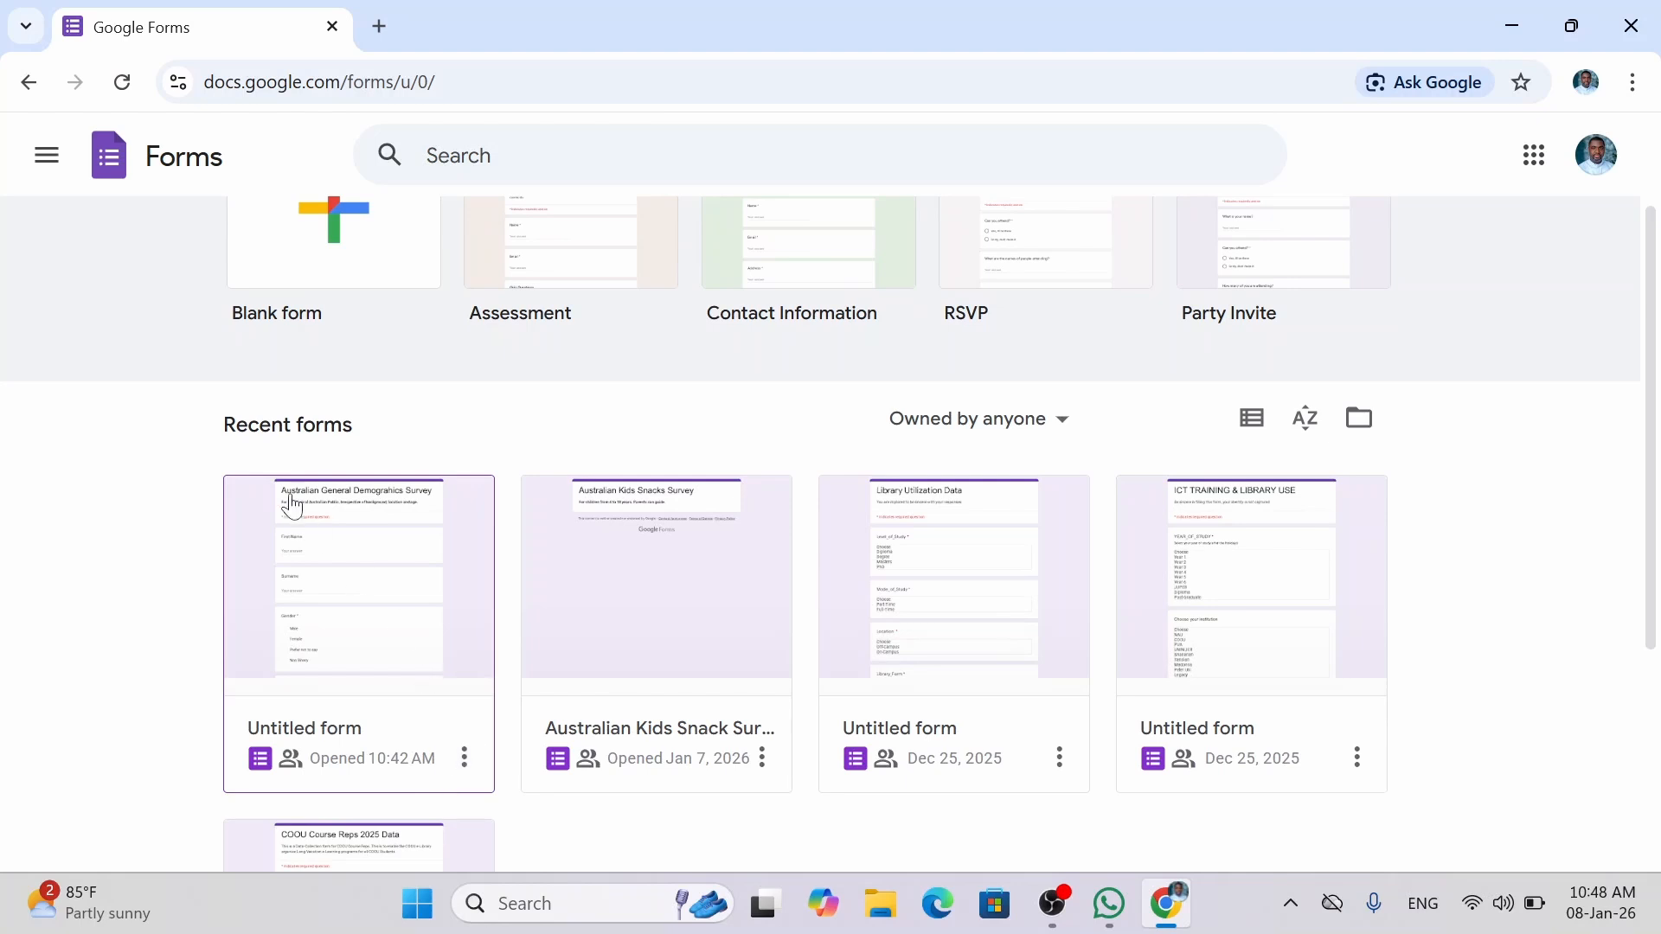
pyautogui.click(471, 770)
pyautogui.click(424, 595)
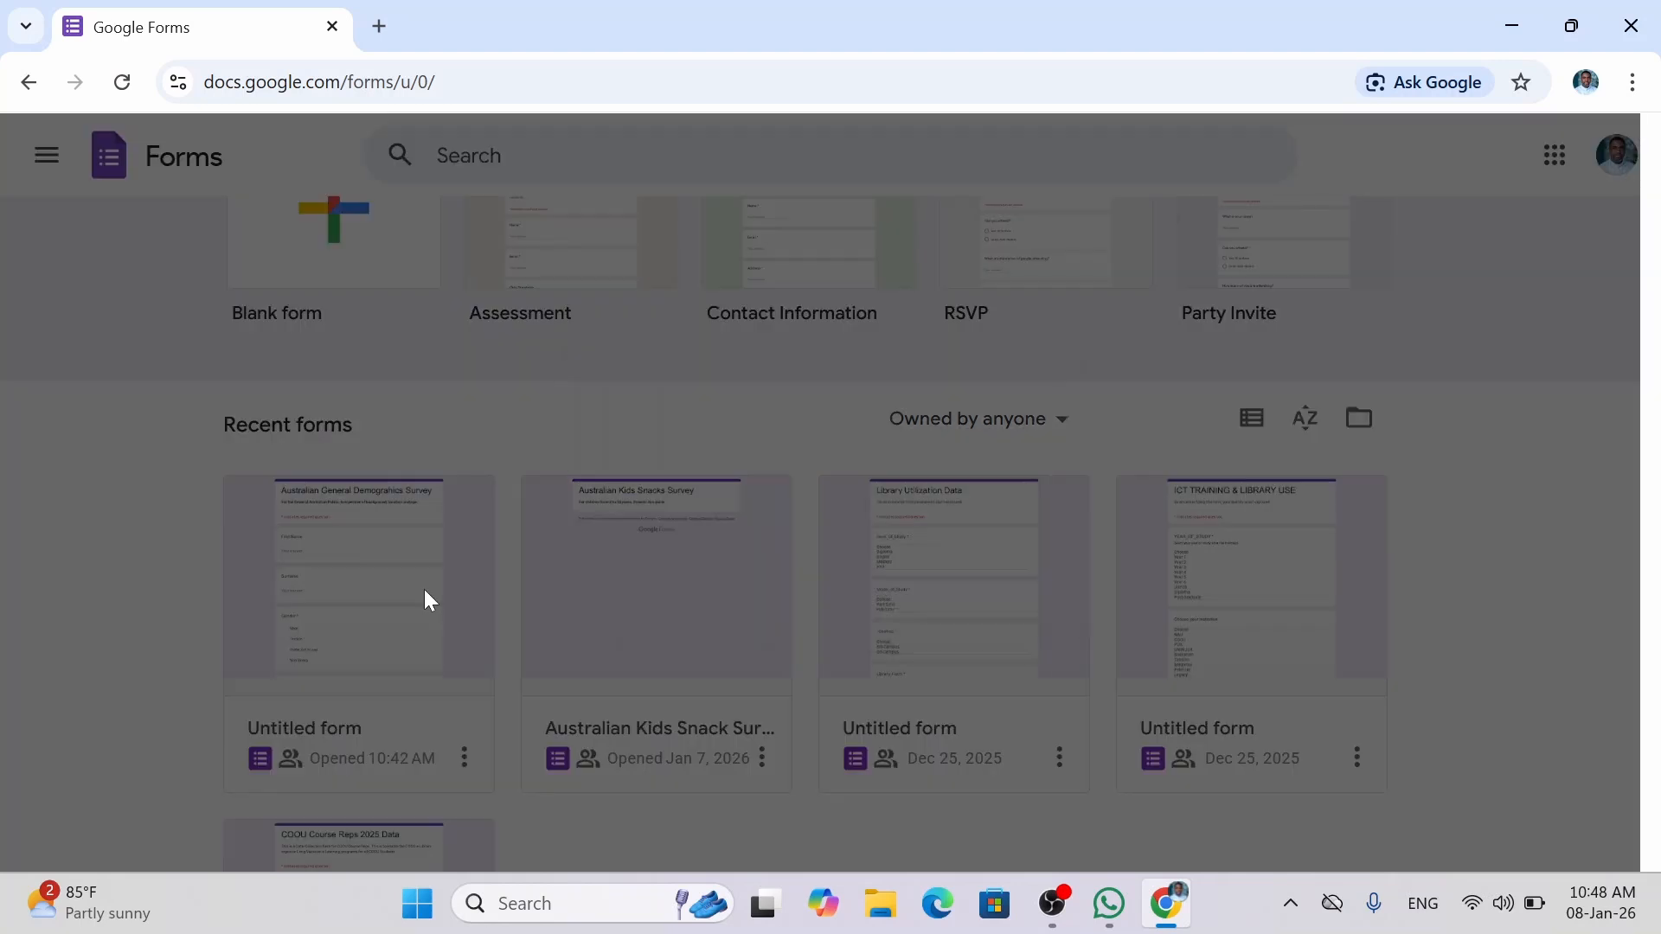
pyautogui.write('a')
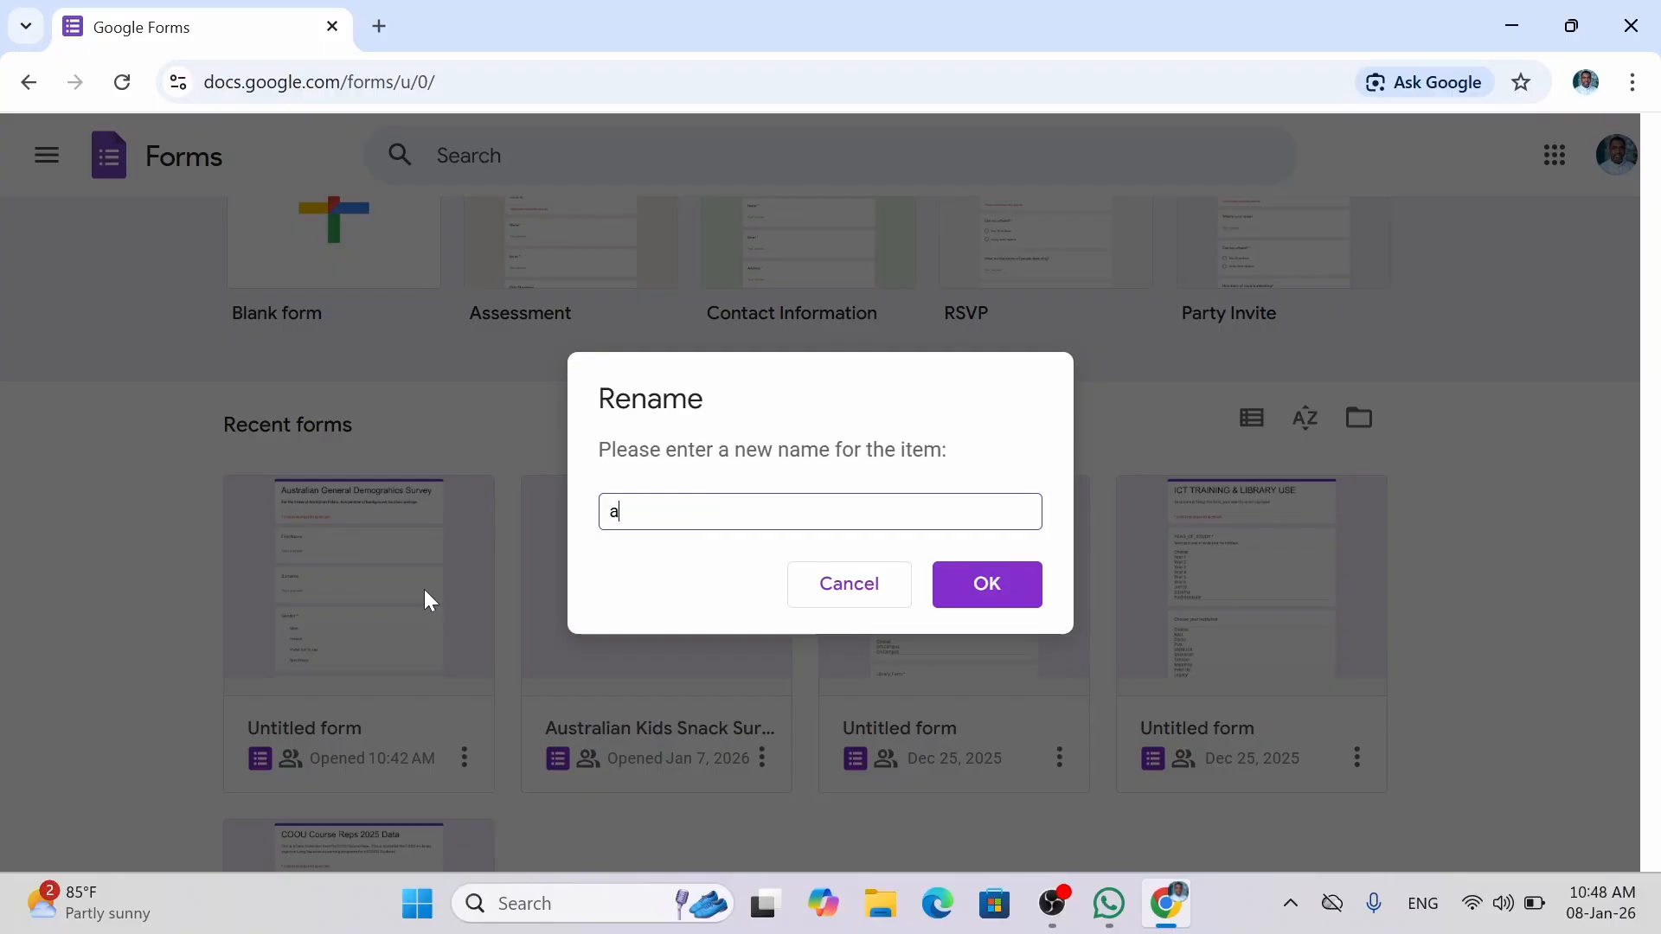
pyautogui.press('BackSpace')
pyautogui.write('Australian G')
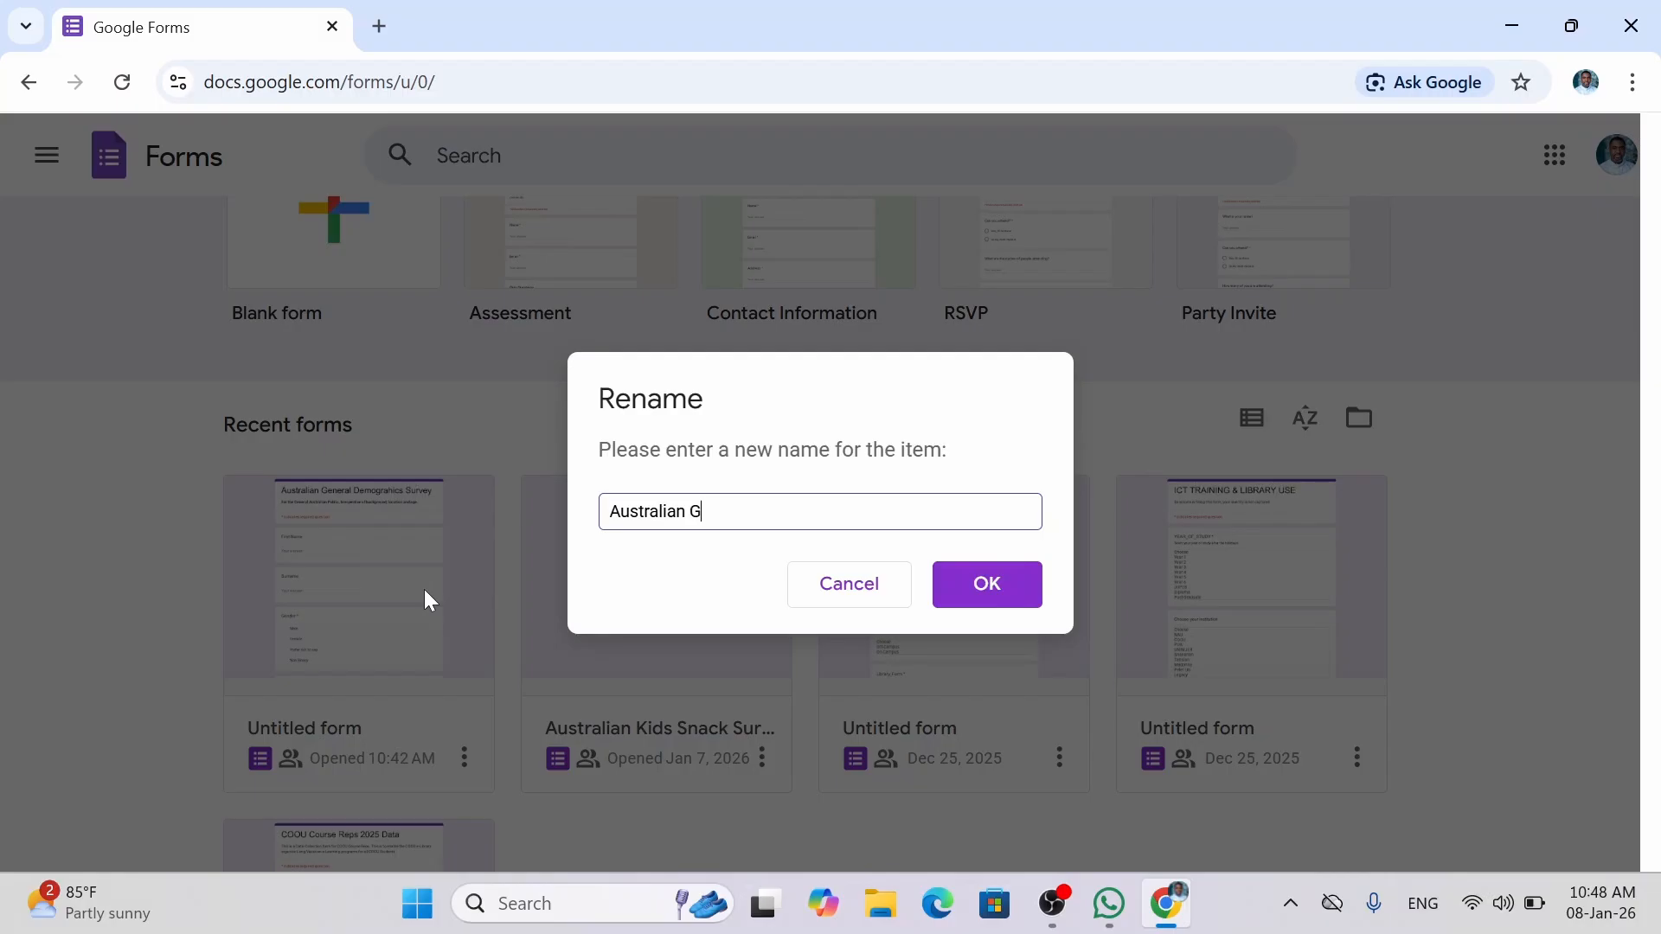
pyautogui.write('eneral Demogra')
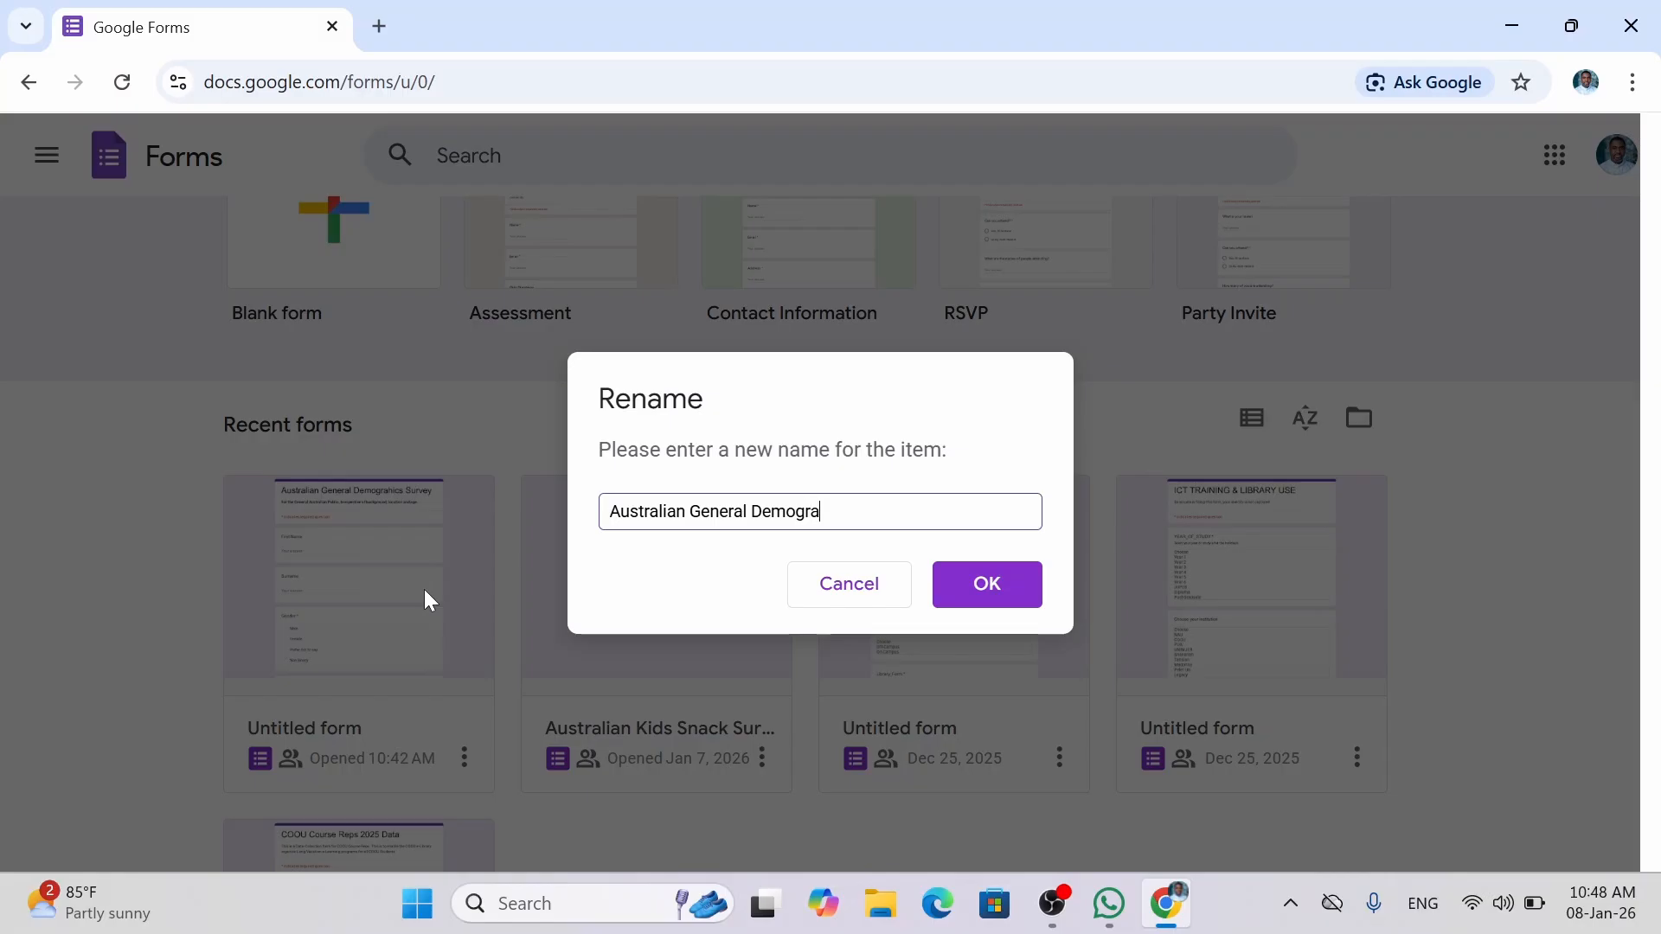
pyautogui.write('phui')
pyautogui.press('BackSpace')
pyautogui.press('BackSpace')
pyautogui.write('ics Survey')
pyautogui.click(979, 603)
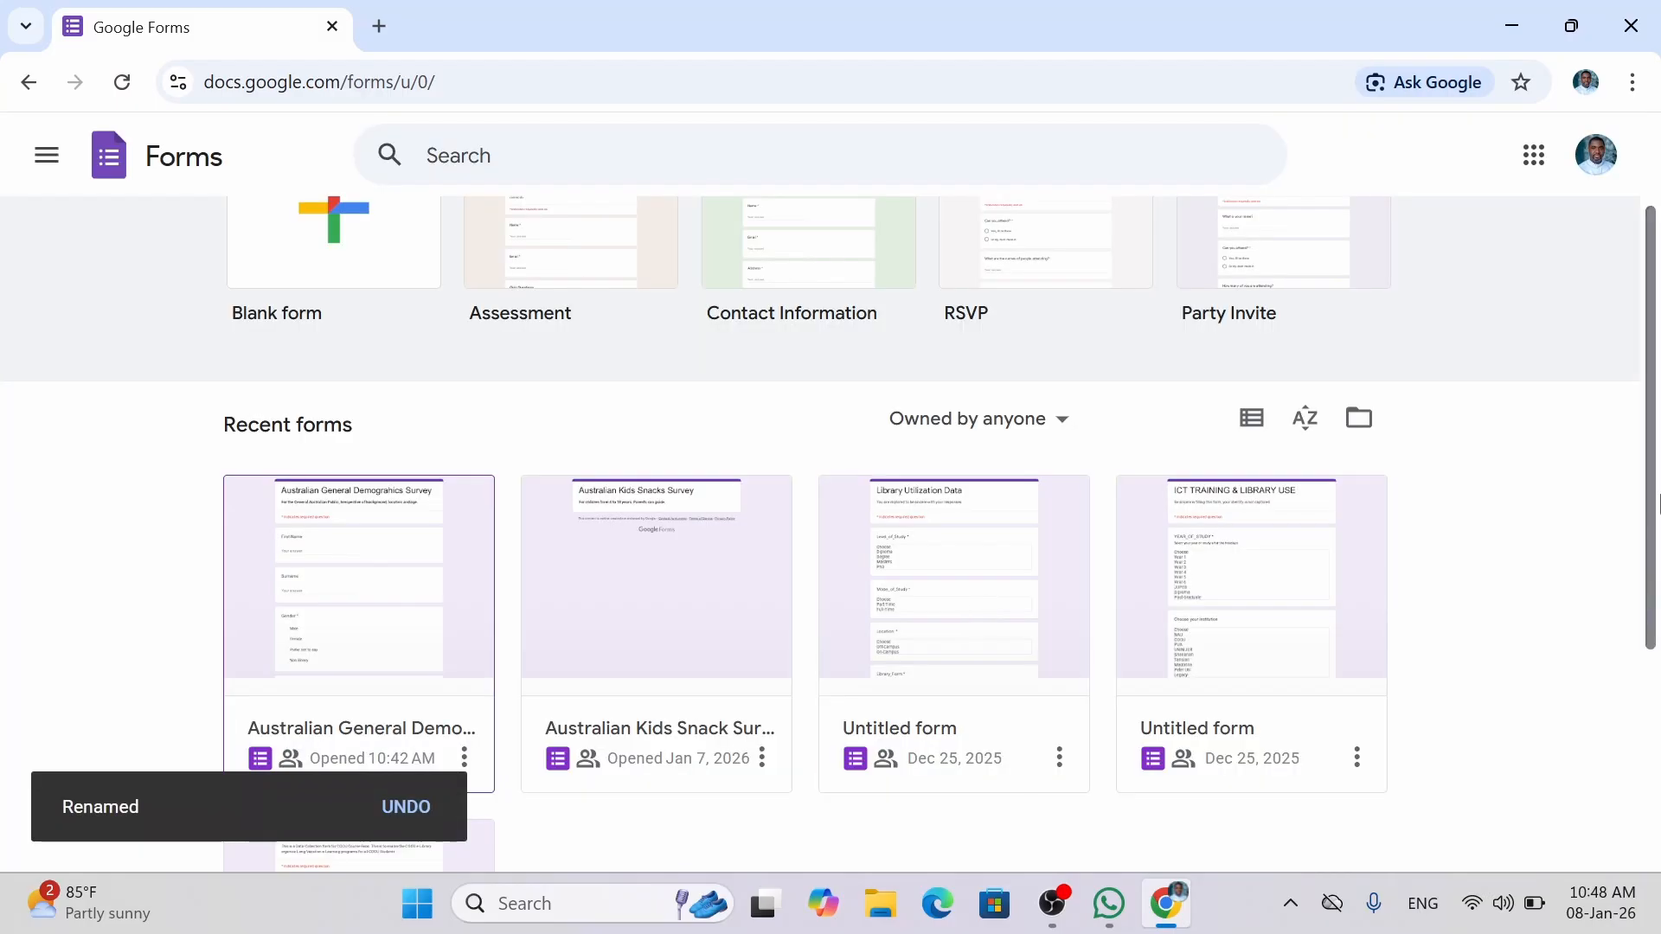
pyautogui.moveTo(1652, 495); pyautogui.dragTo(1641, 655)
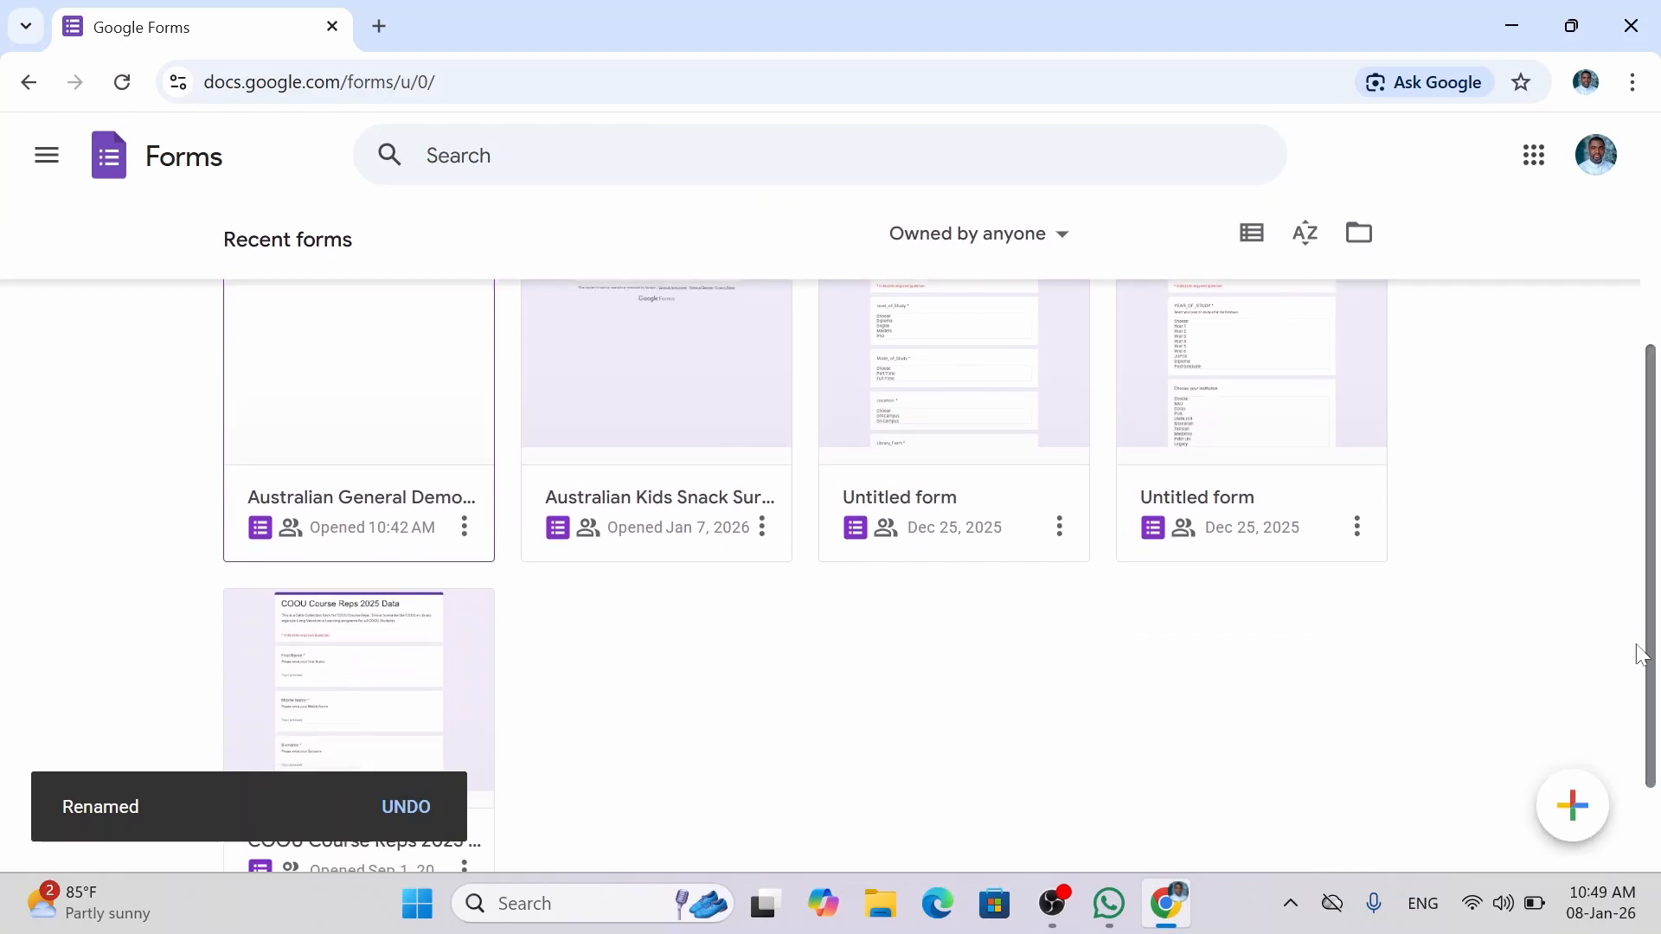
# Open the Australian General Demographics Survey and view its Responses page, showing 0 responses.
pyautogui.click(329, 498)
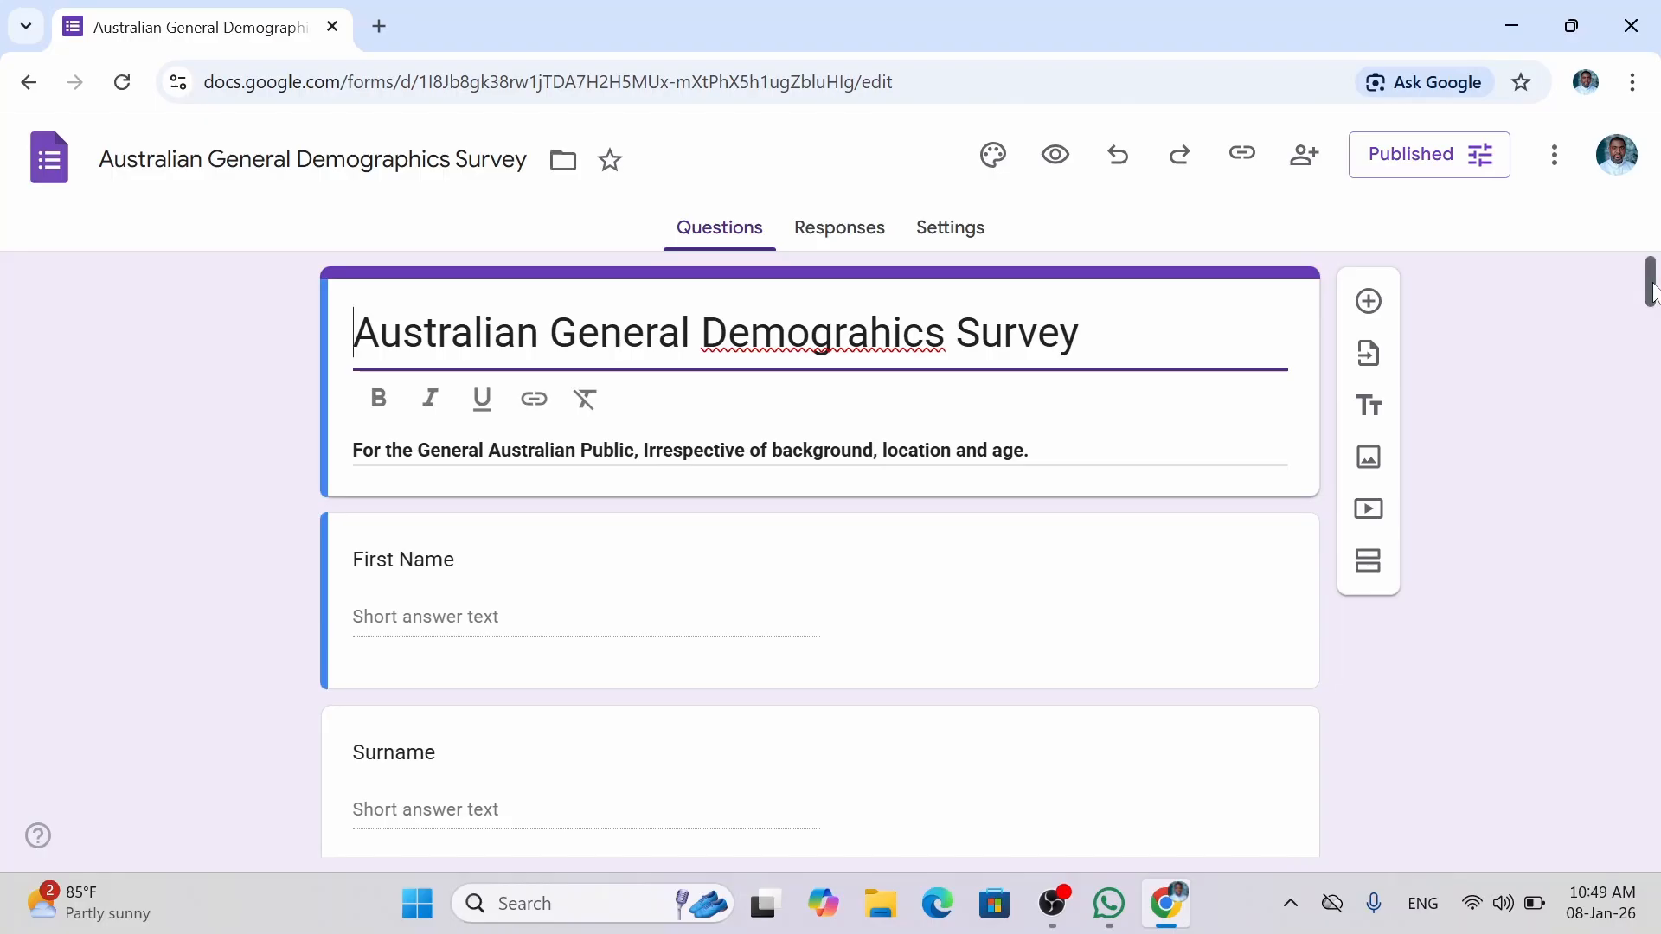
pyautogui.moveTo(1653, 294); pyautogui.dragTo(1659, 205)
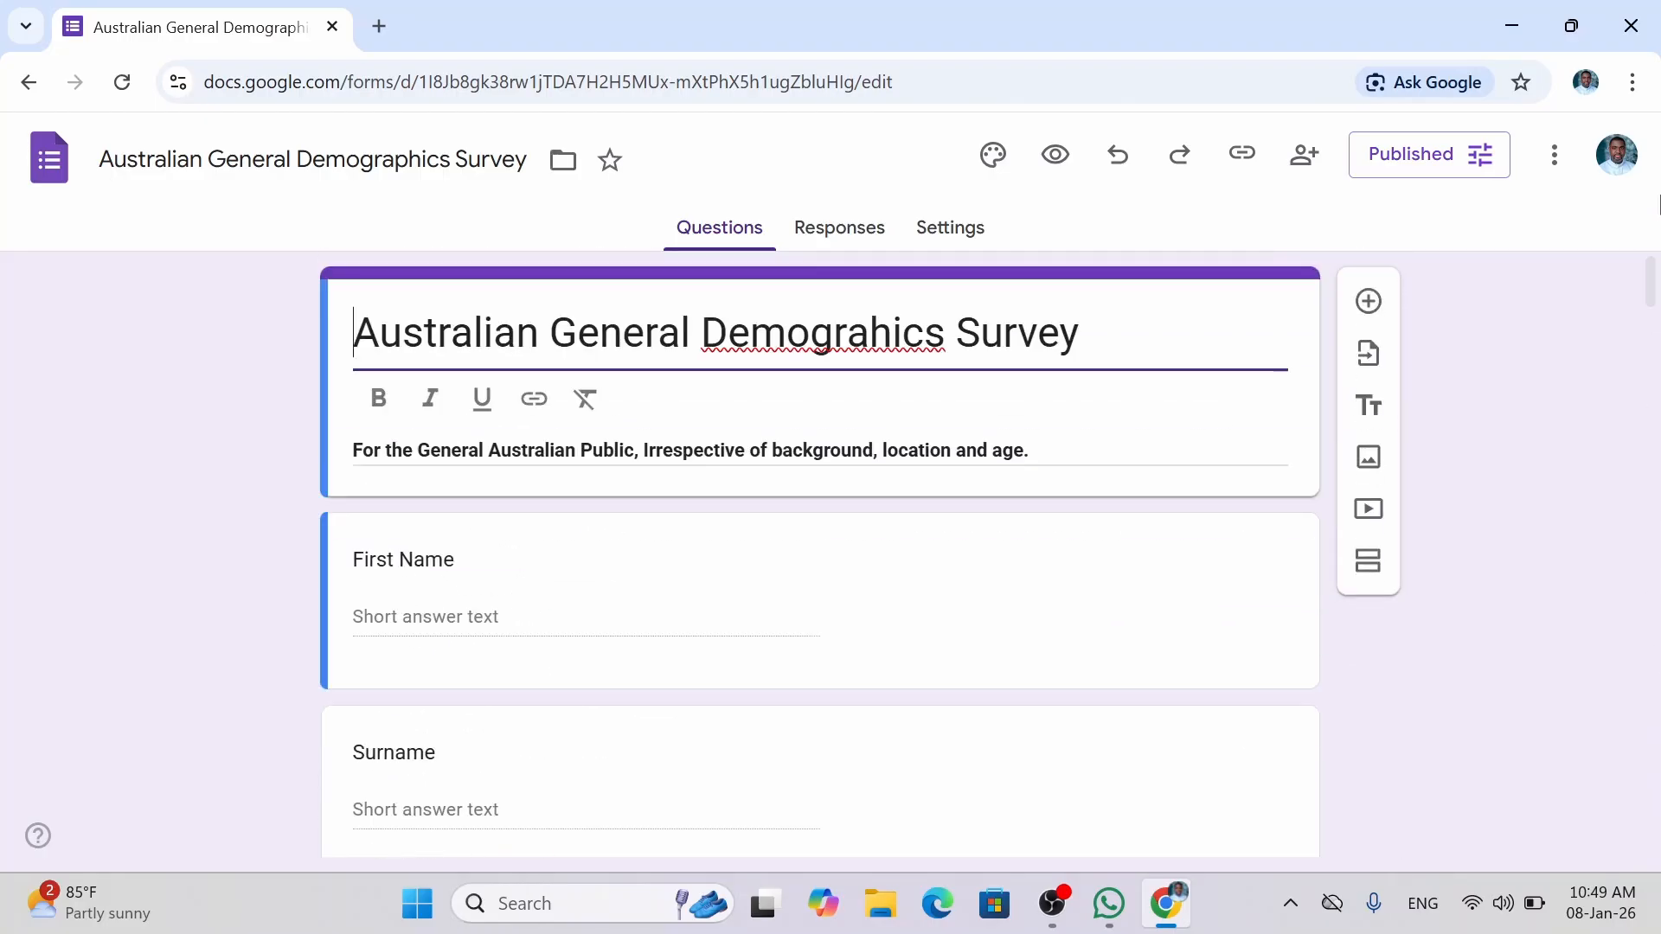
pyautogui.click(823, 245)
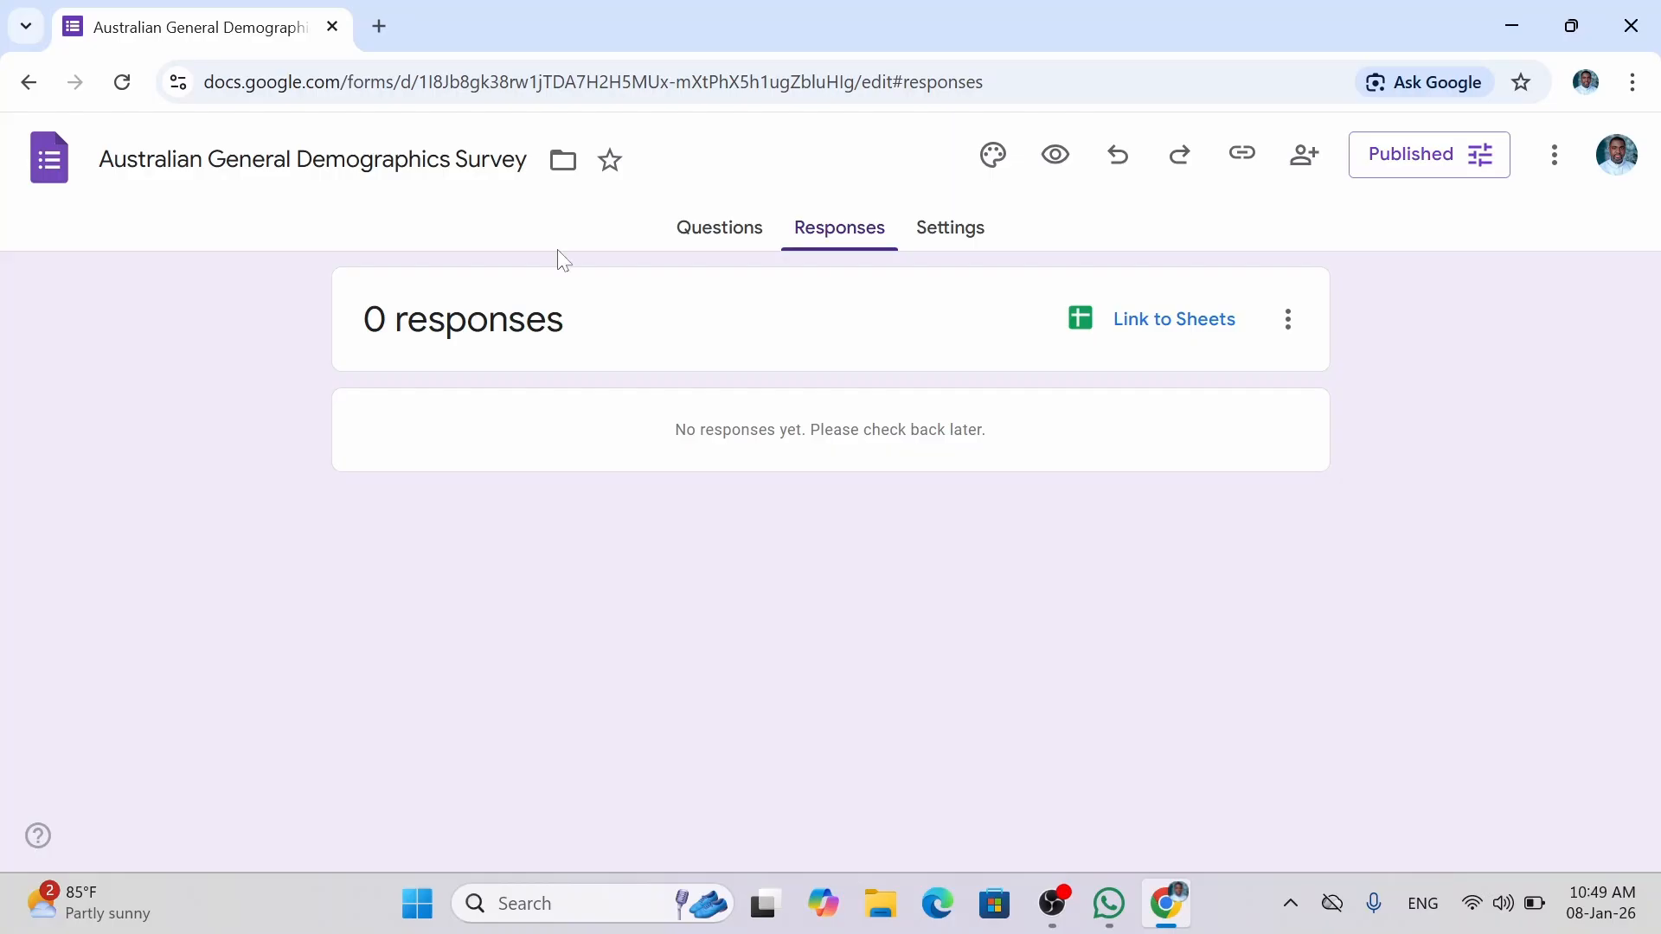
# Return to the Questions page and scroll back up to the title and First Name question.
pyautogui.click(693, 235)
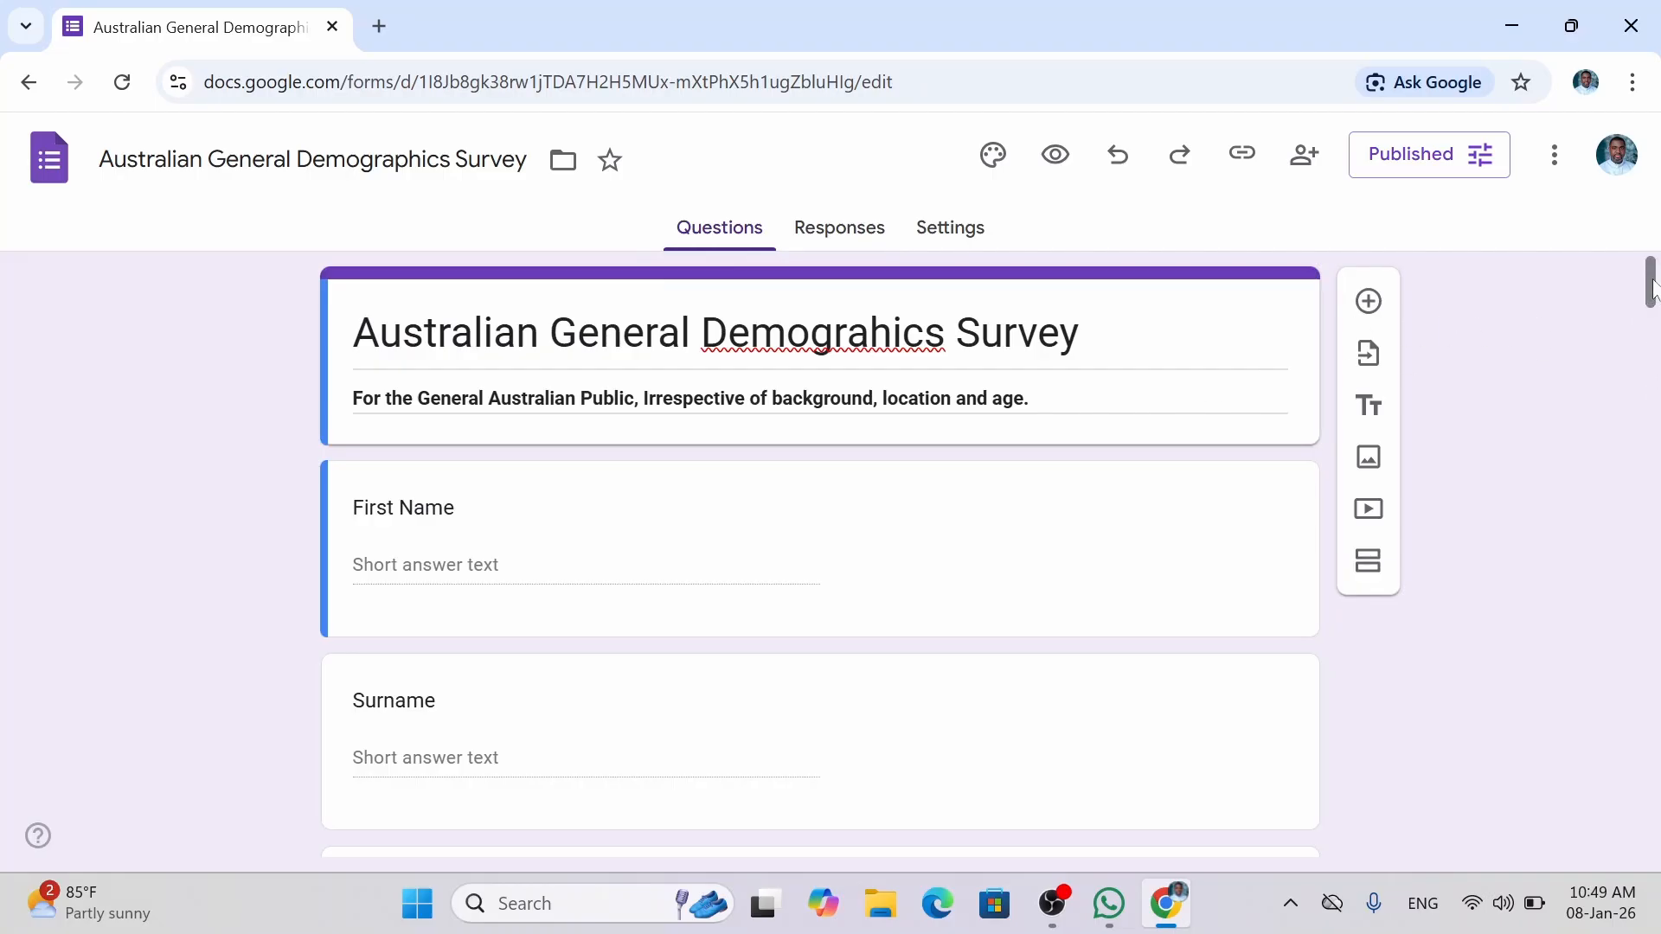
pyautogui.moveTo(1652, 290); pyautogui.dragTo(1654, 306)
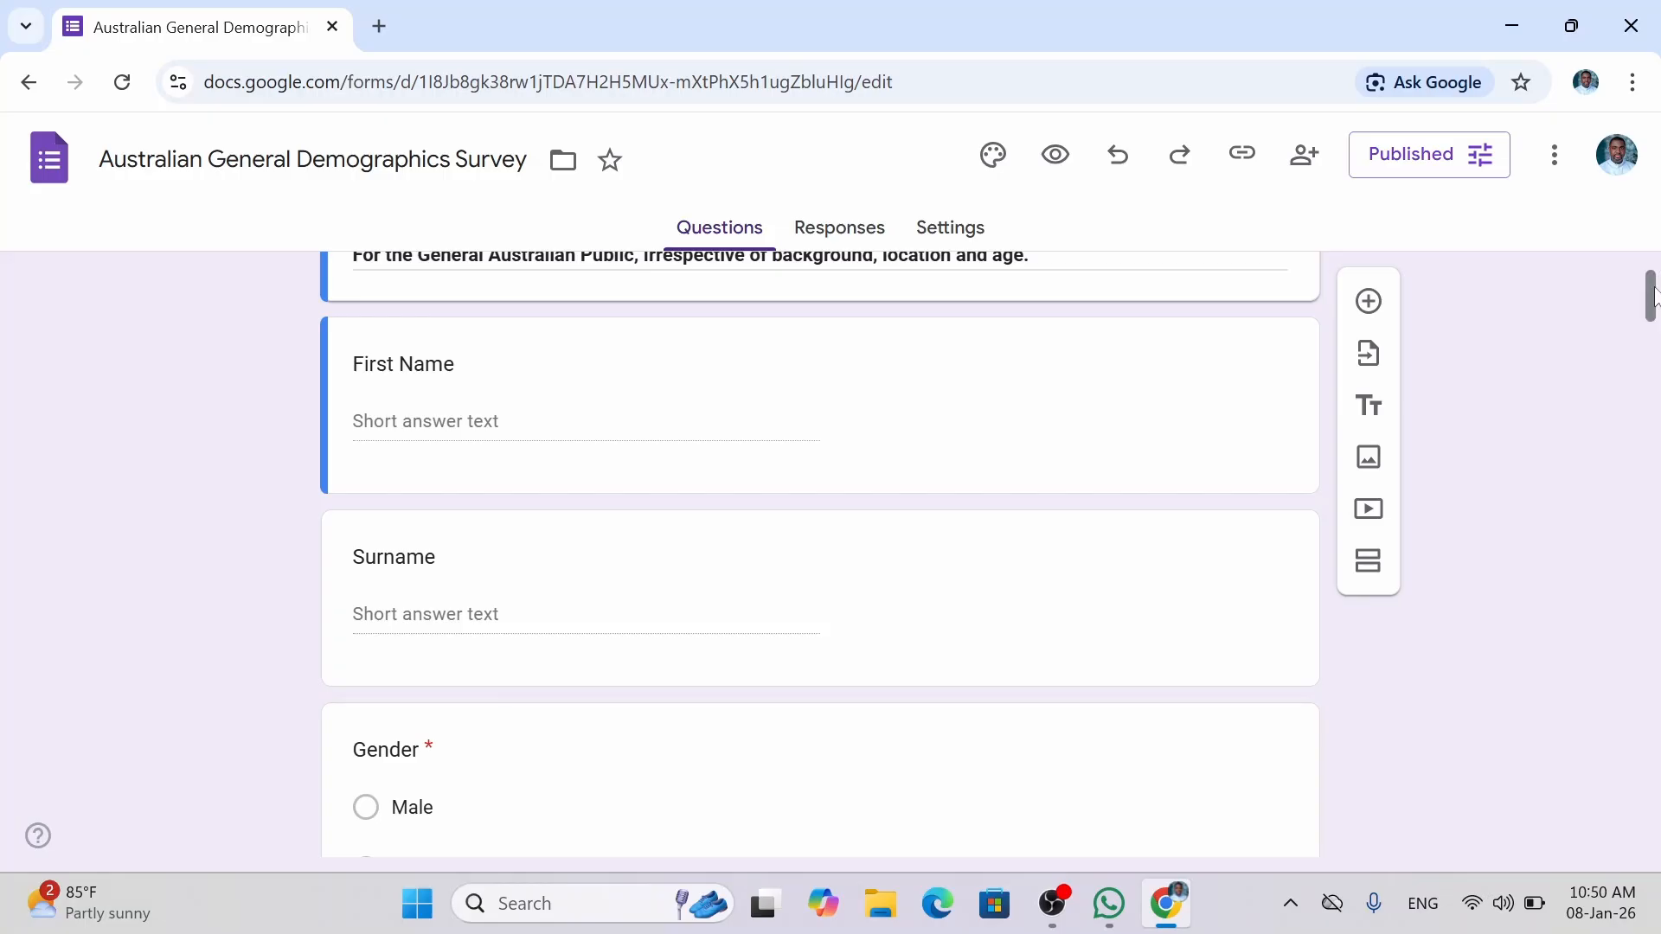
pyautogui.moveTo(1652, 294); pyautogui.dragTo(1650, 463)
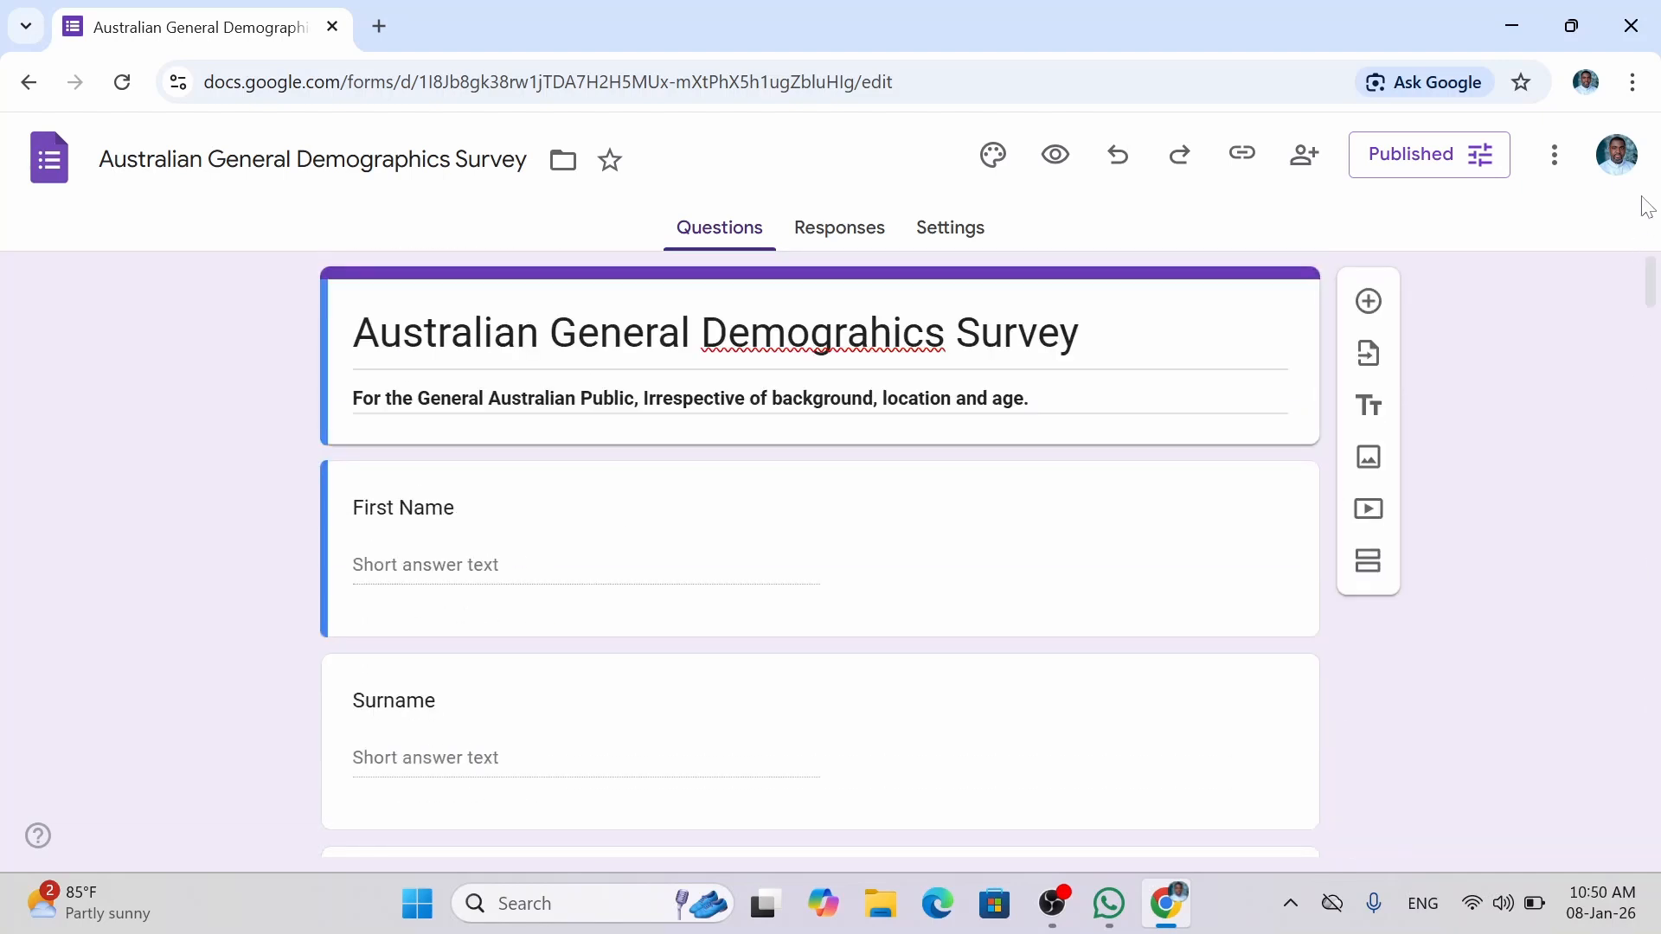